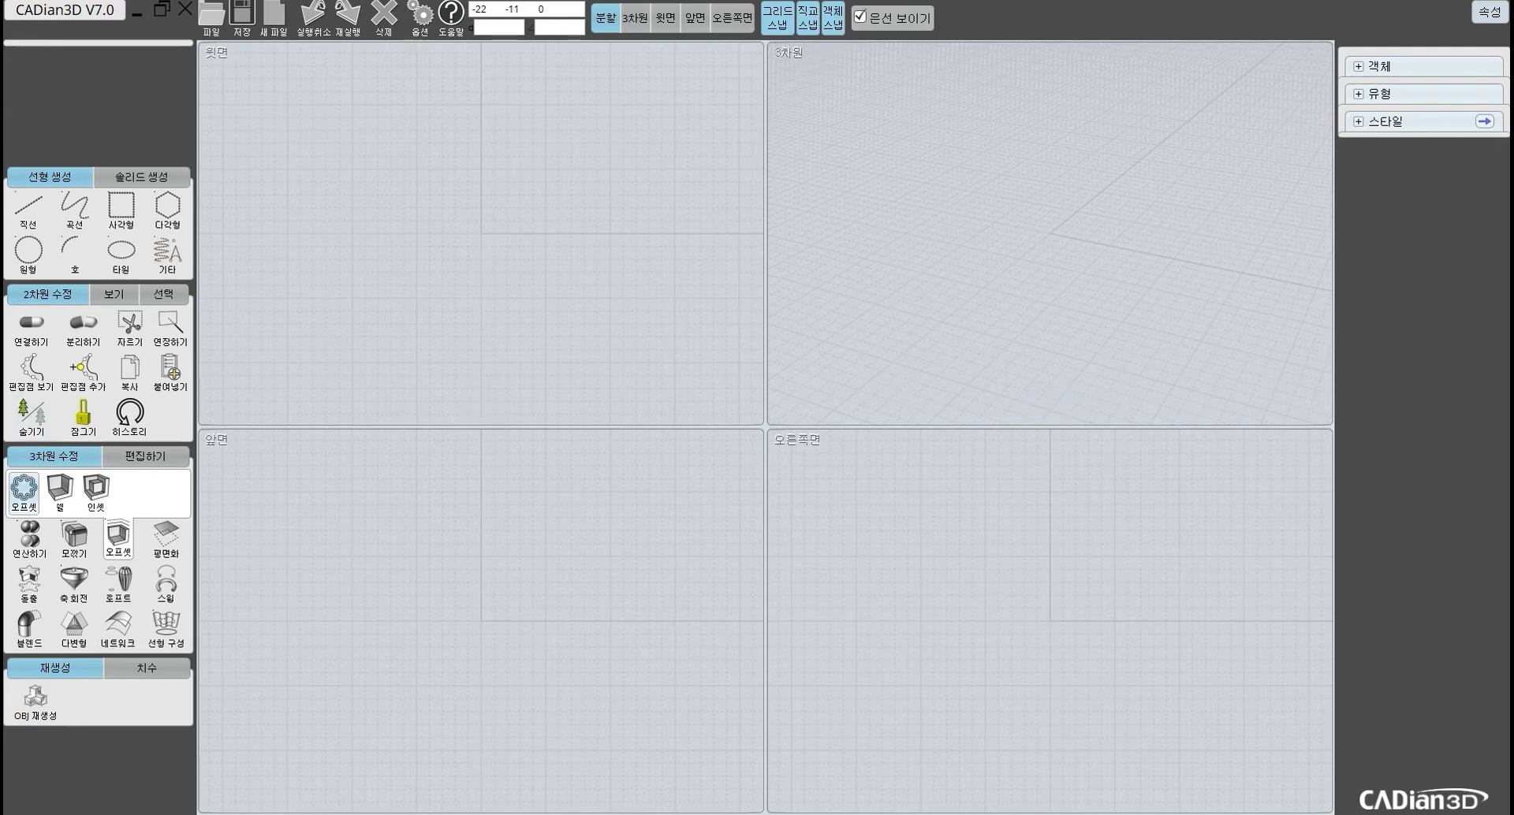
pyautogui.click(30, 540)
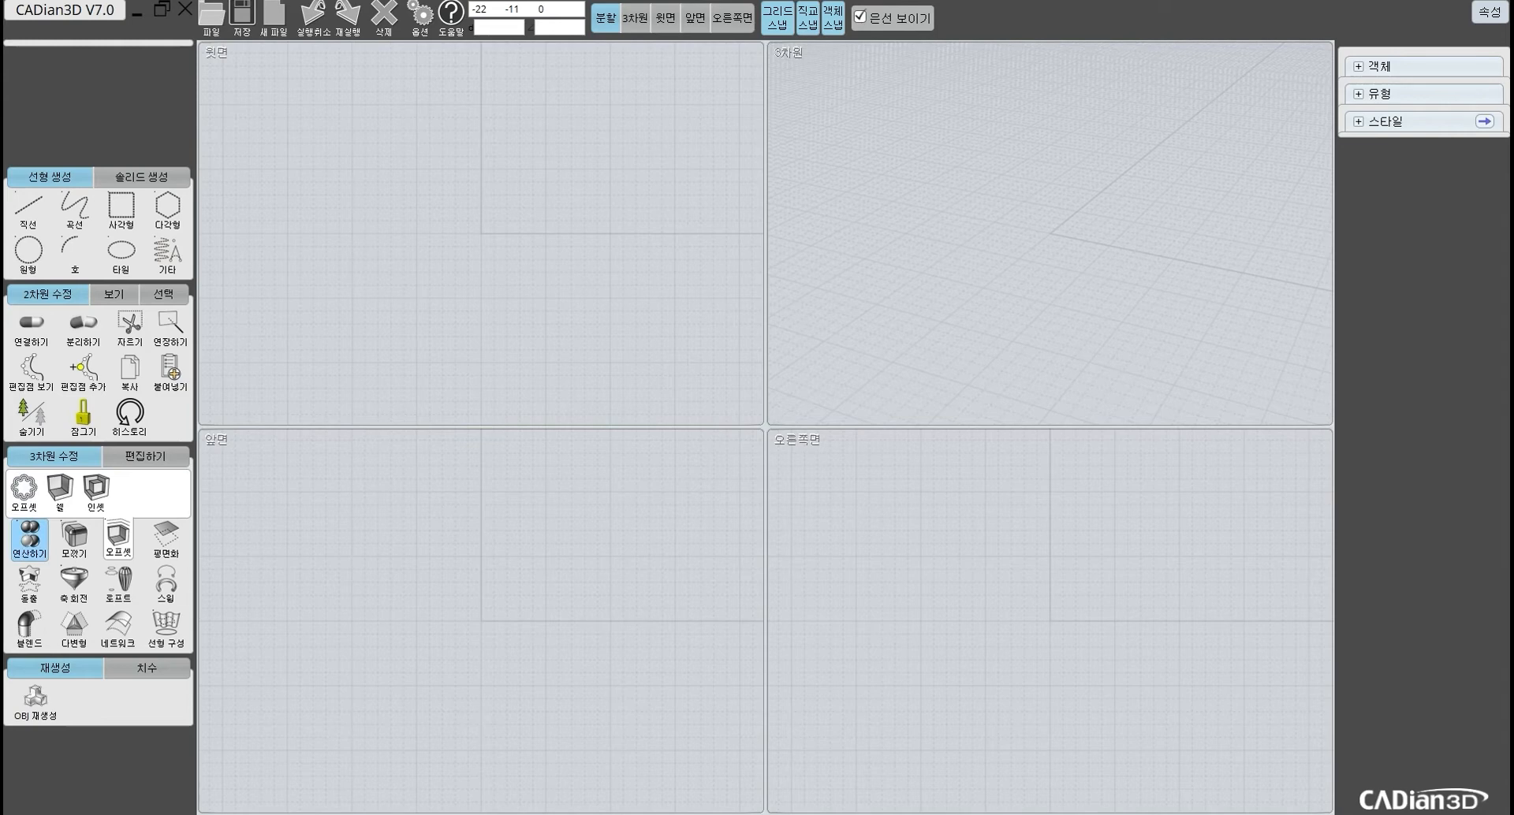
pyautogui.click(118, 538)
pyautogui.click(117, 538)
pyautogui.click(111, 492)
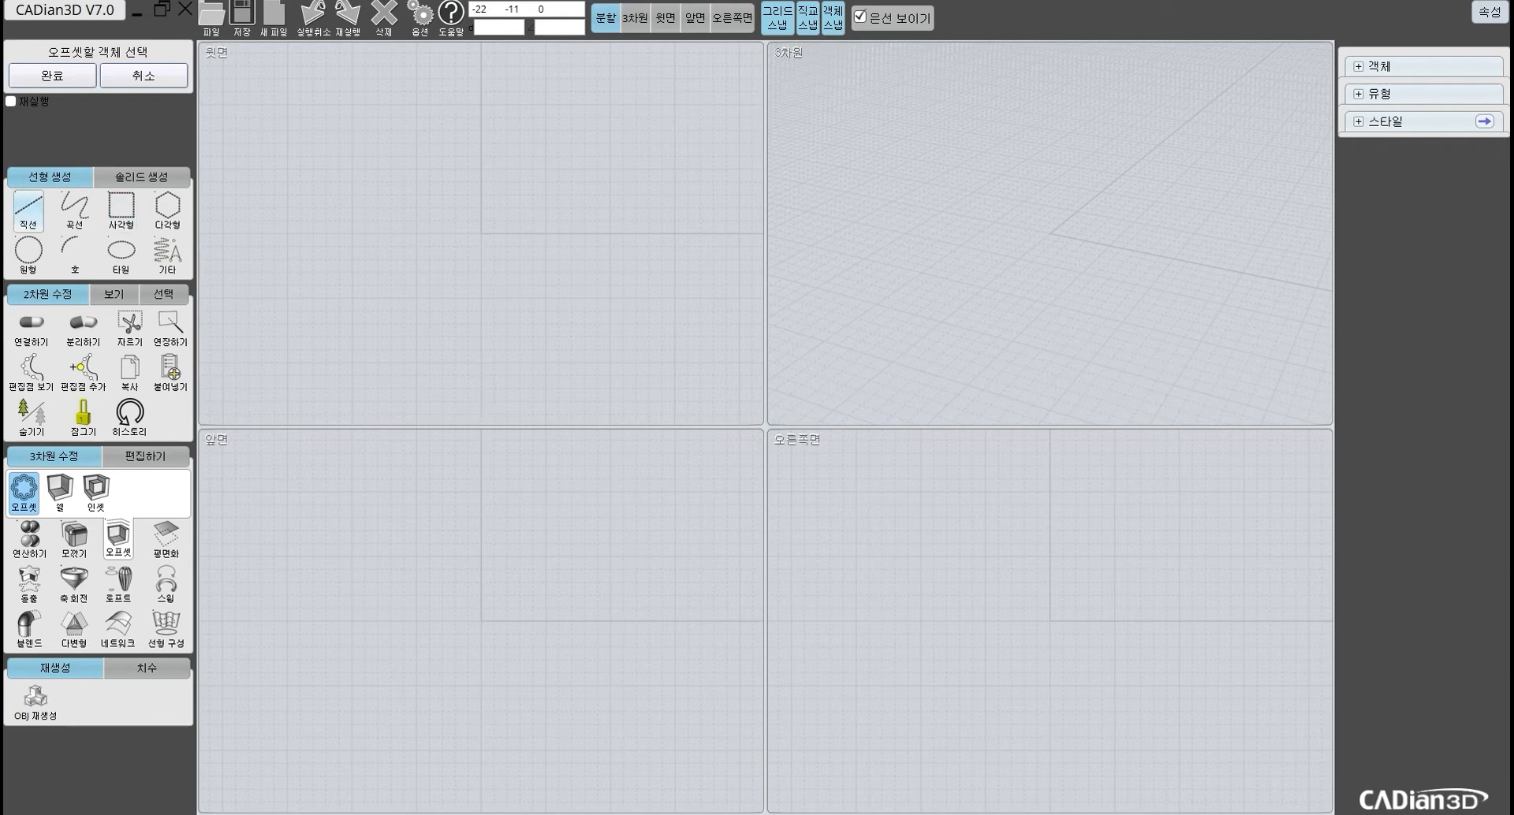
pyautogui.click(144, 76)
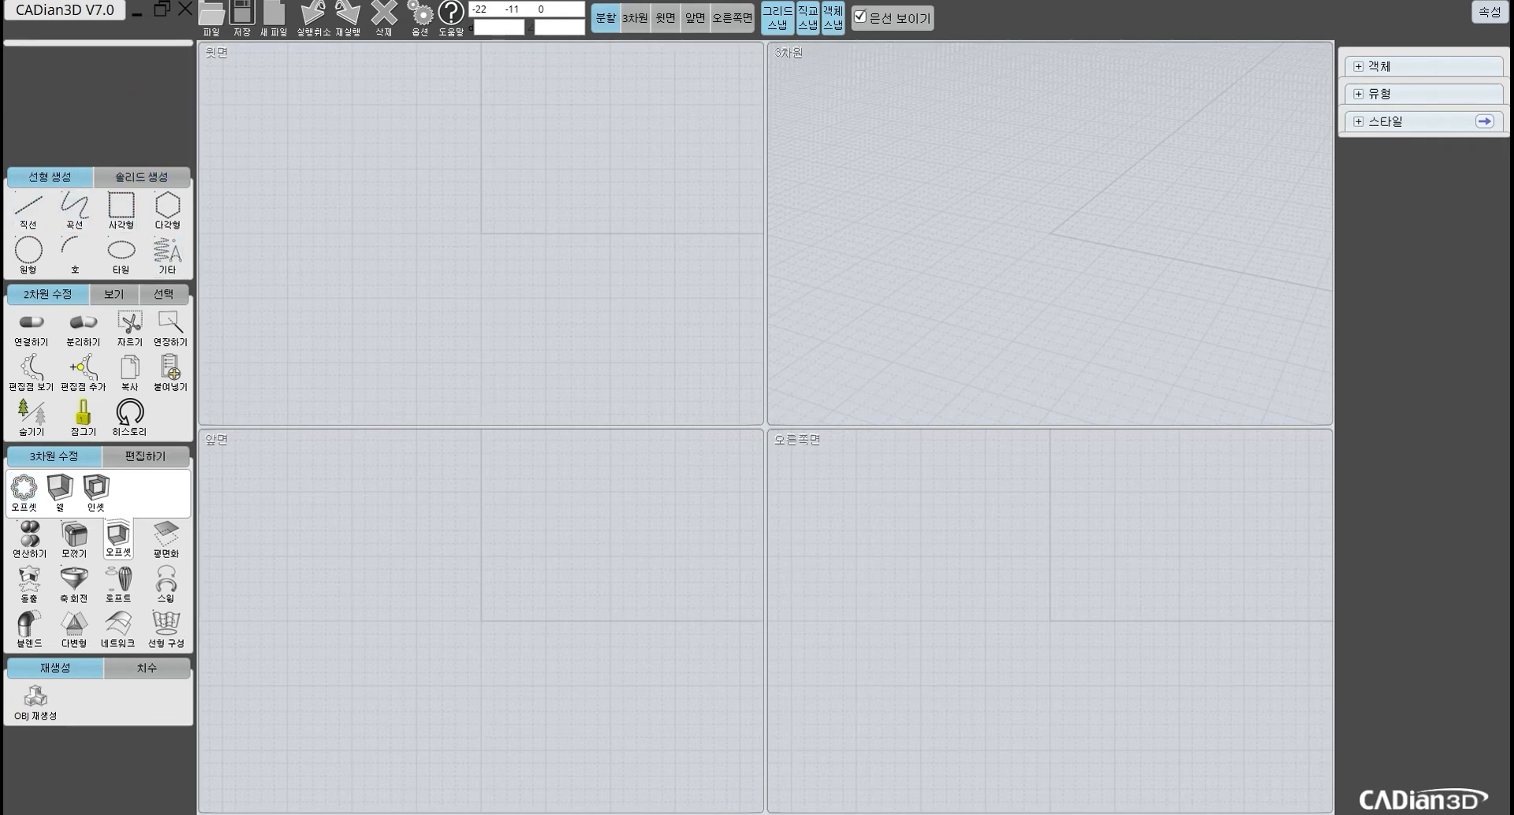
# Step: Draw a semicircular centre arc of radius 15 in the top view, centred on the origin and opening downward
pyautogui.click(75, 253)
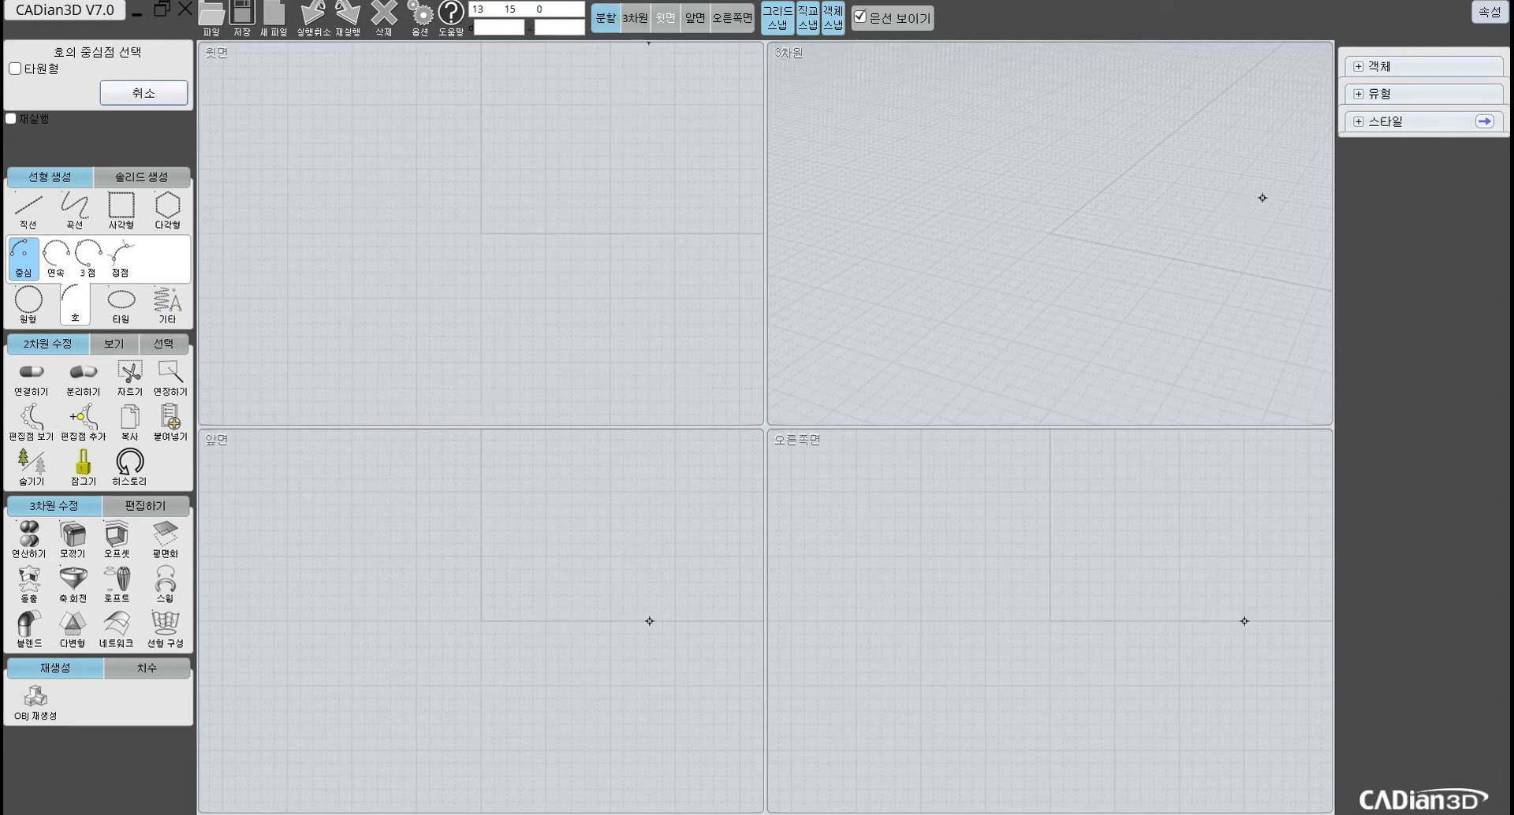
pyautogui.click(666, 18)
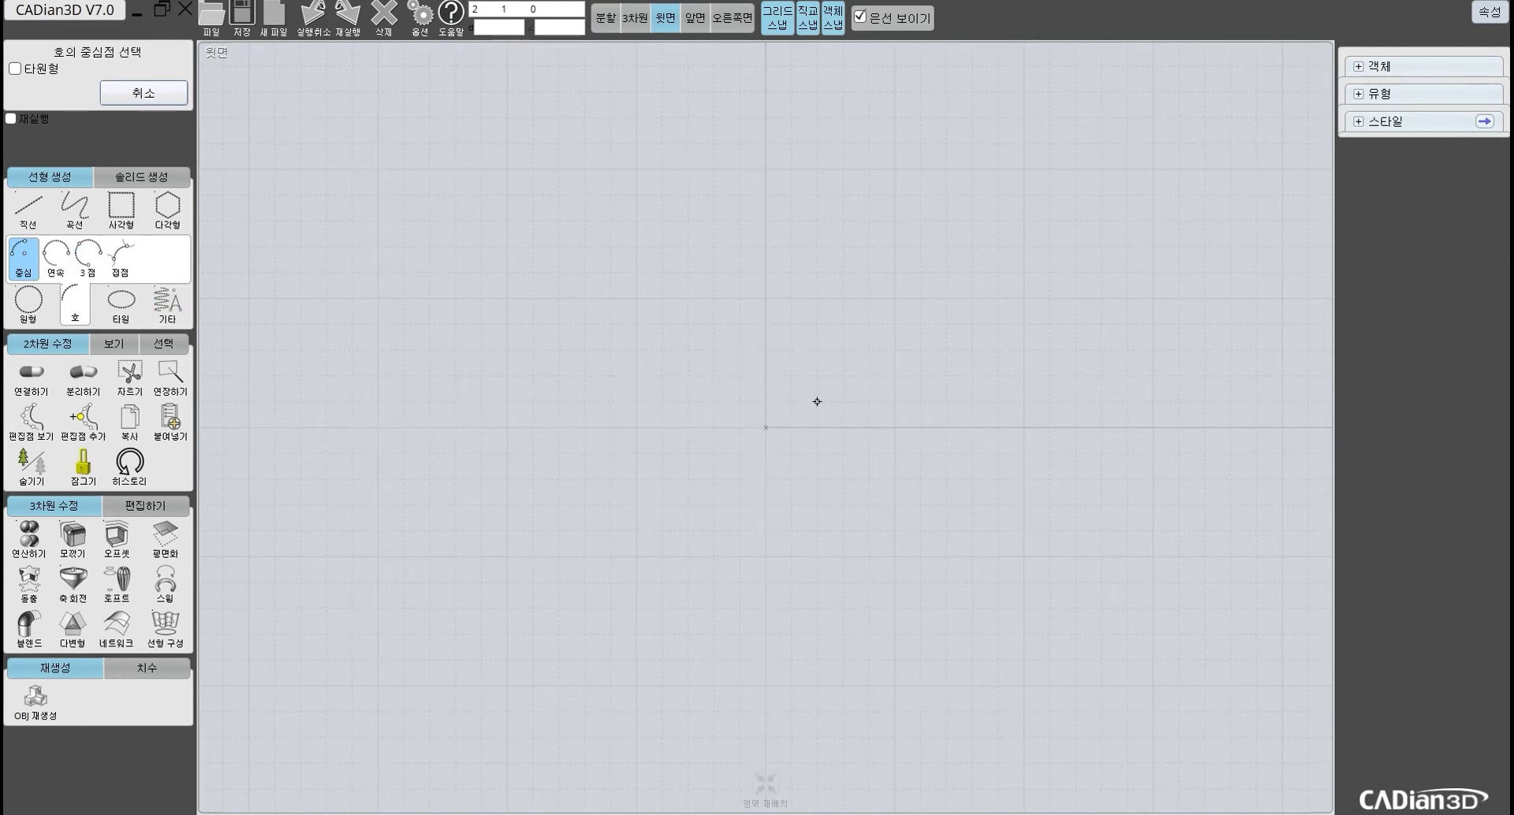
pyautogui.click(764, 427)
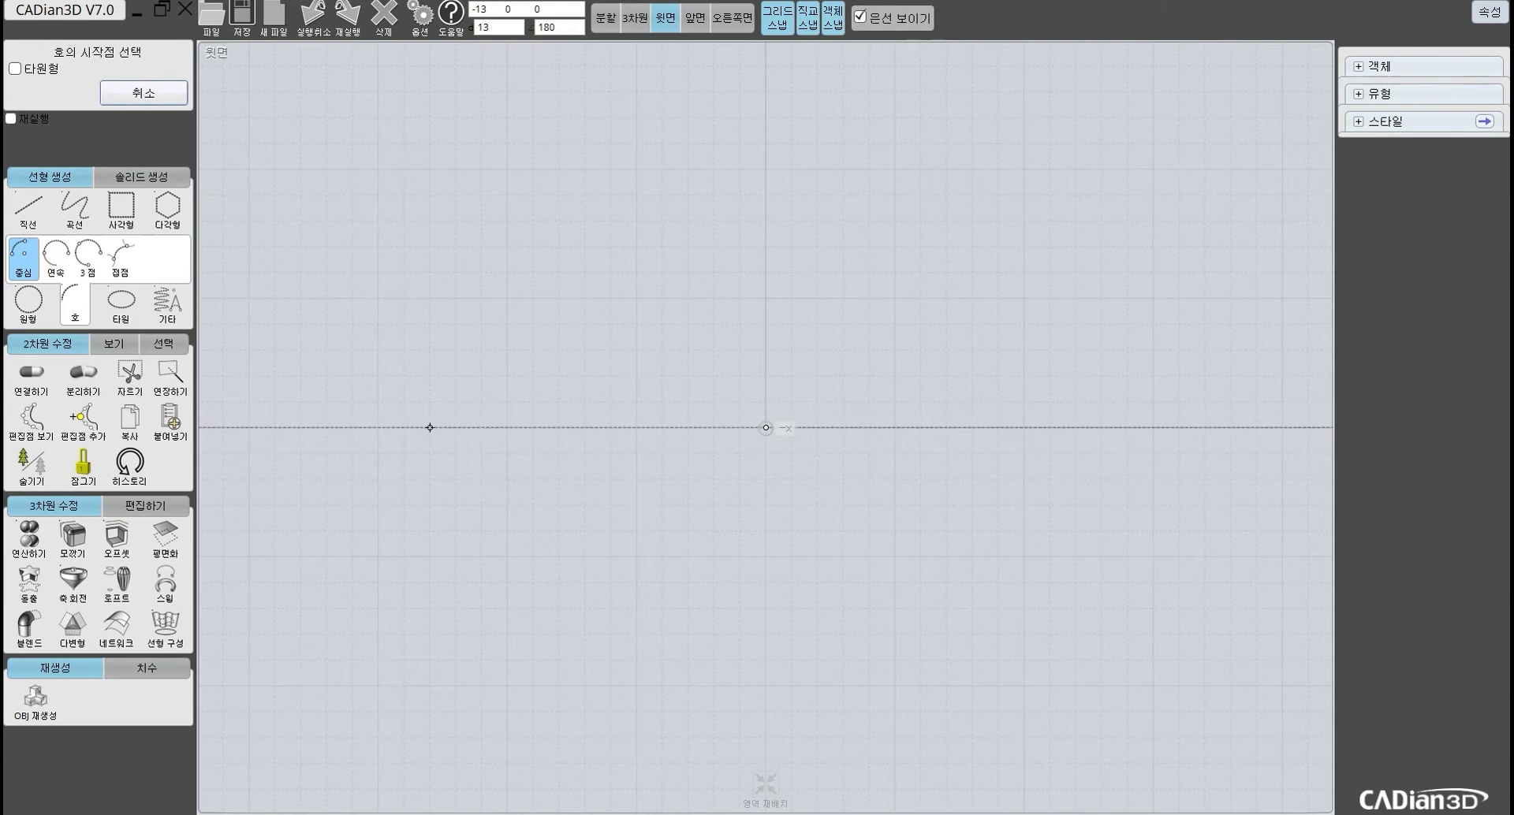
pyautogui.click(378, 428)
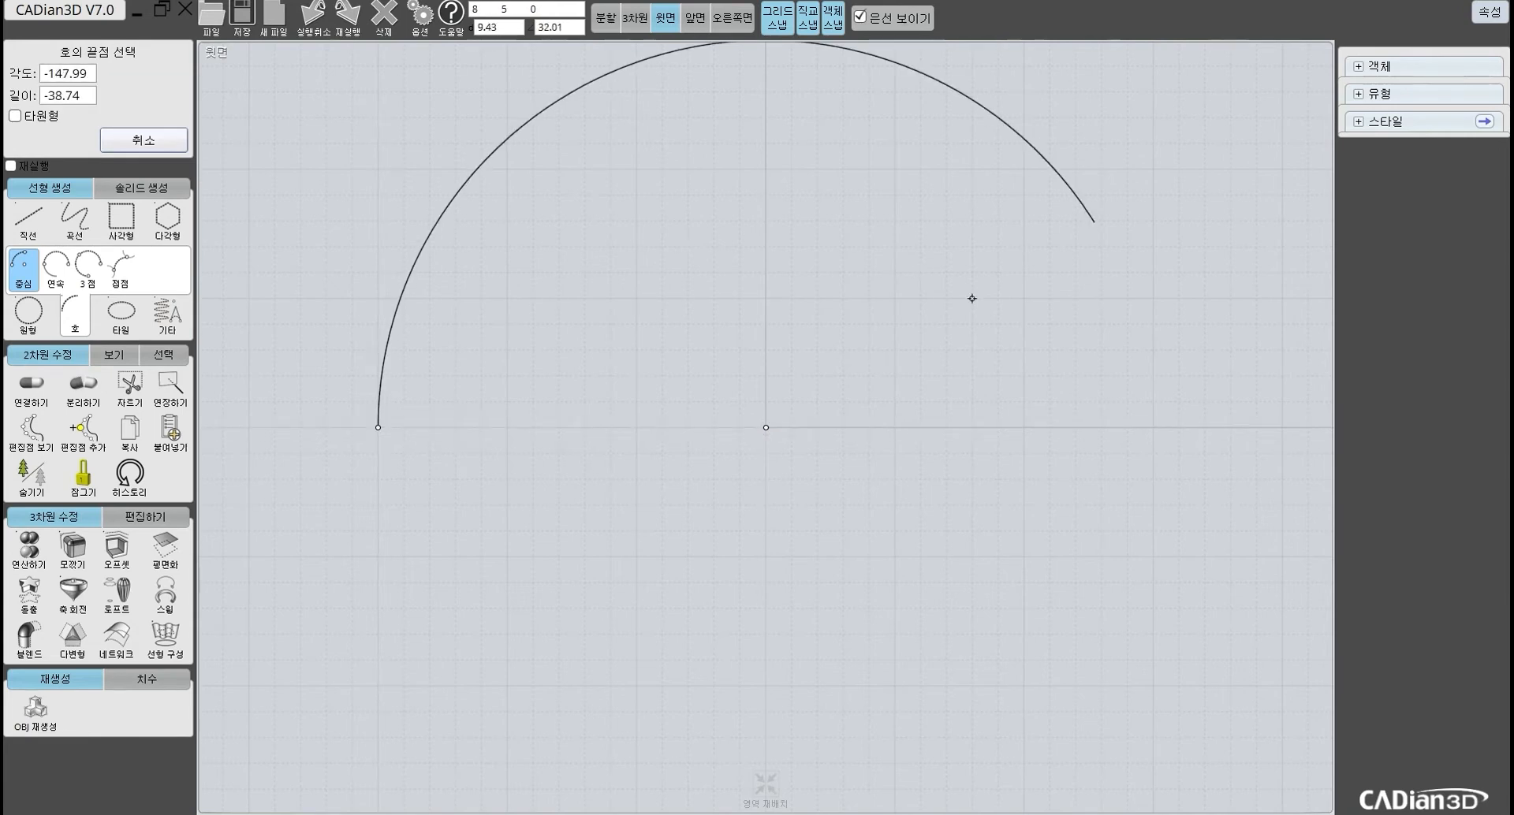
pyautogui.click(1152, 427)
pyautogui.moveTo(958, 332); pyautogui.dragTo(990, 505, button='middle')
pyautogui.scroll(-2, 986, 466)
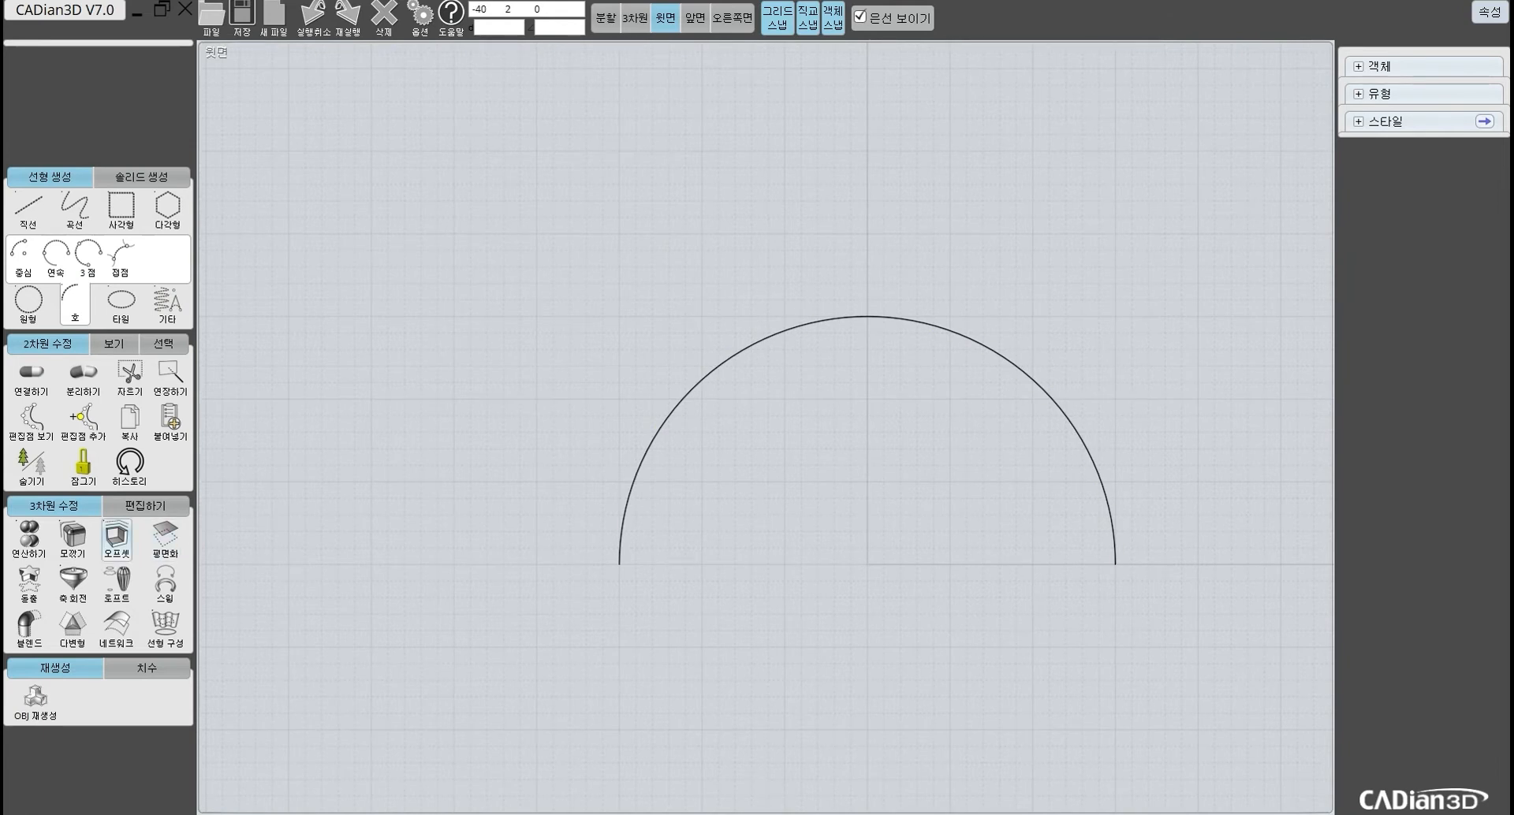
# Step: Start an offset of the semicircular arc and preview it with the through-point (통과점) method
pyautogui.click(116, 540)
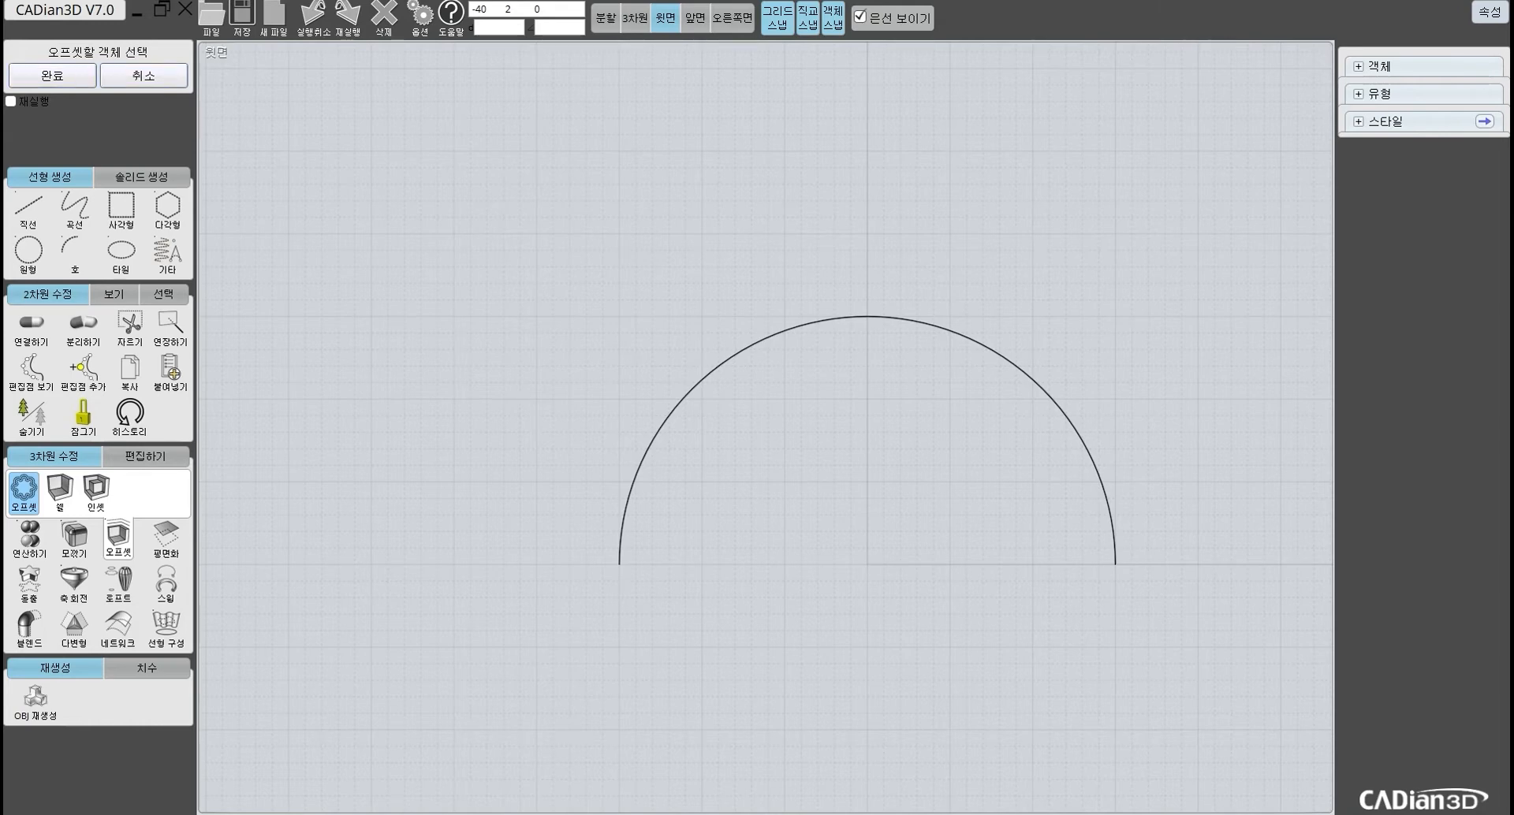
pyautogui.click(757, 342)
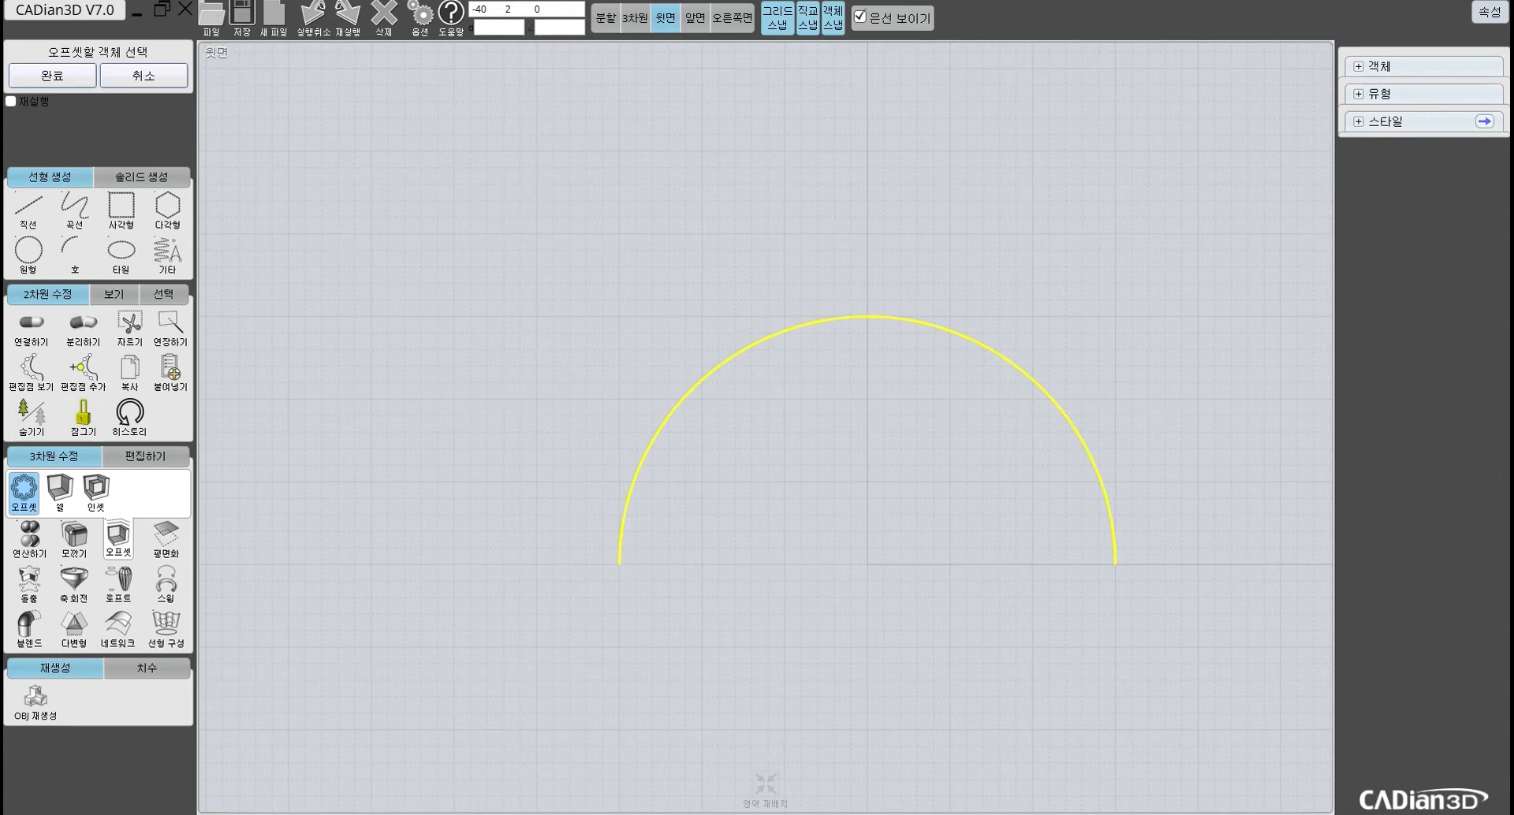
pyautogui.click(52, 75)
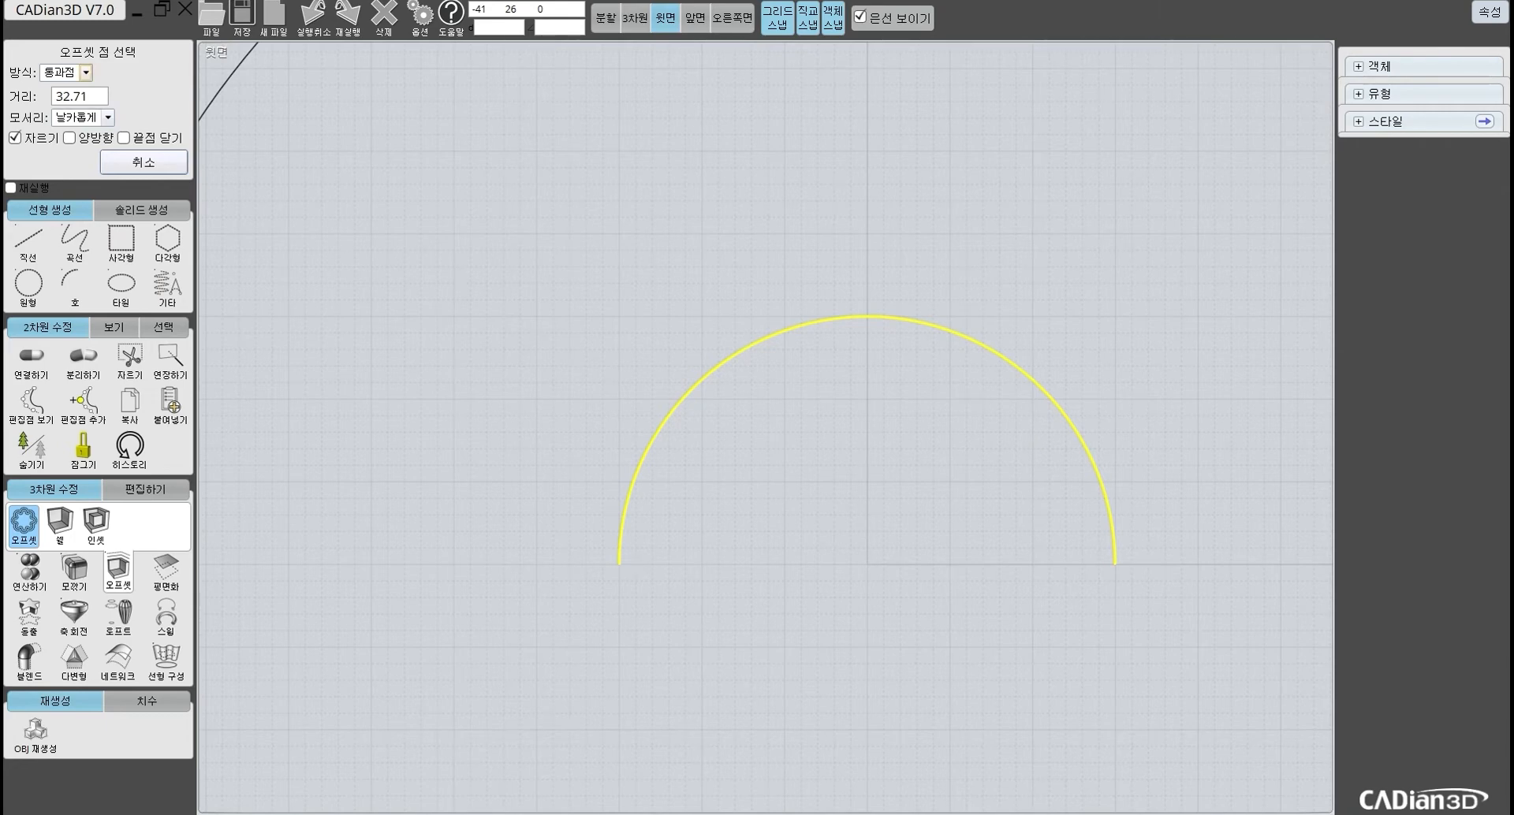
pyautogui.click(86, 73)
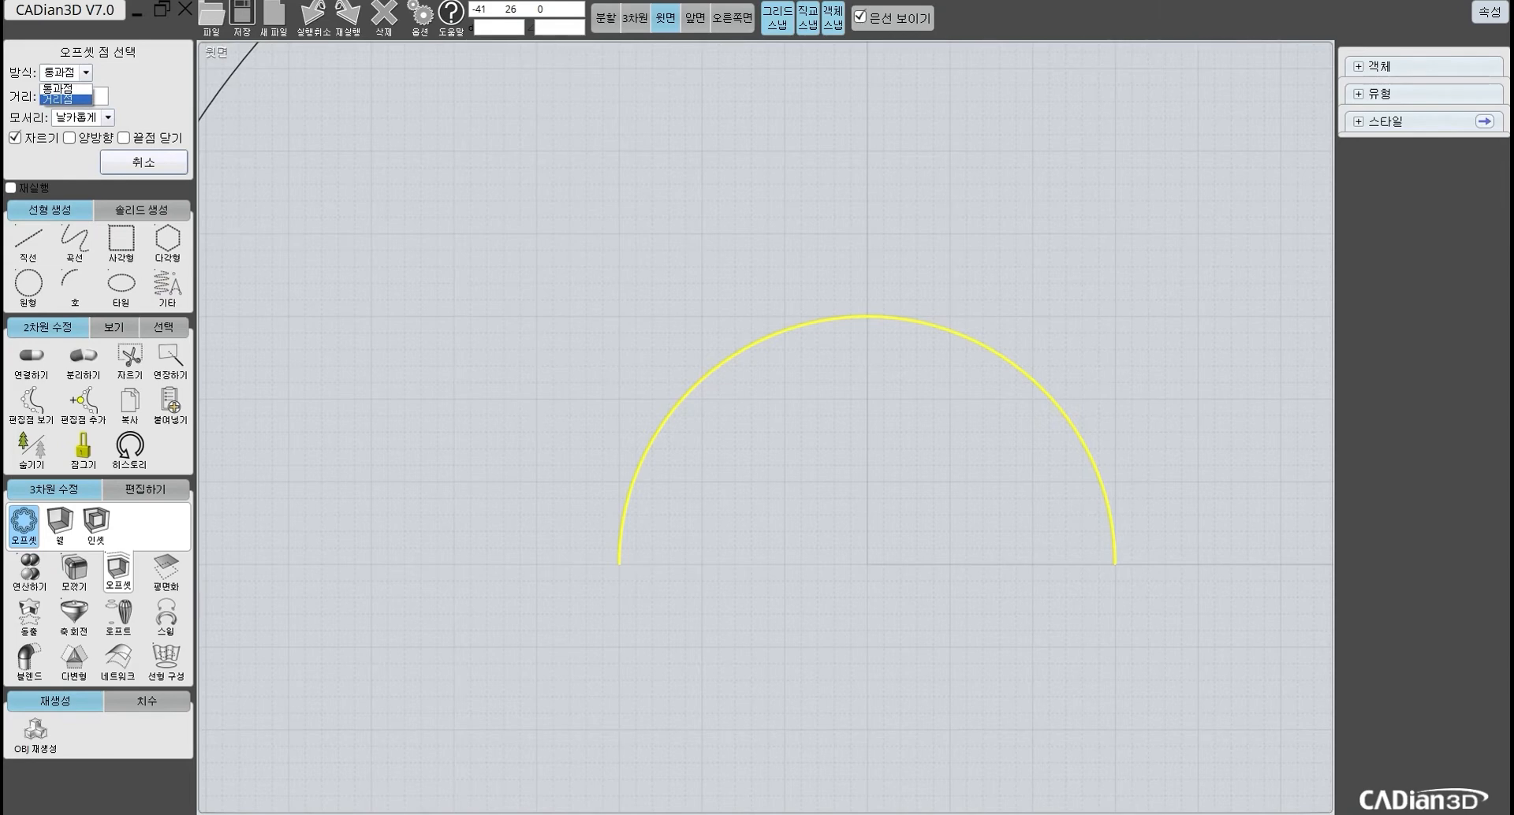
pyautogui.click(66, 88)
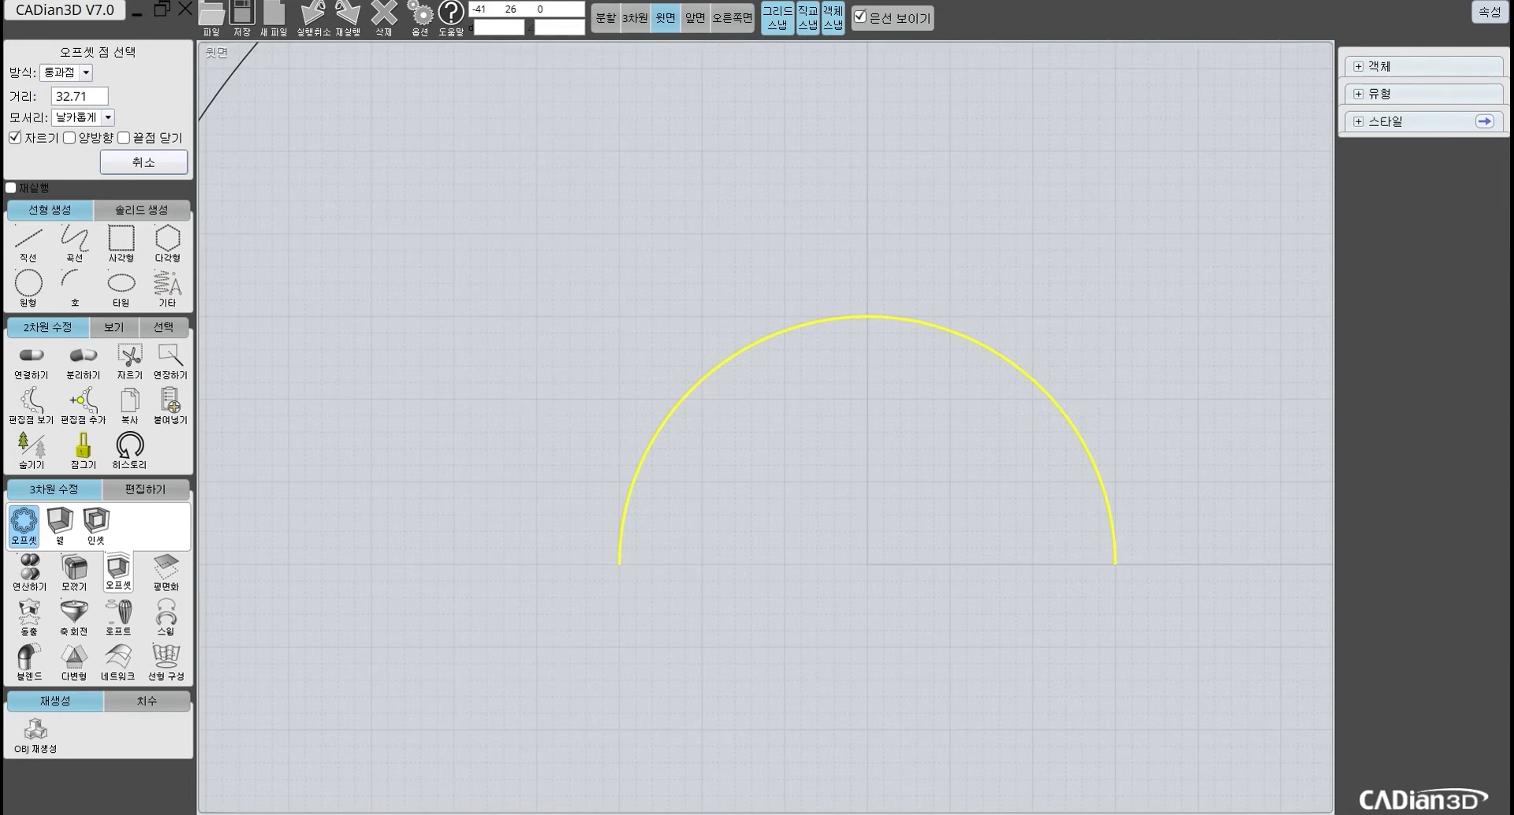
pyautogui.scroll(3, 702, 448)
pyautogui.scroll(-3, 700, 449)
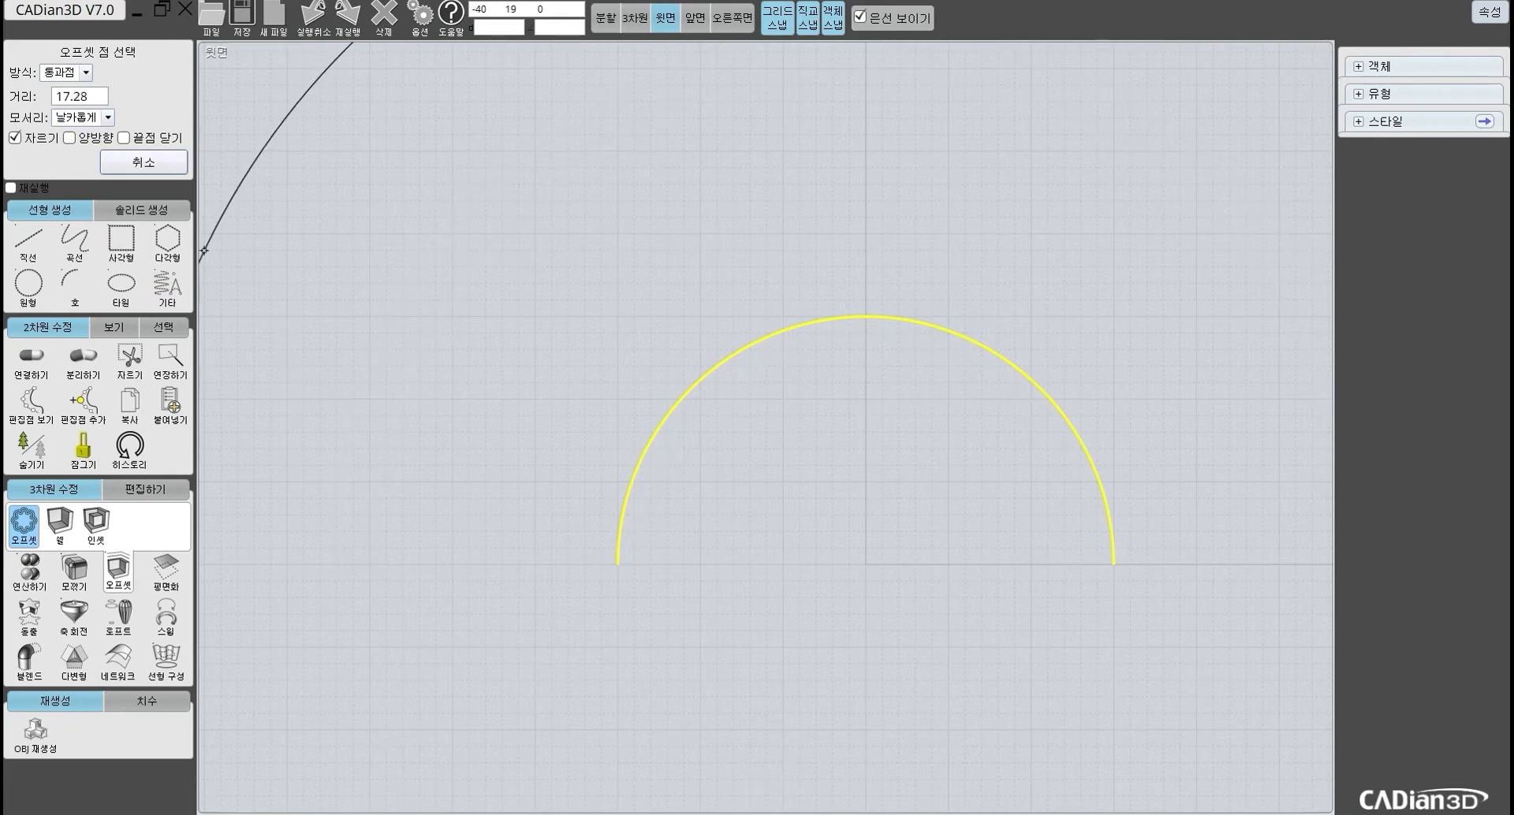
# Step: Switch the offset method to distance (거리점) with distance 1 and place the offset outside the semicircular arc
pyautogui.click(85, 72)
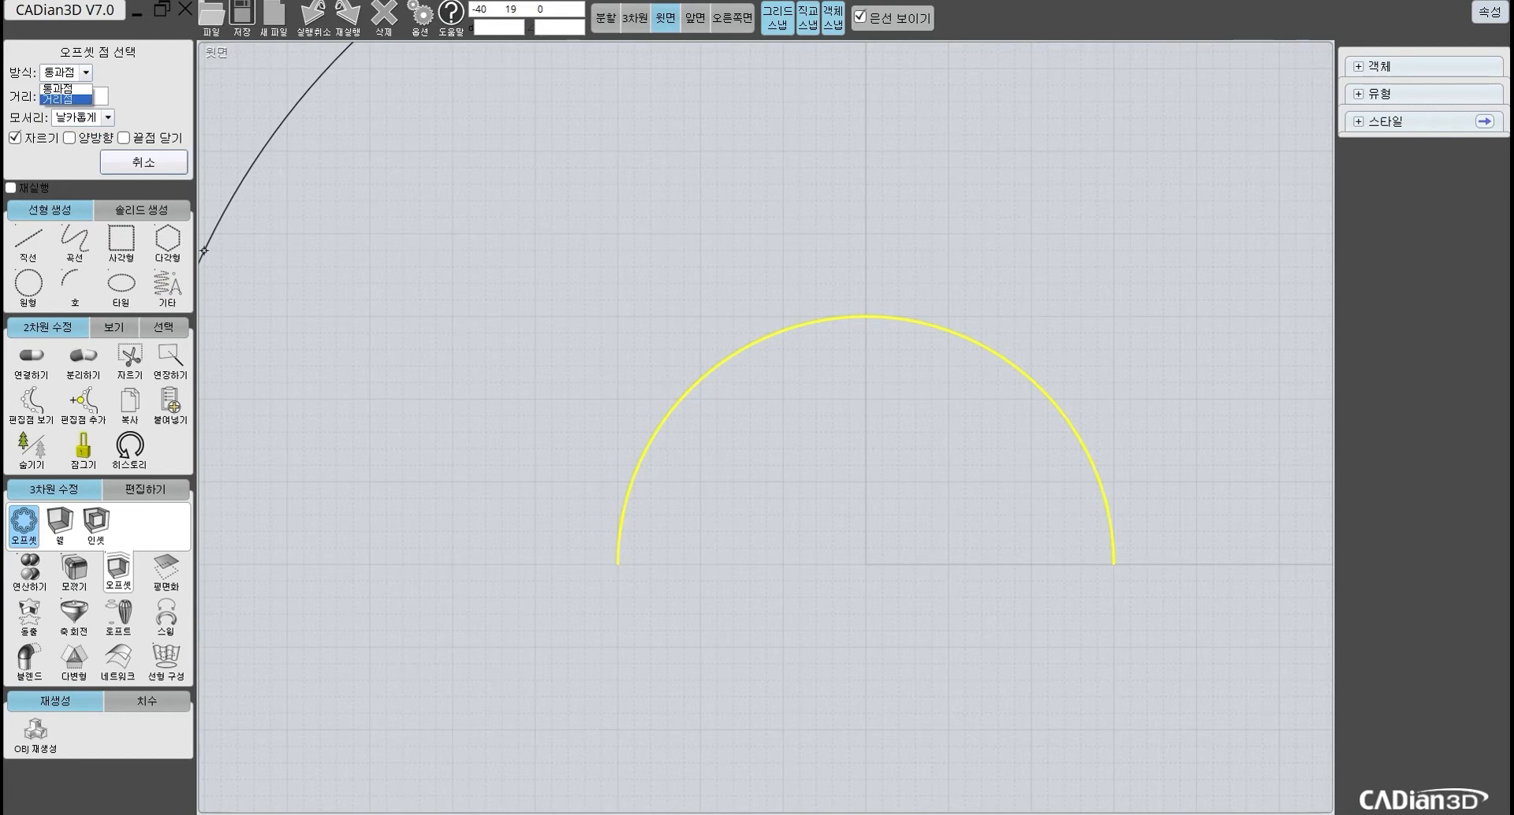
pyautogui.click(67, 99)
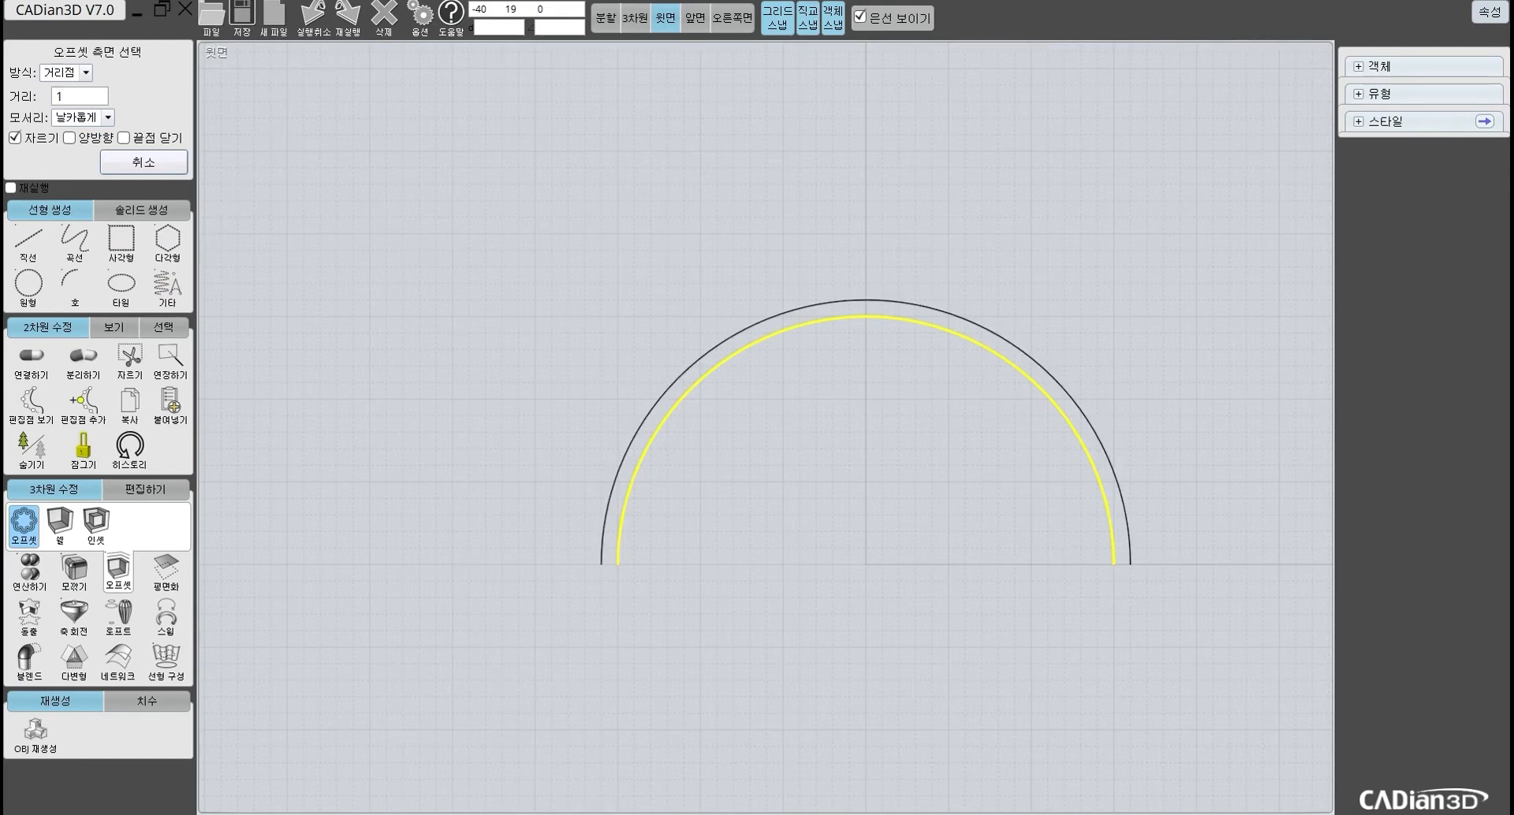
pyautogui.click(59, 97)
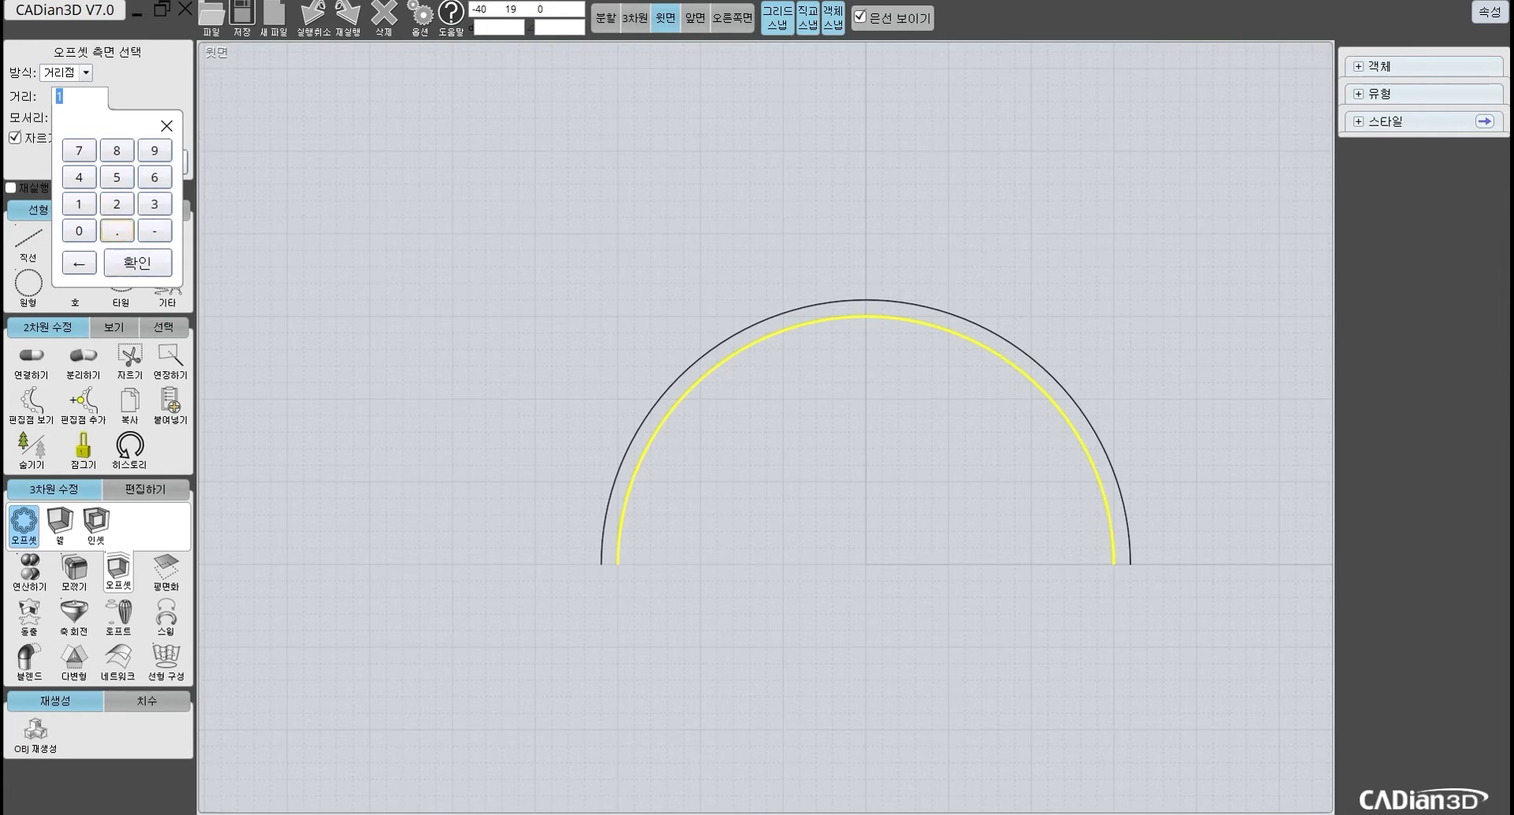
pyautogui.click(166, 126)
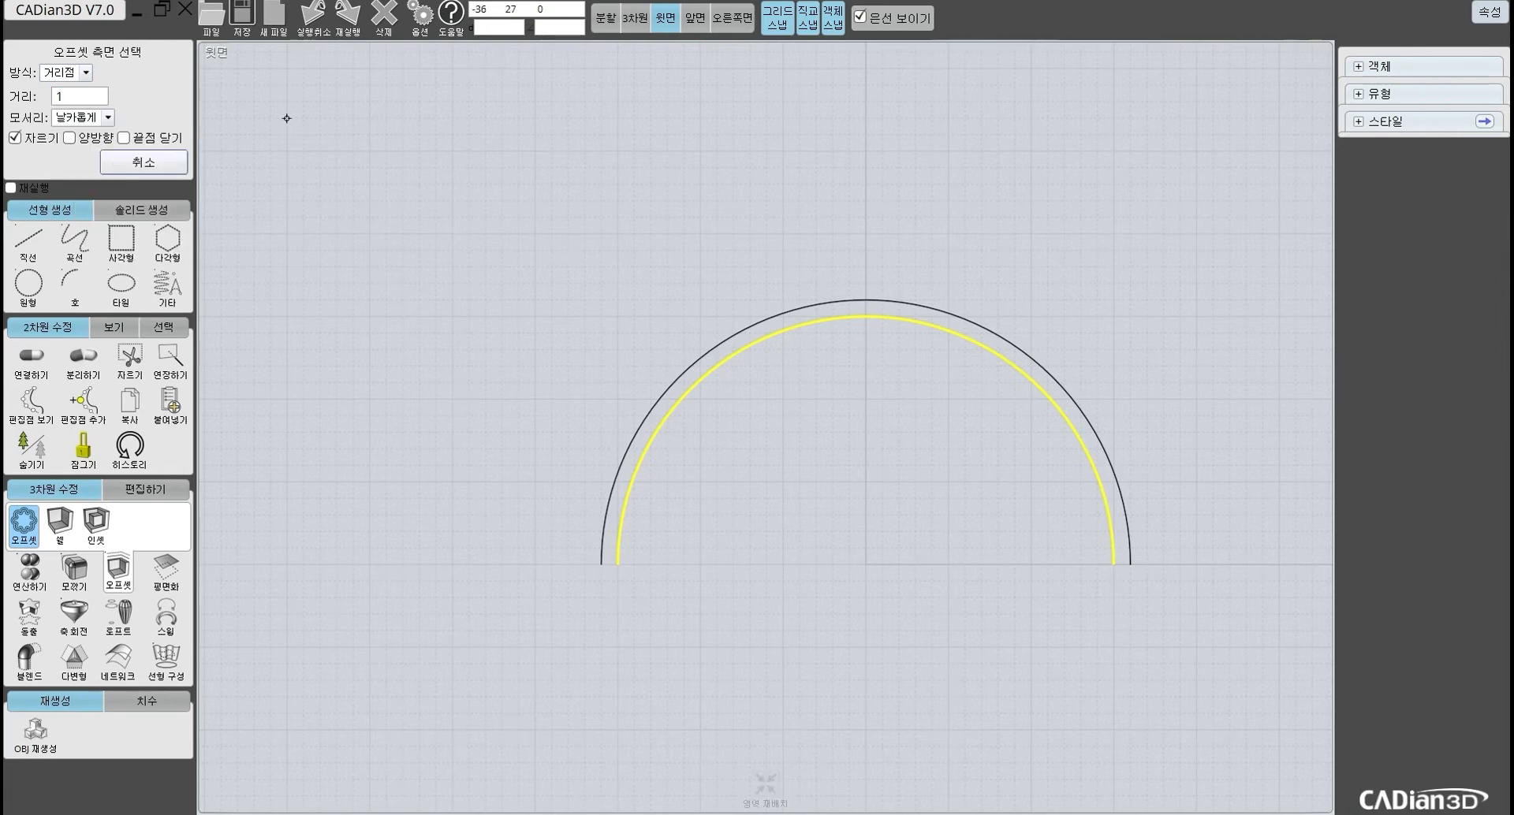
pyautogui.scroll(5, 671, 535)
pyautogui.moveTo(608, 516); pyautogui.dragTo(770, 448, button='middle')
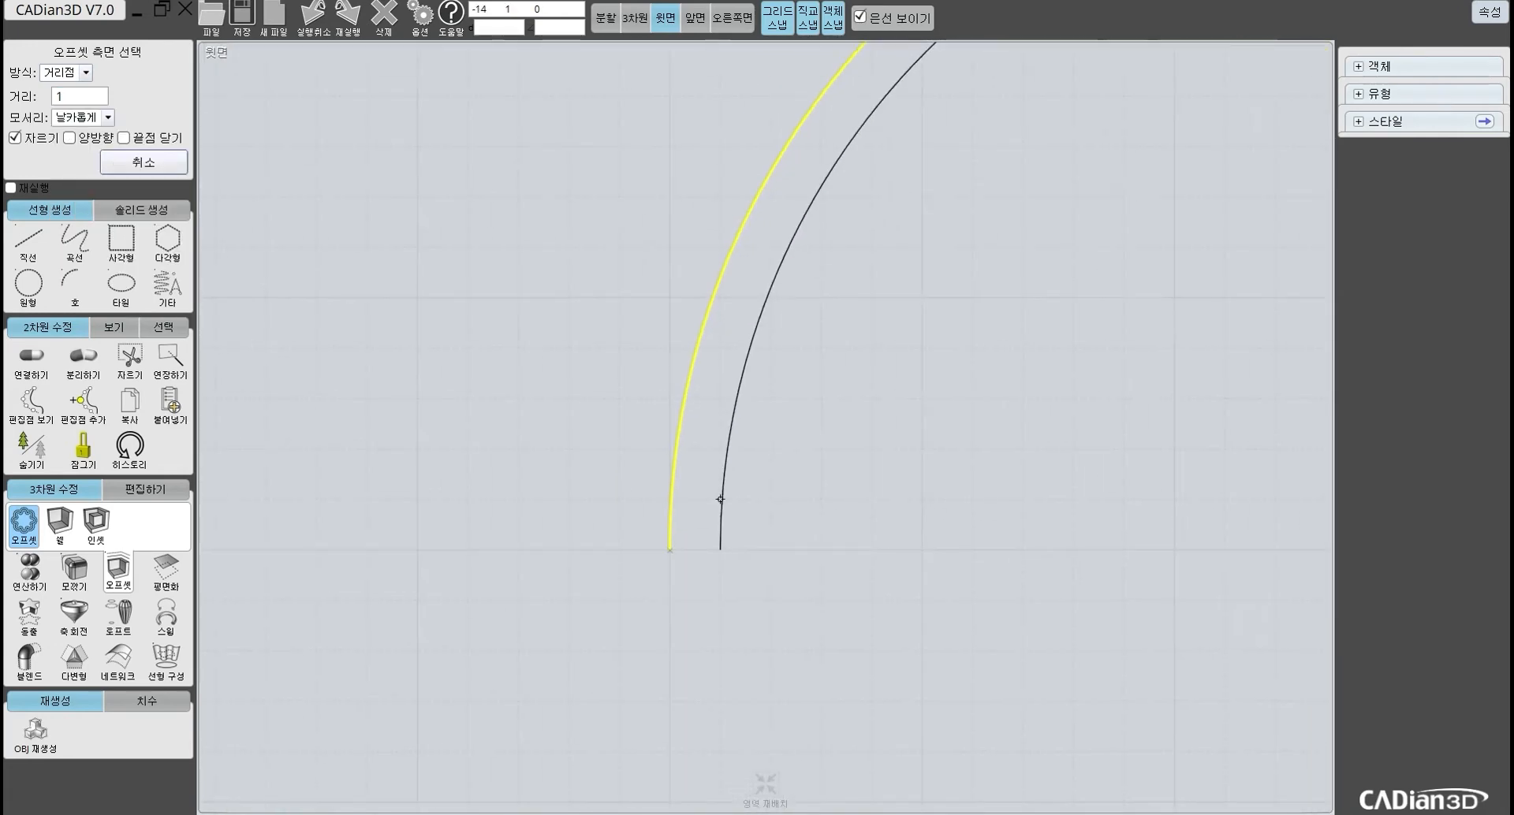
pyautogui.scroll(-2, 670, 480)
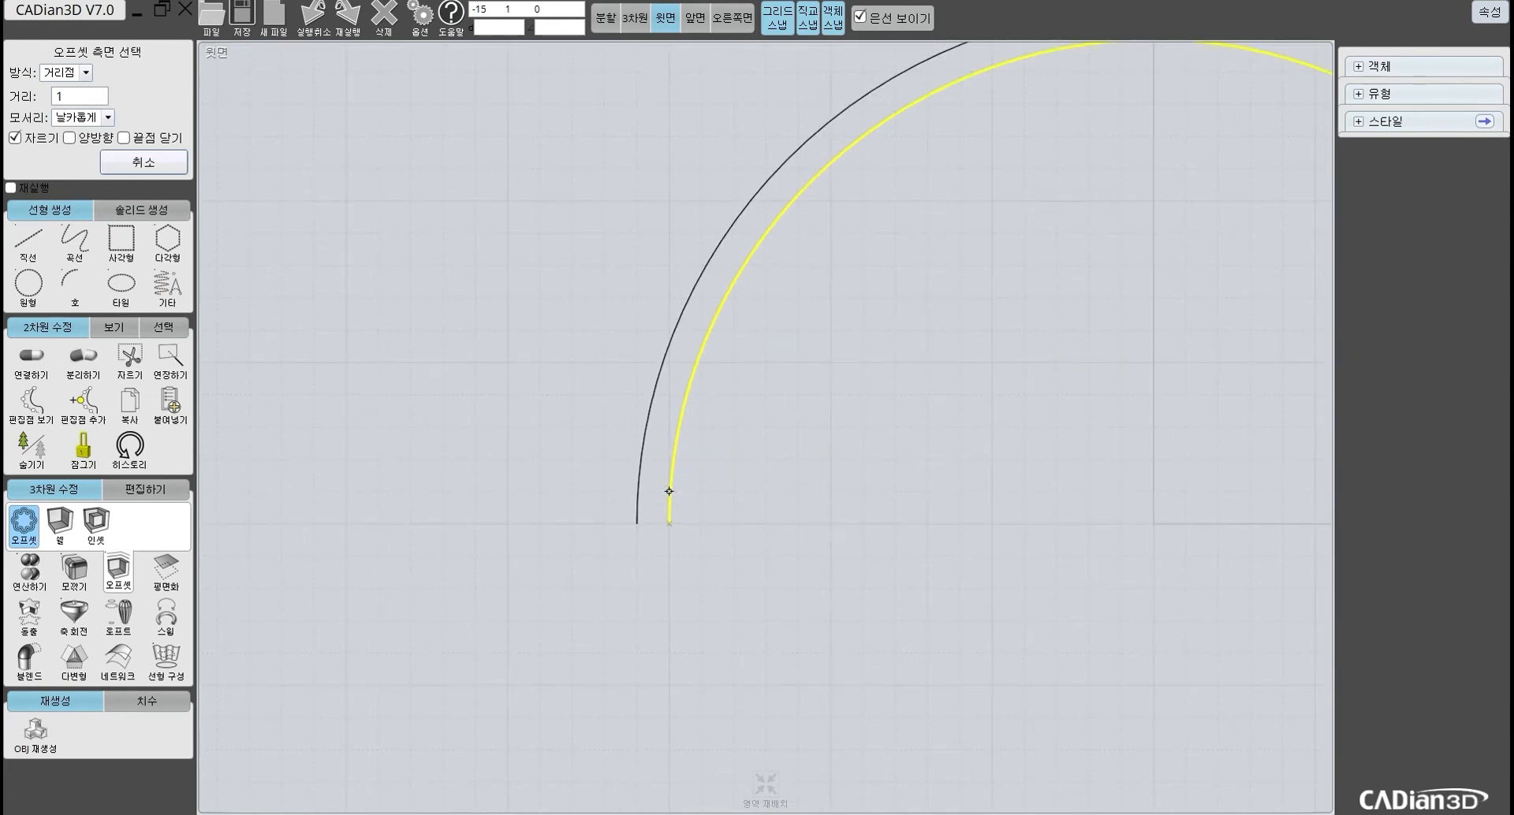
pyautogui.moveTo(666, 493); pyautogui.dragTo(655, 519, button='middle')
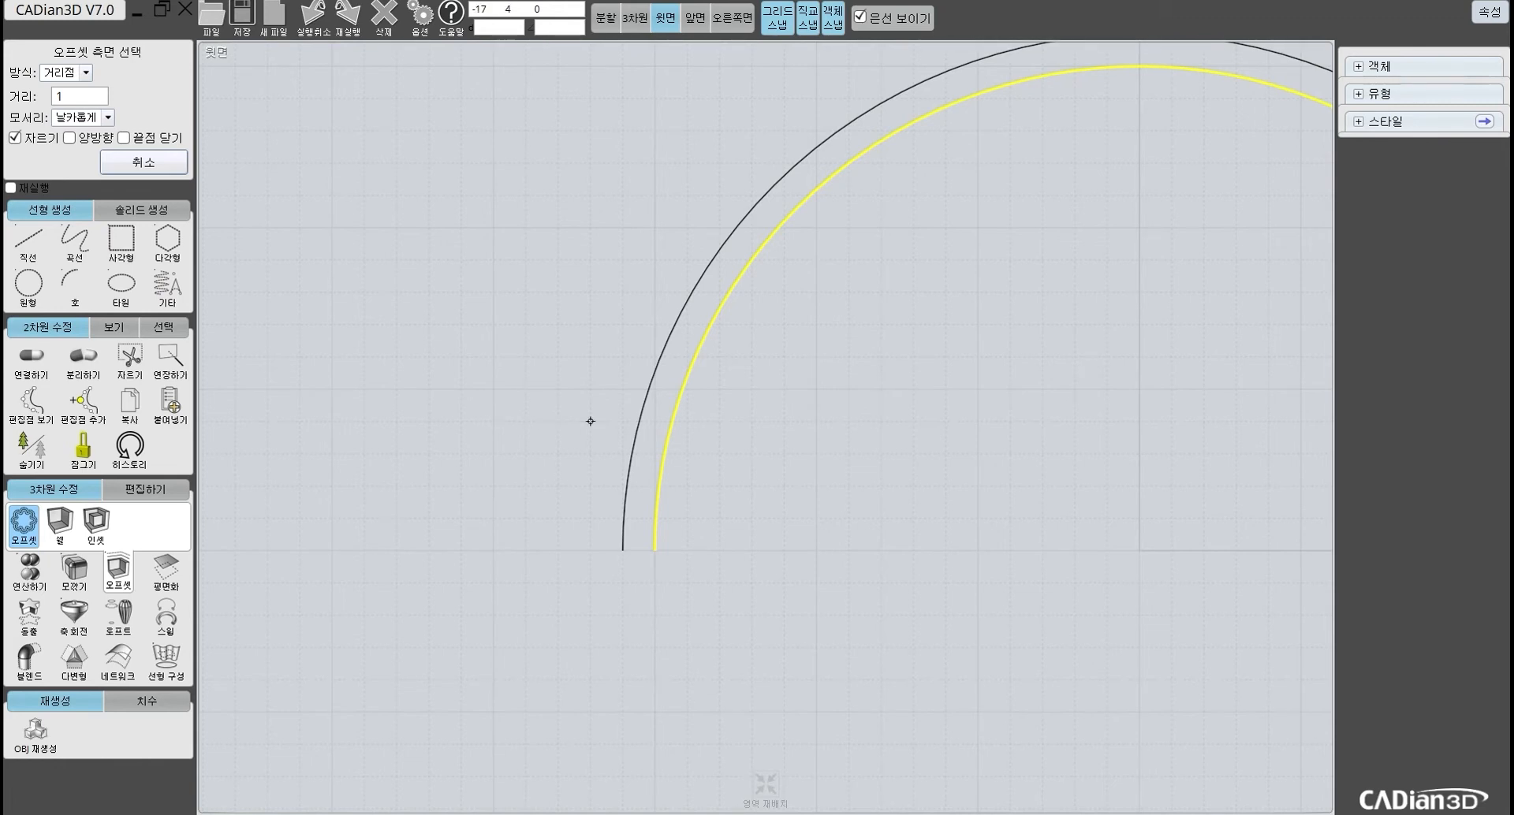
pyautogui.click(591, 388)
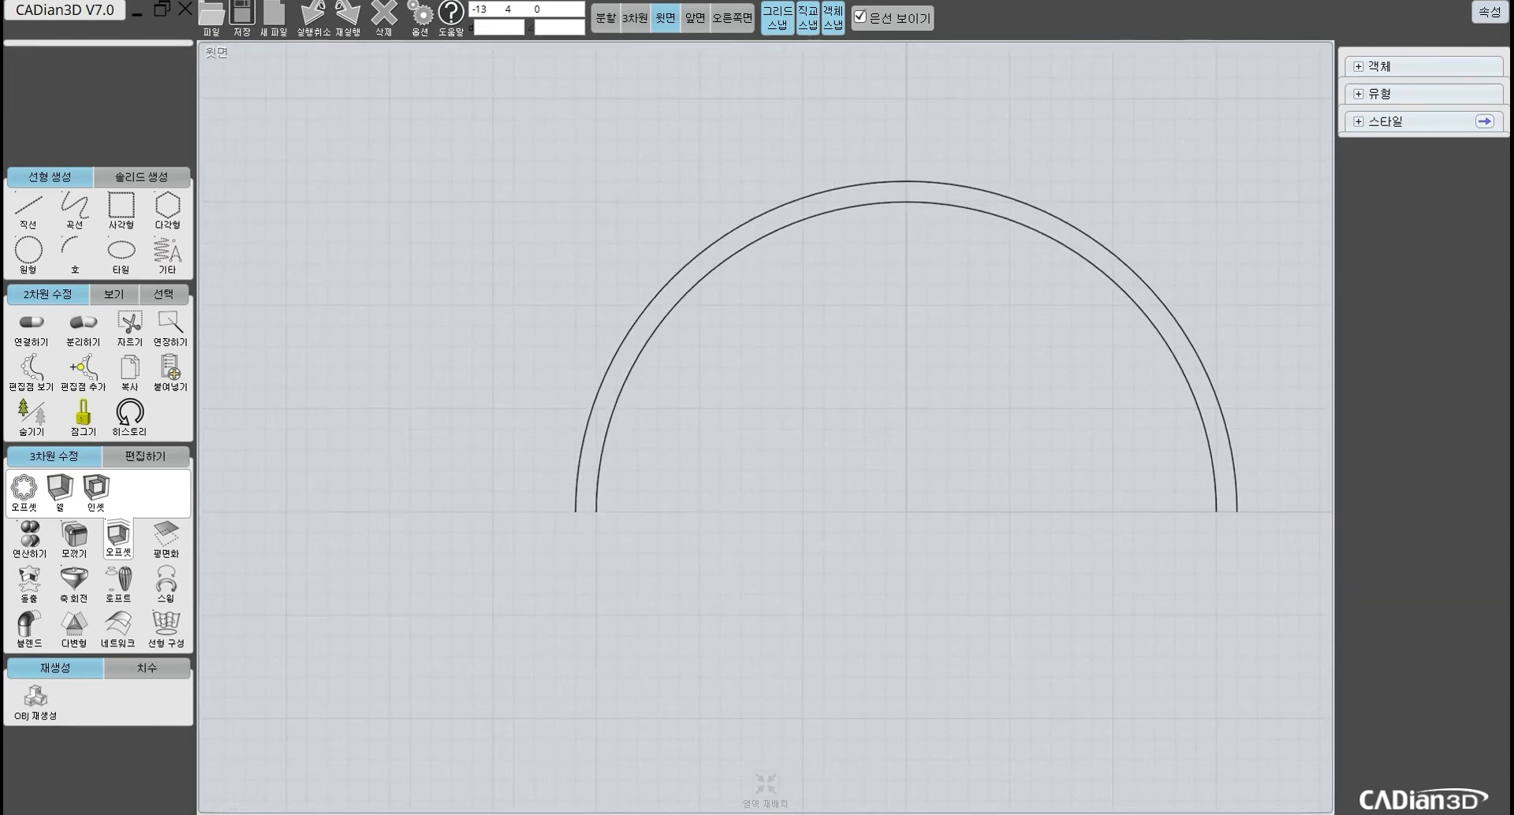
# Step: Offset the original radius 15 arc by a distance of 3 in both directions (양방향) with closed ends (끝점 닫기)
pyautogui.scroll(2, 628, 423)
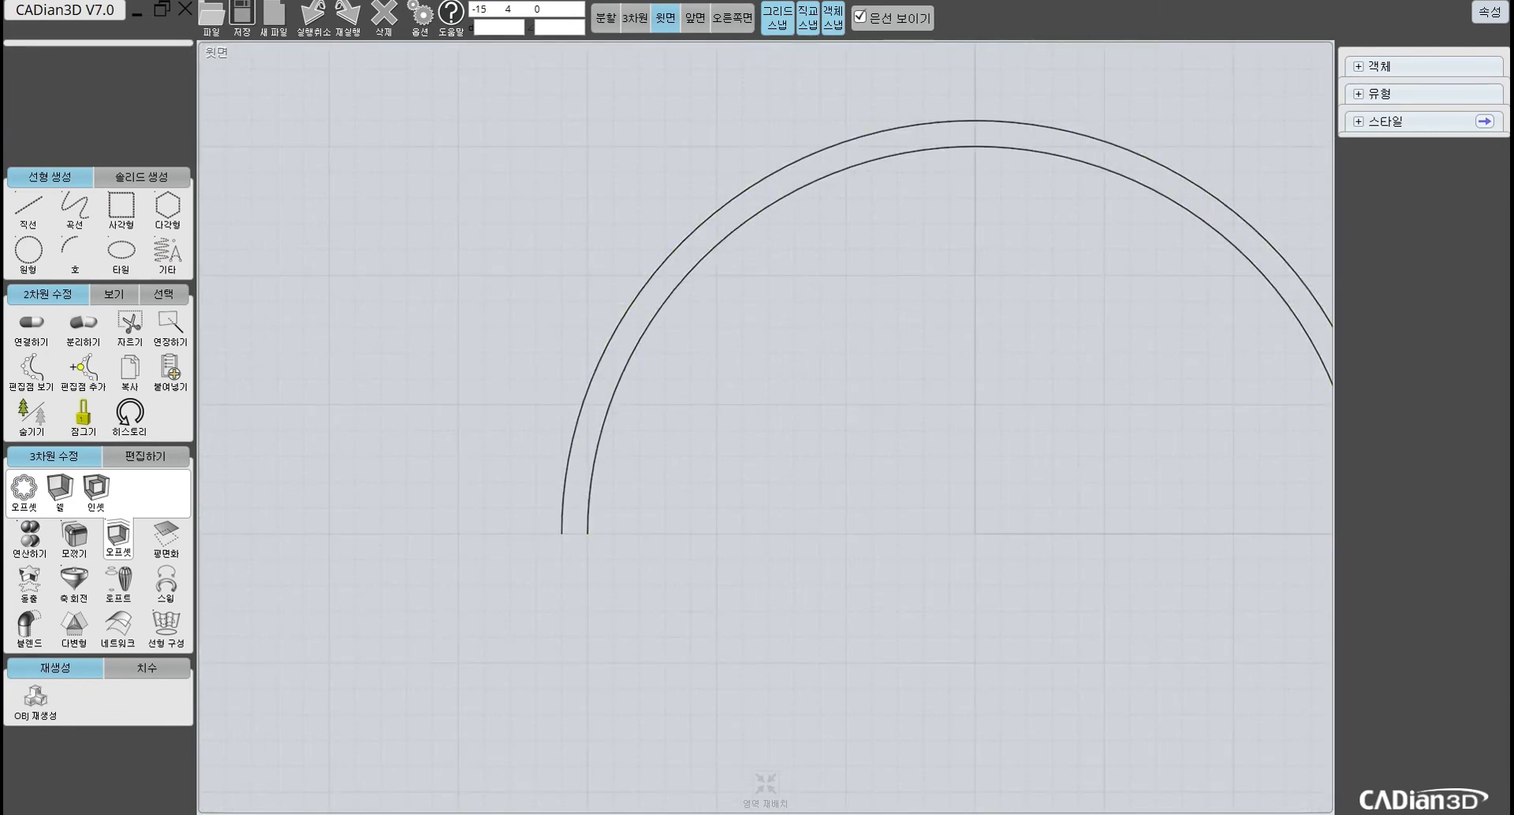
pyautogui.click(604, 430)
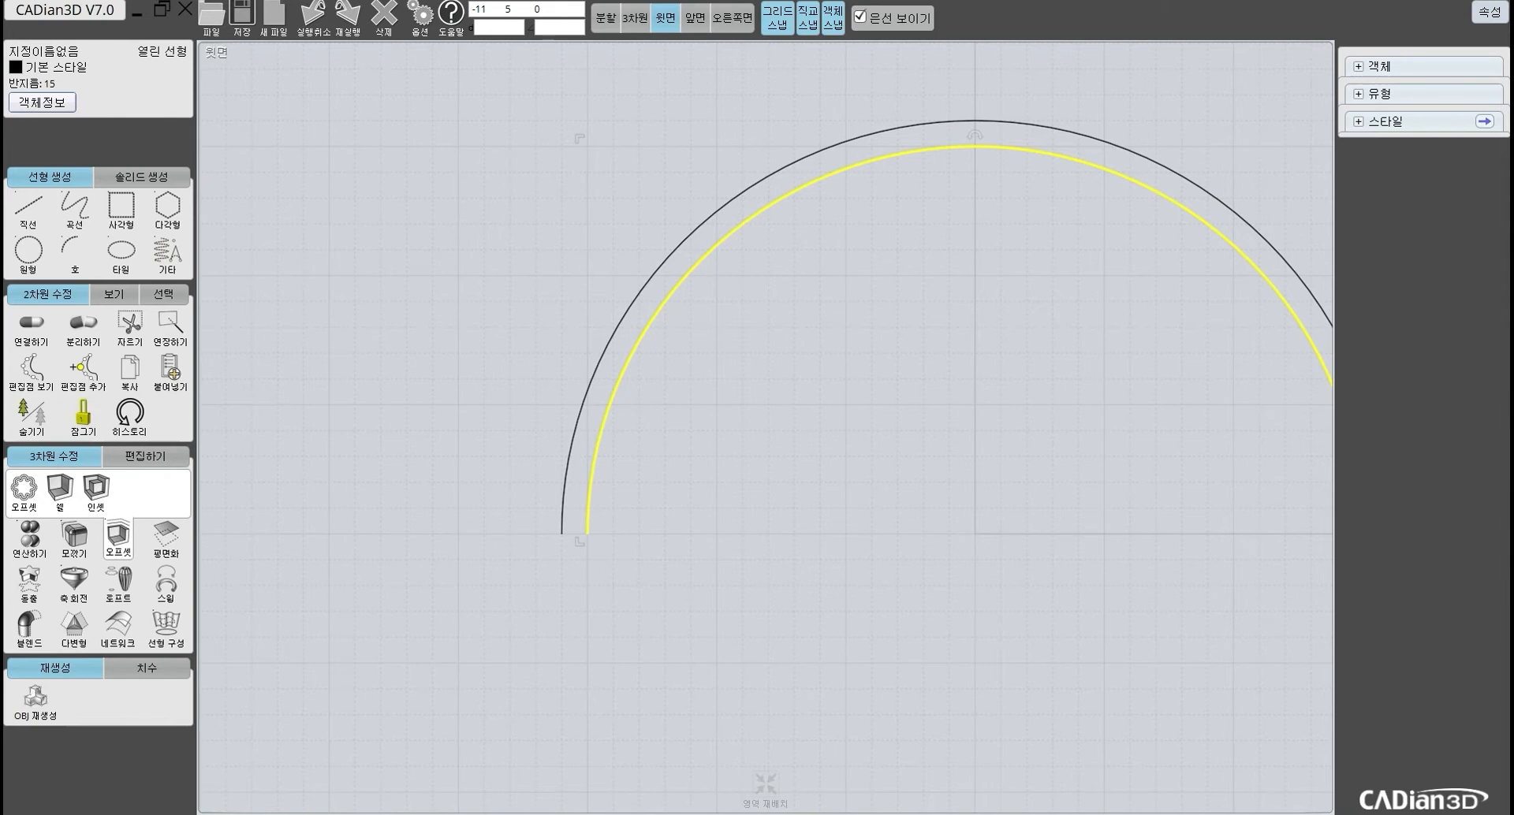
pyautogui.rightClick(716, 379)
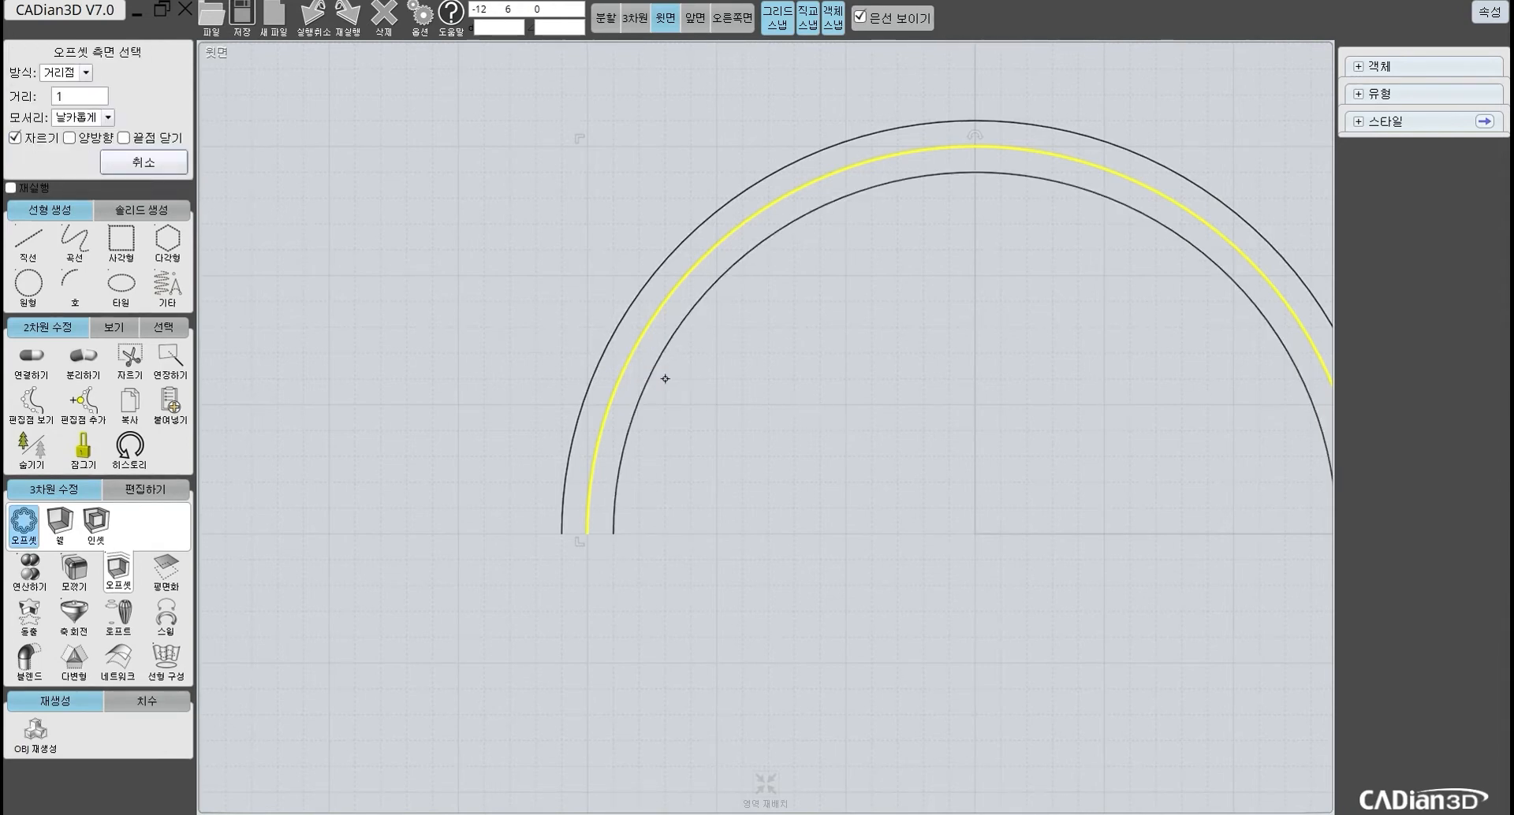
pyautogui.click(612, 379)
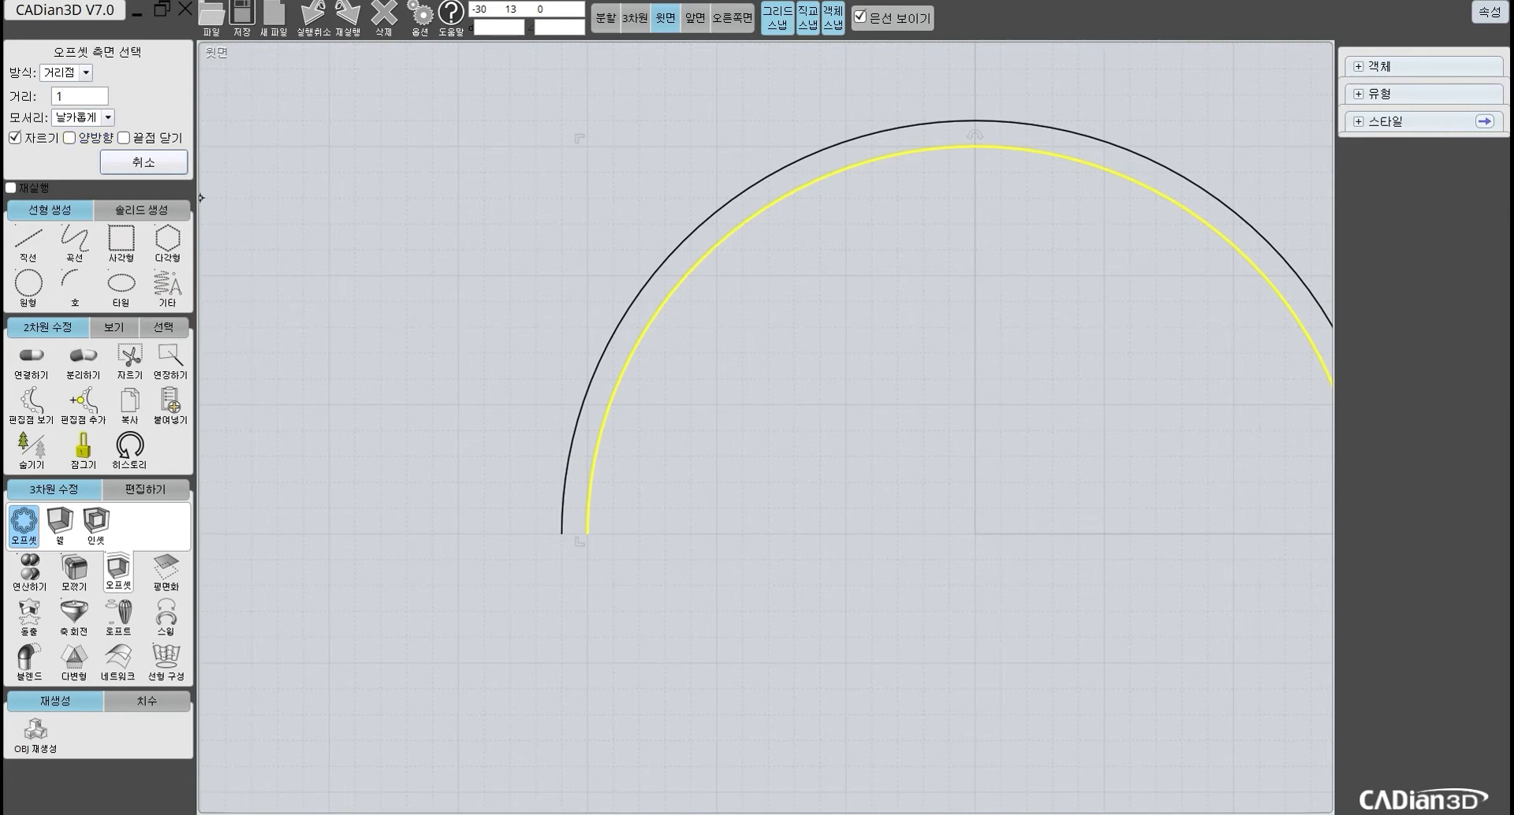
pyautogui.click(81, 96)
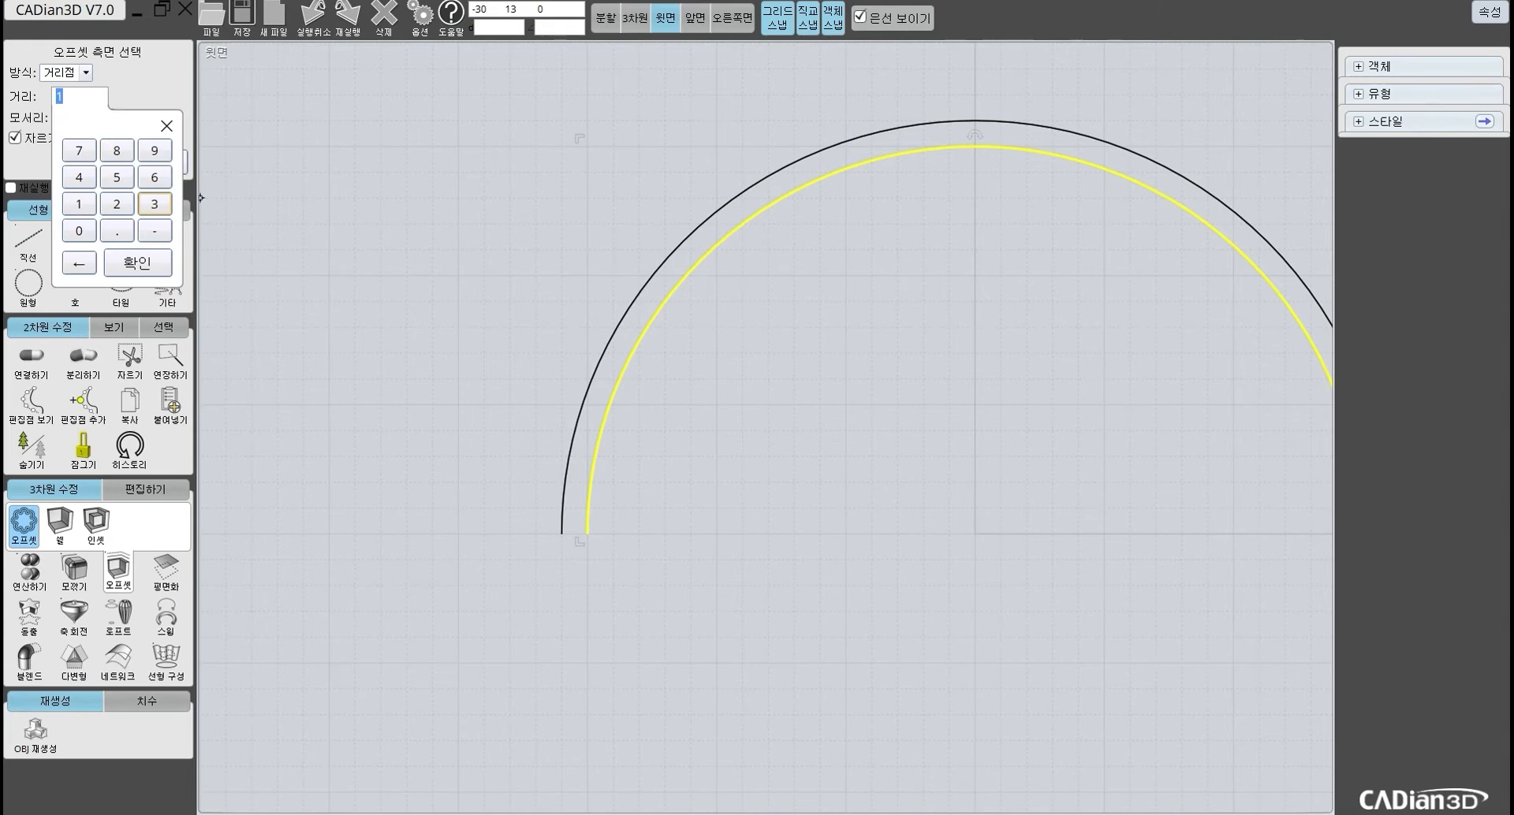
pyautogui.click(137, 262)
pyautogui.click(69, 137)
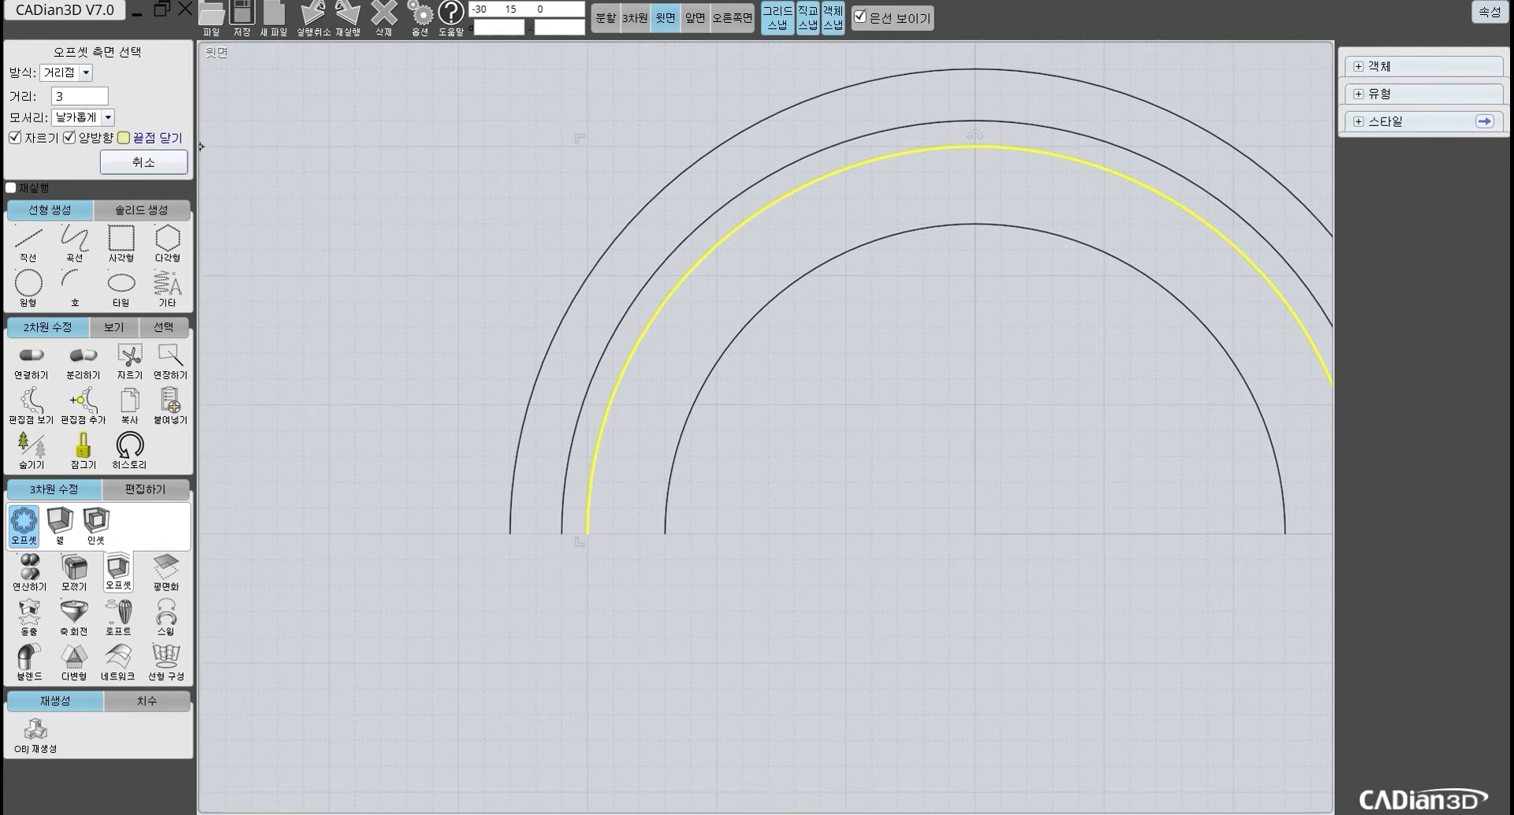
pyautogui.click(124, 137)
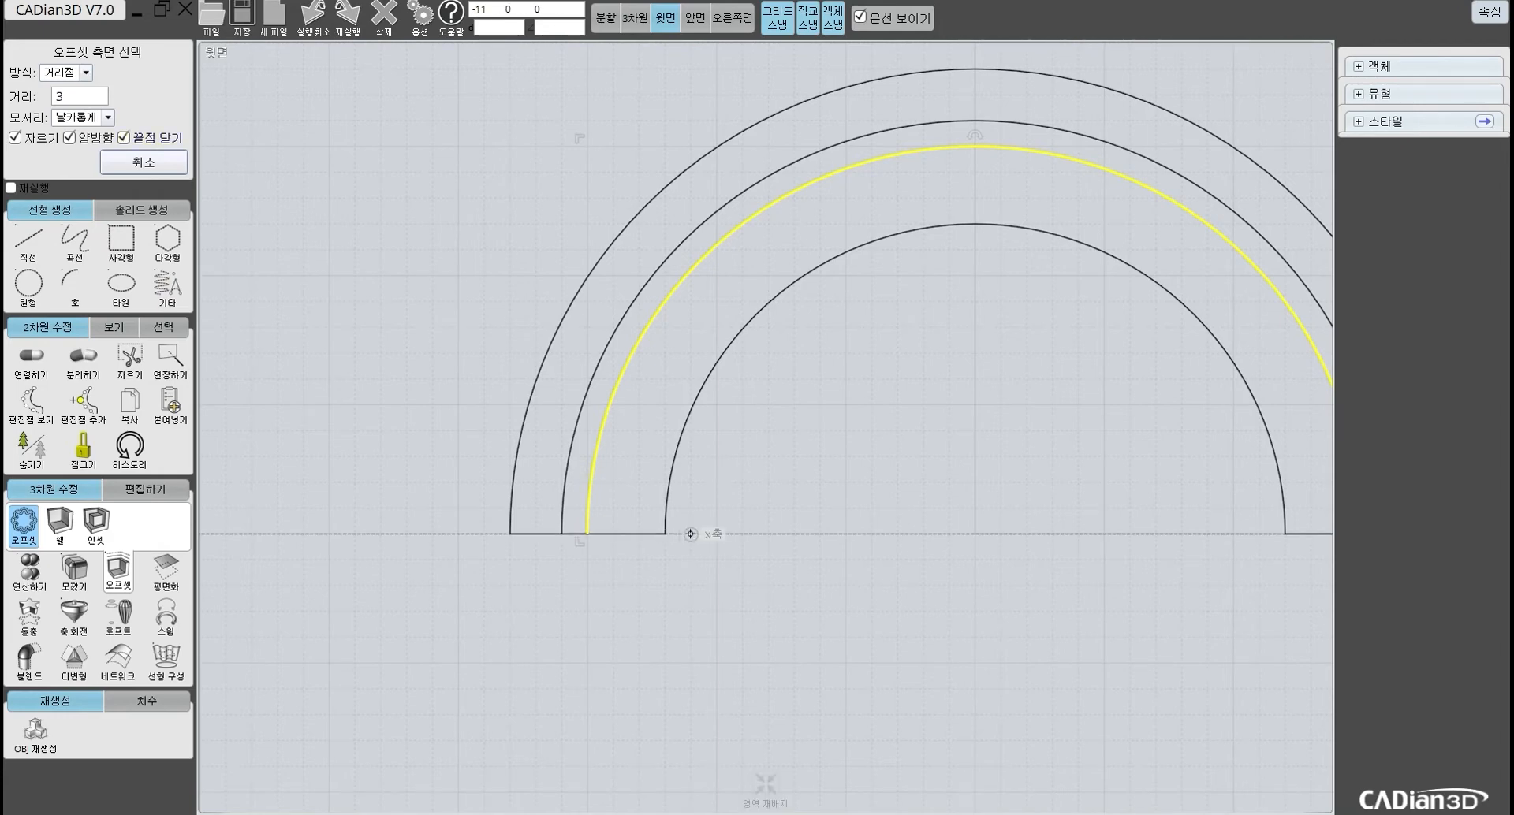
pyautogui.scroll(1, 576, 367)
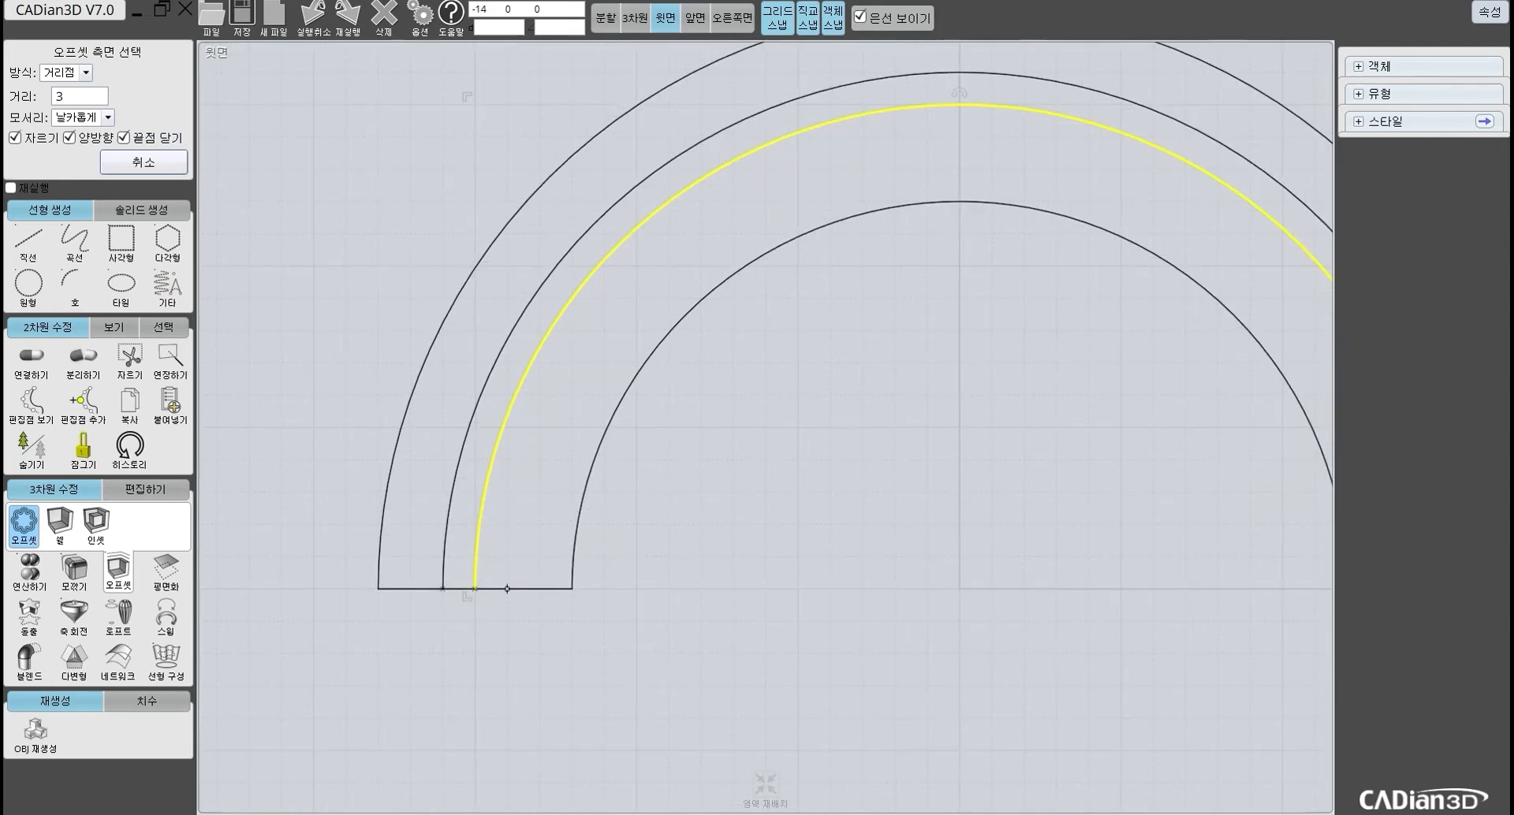
pyautogui.scroll(-3, 552, 579)
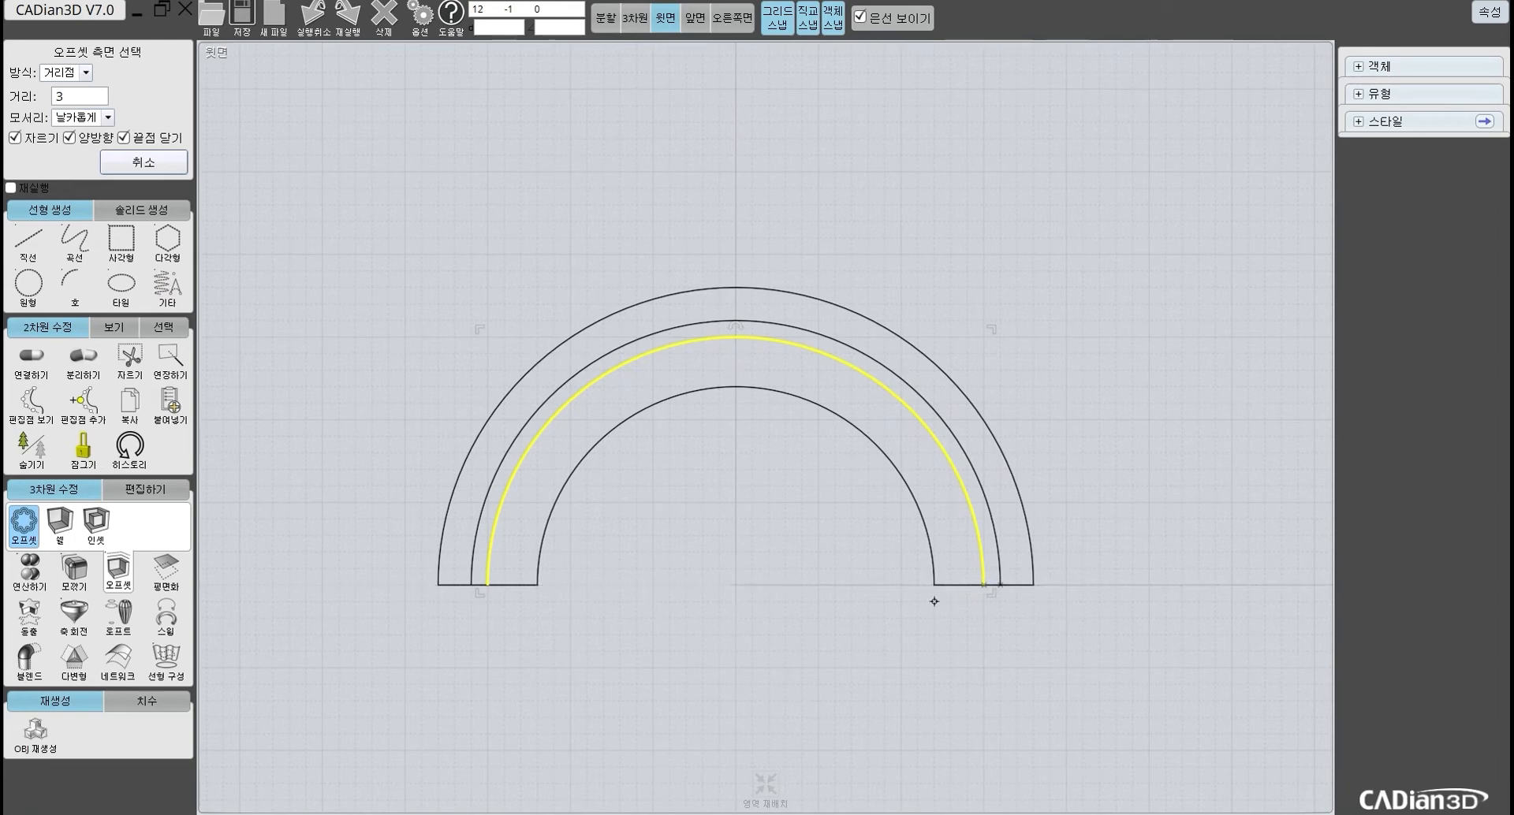
pyautogui.click(537, 584)
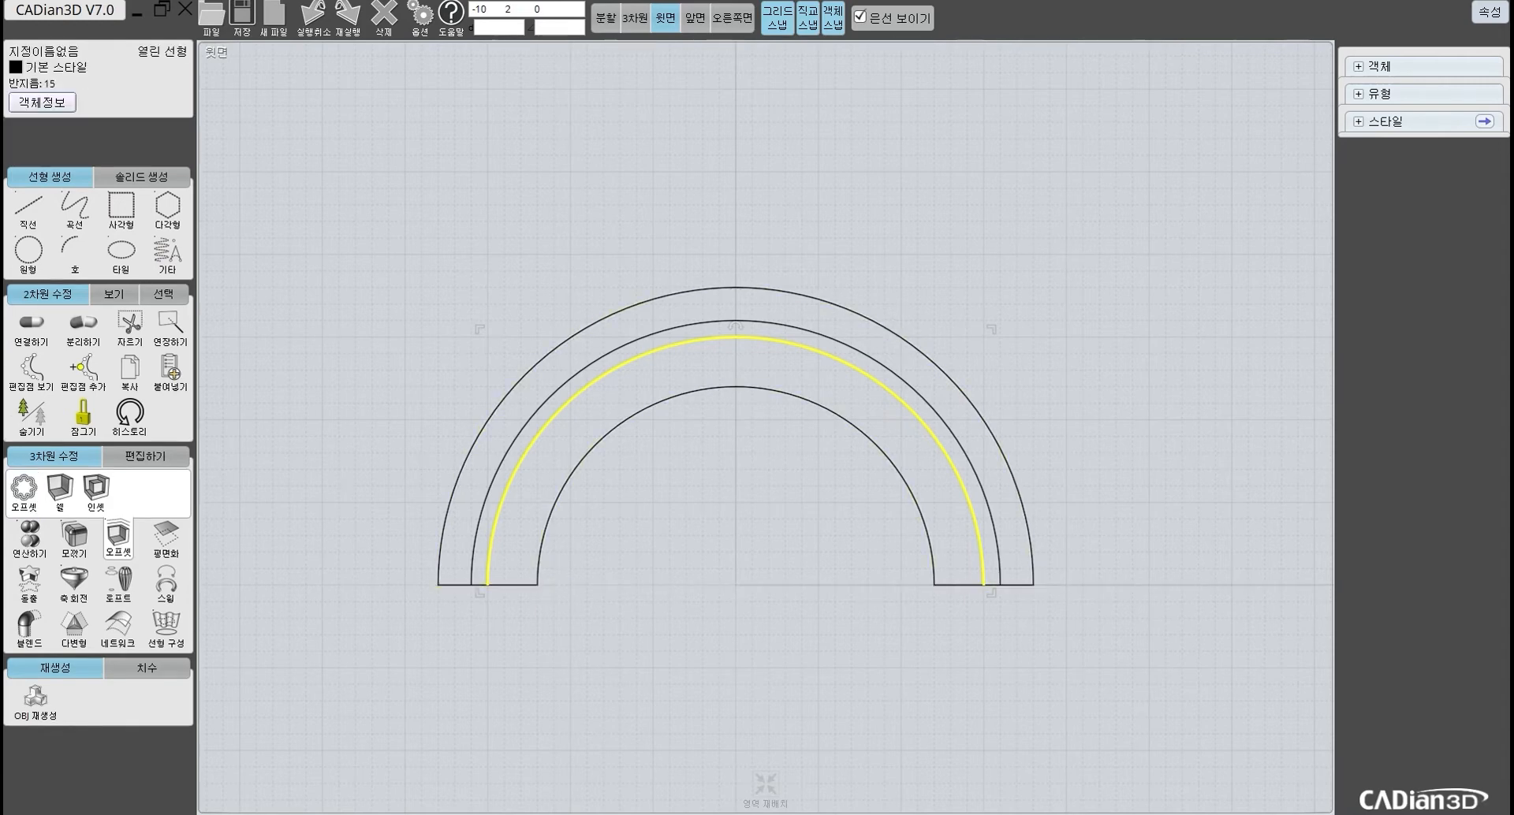
# Step: Select the closed offset outline to check its object information, and clear the selection
pyautogui.press('Escape')
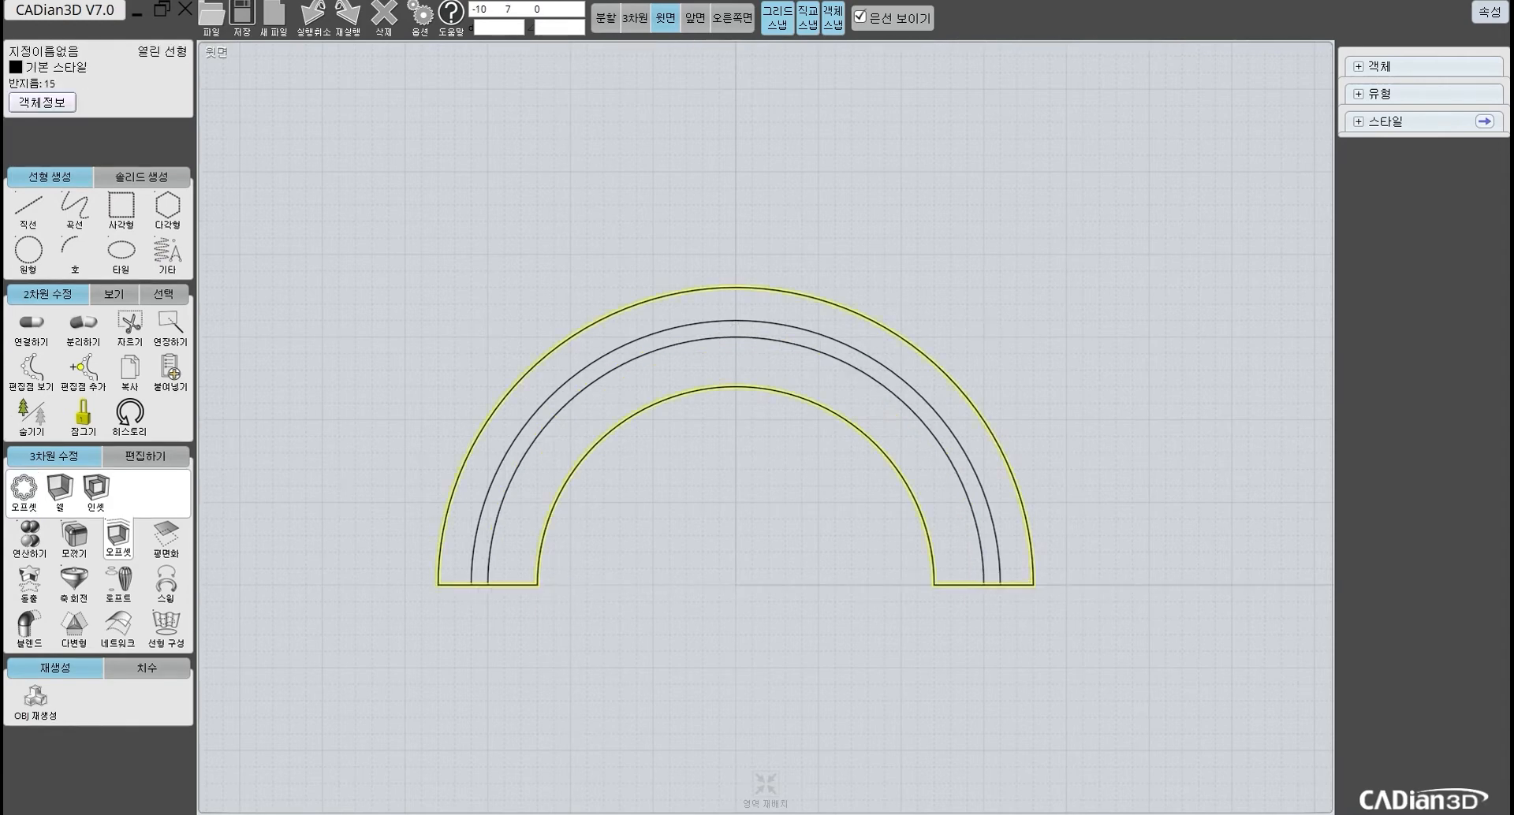
pyautogui.click(568, 473)
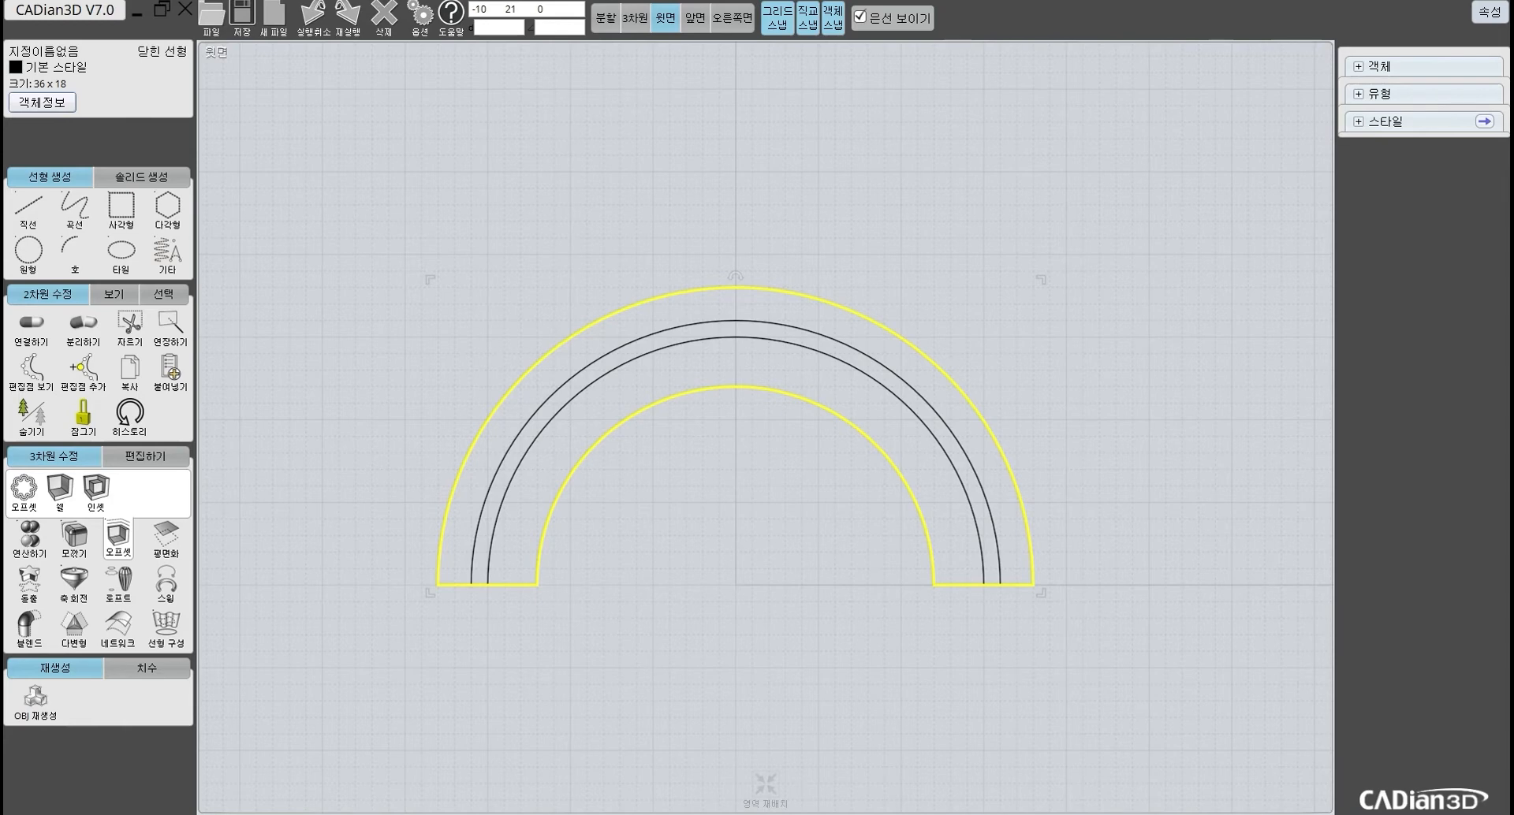
pyautogui.press('Escape')
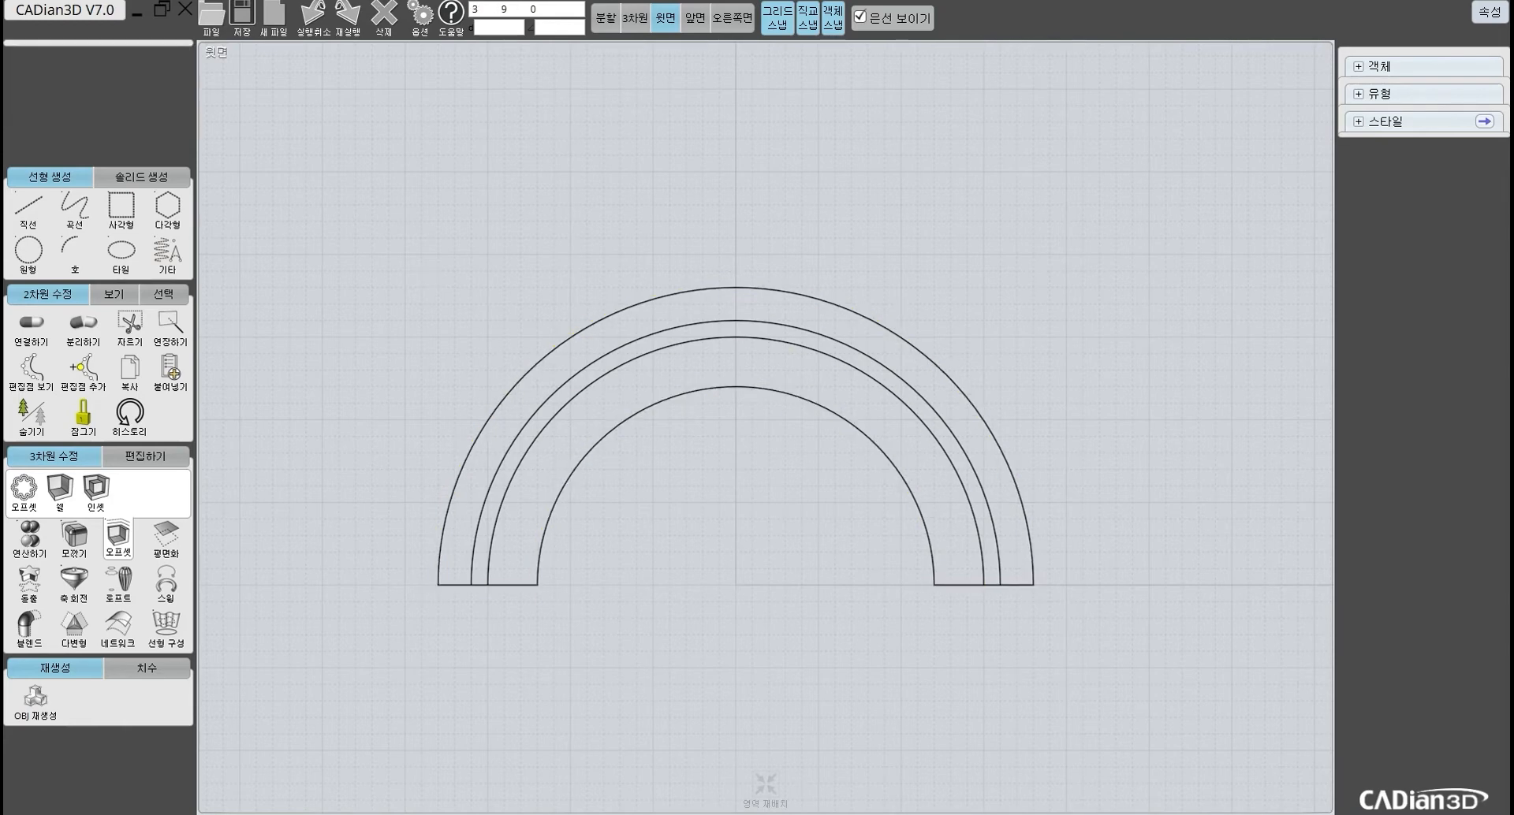
# Step: Delete the two plain arcs and the closed offset outline from the top view
pyautogui.click(604, 374)
pyautogui.press('Delete')
pyautogui.click(653, 334)
pyautogui.press('Delete')
pyautogui.click(653, 403)
pyautogui.press('Delete')
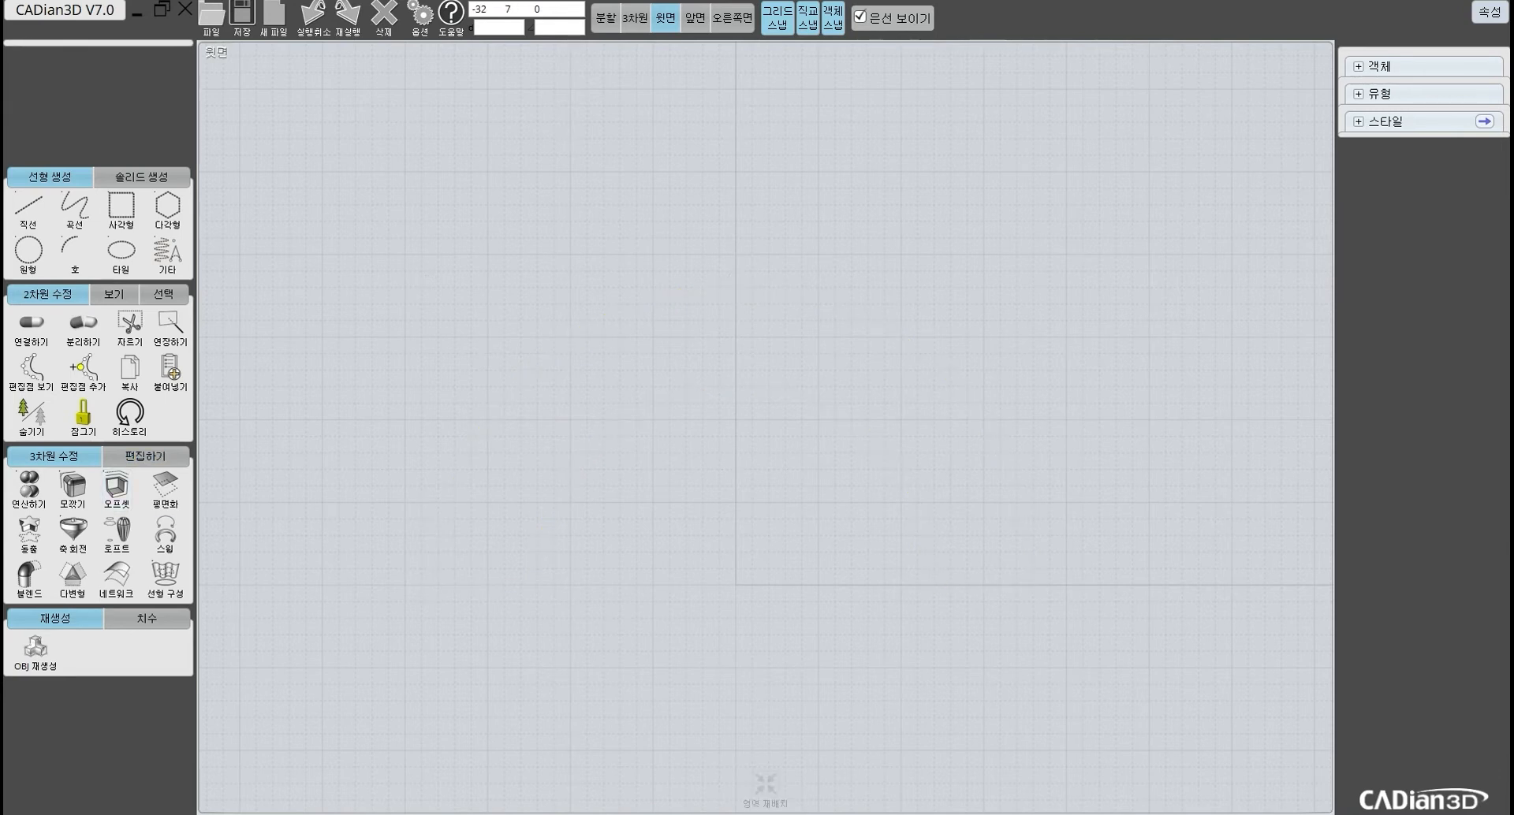
# Step: Draw a 20 x 18 rectangle by opposite corners in the top view
pyautogui.click(117, 487)
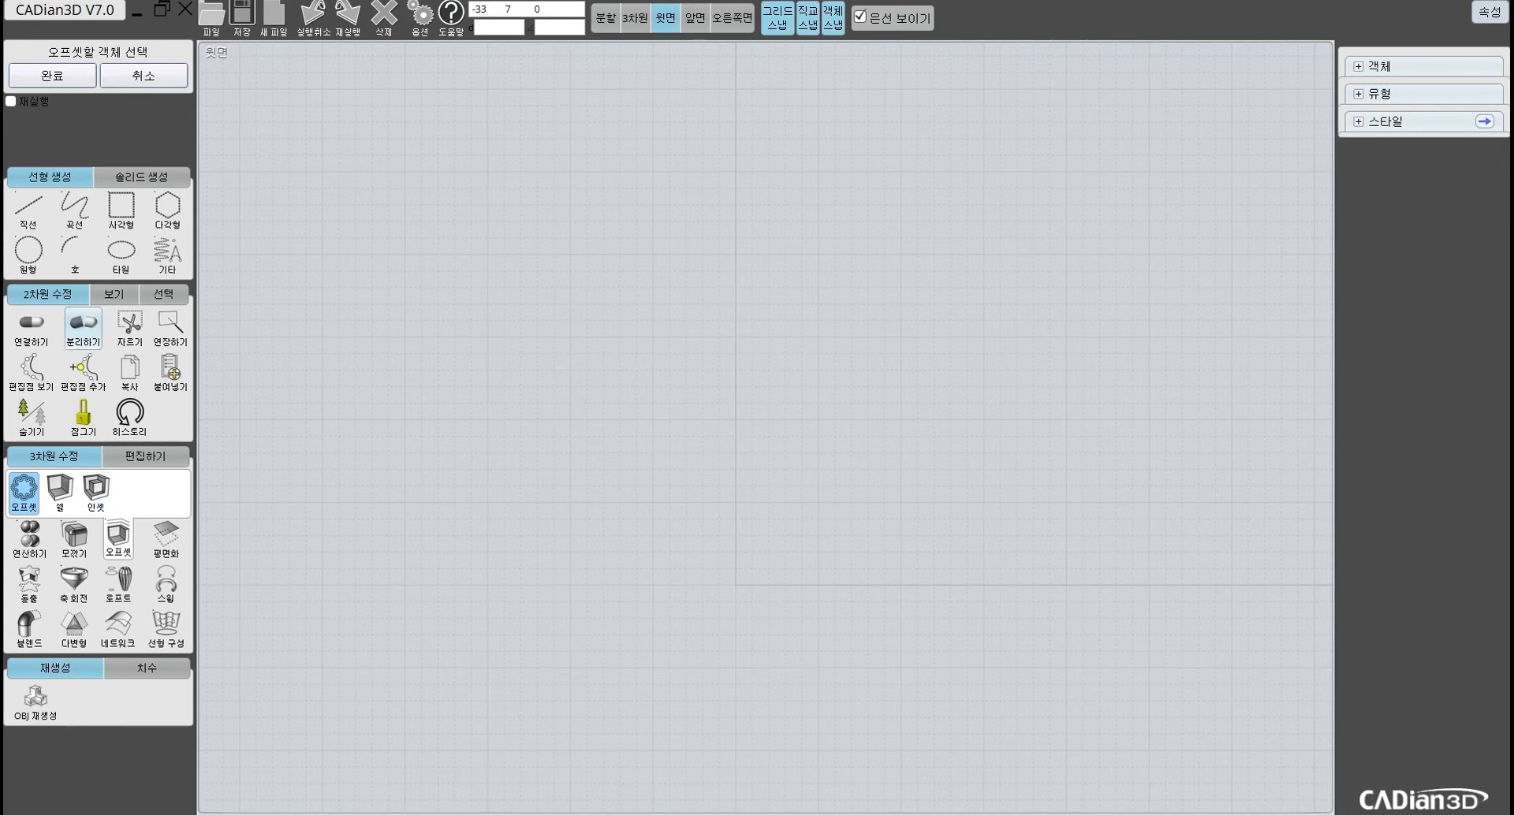
pyautogui.click(121, 209)
pyautogui.click(636, 288)
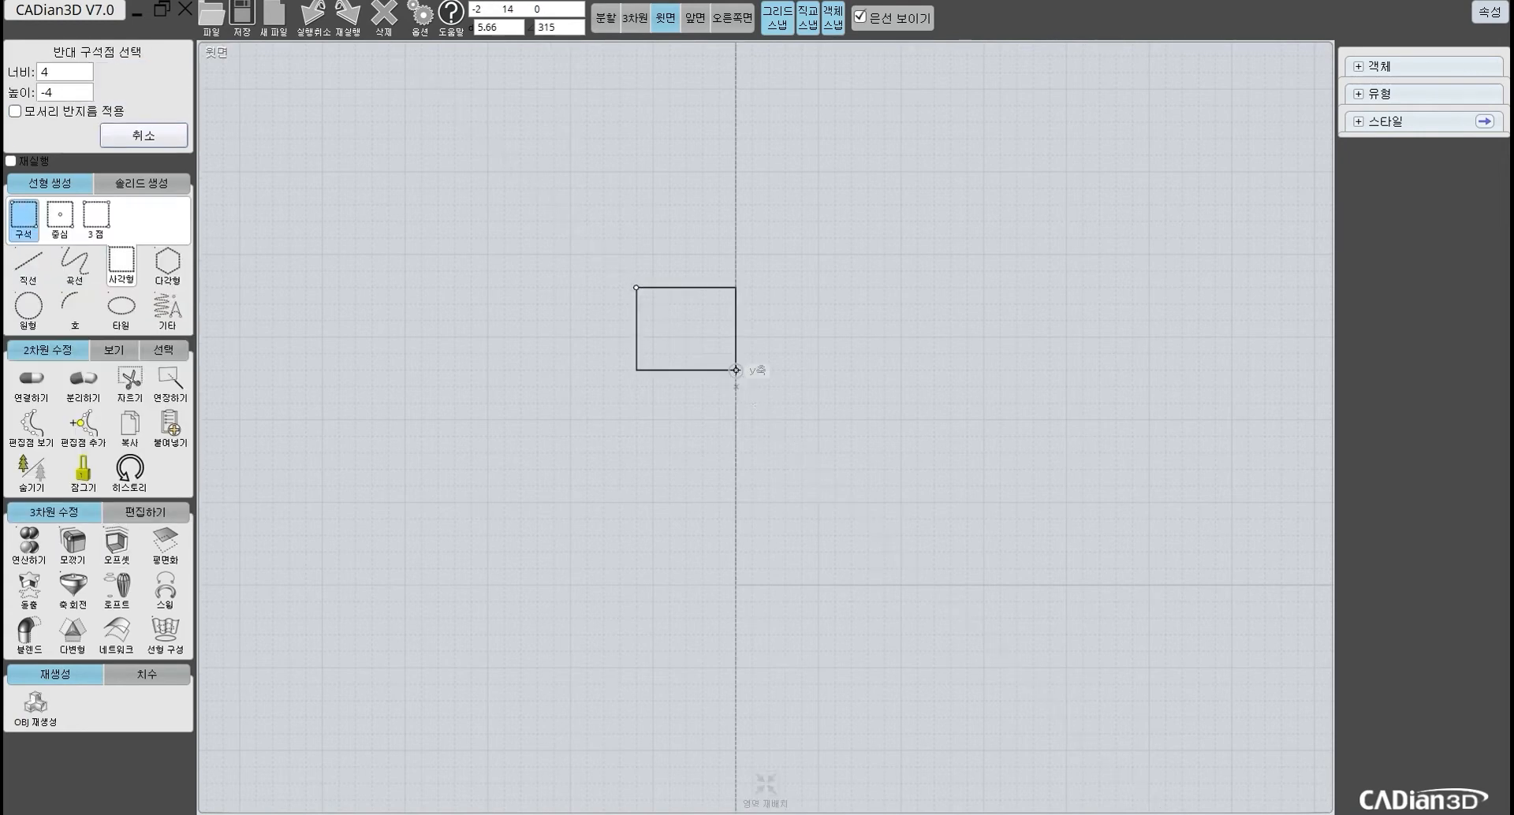
pyautogui.click(967, 584)
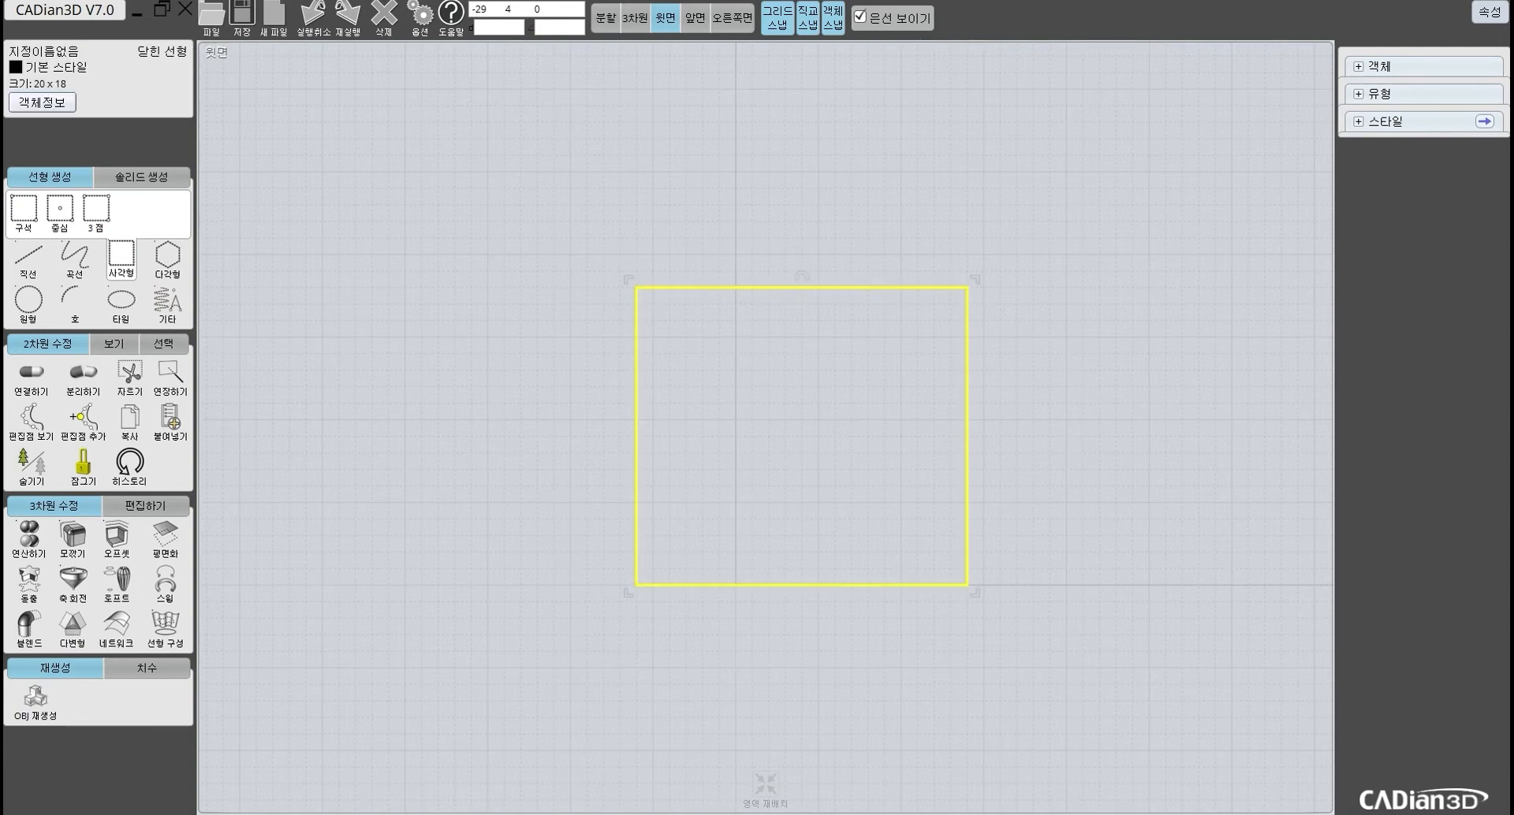
# Step: Offset the rectangle outward with the distance (거리점) method at distance 3, with both directions (양방향) turned off
pyautogui.click(117, 538)
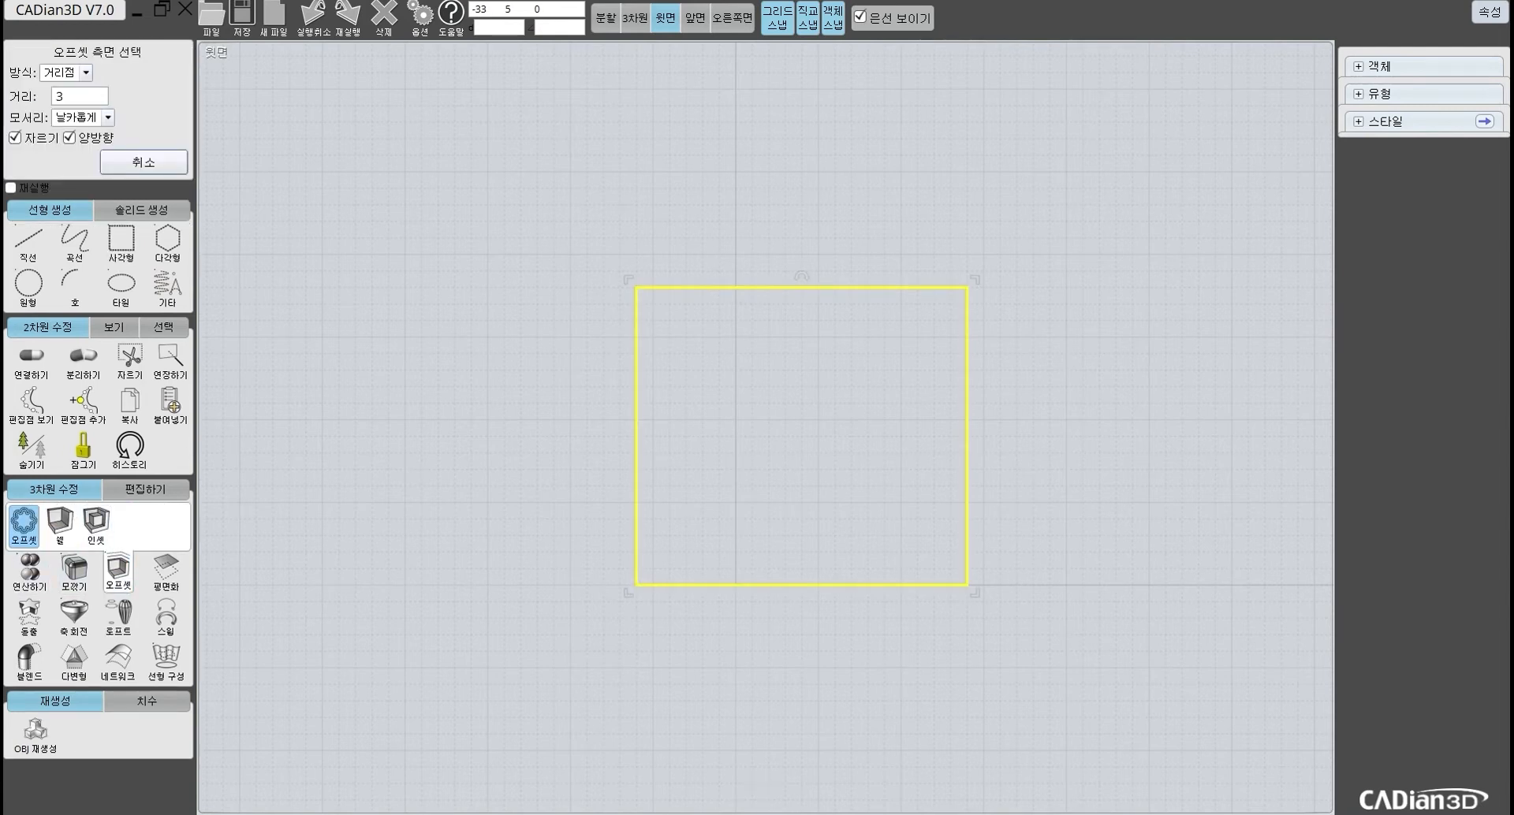
pyautogui.click(86, 72)
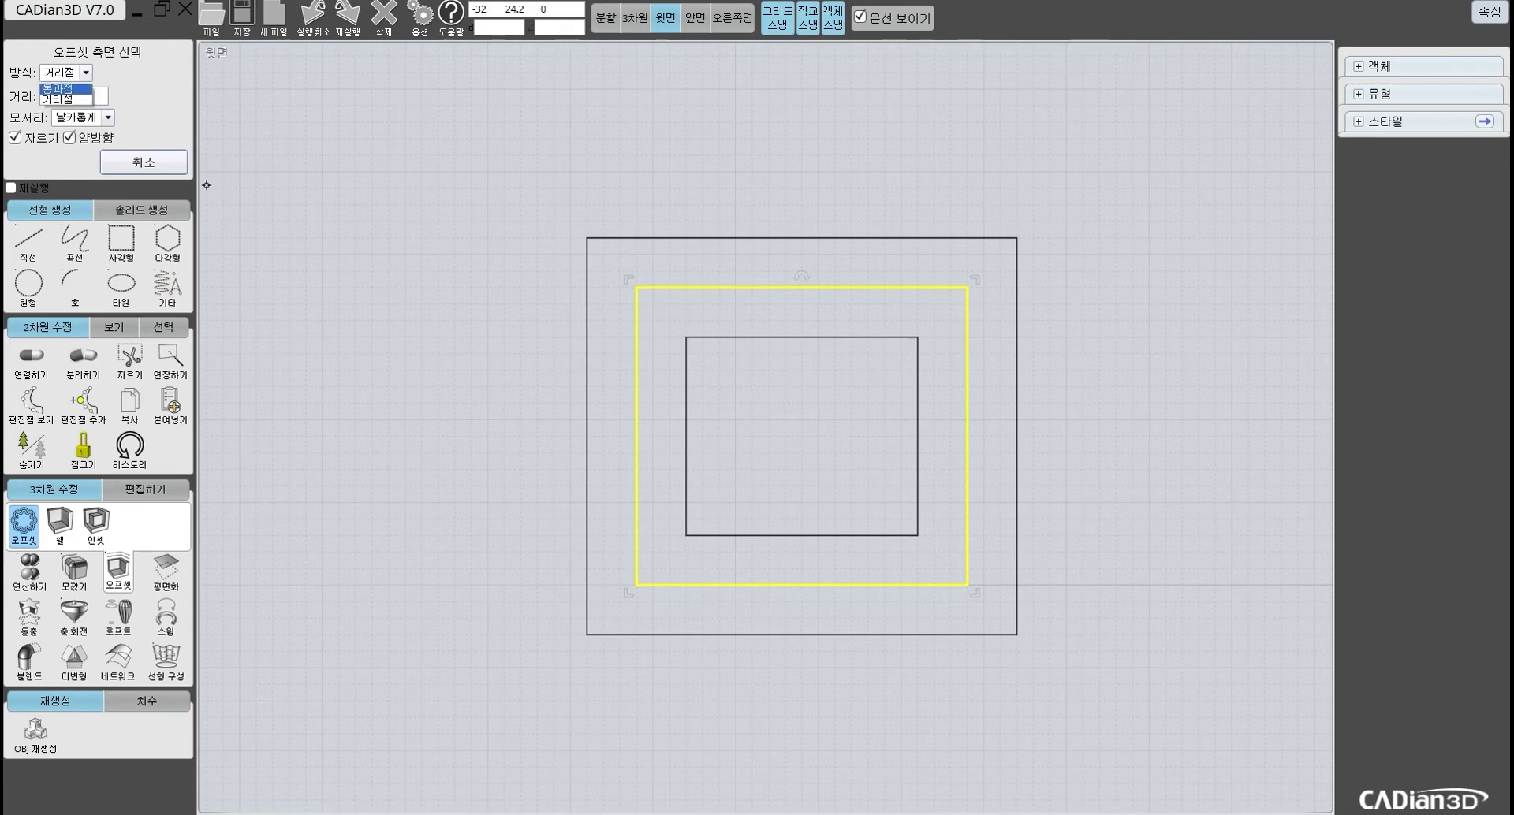
pyautogui.click(65, 99)
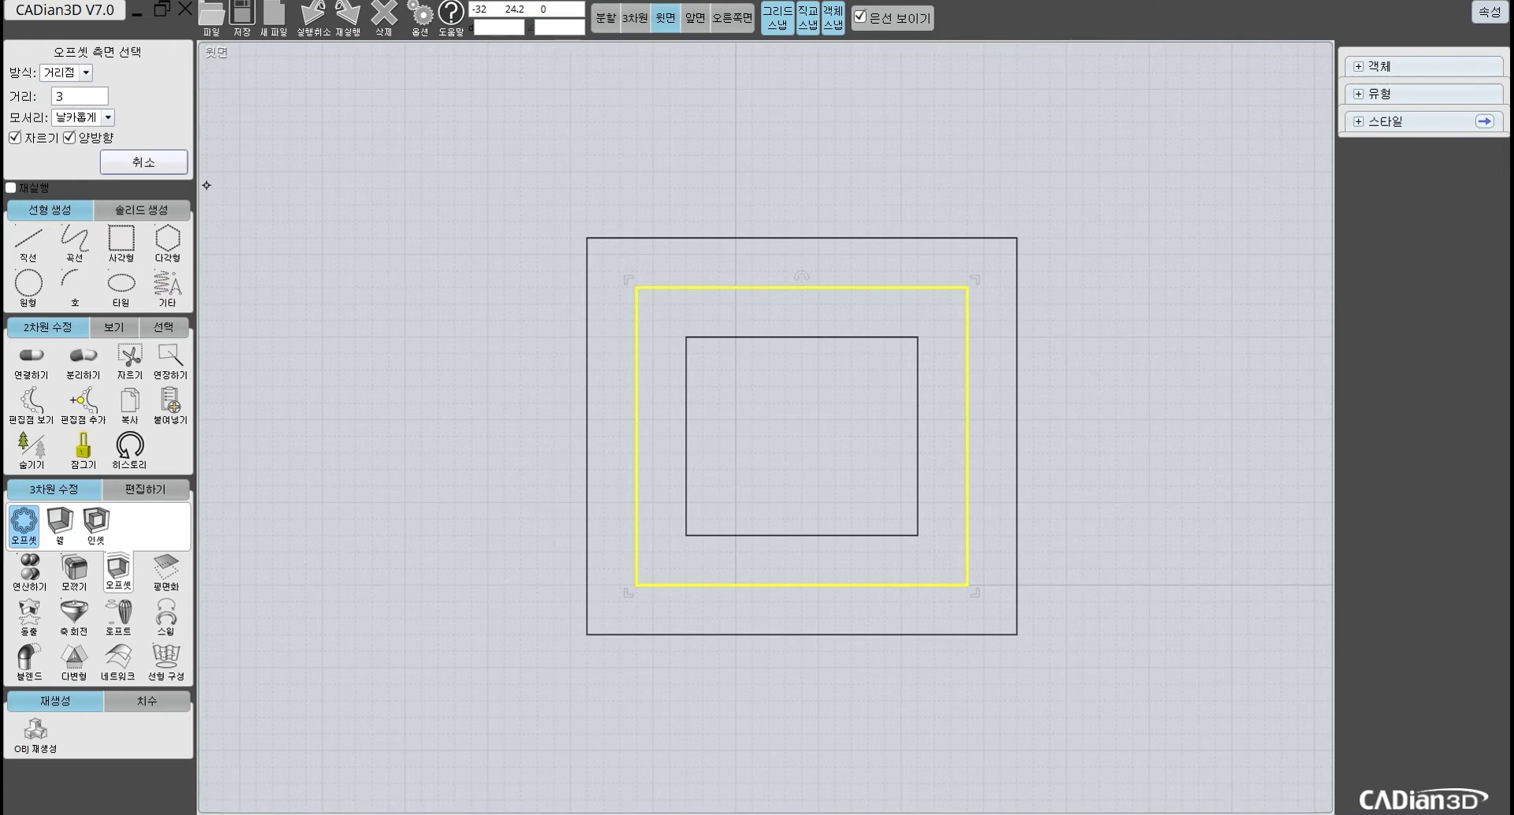
pyautogui.click(69, 137)
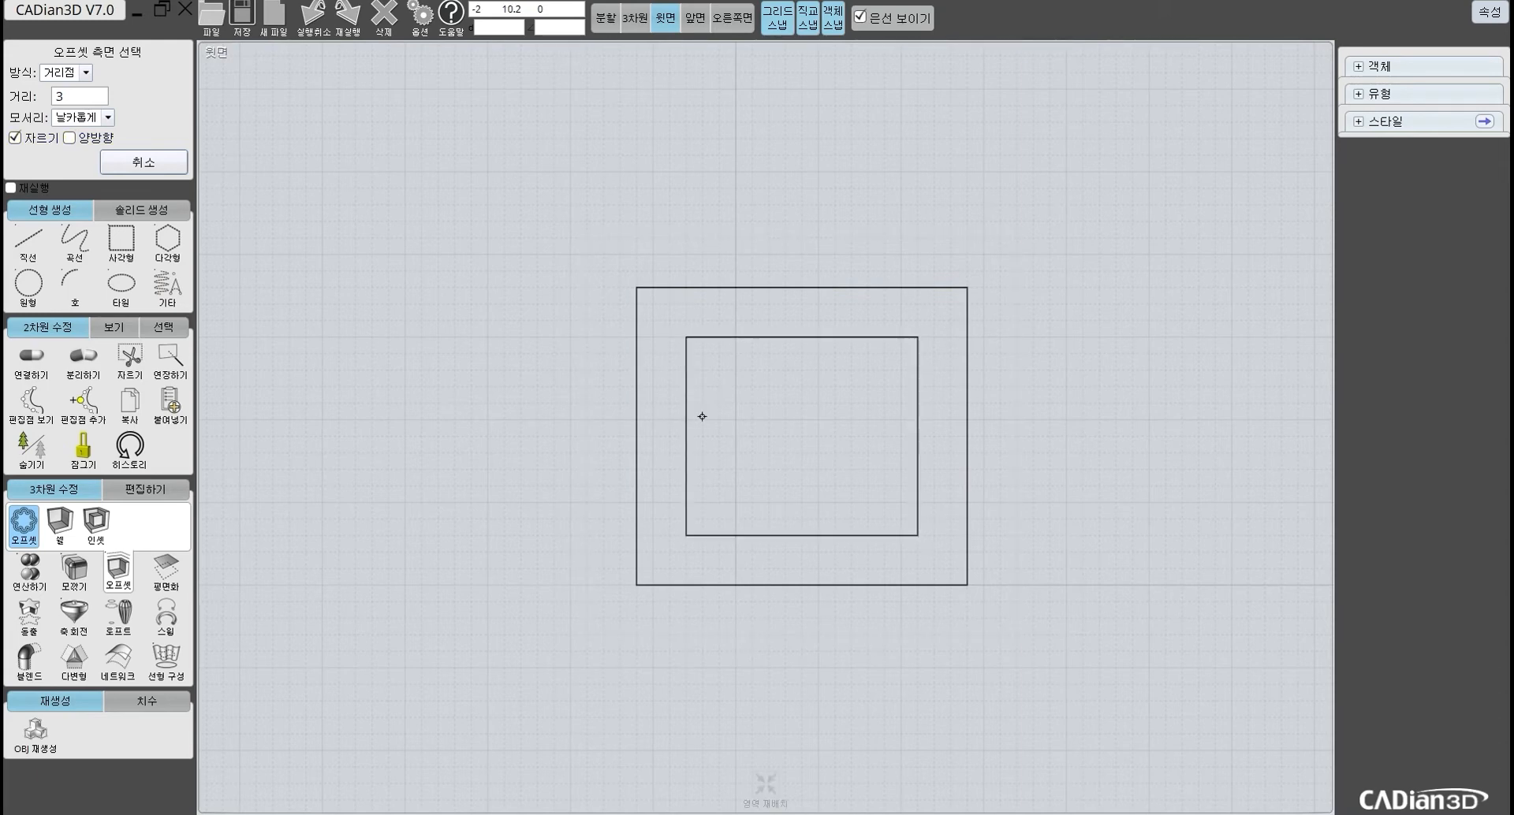
pyautogui.click(570, 416)
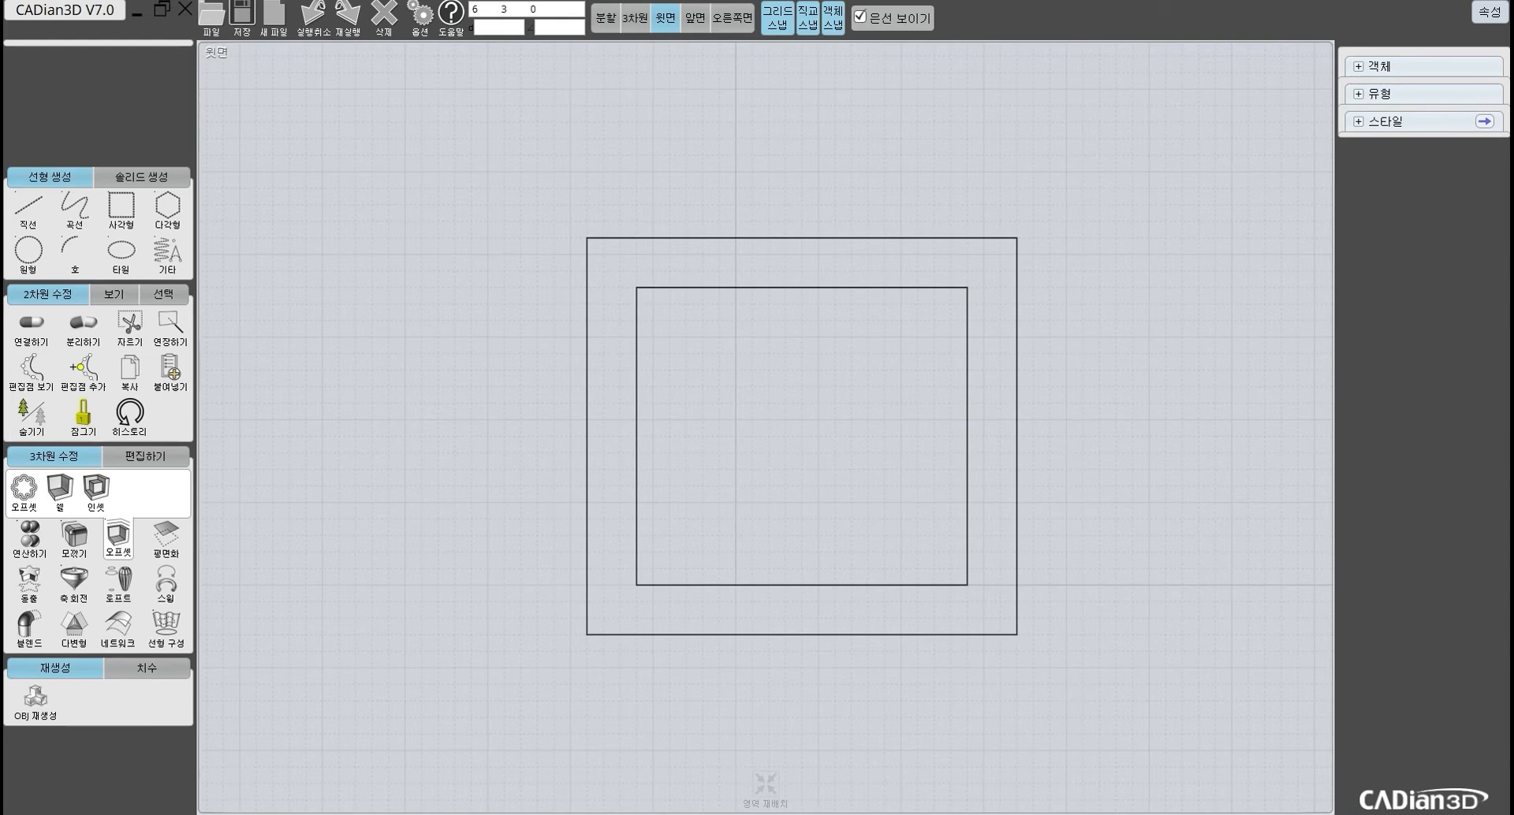
# Step: Delete the rectangle and its offset copy together
pyautogui.hotkey('ctrl', 'a')
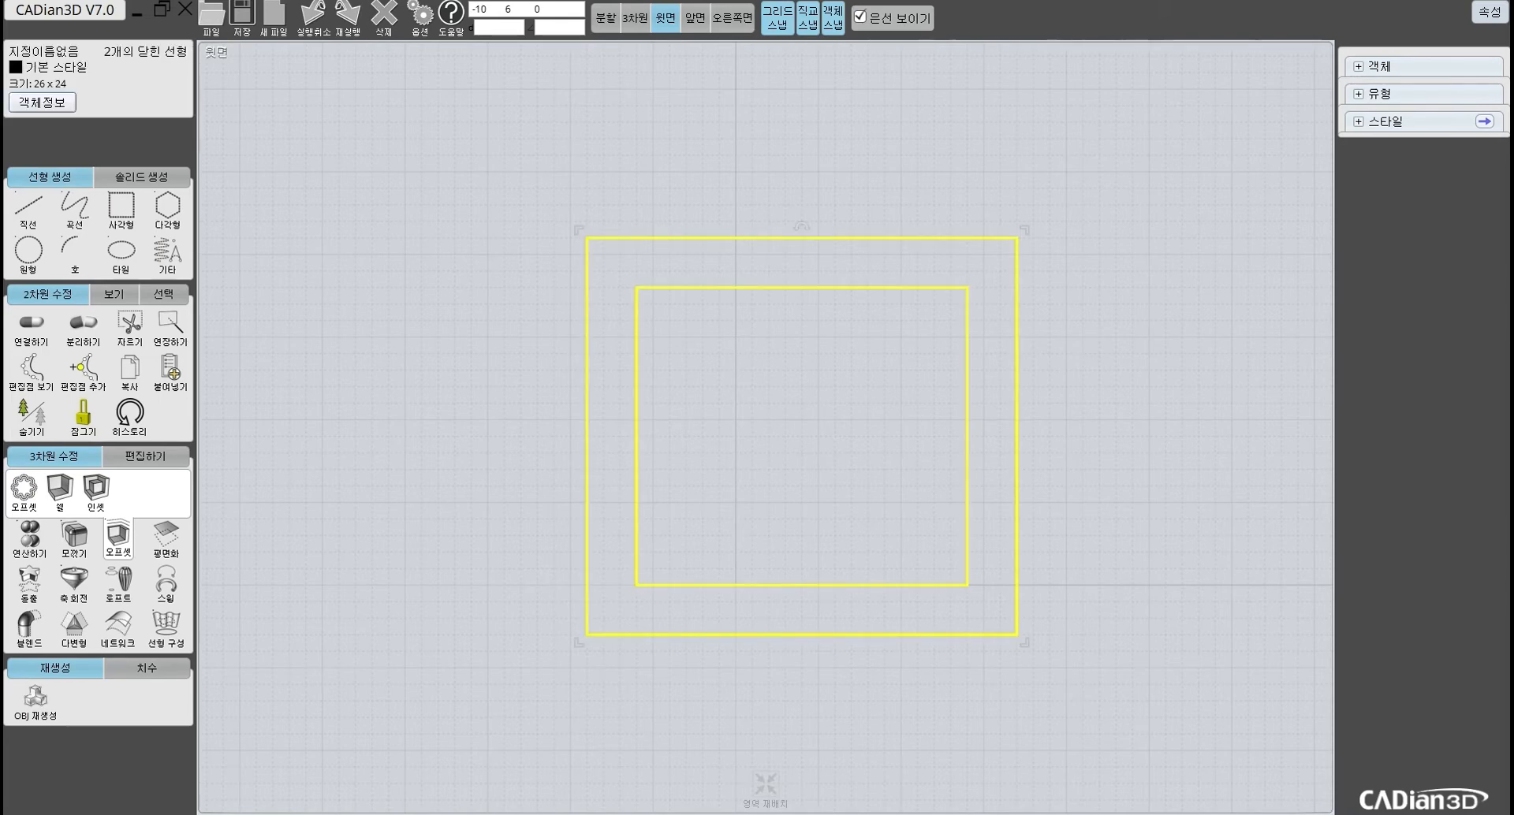
pyautogui.press('Delete')
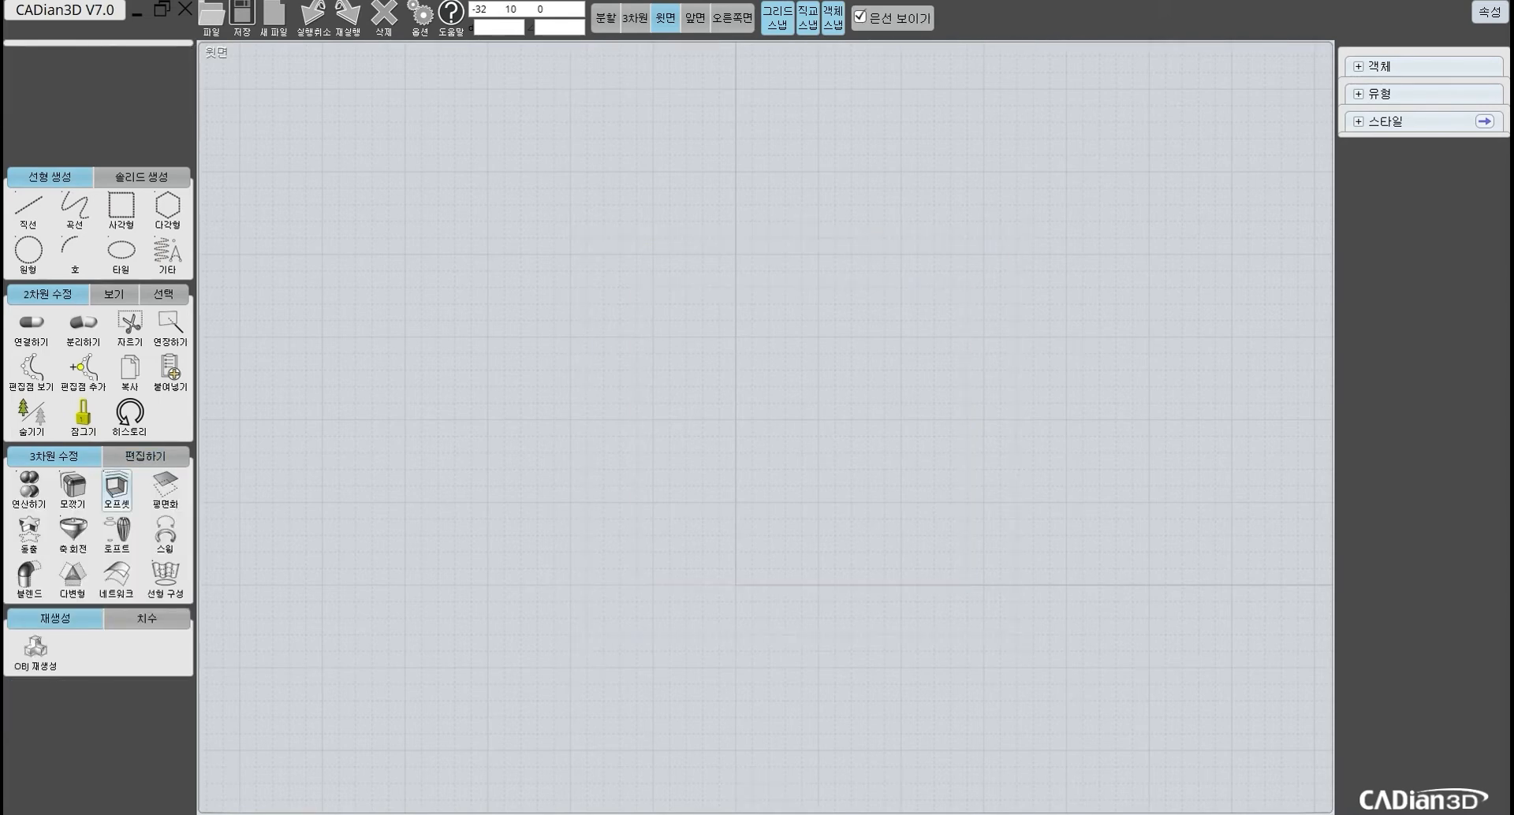
pyautogui.click(116, 488)
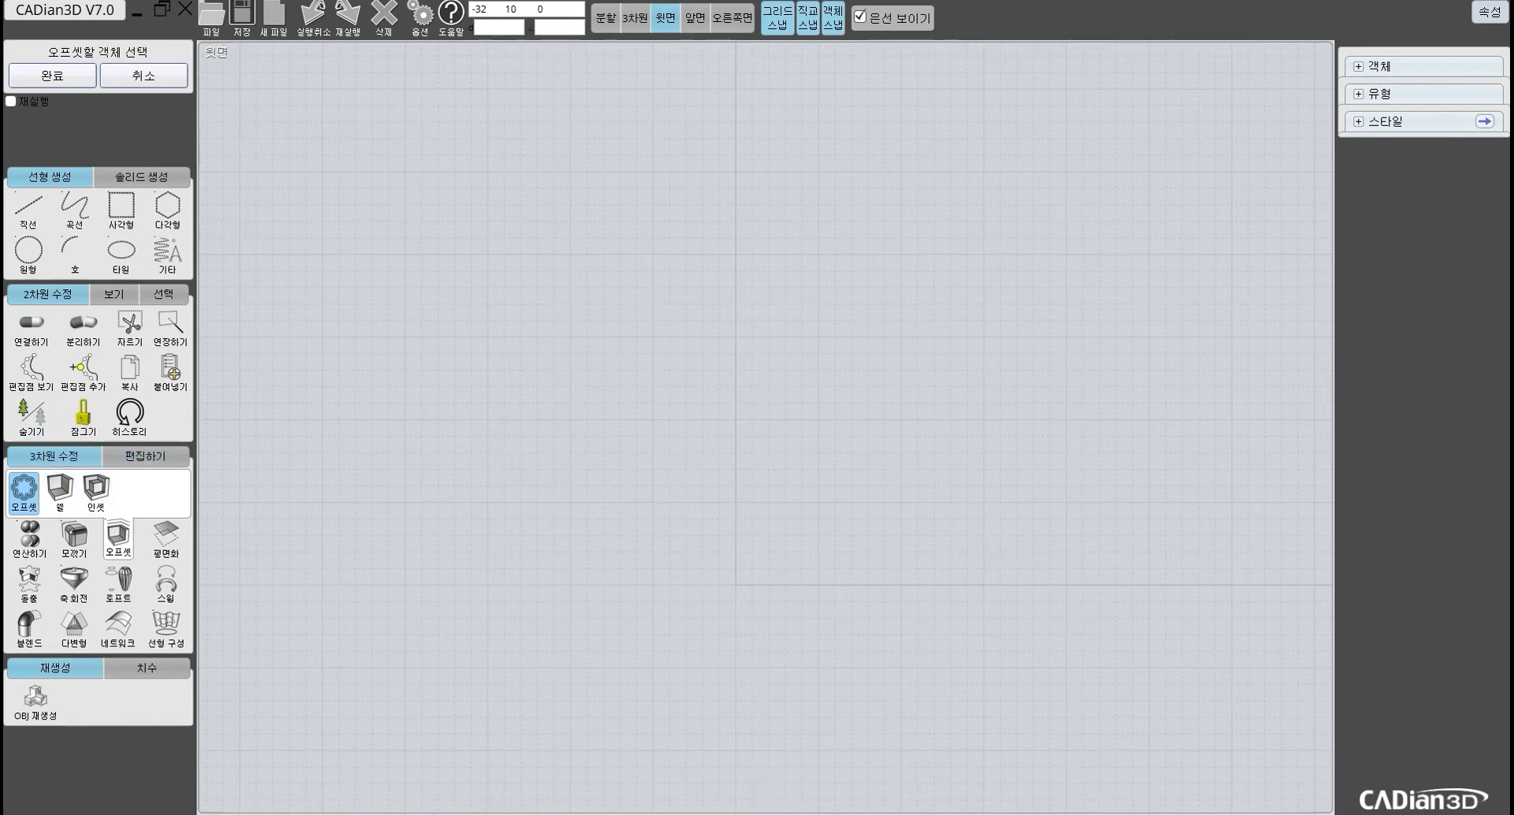
# Step: Create a corner-based solid box 30 wide, 30 high and extruded 30 in the split view, and fit it in the viewports
pyautogui.click(606, 17)
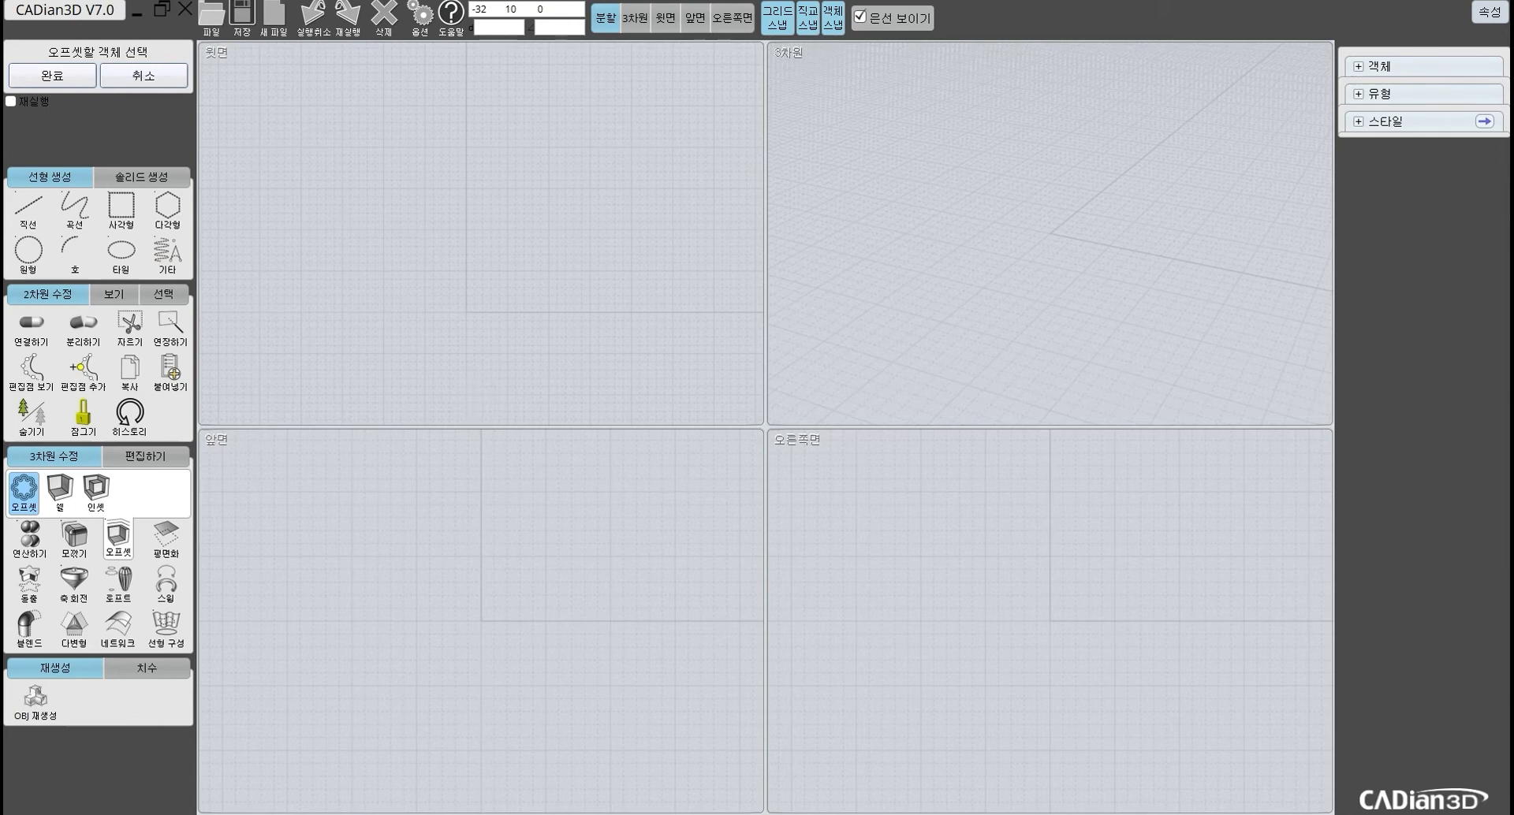
pyautogui.click(142, 177)
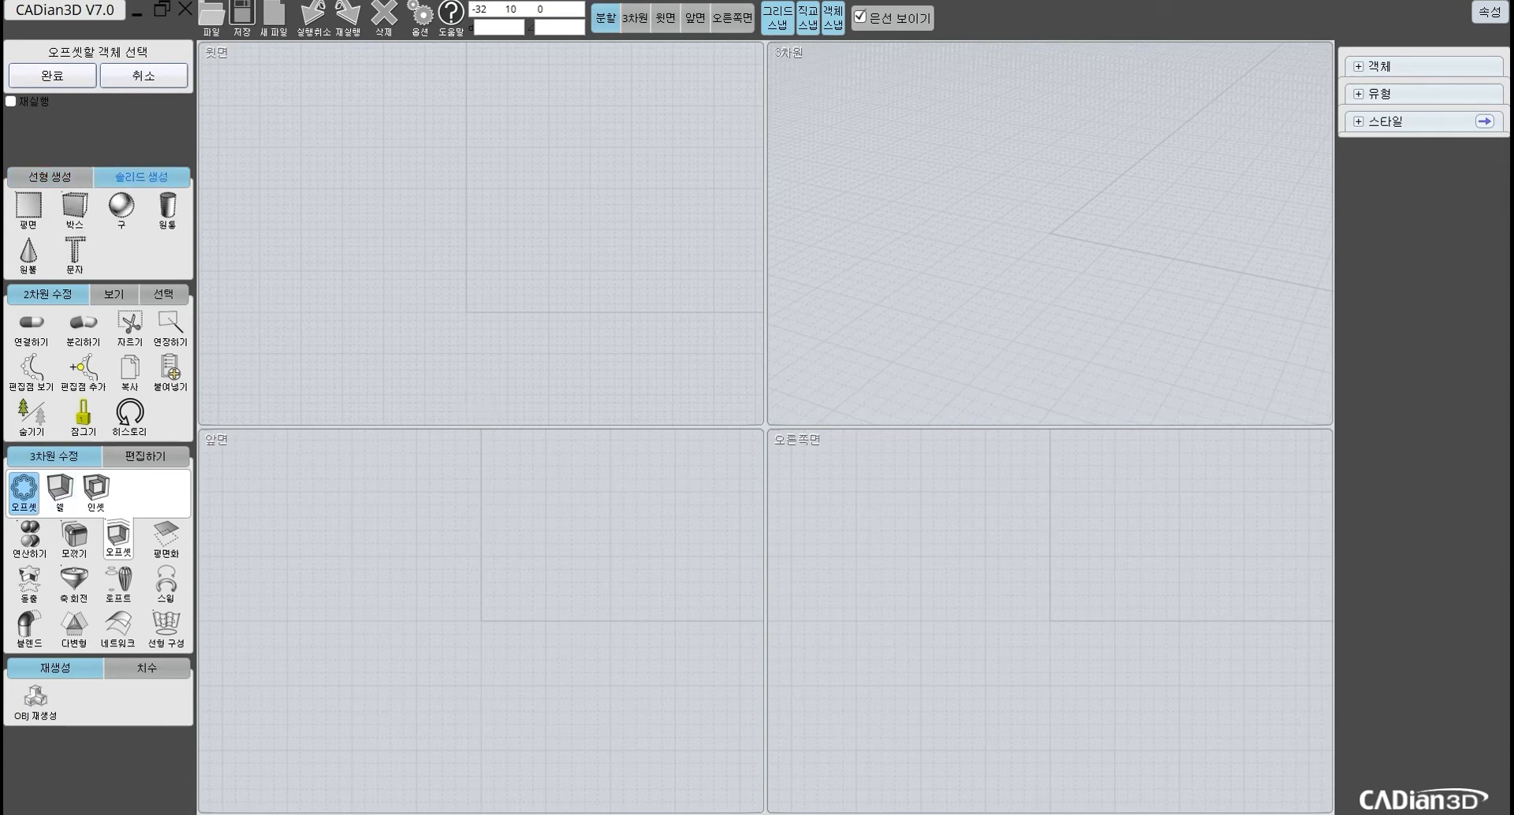
pyautogui.click(75, 210)
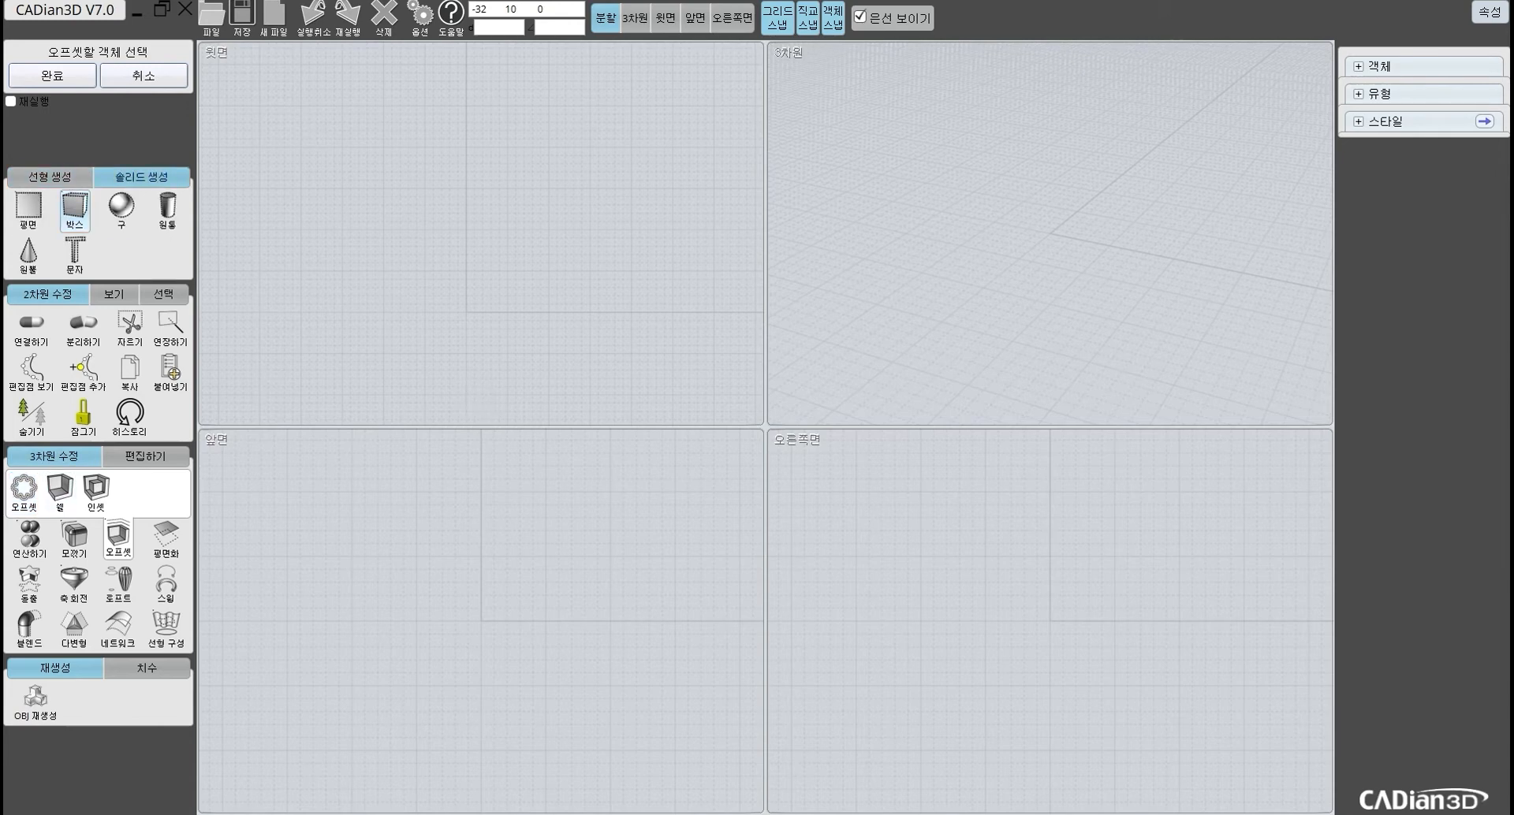
pyautogui.click(458, 189)
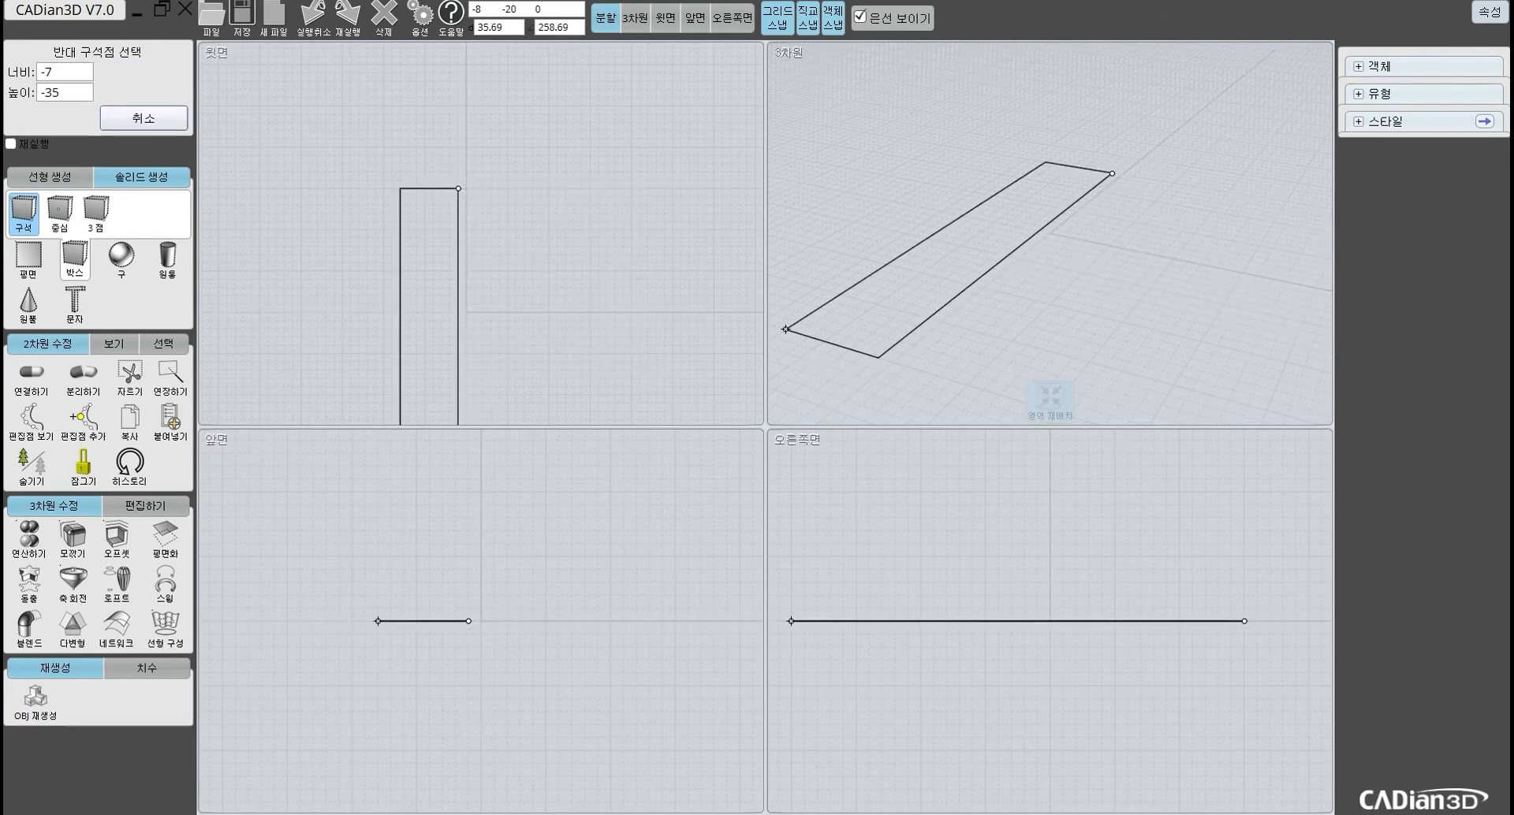
pyautogui.press('Tab')
pyautogui.write('30')
pyautogui.press('Tab')
pyautogui.write('35')
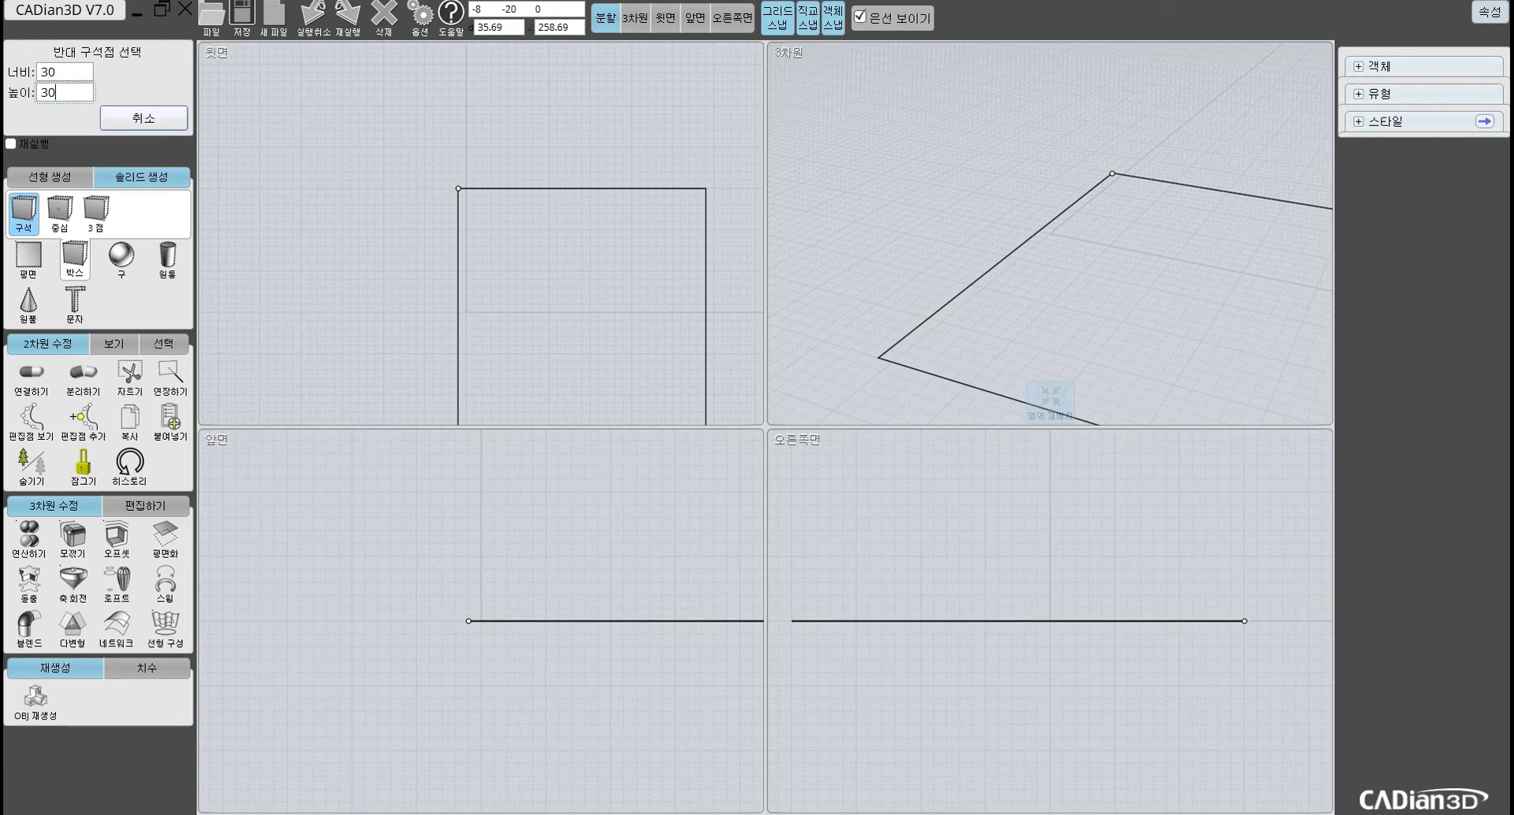
pyautogui.press('Return')
pyautogui.write('30')
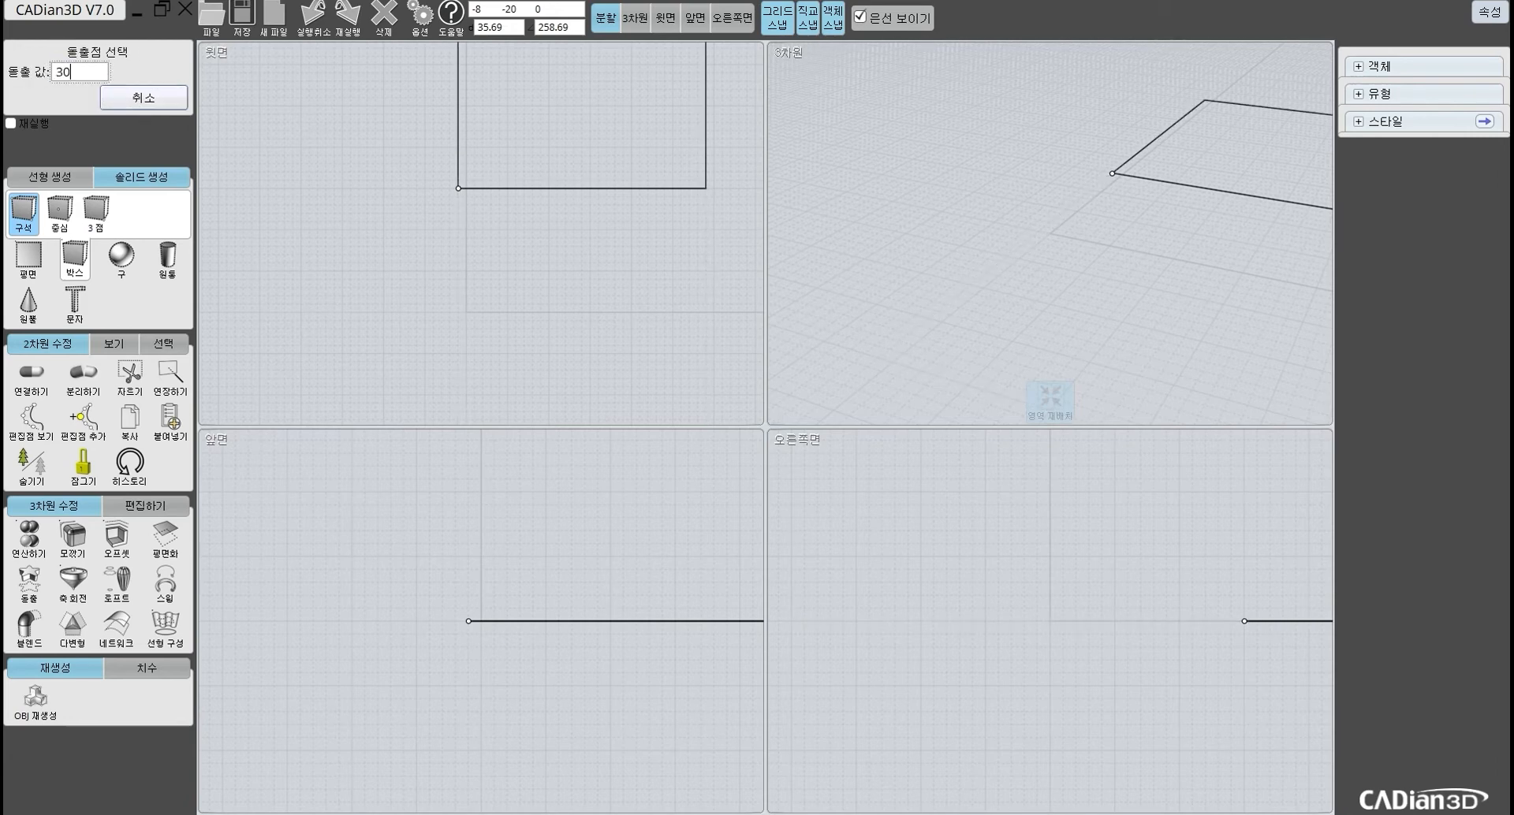
pyautogui.press('Return')
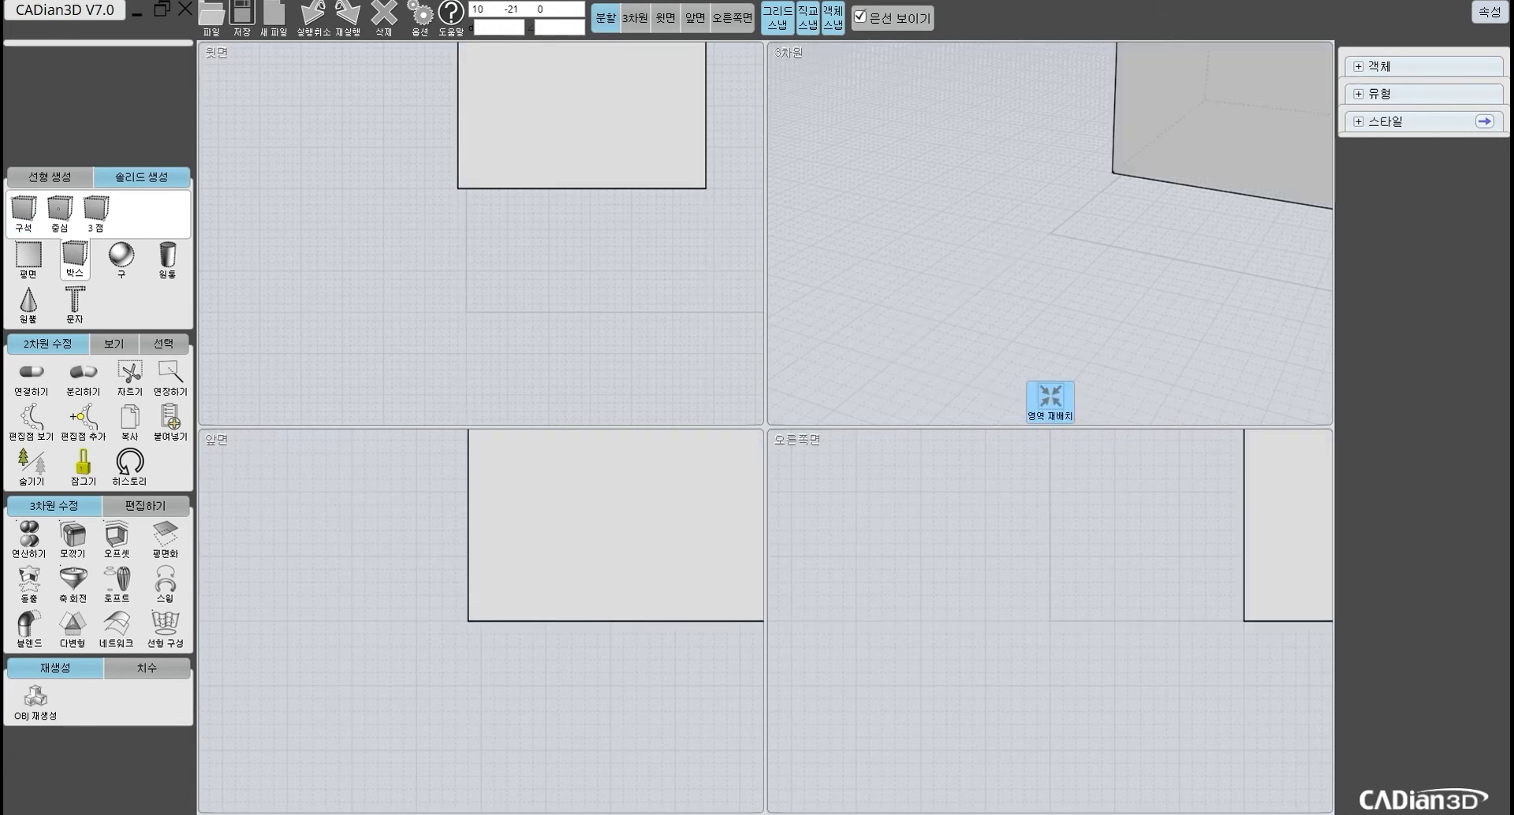
pyautogui.click(1049, 398)
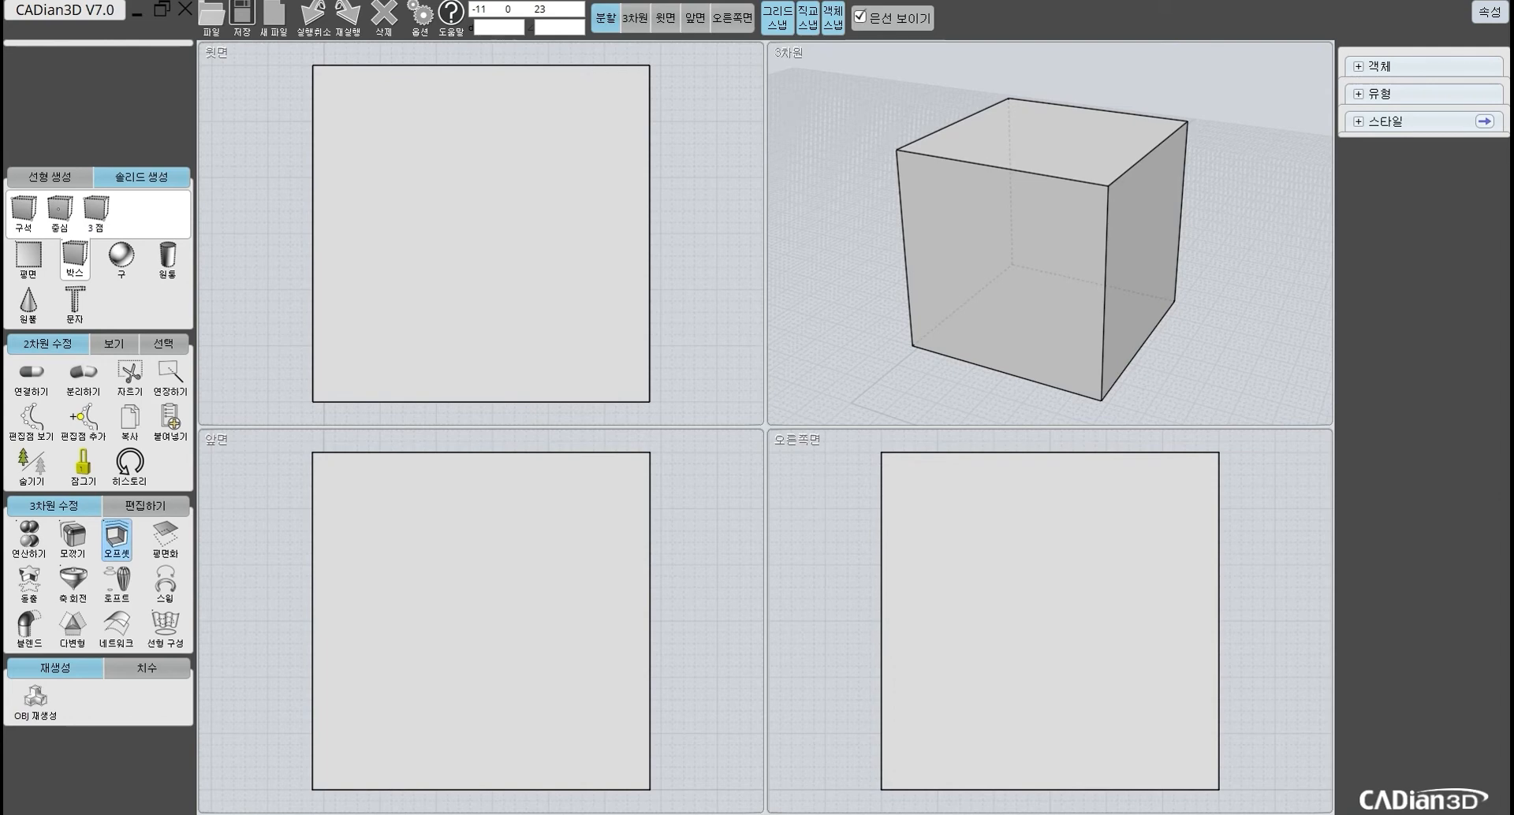
# Step: Start a Shell (쉘) on the box in the 3D view, set the thickness to 3 and examine the hollow preview
pyautogui.click(116, 539)
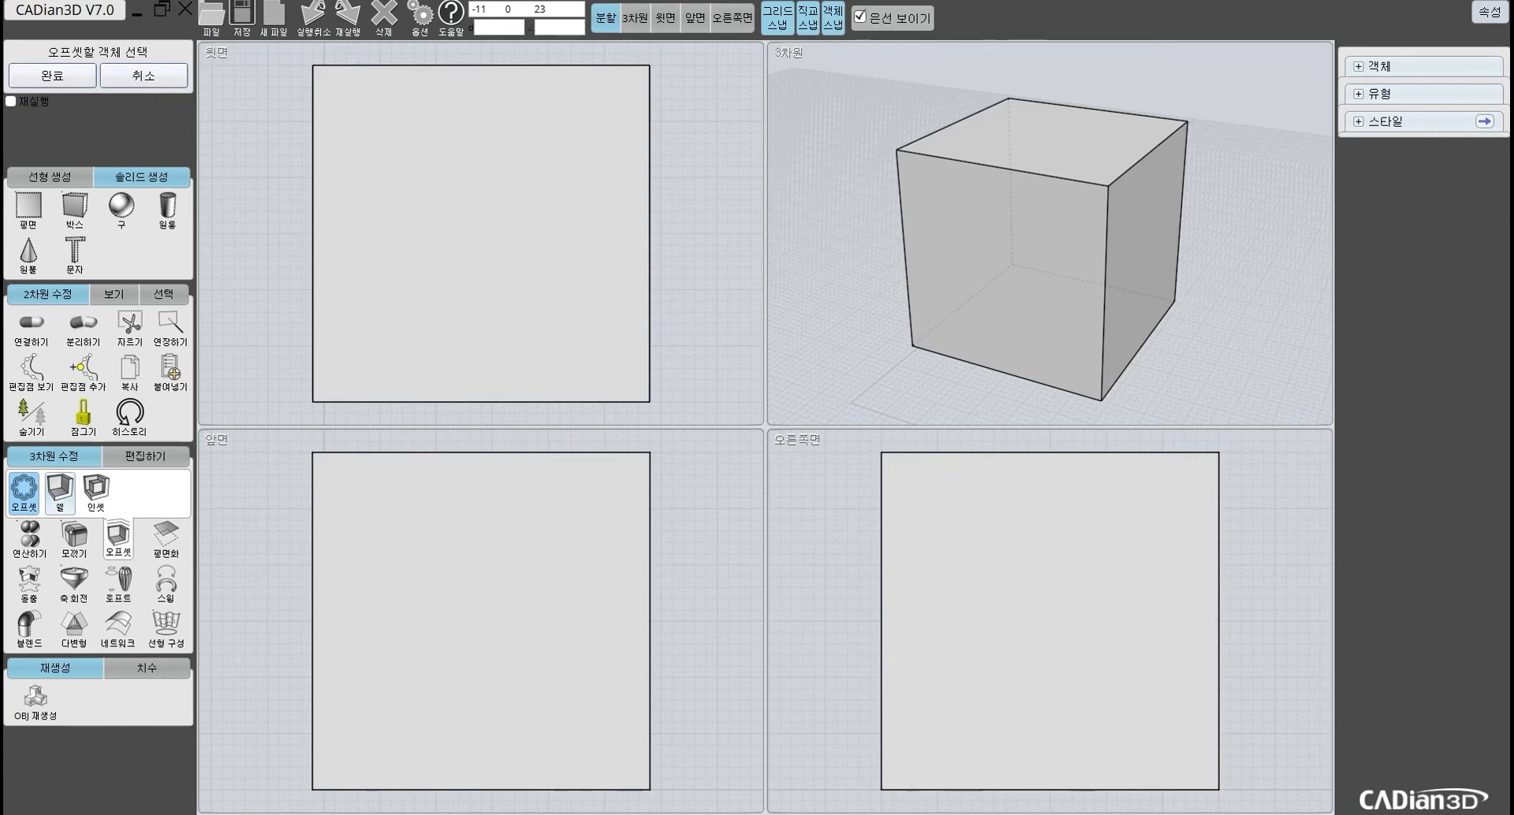
pyautogui.click(60, 490)
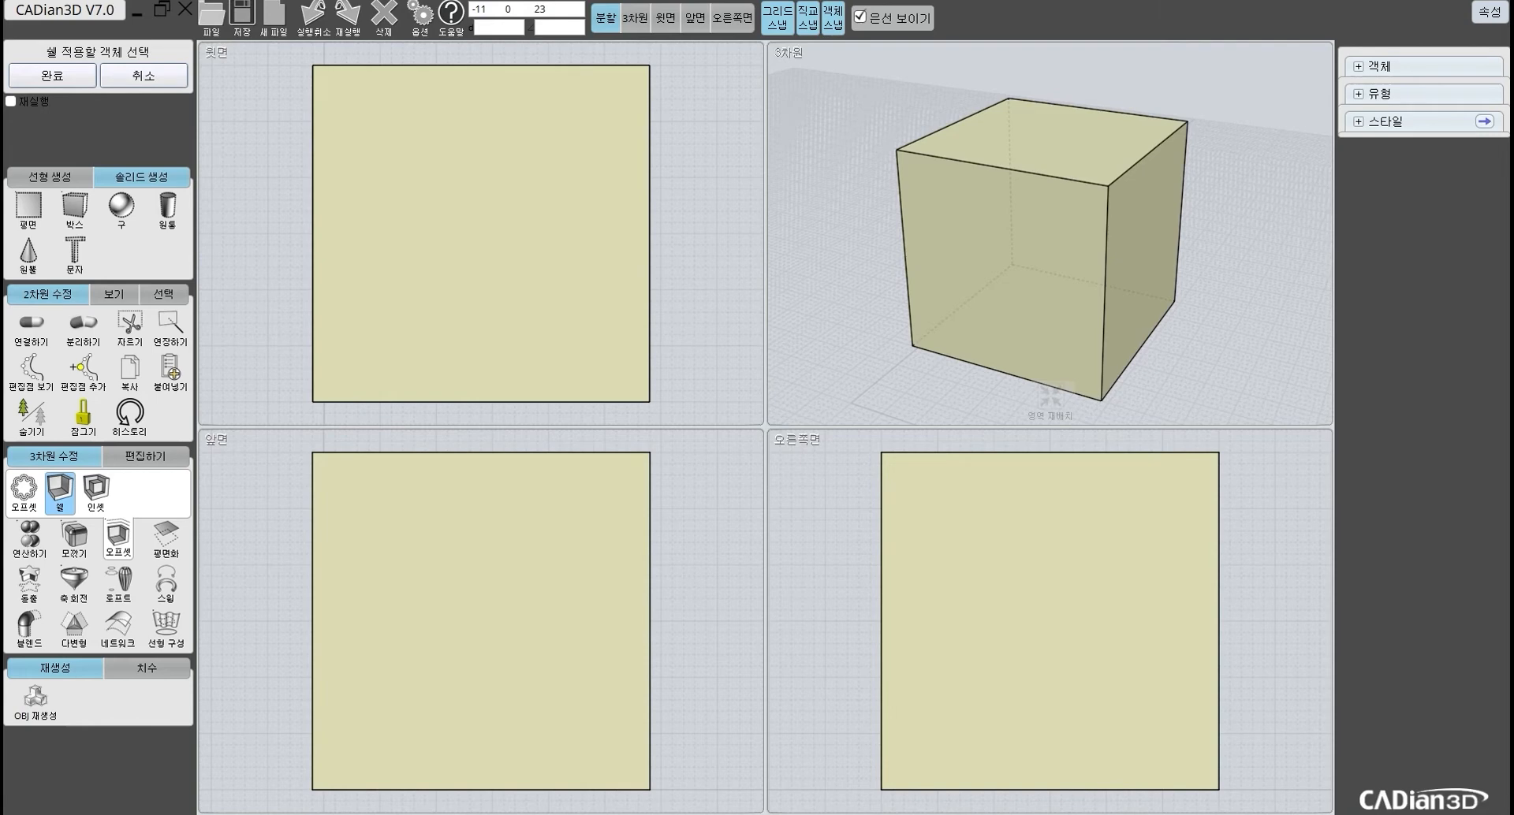
pyautogui.click(634, 17)
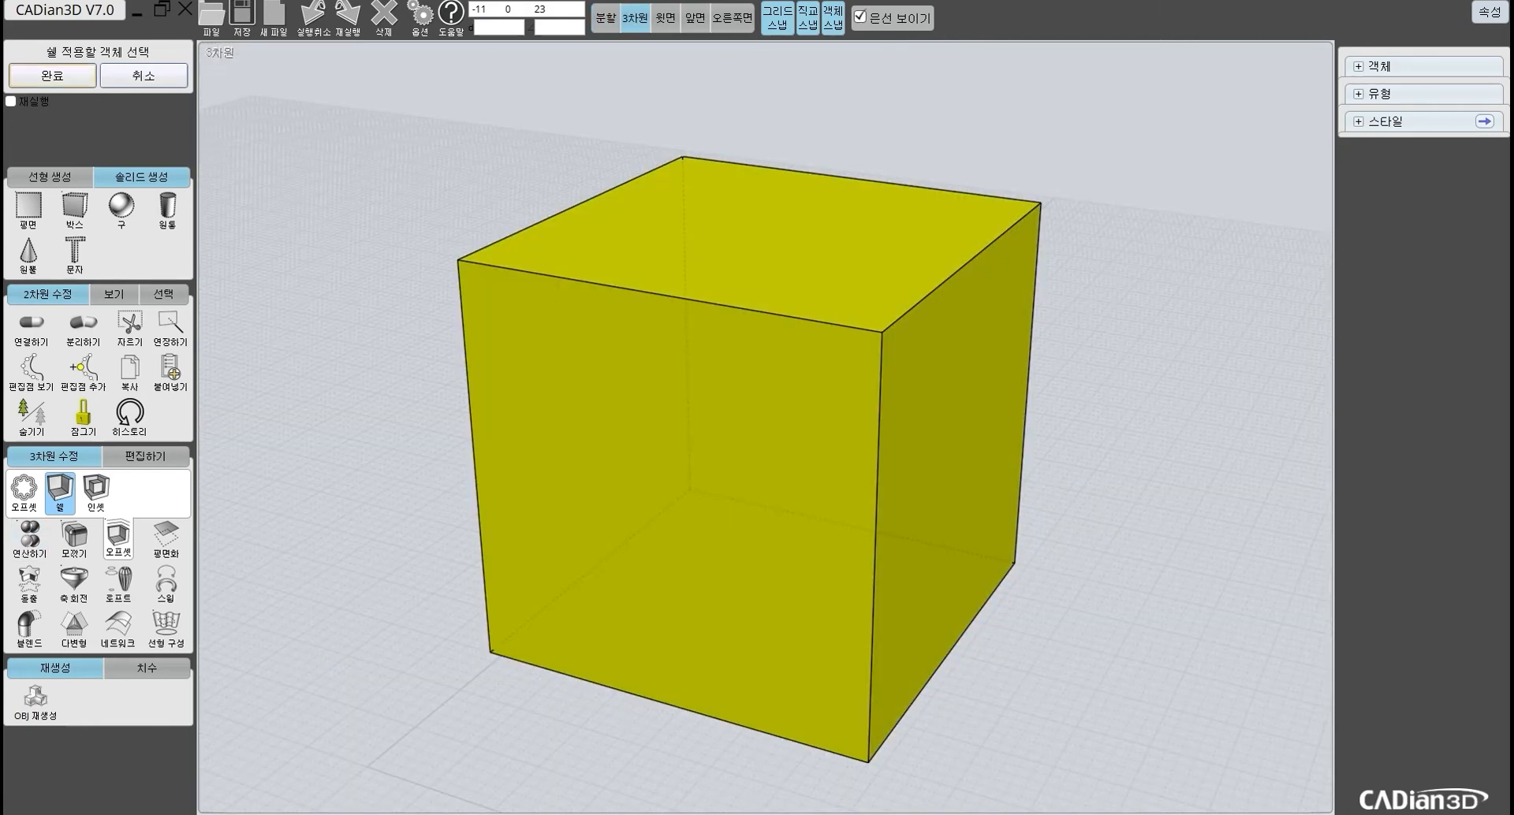
pyautogui.press('Return')
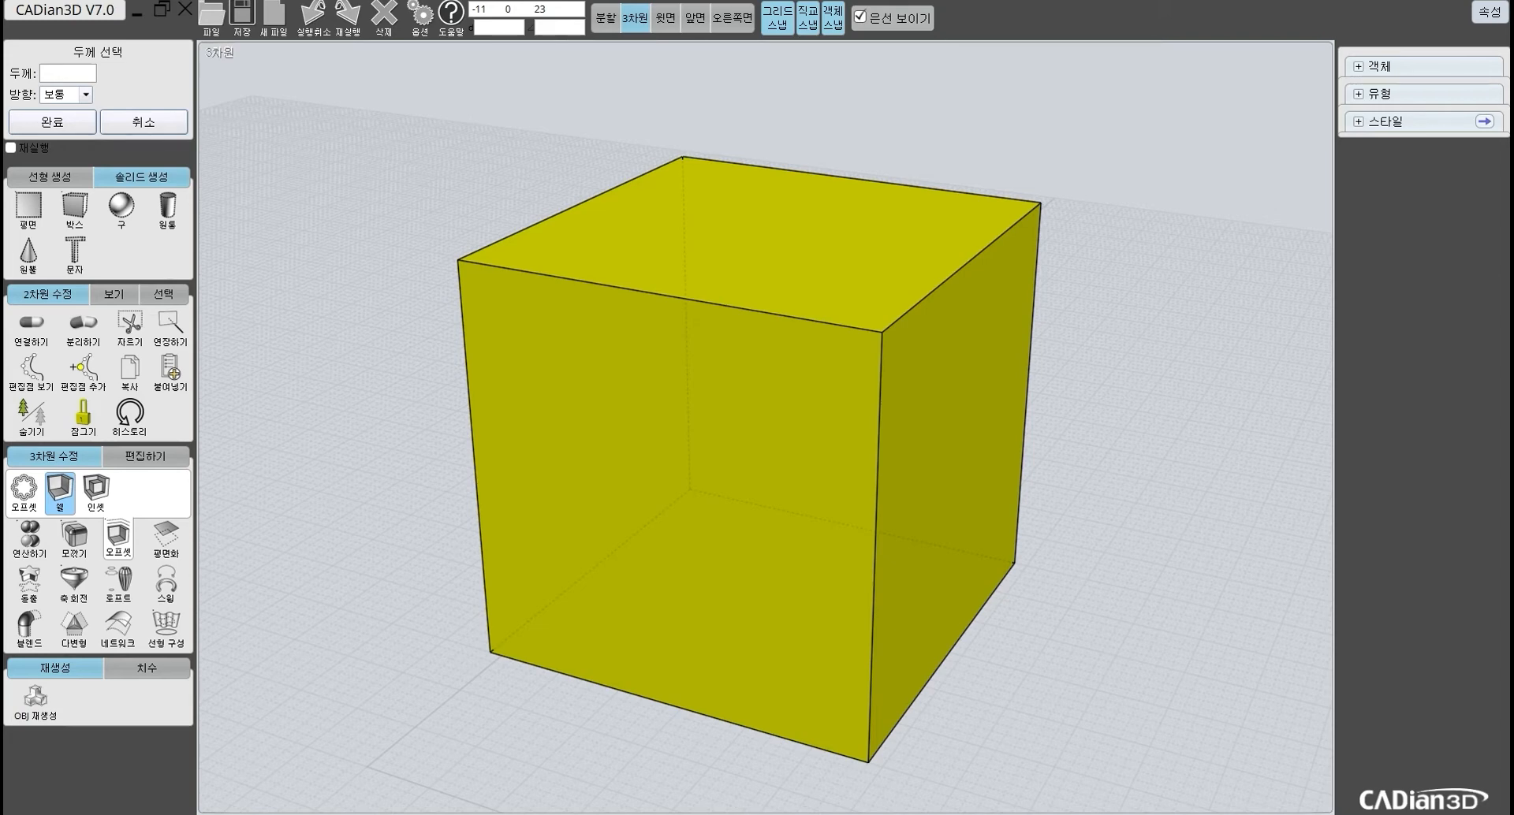
pyautogui.click(68, 73)
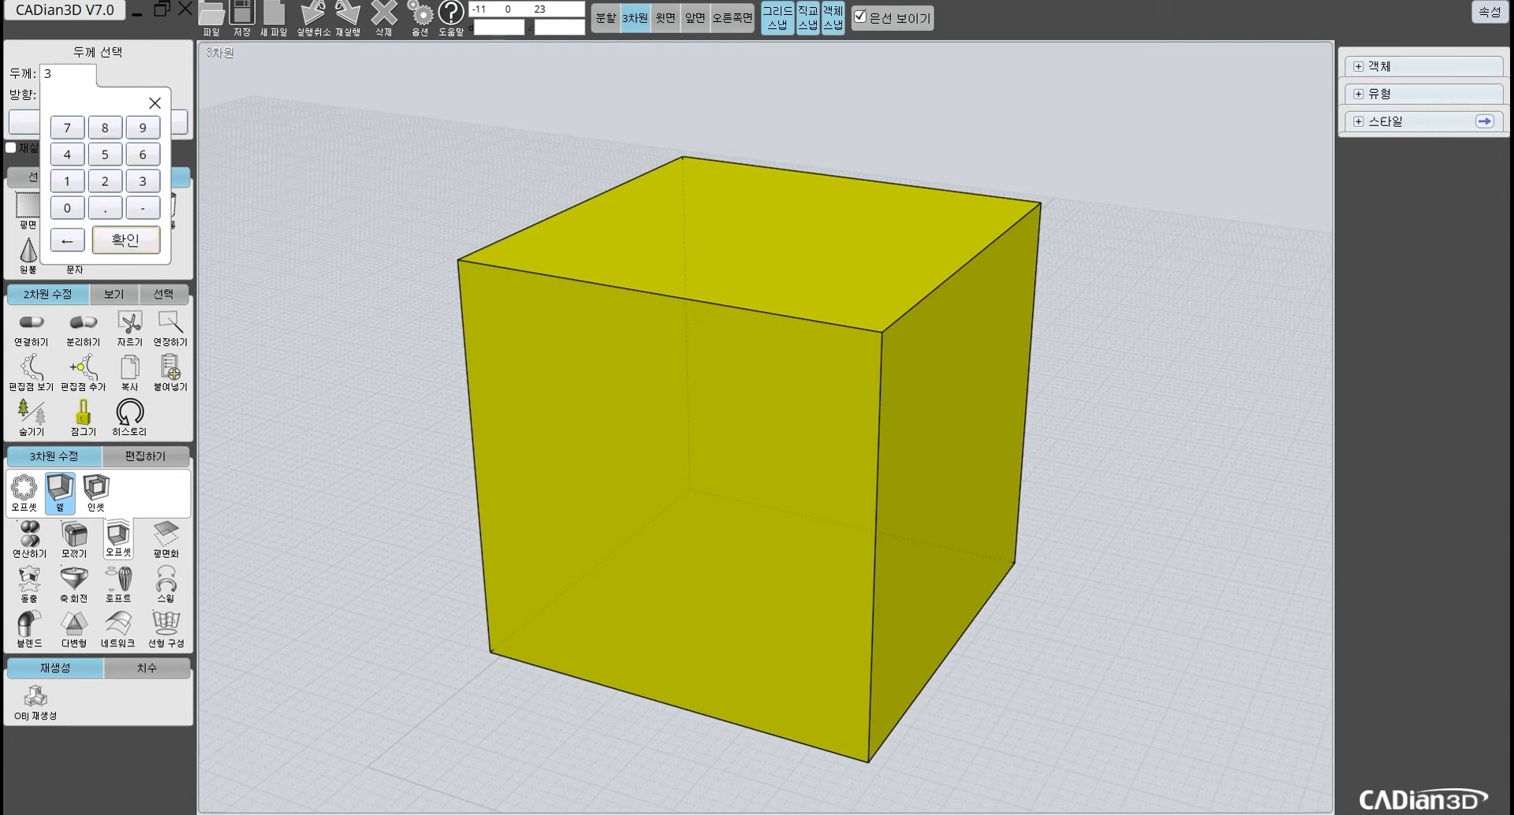
pyautogui.click(126, 239)
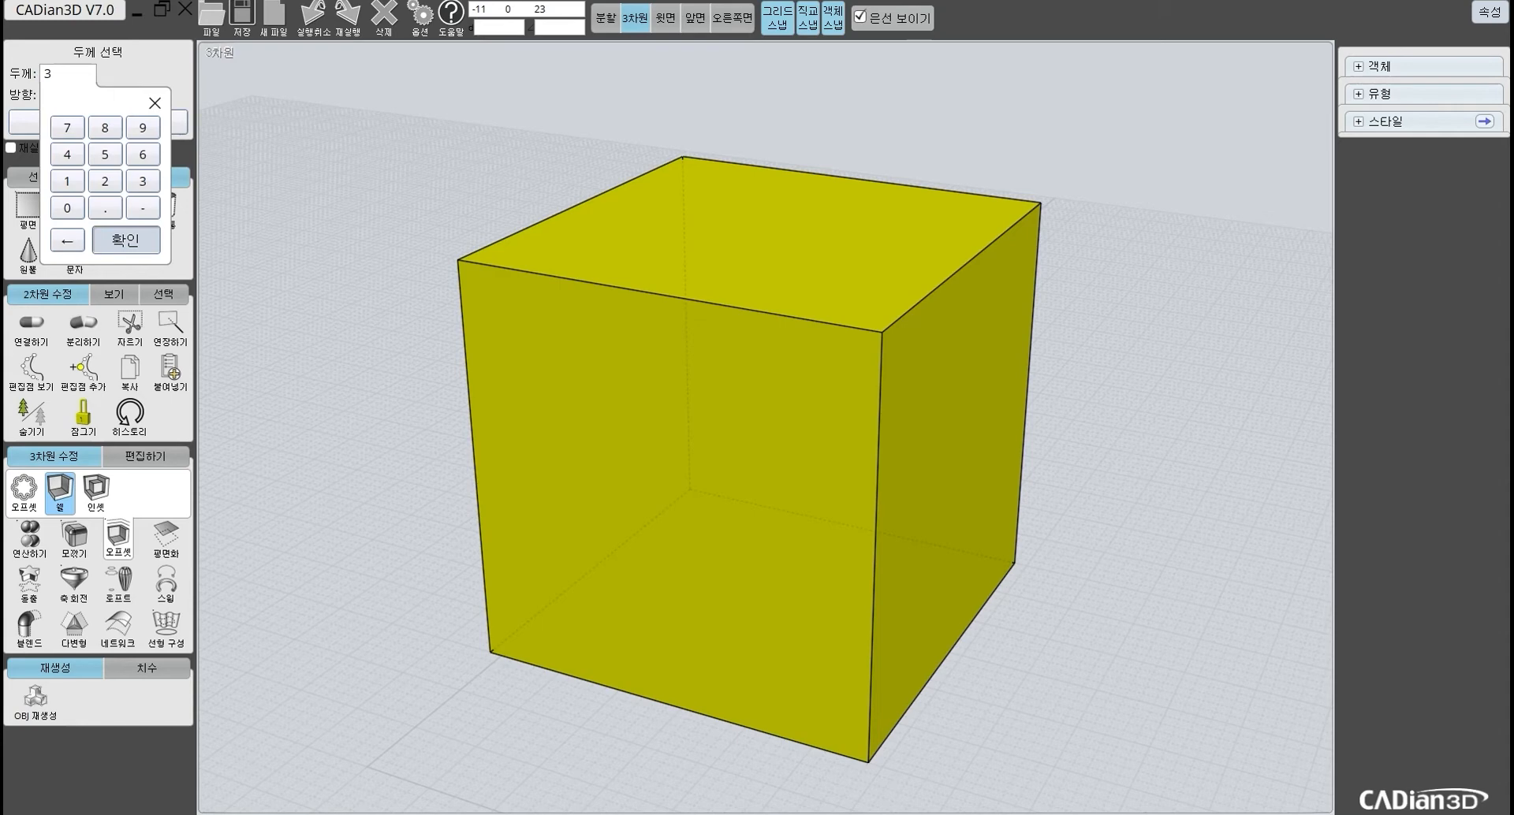
pyautogui.moveTo(642, 254); pyautogui.dragTo(599, 260, button='middle')
pyautogui.moveTo(796, 410); pyautogui.dragTo(710, 425, button='right')
pyautogui.scroll(2, 711, 424)
pyautogui.scroll(-1, 850, 362)
pyautogui.moveTo(849, 363)
pyautogui.mouseDown(button='right')
pyautogui.moveTo(891, 366)
pyautogui.moveTo(848, 355)
pyautogui.mouseUp(button='right')
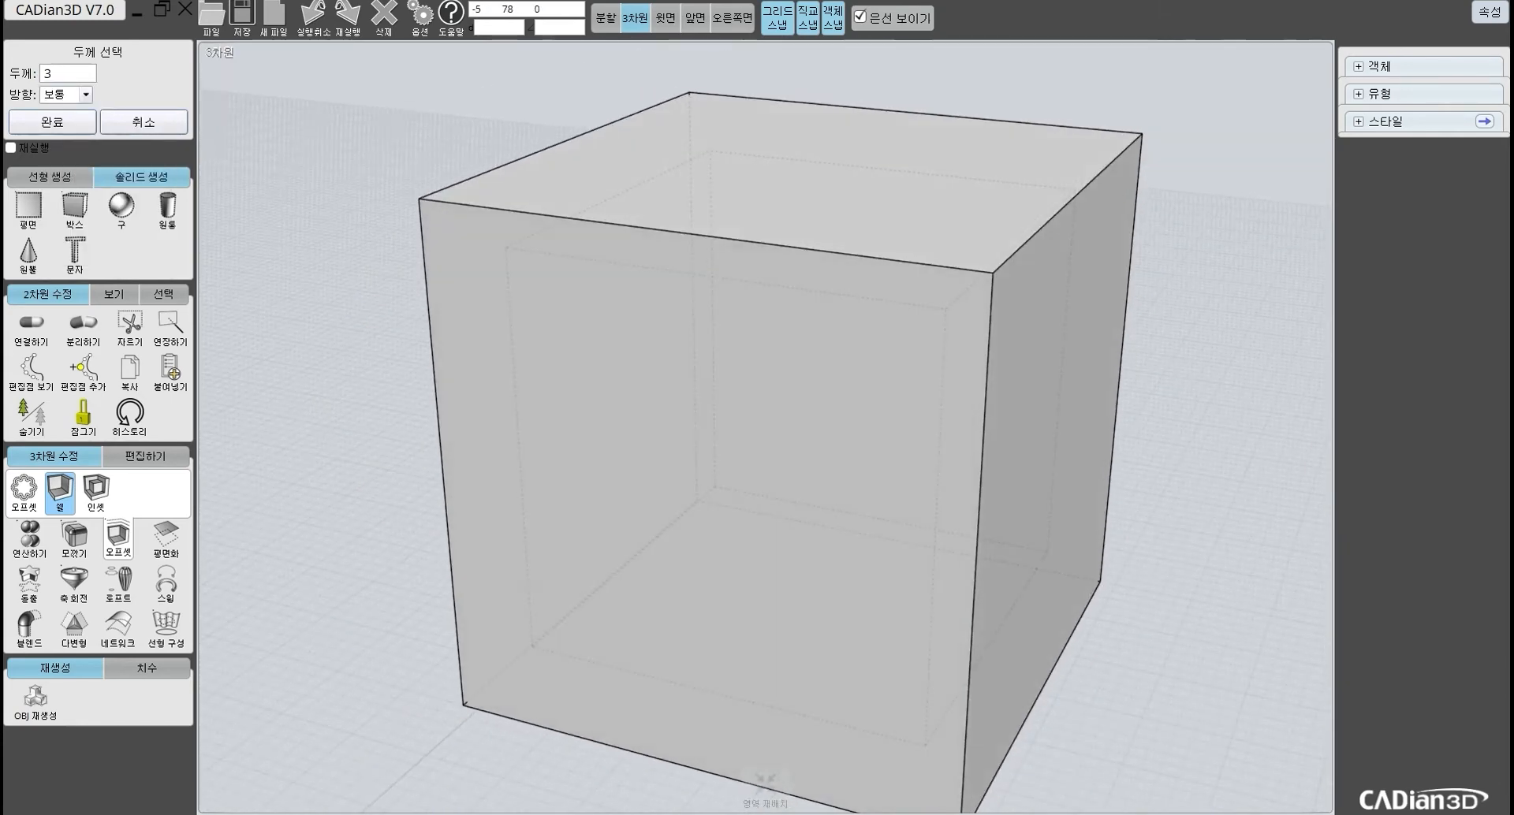
pyautogui.moveTo(739, 328); pyautogui.dragTo(714, 300, button='right')
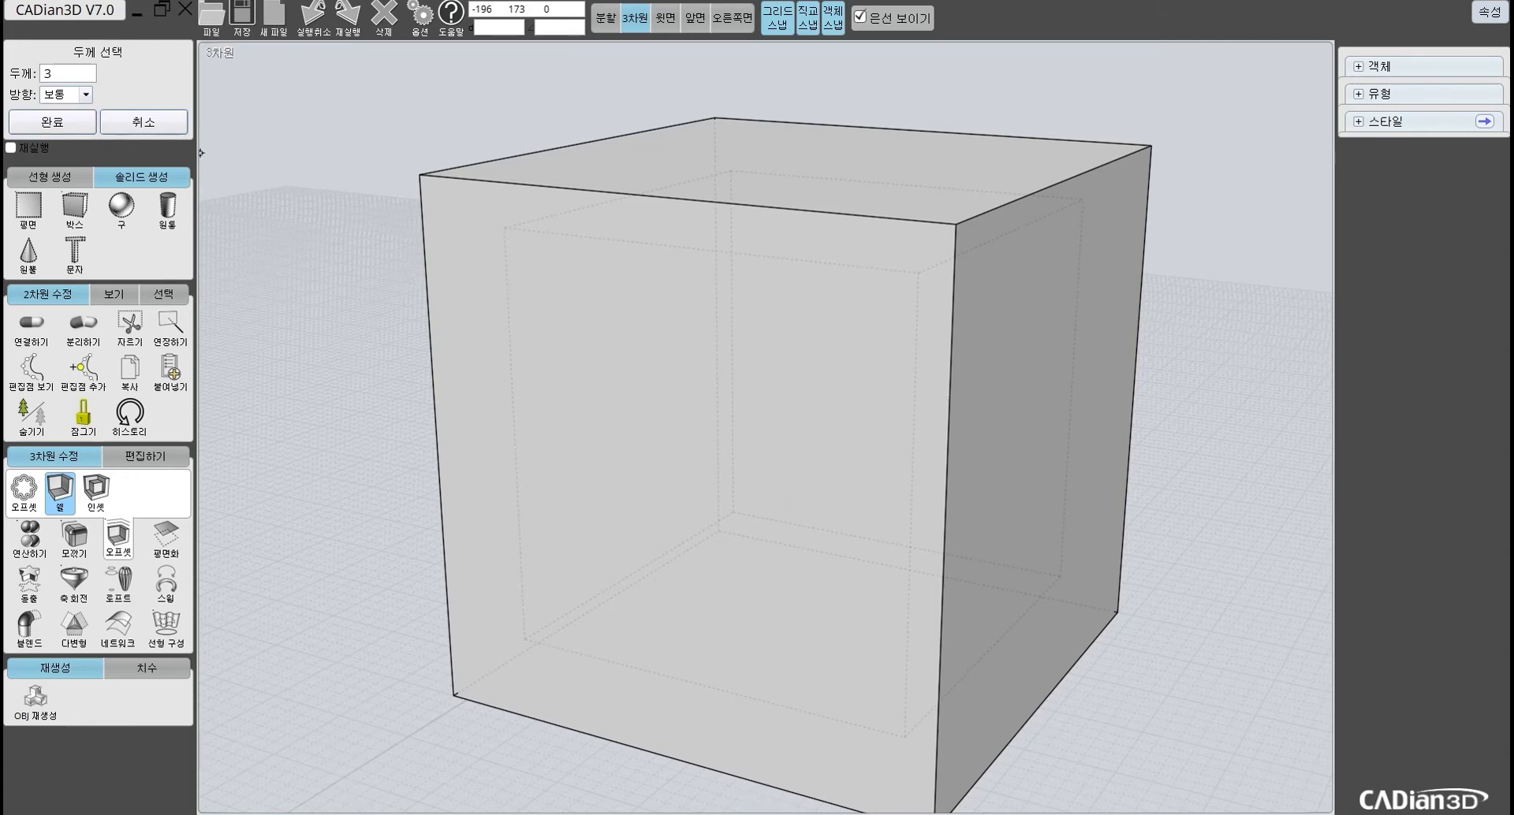
# Step: Preview the shell with the centreline (중심선) direction, and return the direction to normal (보통)
pyautogui.click(85, 94)
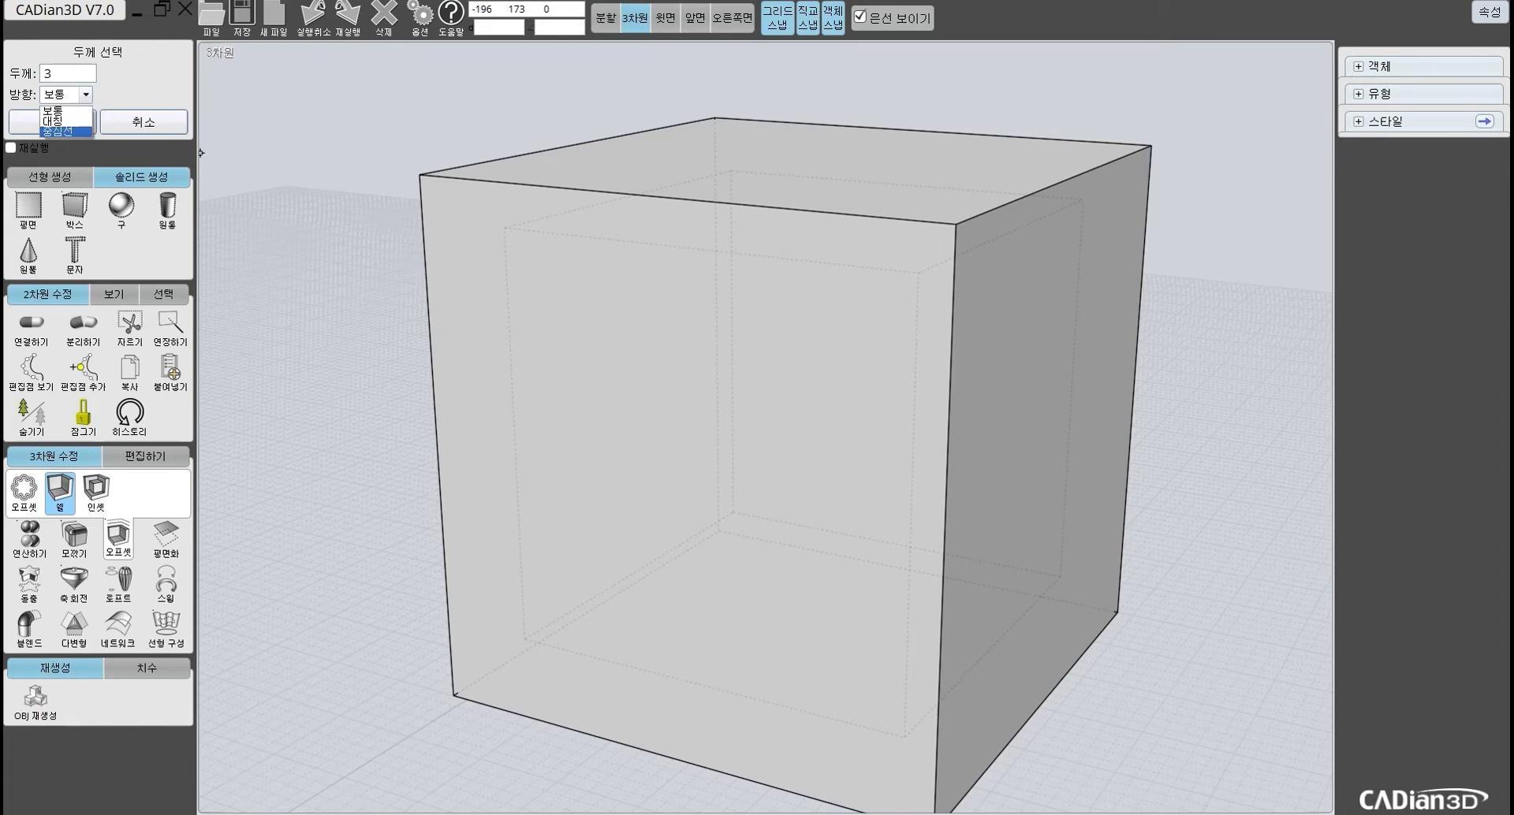
pyautogui.click(56, 131)
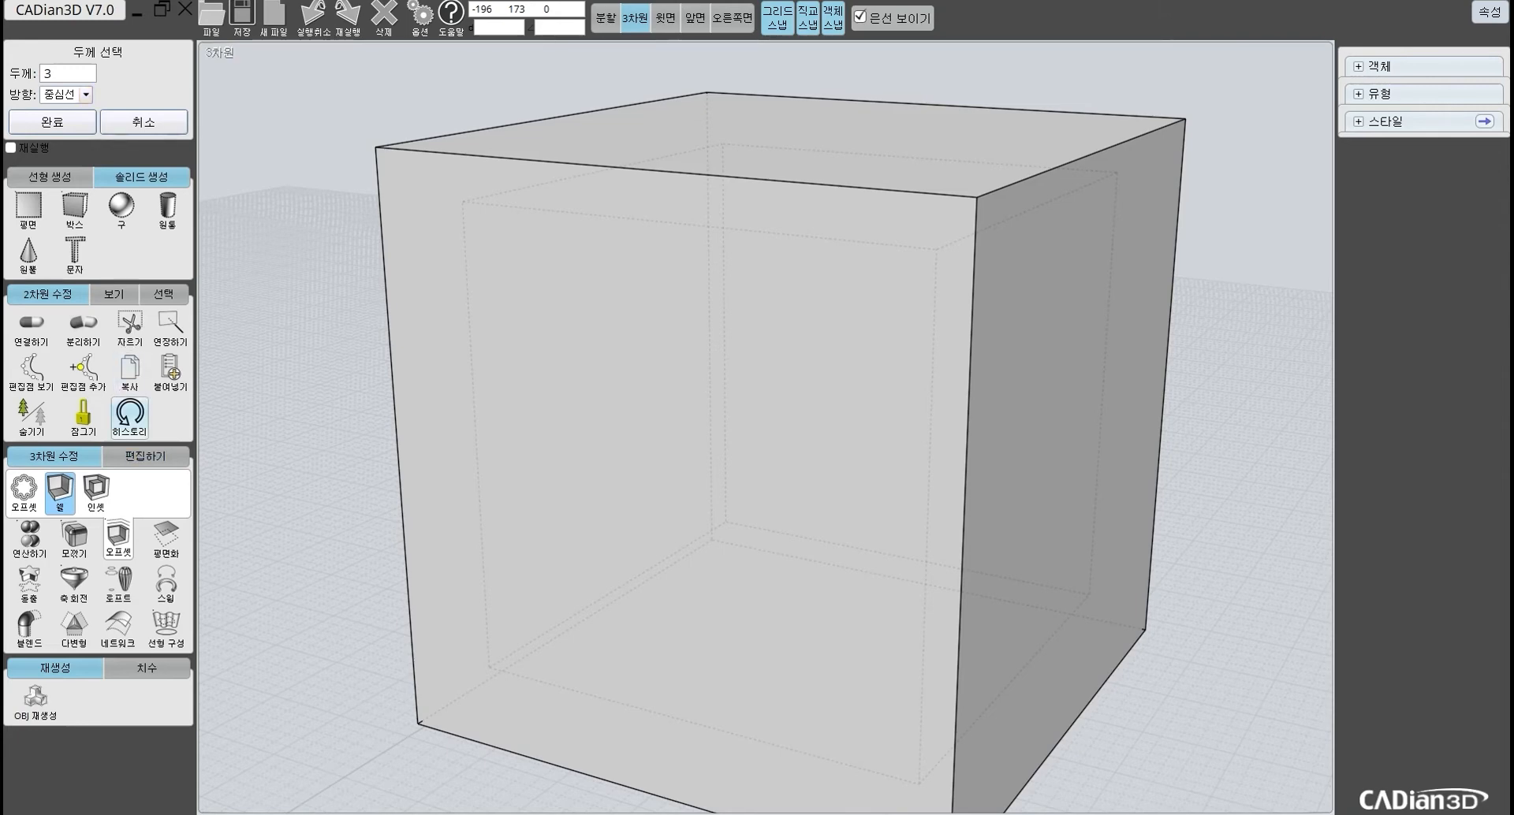
pyautogui.click(85, 94)
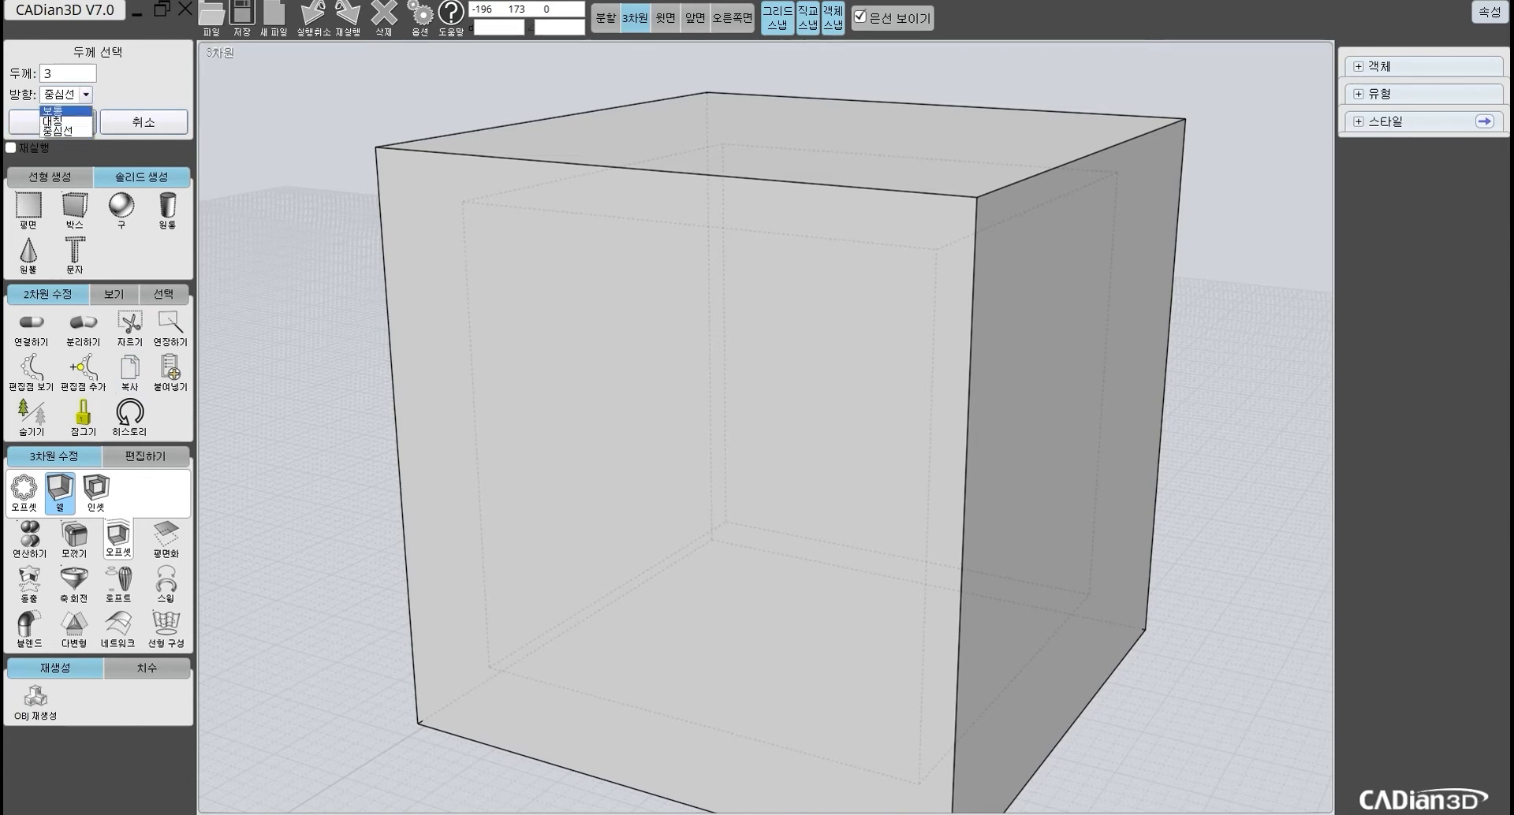
pyautogui.click(52, 110)
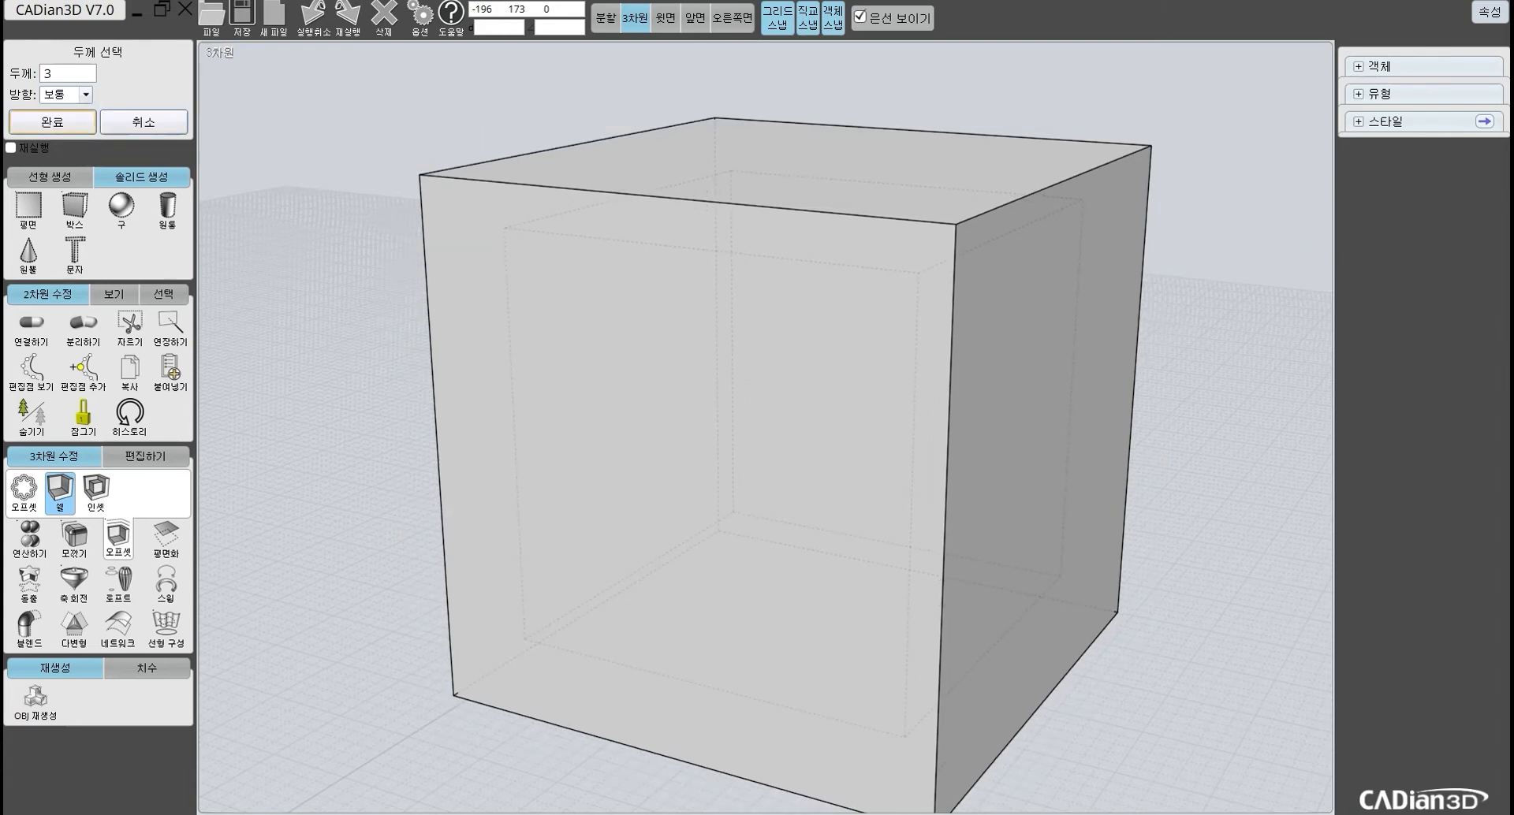
# Step: Complete the shell on the box and inspect the hollow solid from different angles
pyautogui.click(52, 122)
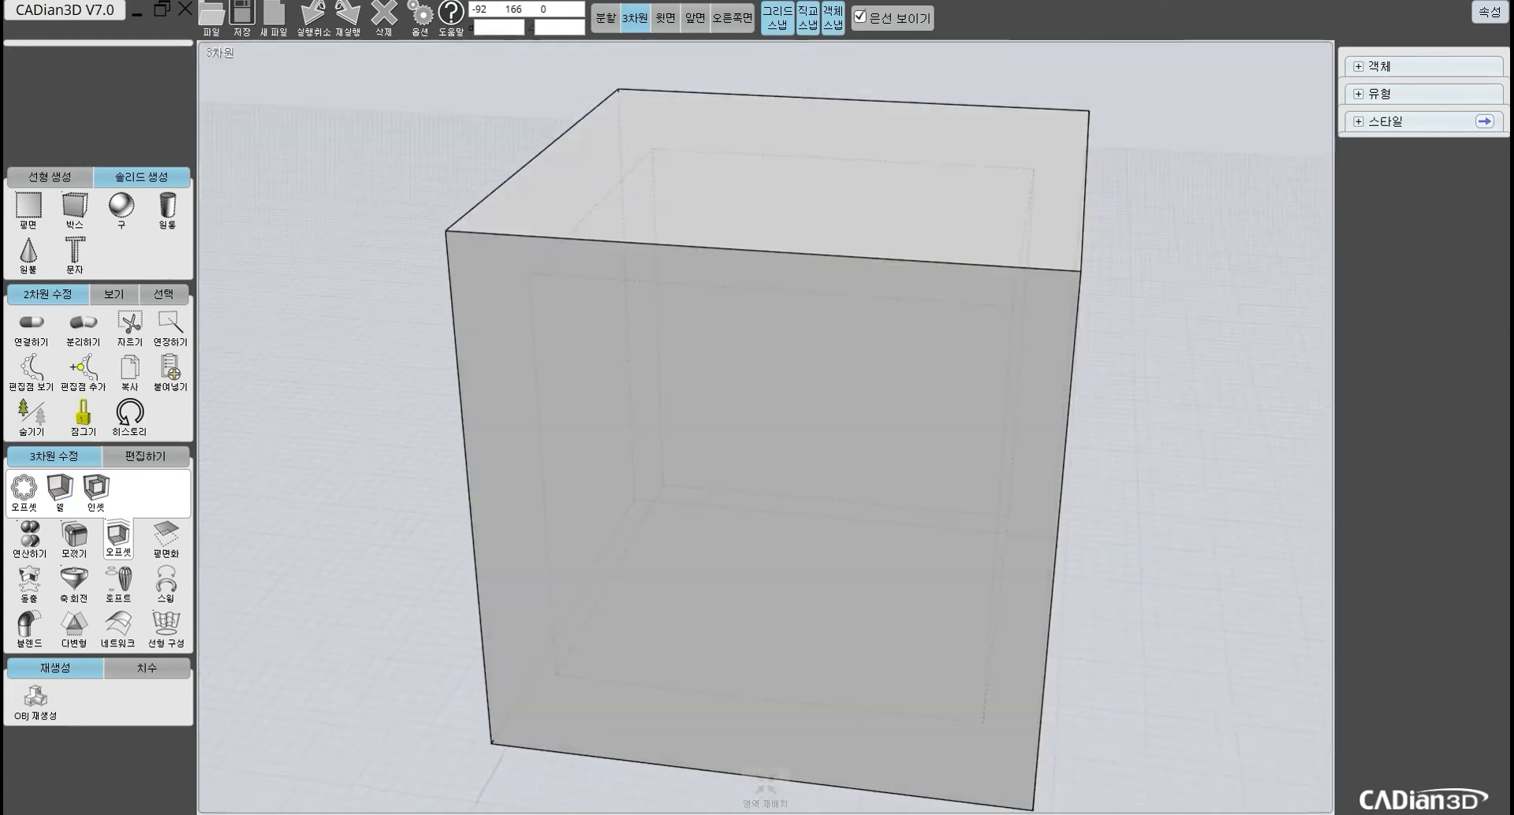
pyautogui.moveTo(764, 441); pyautogui.dragTo(796, 442, button='right')
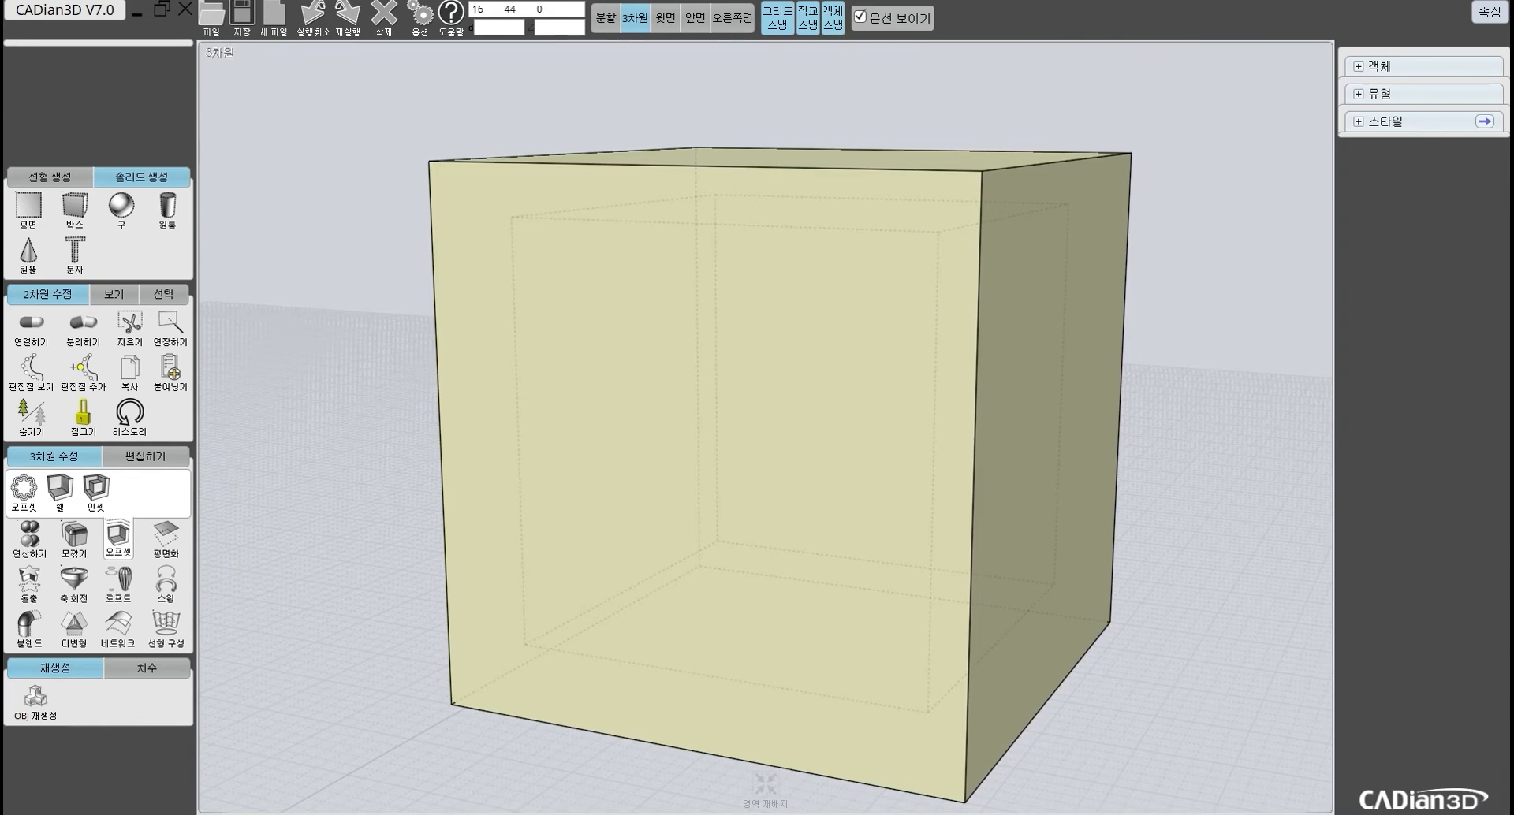
pyautogui.moveTo(796, 442); pyautogui.dragTo(609, 461, button='right')
pyautogui.moveTo(709, 426); pyautogui.dragTo(682, 480, button='right')
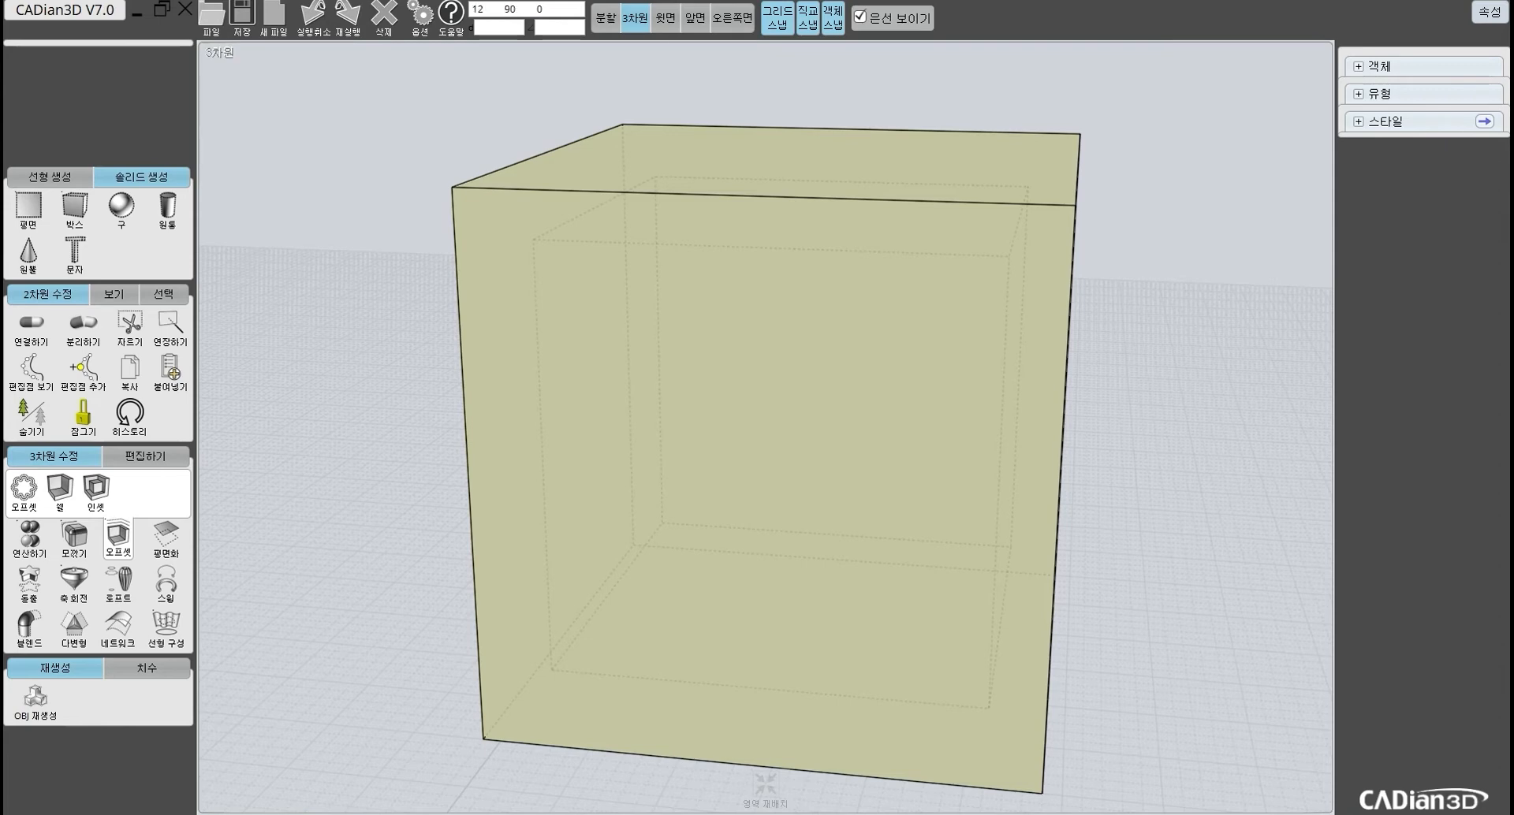
# Step: Examine the hollow box's inner walls from several angles and distances in the 3D view
pyautogui.moveTo(726, 418); pyautogui.dragTo(765, 496, button='right')
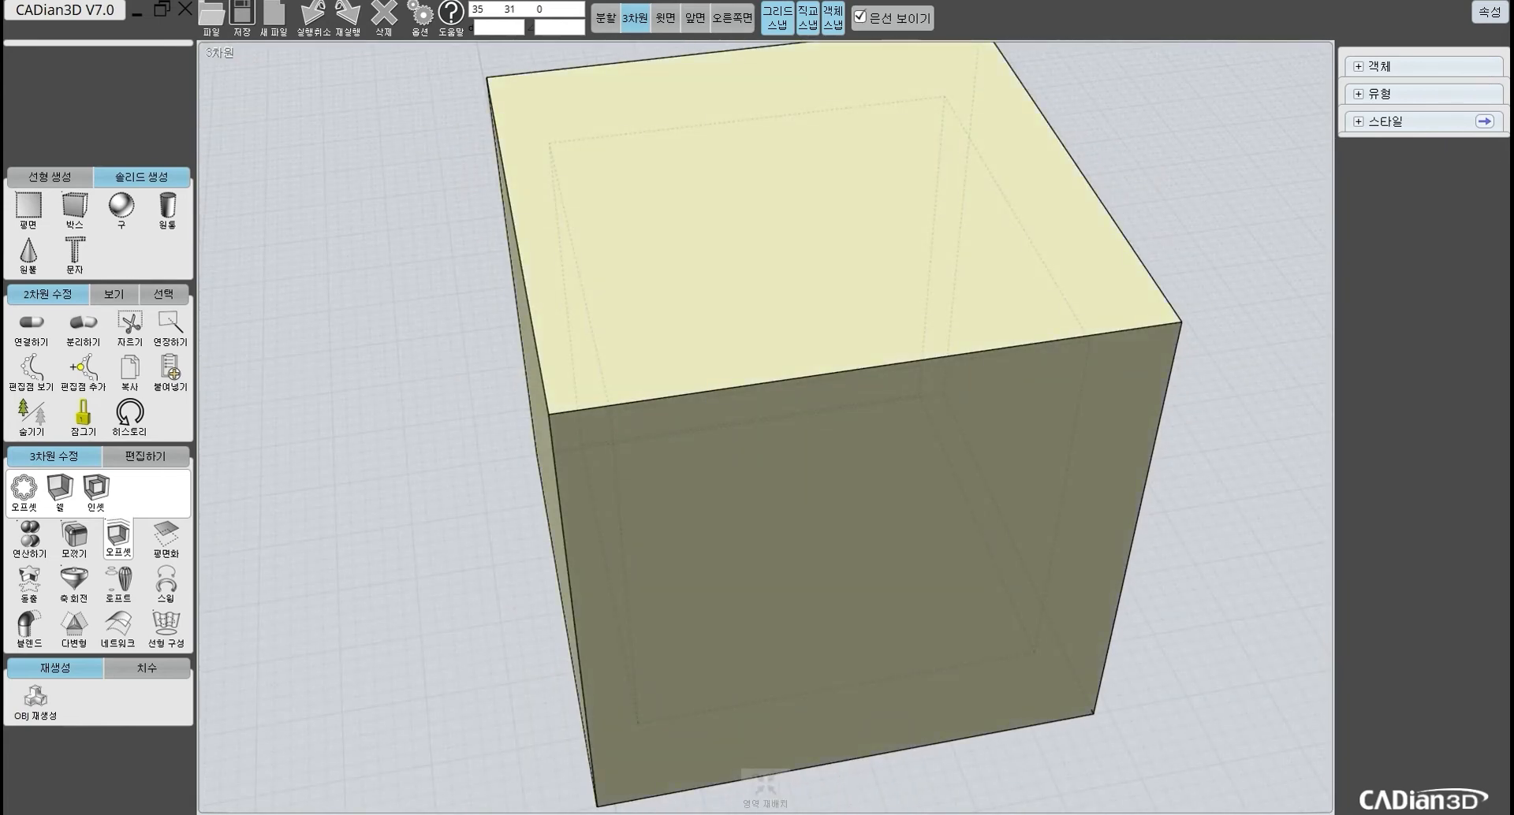
pyautogui.moveTo(733, 426); pyautogui.dragTo(982, 453, button='right')
pyautogui.scroll(-4, 981, 457)
pyautogui.scroll(3, 981, 457)
pyautogui.moveTo(981, 457)
pyautogui.mouseDown(button='middle')
pyautogui.moveTo(950, 448)
pyautogui.moveTo(970, 461)
pyautogui.moveTo(1060, 439)
pyautogui.moveTo(970, 464)
pyautogui.mouseUp(button='middle')
pyautogui.scroll(4, 969, 465)
pyautogui.scroll(-2, 1053, 445)
pyautogui.scroll(-2, 1041, 448)
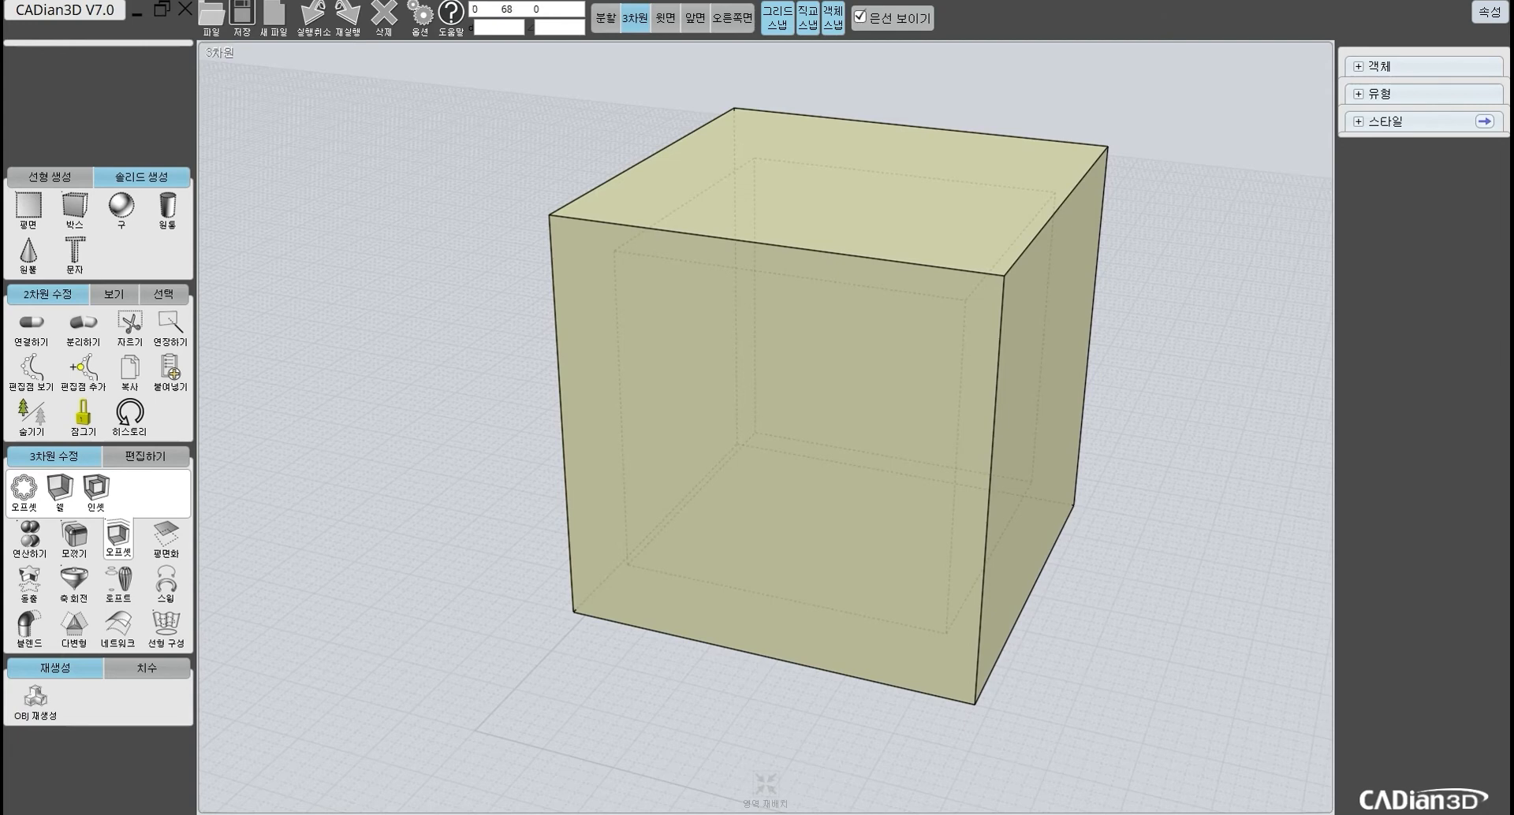
# Step: Undo the closed shell on the box
pyautogui.moveTo(885, 476); pyautogui.dragTo(882, 532, button='right')
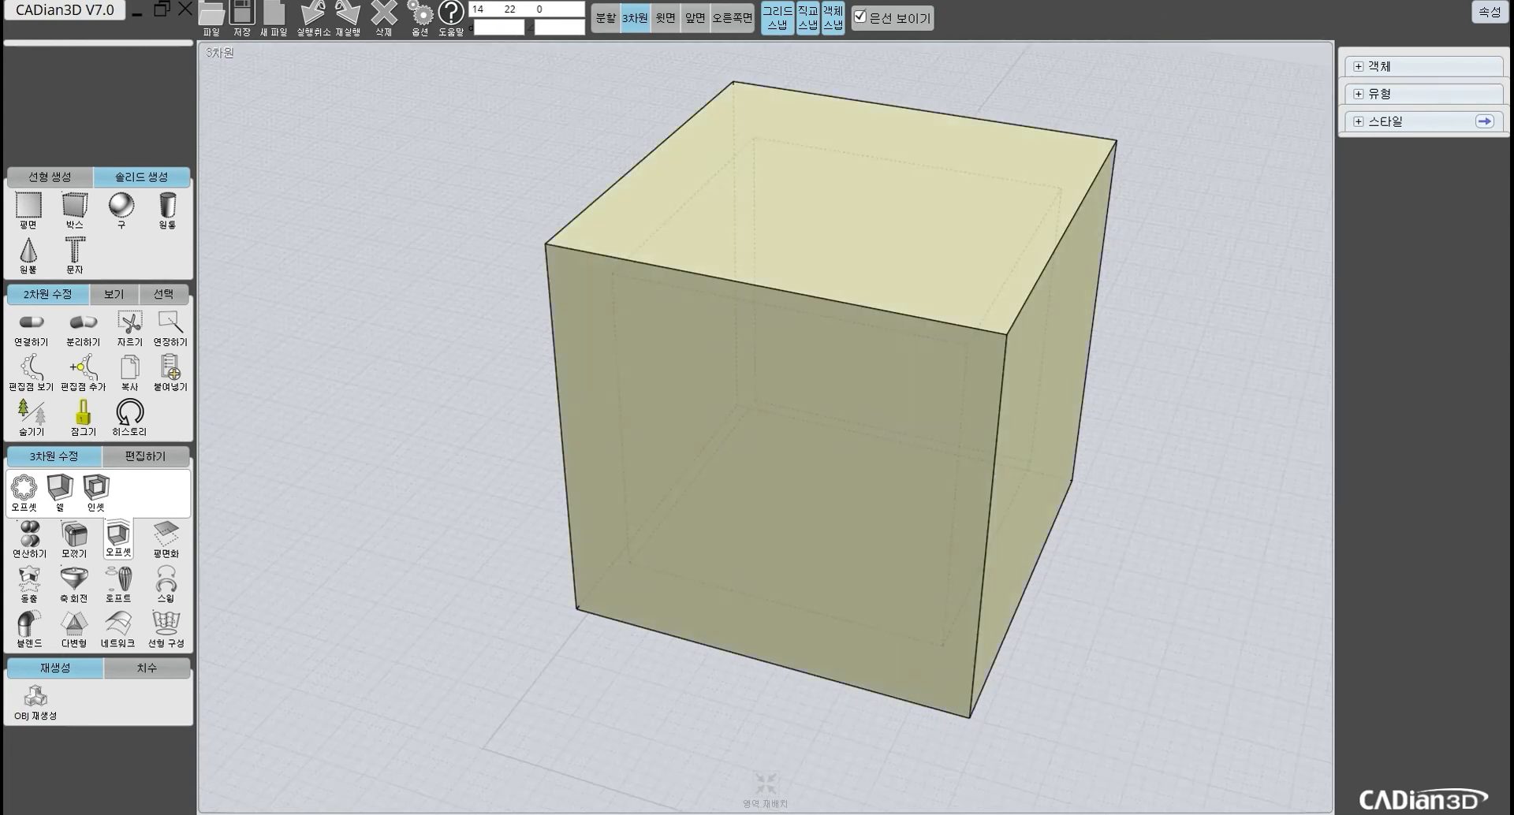
pyautogui.moveTo(875, 505); pyautogui.dragTo(863, 560, button='right')
pyautogui.click(60, 490)
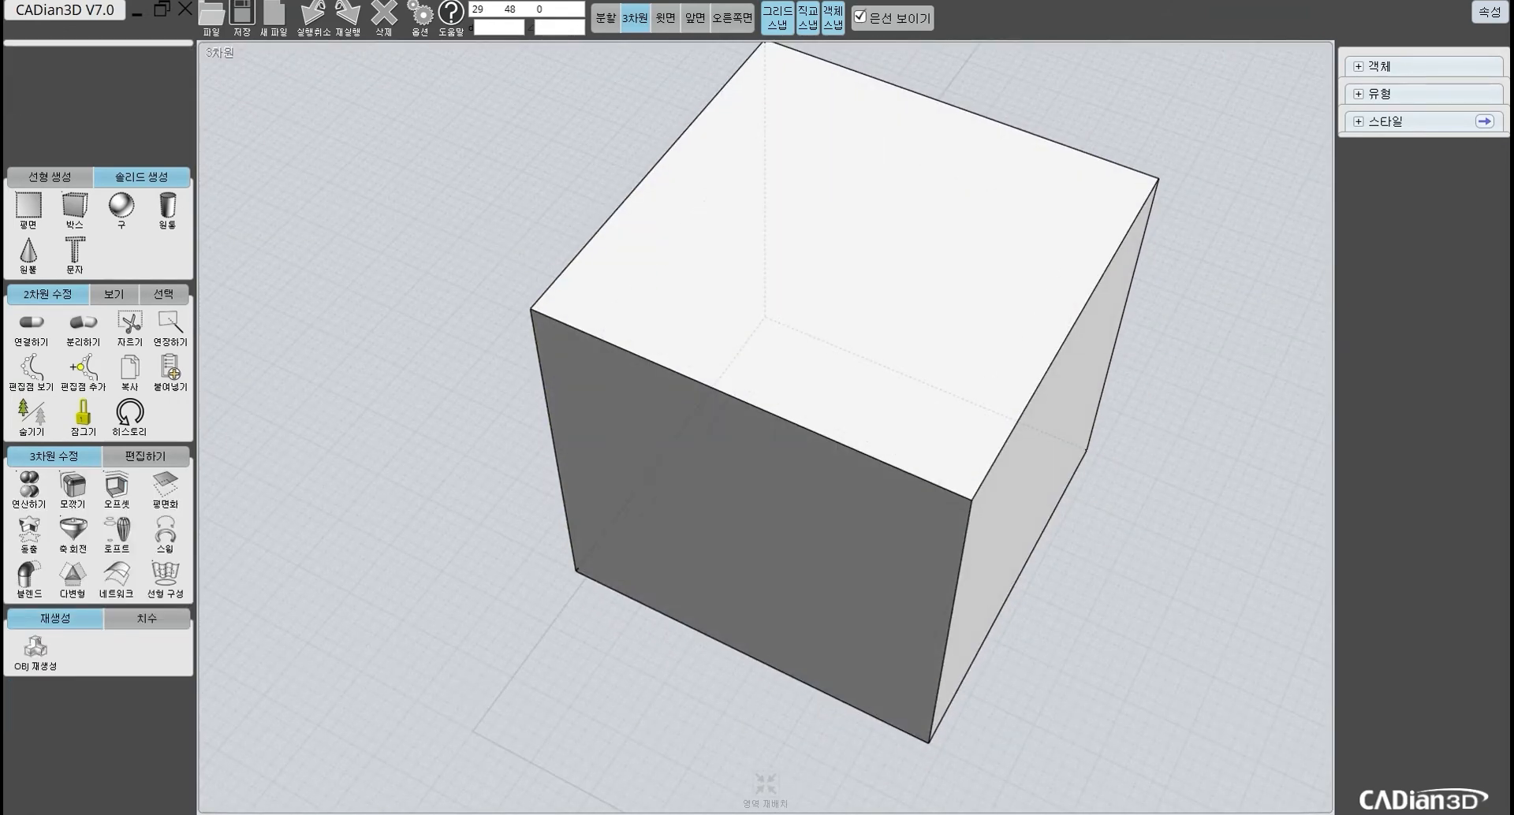
pyautogui.moveTo(836, 551)
pyautogui.mouseDown(button='right')
pyautogui.moveTo(867, 489)
pyautogui.moveTo(839, 524)
pyautogui.mouseUp(button='right')
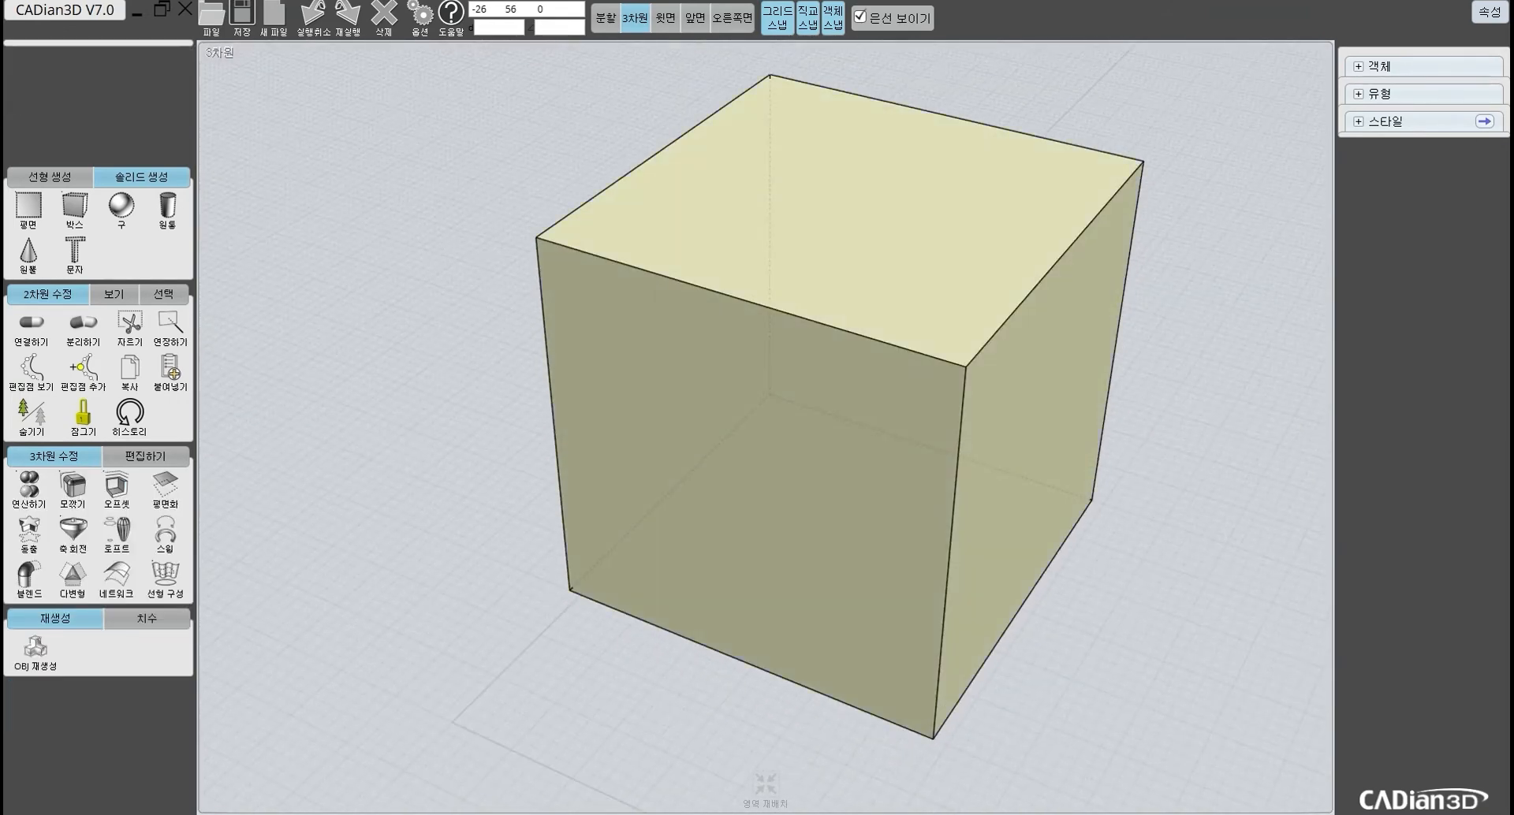
# Step: Start a Shell (쉘) on the box, choosing its top face as the open side
pyautogui.click(117, 488)
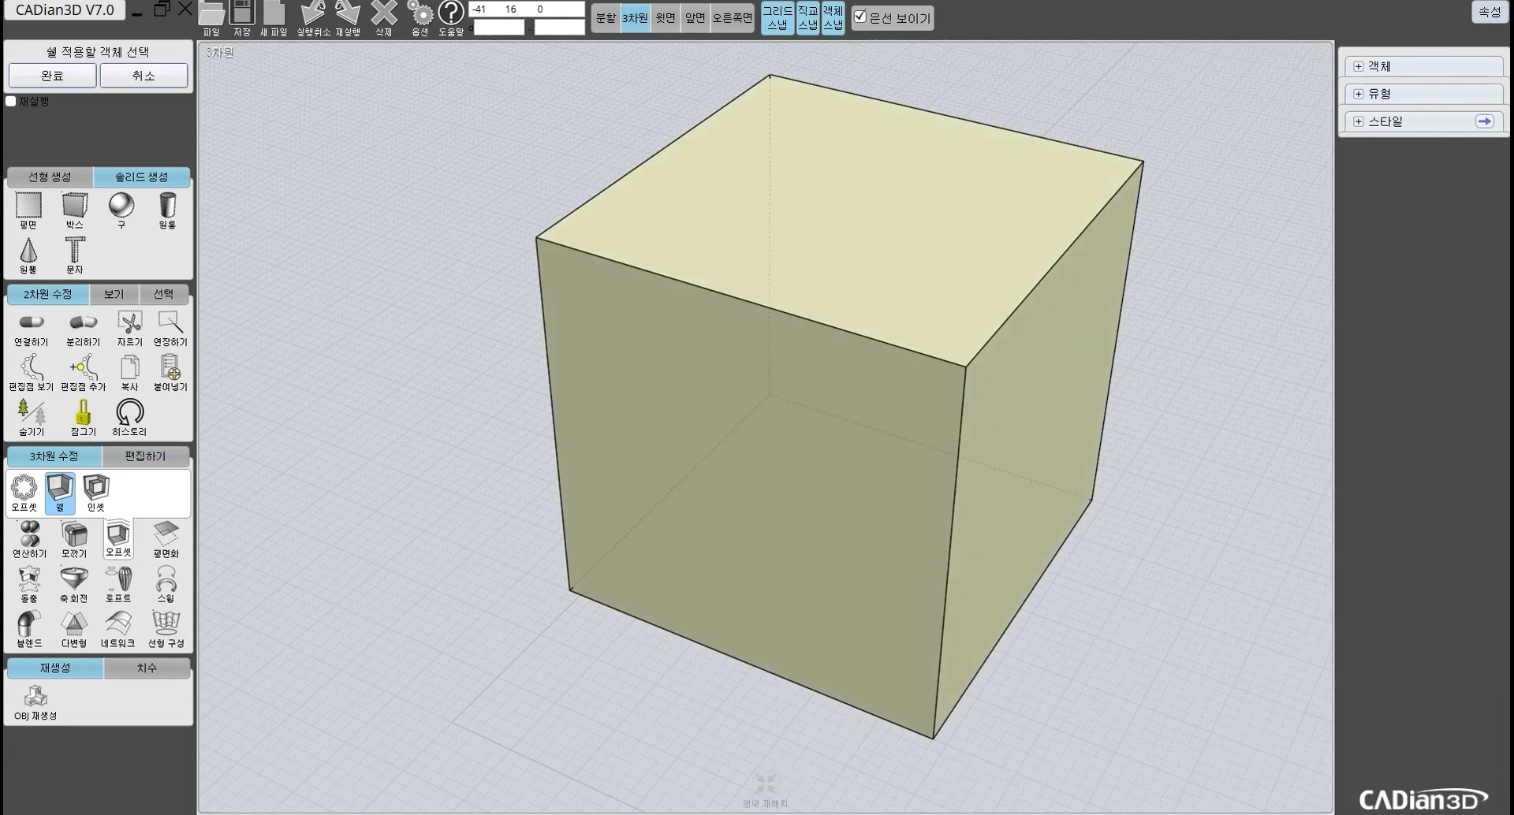
pyautogui.click(842, 222)
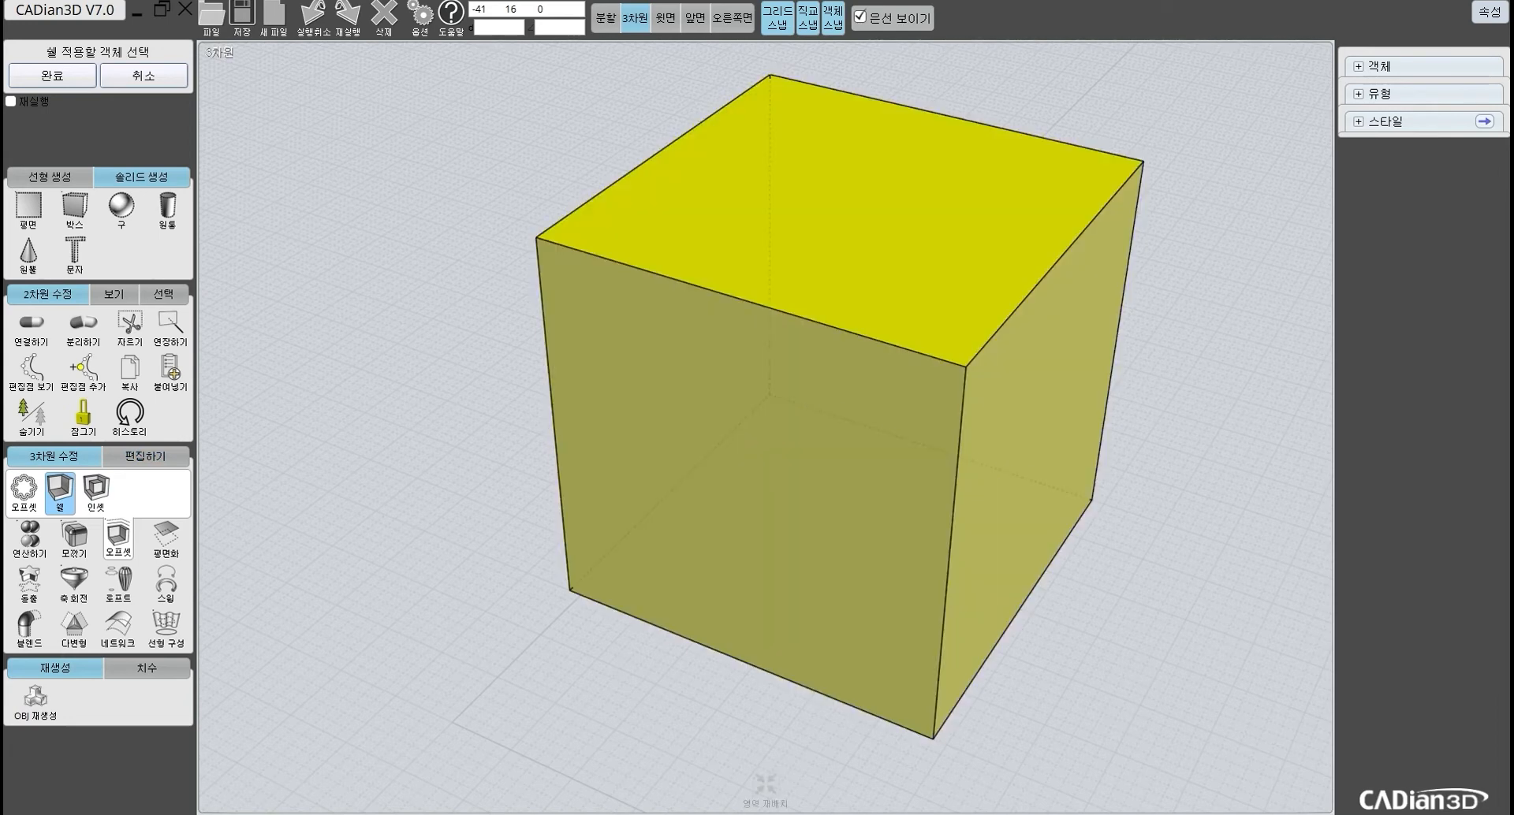
pyautogui.moveTo(842, 222); pyautogui.dragTo(766, 267, button='right')
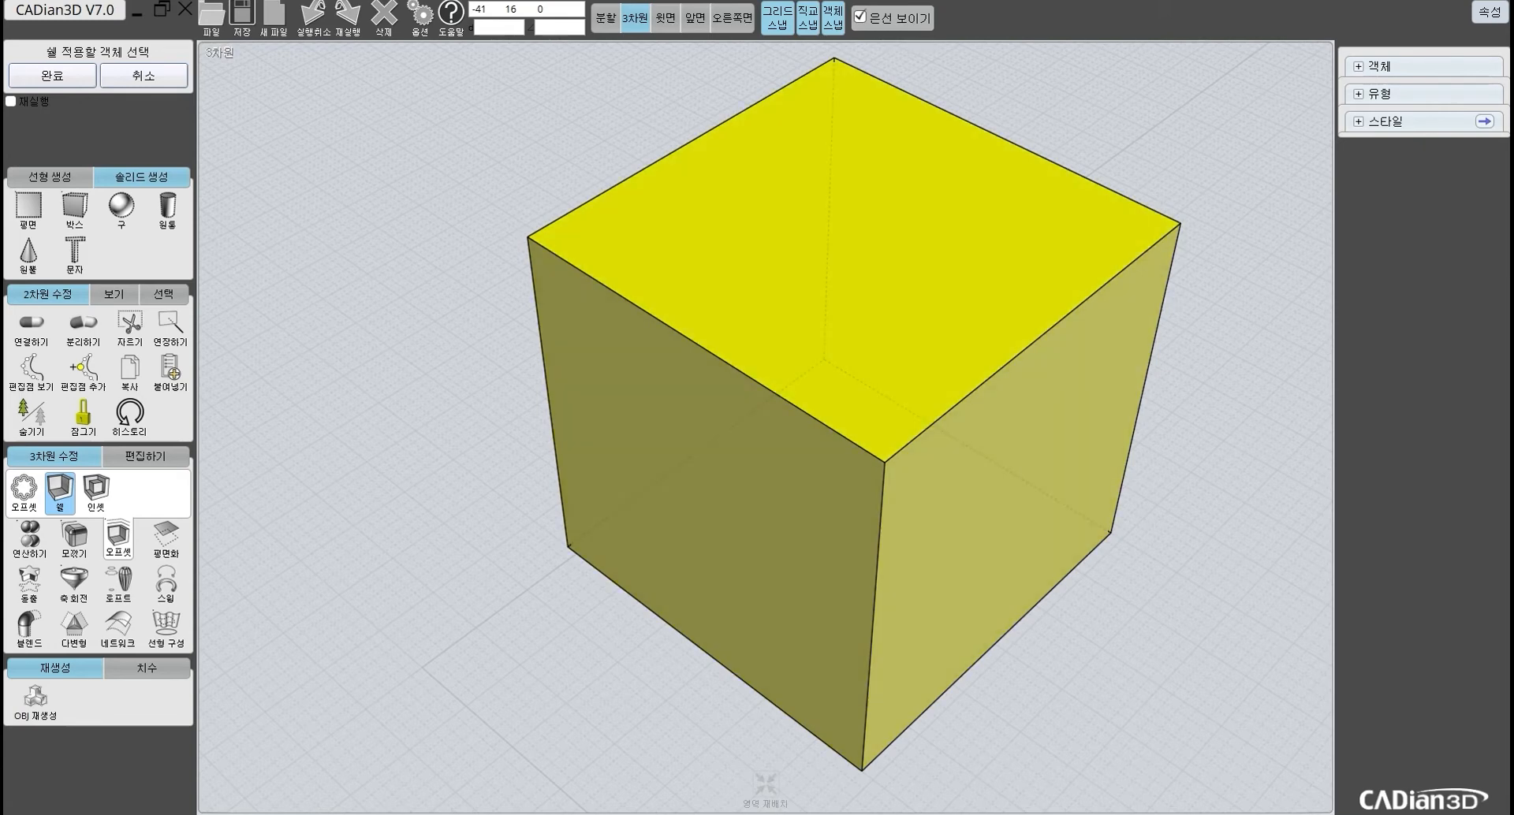
pyautogui.moveTo(811, 315); pyautogui.dragTo(883, 272, button='right')
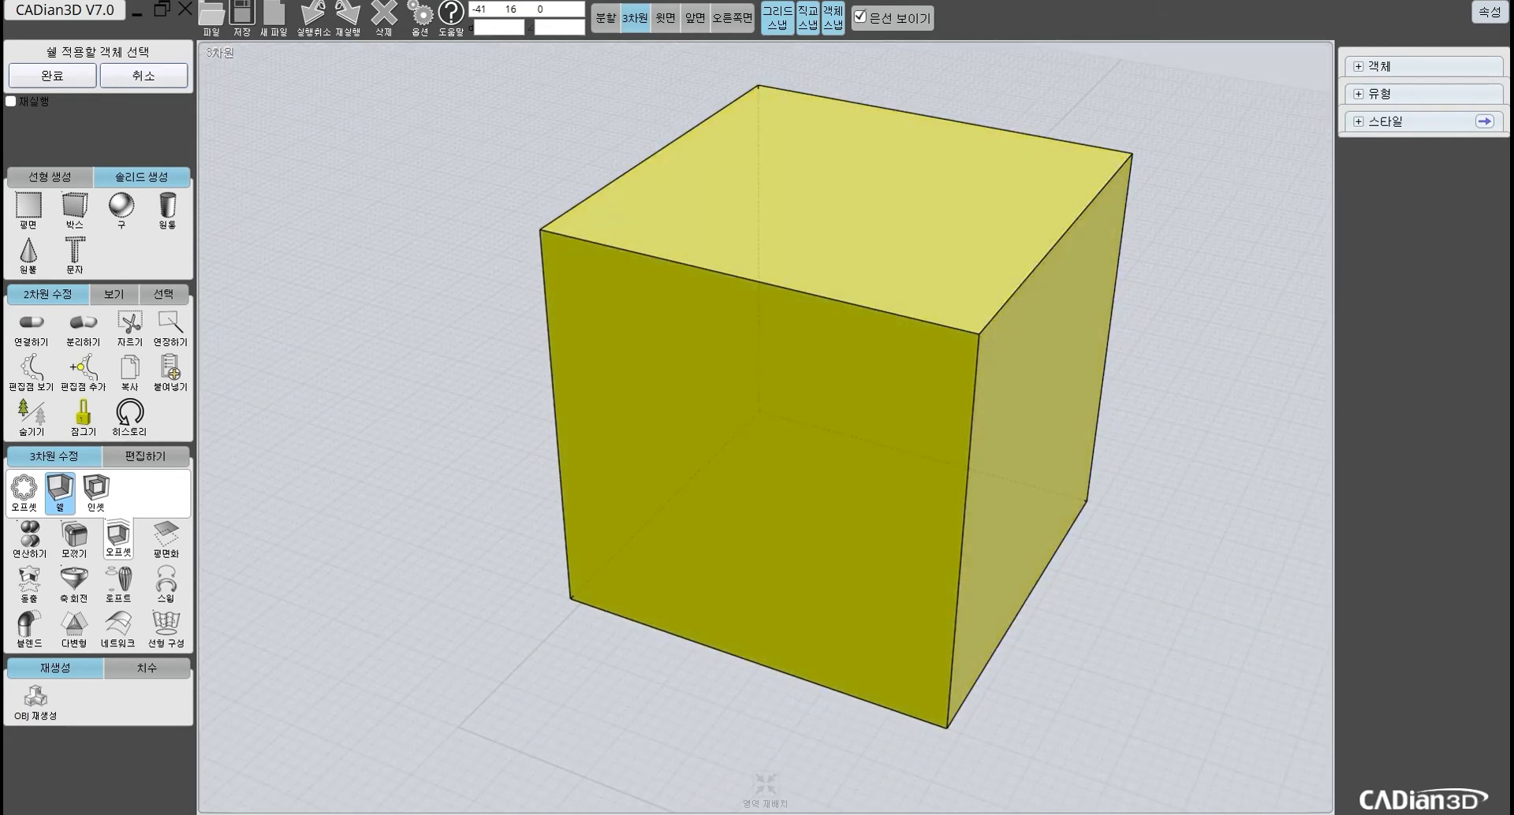
pyautogui.moveTo(828, 394); pyautogui.dragTo(755, 446, button='right')
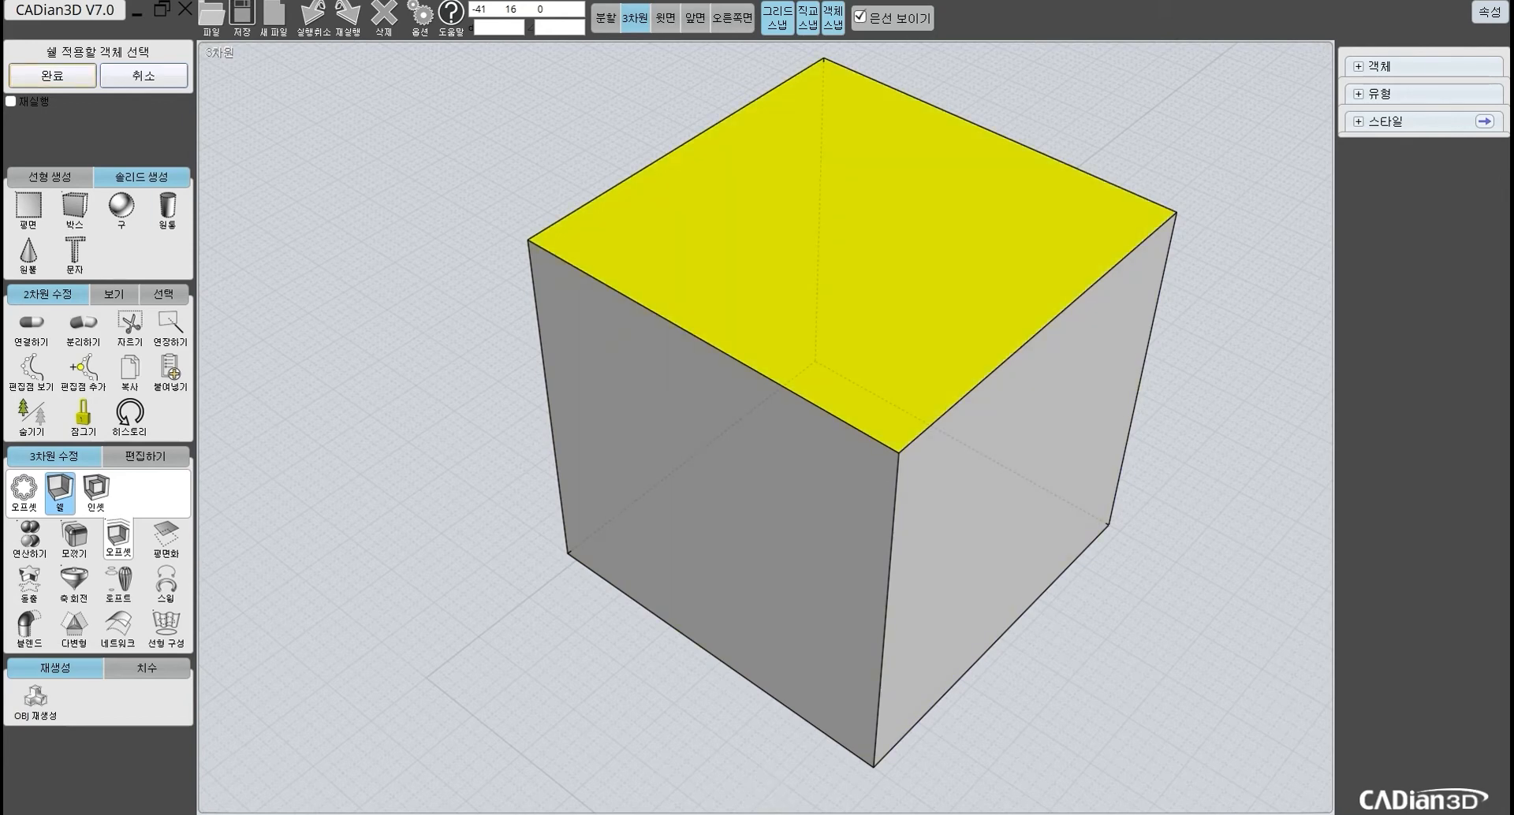
pyautogui.click(52, 75)
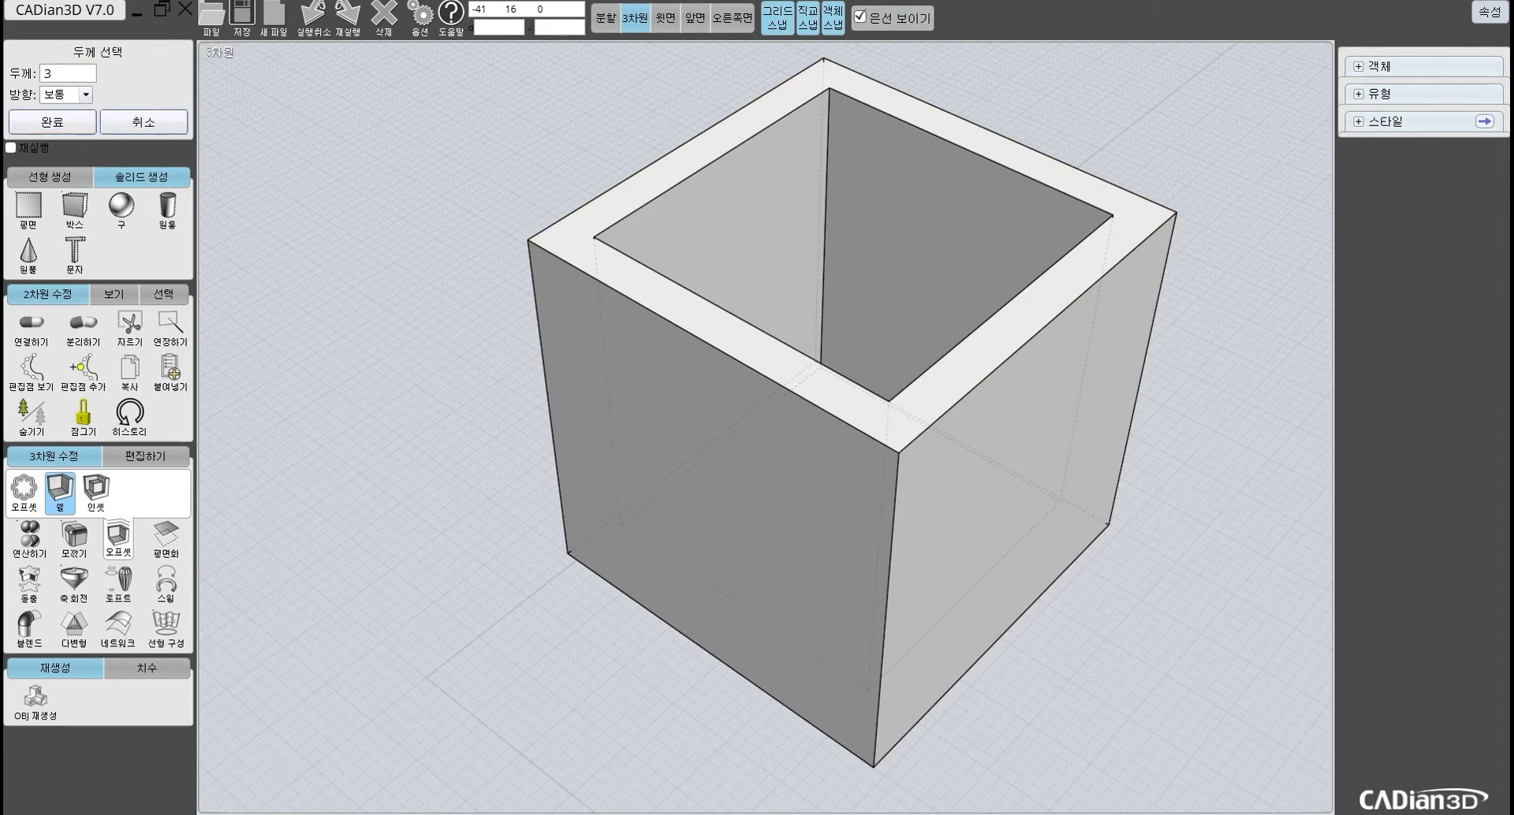
# Step: Examine the open-top shell preview from the sides and from above, including the cavity's walls and floor
pyautogui.moveTo(1047, 235); pyautogui.dragTo(972, 209, button='right')
pyautogui.scroll(3, 1101, 320)
pyautogui.scroll(-3, 993, 225)
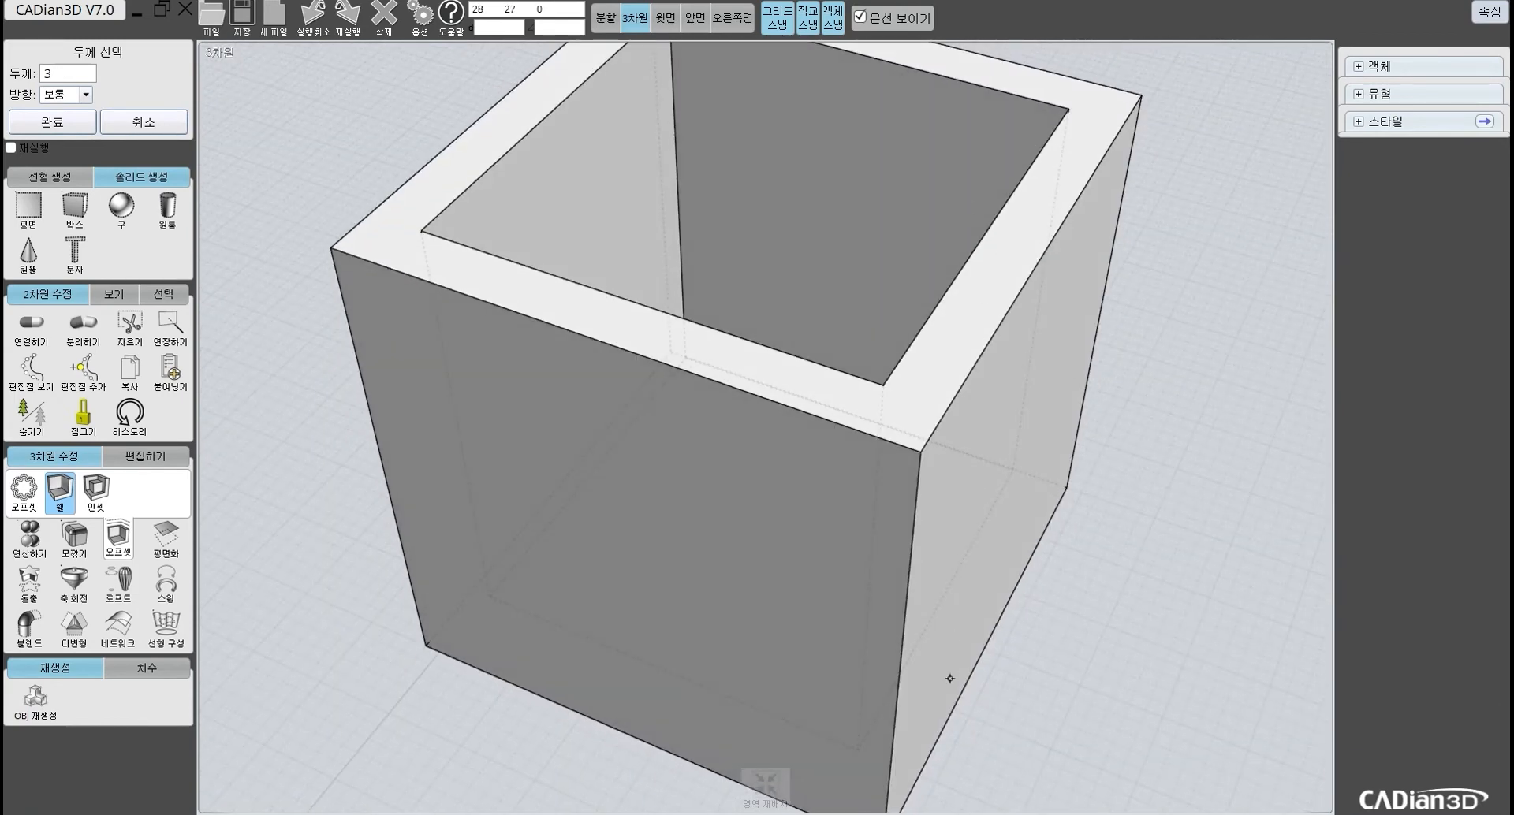
pyautogui.moveTo(925, 686); pyautogui.dragTo(908, 606, button='right')
pyautogui.moveTo(821, 368); pyautogui.dragTo(788, 259, button='right')
pyautogui.moveTo(850, 518); pyautogui.dragTo(890, 438, button='right')
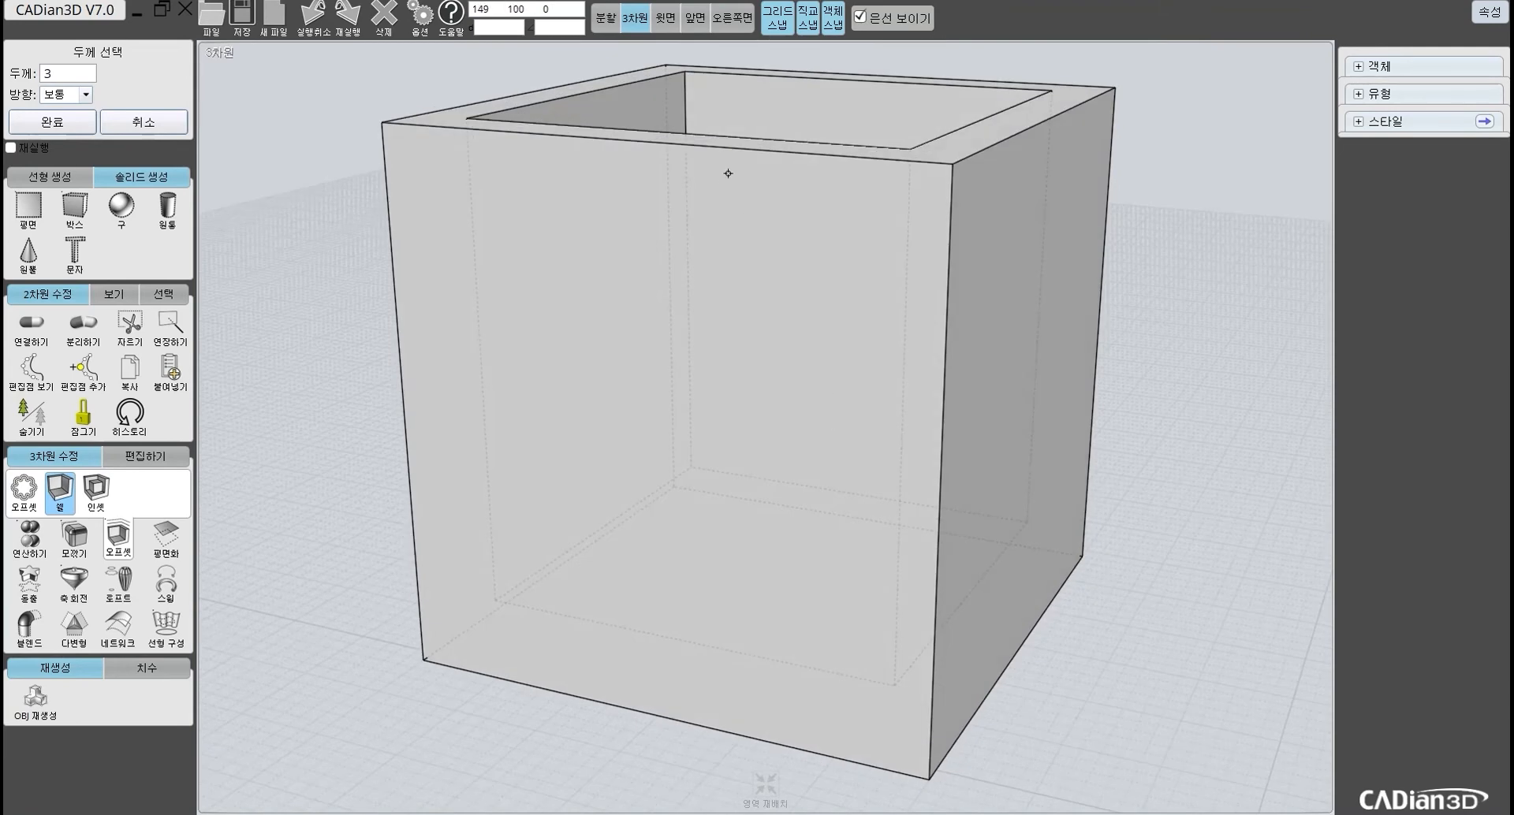
pyautogui.moveTo(1068, 321); pyautogui.dragTo(628, 247, button='right')
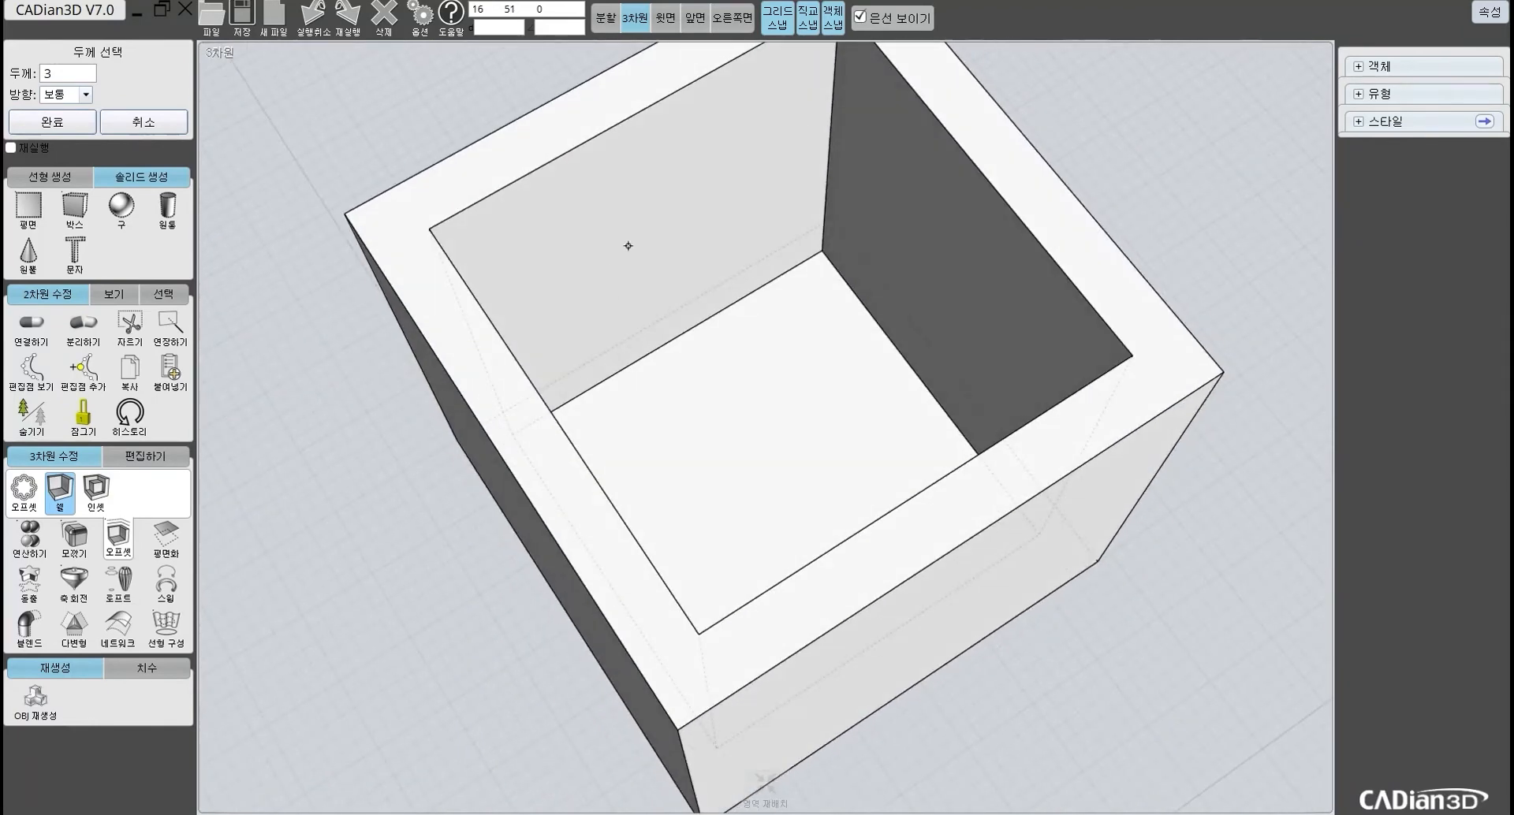
# Step: Set the open-top shell's thickness to 2, complete it and display the result in the split view
pyautogui.click(68, 73)
pyautogui.click(105, 180)
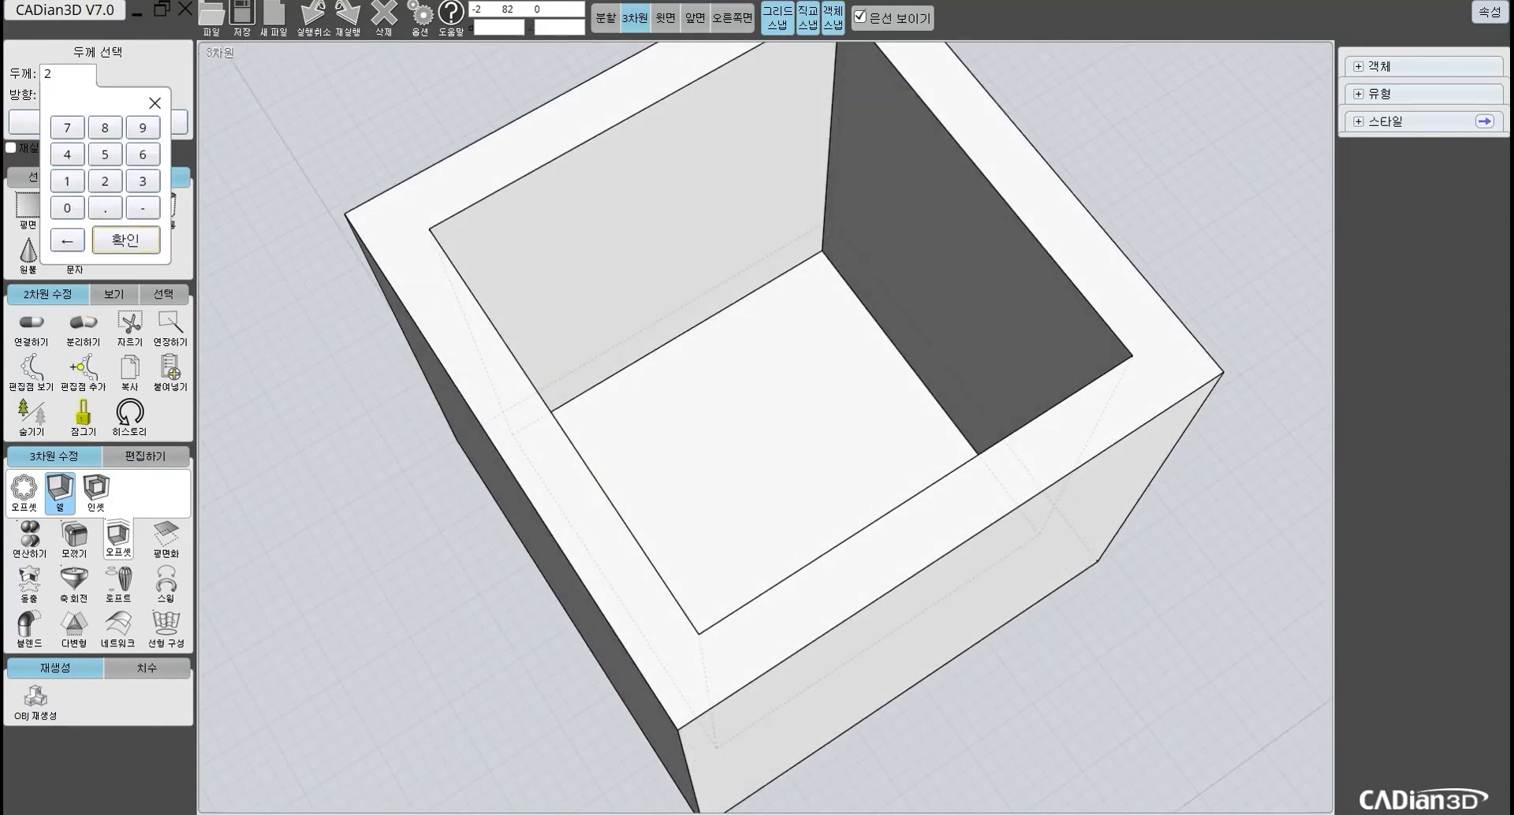
pyautogui.click(126, 239)
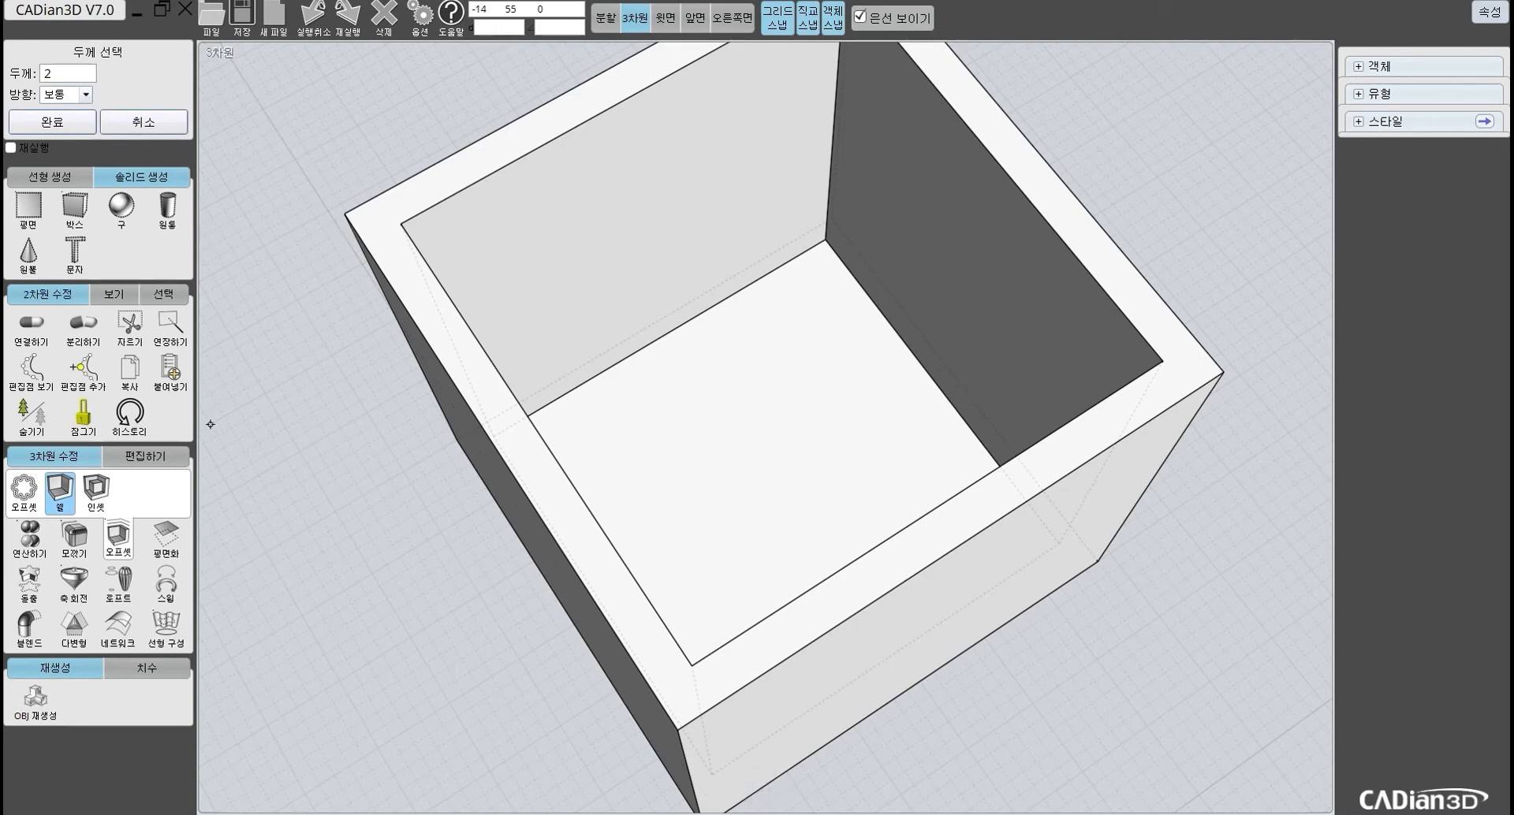
pyautogui.click(52, 122)
pyautogui.click(605, 18)
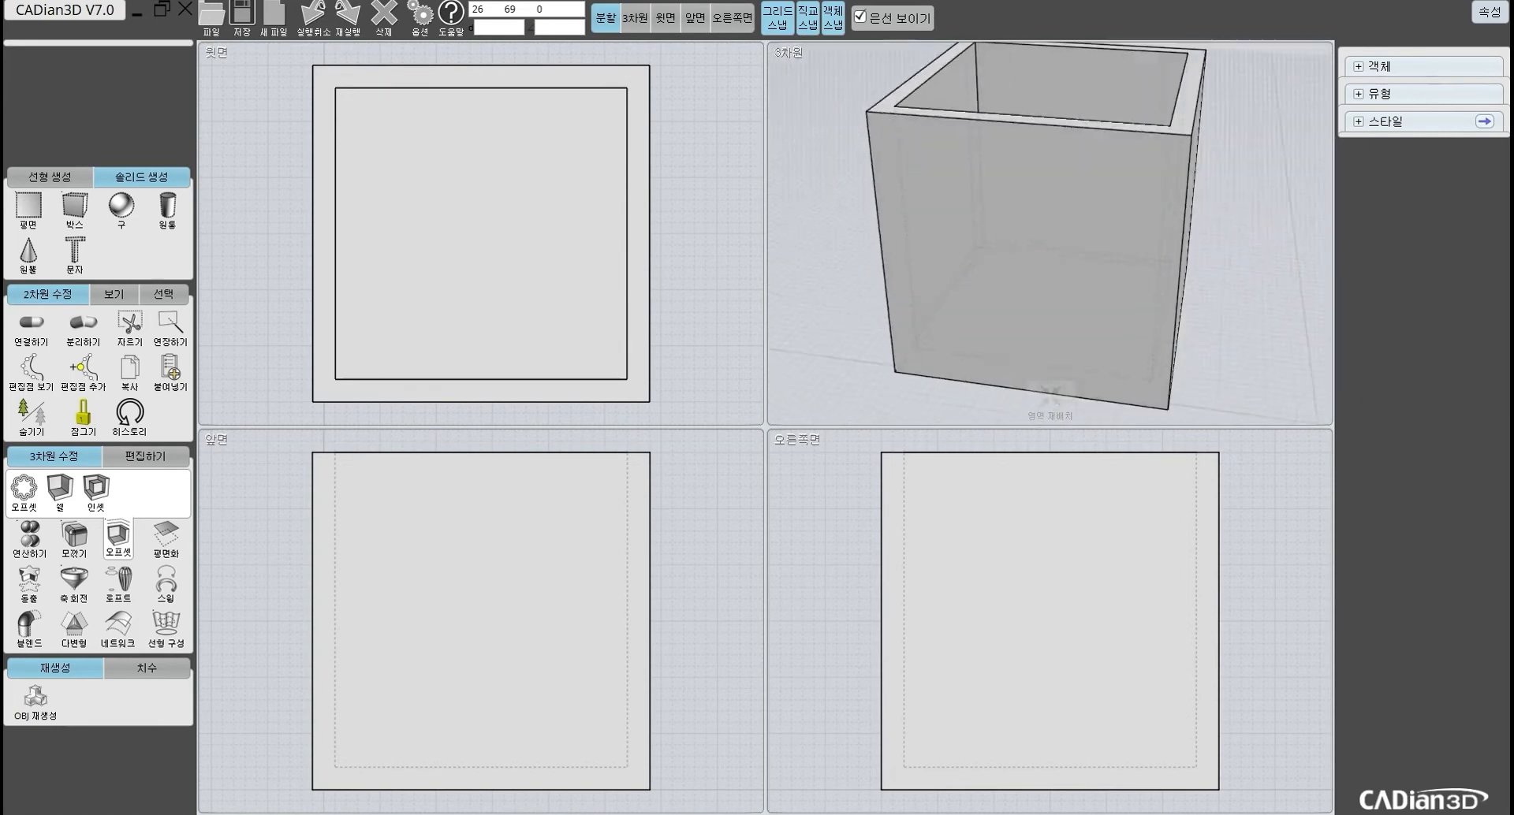
# Step: Undo the open-top shell and shell the box with its right-side face open, using a thickness of 2
pyautogui.hotkey('ctrl', 'z')
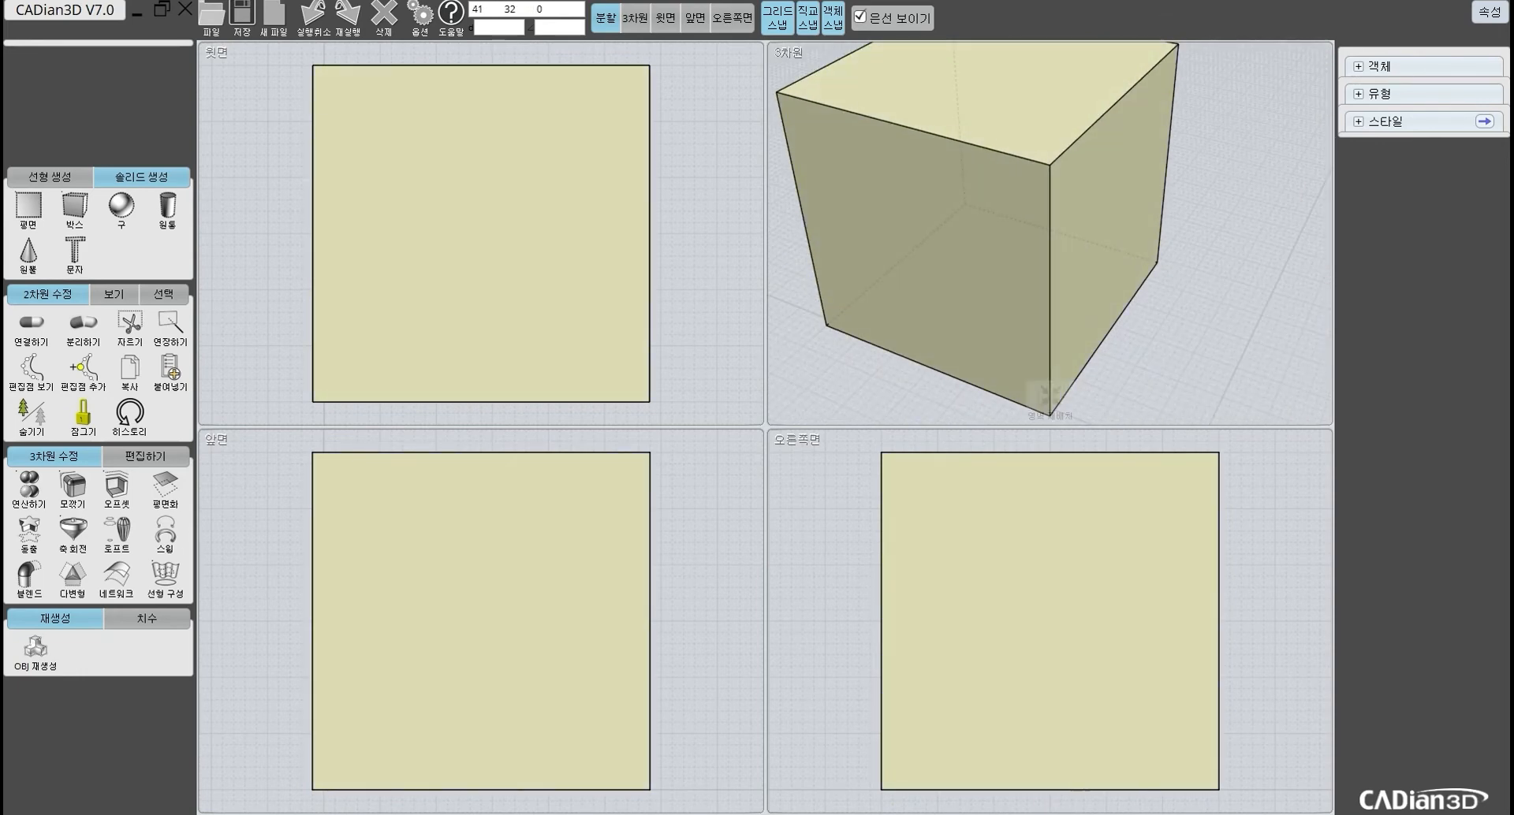
pyautogui.click(1113, 285)
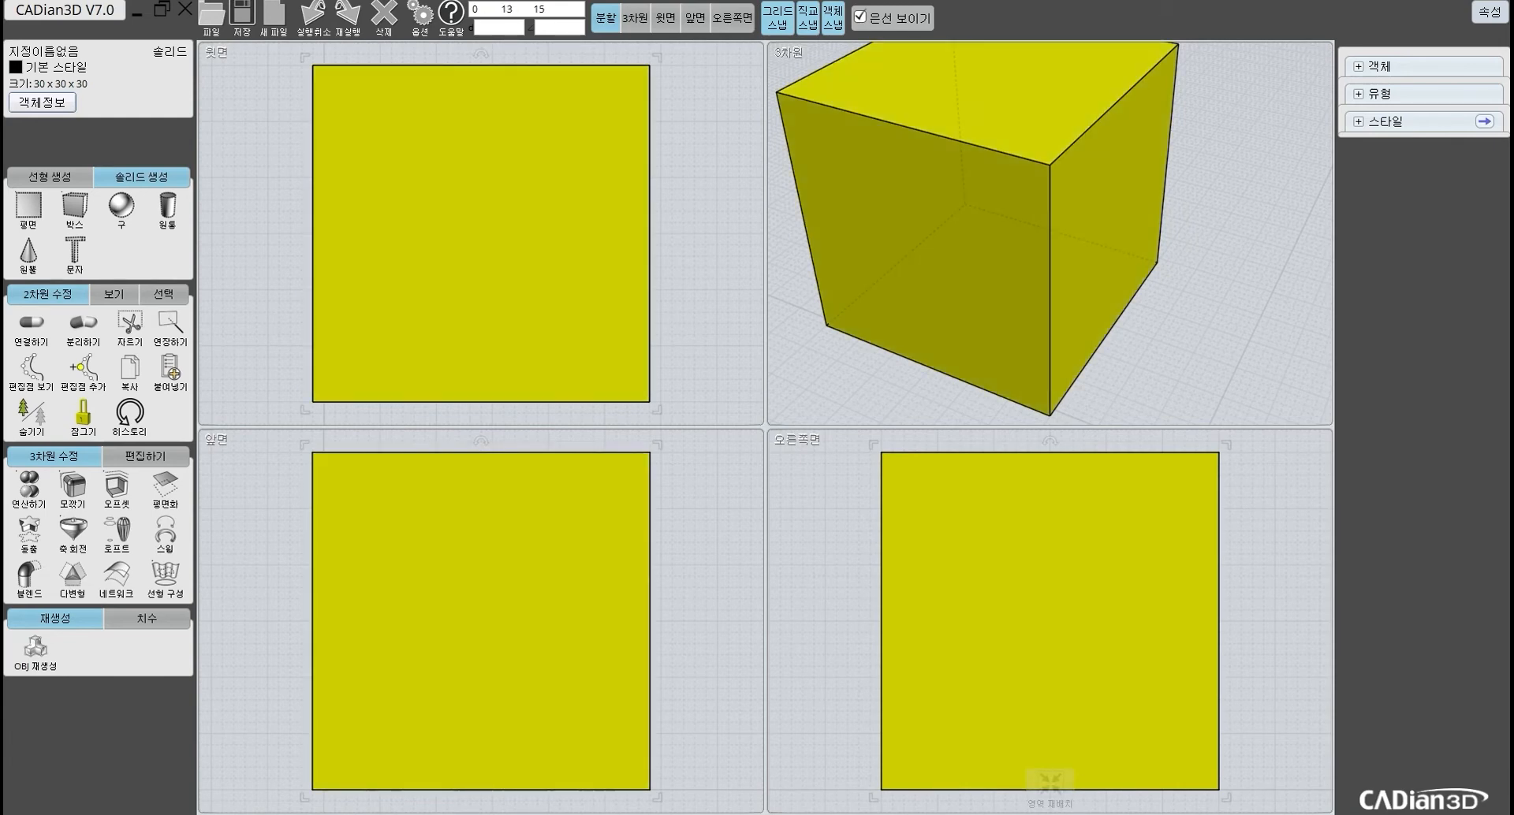
pyautogui.click(1151, 568)
pyautogui.moveTo(1174, 304); pyautogui.dragTo(950, 287, button='right')
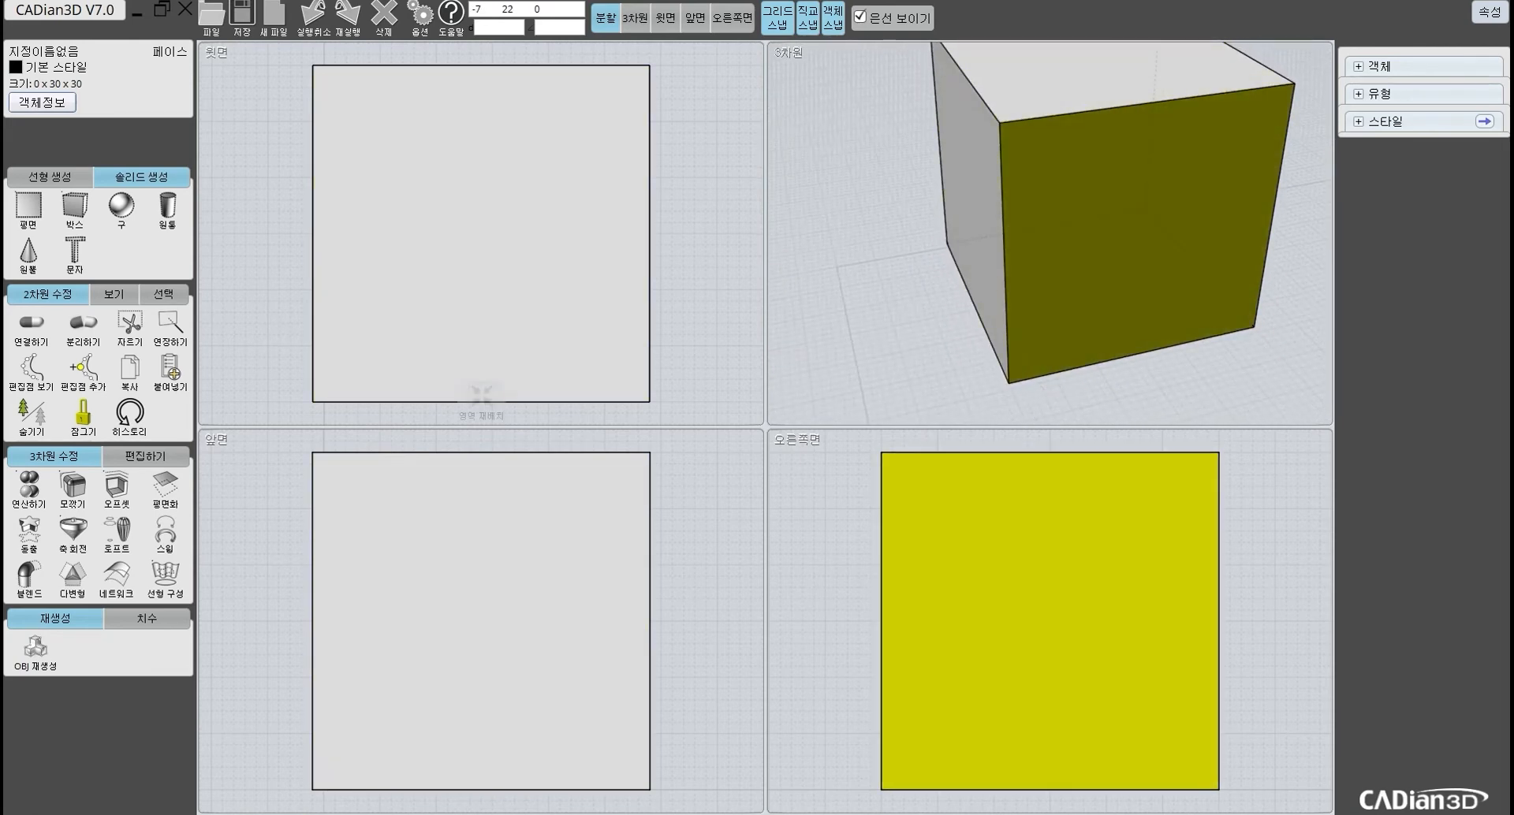
pyautogui.click(117, 491)
pyautogui.click(60, 493)
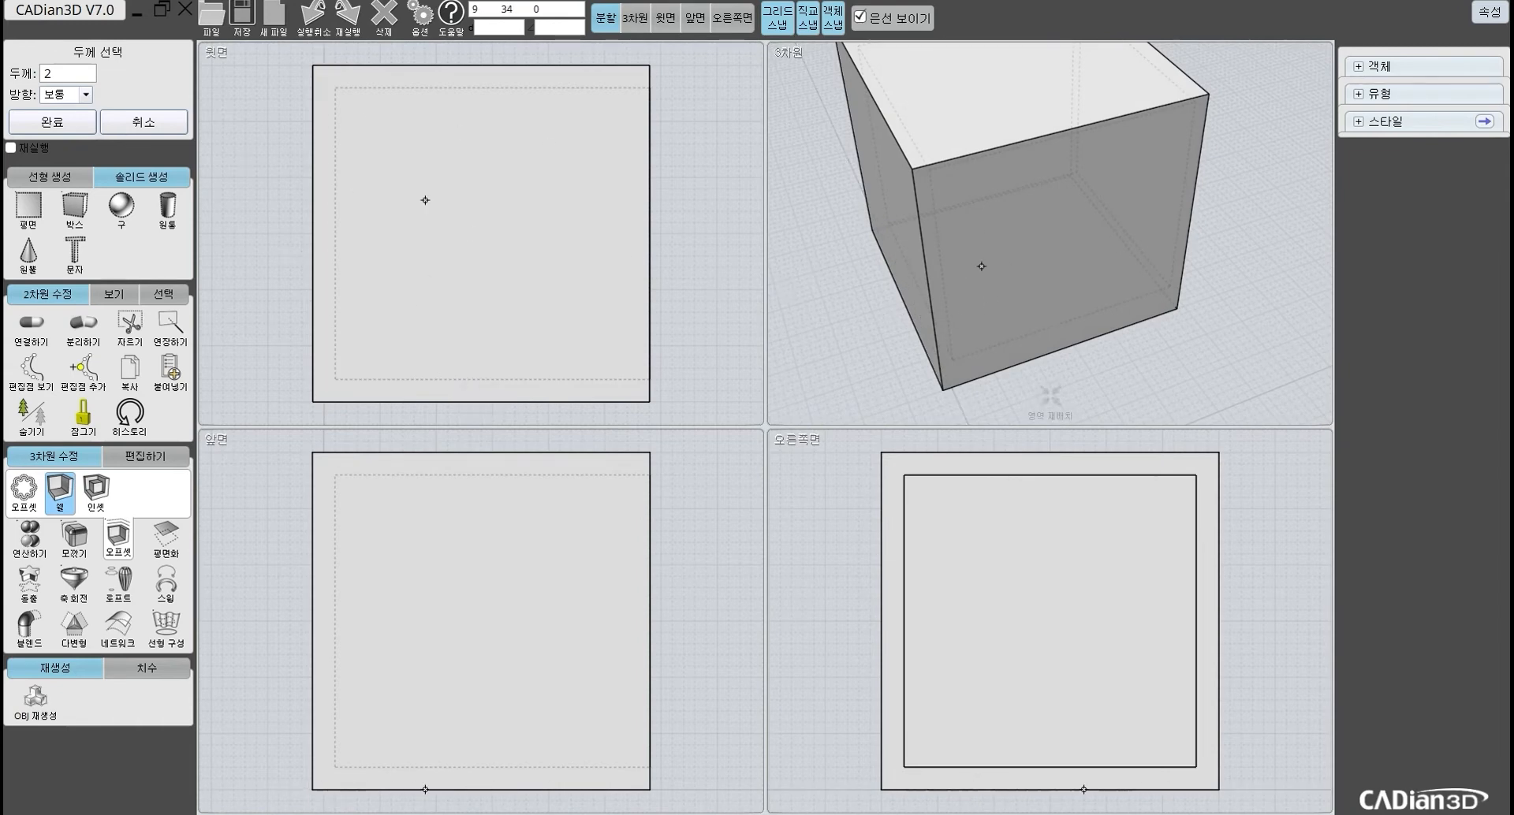
pyautogui.moveTo(1148, 173); pyautogui.dragTo(994, 170, button='middle')
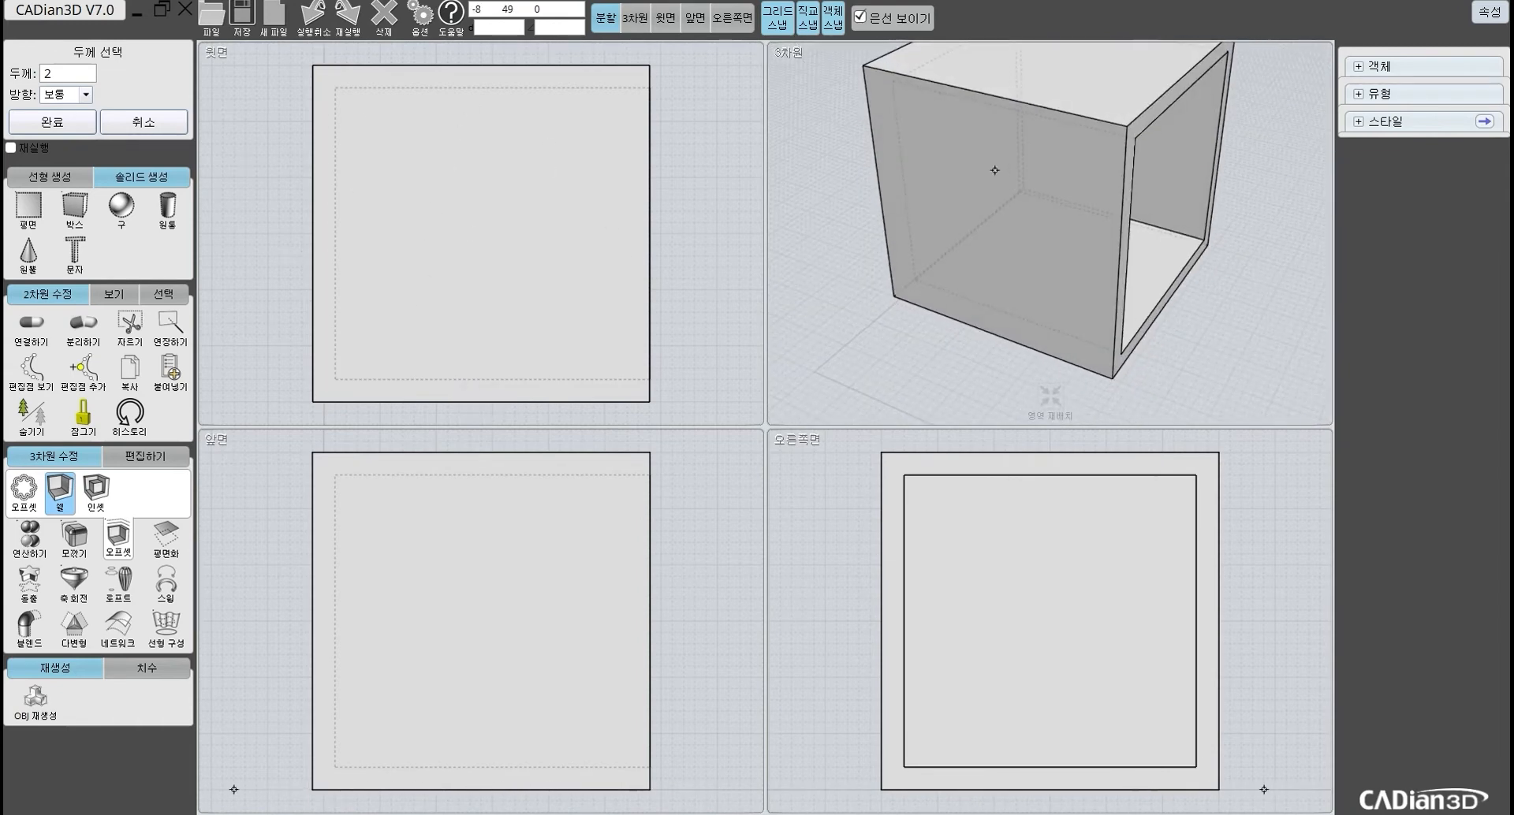
pyautogui.moveTo(1173, 215); pyautogui.dragTo(993, 275, button='middle')
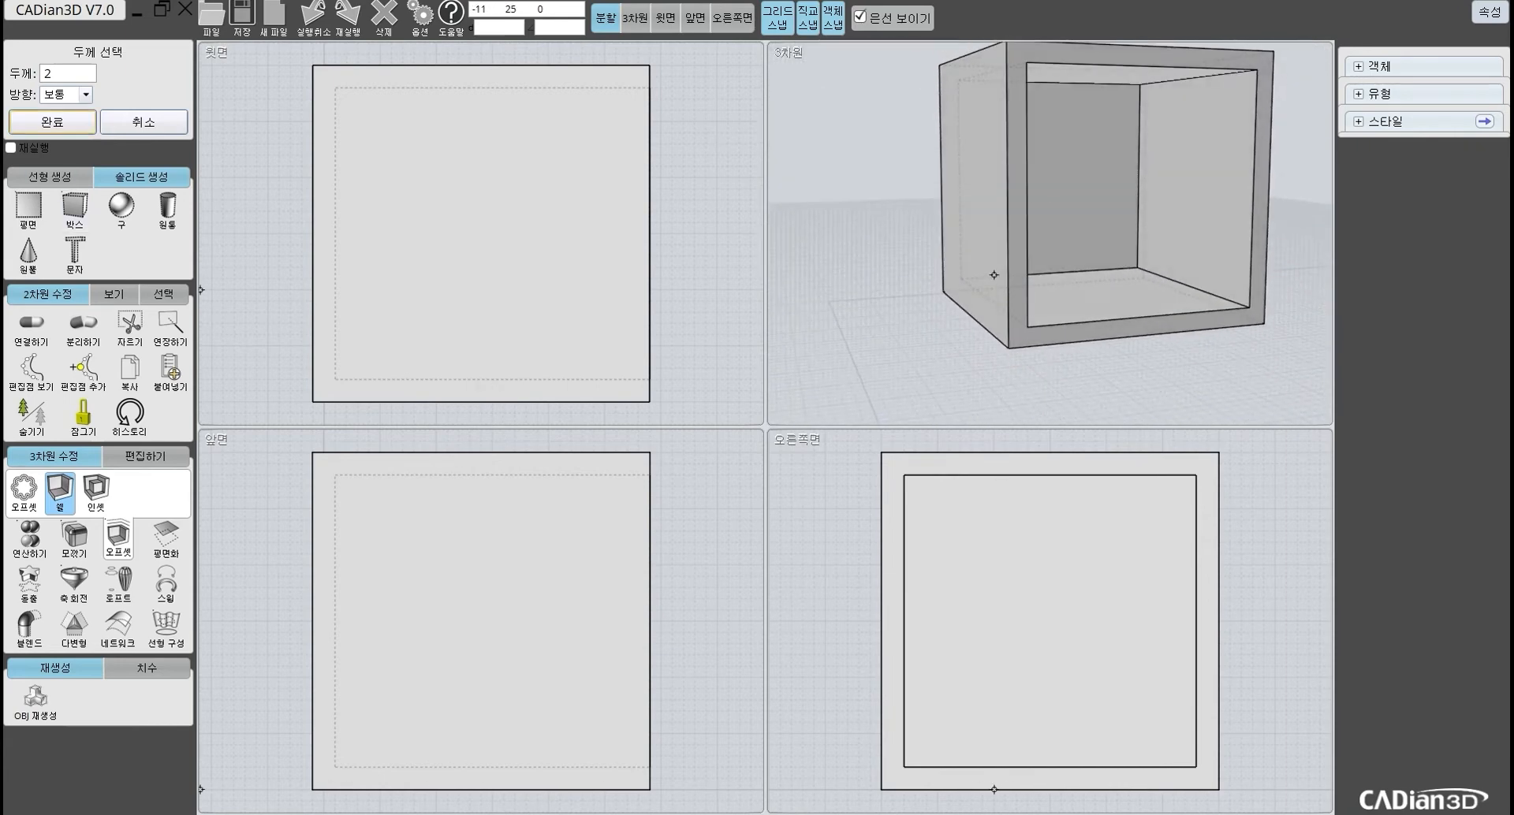
pyautogui.press('Return')
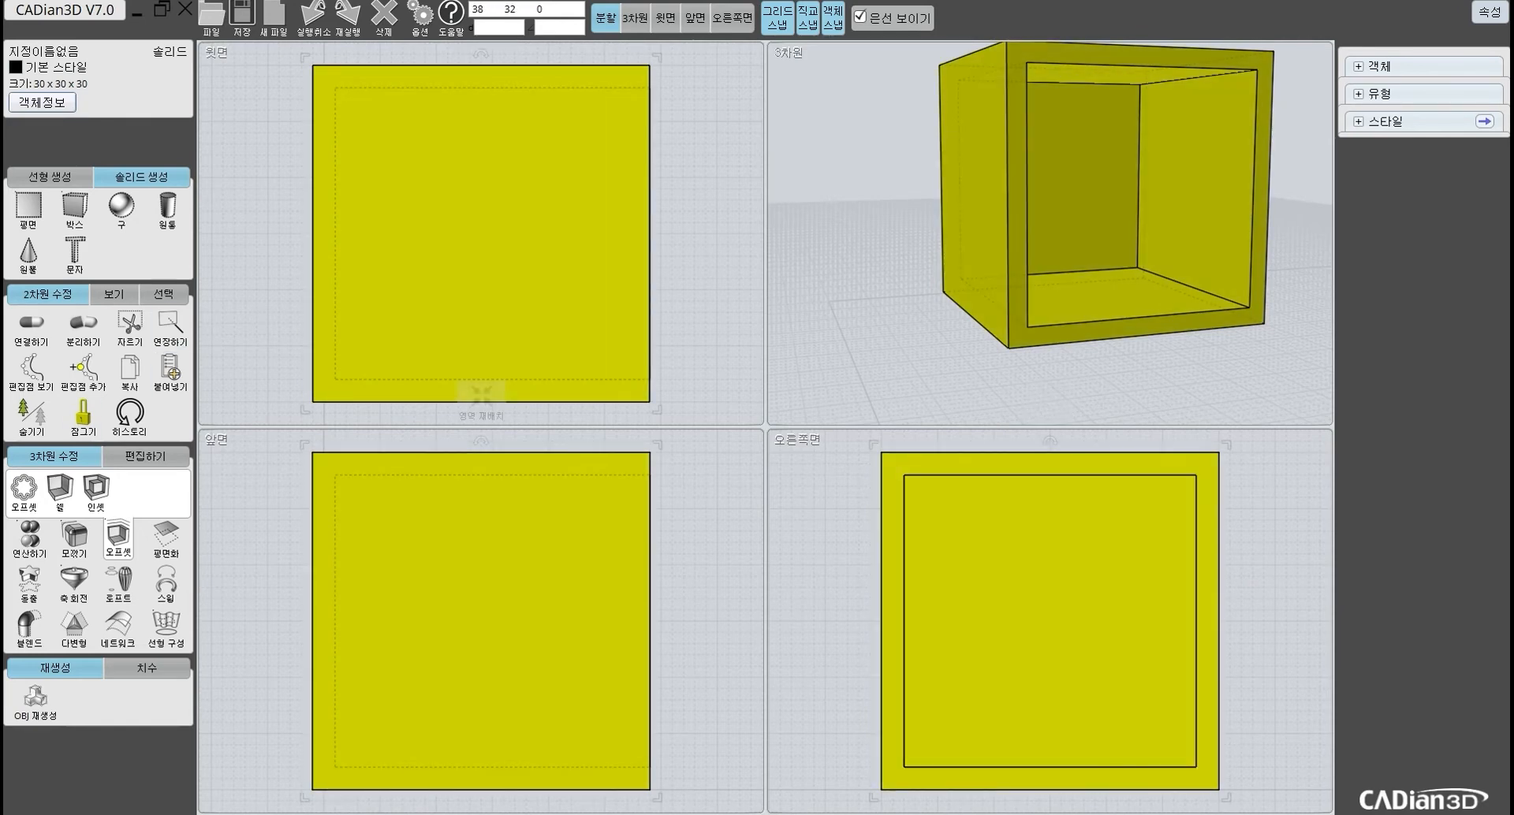
# Step: Undo the side-open shell to restore the solid box and leave nothing selected
pyautogui.click(873, 256)
pyautogui.hotkey('ctrl', 'z')
pyautogui.hotkey('ctrl', 'z')
pyautogui.click(873, 256)
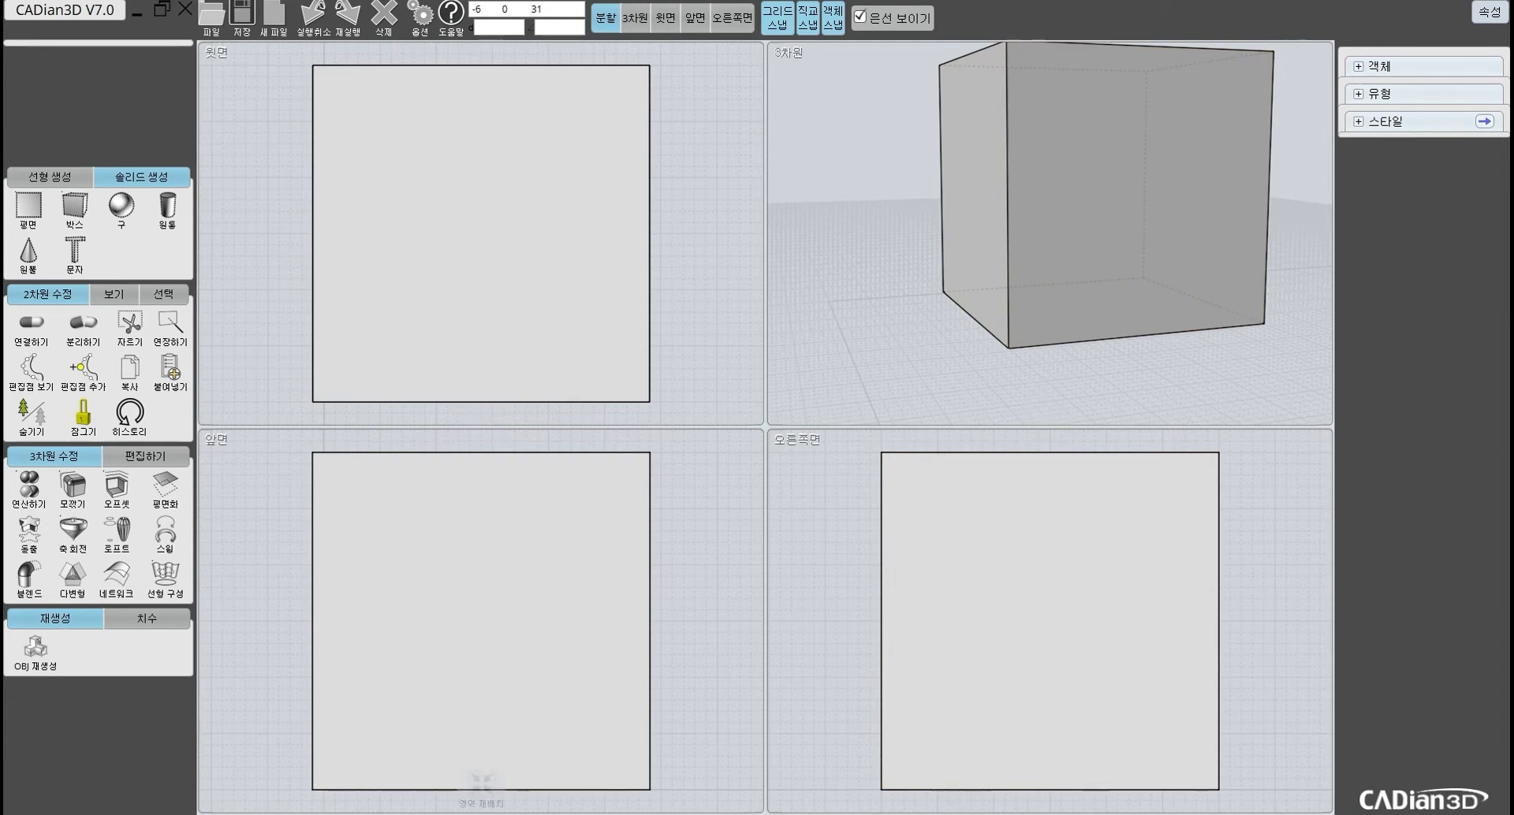
# Step: Start an Inset (인셋) on the box's top face and set its thickness to 2
pyautogui.click(116, 486)
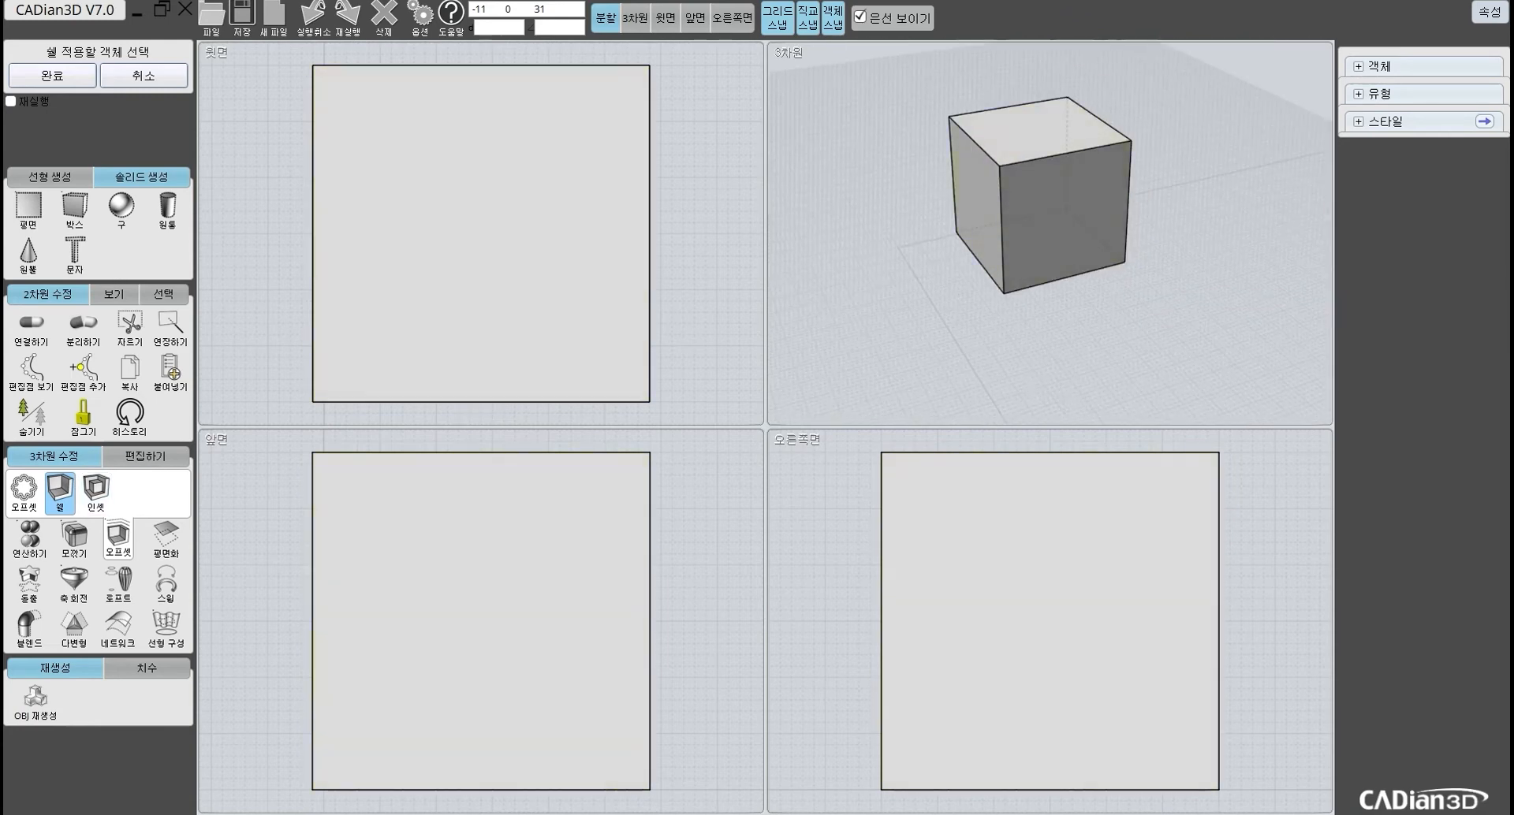
pyautogui.click(95, 491)
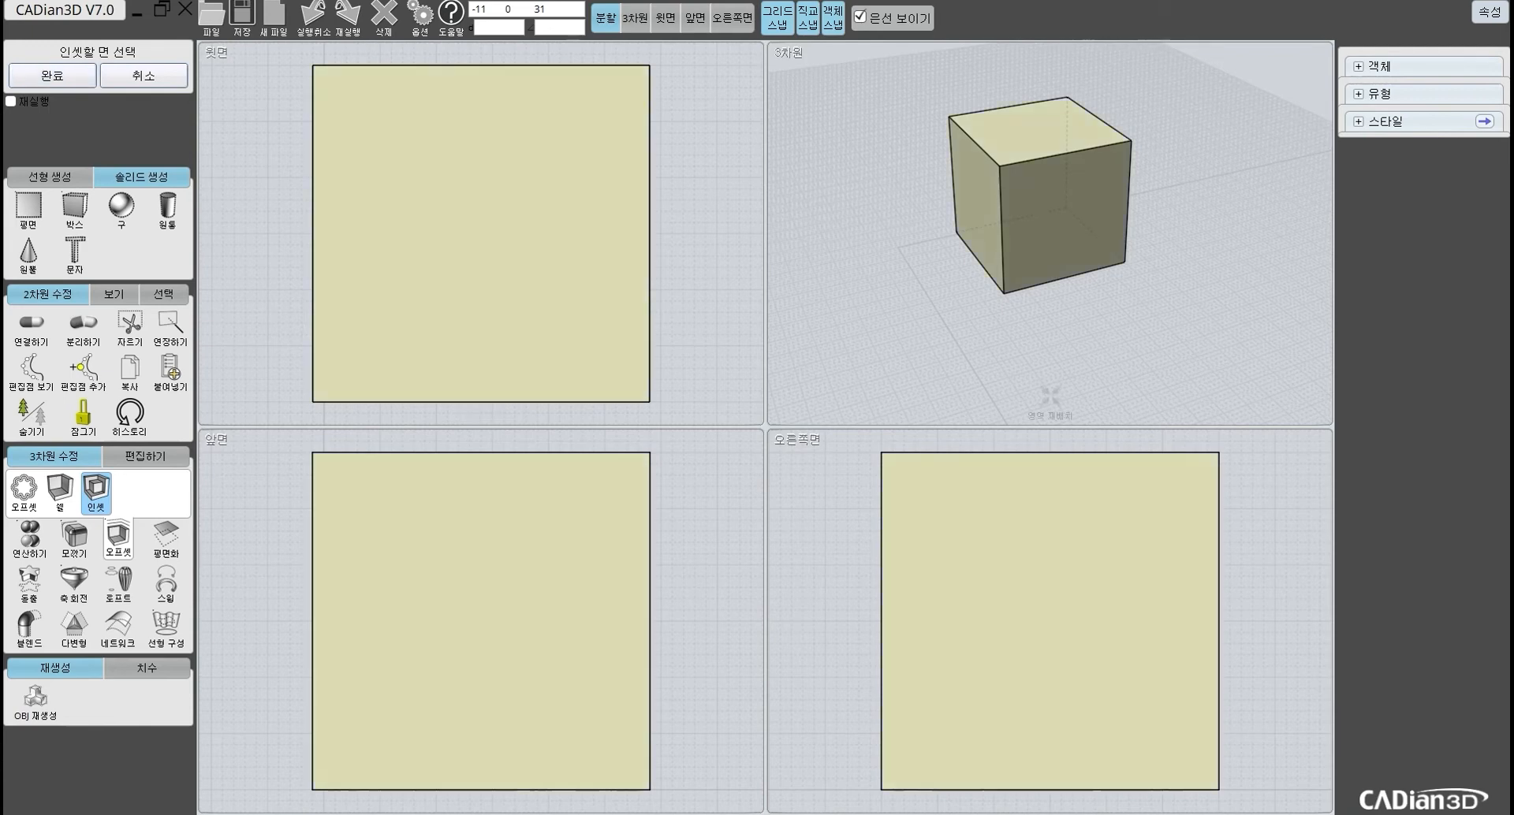
pyautogui.scroll(3, 1069, 114)
pyautogui.click(1067, 122)
pyautogui.click(1068, 123)
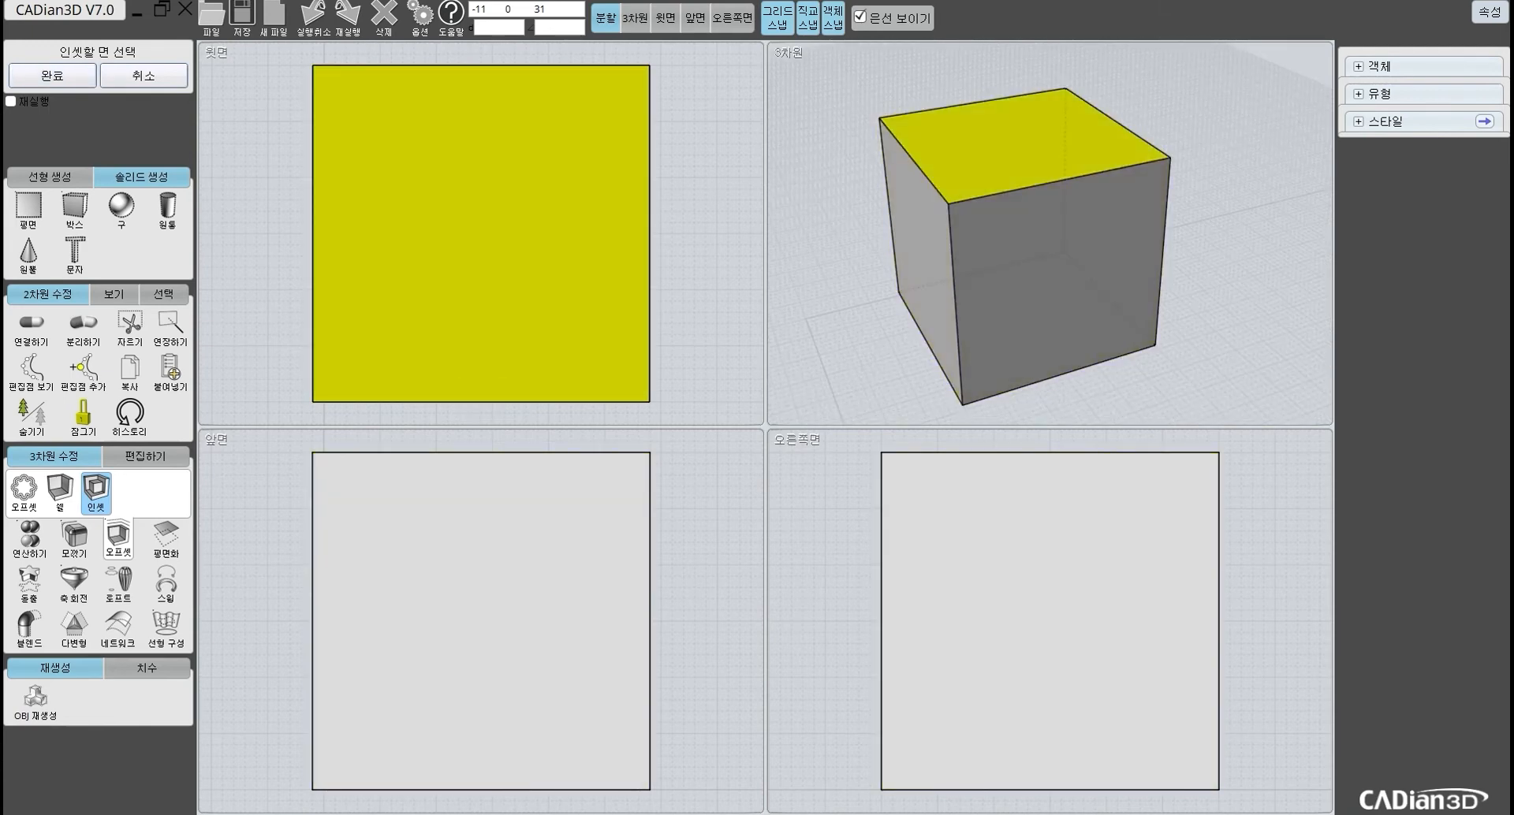
pyautogui.press('Return')
pyautogui.click(67, 73)
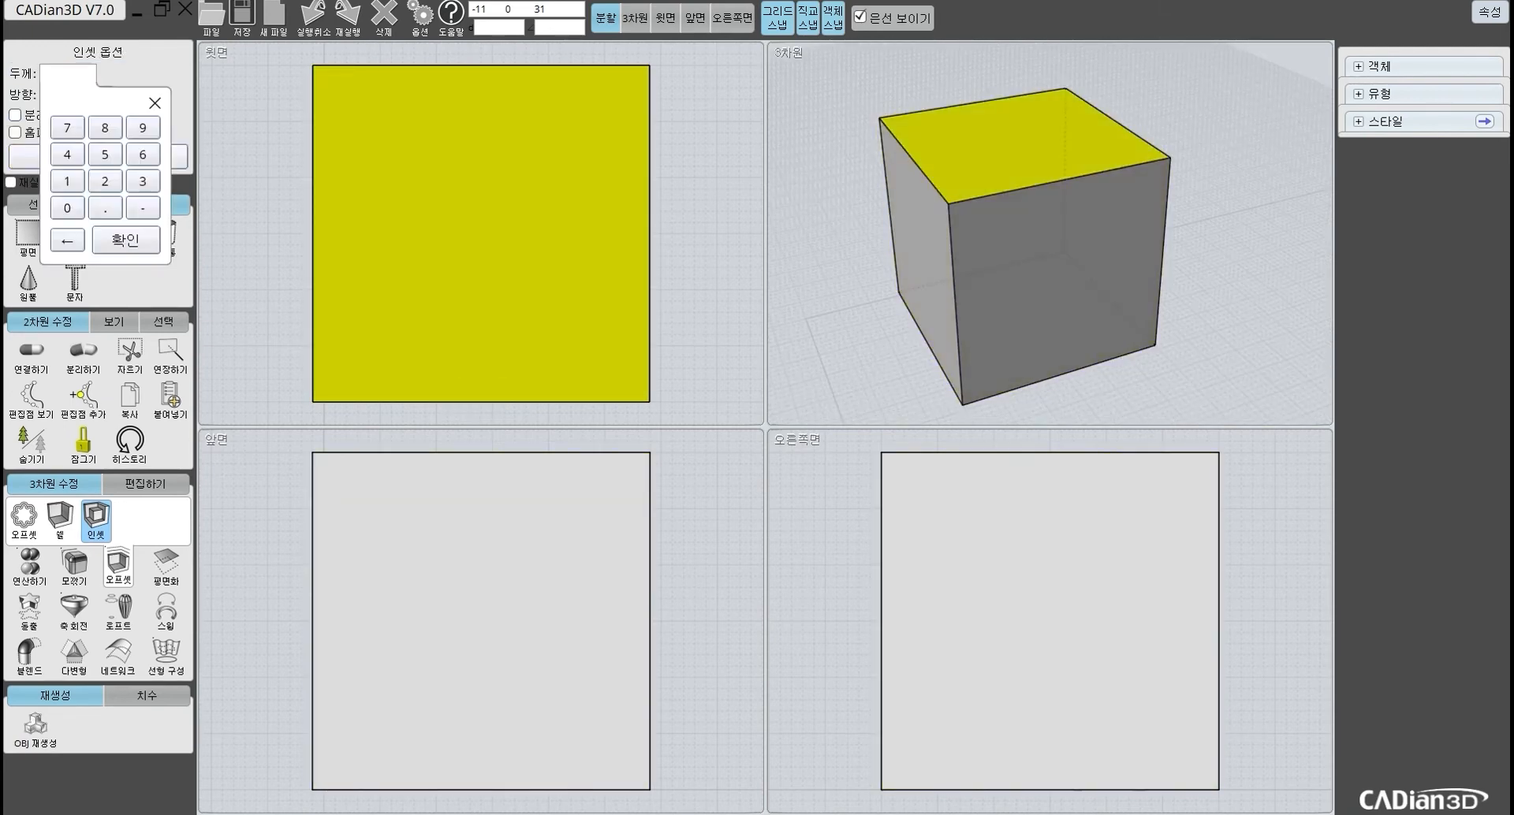
pyautogui.click(105, 181)
pyautogui.click(125, 239)
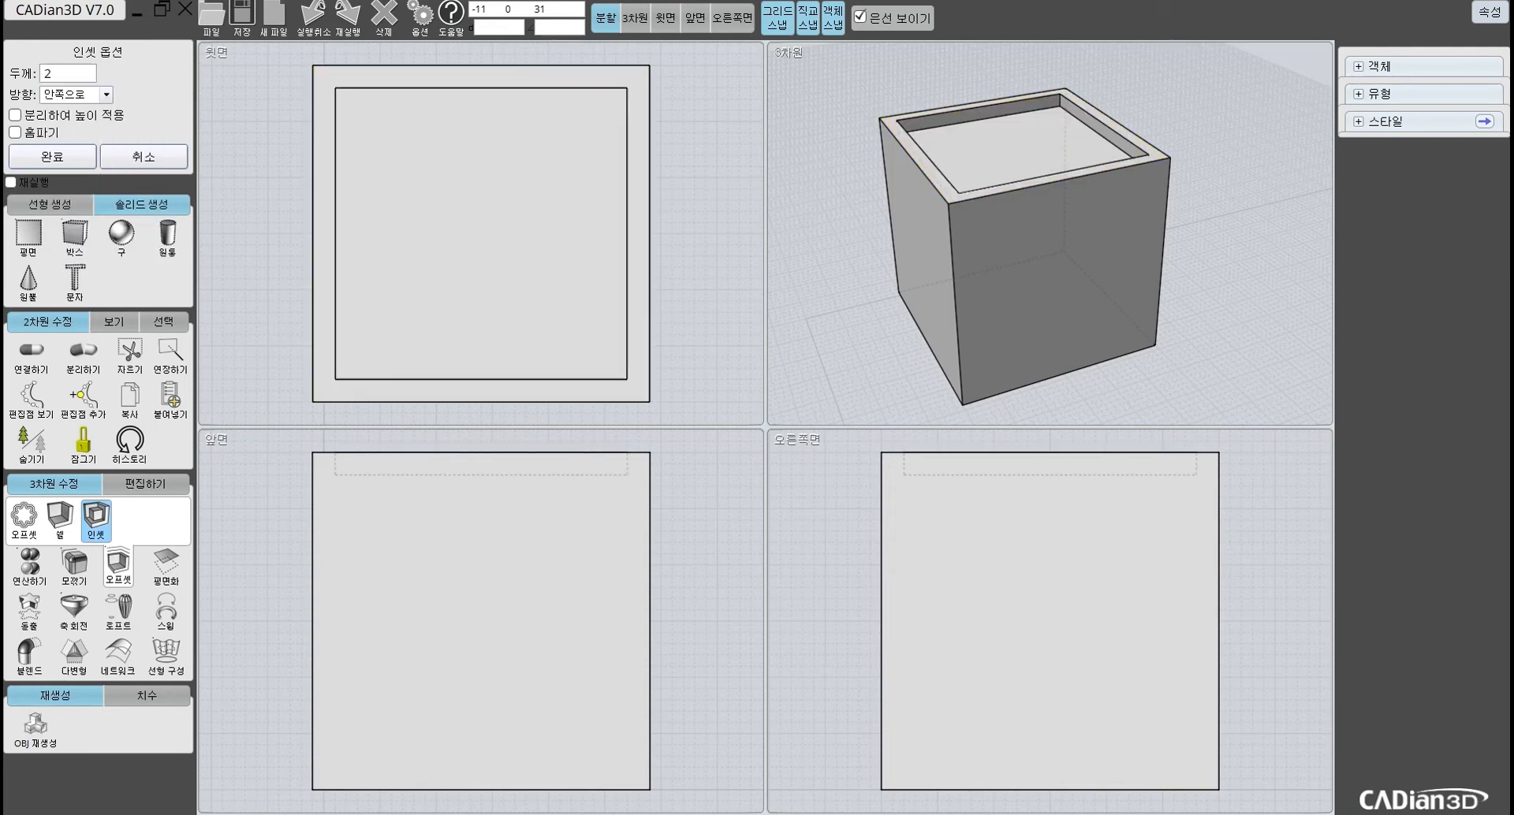
# Step: Examine the inset recess preview on the box's top face up close in the full 3D view
pyautogui.scroll(8, 1115, 159)
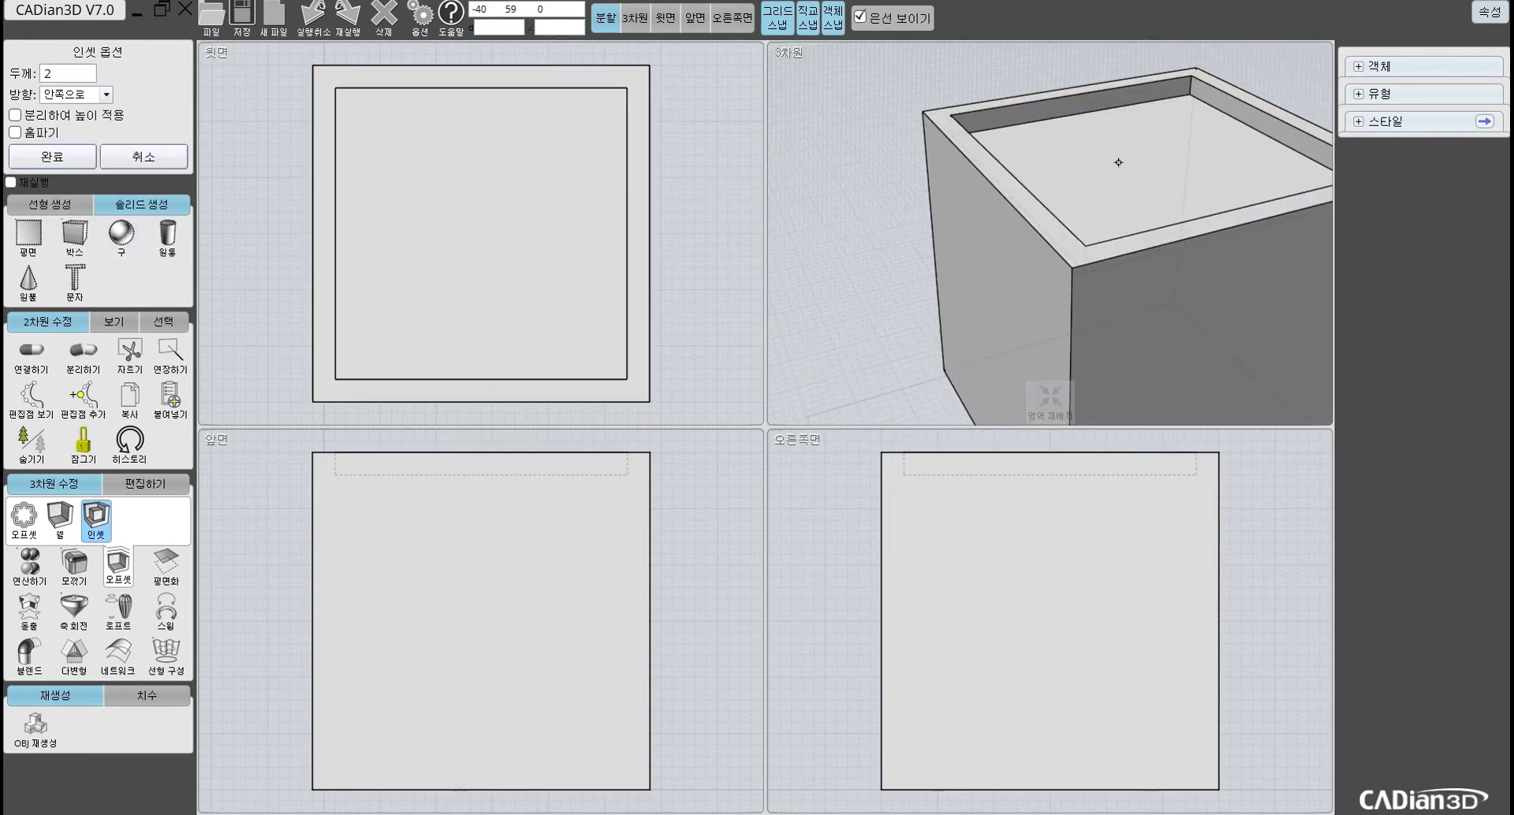
pyautogui.moveTo(1022, 121); pyautogui.dragTo(900, 43, button='middle')
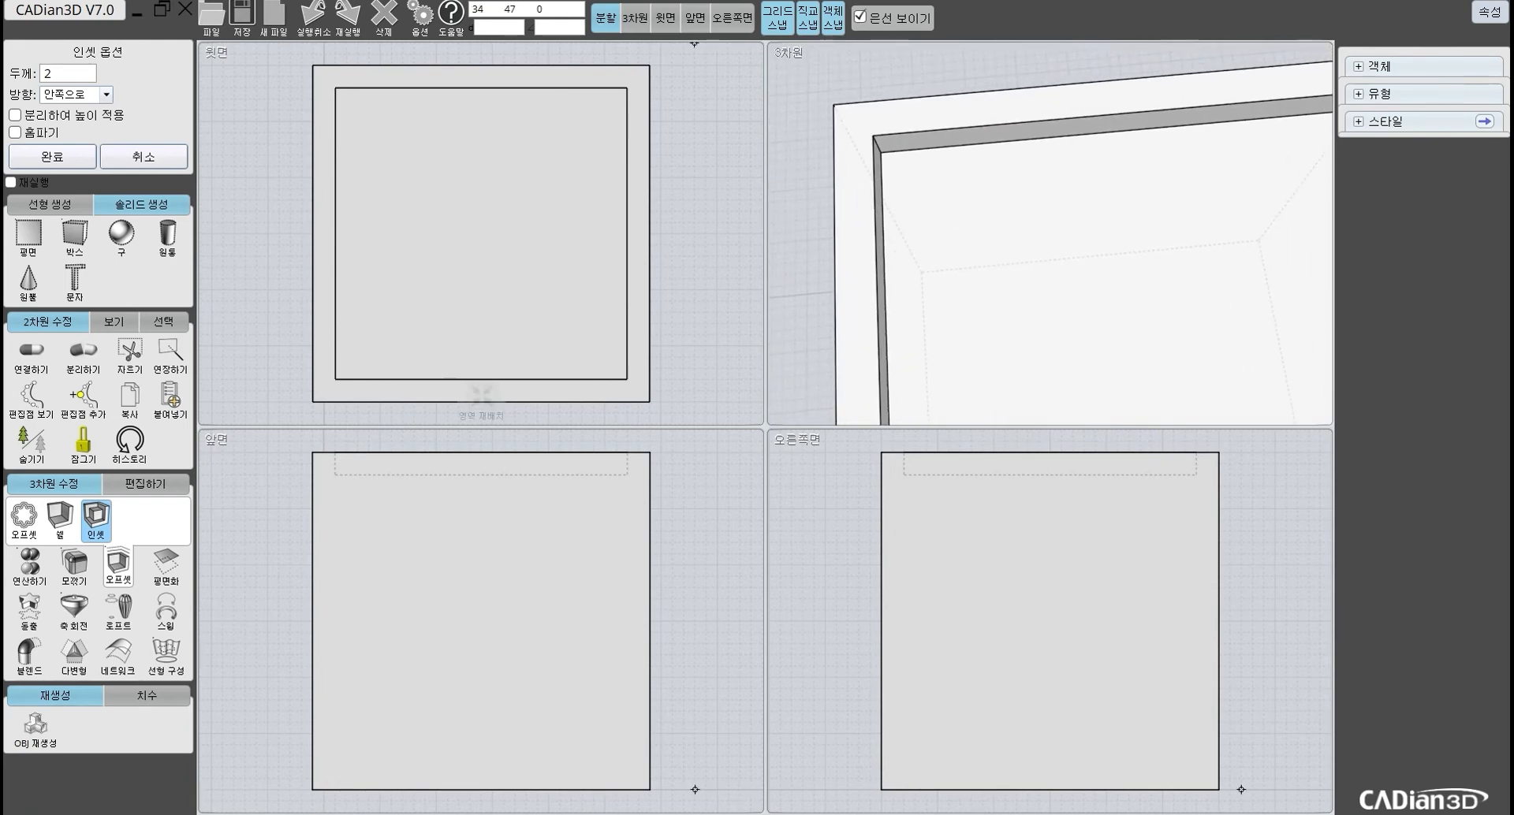
pyautogui.click(635, 17)
pyautogui.scroll(-5, 774, 169)
pyautogui.scroll(2, 718, 164)
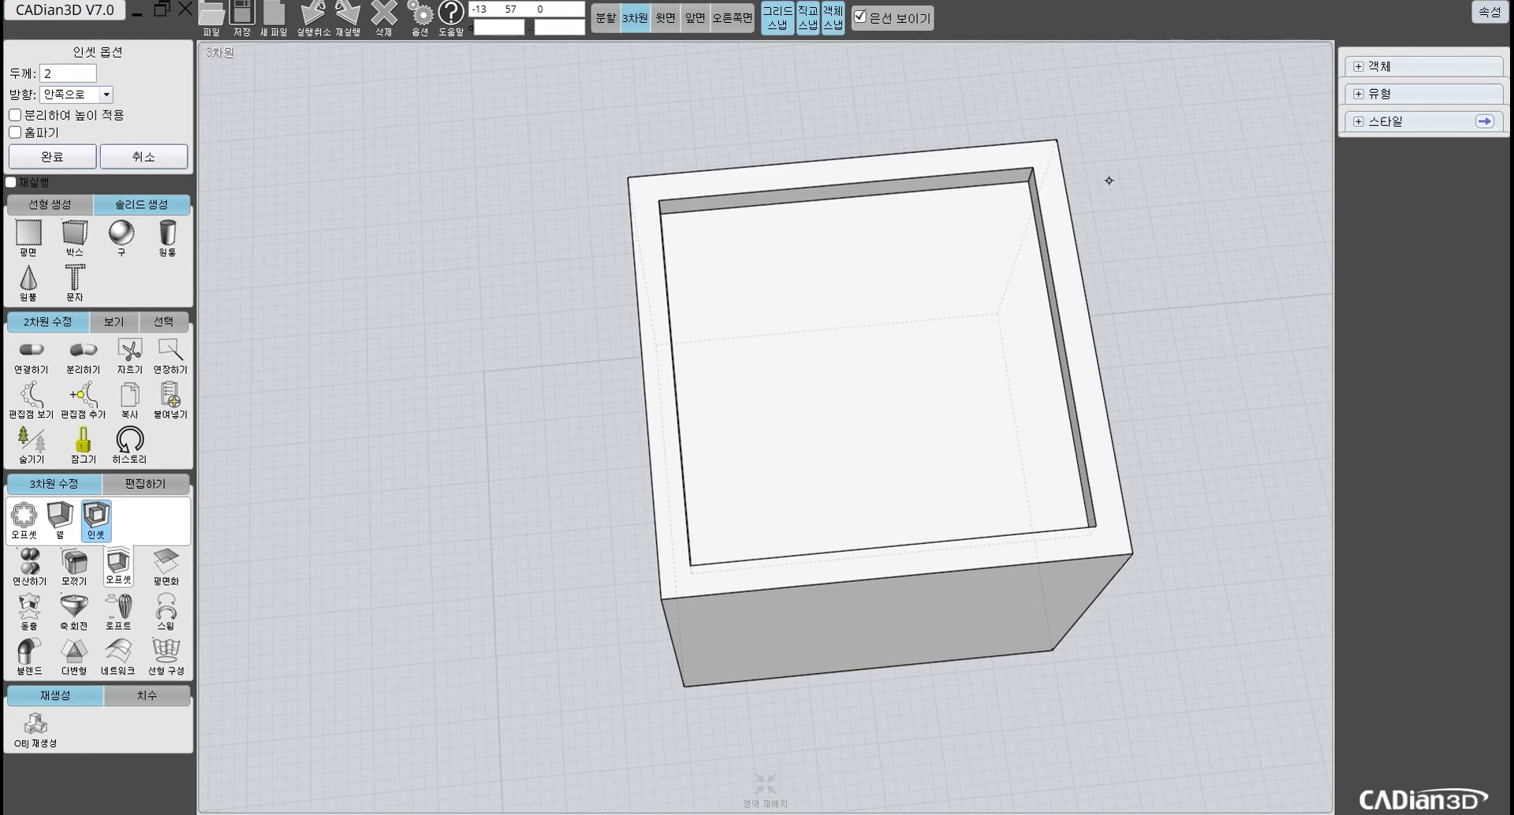
pyautogui.moveTo(1042, 519); pyautogui.dragTo(757, 232, button='middle')
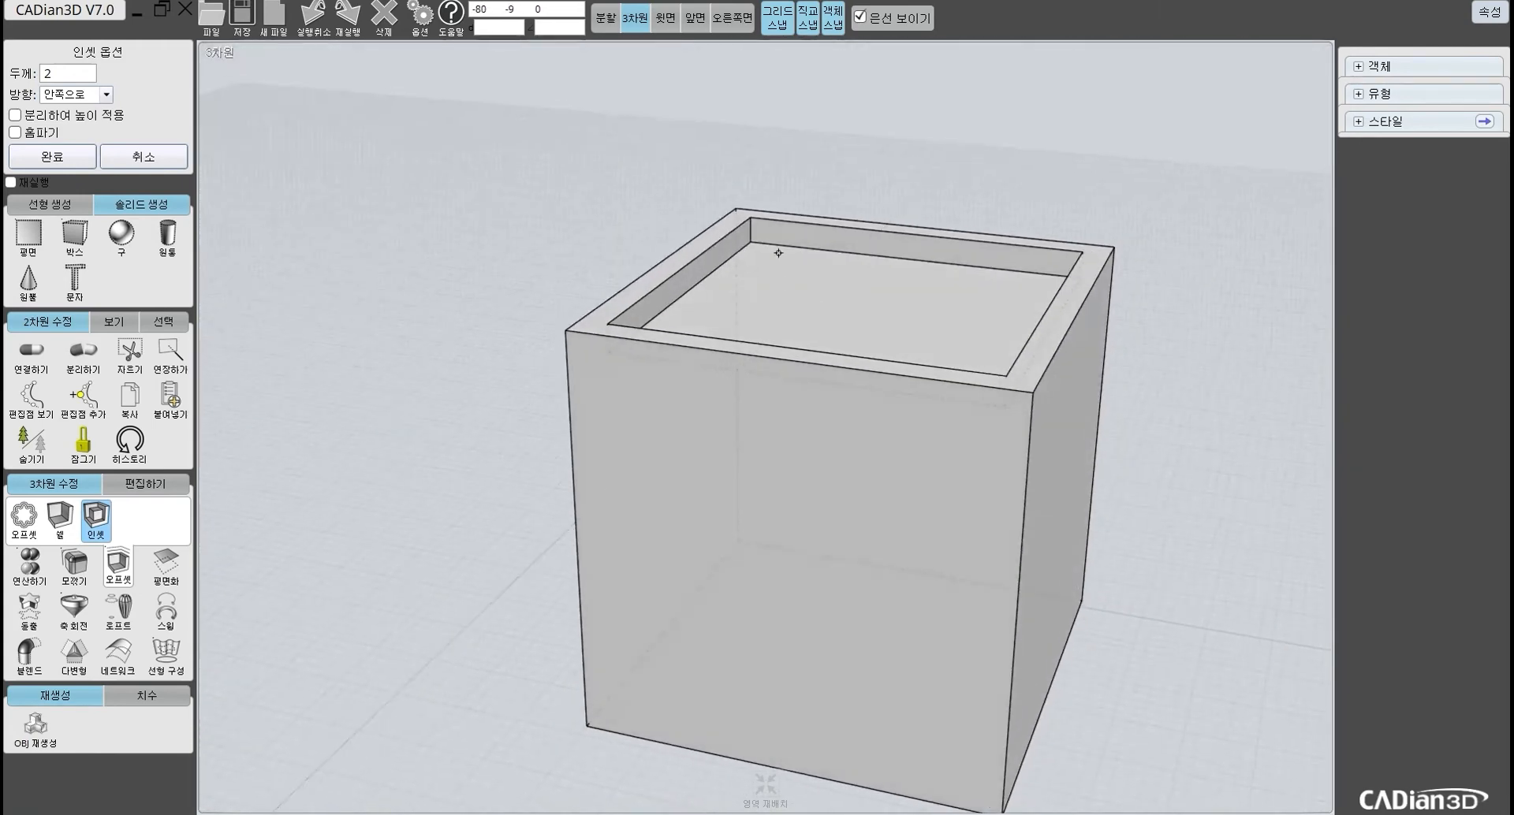
pyautogui.scroll(5, 755, 272)
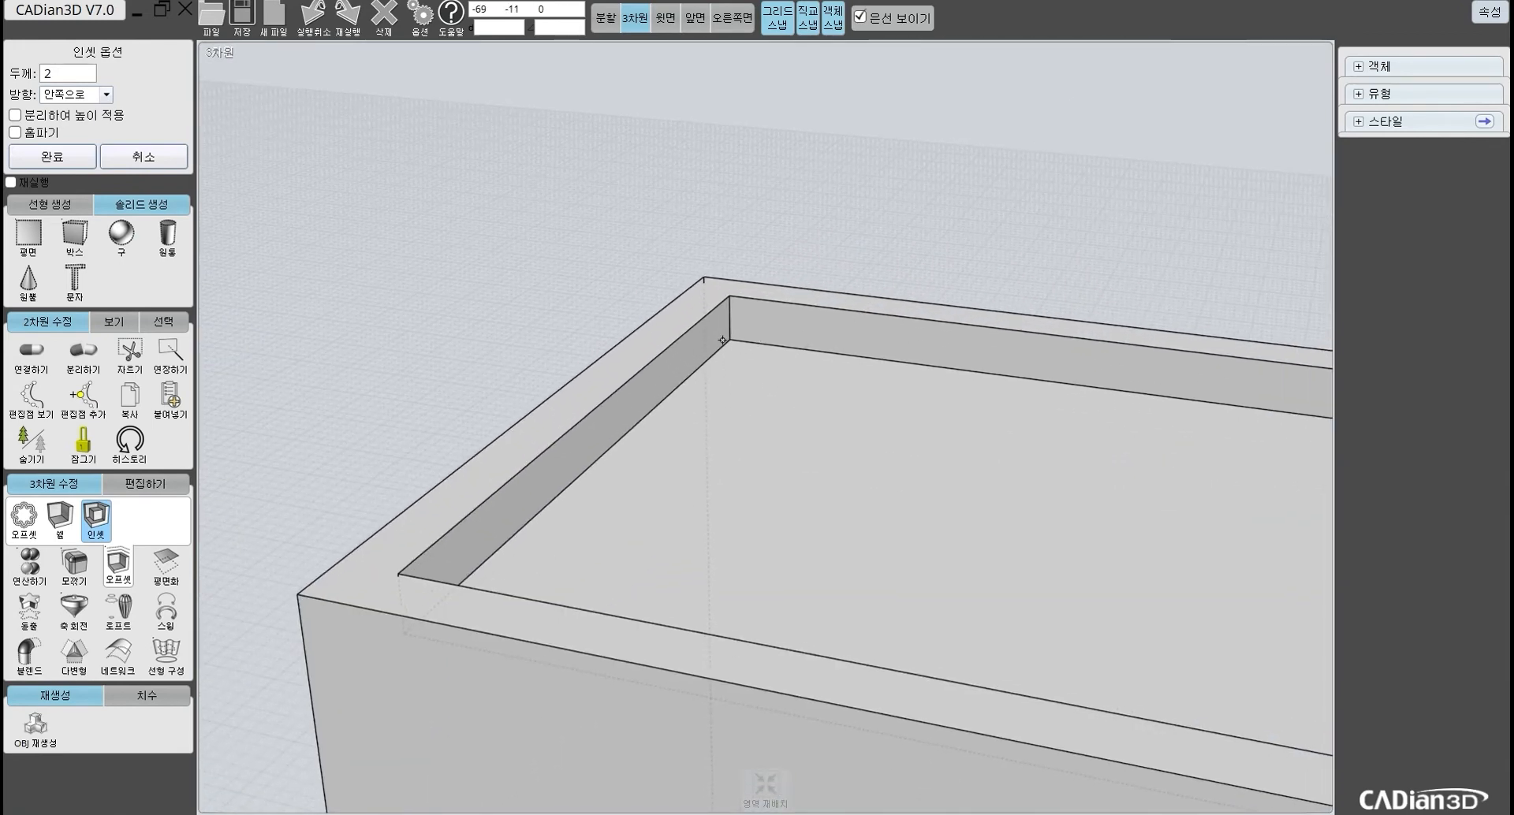
# Step: Change the inset direction on the box's top face to outward (바깥쪽으로) and inspect the raised shape
pyautogui.scroll(-5, 728, 324)
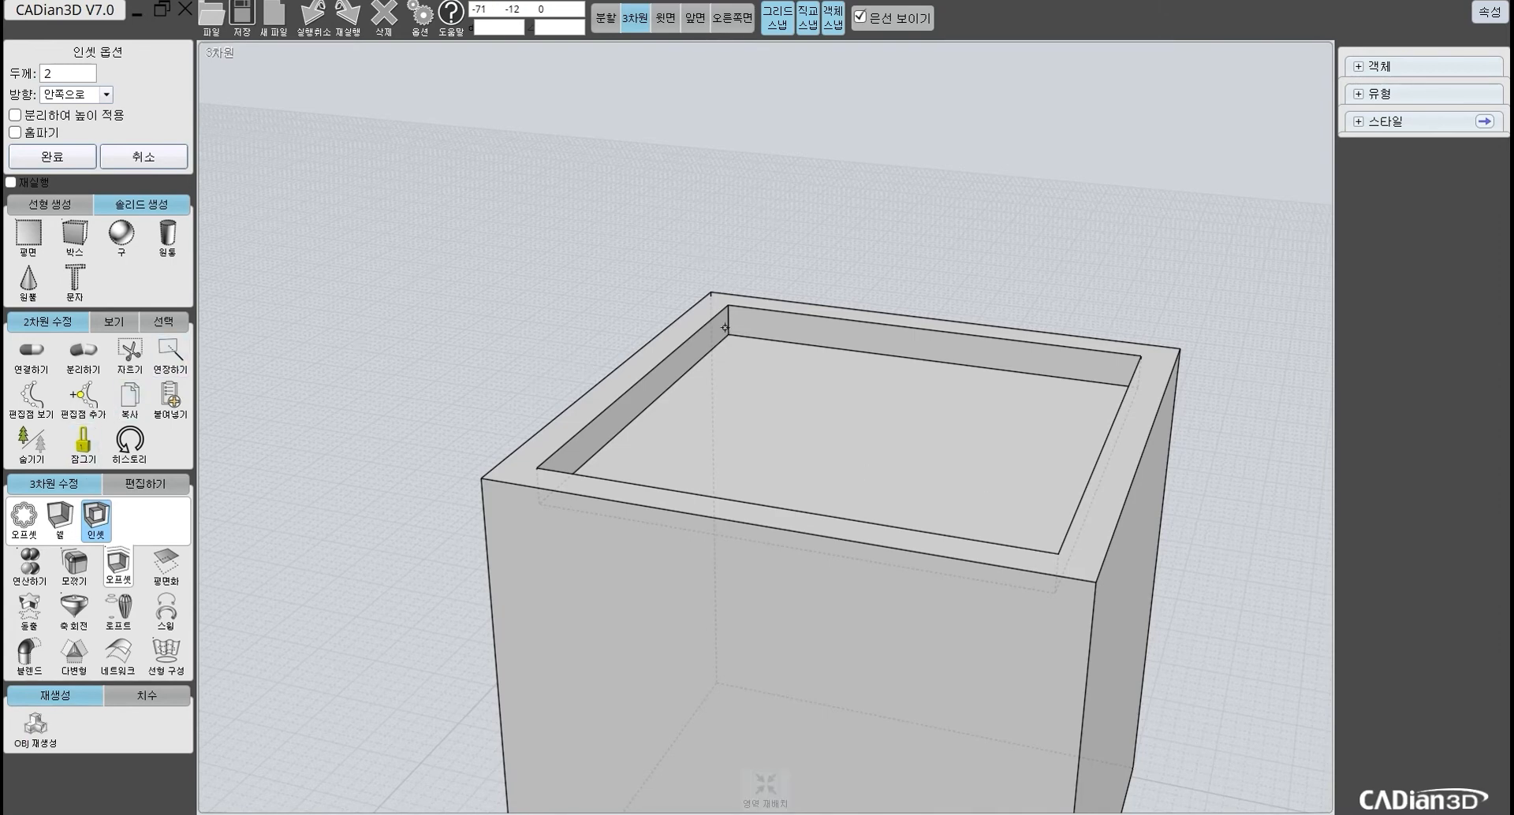
pyautogui.moveTo(720, 306); pyautogui.dragTo(776, 359, button='right')
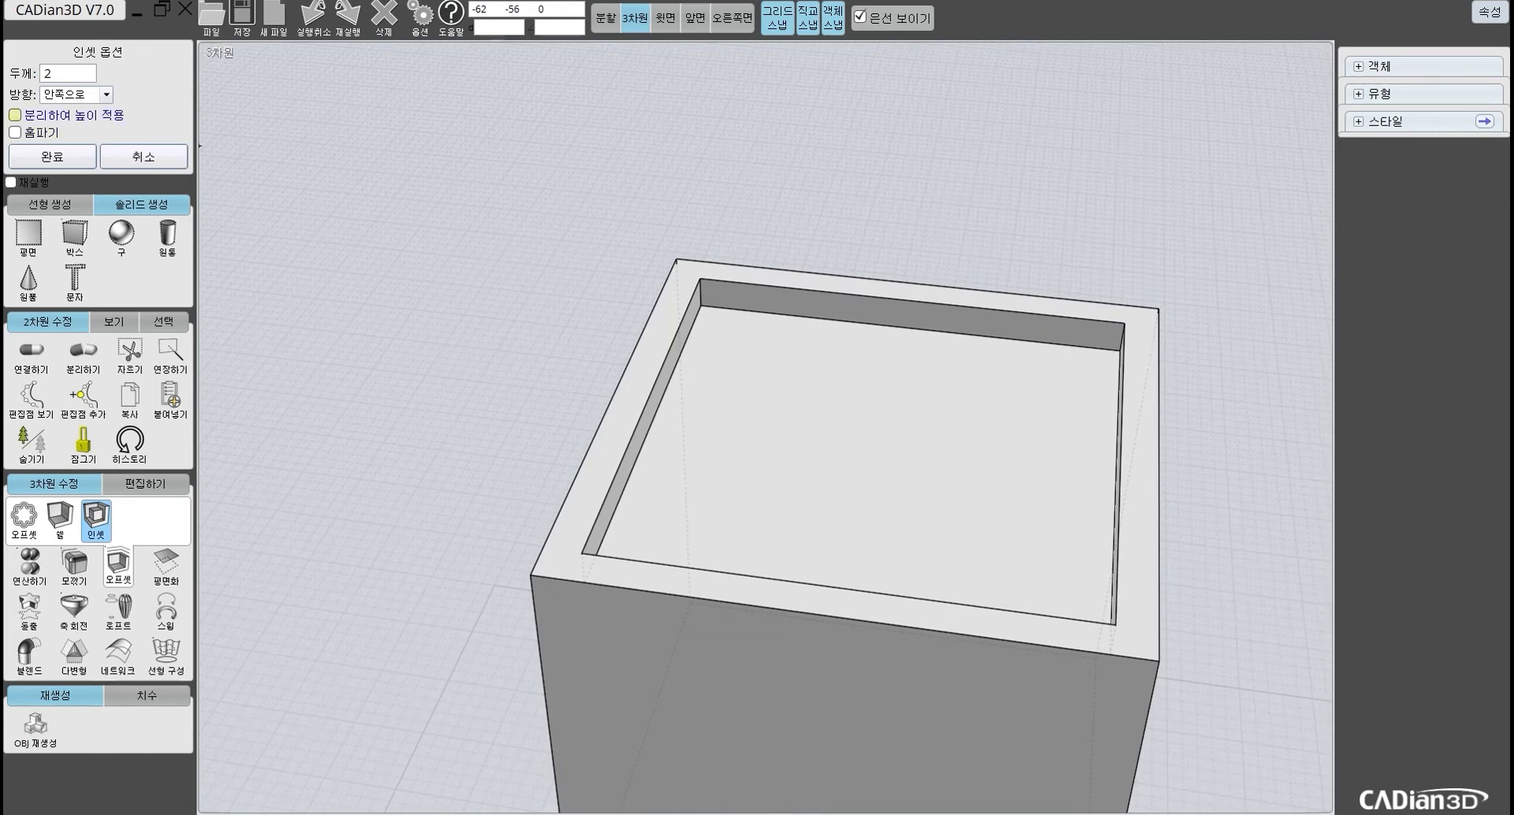
pyautogui.click(105, 95)
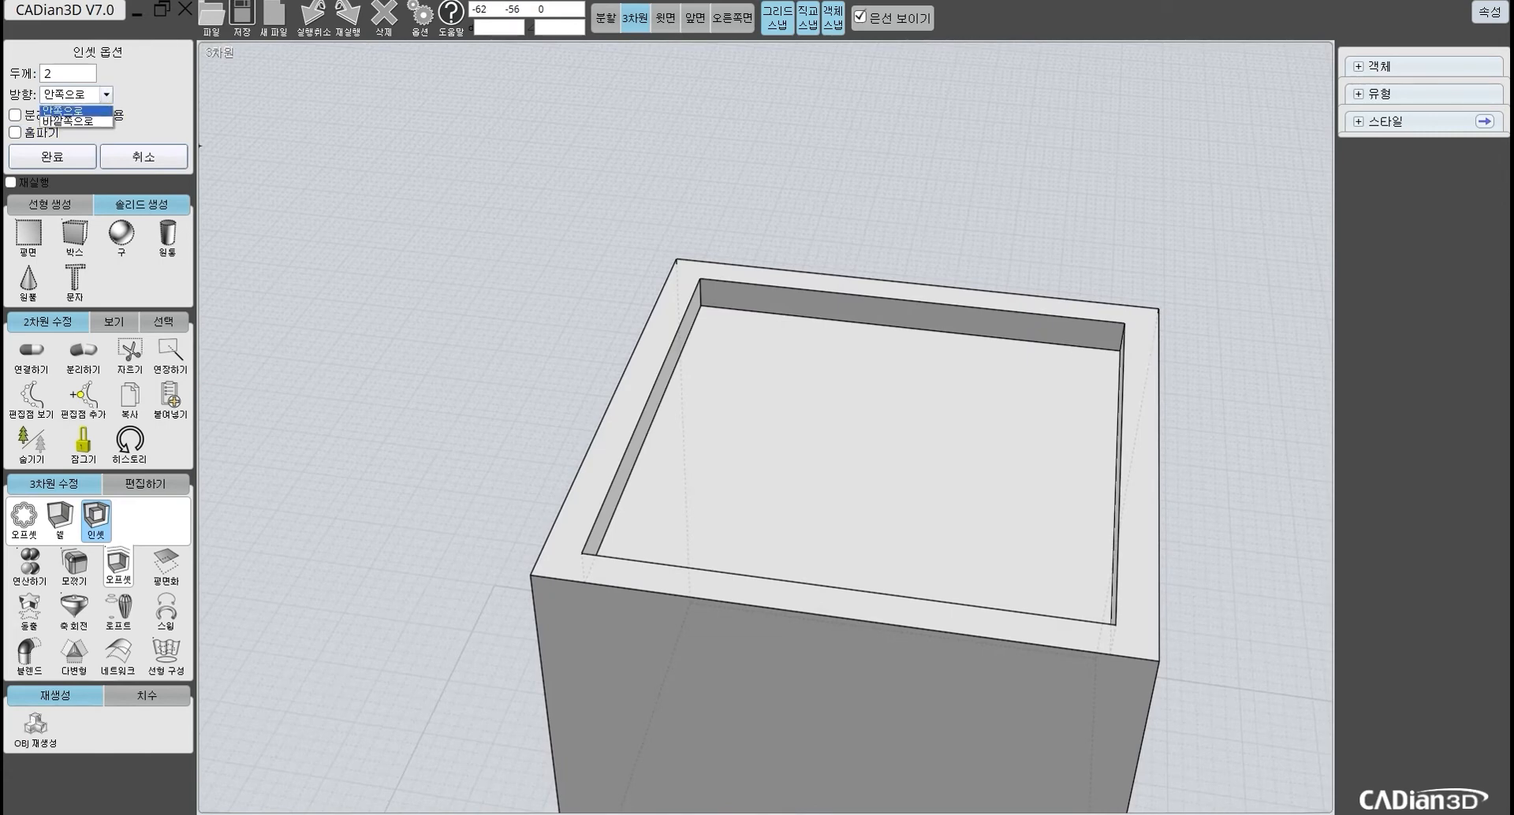
pyautogui.click(63, 111)
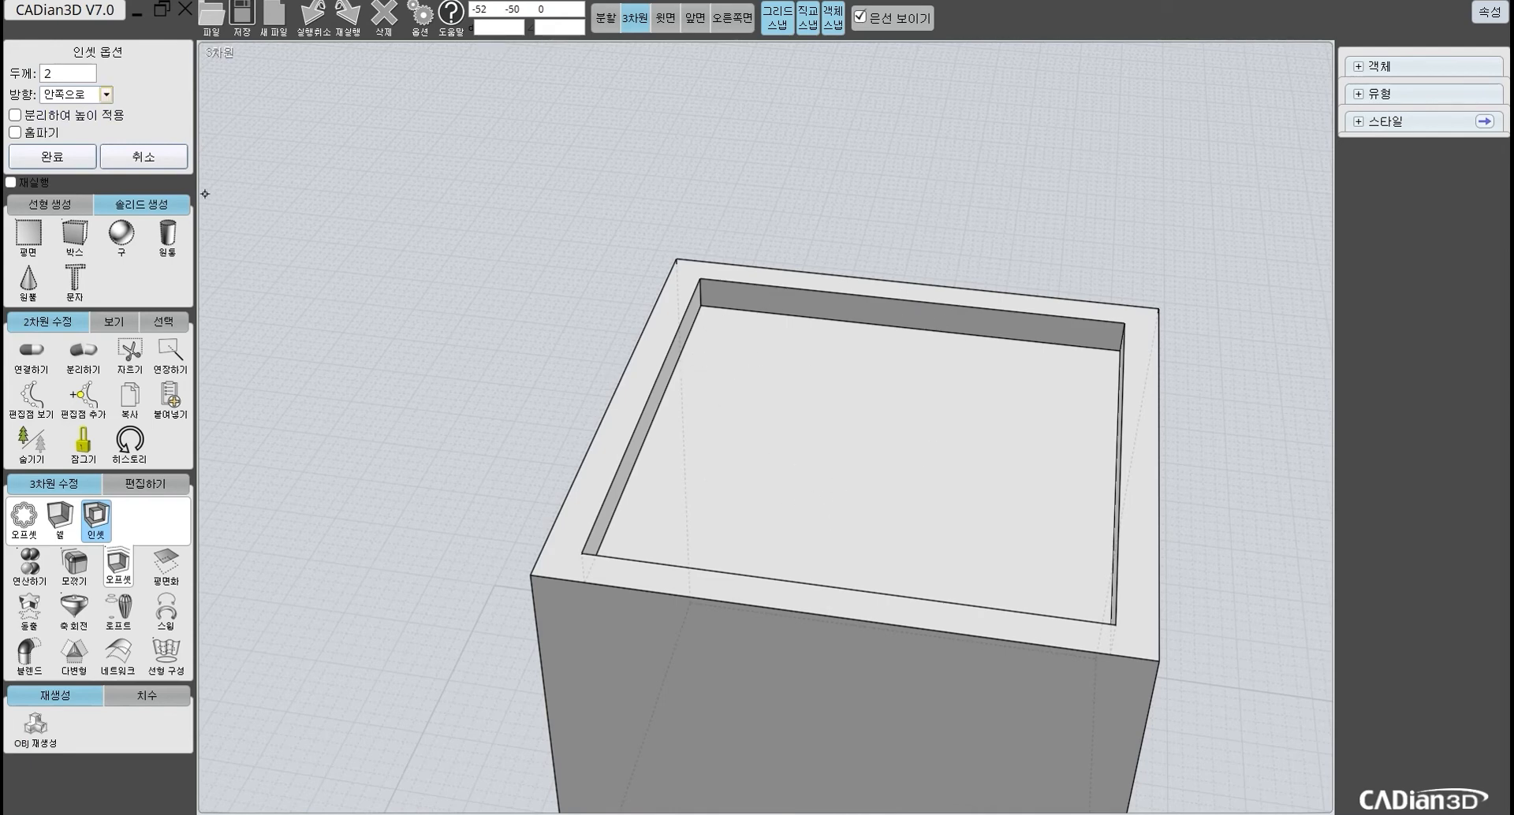
pyautogui.click(105, 94)
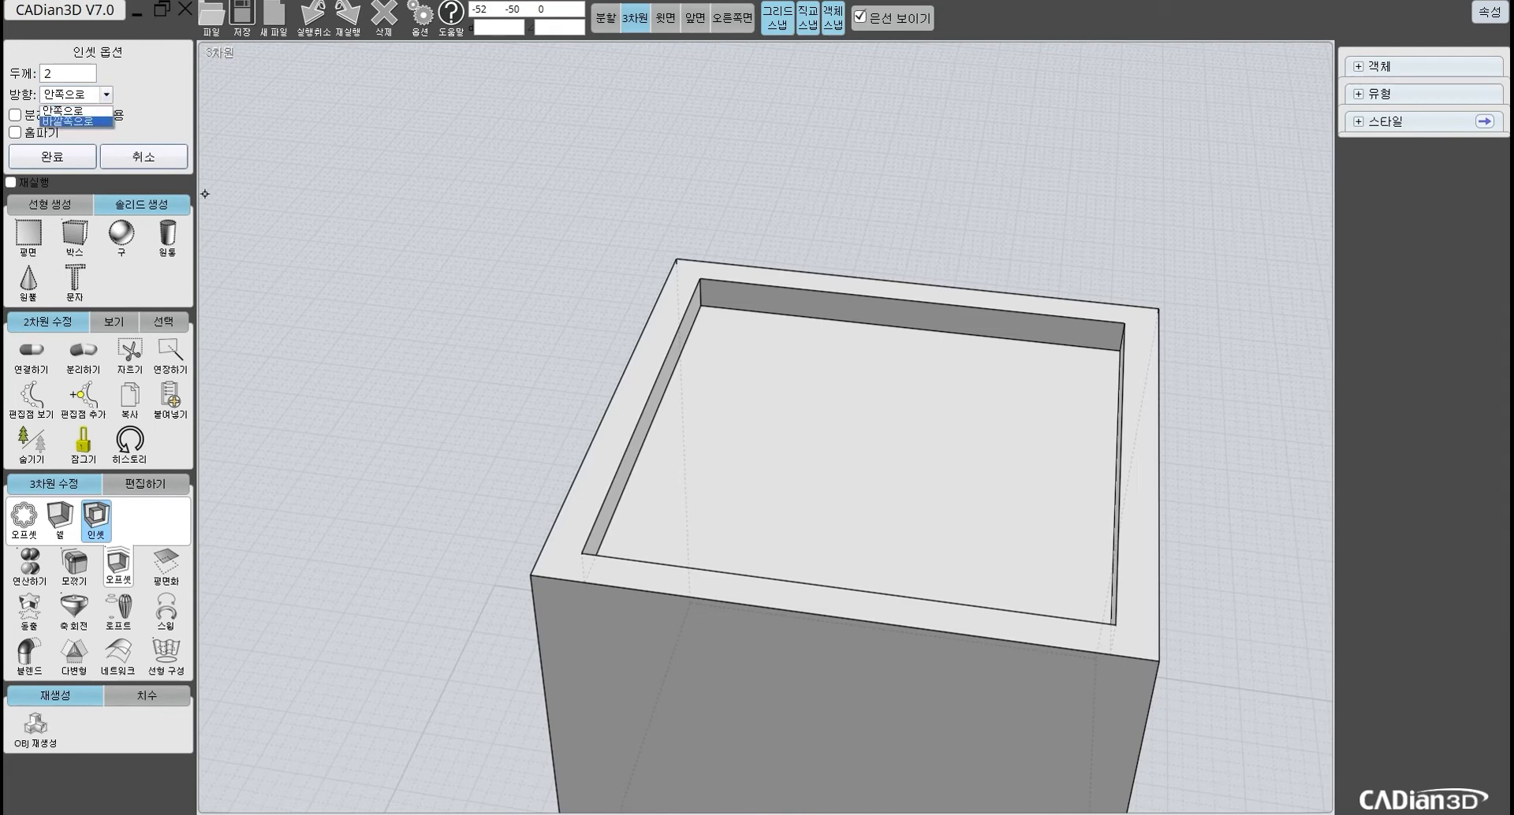
pyautogui.click(75, 120)
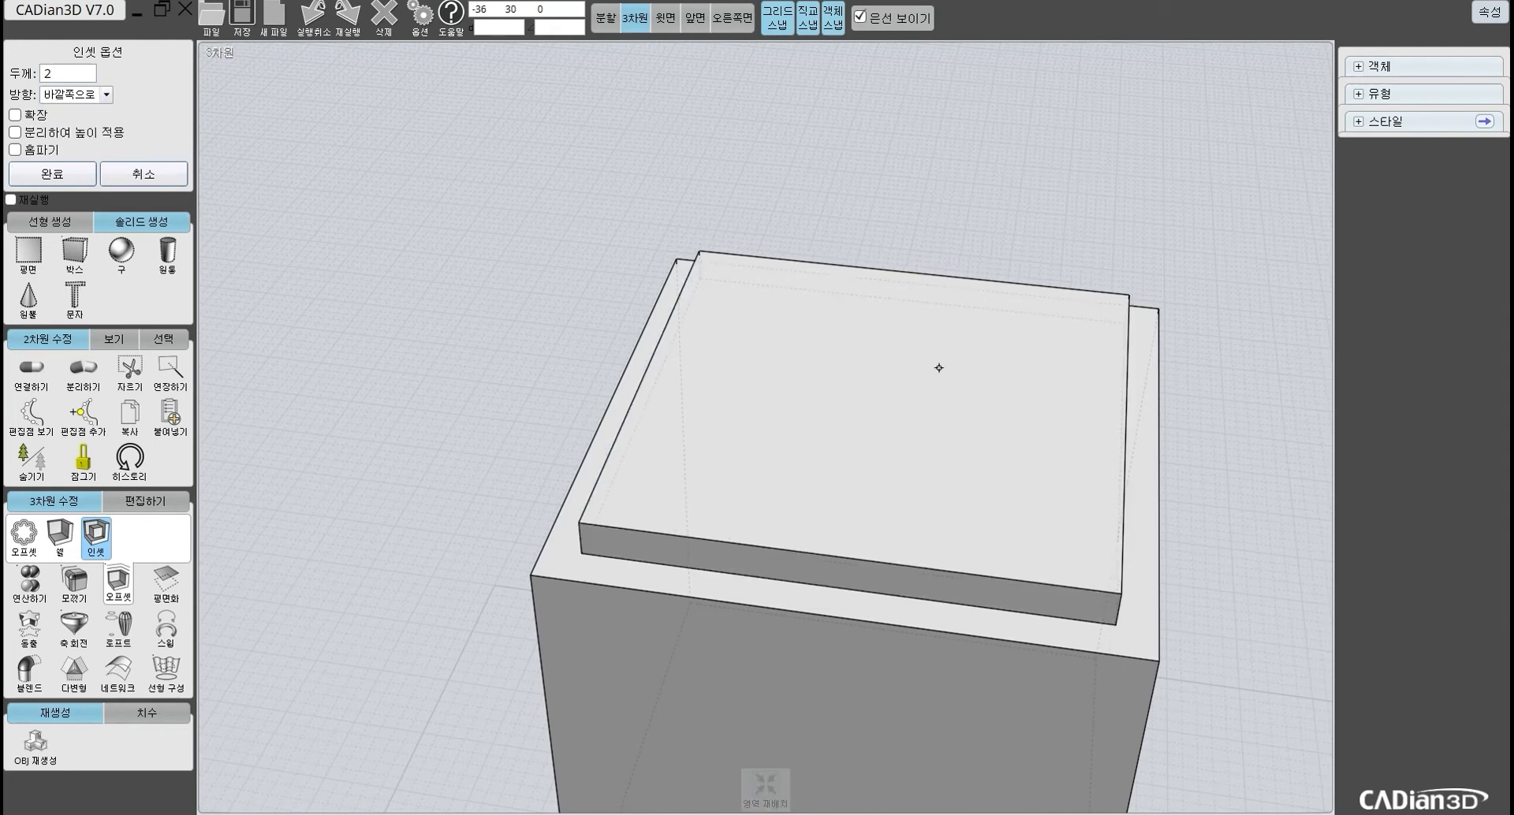
pyautogui.scroll(3, 934, 371)
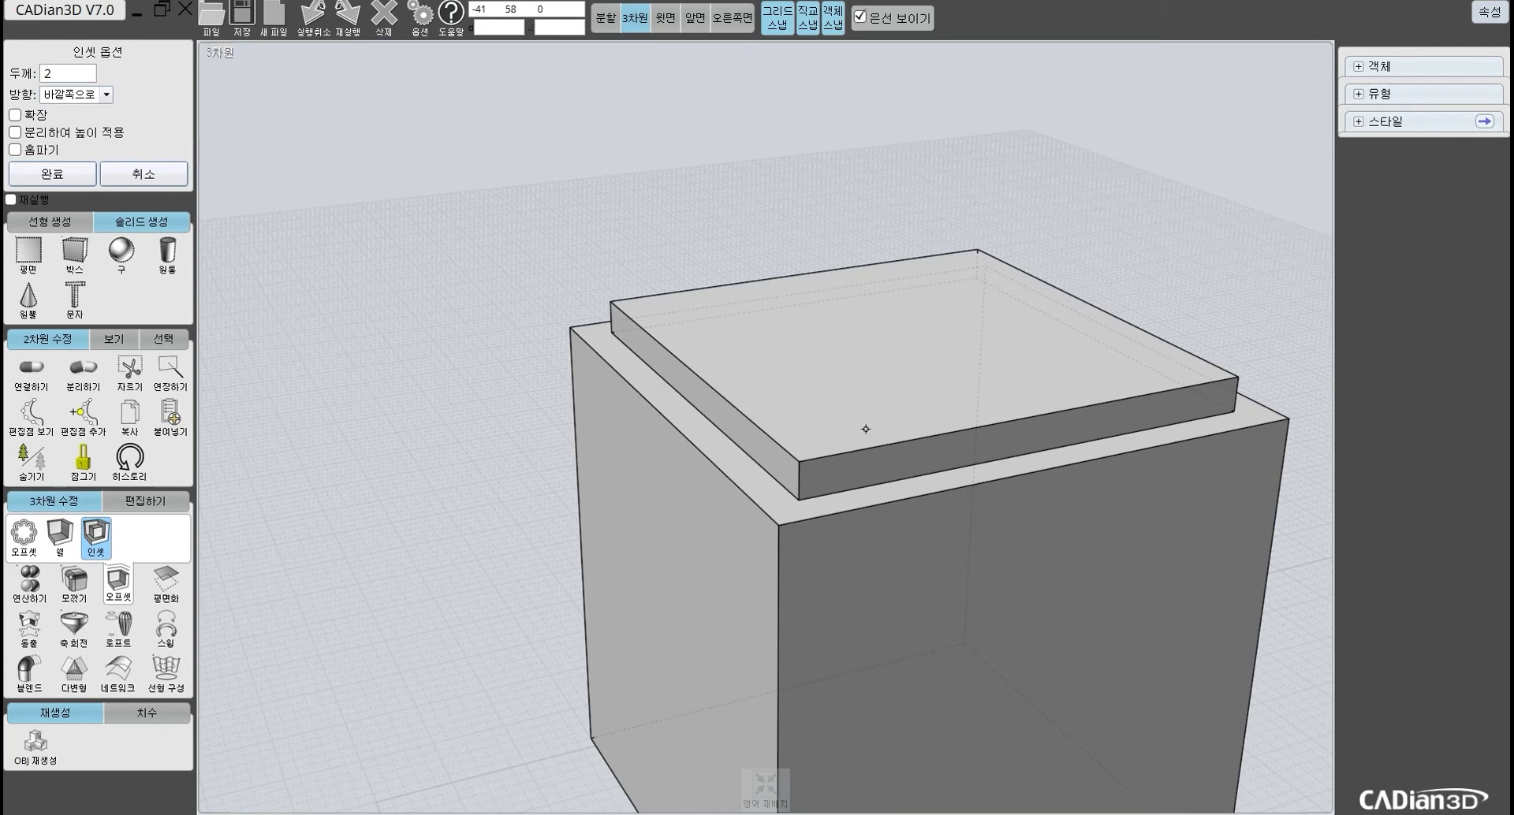
pyautogui.scroll(2, 903, 409)
pyautogui.scroll(2, 935, 408)
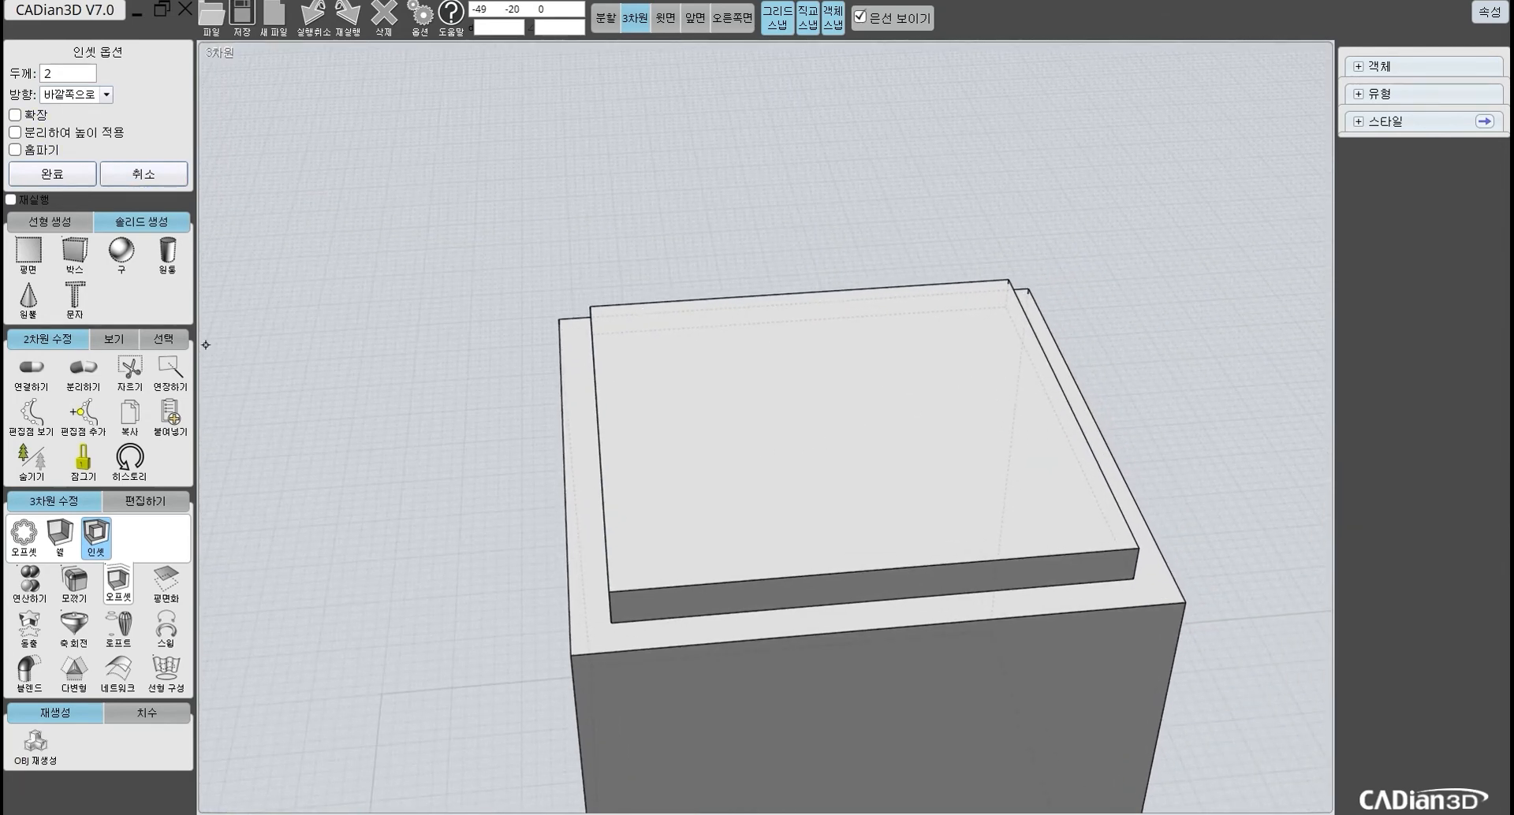
# Step: Enable the groove option (홈파기) for the outward inset and set the groove width to 2
pyautogui.click(14, 149)
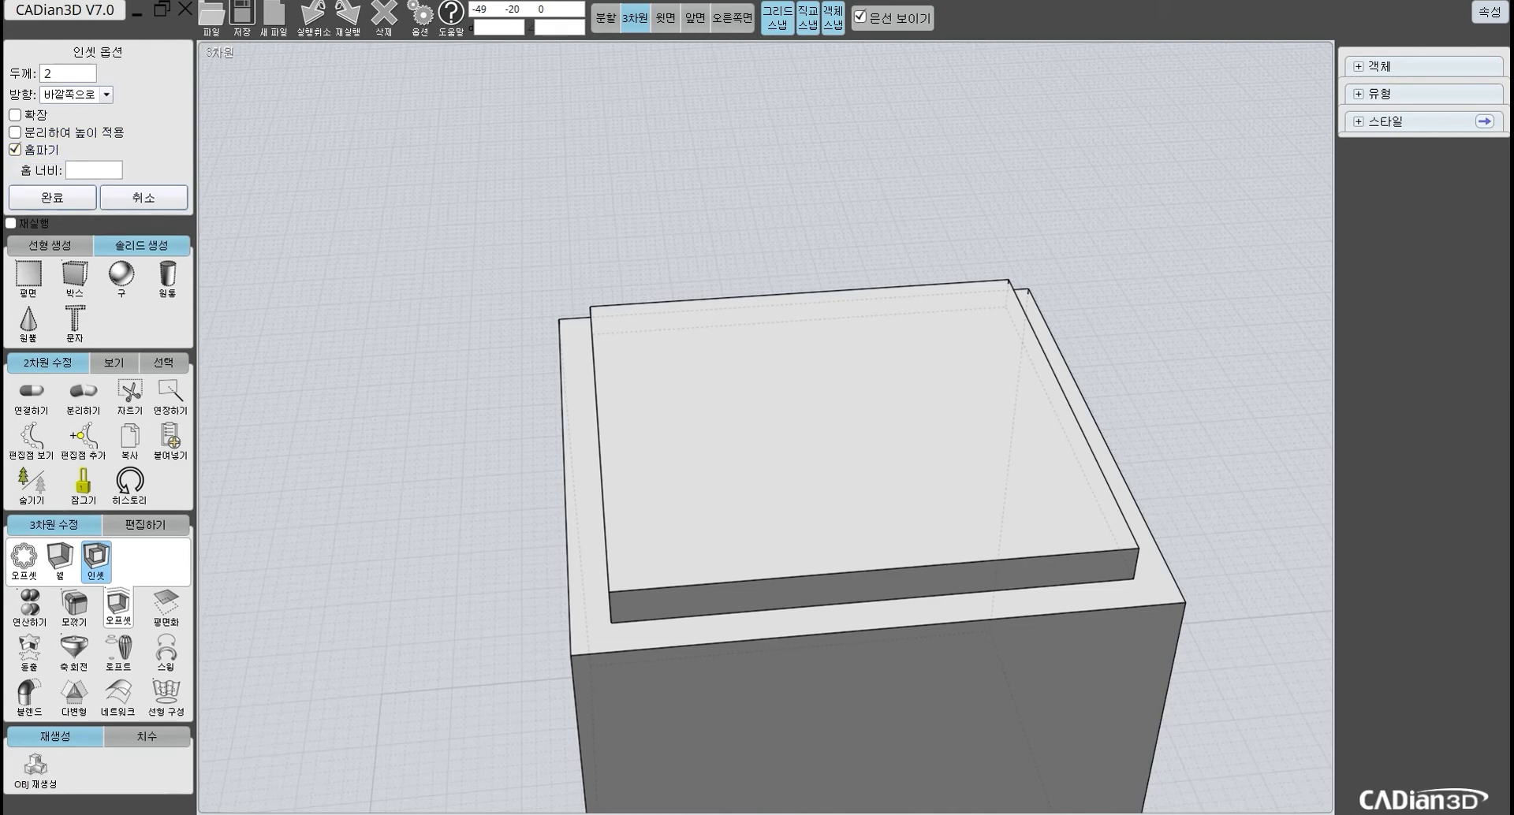
pyautogui.click(93, 170)
pyautogui.click(131, 278)
pyautogui.click(151, 337)
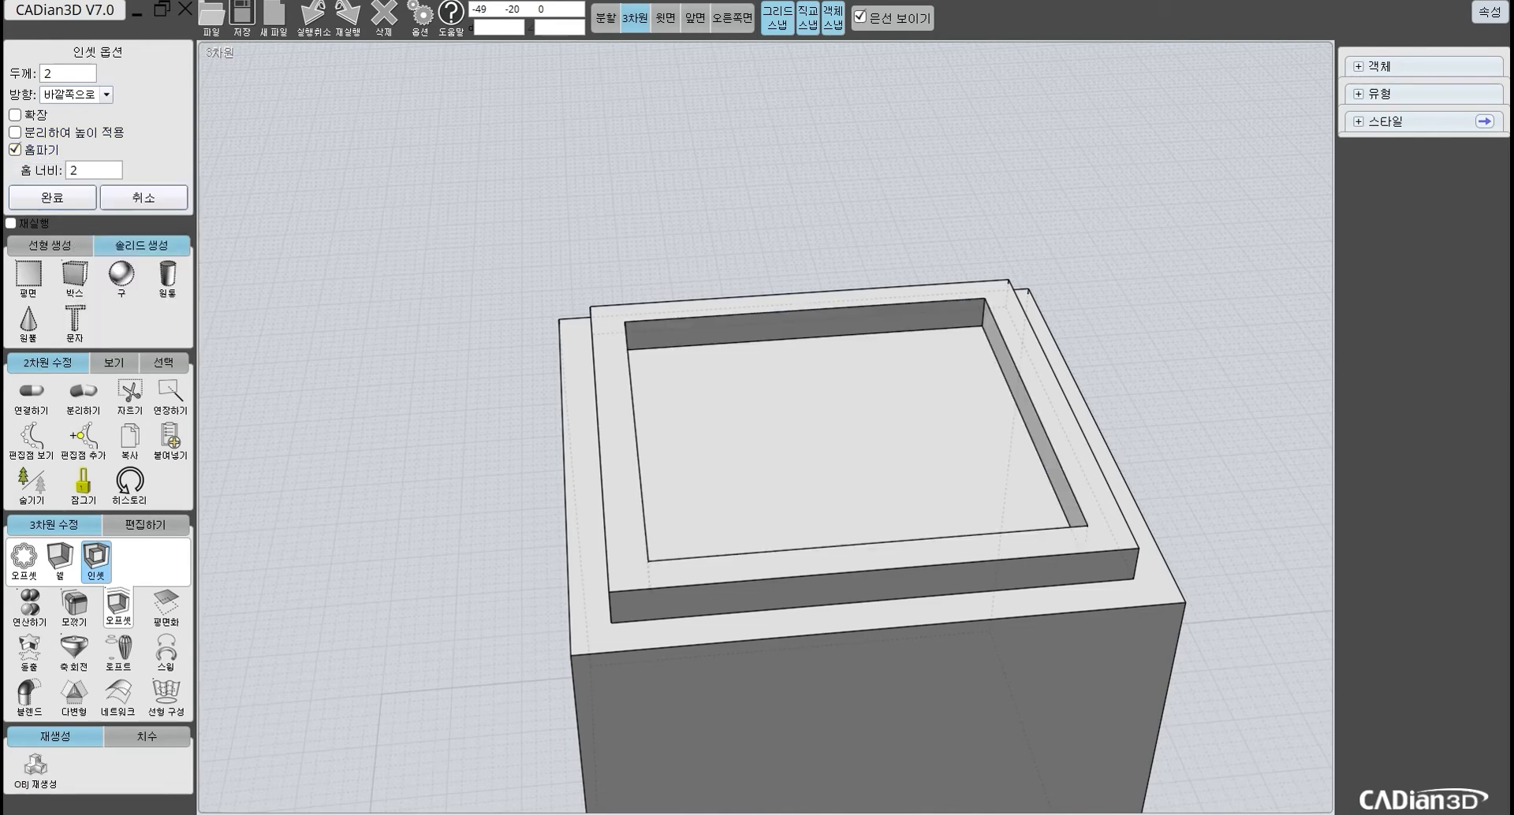
pyautogui.moveTo(710, 473); pyautogui.dragTo(718, 440, button='right')
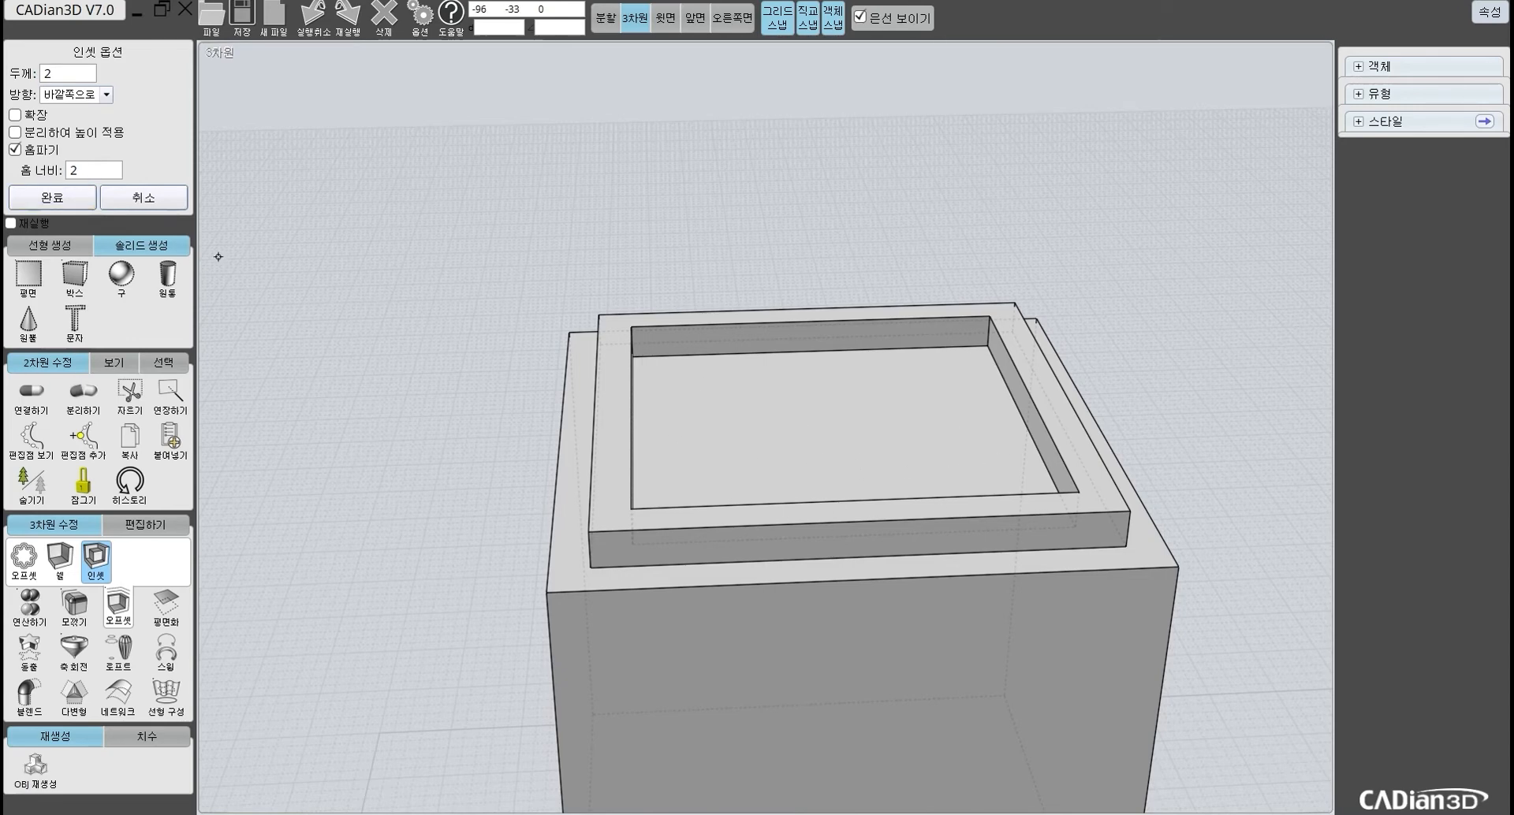
# Step: Set the inset's groove width to 5, inspect the result from several angles, and cancel the inset
pyautogui.click(93, 170)
pyautogui.click(151, 336)
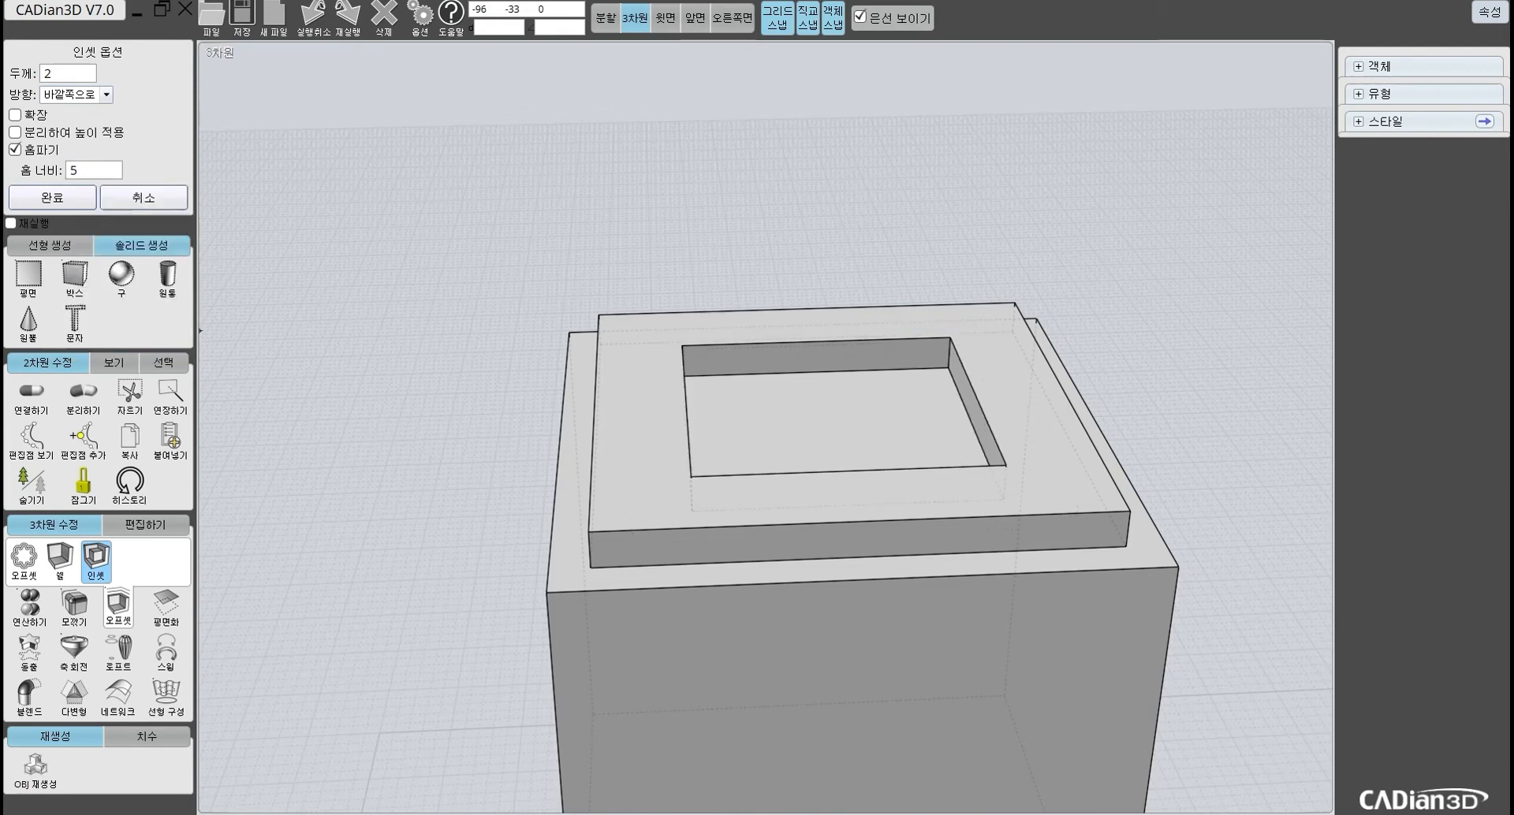
pyautogui.moveTo(957, 394); pyautogui.dragTo(915, 382, button='right')
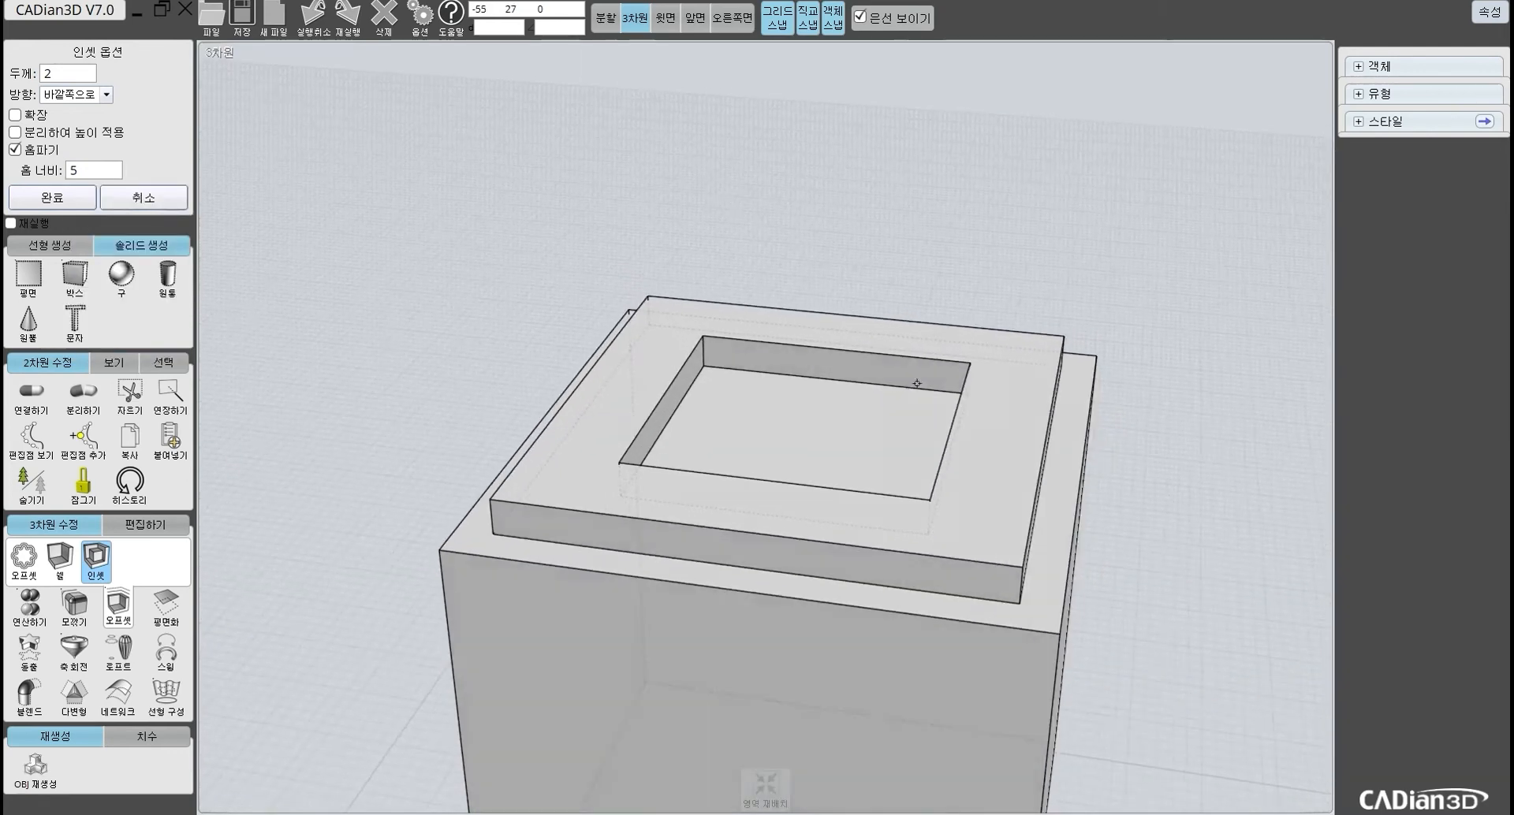
pyautogui.moveTo(725, 348); pyautogui.dragTo(1139, 398, button='right')
pyautogui.moveTo(977, 378); pyautogui.dragTo(878, 239, button='right')
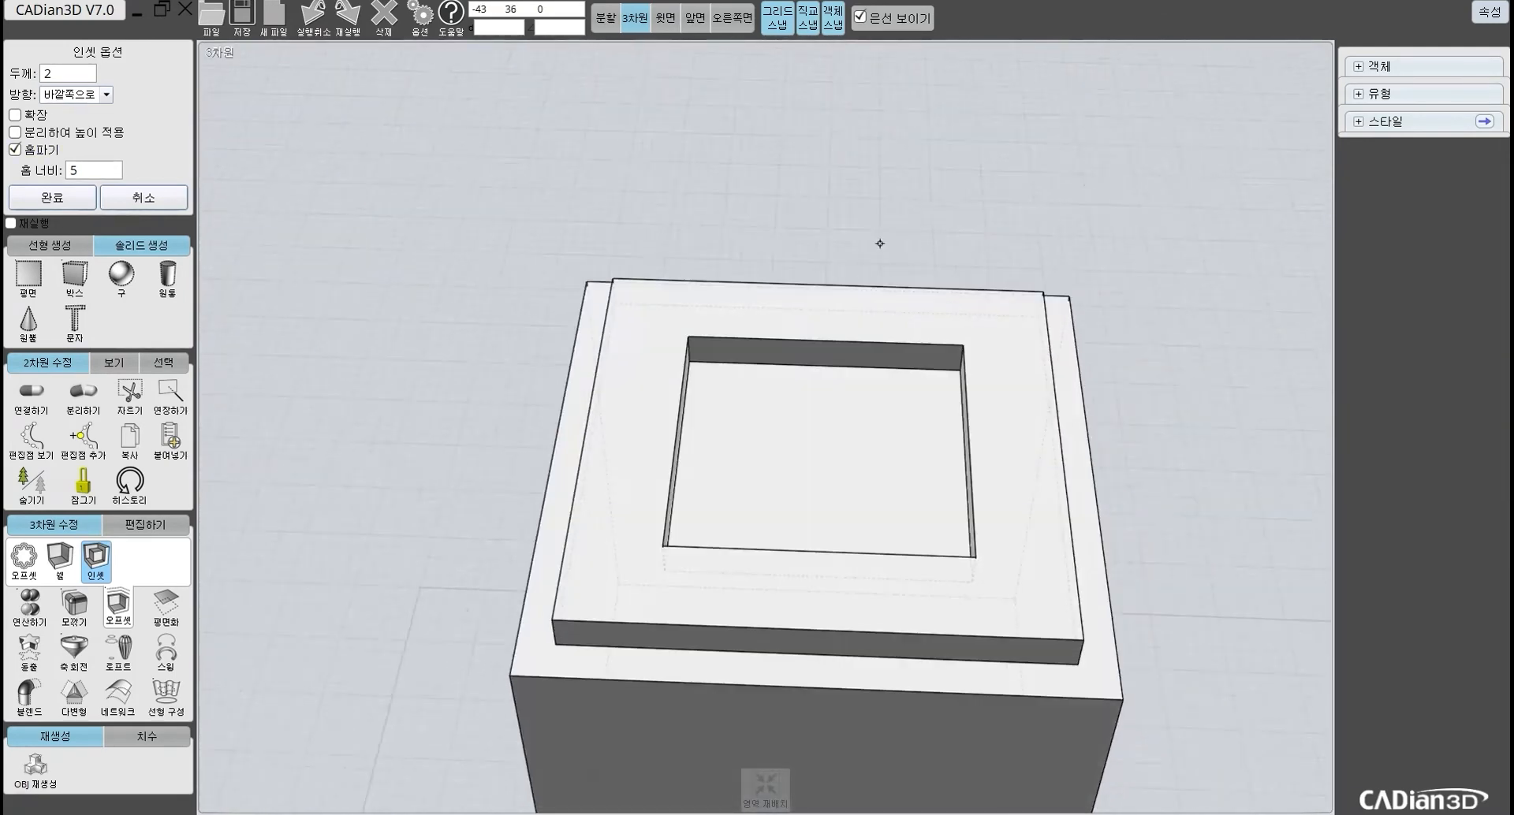
pyautogui.click(144, 197)
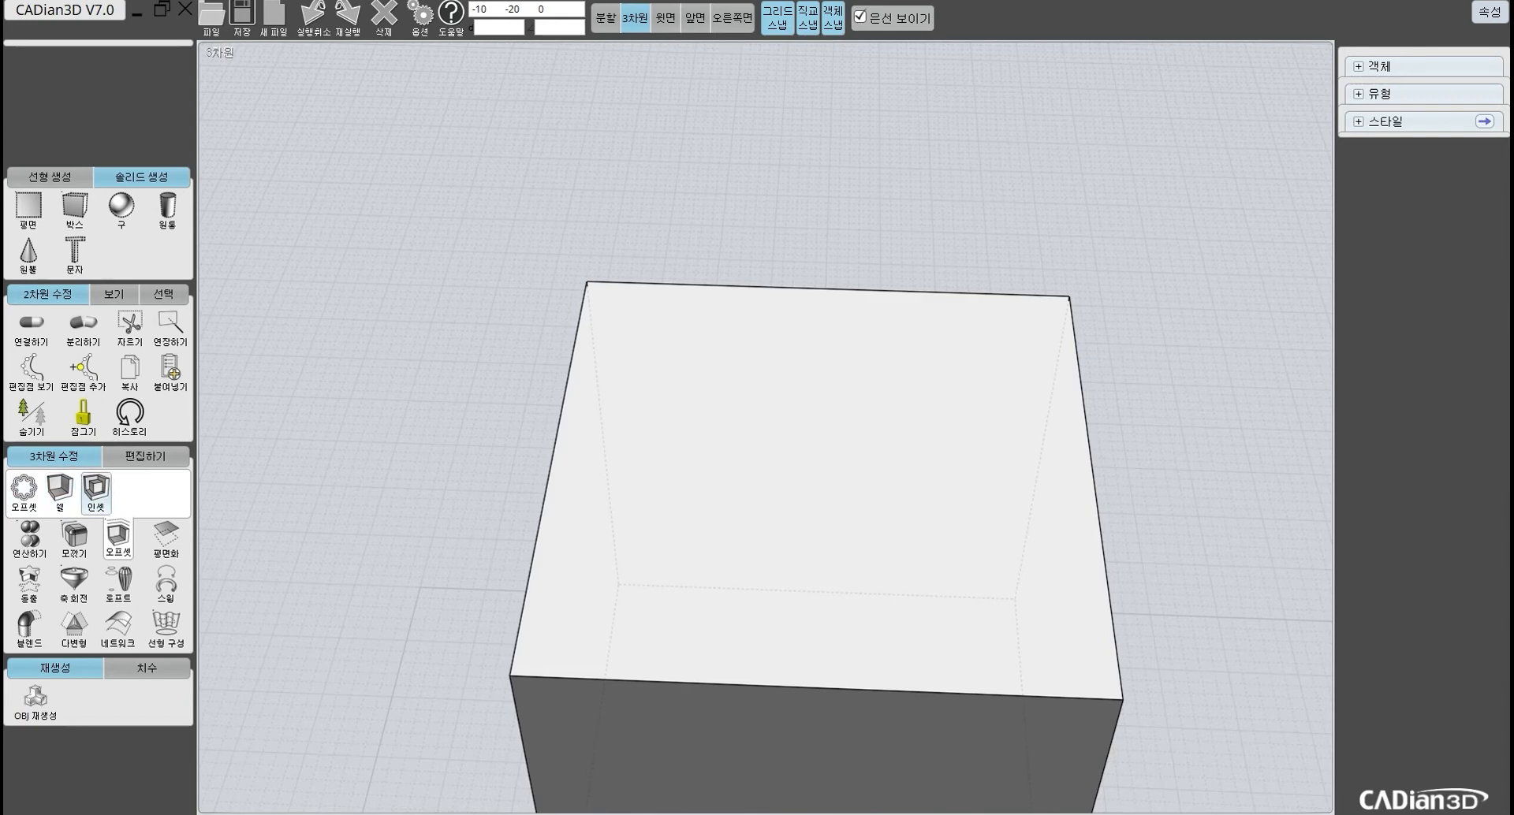
pyautogui.click(96, 490)
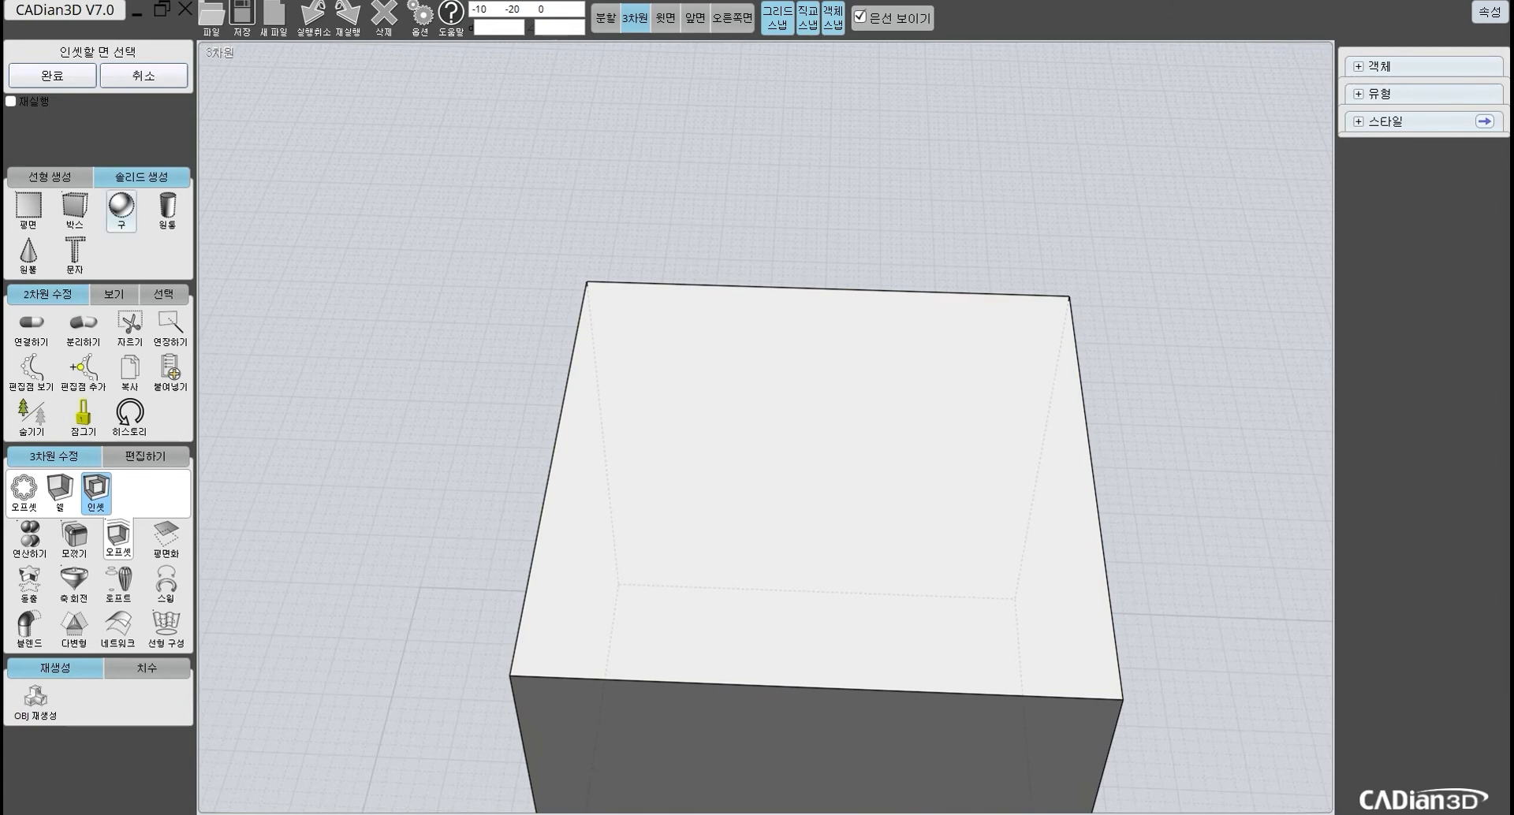
pyautogui.click(51, 177)
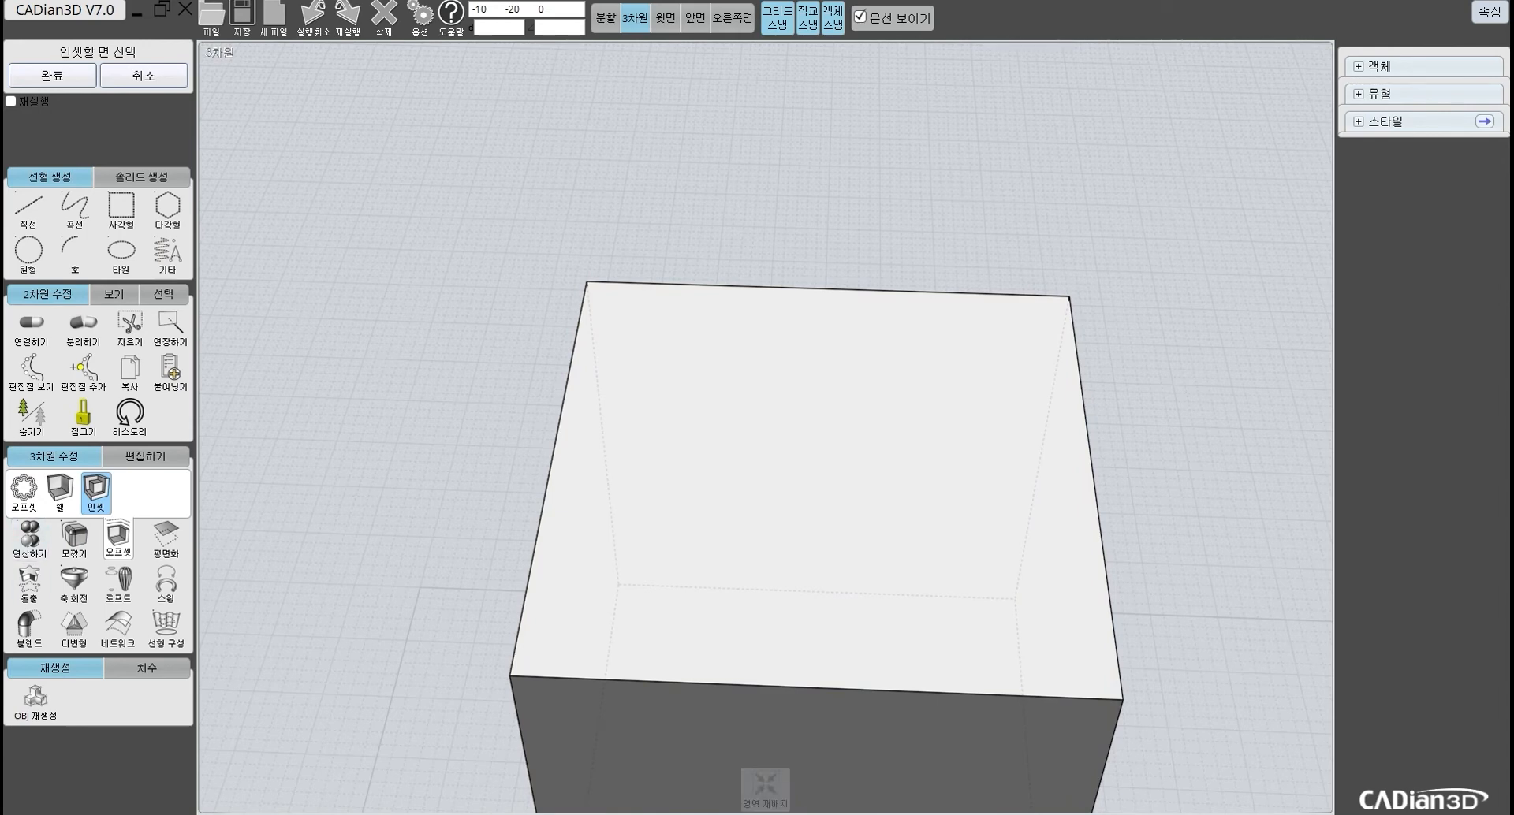
pyautogui.press('Escape')
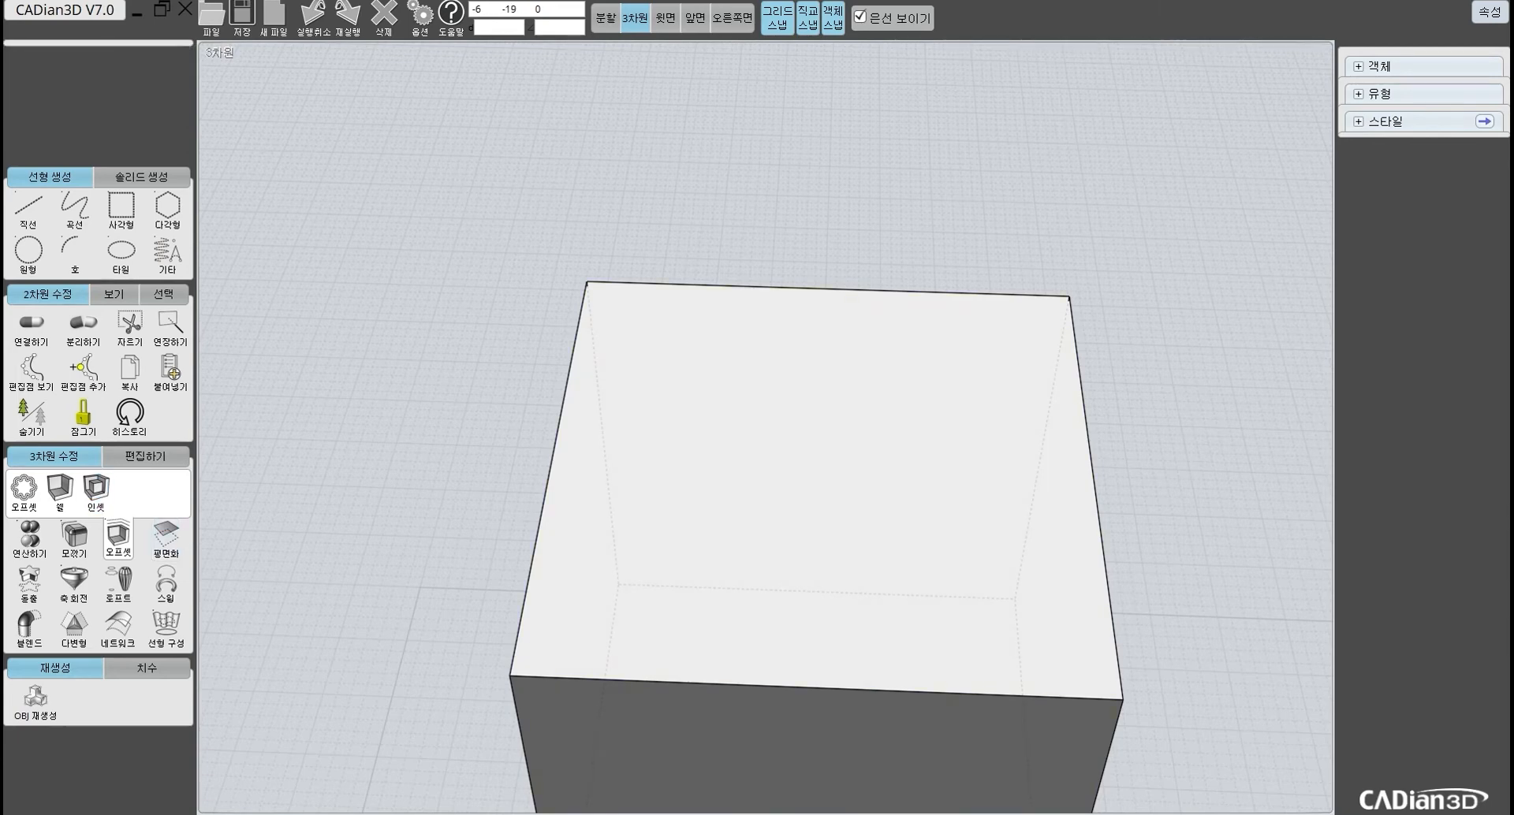
# Step: Delete the solid box and show only the top view (윗면) of the empty workspace
pyautogui.scroll(-2, 574, 283)
pyautogui.hotkey('ctrl', 'a')
pyautogui.press('Delete')
pyautogui.click(605, 18)
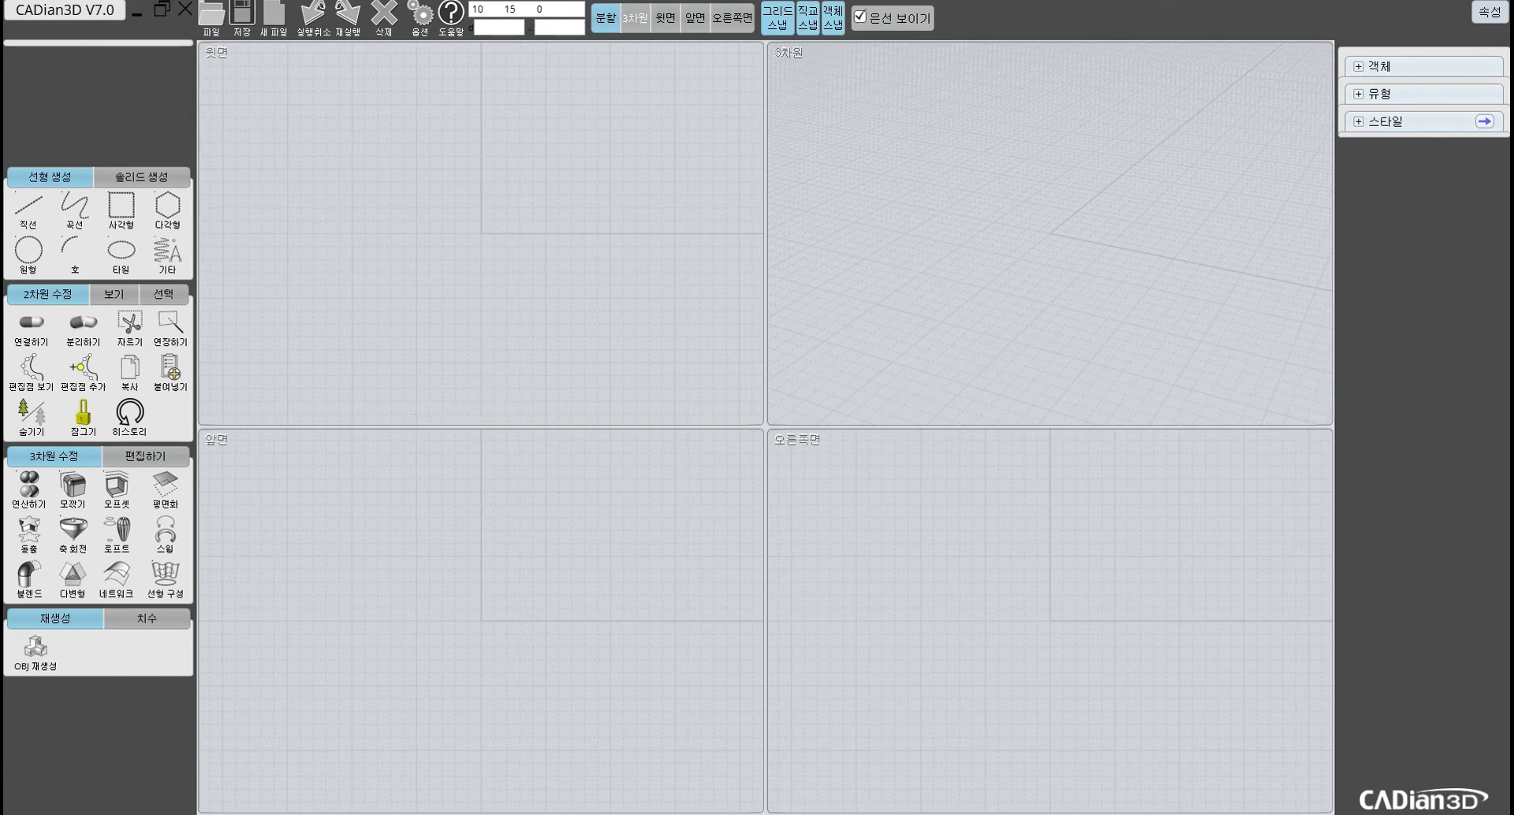
pyautogui.click(665, 17)
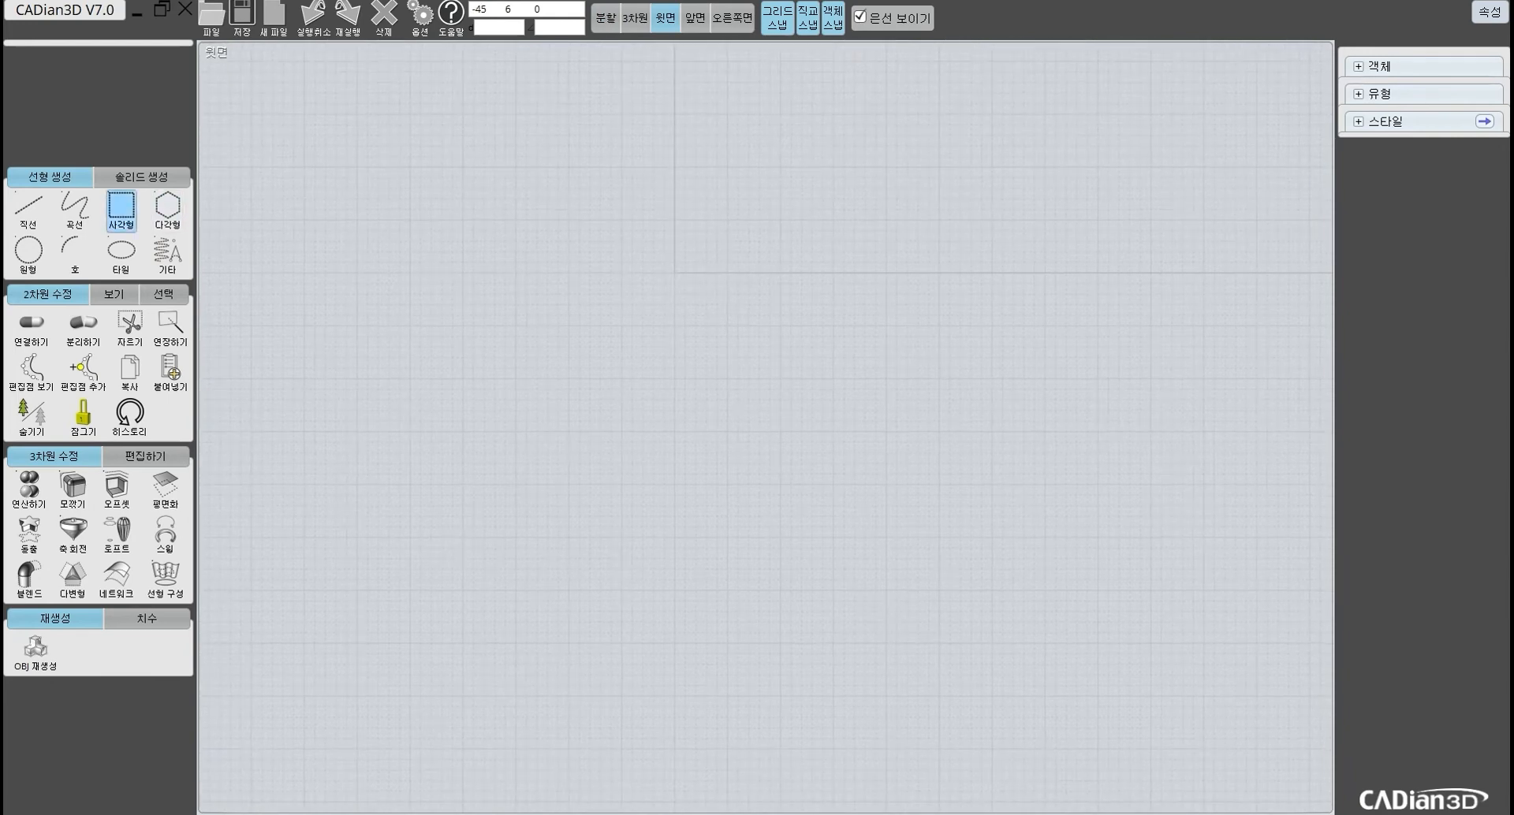
# Step: Draw a 36 x 37 rectangle by its opposite corners in the top view
pyautogui.click(121, 208)
pyautogui.click(610, 198)
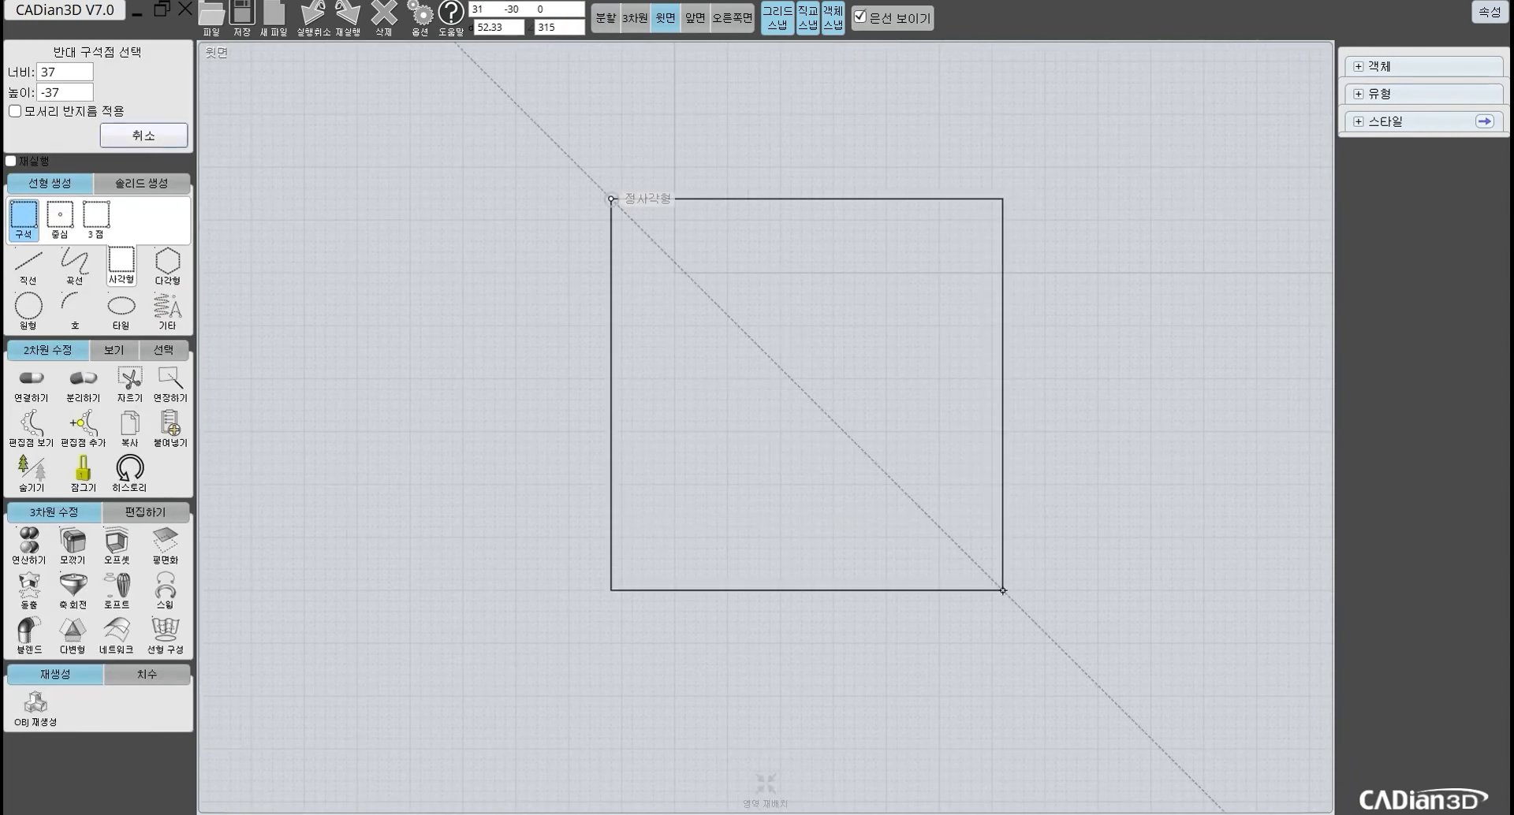
pyautogui.click(991, 590)
pyautogui.click(896, 591)
# Step: Copy the rectangle horizontally to its right, leaving a small gap between the two
pyautogui.scroll(-3, 897, 591)
pyautogui.moveTo(896, 590); pyautogui.dragTo(543, 556, button='middle')
pyautogui.scroll(2, 675, 542)
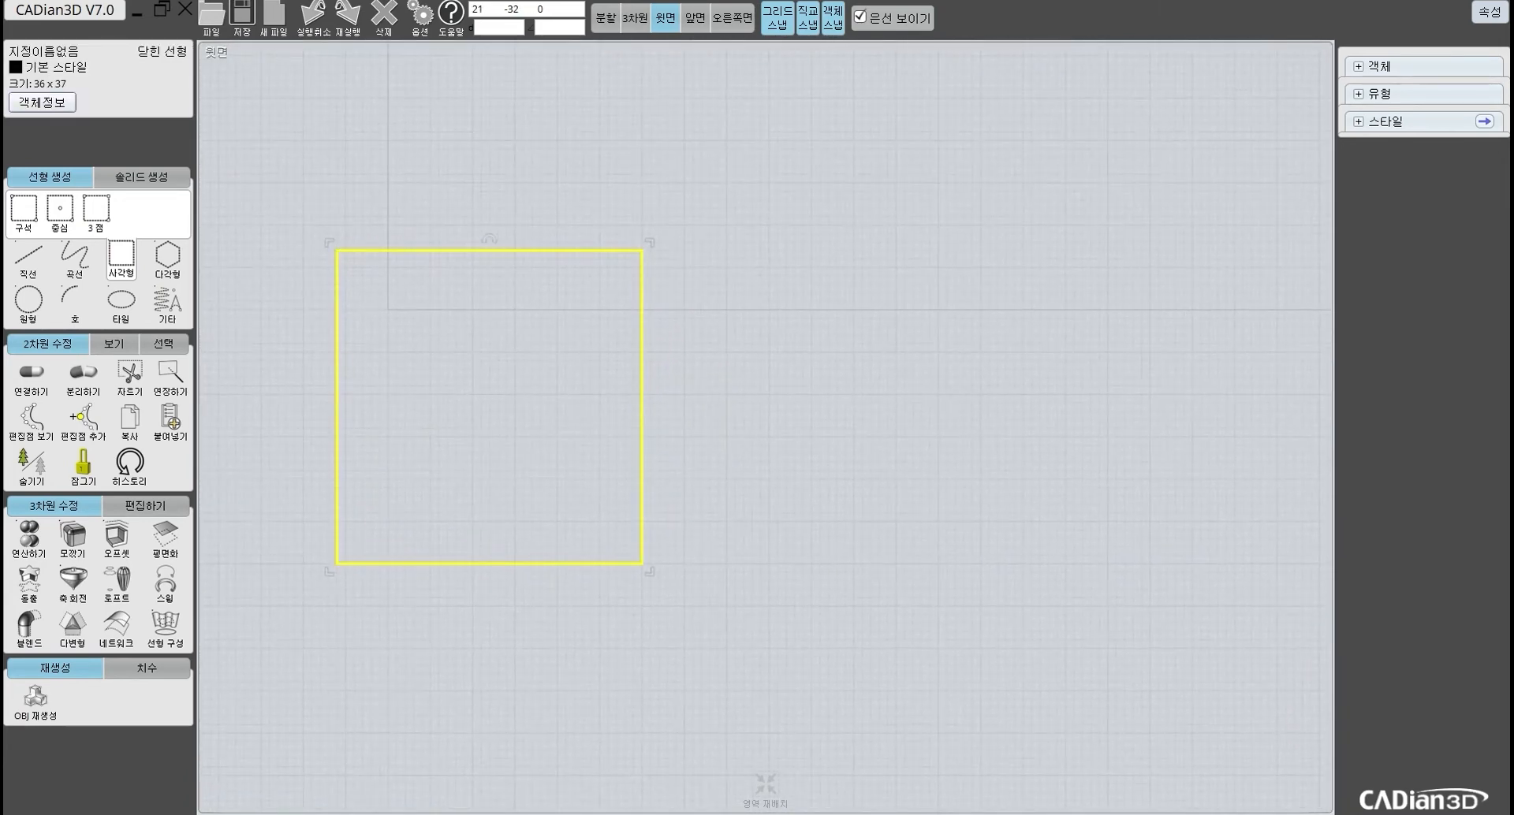
pyautogui.keyDown('ctrl'); pyautogui.moveTo(557, 563); pyautogui.dragTo(912, 563); pyautogui.keyUp('ctrl')
pyautogui.click(887, 564)
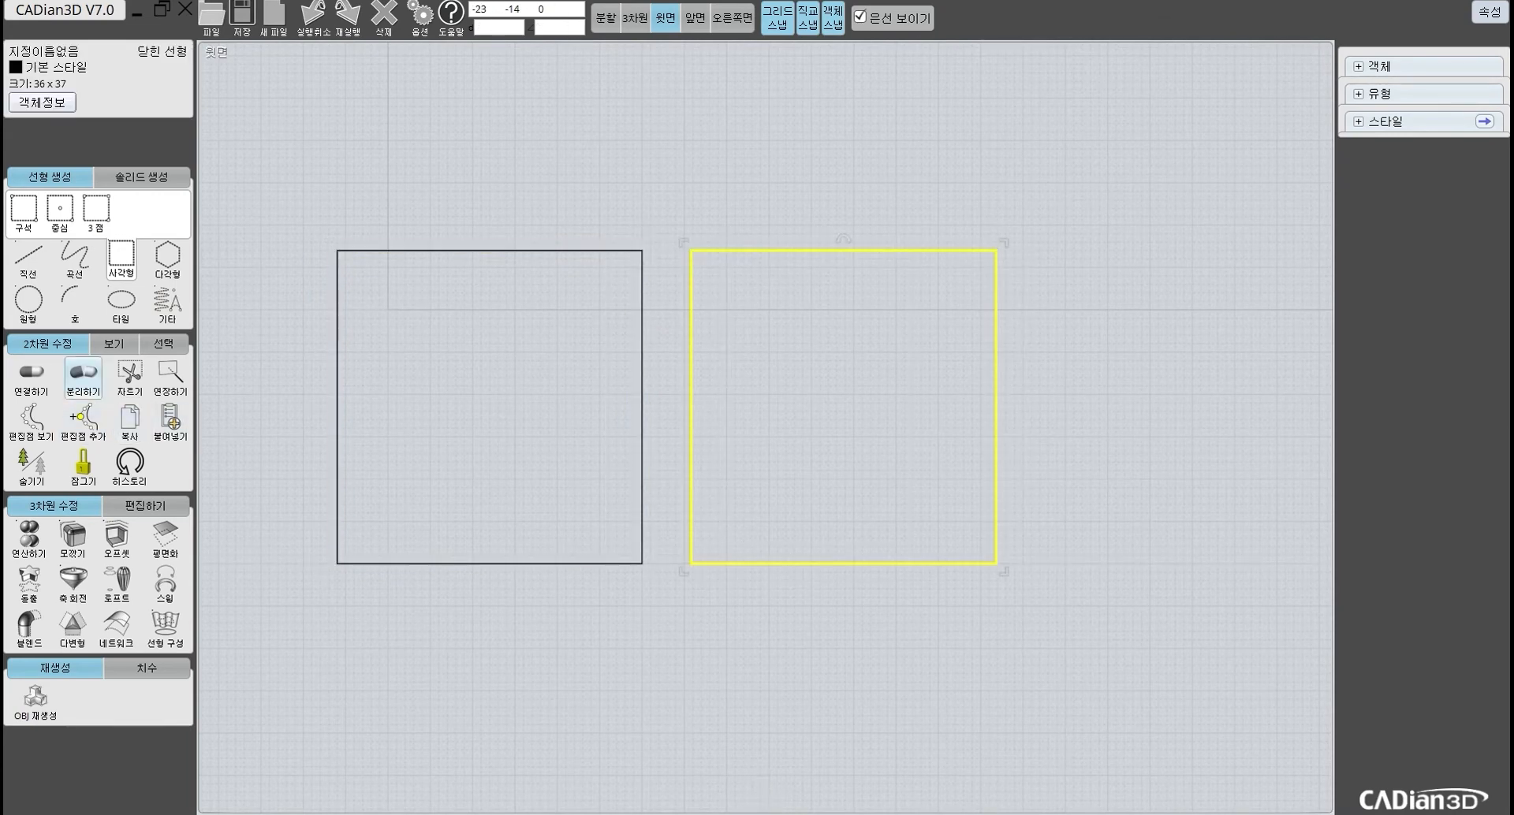
# Step: Separate (분리하기) the copied rectangle into individual lines, try planarizing (평면화) them, and undo the planarization
pyautogui.click(83, 379)
pyautogui.click(166, 490)
pyautogui.hotkey('ctrl', 'z')
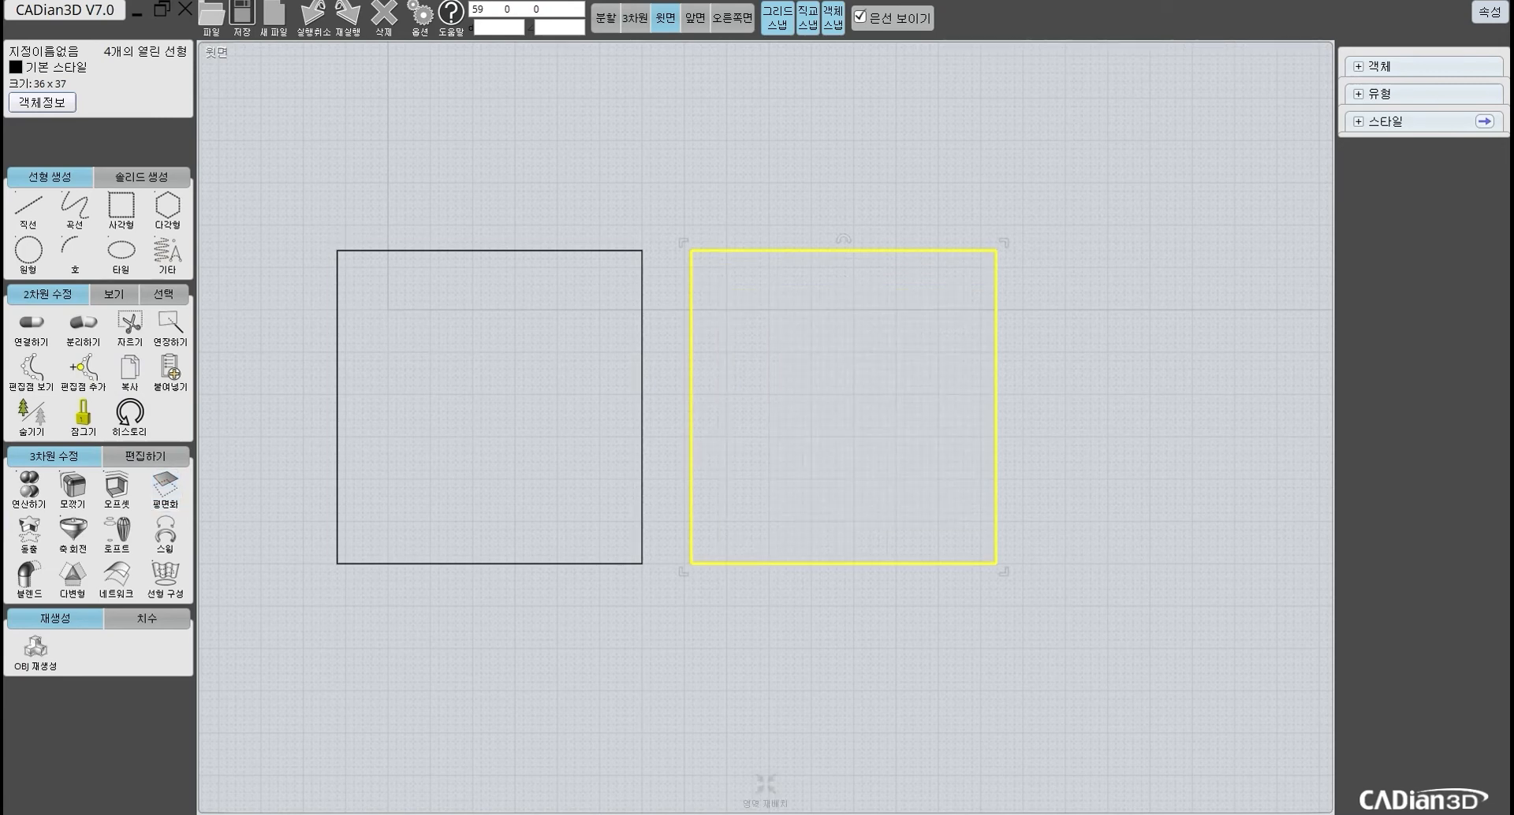
# Step: Shift the top line of the separated rectangle about 0.5 units left so its upper-right corner is open
pyautogui.scroll(5, 725, 250)
pyautogui.click(687, 374)
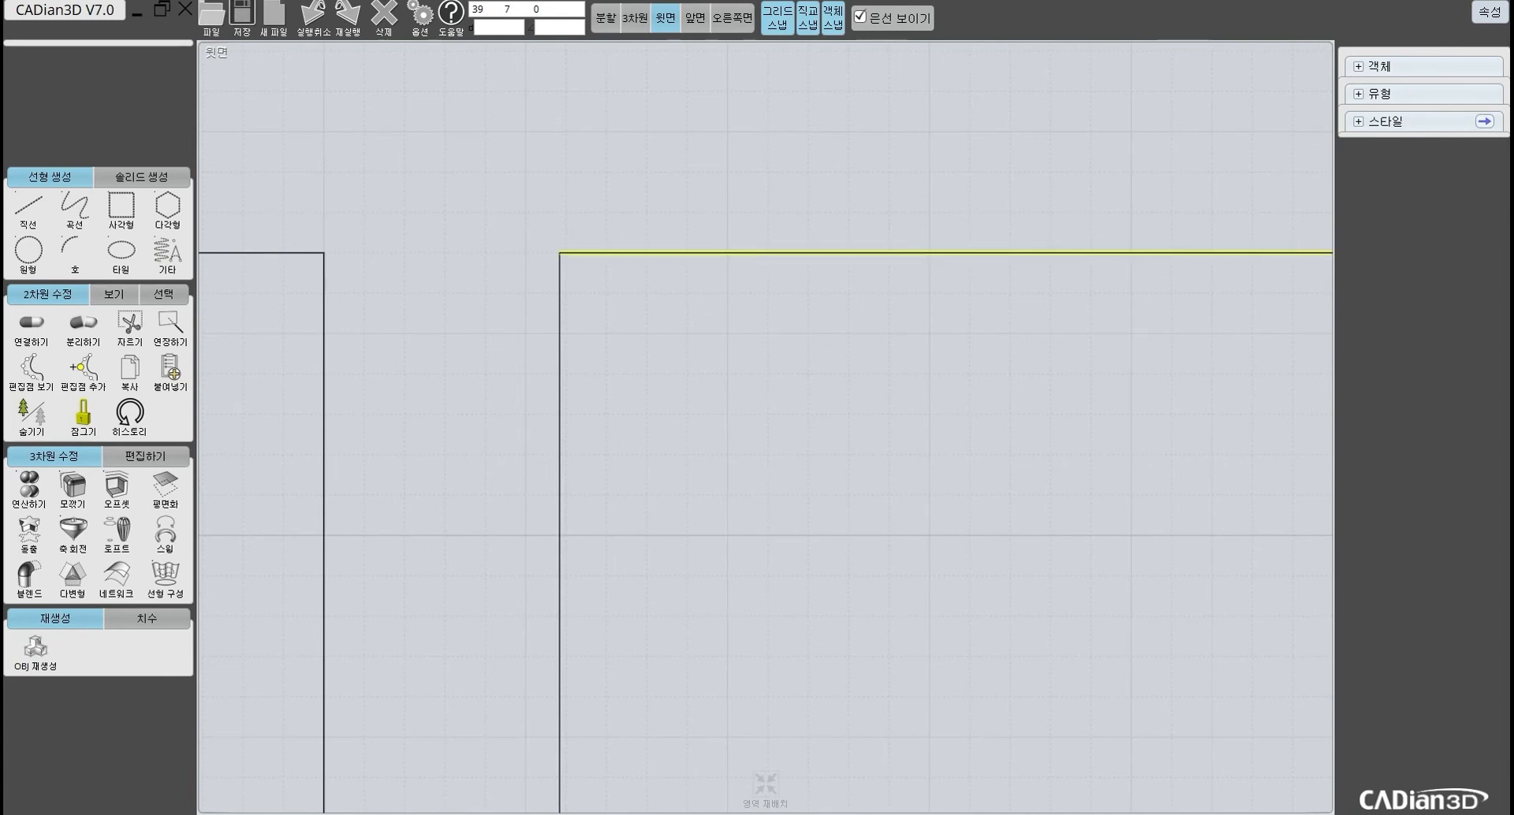
pyautogui.moveTo(668, 252); pyautogui.dragTo(647, 252)
pyautogui.click(811, 377)
pyautogui.scroll(-7, 811, 377)
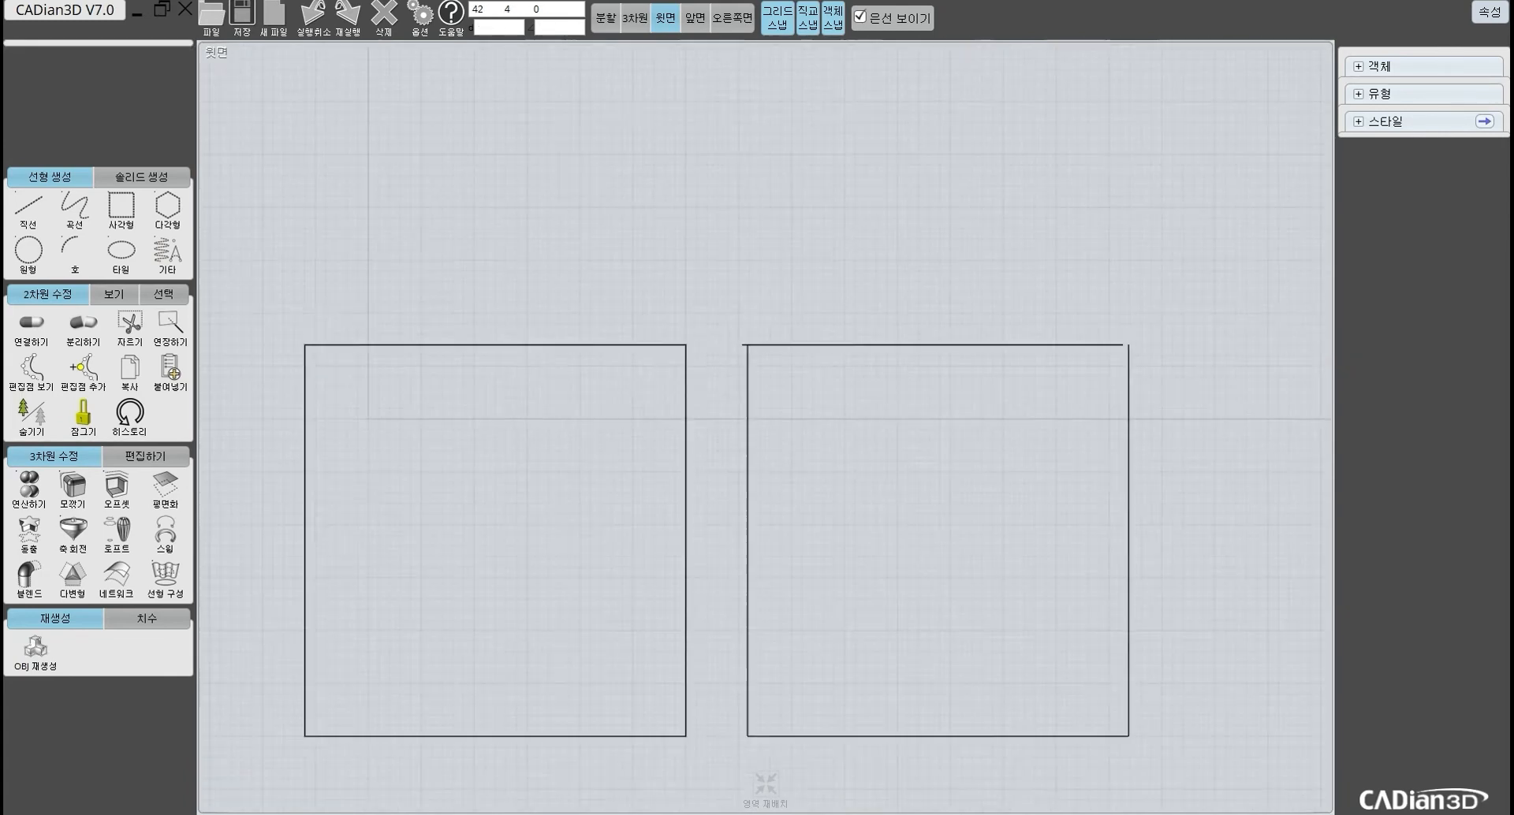
pyautogui.moveTo(810, 394); pyautogui.dragTo(796, 343, button='middle')
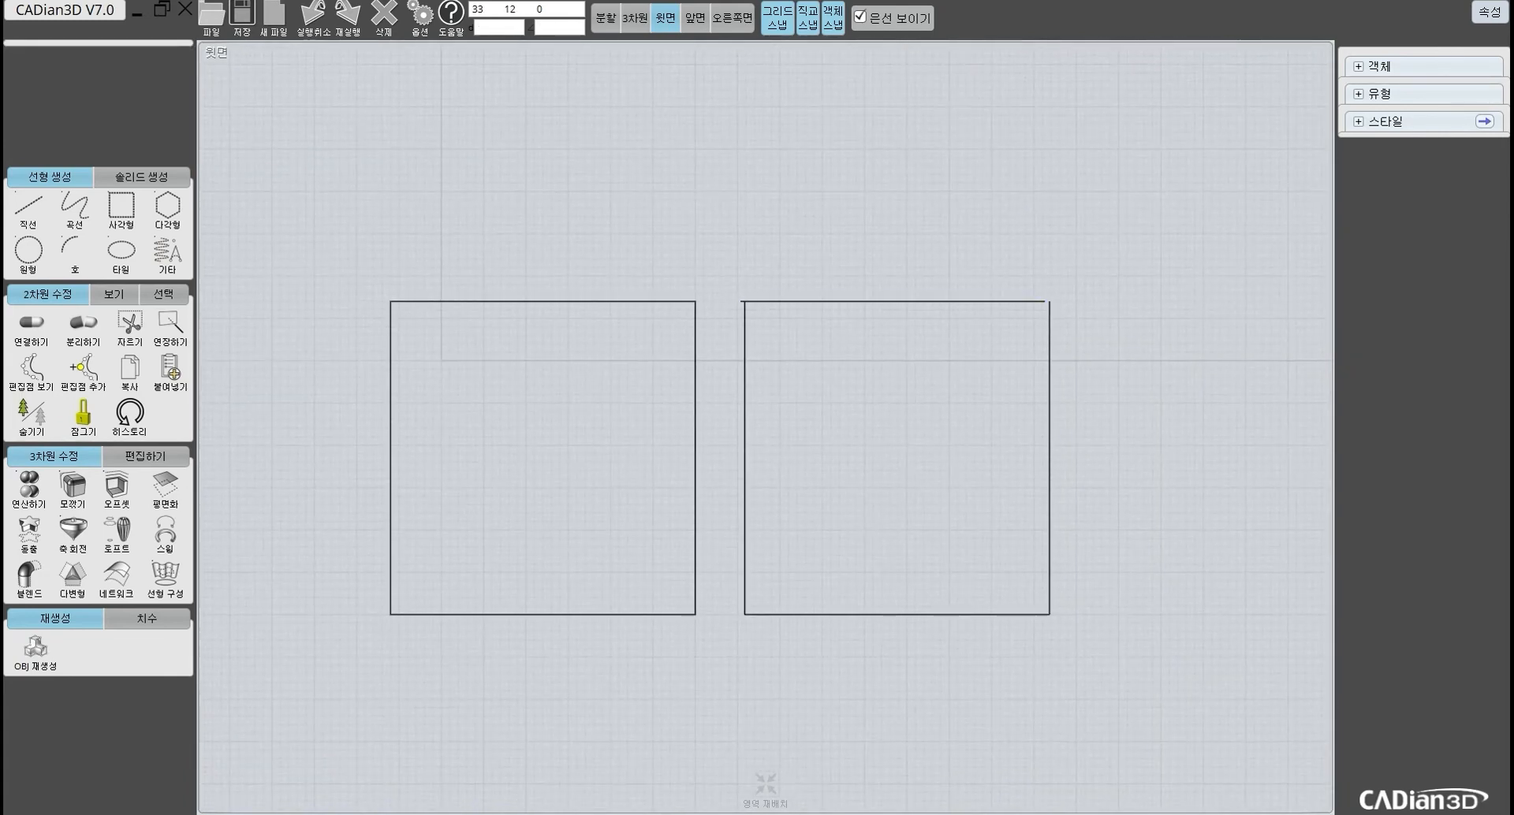
# Step: Planarize the left closed rectangle into a surface, check it by selecting it, and clear the selection
pyautogui.click(562, 301)
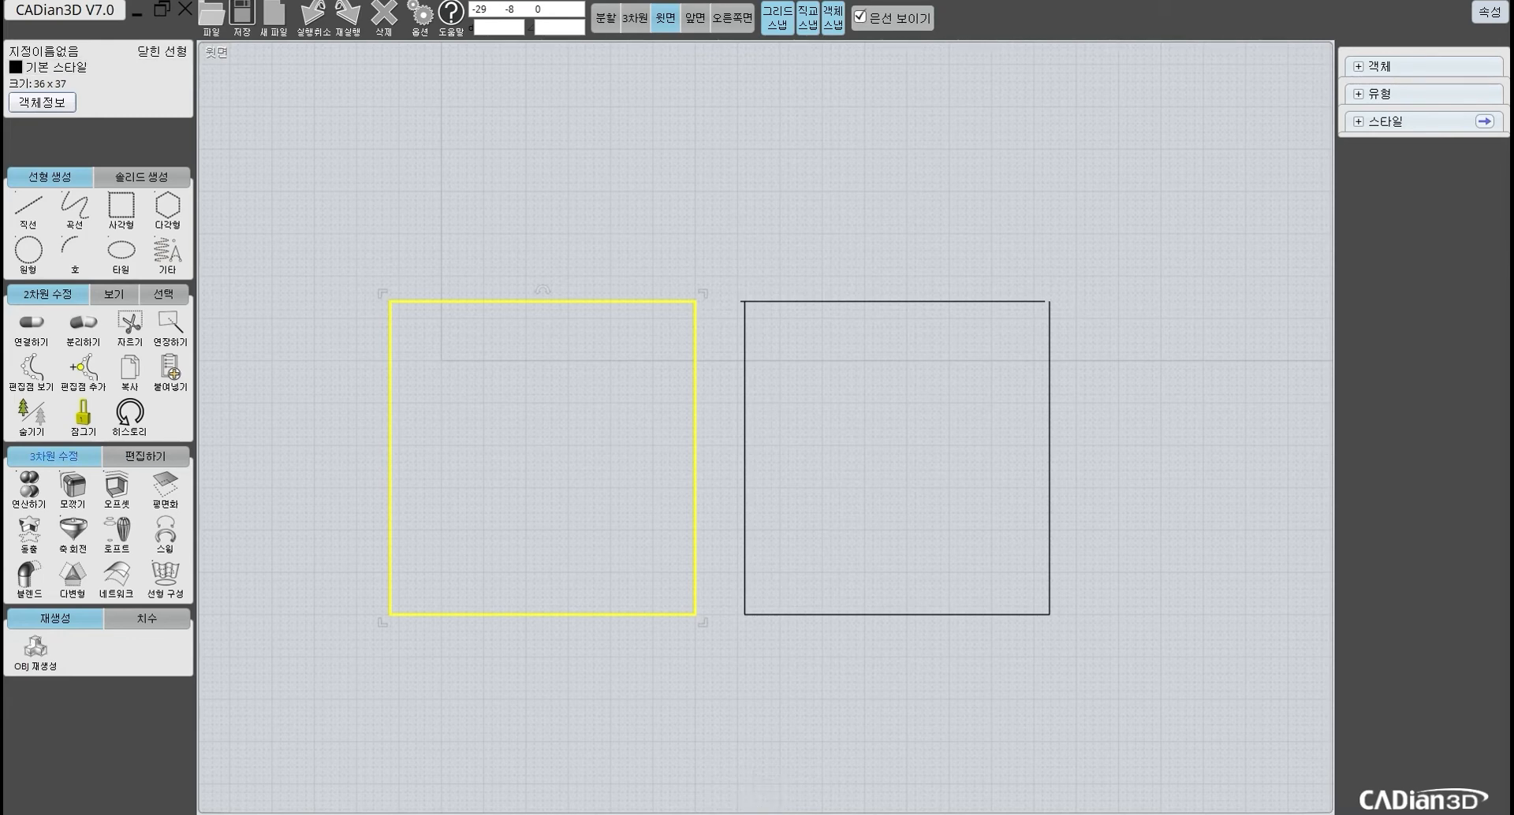
pyautogui.click(165, 489)
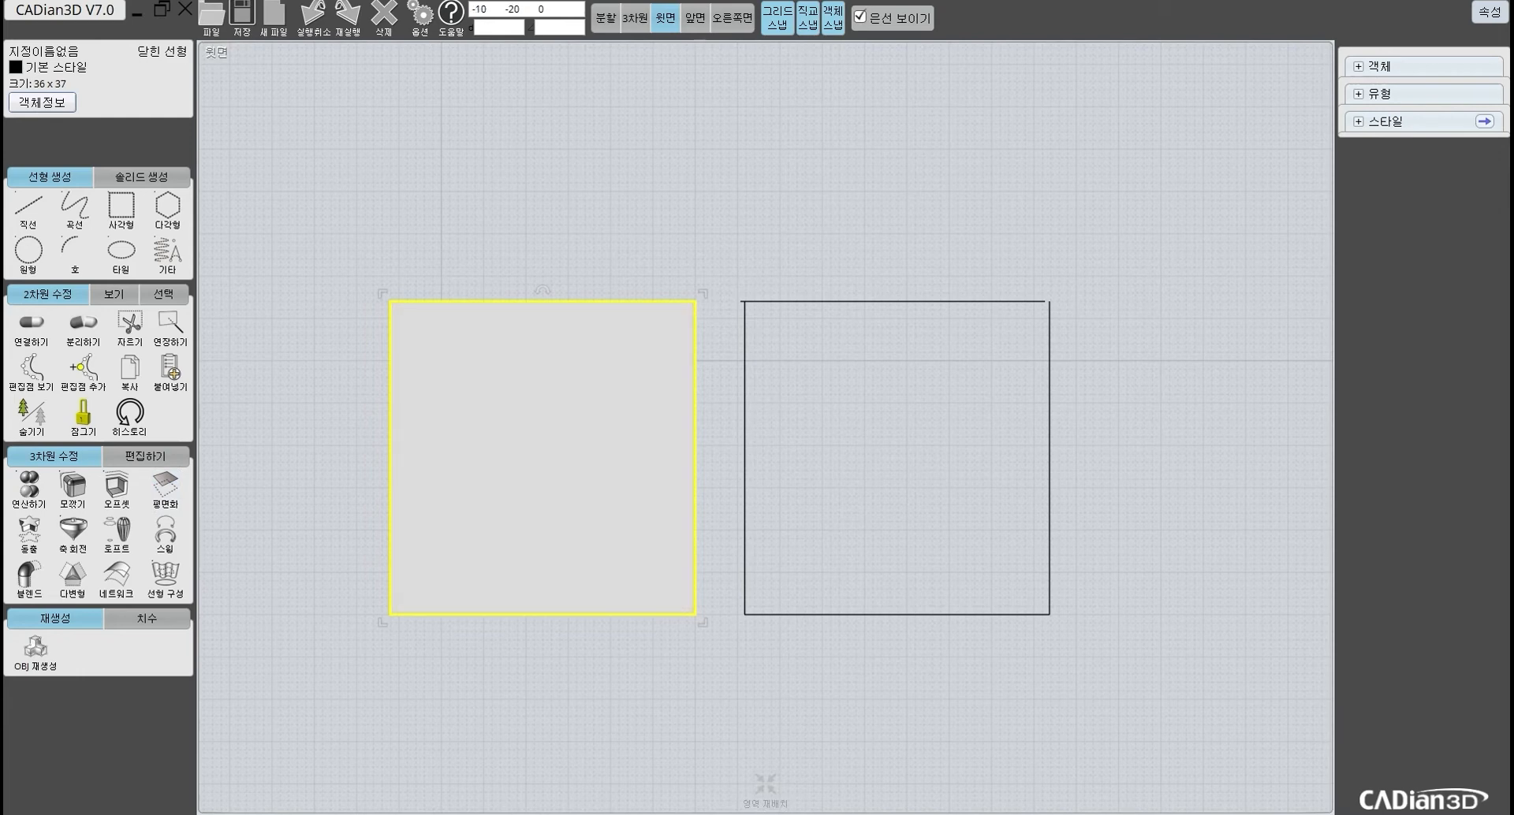
pyautogui.press('Escape')
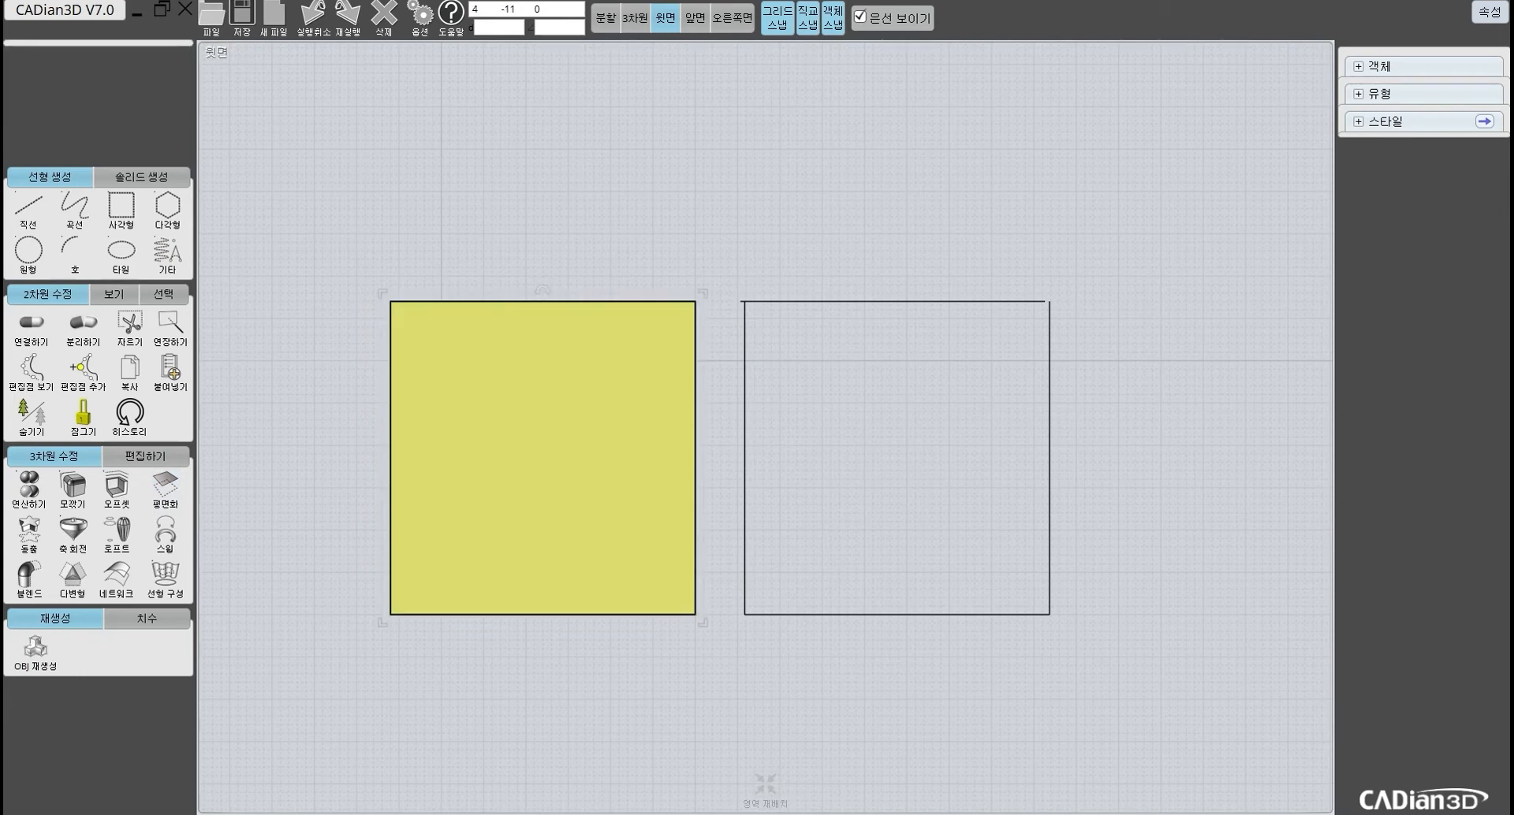
pyautogui.click(543, 457)
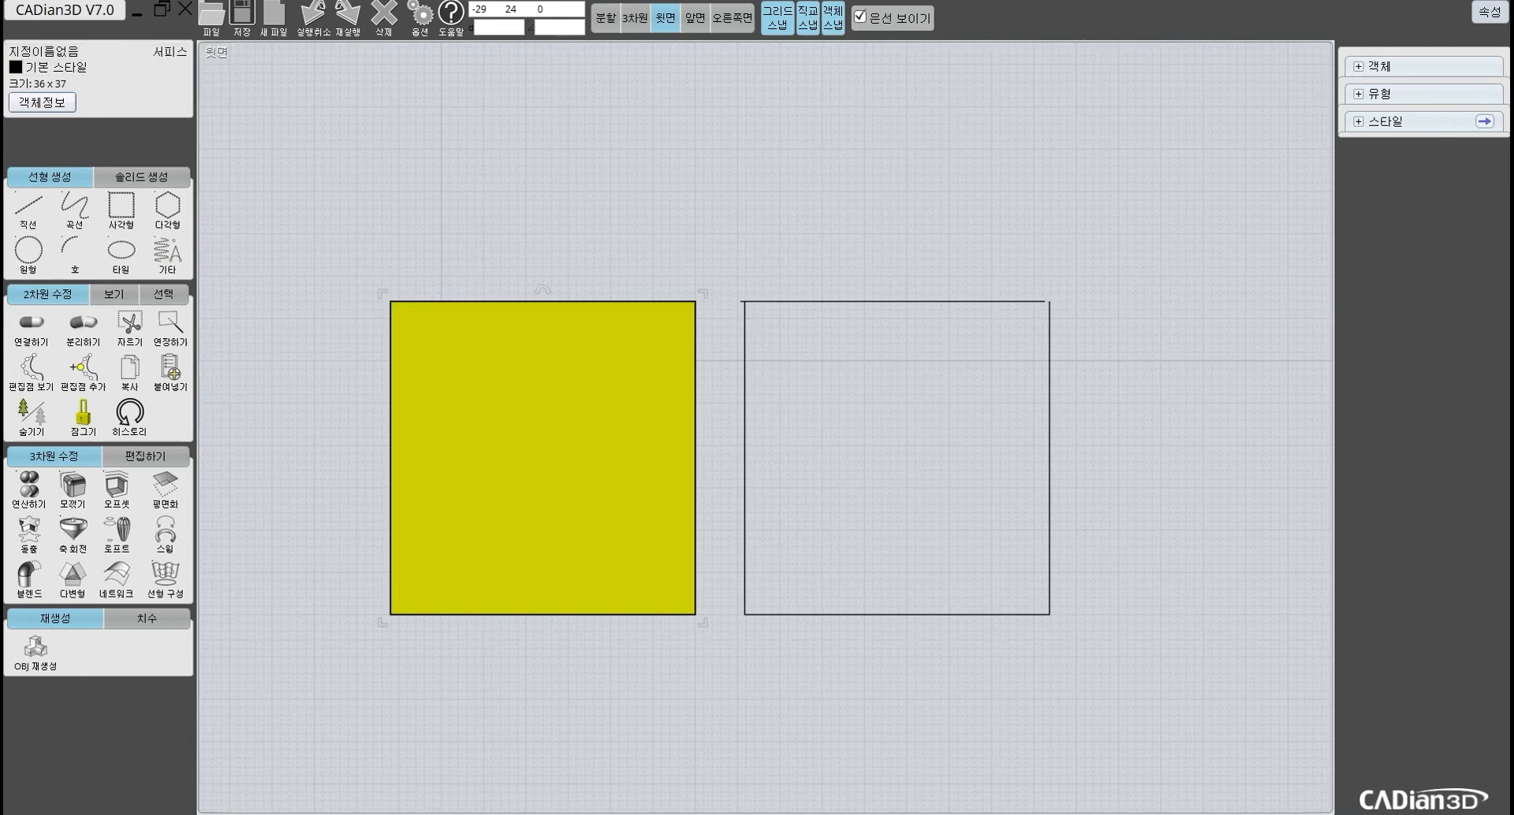
pyautogui.press('Escape')
# Step: Try to planarize the four lines of the right rectangle and inspect the gap at its upper-right corner
pyautogui.moveTo(722, 191); pyautogui.dragTo(1156, 673)
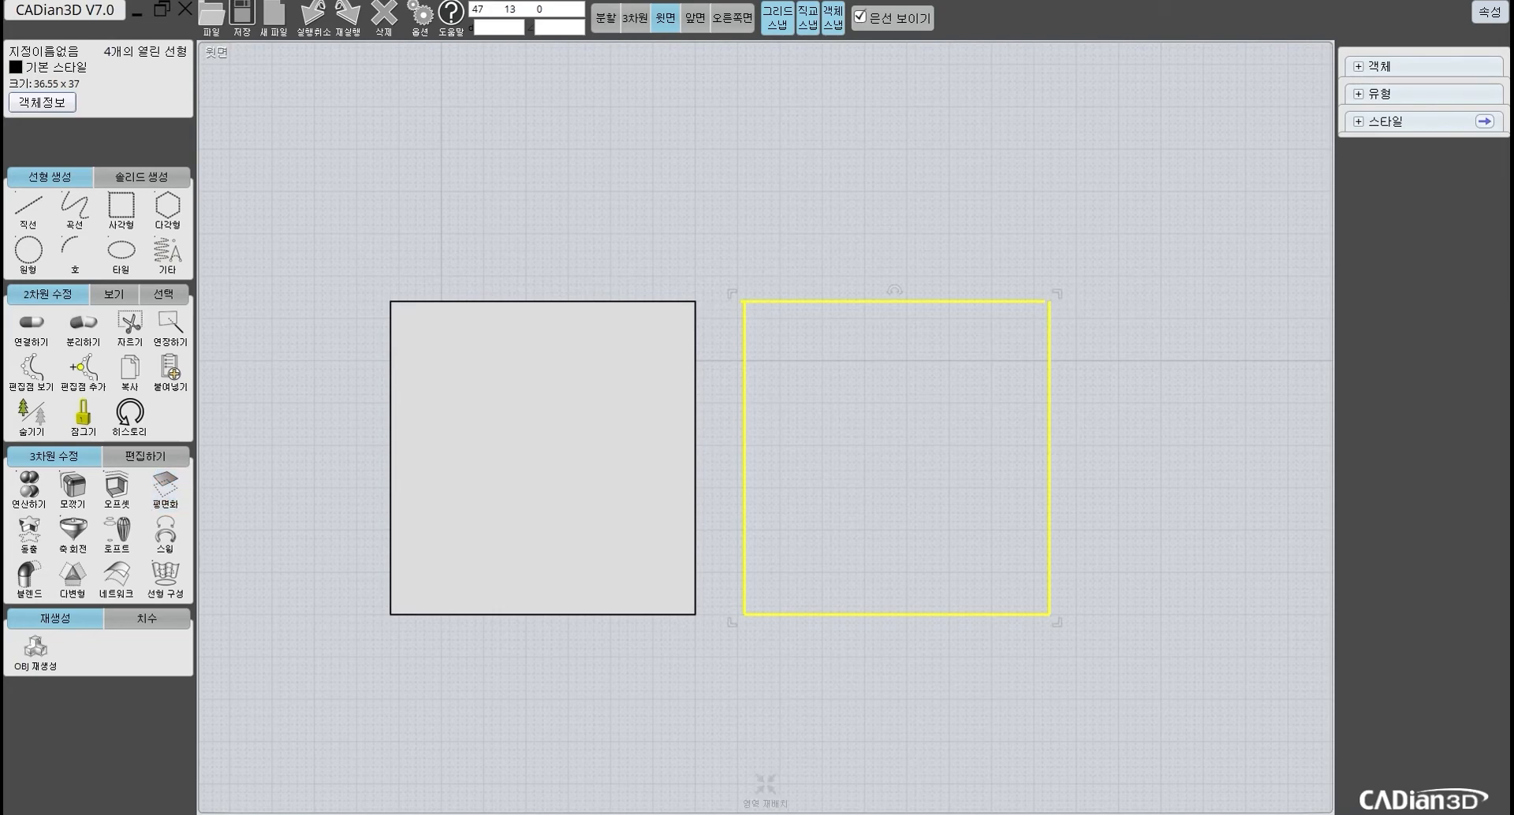
pyautogui.scroll(5, 1042, 323)
pyautogui.scroll(3, 1042, 322)
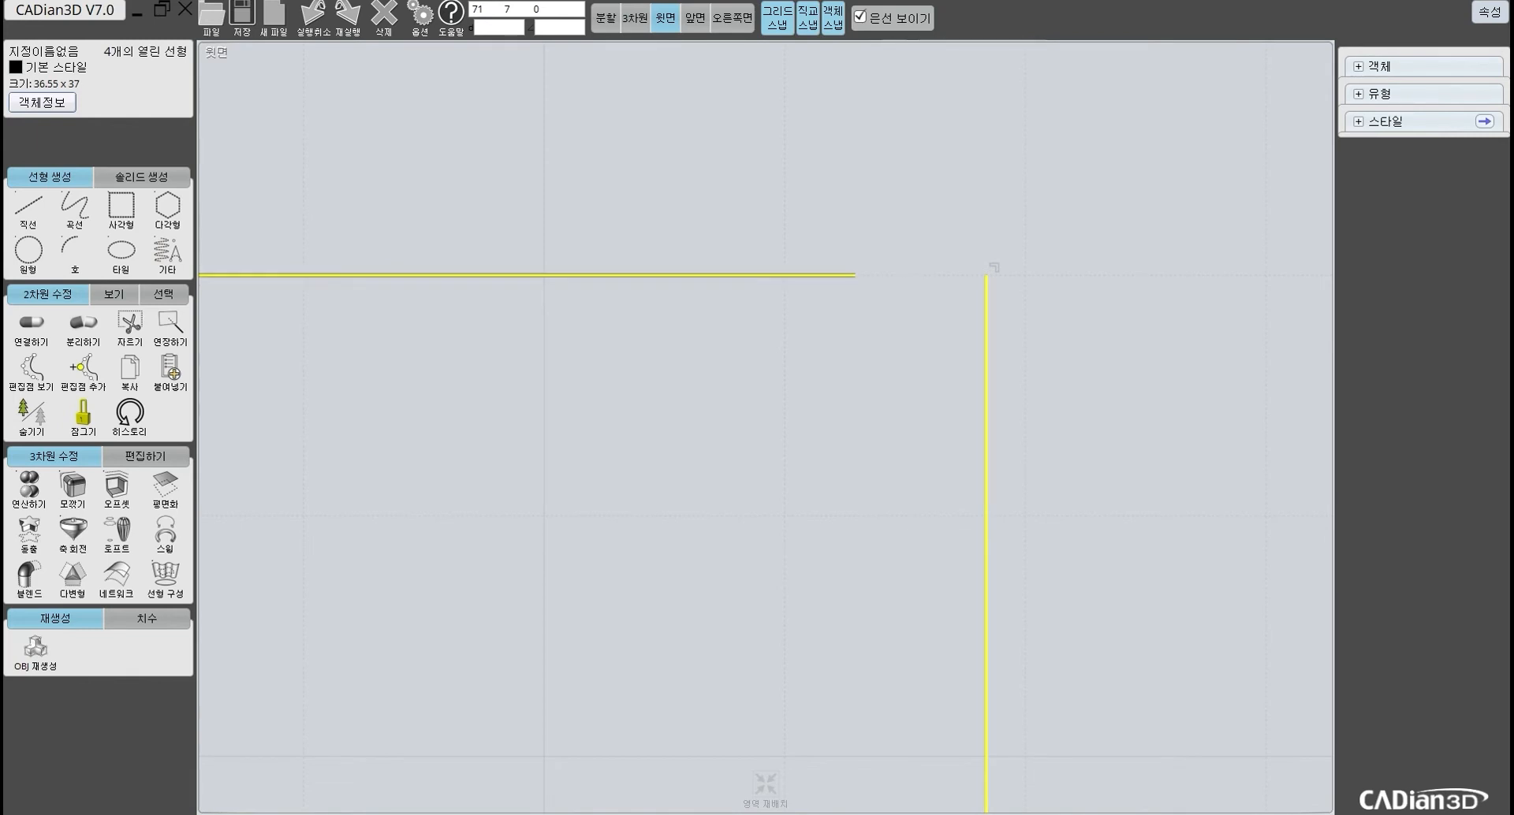
pyautogui.scroll(-3, 950, 275)
pyautogui.scroll(-12, 935, 282)
pyautogui.scroll(4, 907, 307)
pyautogui.scroll(-1, 905, 314)
pyautogui.scroll(-1, 904, 316)
pyautogui.moveTo(904, 315); pyautogui.dragTo(873, 242, button='middle')
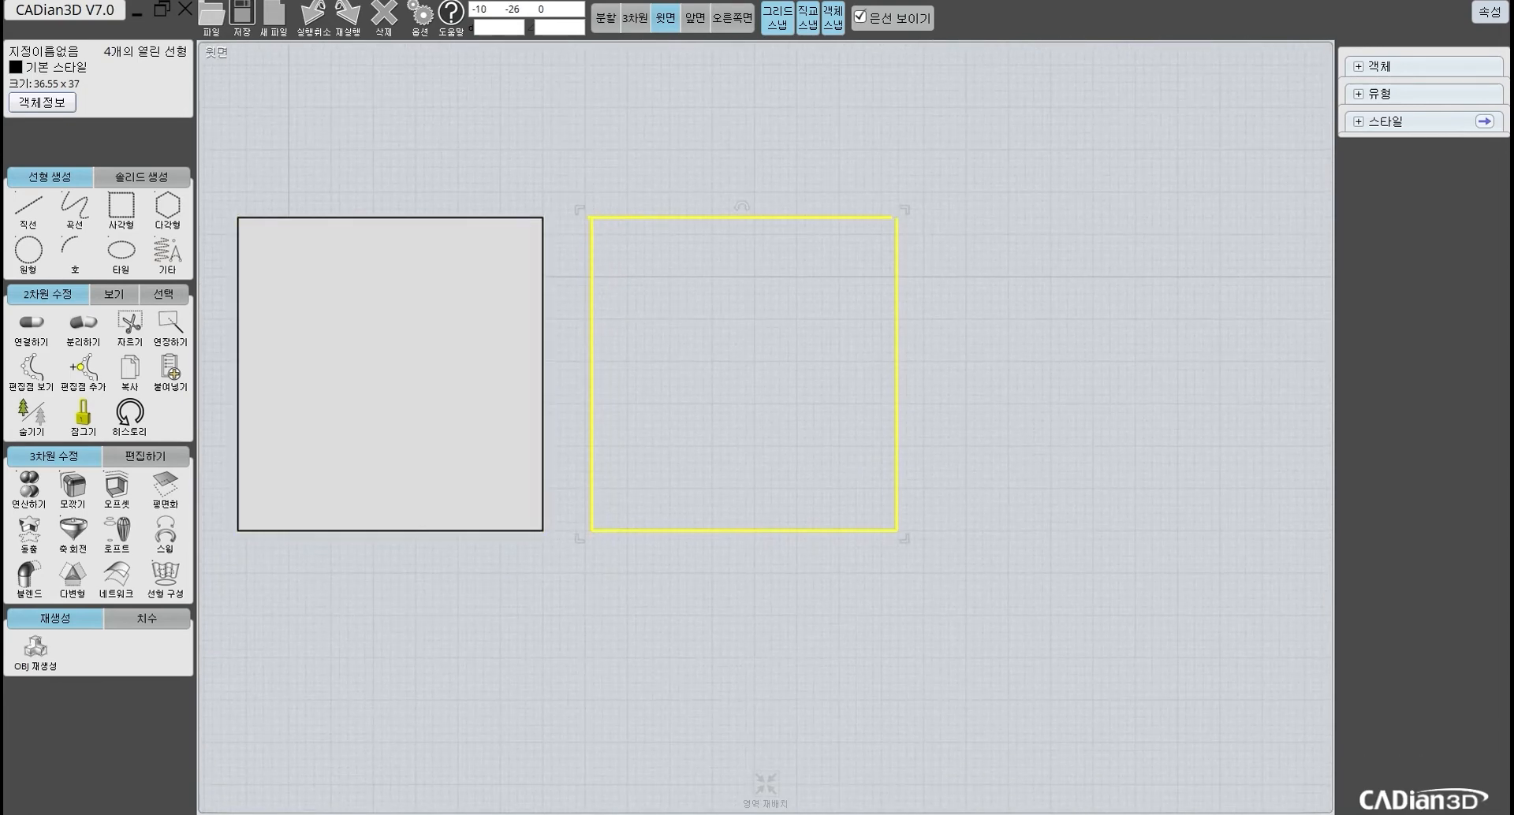
pyautogui.click(166, 490)
pyautogui.click(805, 300)
pyautogui.scroll(11, 883, 207)
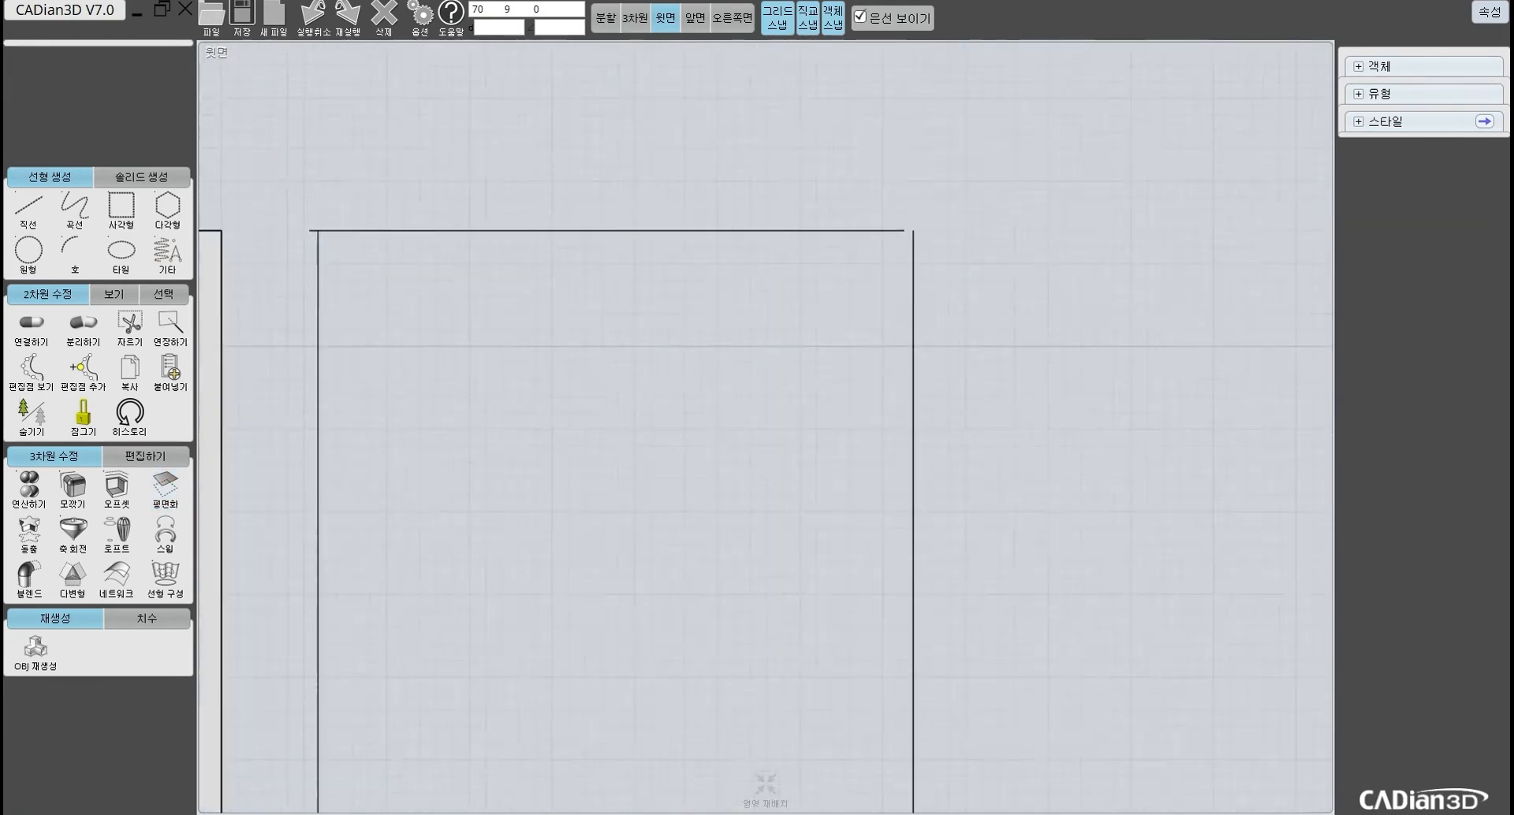
# Step: Move the right rectangle's top line right until its end meets the top endpoint of the right vertical line
pyautogui.moveTo(958, 228); pyautogui.dragTo(775, 244, button='middle')
pyautogui.click(769, 347)
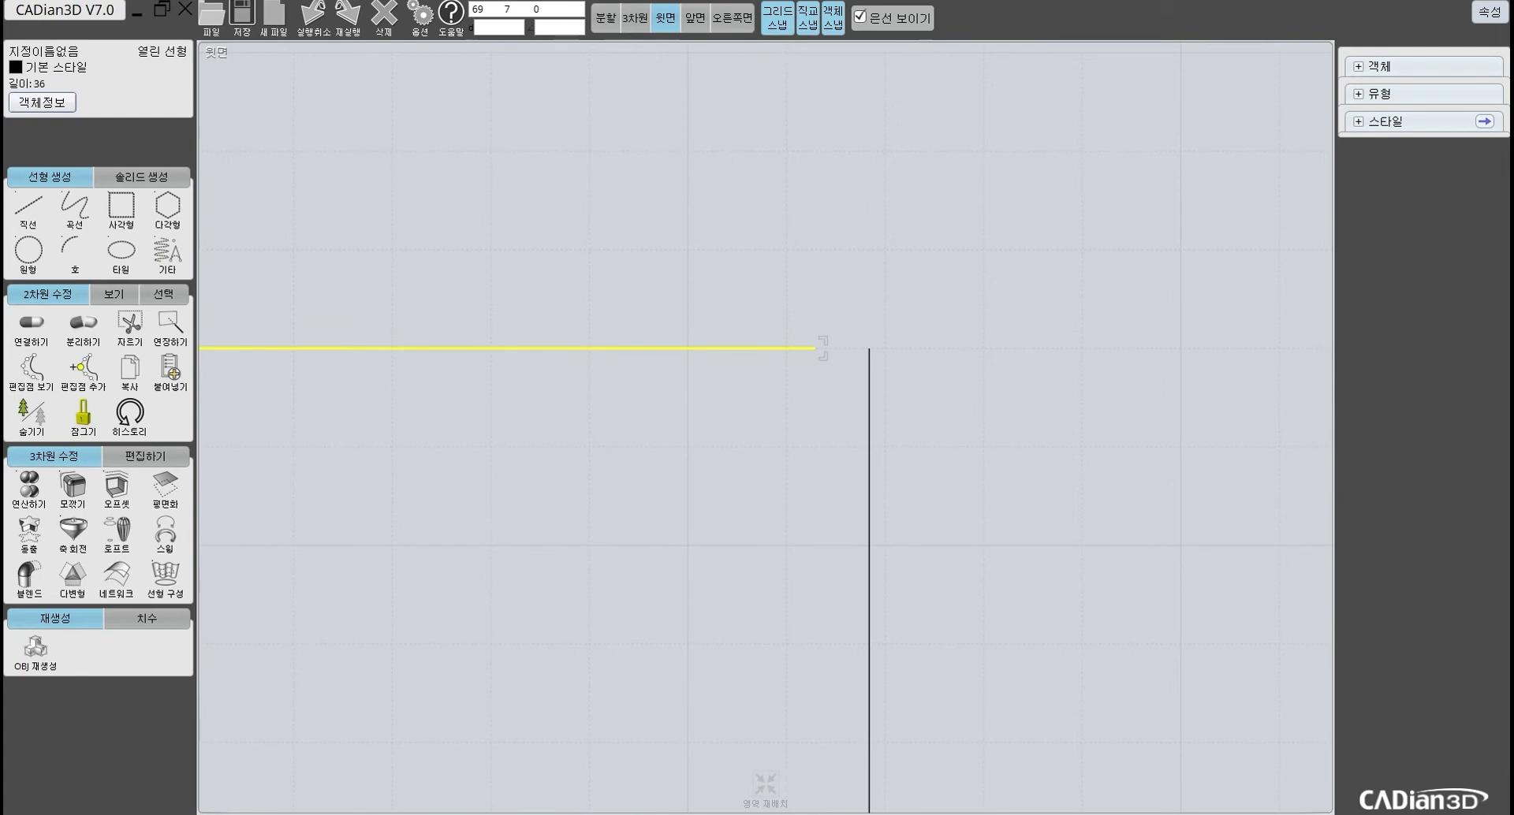
pyautogui.click(145, 456)
pyautogui.click(27, 487)
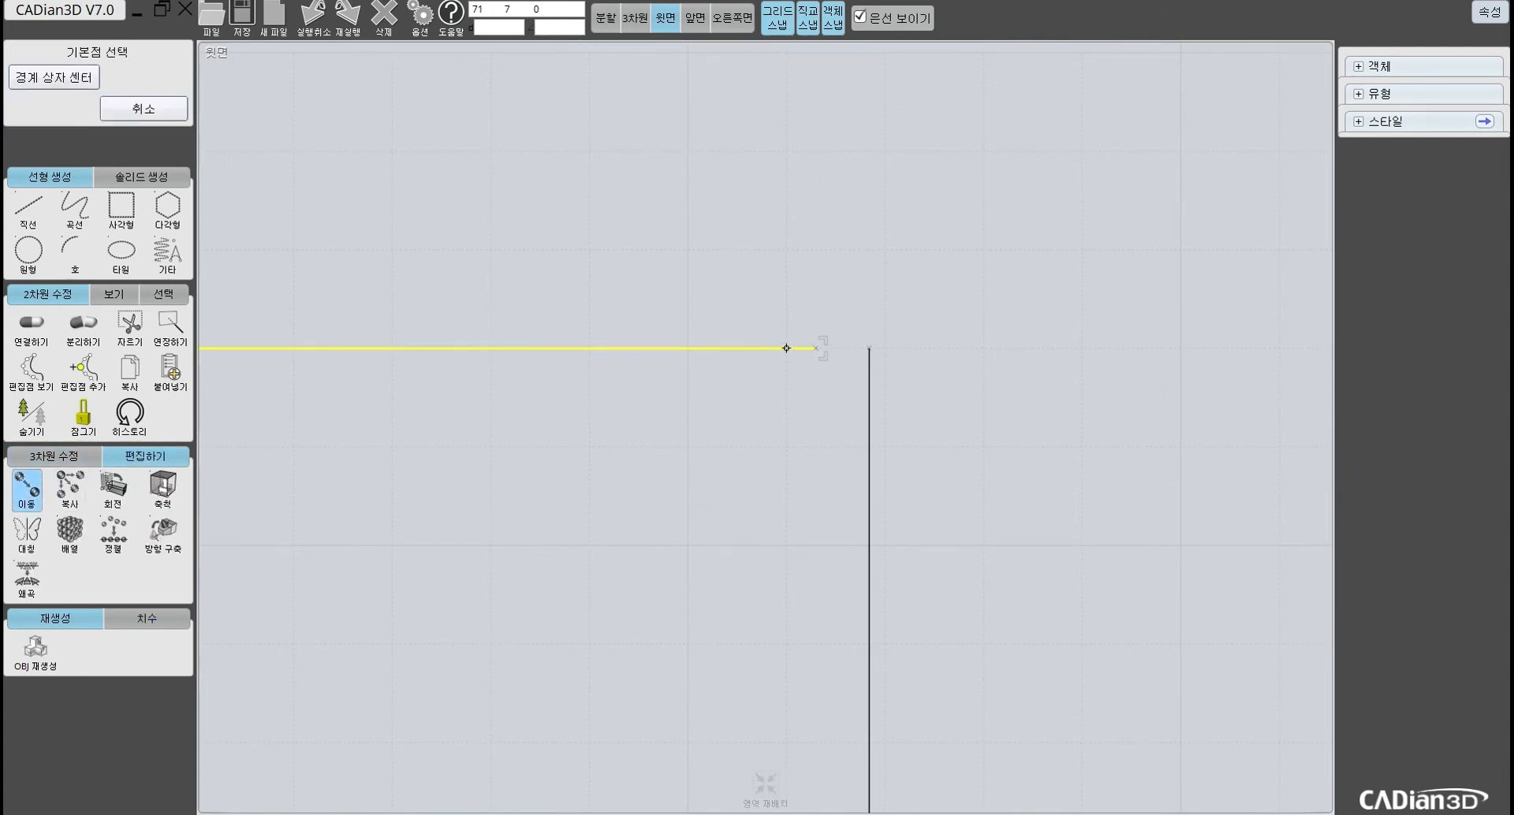
pyautogui.click(815, 348)
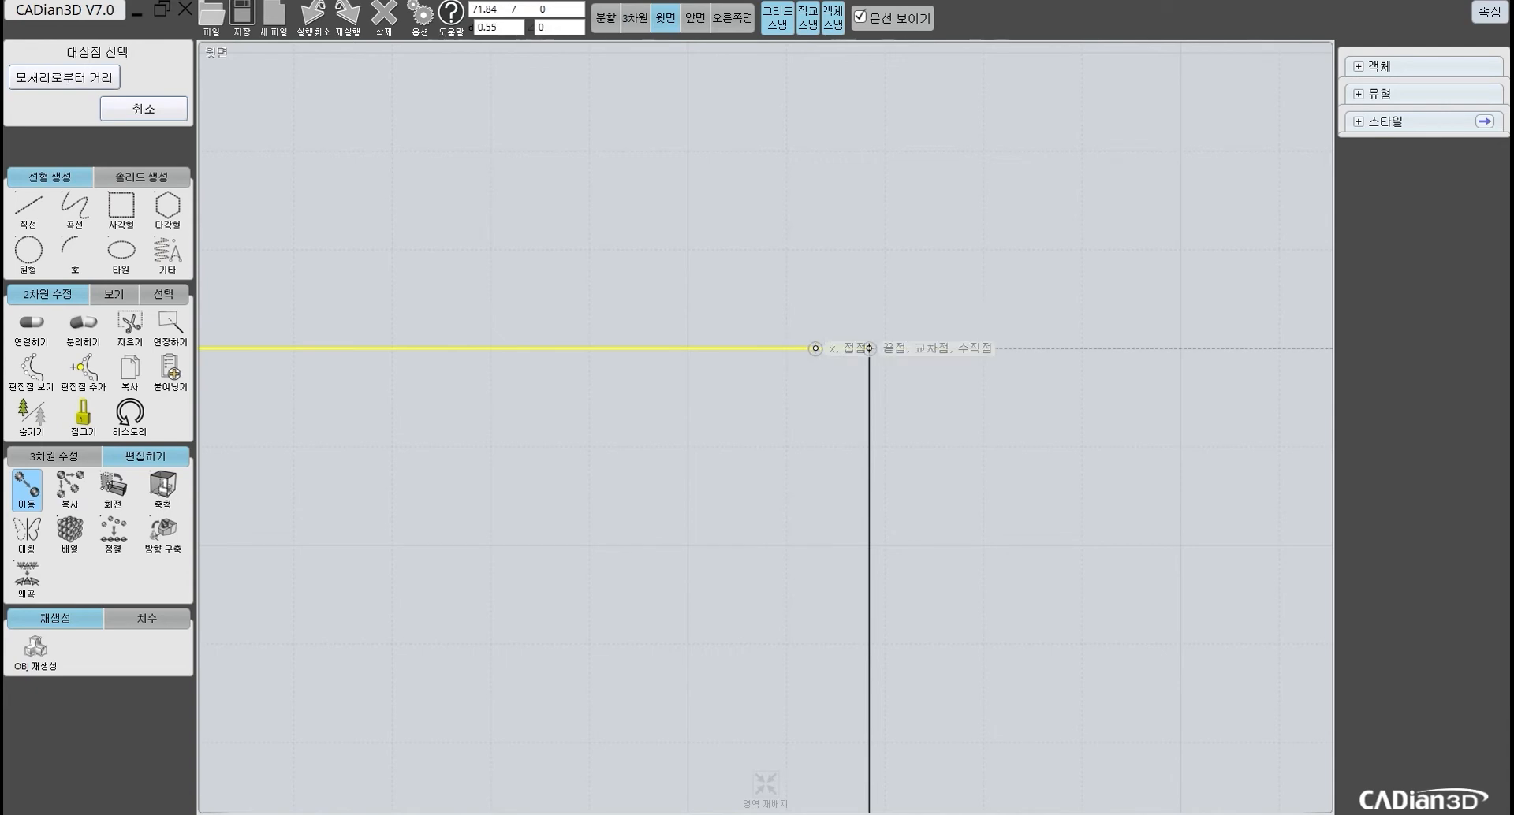
pyautogui.click(870, 351)
pyautogui.scroll(-5, 871, 353)
pyautogui.scroll(2, 878, 376)
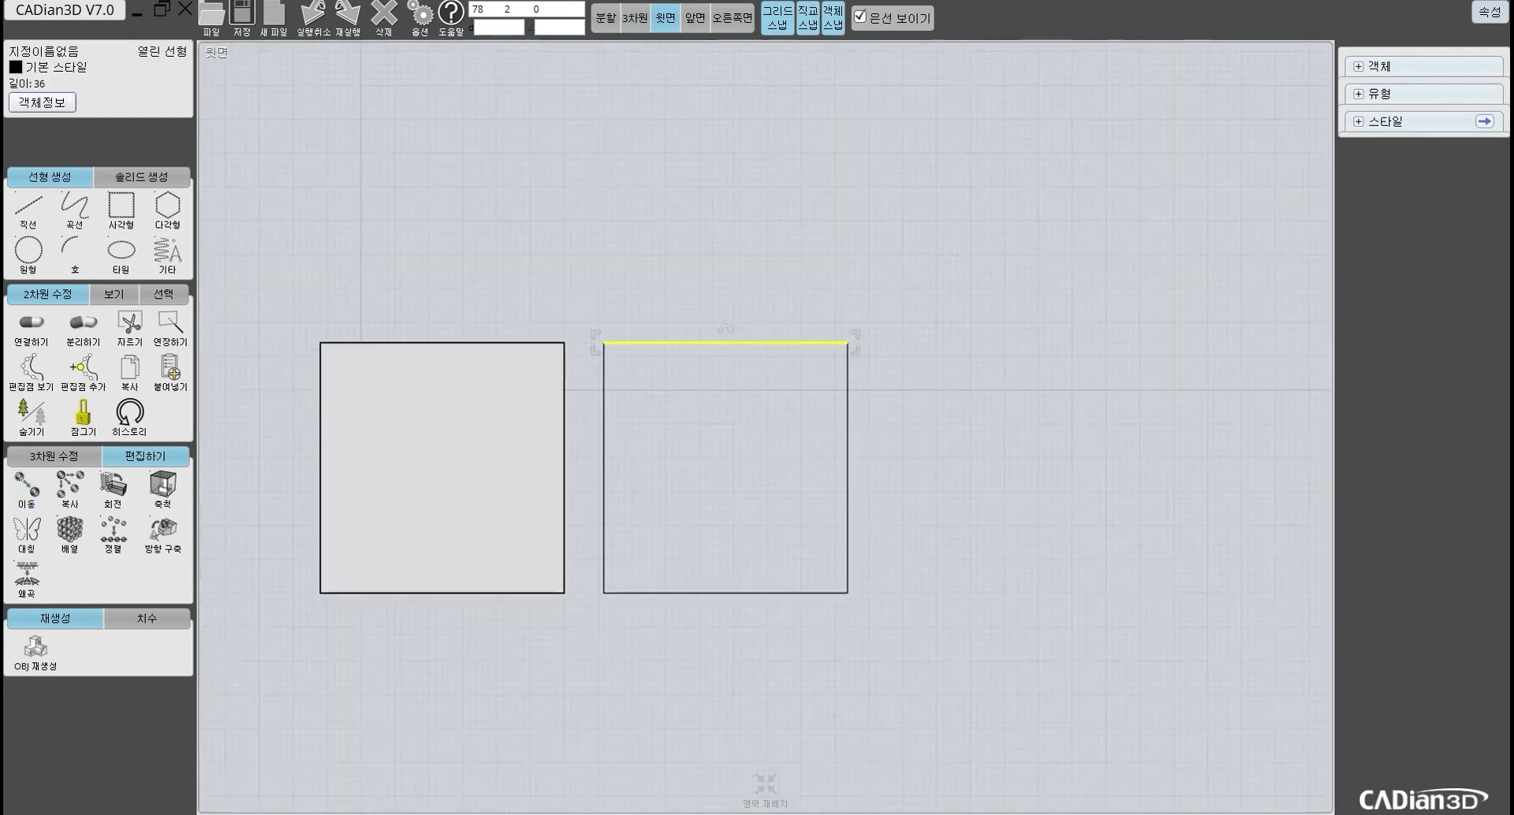
# Step: Planarize (평면화) the four lines of the right rectangle into a surface and clear the selection
pyautogui.moveTo(879, 375); pyautogui.dragTo(915, 299, button='middle')
pyautogui.click(703, 231)
pyautogui.moveTo(618, 215); pyautogui.dragTo(962, 560)
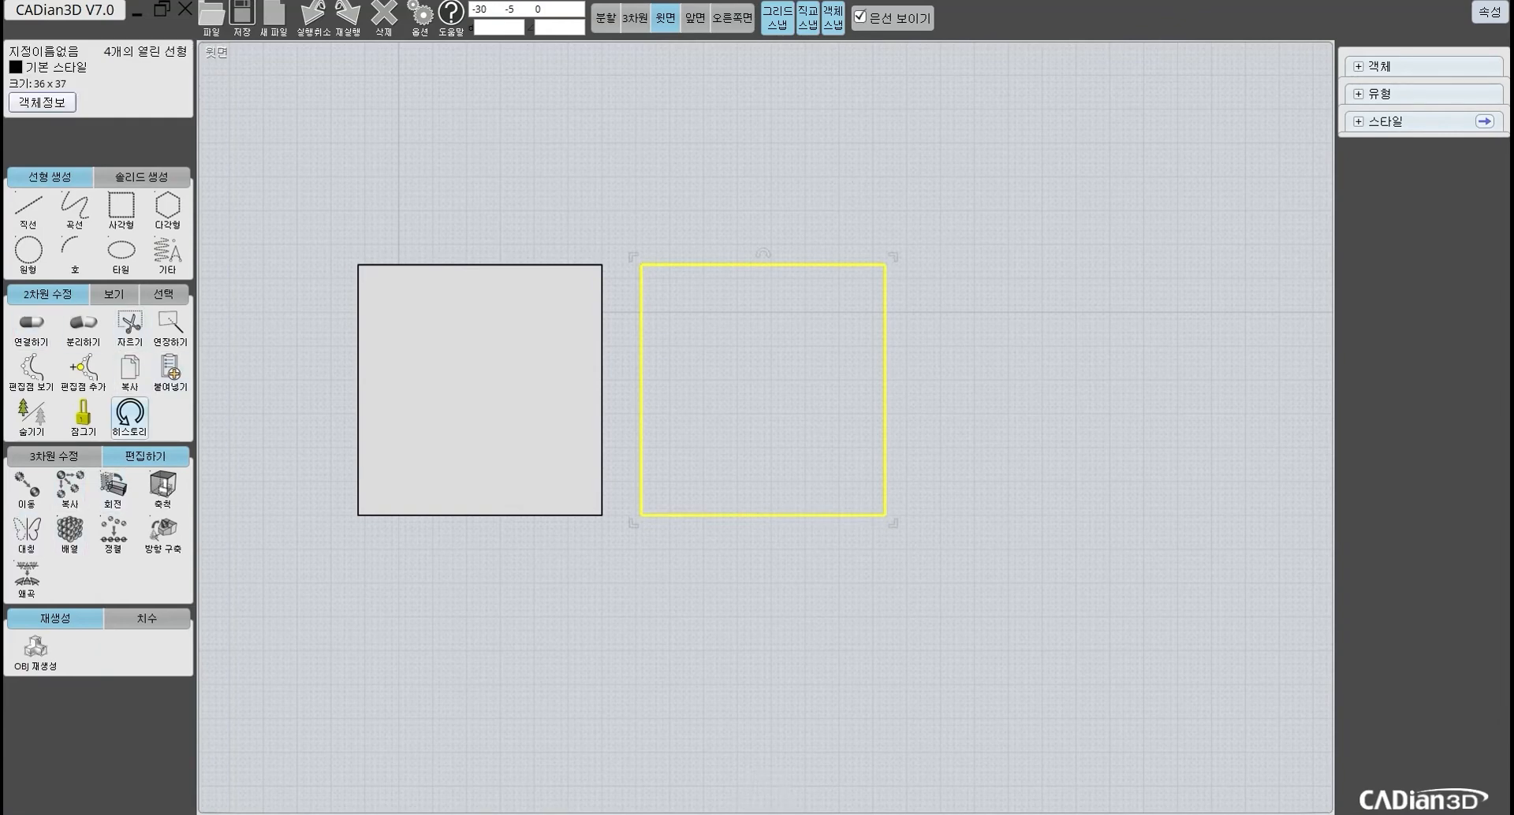
pyautogui.click(54, 456)
pyautogui.click(165, 487)
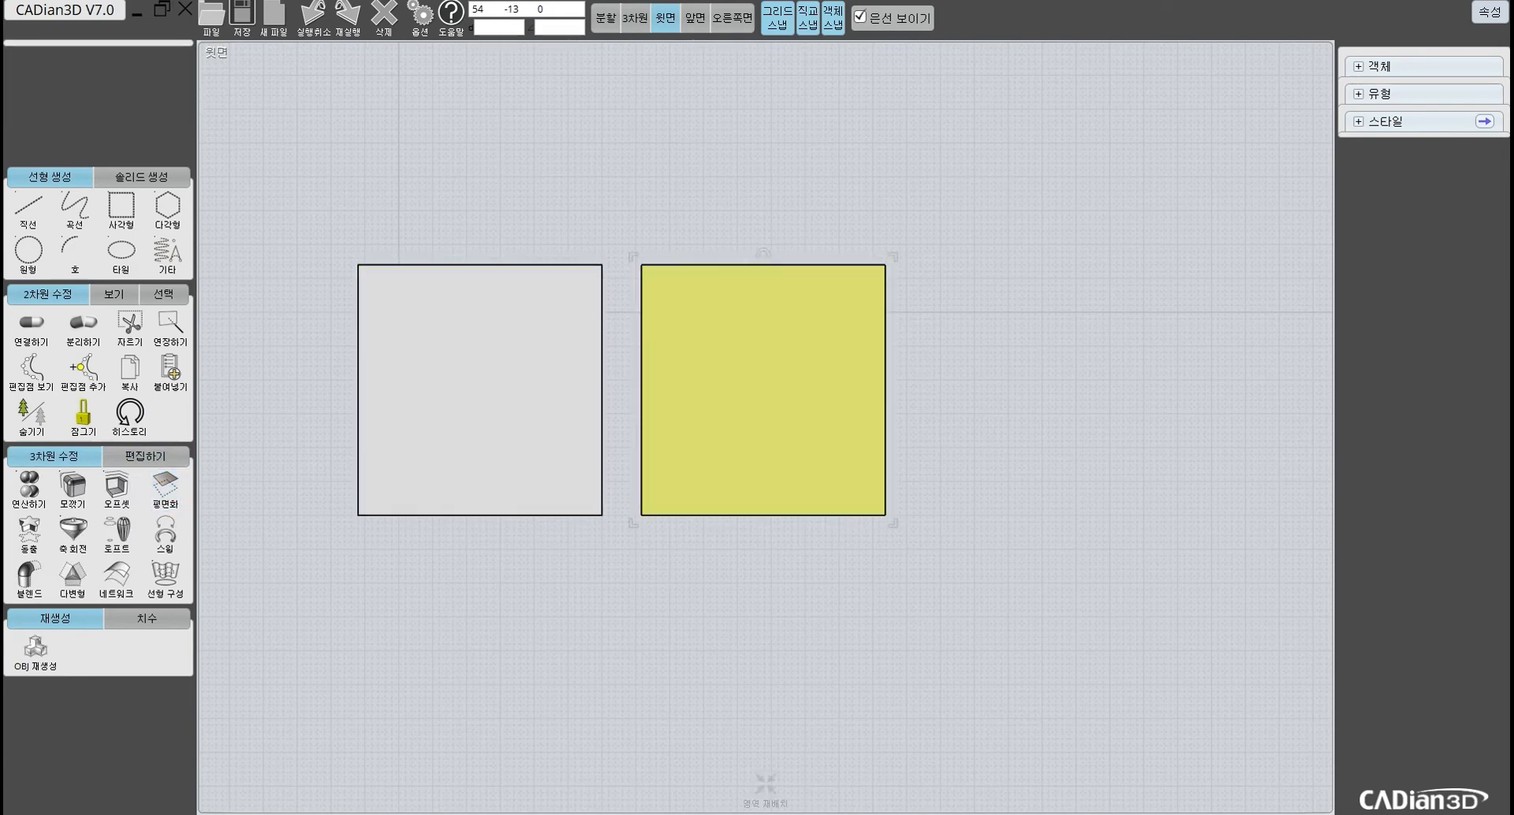
pyautogui.click(961, 400)
pyautogui.scroll(3, 938, 319)
pyautogui.scroll(-8, 934, 316)
pyautogui.scroll(4, 924, 326)
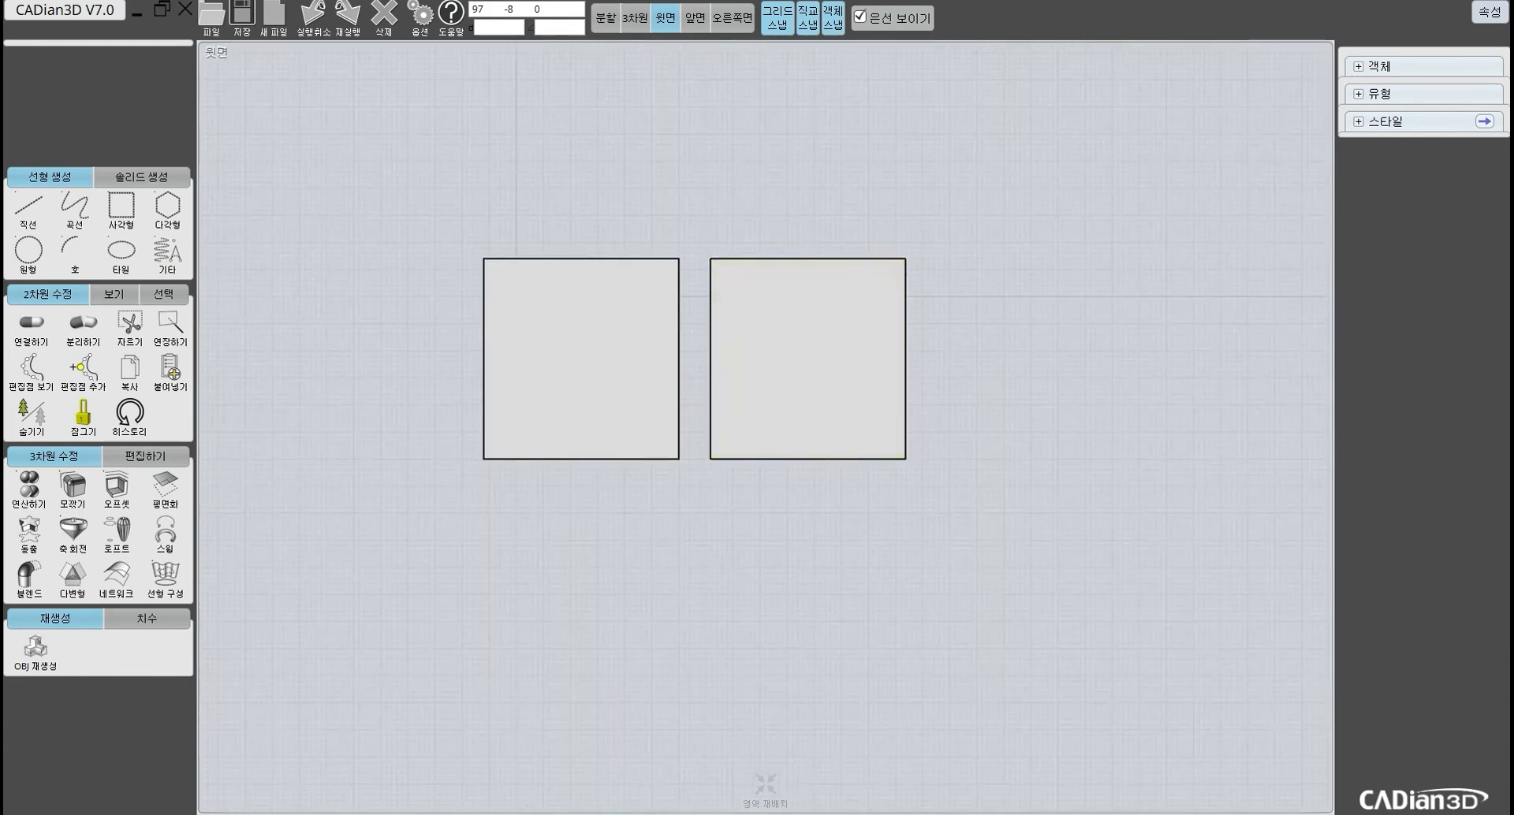
pyautogui.moveTo(927, 328); pyautogui.dragTo(840, 361, button='middle')
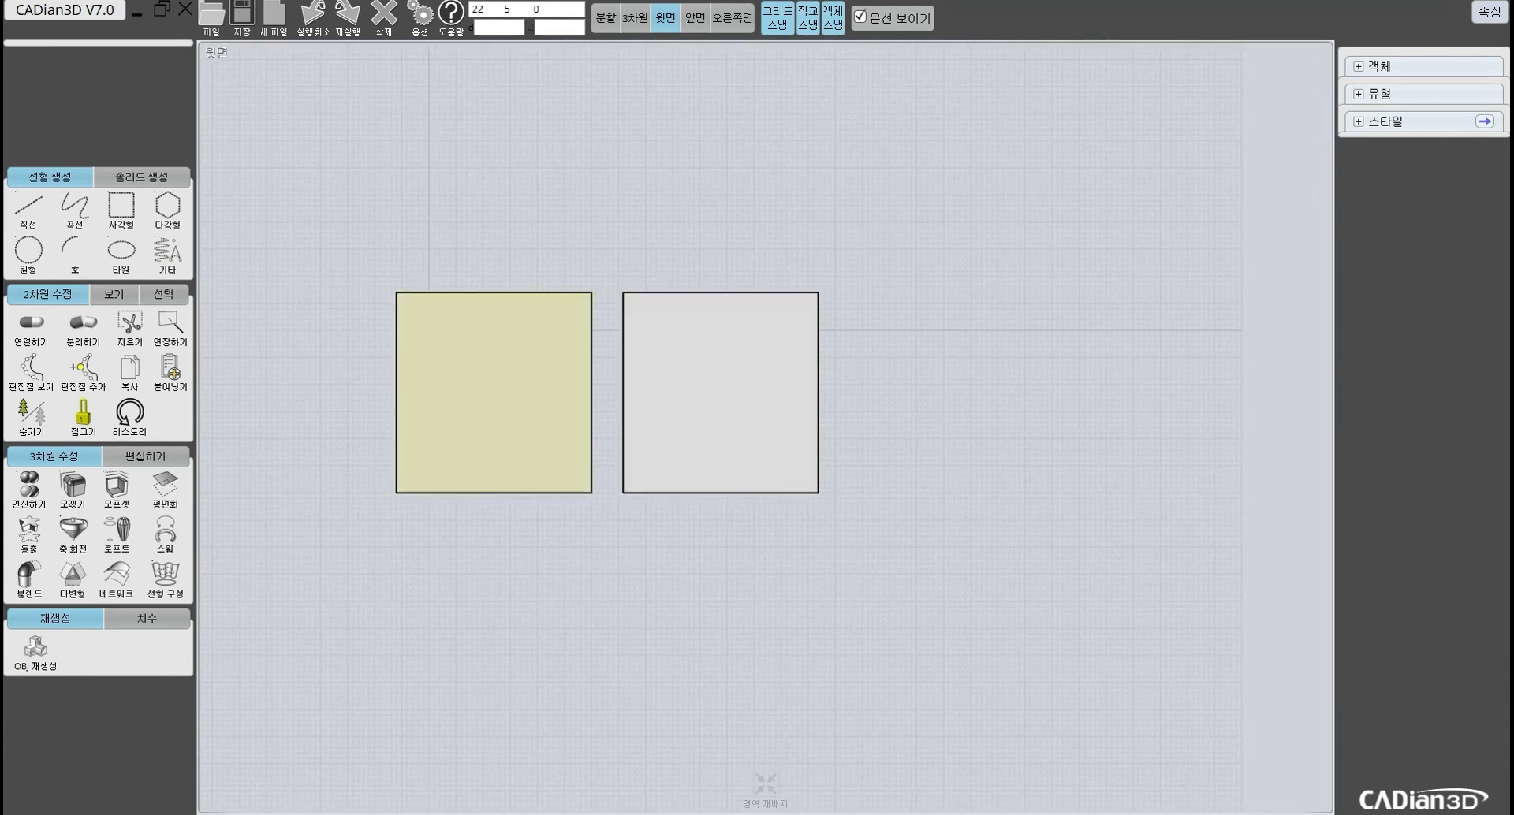
pyautogui.click(545, 308)
pyautogui.click(932, 330)
pyautogui.moveTo(933, 331)
pyautogui.mouseDown(button='middle')
pyautogui.moveTo(751, 341)
pyautogui.moveTo(749, 306)
pyautogui.moveTo(910, 316)
pyautogui.mouseUp(button='middle')
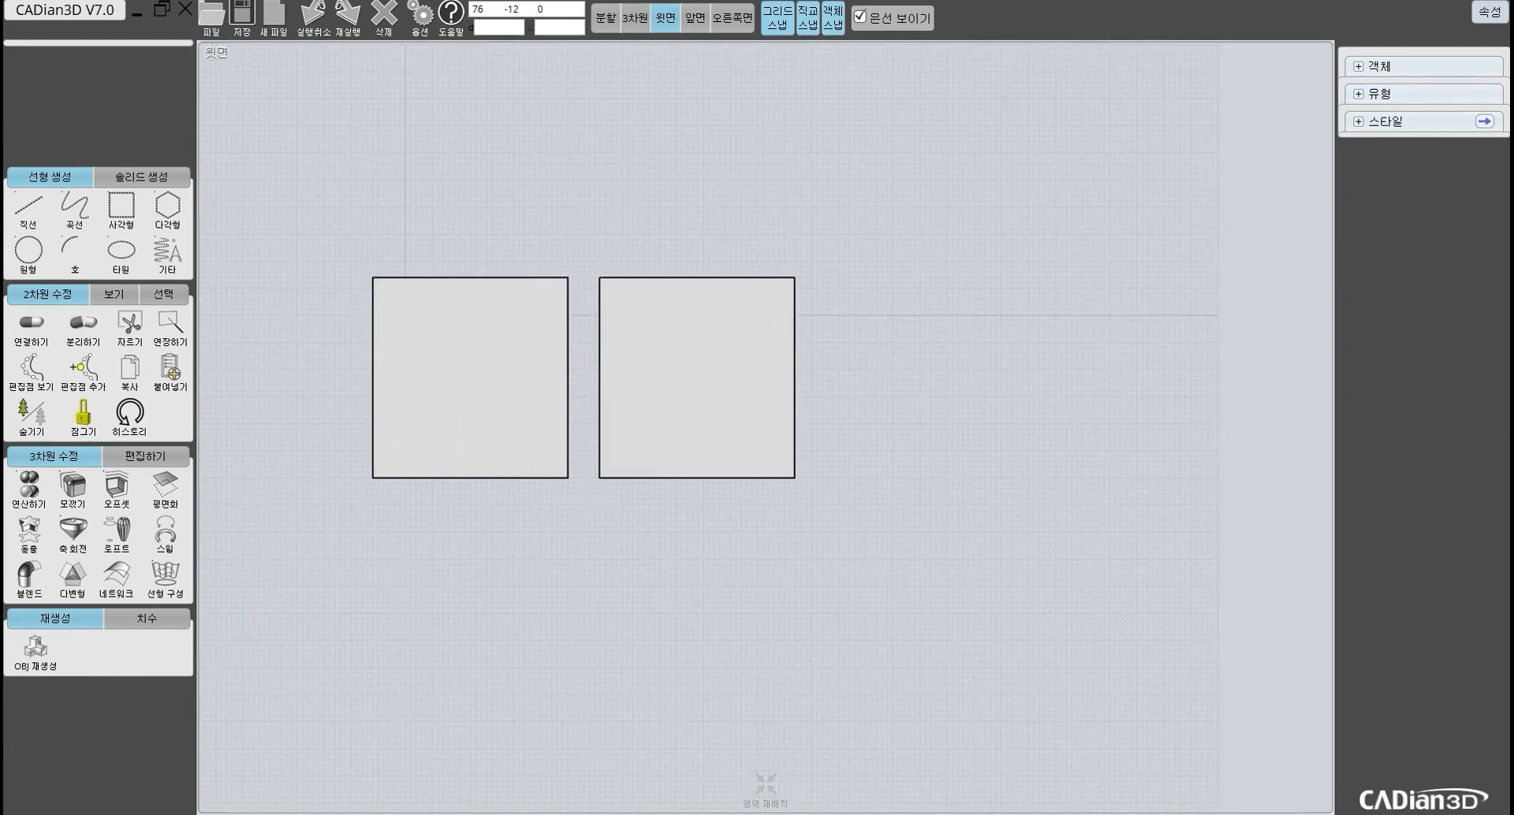
# Step: Delete the right surface with its four lines and the left surface, keeping the left rectangle's outline
pyautogui.click(761, 374)
pyautogui.press('Delete')
pyautogui.moveTo(875, 228); pyautogui.dragTo(588, 523)
pyautogui.press('Delete')
pyautogui.click(473, 463)
pyautogui.press('Delete')
# Step: Copy the left rectangle about 42 units to the right and separate (분리하기) the copy into individual lines
pyautogui.click(524, 464)
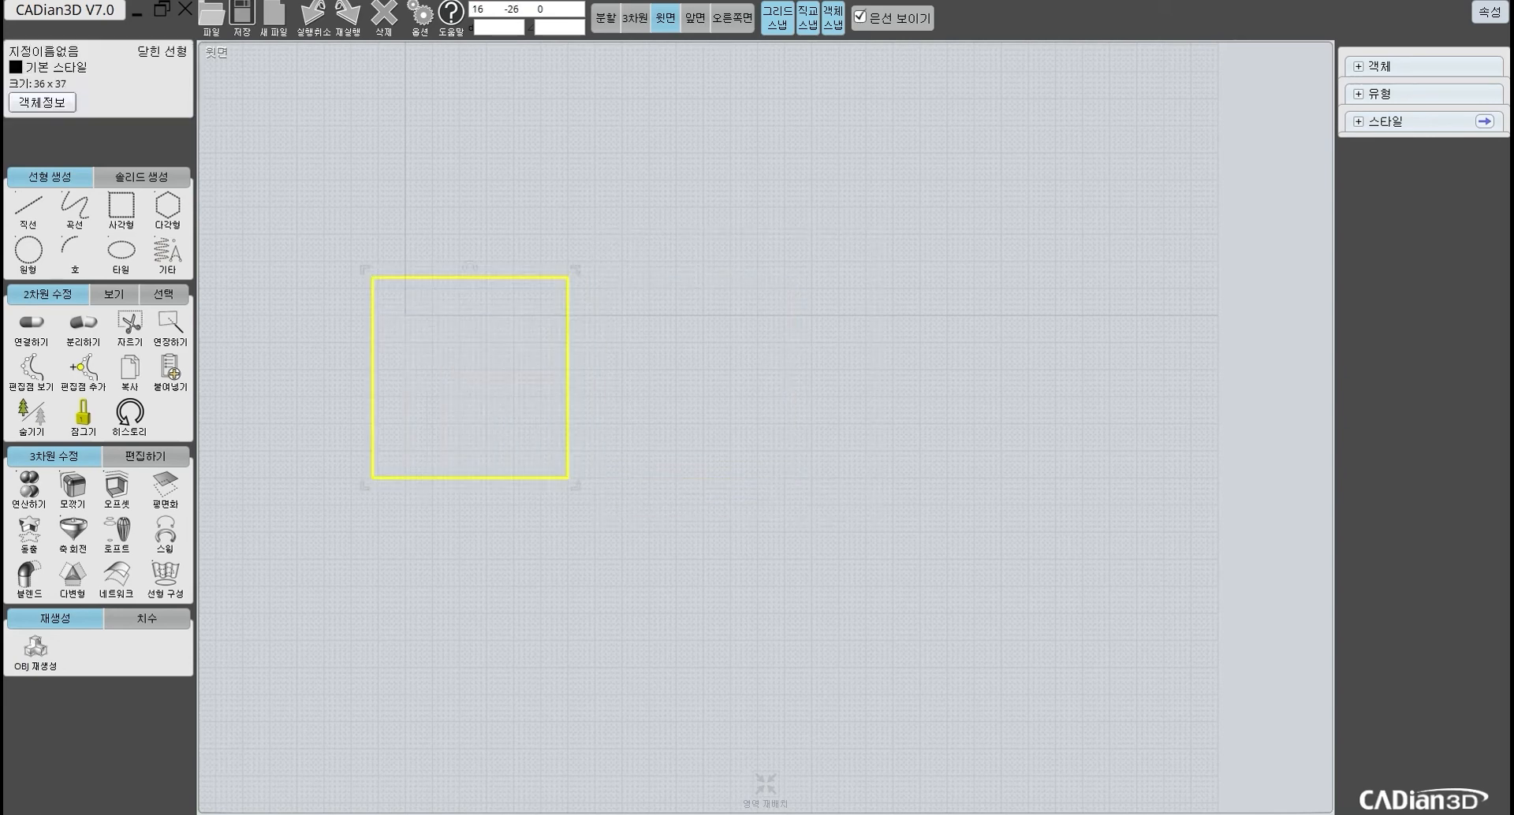
pyautogui.moveTo(420, 477); pyautogui.dragTo(648, 478)
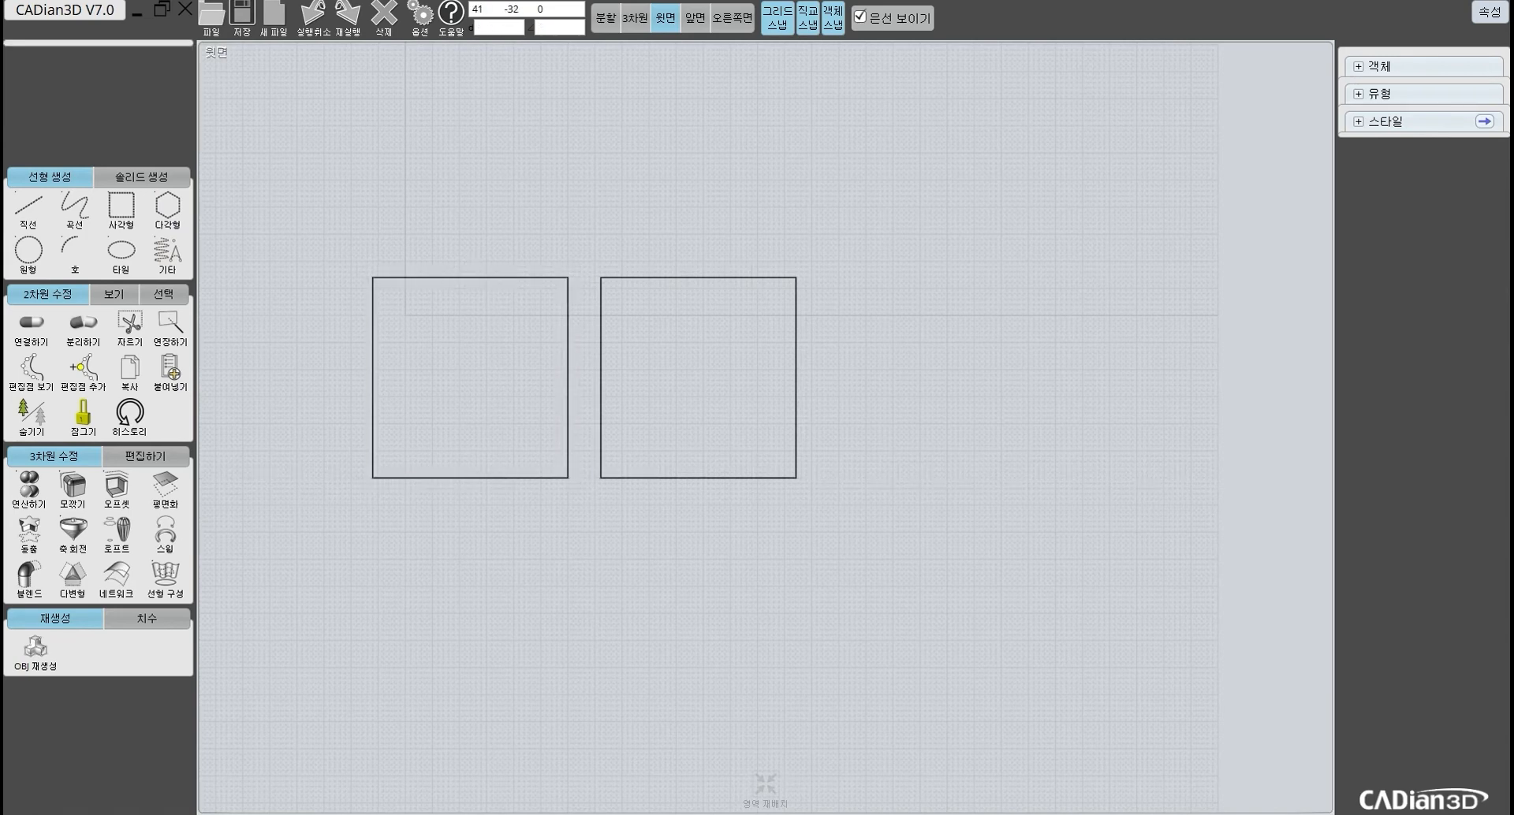
pyautogui.click(622, 478)
pyautogui.click(83, 328)
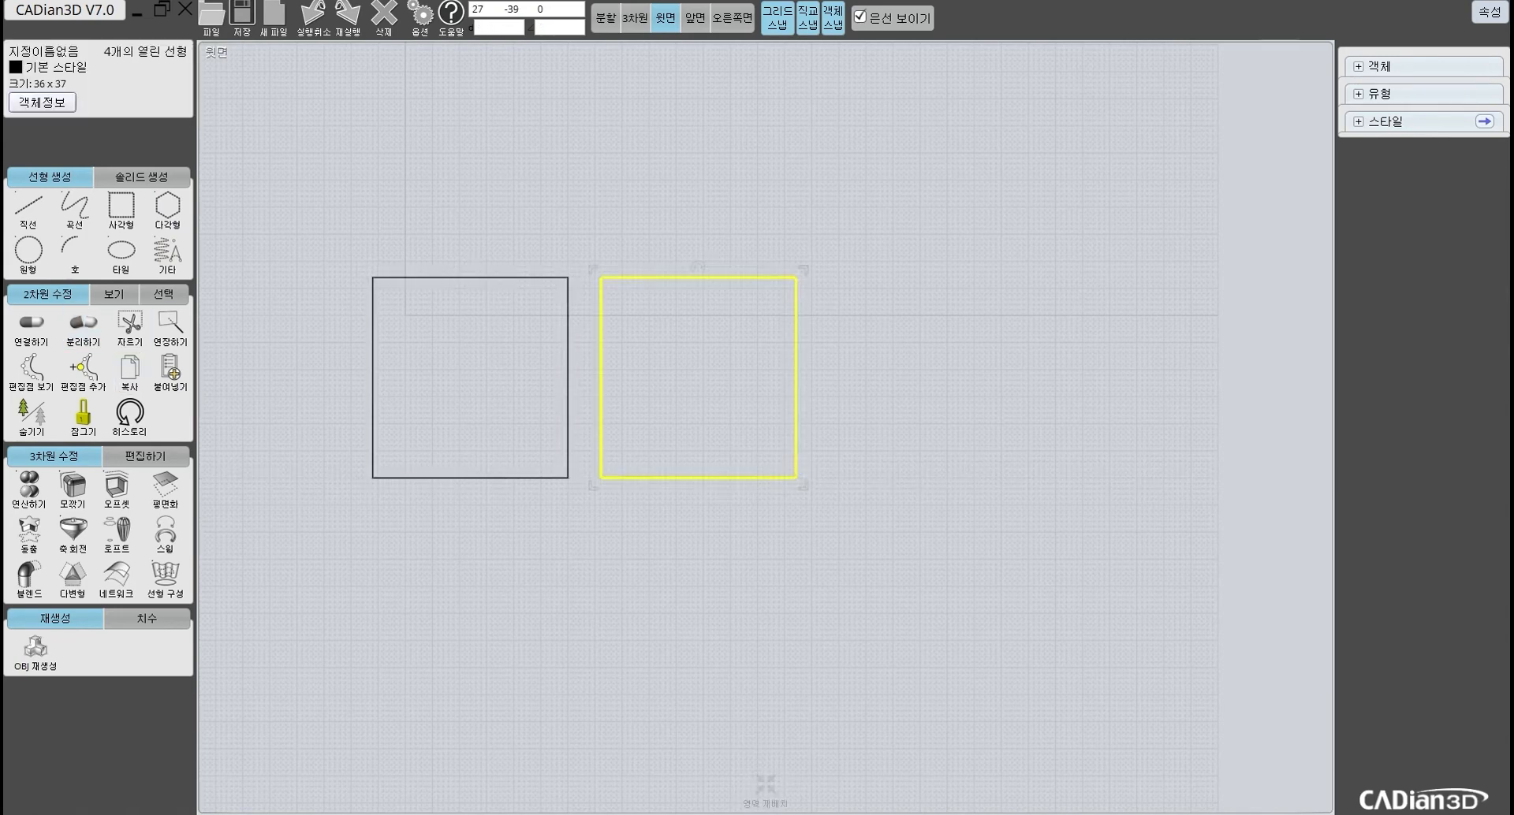
pyautogui.click(615, 509)
# Step: Move the right vertical line of the separated rectangle 2 units down in height, using the right side view
pyautogui.click(796, 410)
pyautogui.click(605, 17)
pyautogui.click(145, 456)
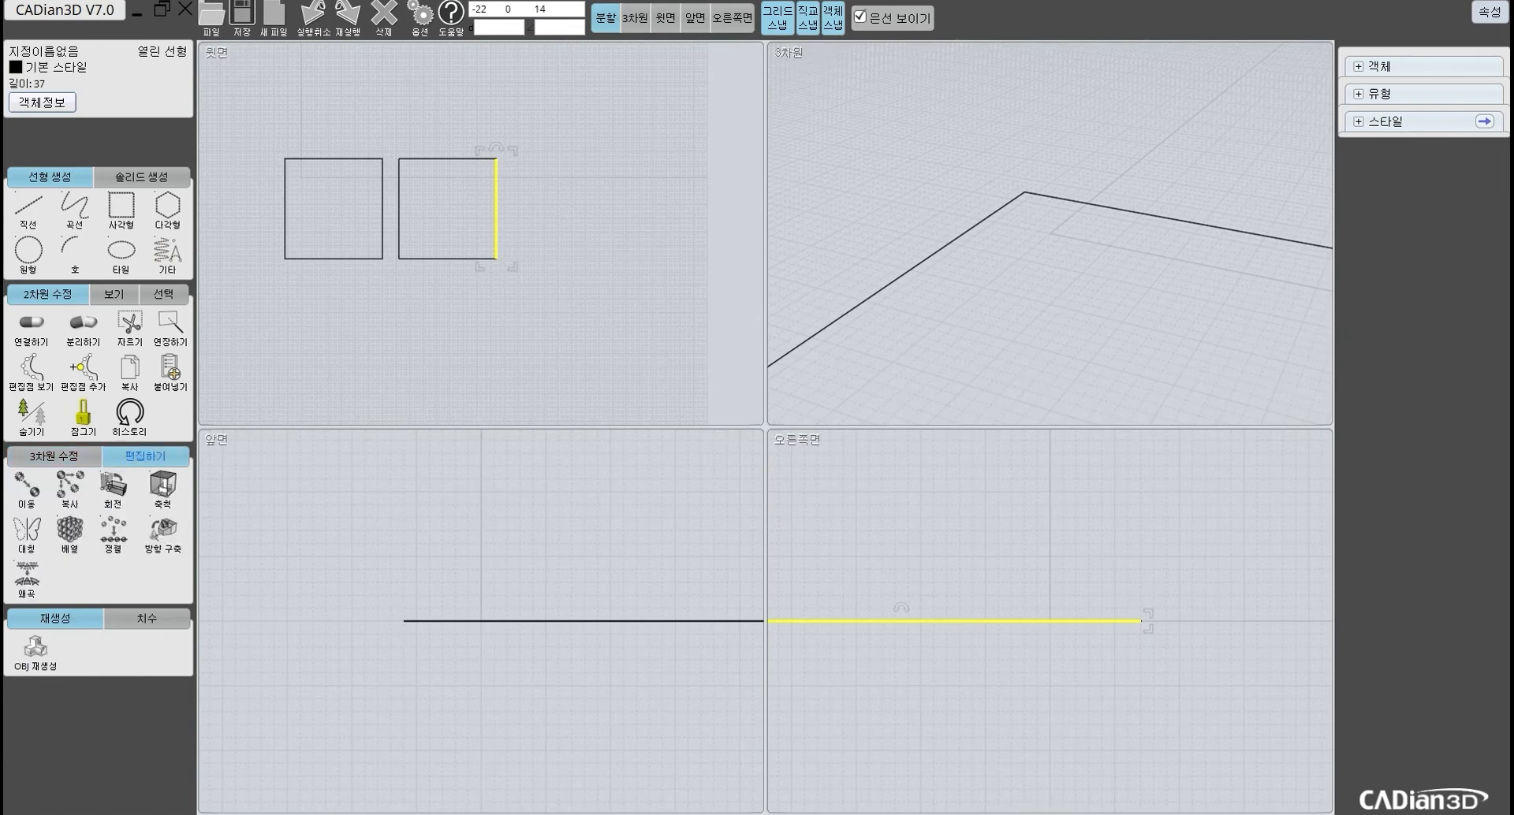
pyautogui.click(27, 489)
pyautogui.click(496, 159)
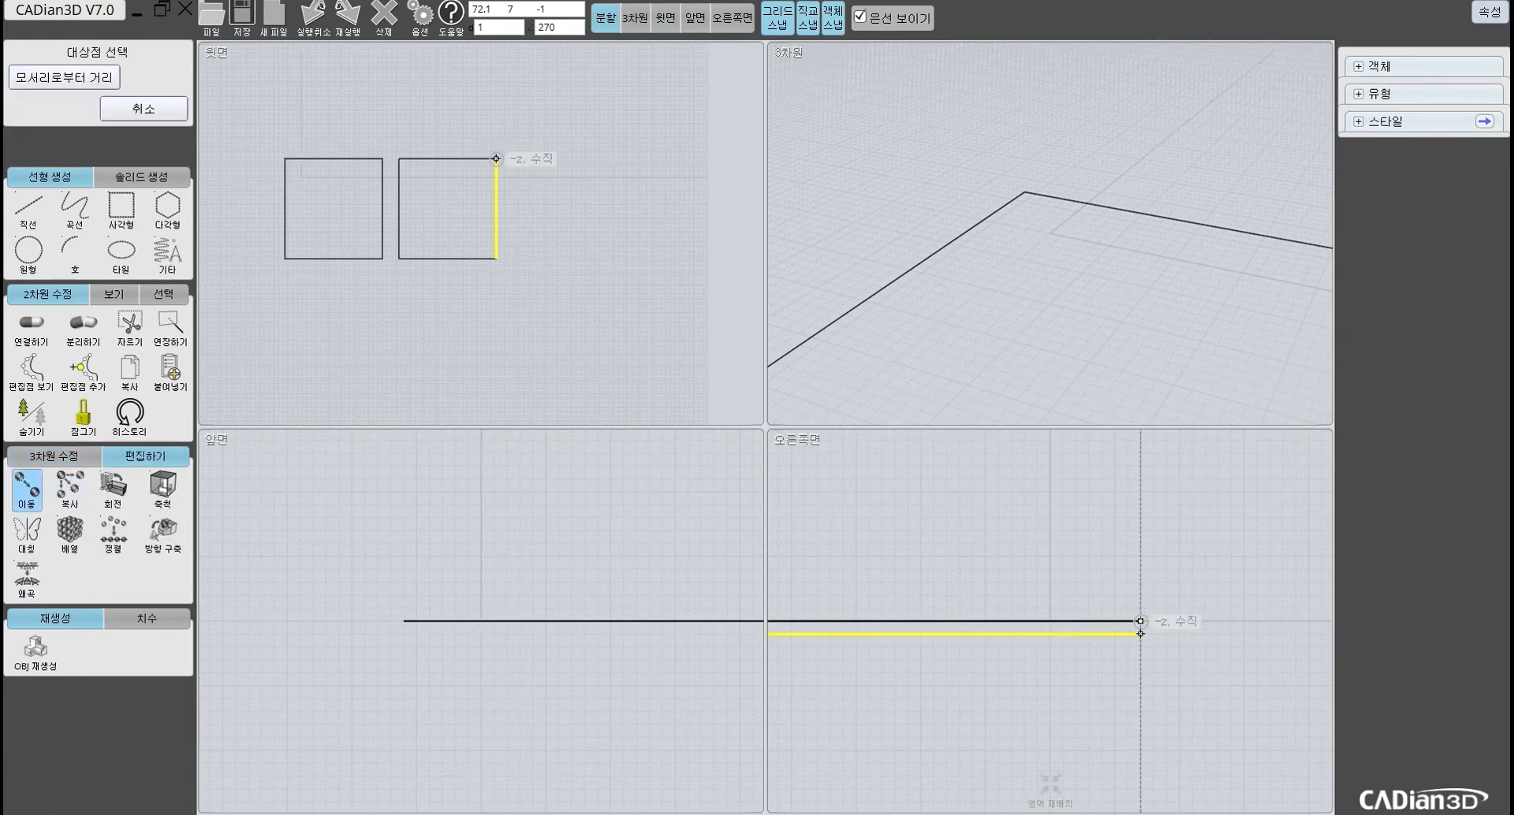
pyautogui.click(1140, 647)
pyautogui.click(1127, 693)
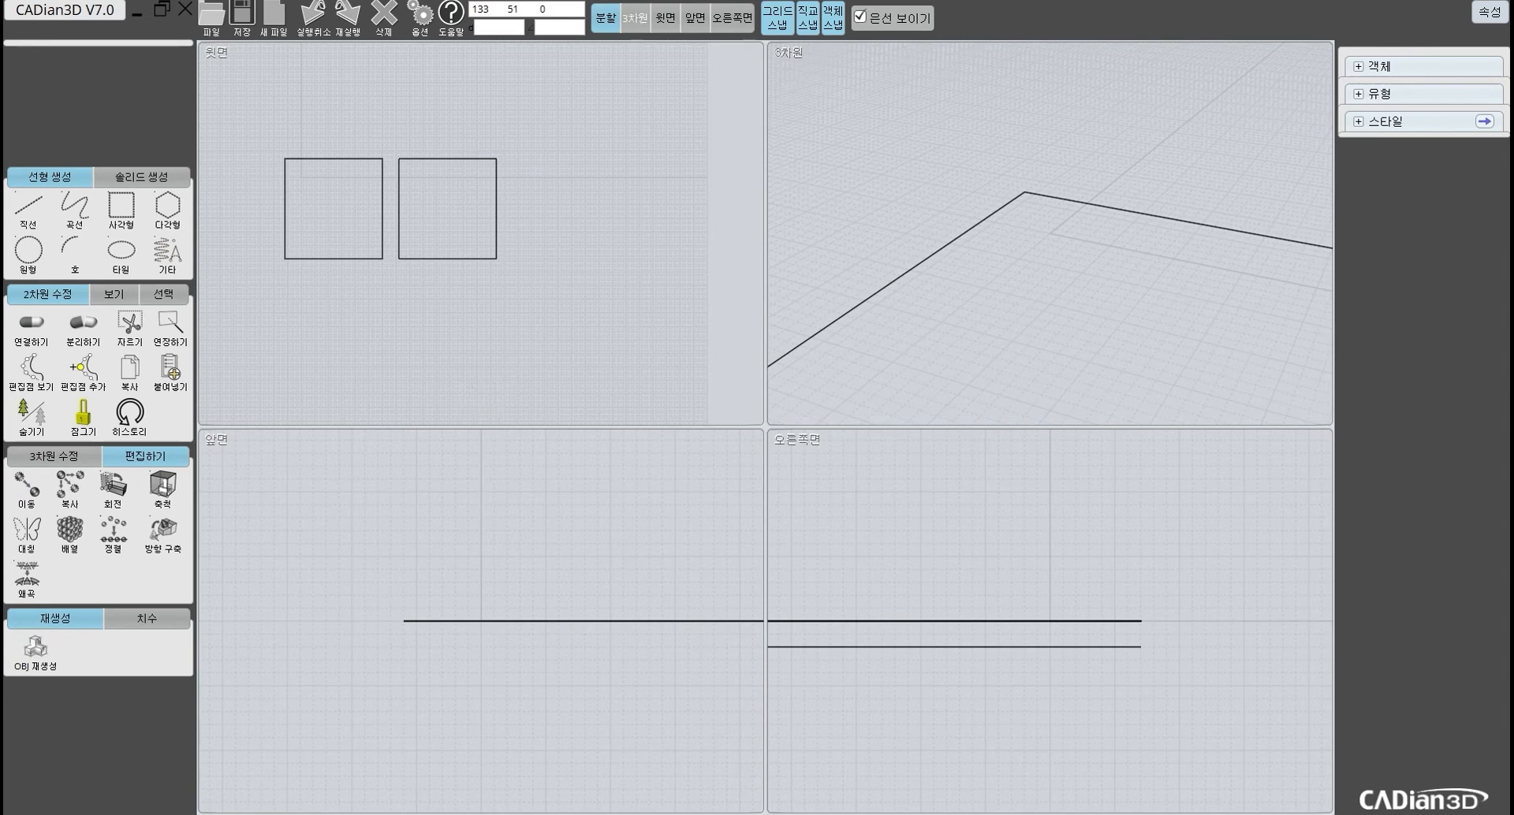
# Step: Select all four lines of the right rectangle in the top view
pyautogui.click(665, 18)
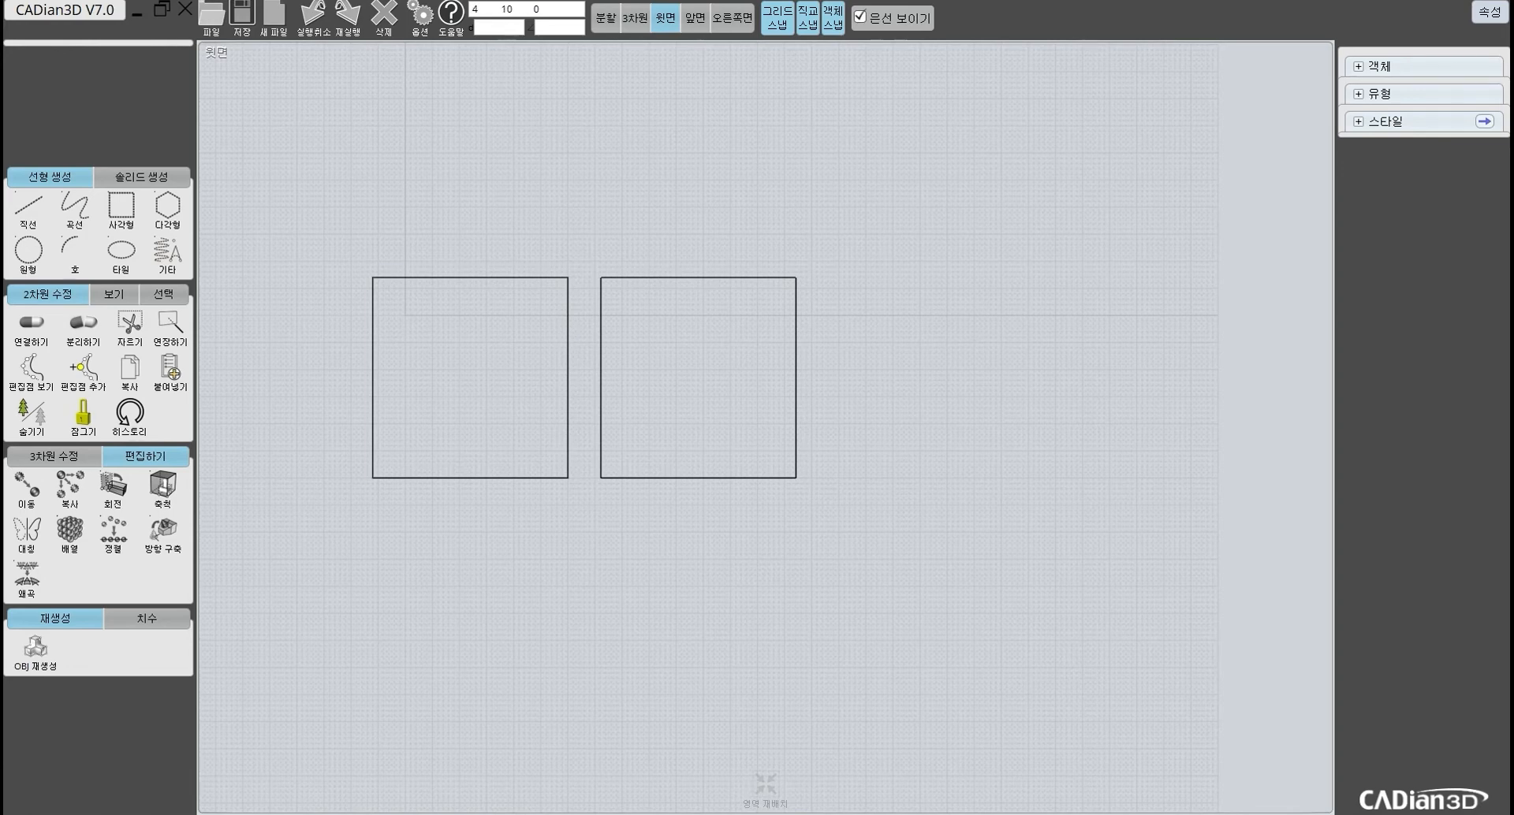
pyautogui.click(568, 279)
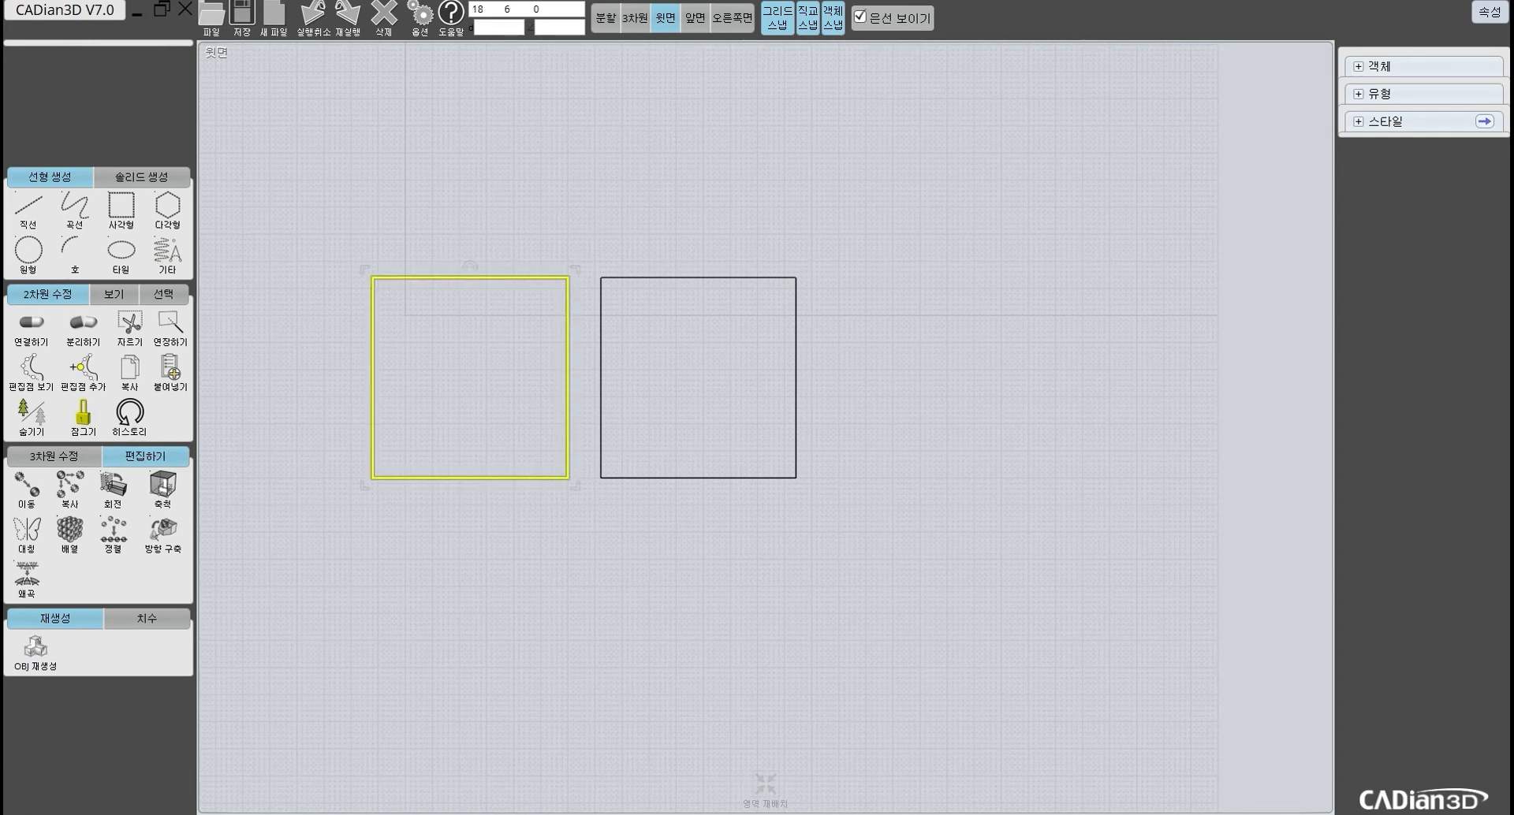
pyautogui.click(569, 220)
pyautogui.moveTo(569, 220); pyautogui.dragTo(949, 531)
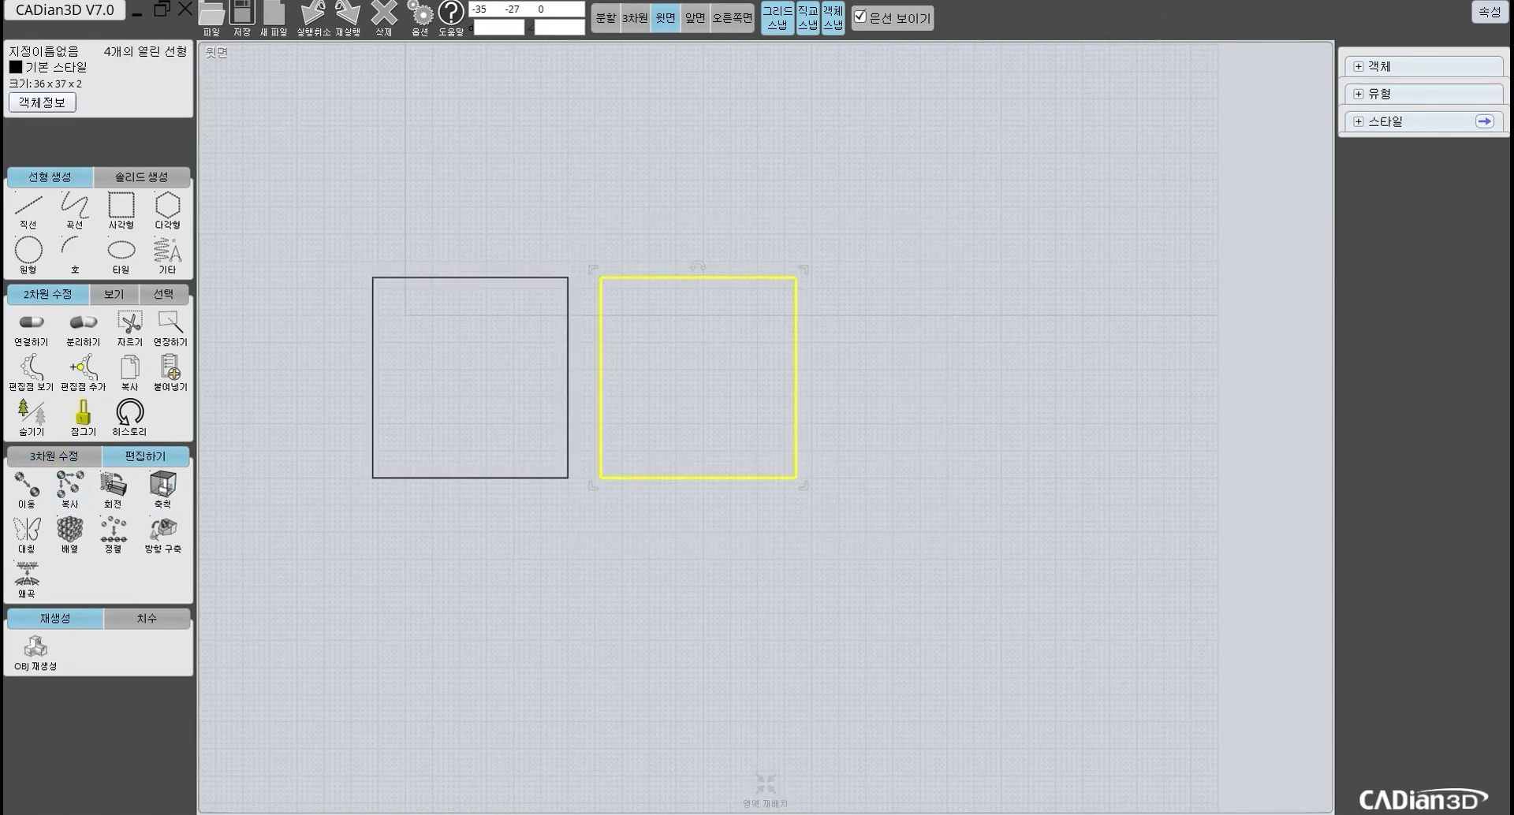
pyautogui.click(54, 456)
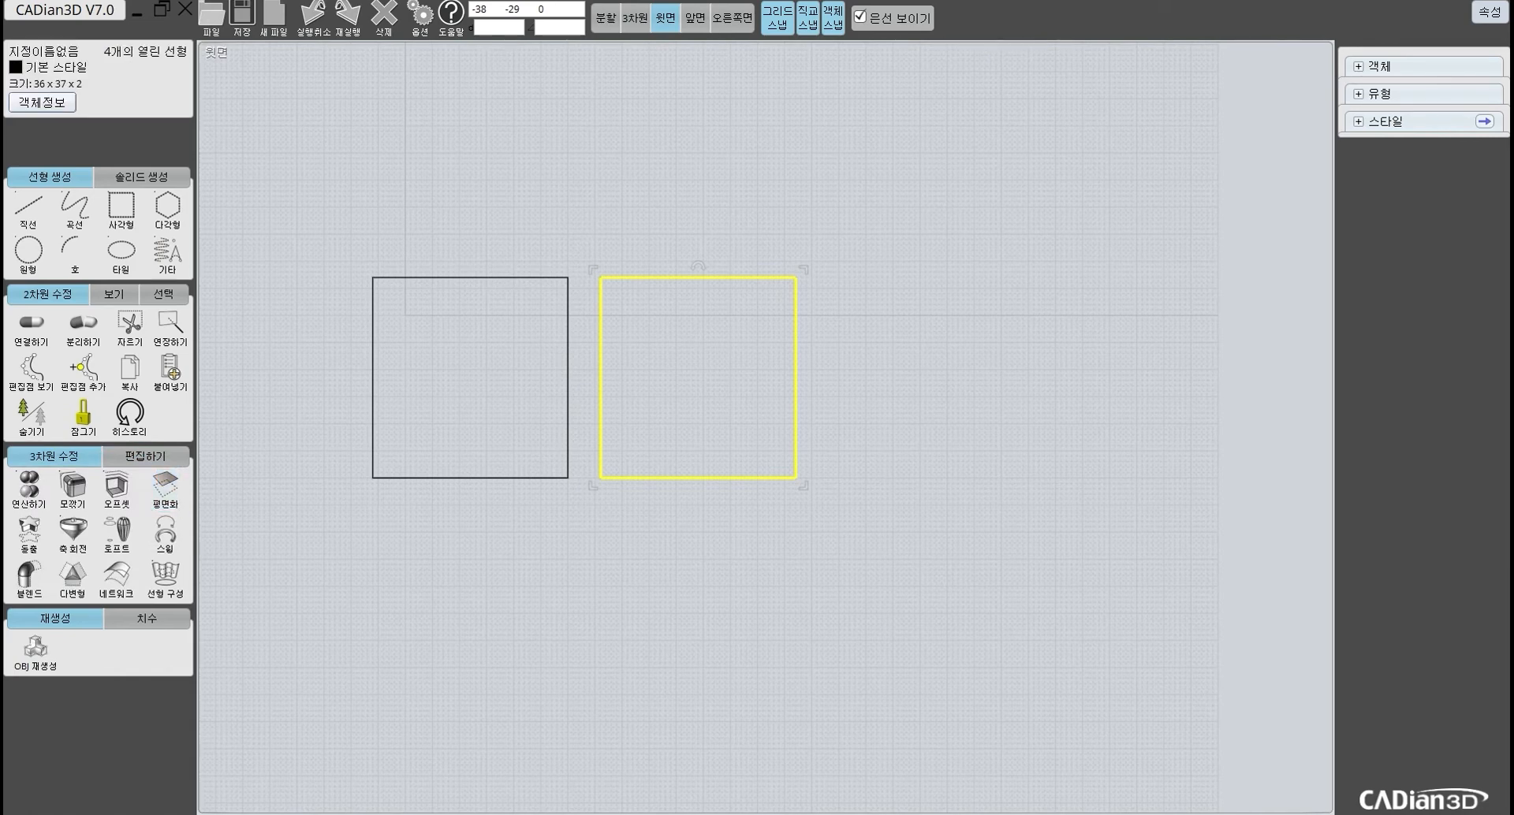
# Step: Examine the height gap between the right rectangle's lowered line and its other lines in the 3D view
pyautogui.click(634, 17)
pyautogui.click(606, 17)
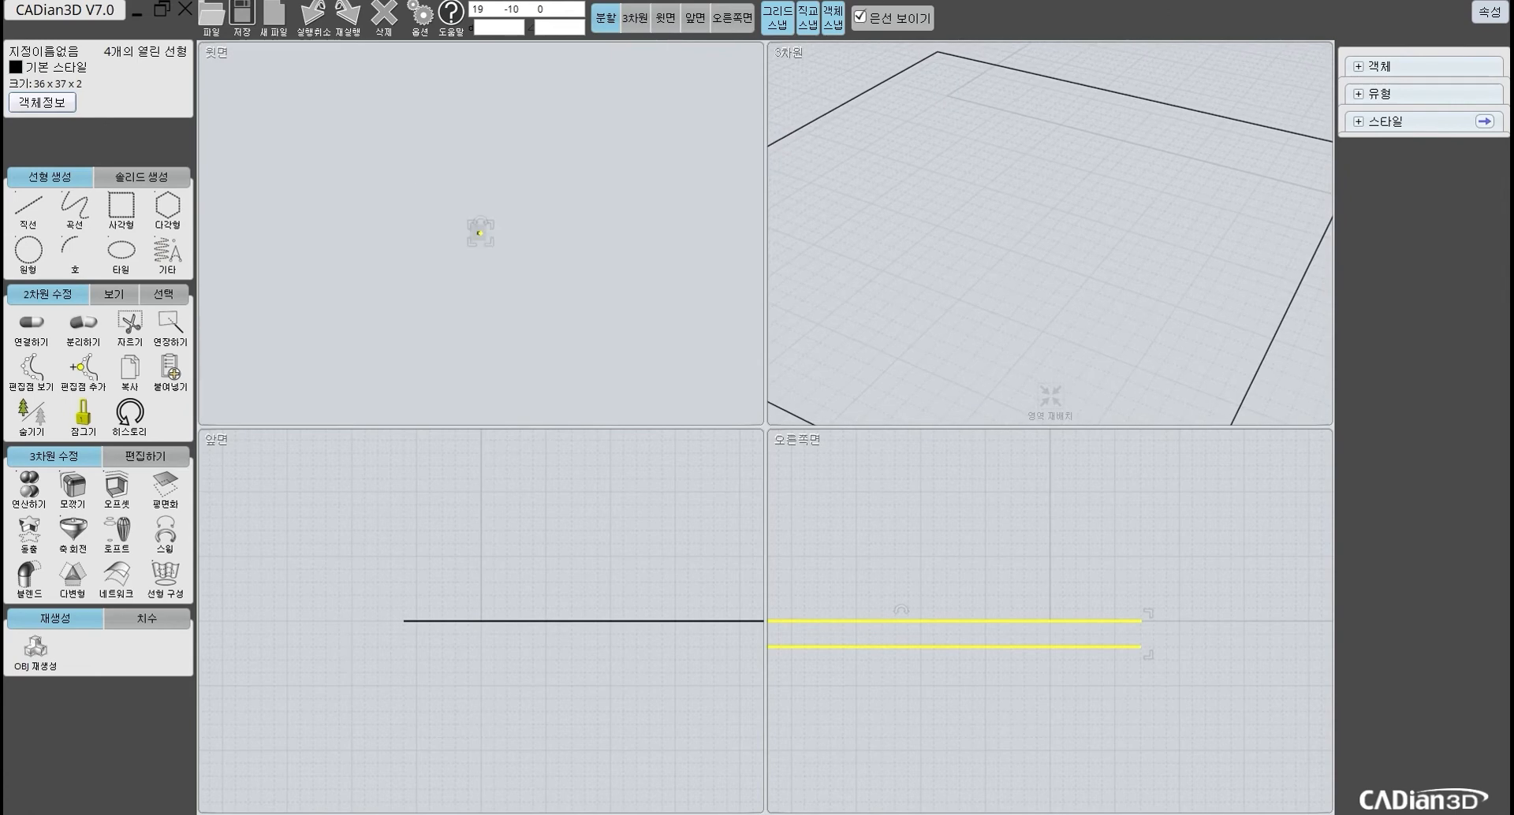
pyautogui.click(977, 236)
pyautogui.scroll(-5, 977, 236)
pyautogui.scroll(2, 978, 236)
pyautogui.moveTo(1214, 304); pyautogui.dragTo(1170, 311, button='right')
pyautogui.moveTo(1104, 252); pyautogui.dragTo(1052, 207, button='right')
pyautogui.moveTo(1053, 207); pyautogui.dragTo(977, 223, button='middle')
pyautogui.moveTo(977, 223); pyautogui.dragTo(1104, 228, button='right')
pyautogui.click(483, 396)
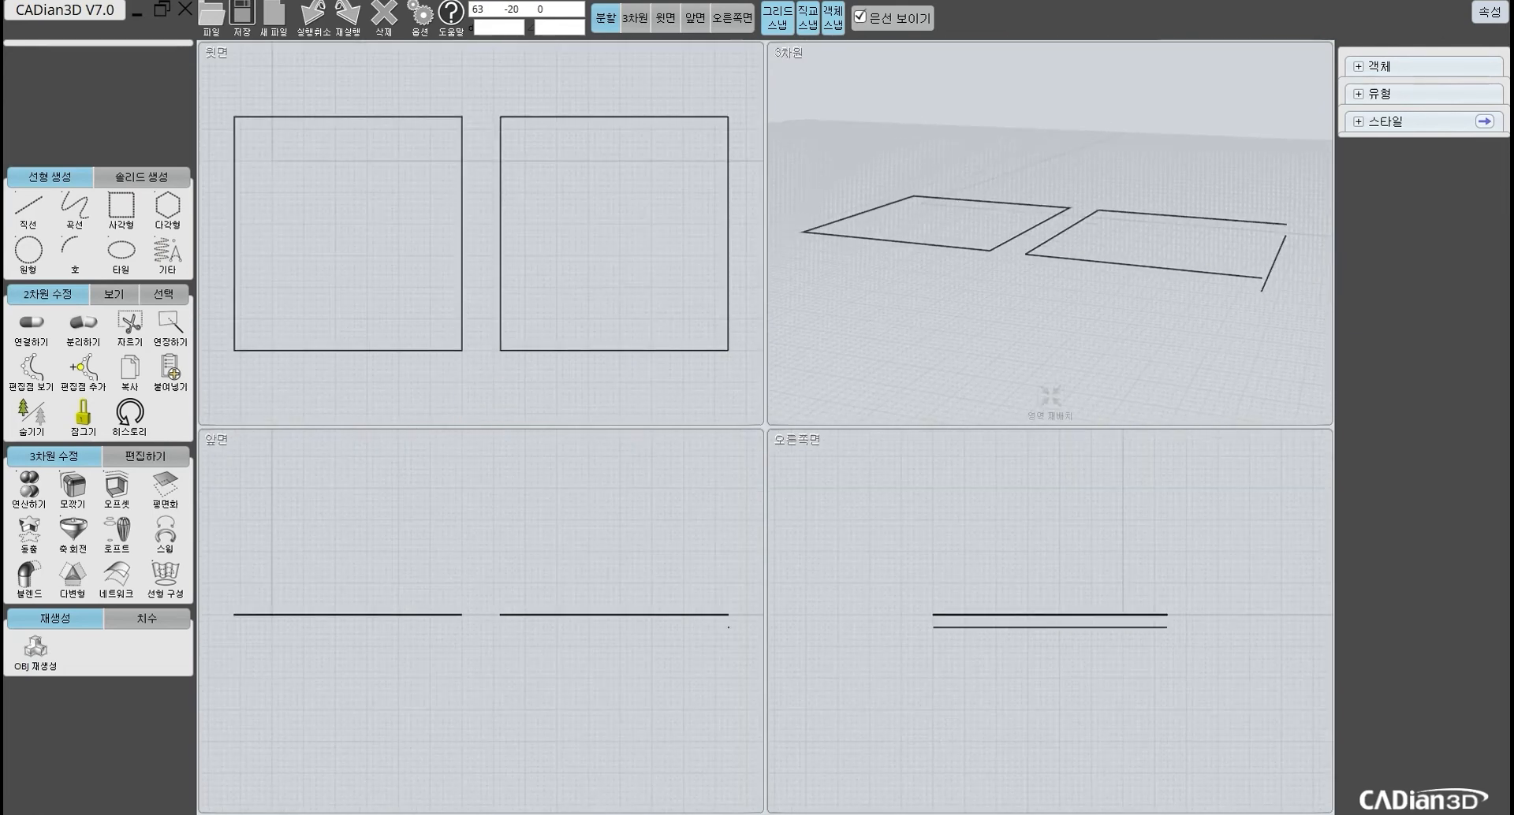
pyautogui.moveTo(1037, 267); pyautogui.dragTo(963, 286, button='middle')
pyautogui.moveTo(1187, 262); pyautogui.dragTo(1106, 214, button='right')
pyautogui.scroll(1, 1061, 269)
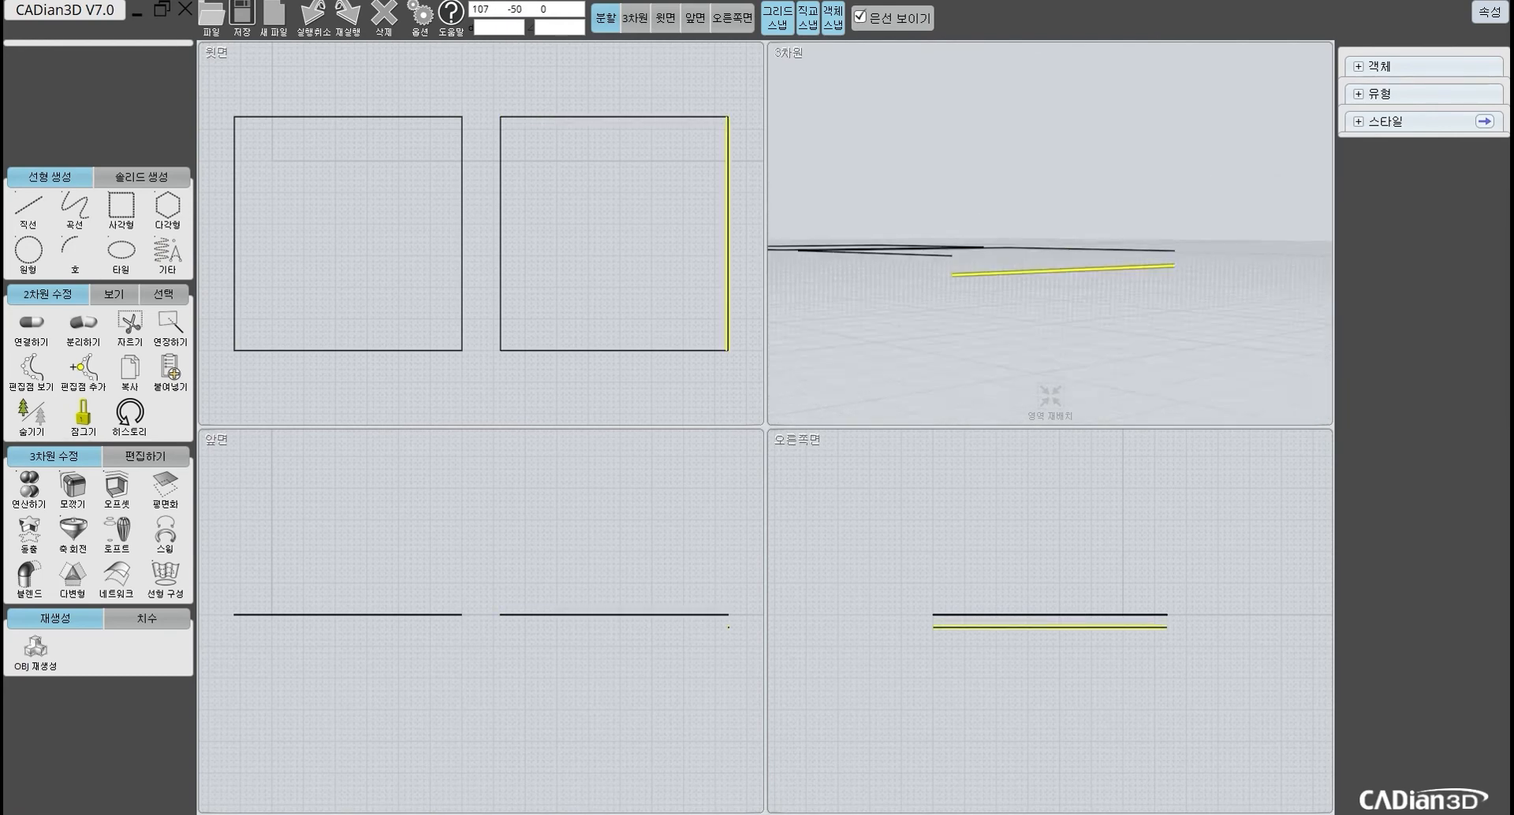
# Step: Move the lowered line back up 2 units so its endpoint meets the level of the other lines
pyautogui.click(1060, 269)
pyautogui.scroll(4, 1060, 270)
pyautogui.scroll(-3, 1061, 270)
pyautogui.moveTo(1060, 270); pyautogui.dragTo(1124, 290, button='middle')
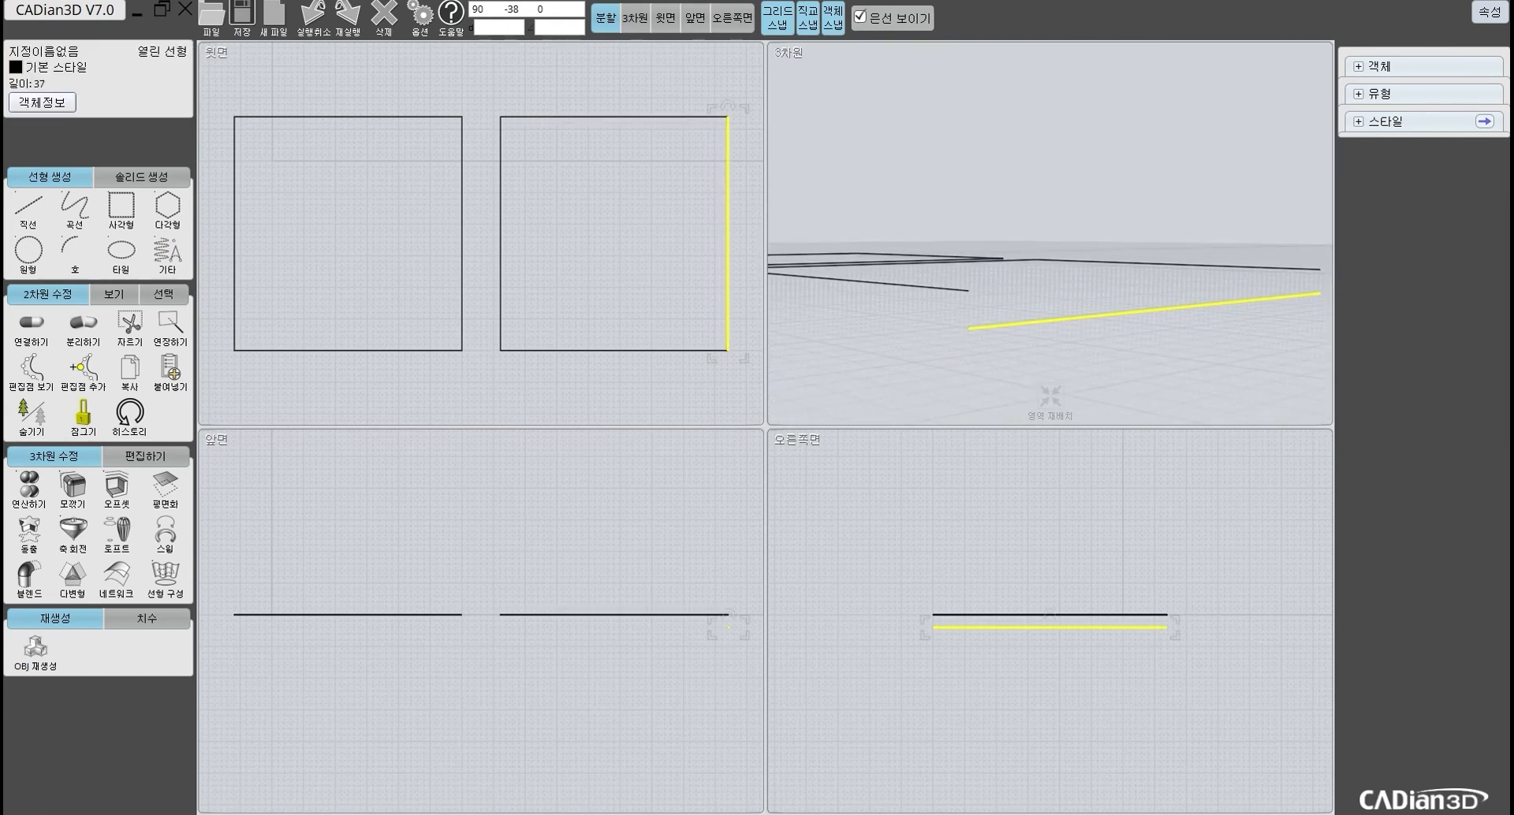
pyautogui.moveTo(1123, 290); pyautogui.dragTo(1120, 335, button='right')
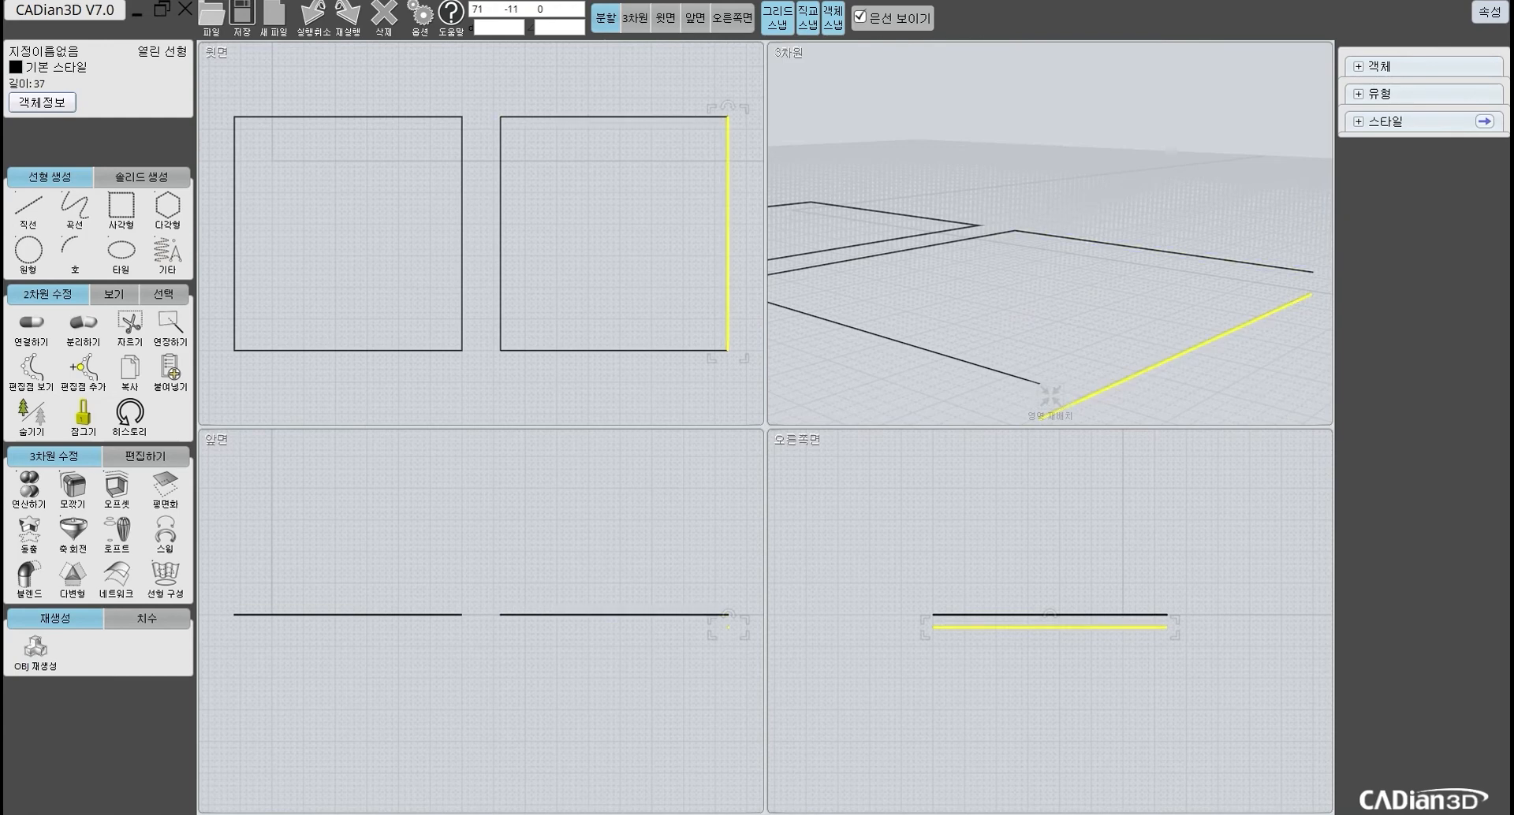
pyautogui.scroll(2, 1179, 612)
pyautogui.click(1192, 646)
pyautogui.scroll(2, 1186, 645)
pyautogui.click(1143, 607)
pyautogui.scroll(1, 1147, 588)
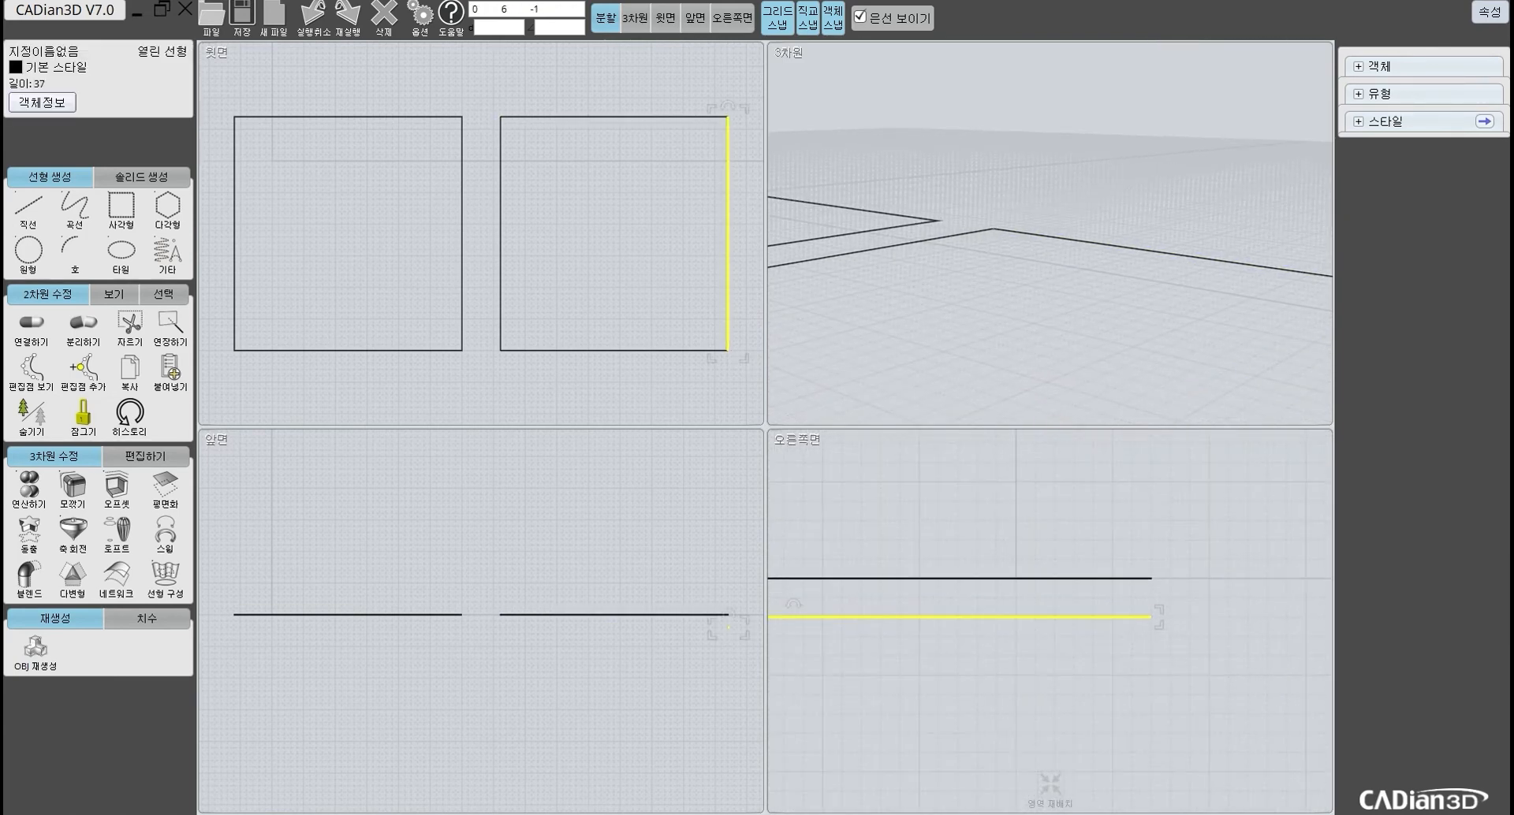
pyautogui.click(145, 456)
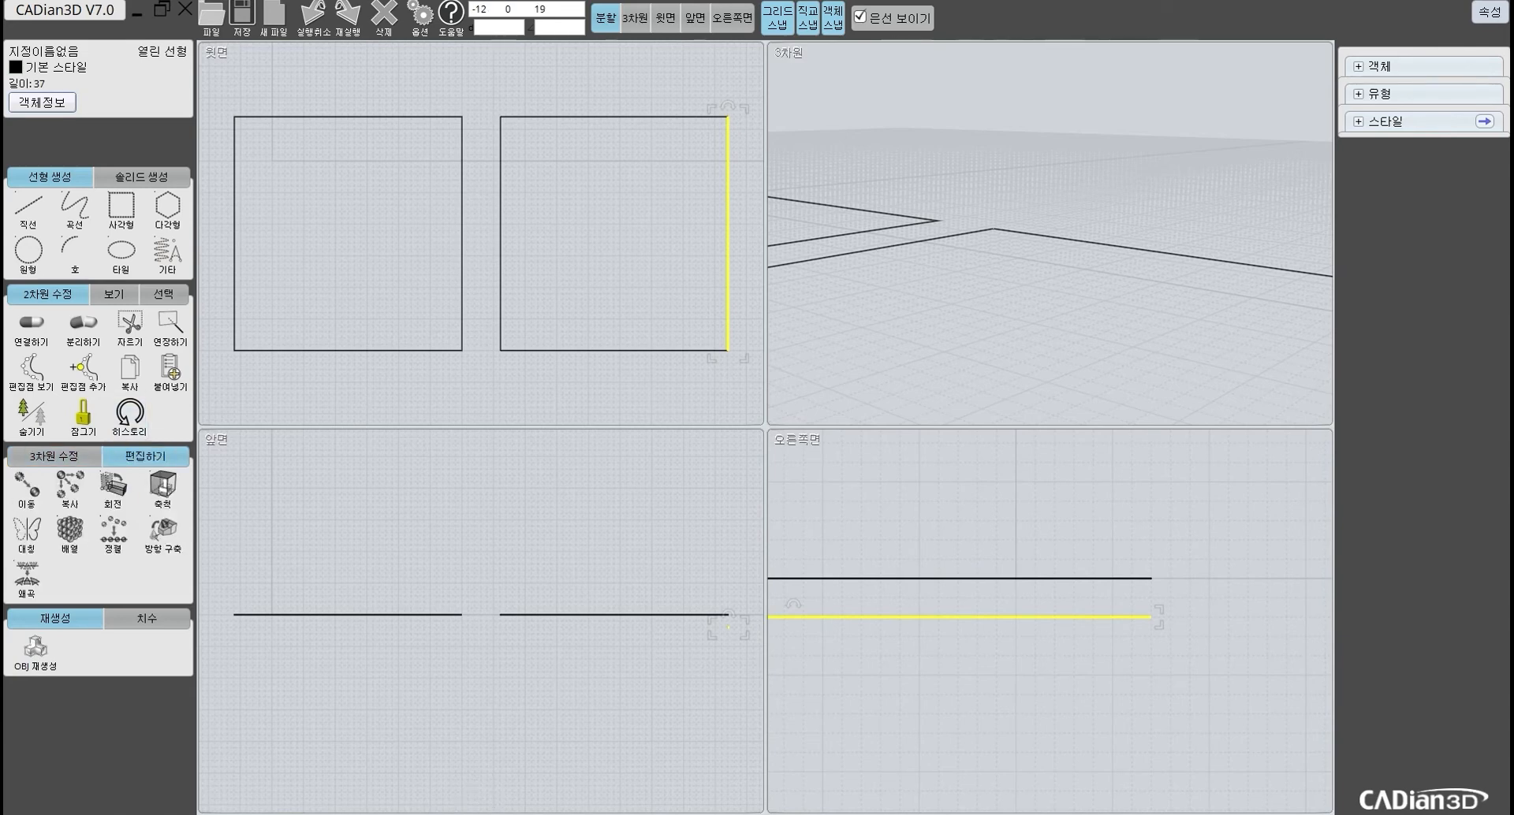
pyautogui.click(26, 489)
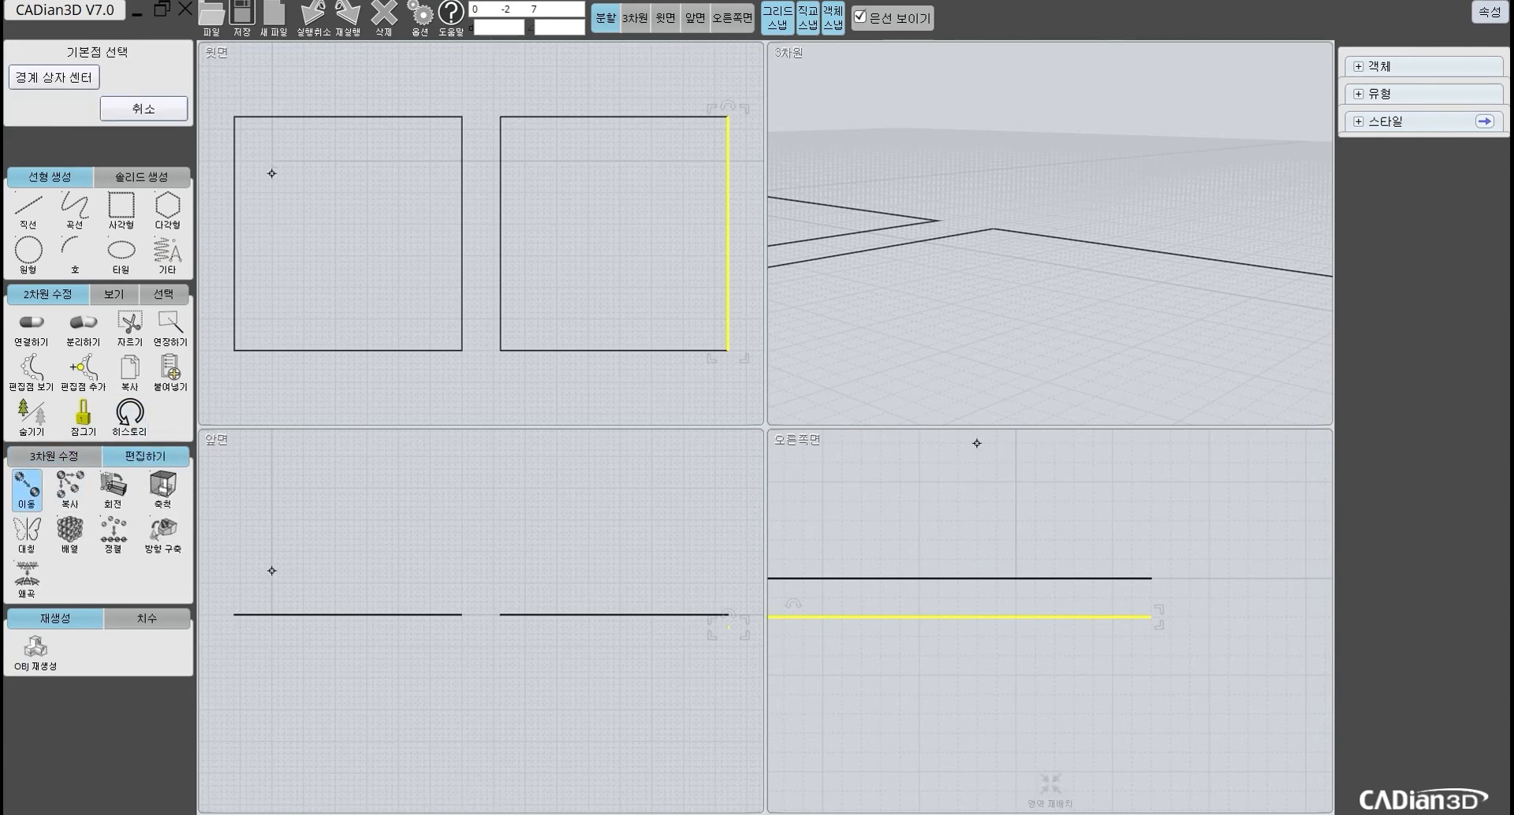
pyautogui.click(1150, 616)
pyautogui.click(1151, 577)
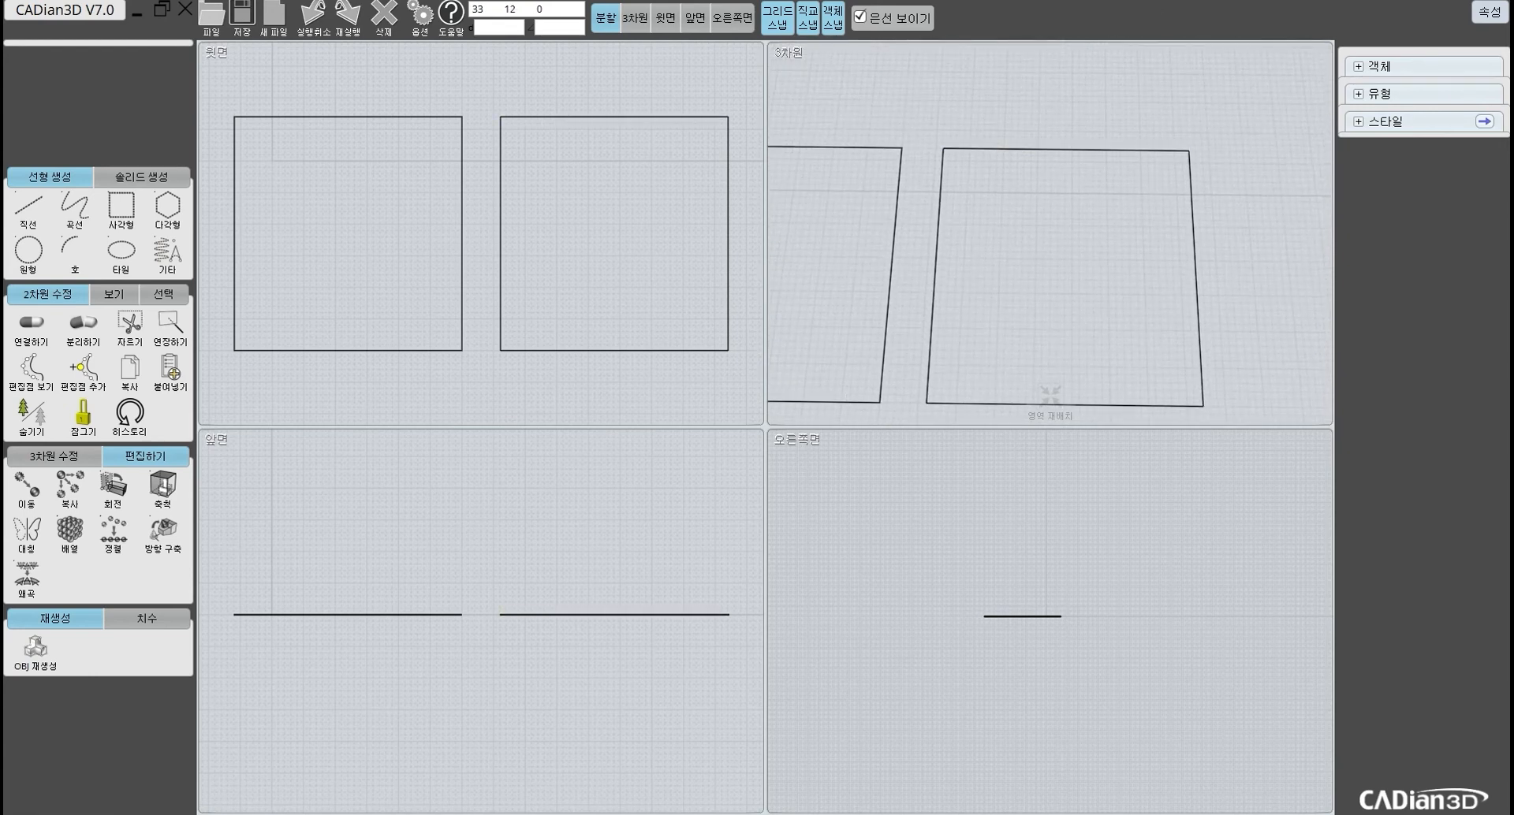
# Step: Planarize the right rectangle's four coplanar lines into a surface and clear the selection
pyautogui.click(614, 117)
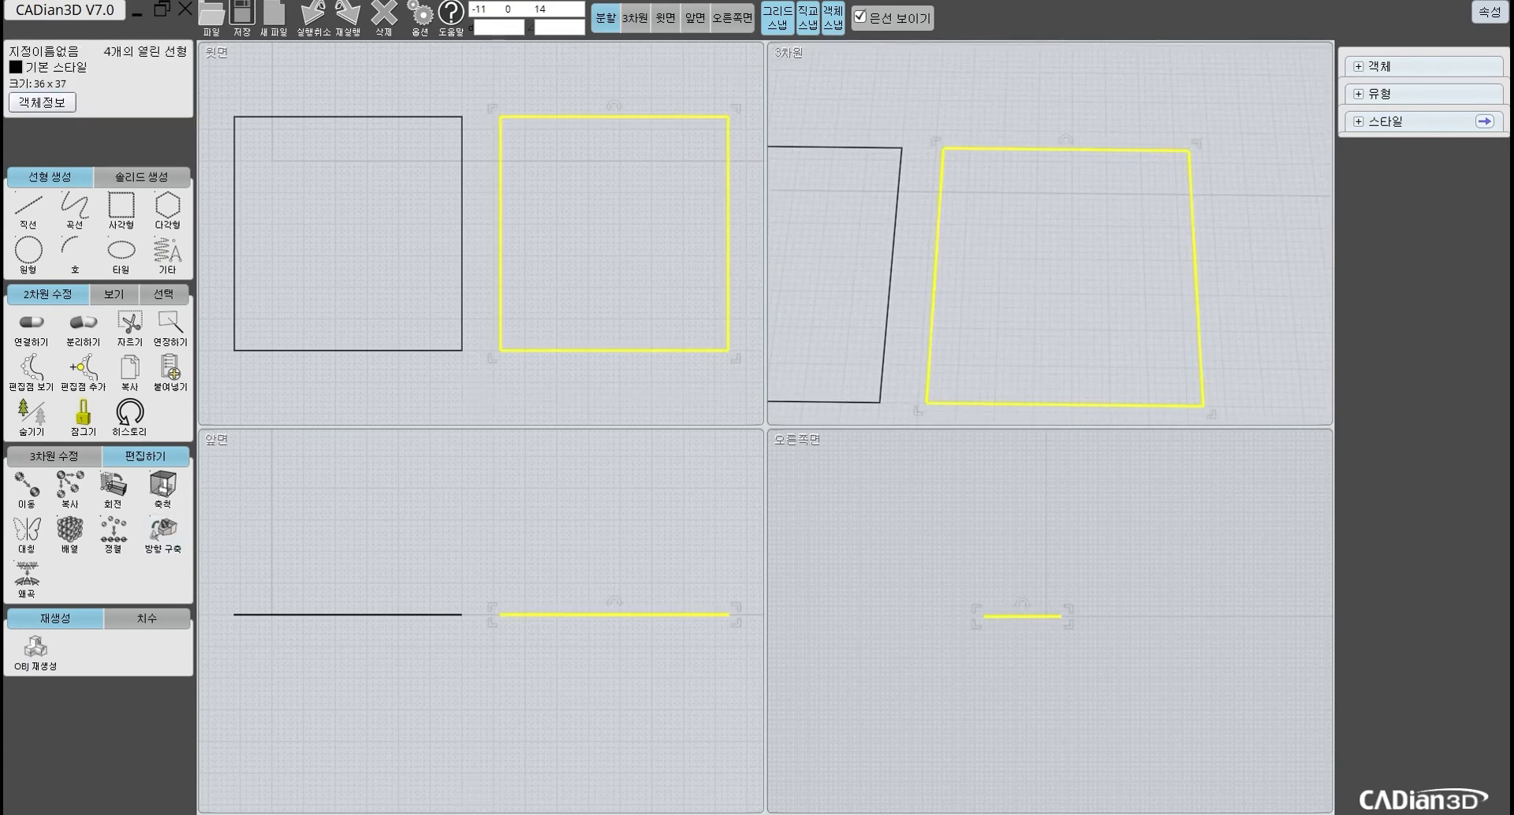
pyautogui.click(52, 455)
pyautogui.click(165, 489)
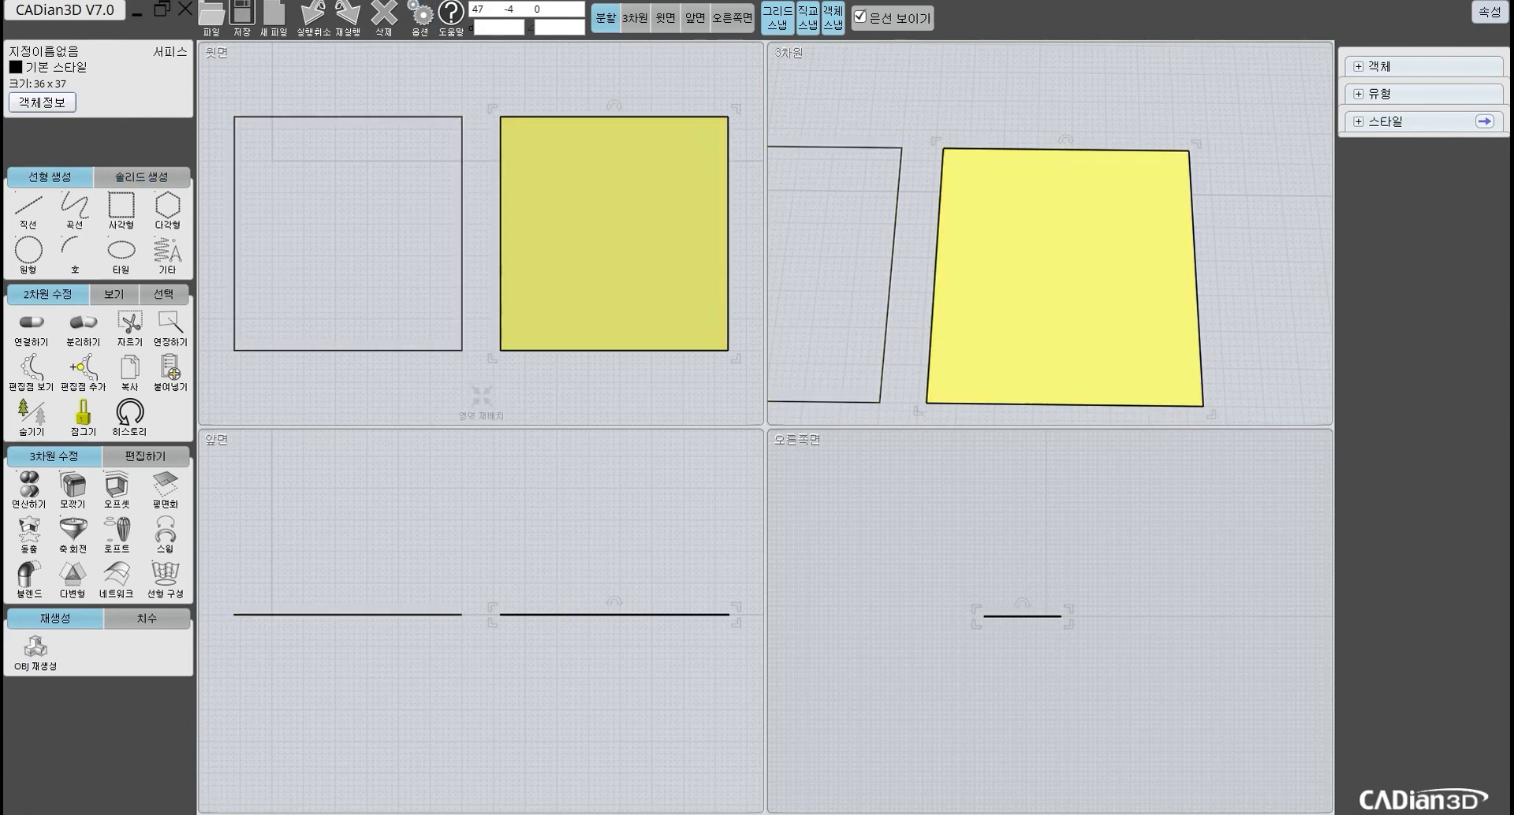
pyautogui.press('Escape')
# Step: Delete the right surface together with its four outline lines
pyautogui.moveTo(489, 82); pyautogui.dragTo(744, 382)
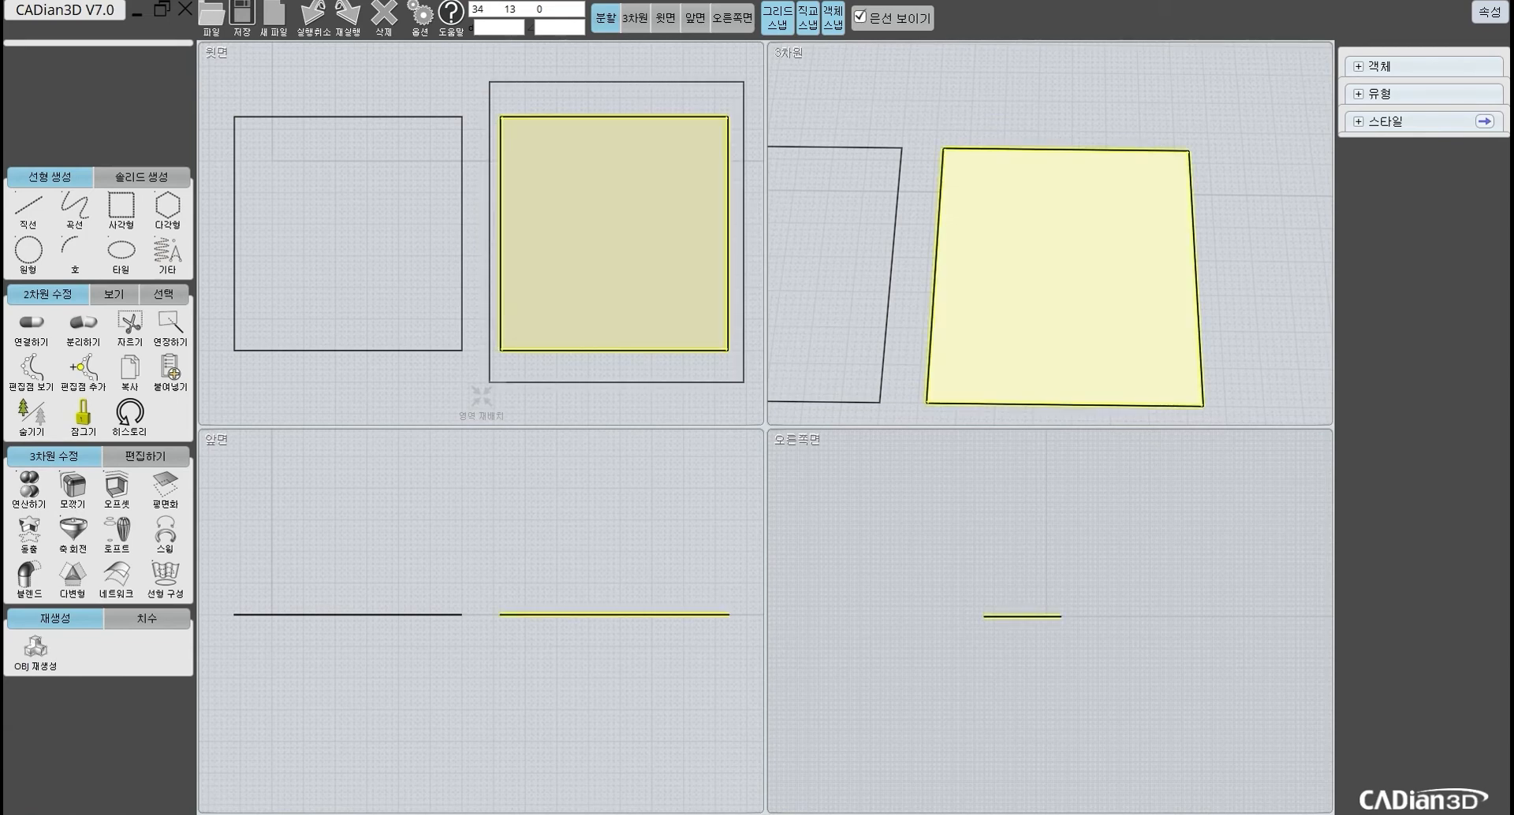
pyautogui.moveTo(743, 382); pyautogui.dragTo(744, 380)
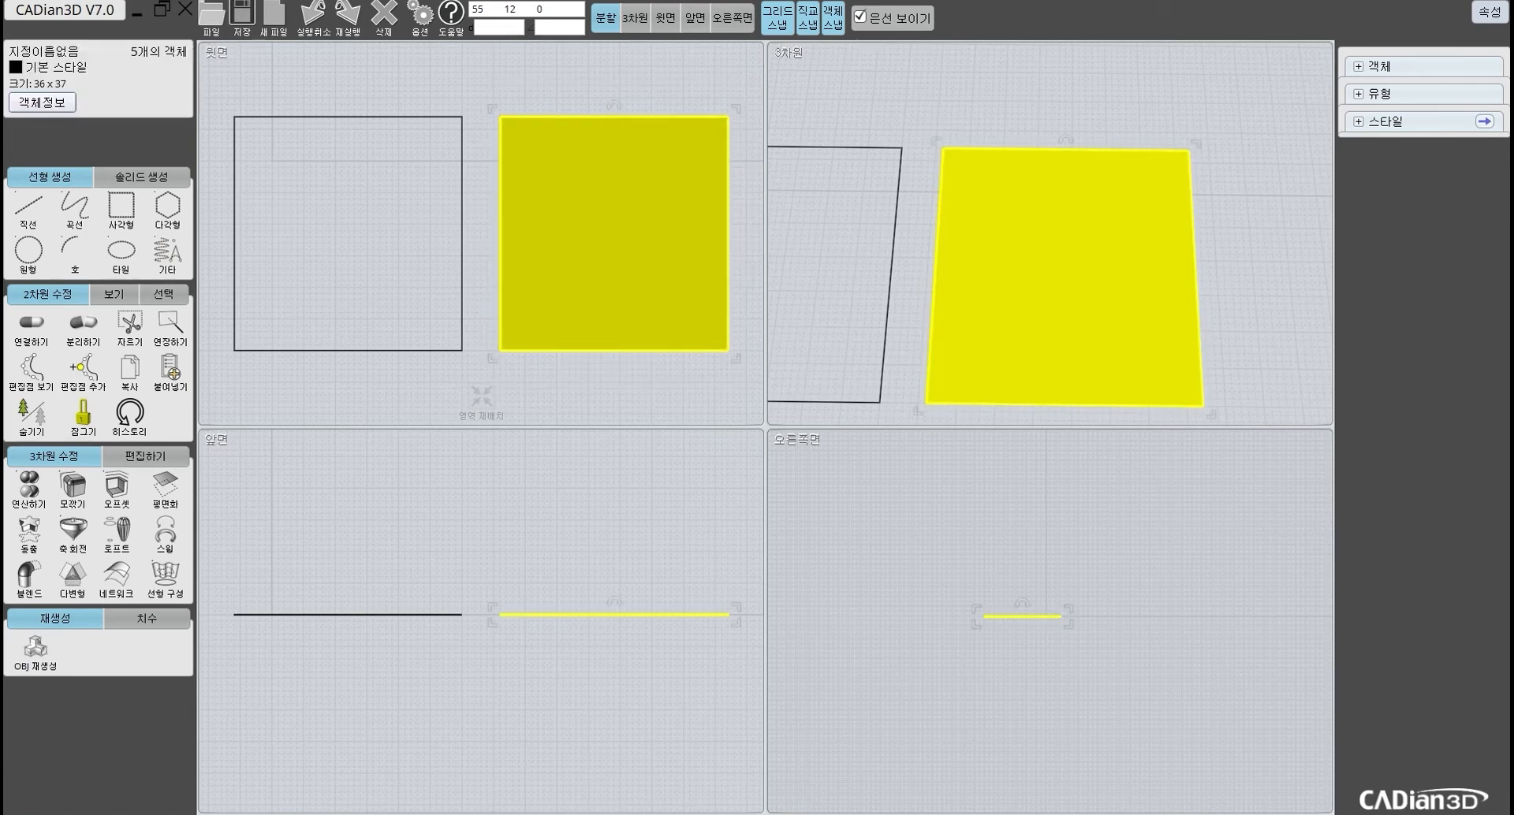
pyautogui.press('Delete')
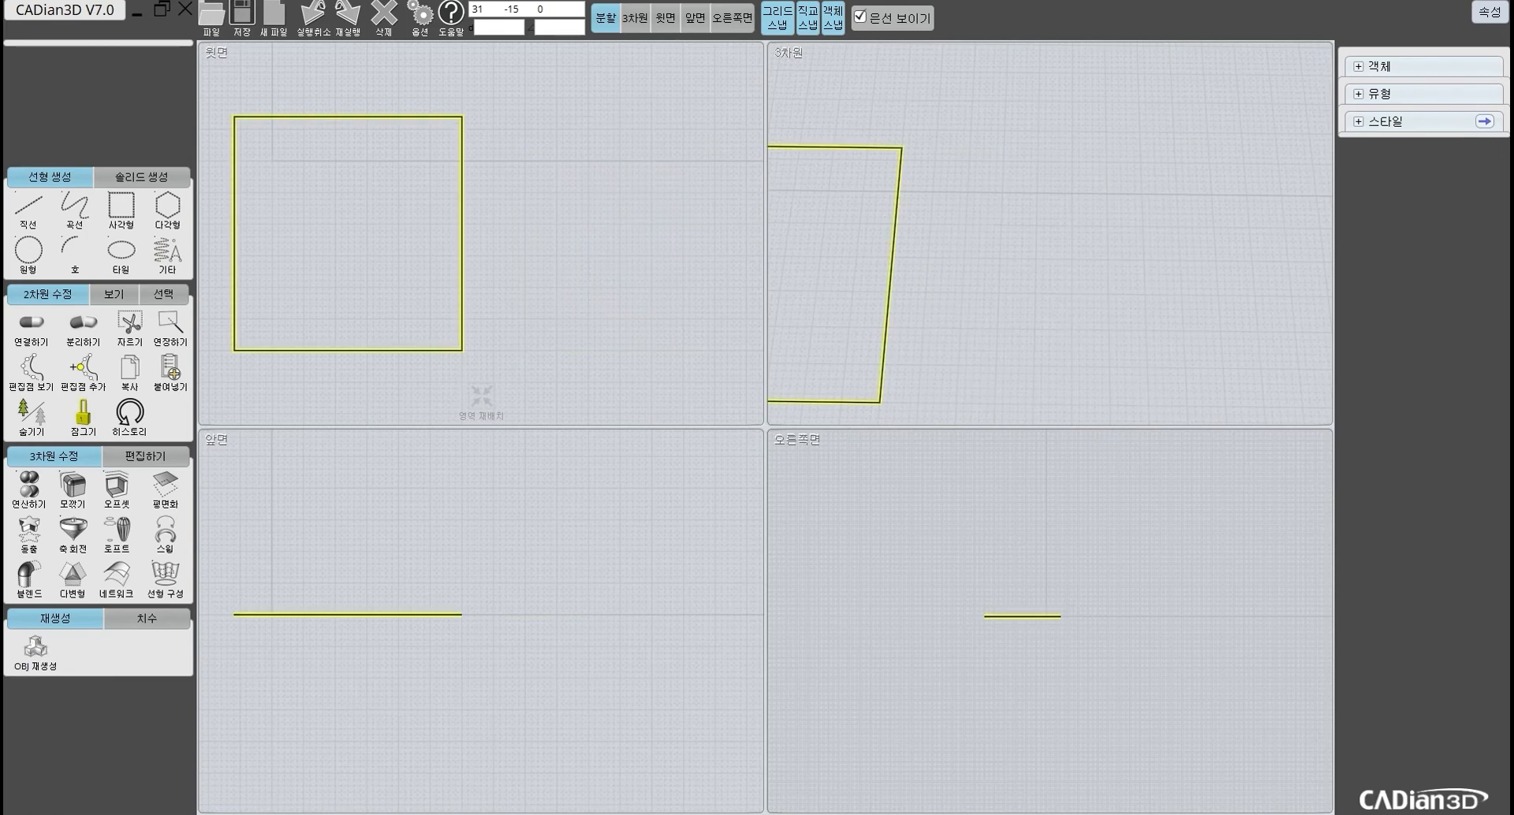
# Step: Select the remaining rectangle and show its edit points (편집점 보기)
pyautogui.click(461, 313)
pyautogui.moveTo(461, 313); pyautogui.dragTo(596, 342, button='middle')
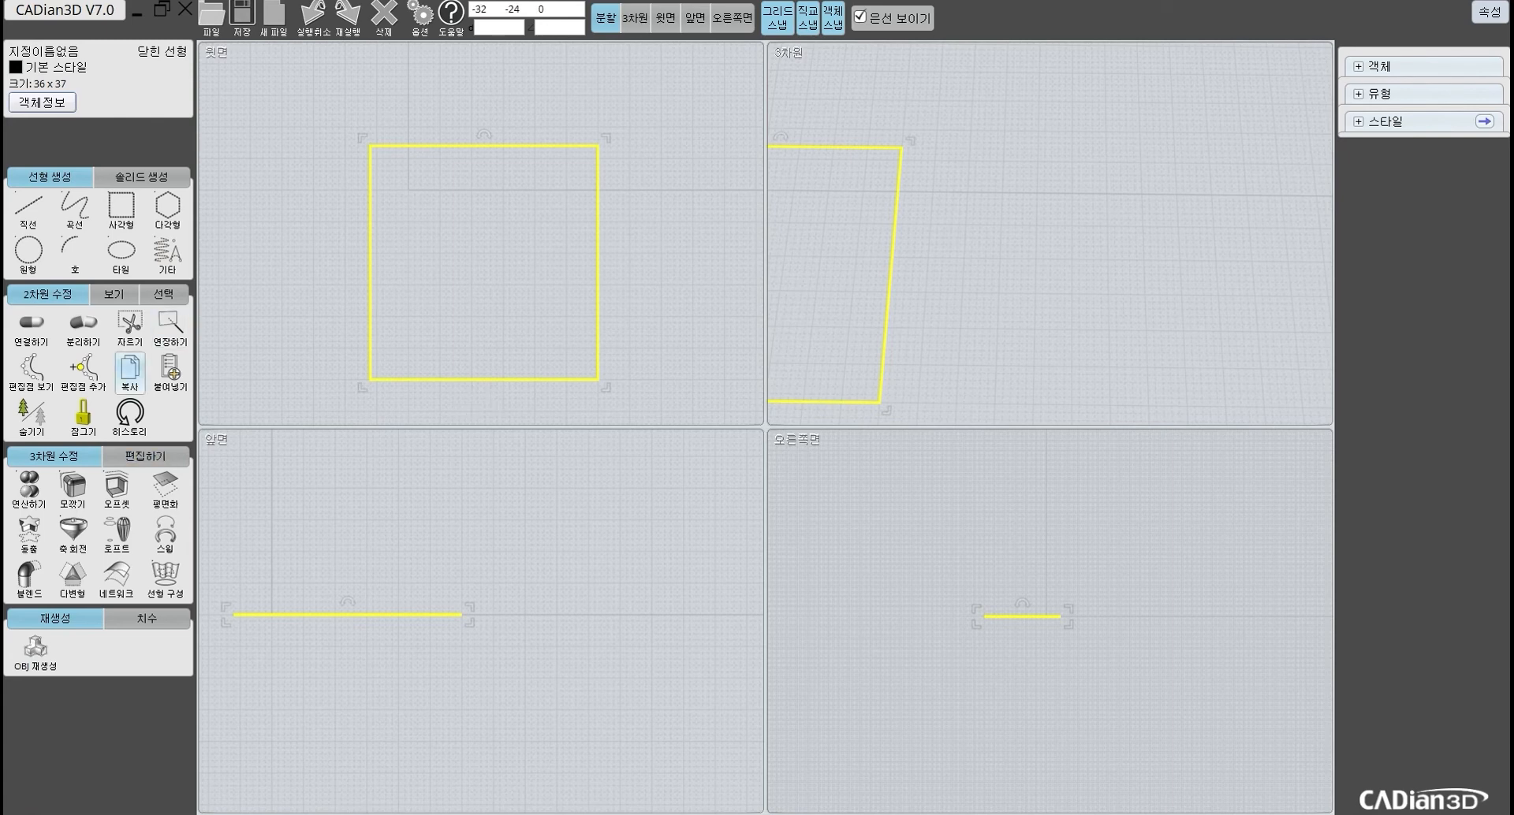
pyautogui.click(30, 368)
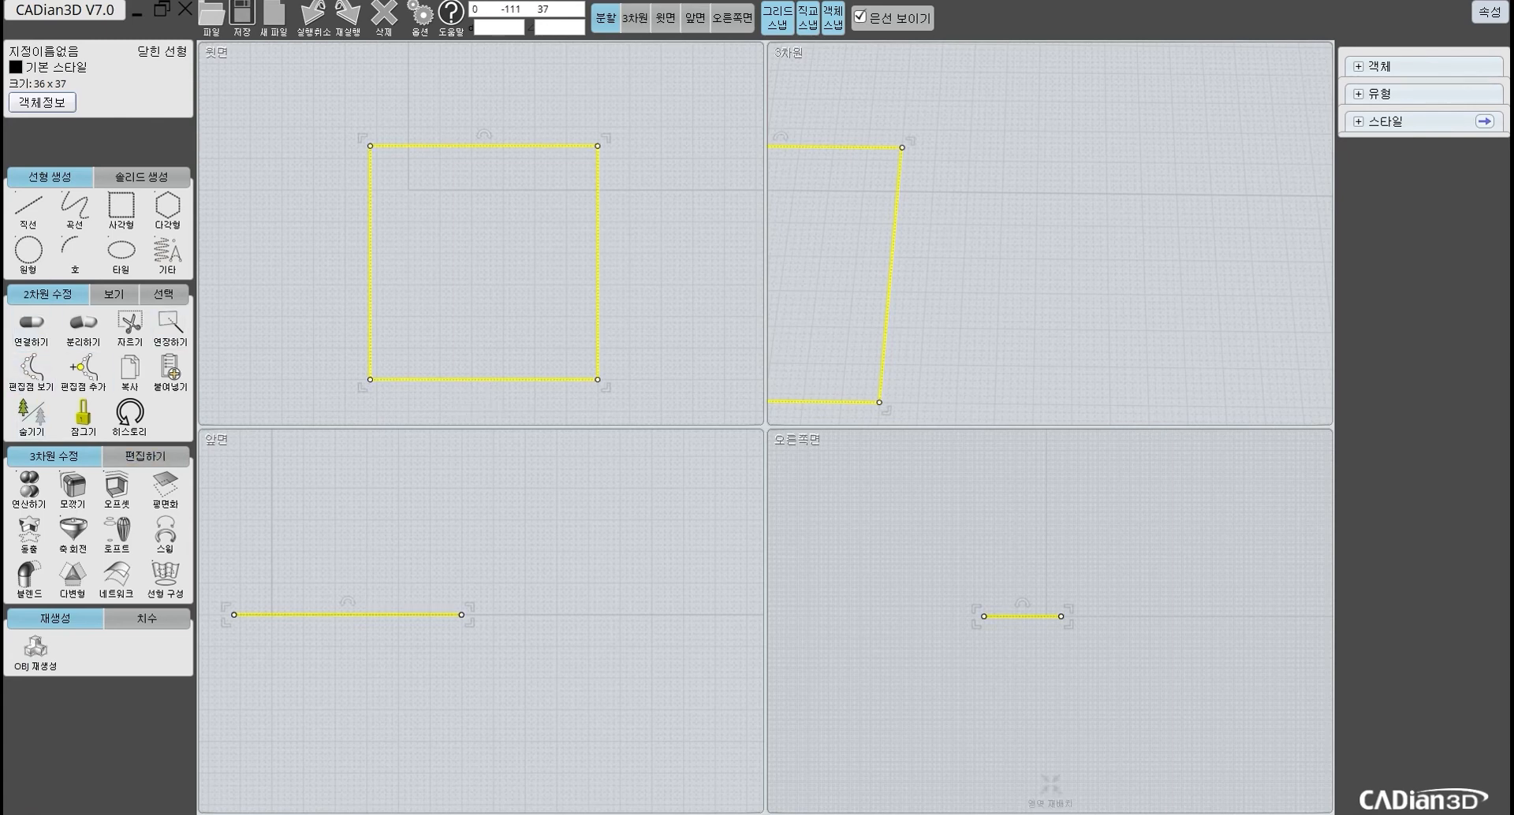
# Step: Lower one corner edit point of the rectangle by 7 units so the outline is no longer flat, and clear the selection
pyautogui.click(1060, 616)
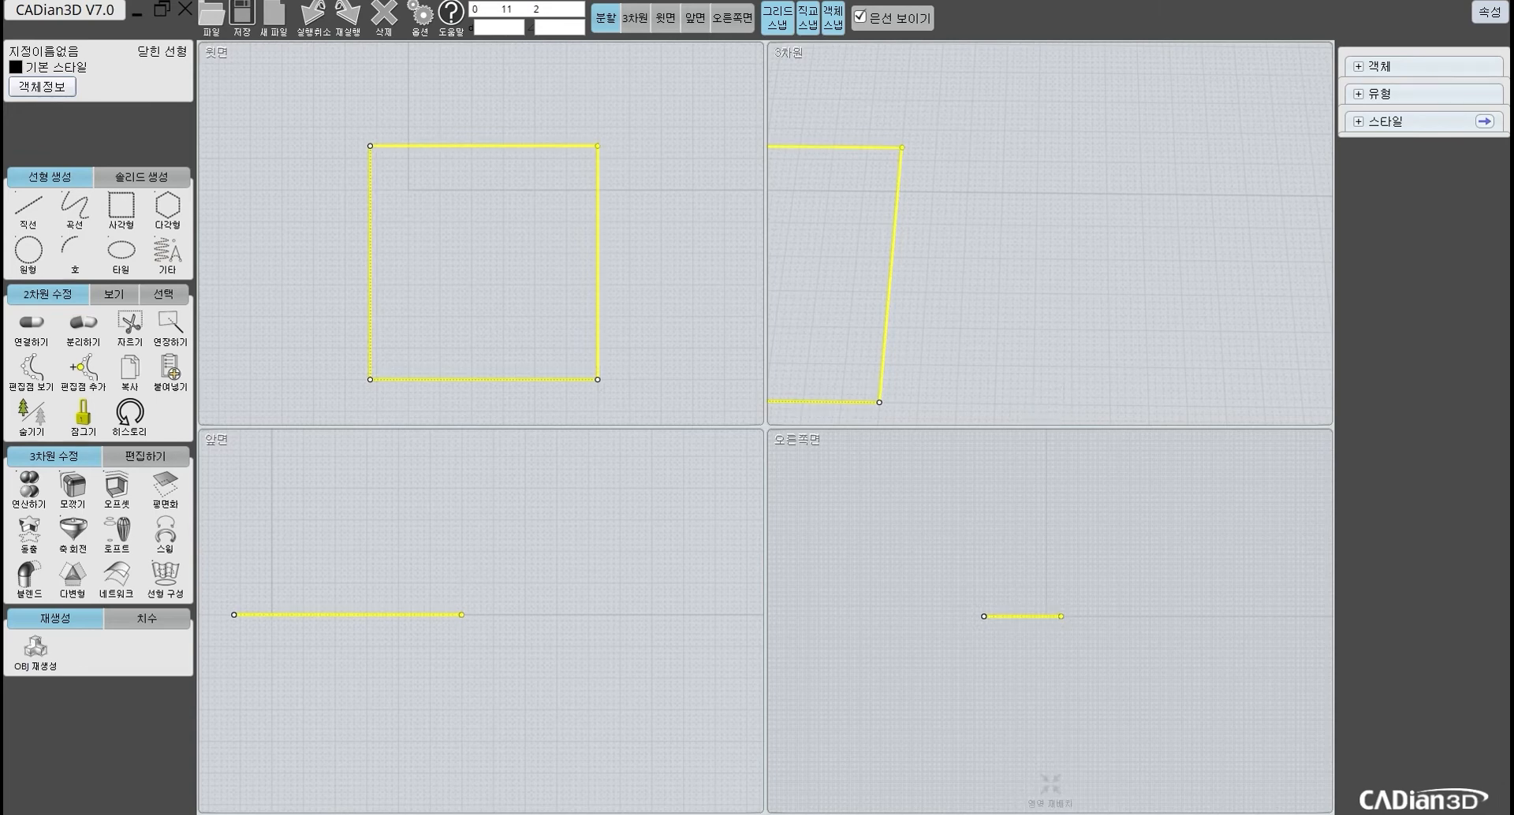
pyautogui.moveTo(902, 147); pyautogui.dragTo(910, 168)
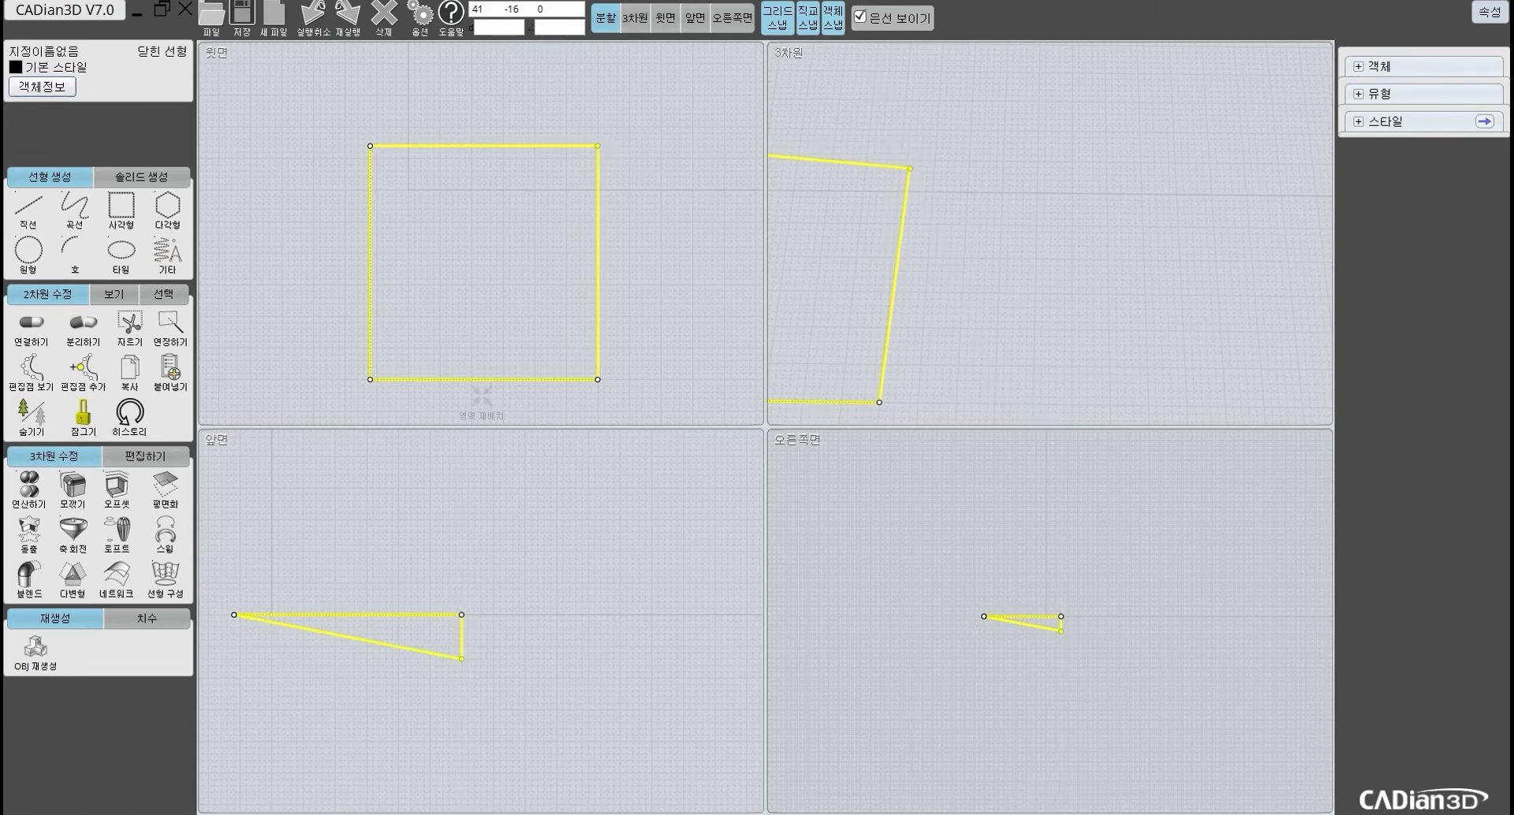
pyautogui.click(670, 272)
pyautogui.scroll(-4, 917, 273)
pyautogui.moveTo(919, 273); pyautogui.dragTo(1173, 206, button='middle')
pyautogui.moveTo(1127, 256); pyautogui.dragTo(1143, 209, button='right')
pyautogui.scroll(4, 618, 196)
pyautogui.moveTo(560, 180); pyautogui.dragTo(754, 116, button='middle')
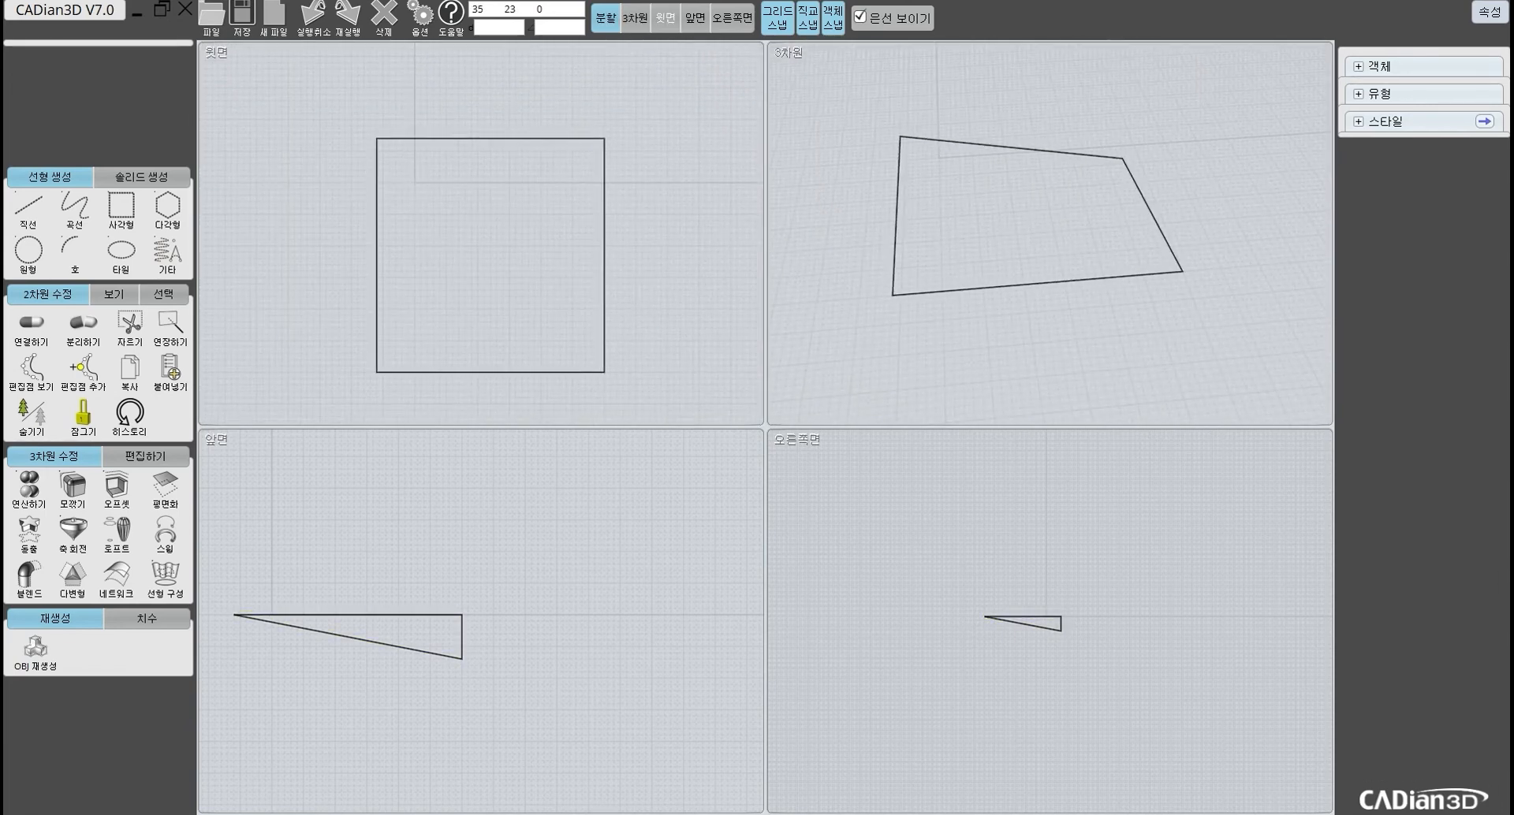
# Step: Try to planarize (평면화) the closed outline with the lowered corner, checking its shape in the top and 3D views
pyautogui.click(665, 18)
pyautogui.moveTo(1059, 413); pyautogui.dragTo(1029, 353, button='middle')
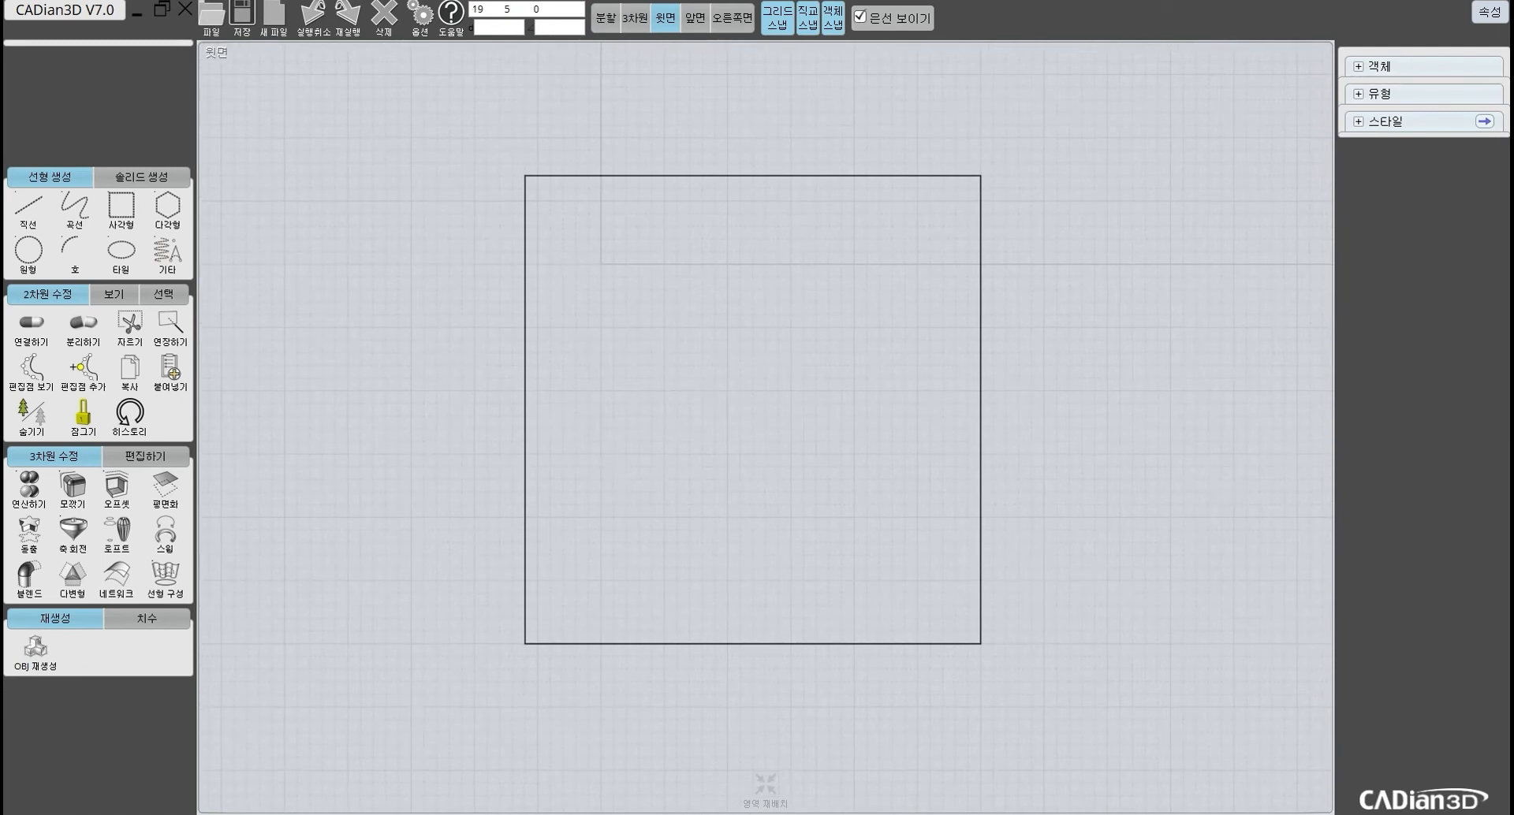
pyautogui.click(980, 177)
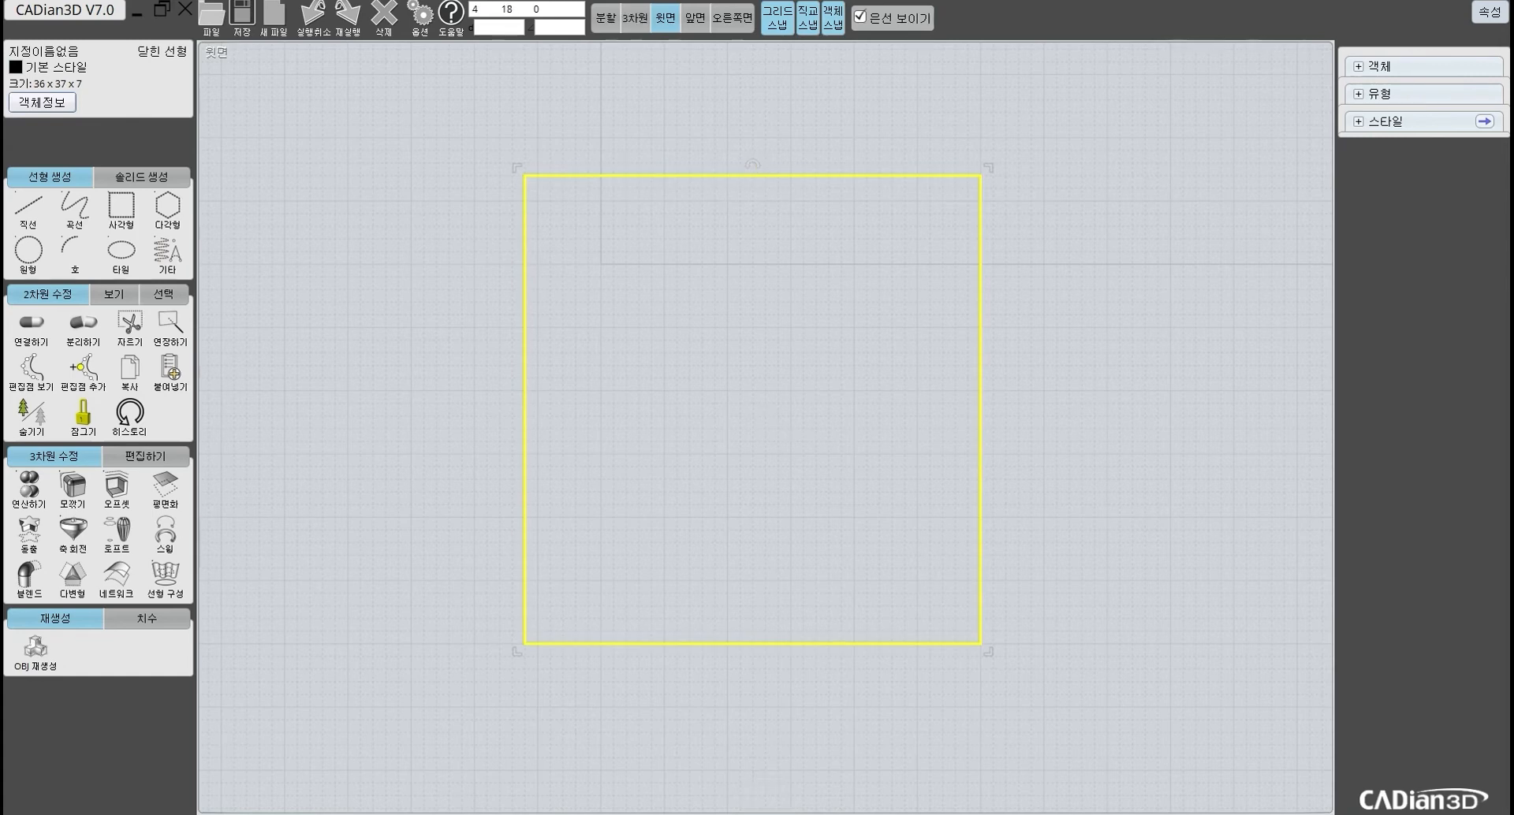
pyautogui.click(635, 17)
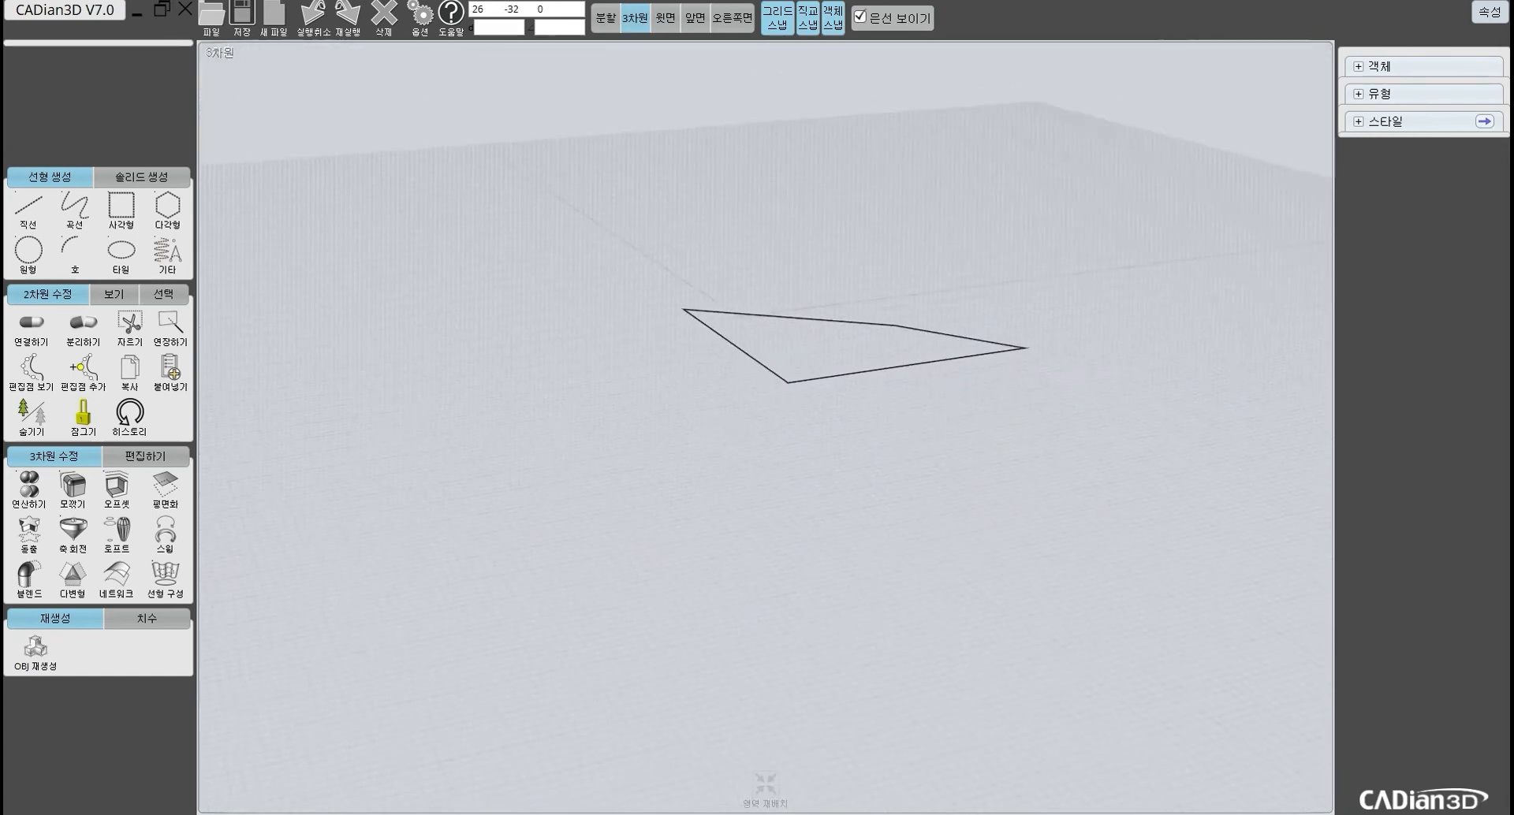
pyautogui.moveTo(756, 441); pyautogui.dragTo(773, 489, button='right')
pyautogui.scroll(4, 773, 489)
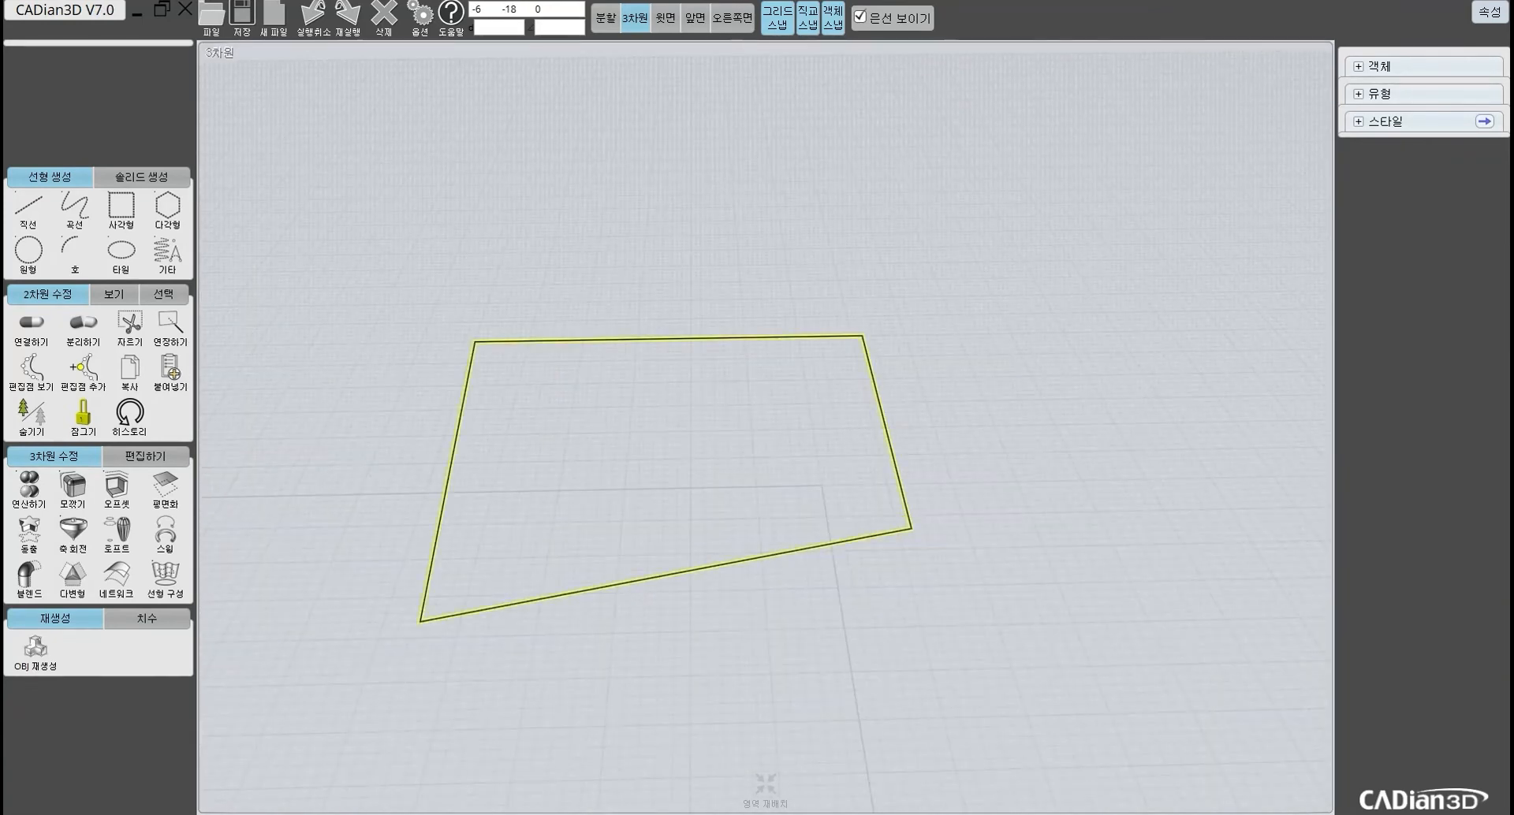
pyautogui.scroll(-3, 764, 442)
pyautogui.click(994, 418)
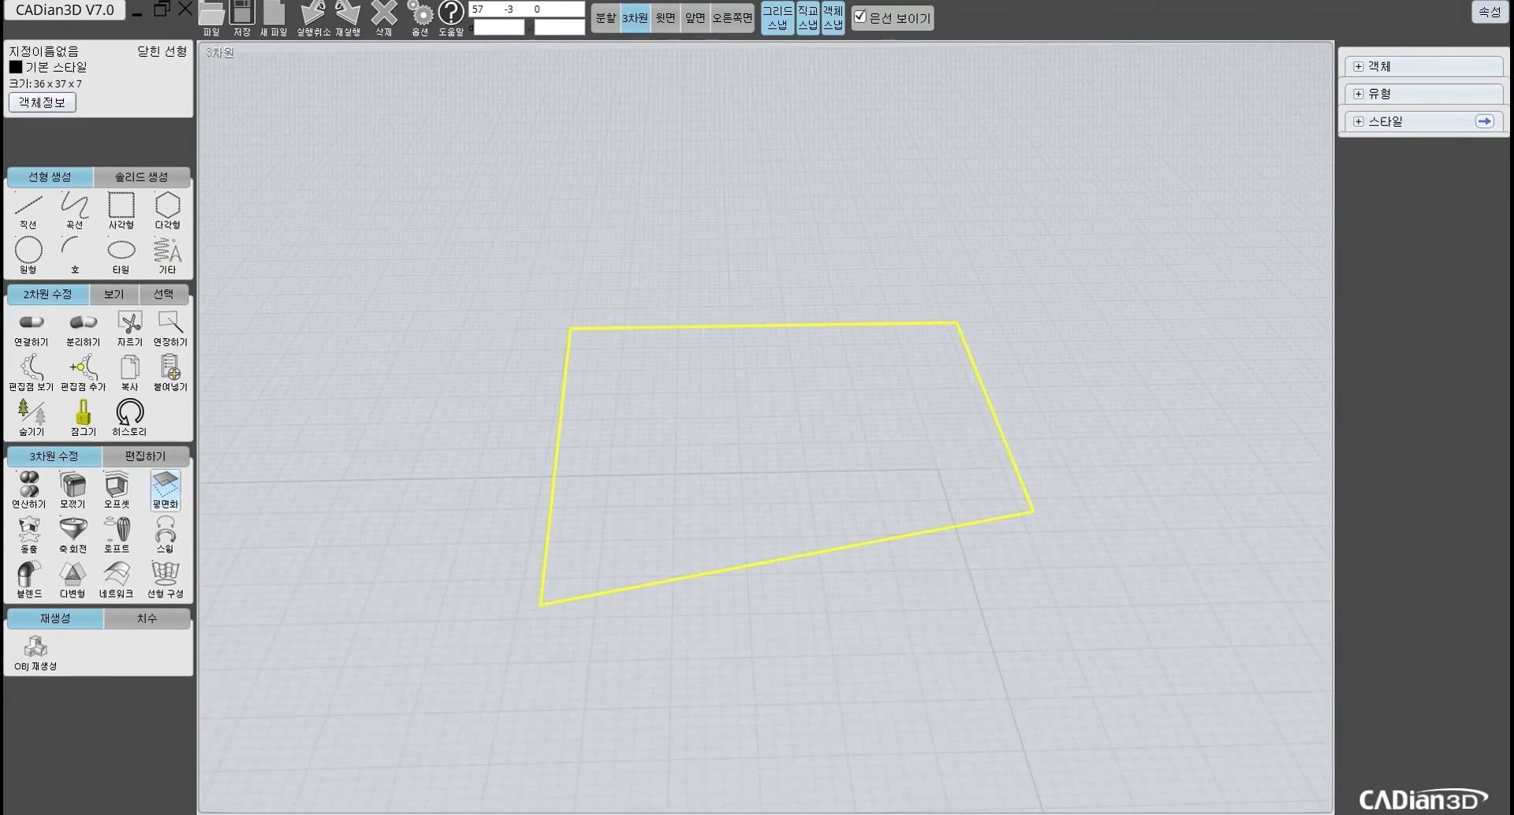
pyautogui.click(165, 490)
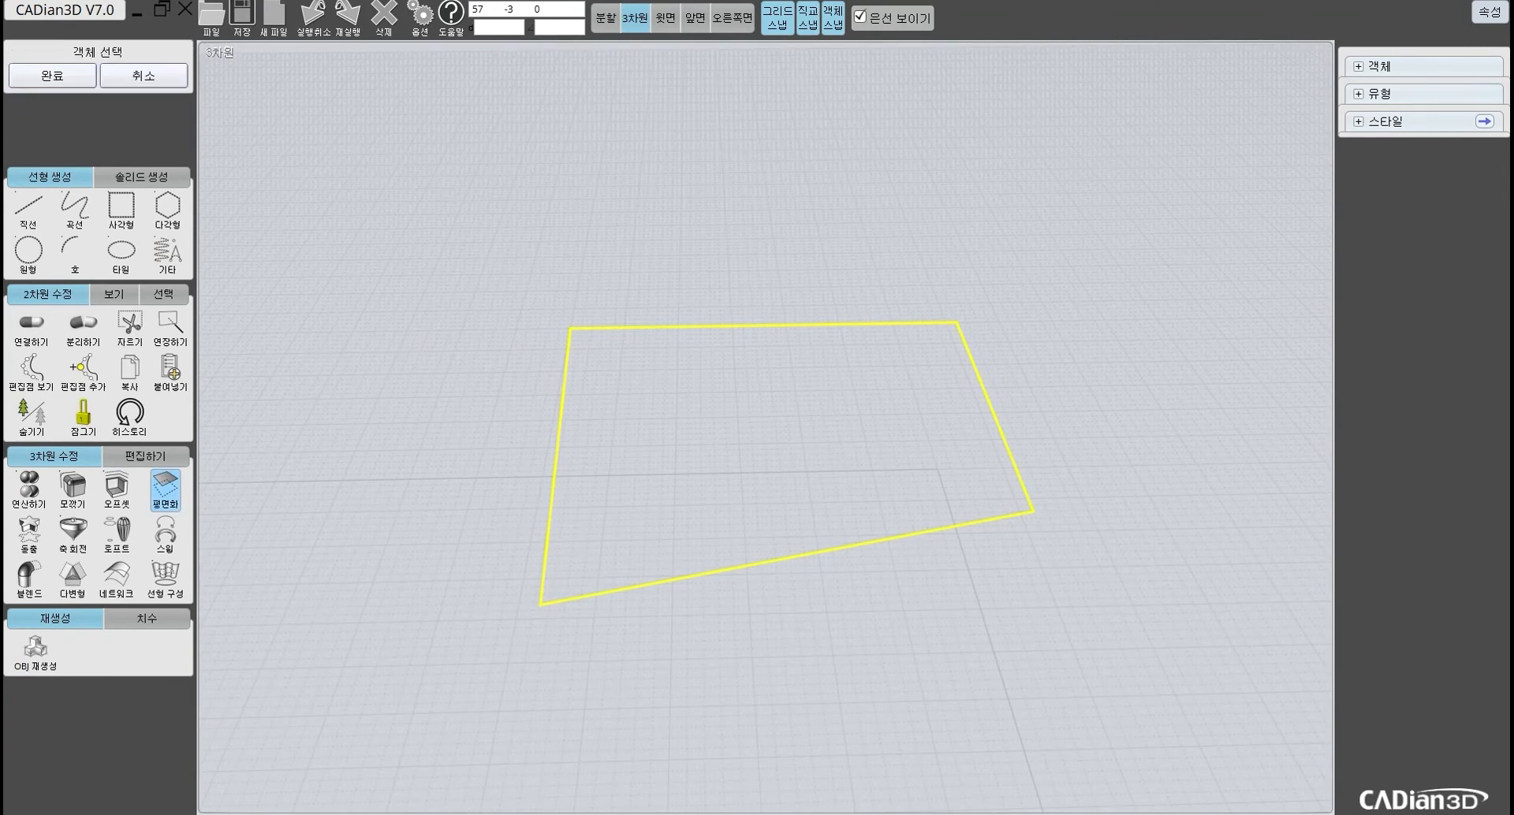
pyautogui.moveTo(698, 494); pyautogui.dragTo(814, 433, button='right')
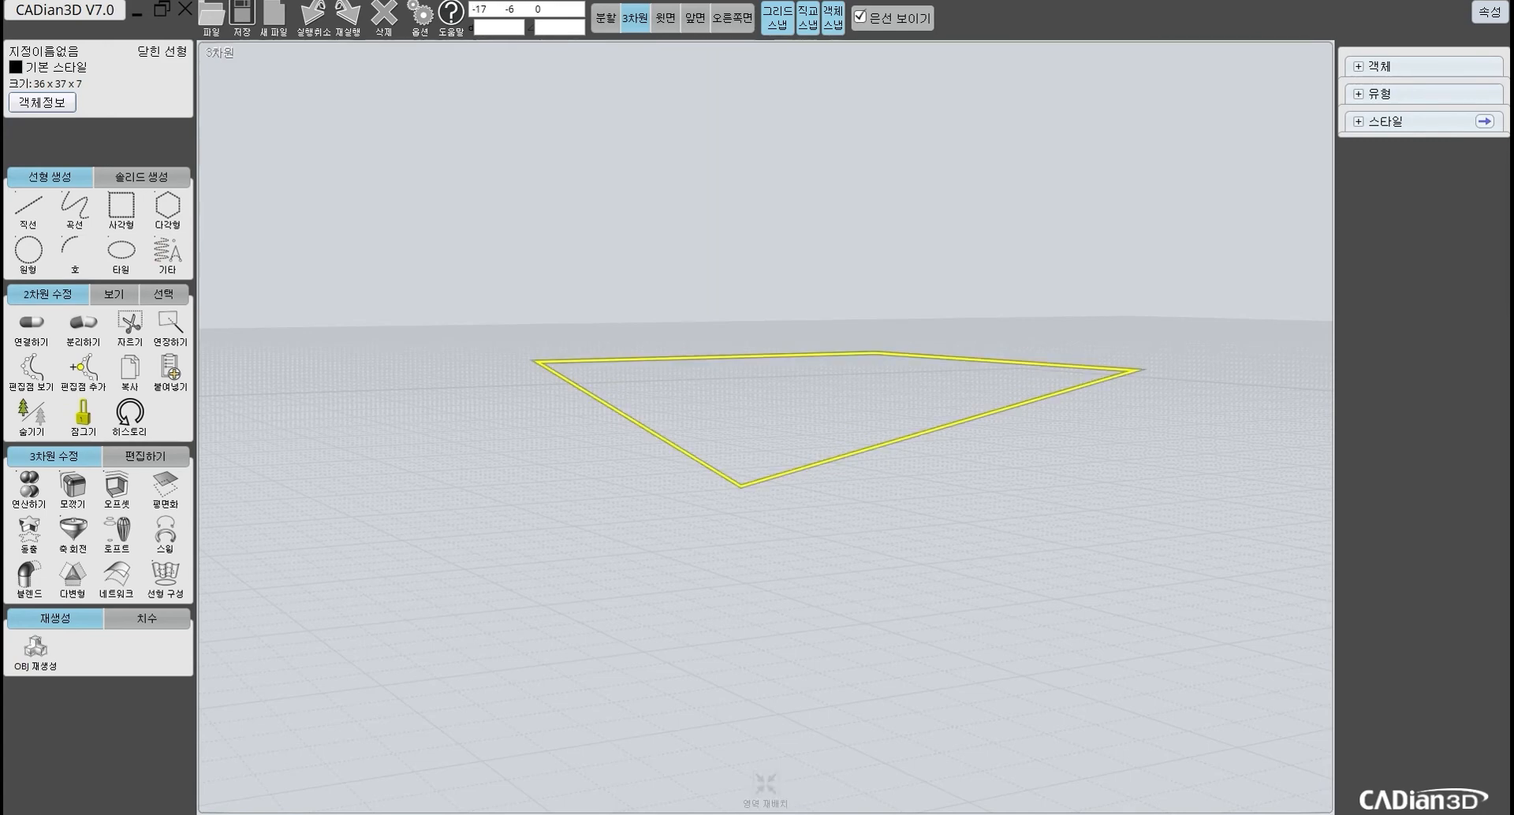
pyautogui.moveTo(820, 433); pyautogui.dragTo(730, 481, button='right')
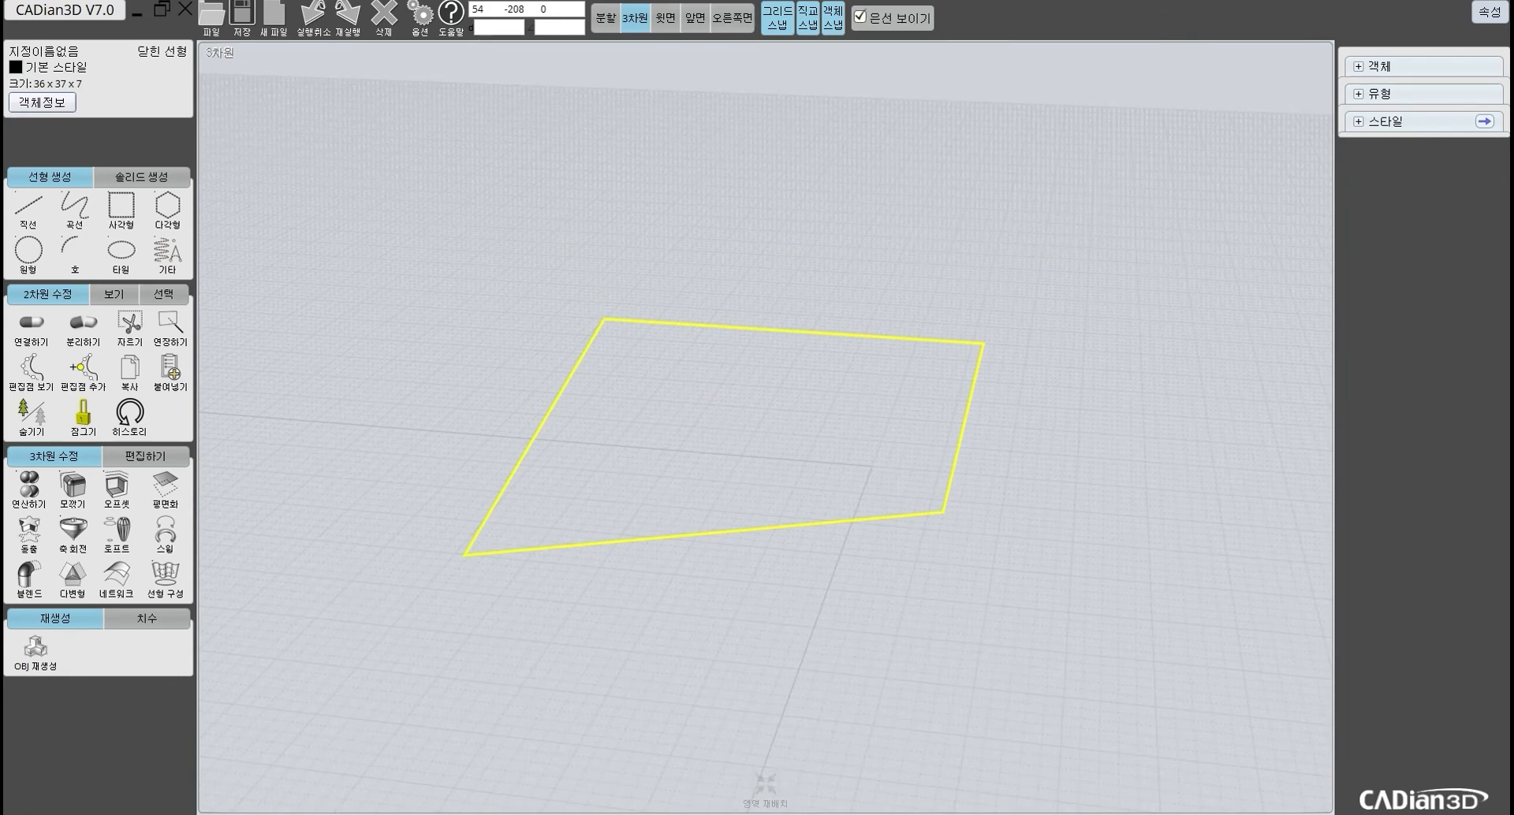
# Step: Show the outline's edit points in the split view and raise the lowered corner 7 units, snapping it level with the others
pyautogui.click(606, 18)
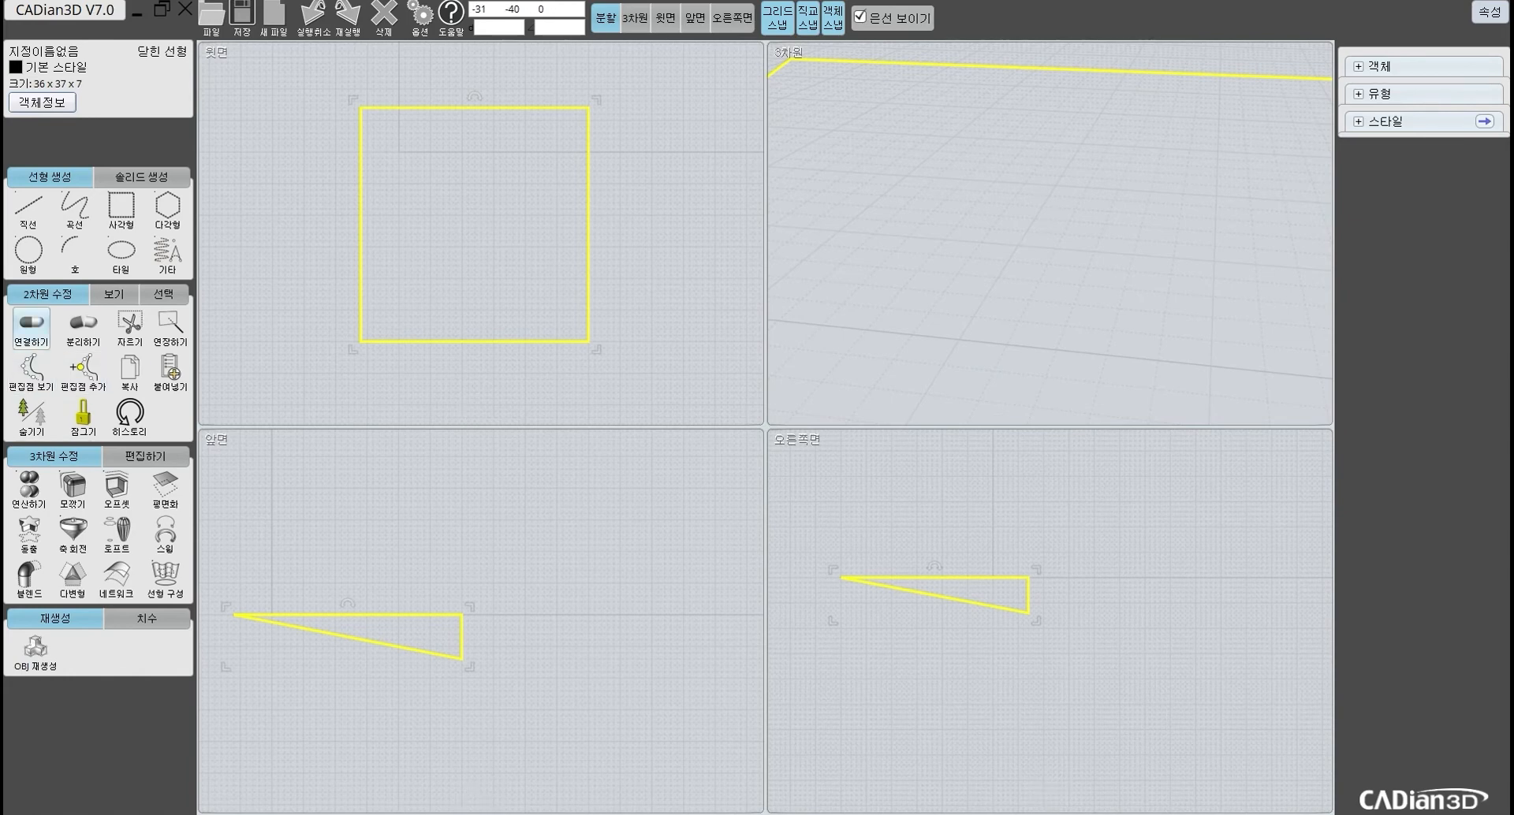
pyautogui.click(30, 369)
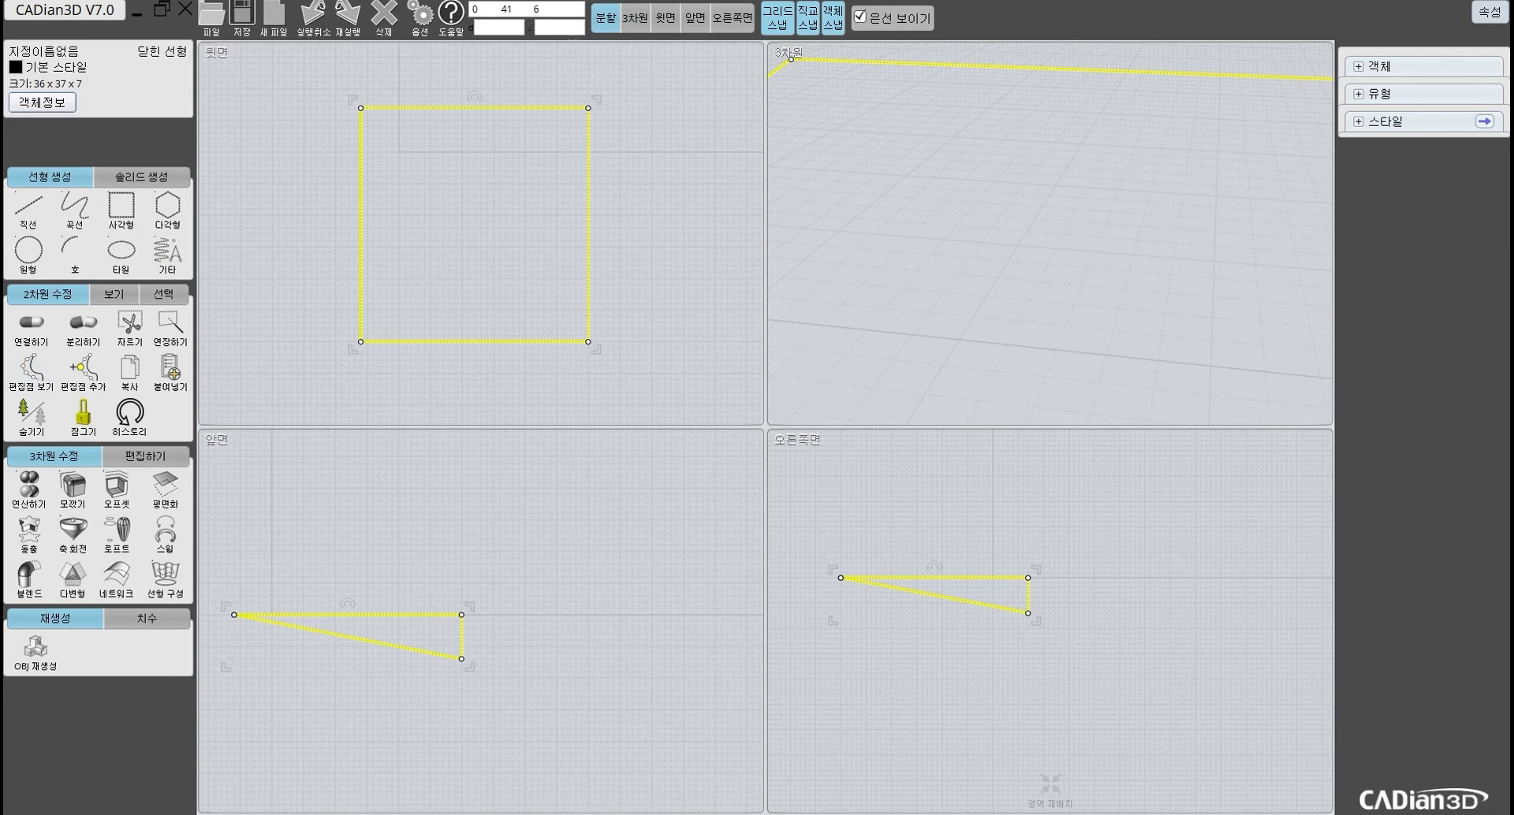
pyautogui.scroll(5, 1032, 601)
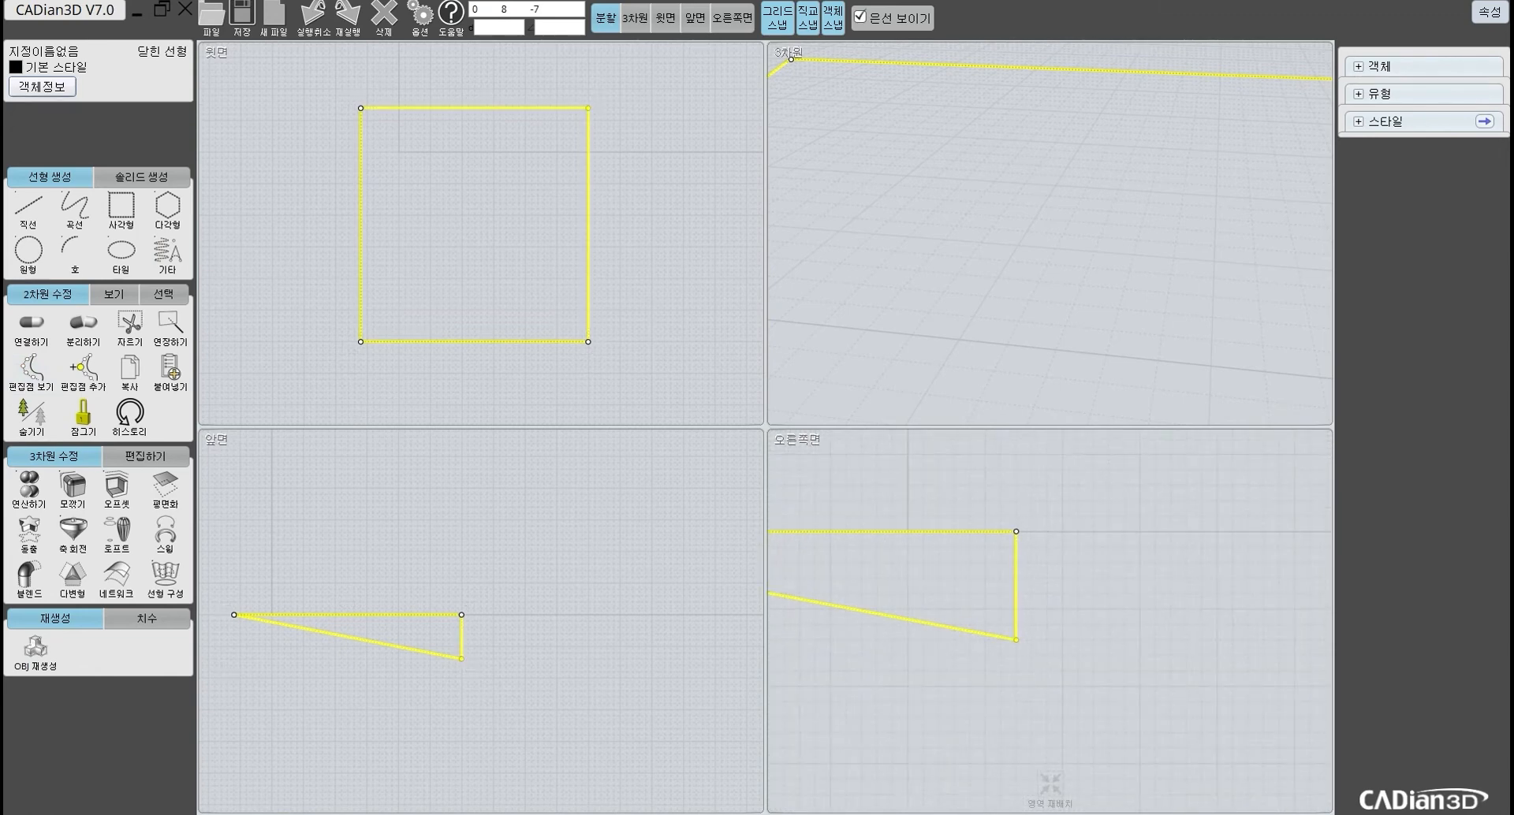
pyautogui.moveTo(1015, 639); pyautogui.dragTo(1015, 531)
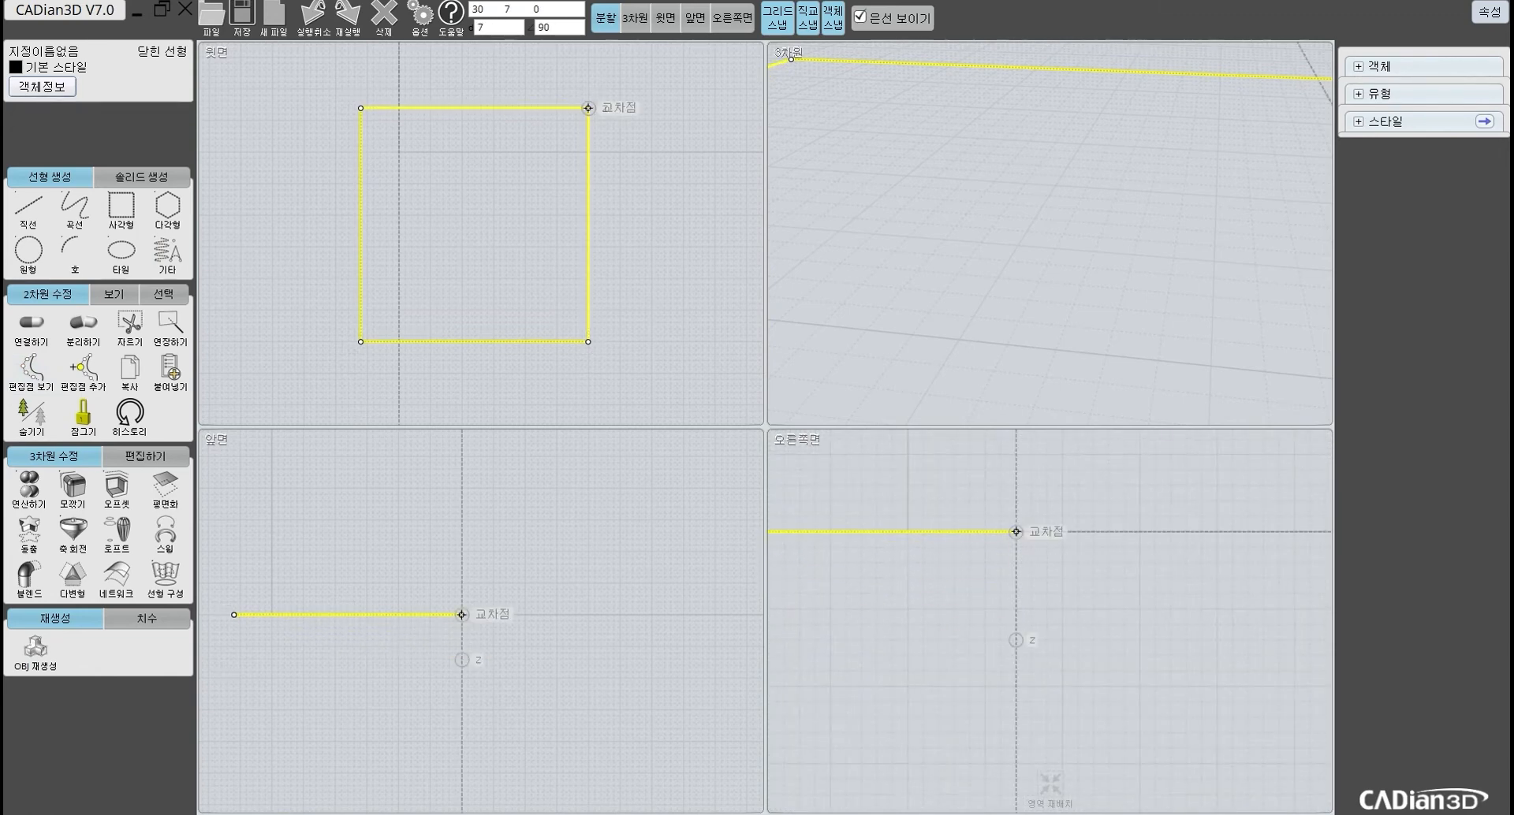
pyautogui.scroll(-4, 1050, 621)
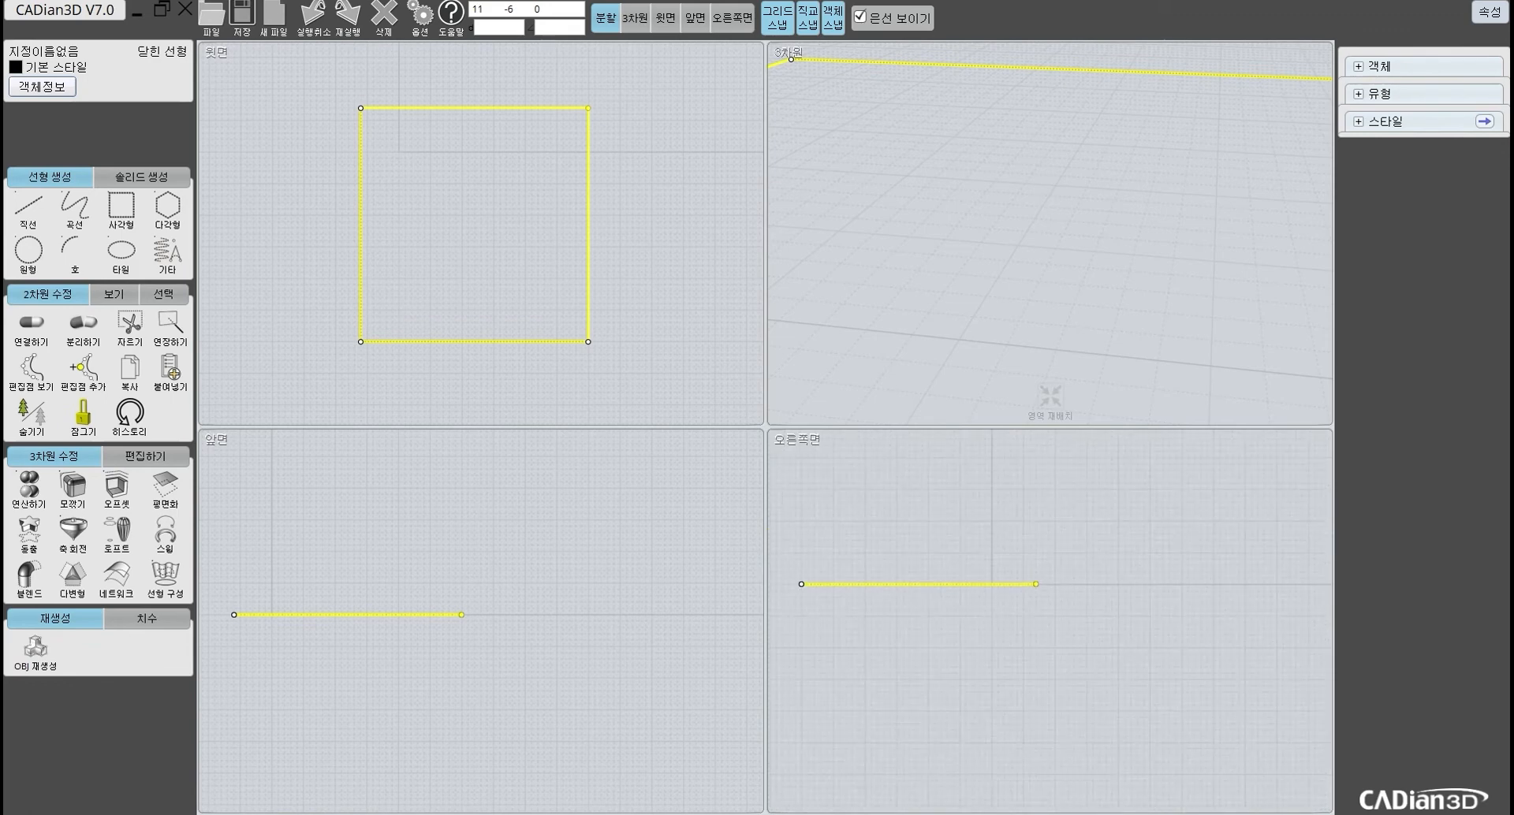
# Step: Hide the edit points and planarize (평면화) the flat rectangle into a surface
pyautogui.click(1050, 260)
pyautogui.scroll(-4, 1050, 260)
pyautogui.moveTo(1050, 260); pyautogui.dragTo(1141, 259, button='right')
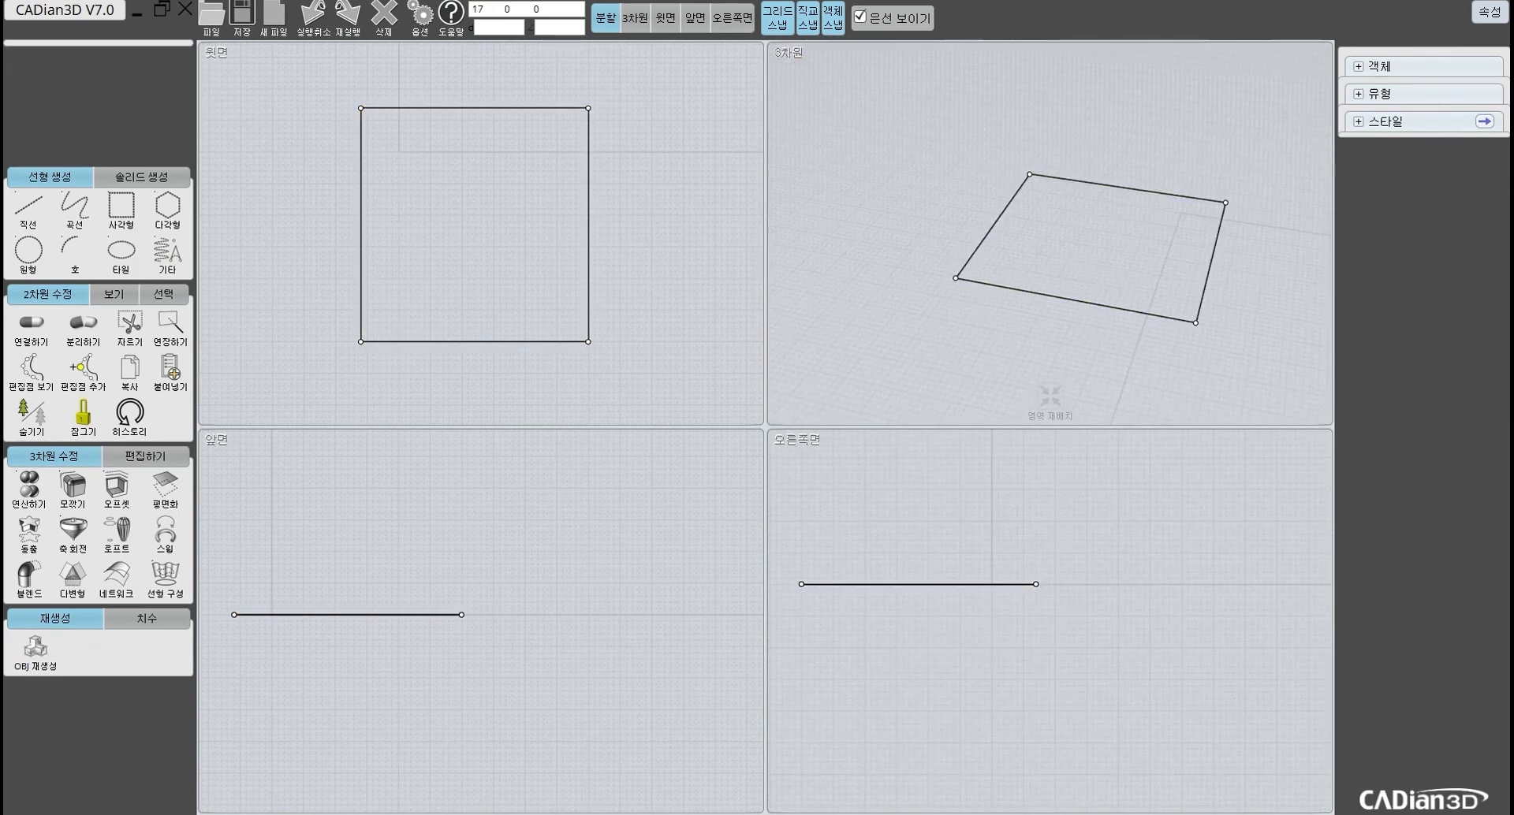
pyautogui.click(1091, 304)
pyautogui.click(1050, 398)
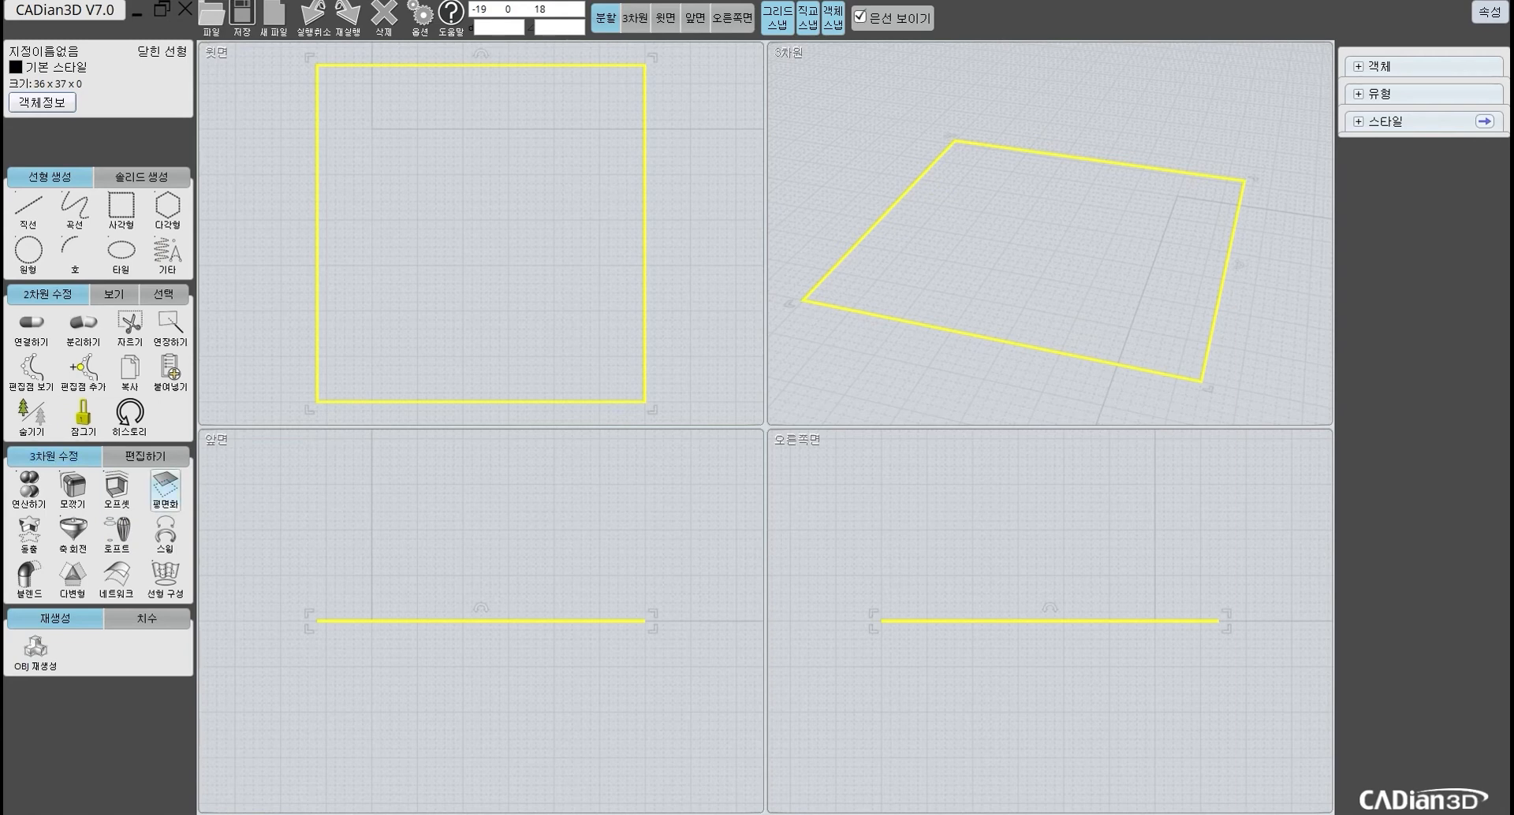
pyautogui.click(165, 487)
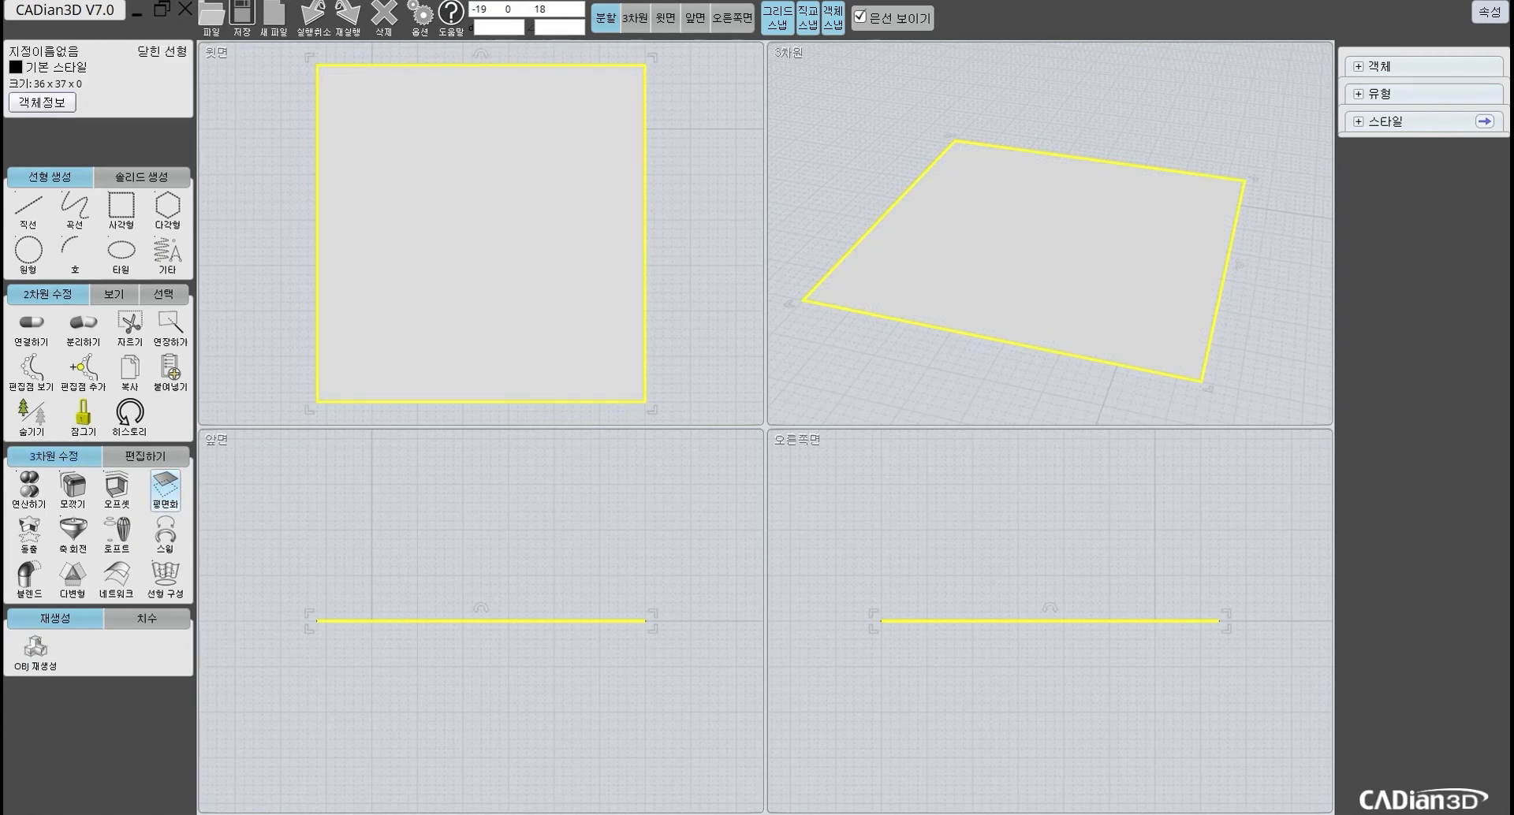
pyautogui.scroll(3, 1049, 236)
pyautogui.scroll(-5, 1206, 246)
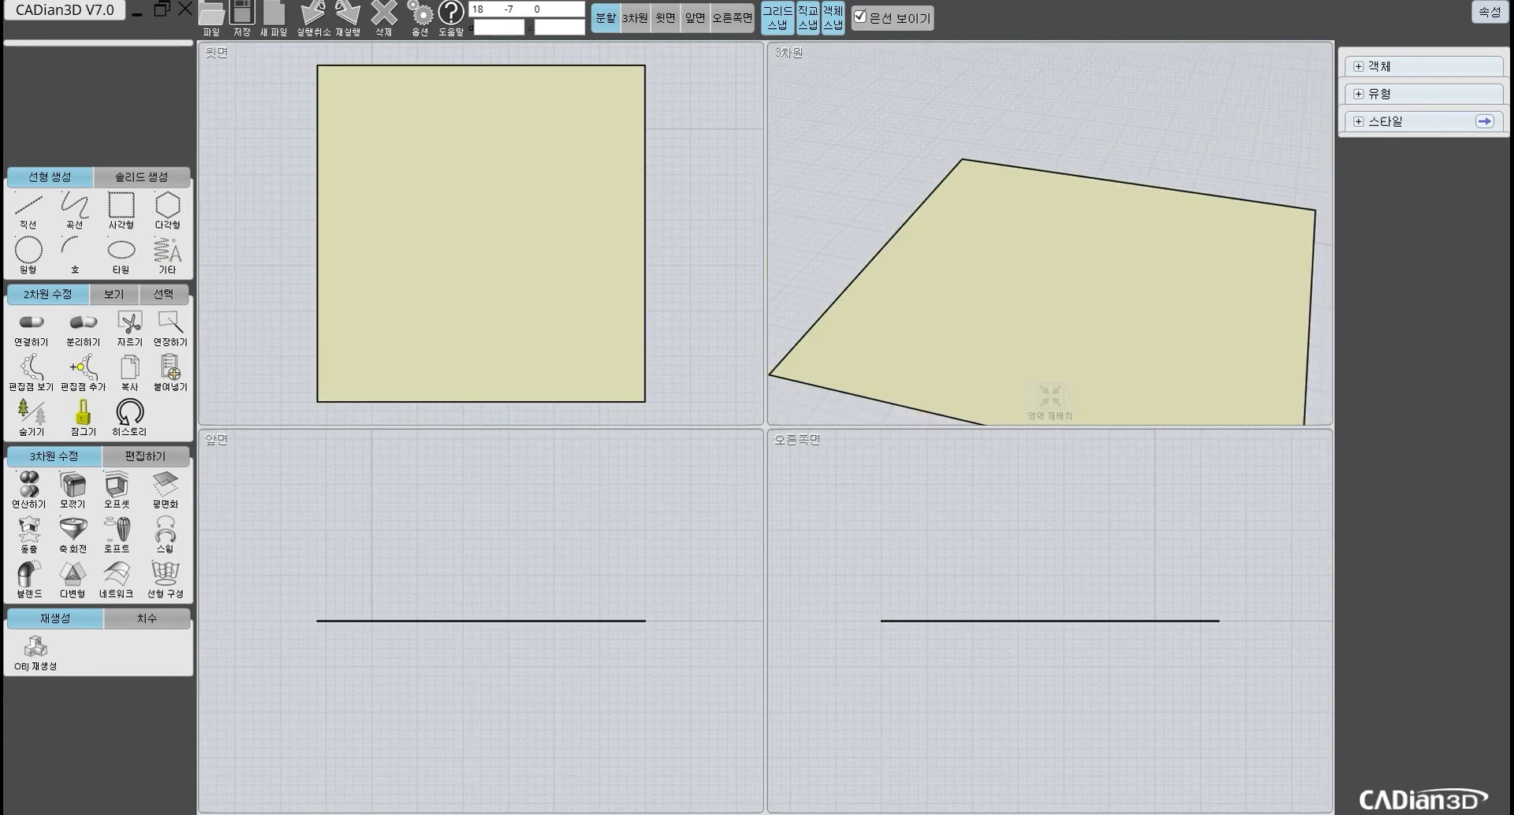
pyautogui.scroll(3, 1130, 235)
pyautogui.moveTo(1084, 329); pyautogui.dragTo(1044, 268, button='middle')
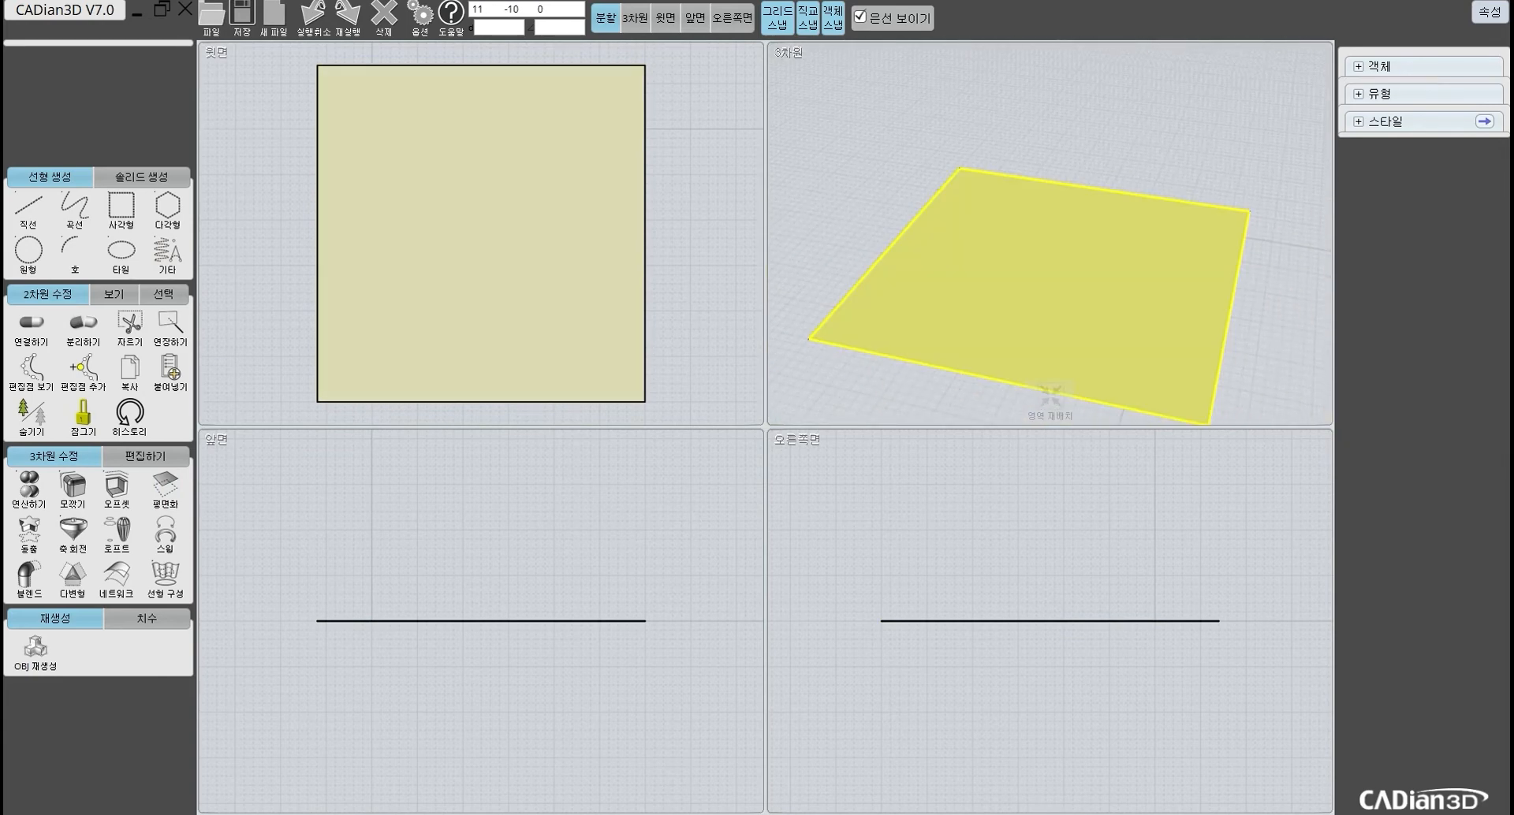
# Step: Delete the planarized surface and its rectangle outline to empty the workspace
pyautogui.click(1044, 268)
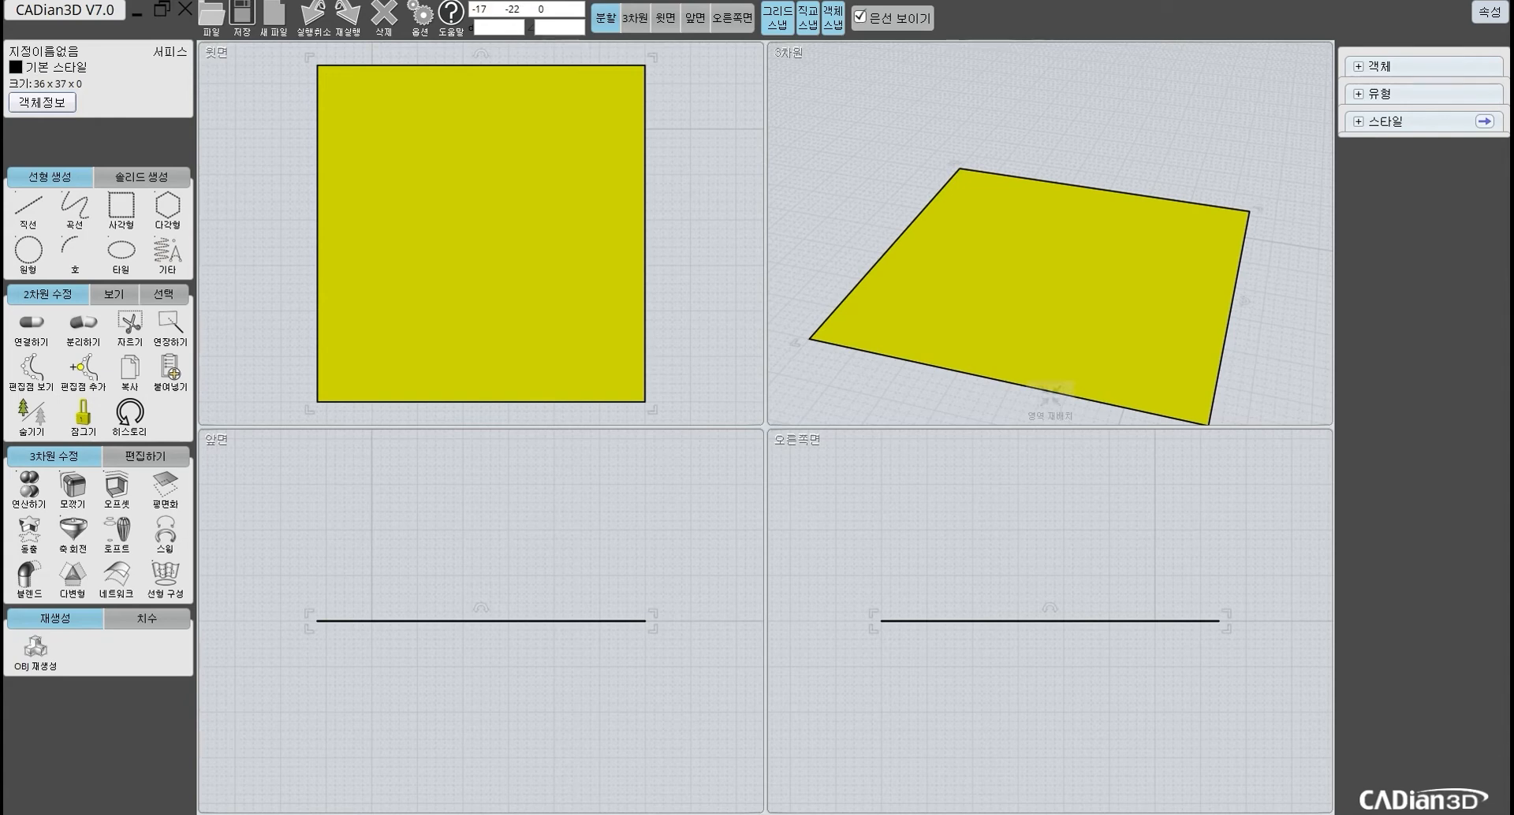
pyautogui.click(798, 261)
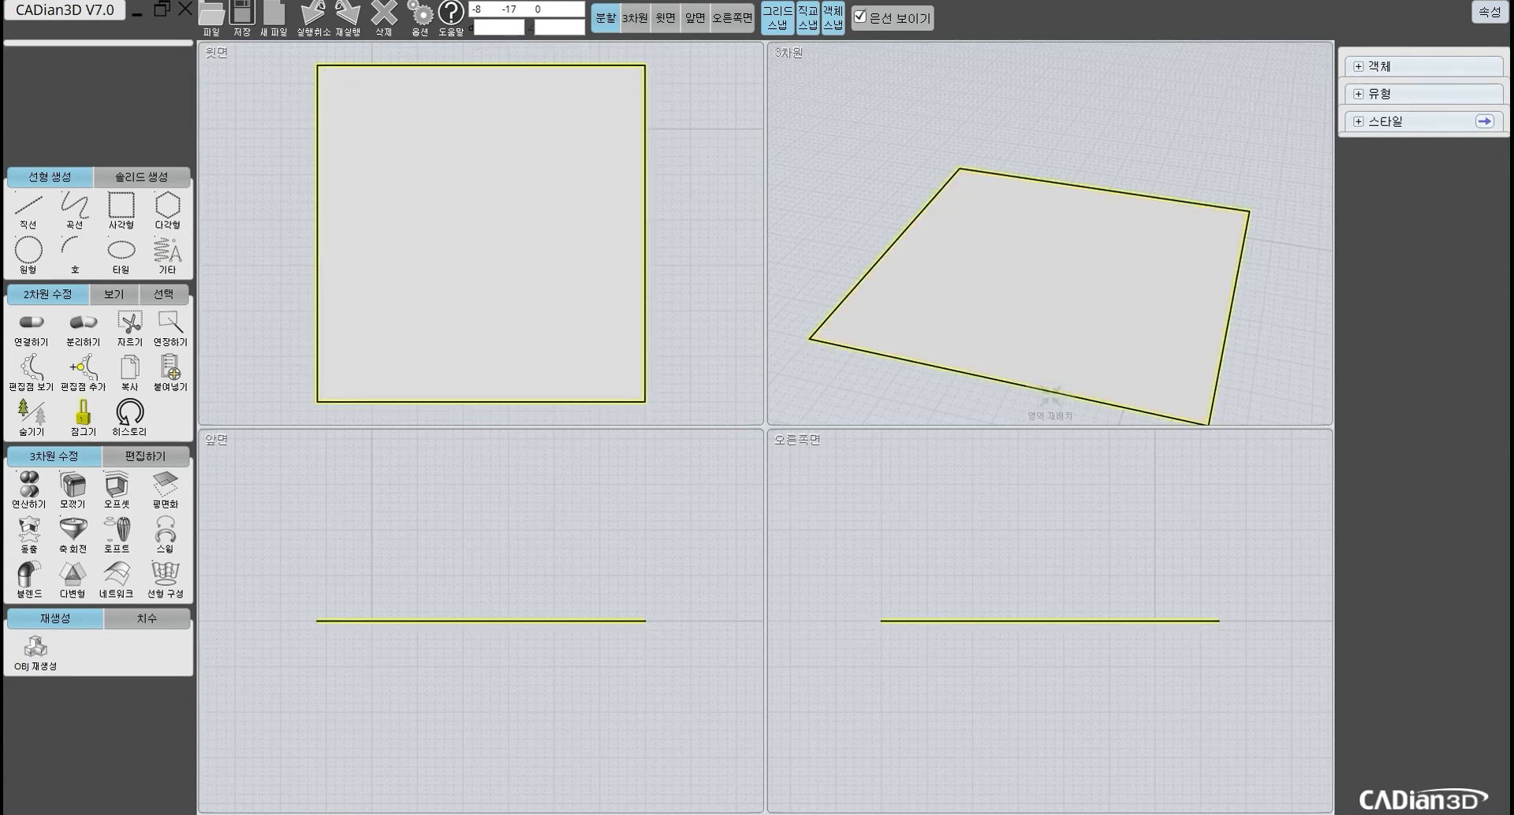
pyautogui.click(881, 257)
pyautogui.press('Delete')
pyautogui.click(1054, 264)
pyautogui.press('Delete')
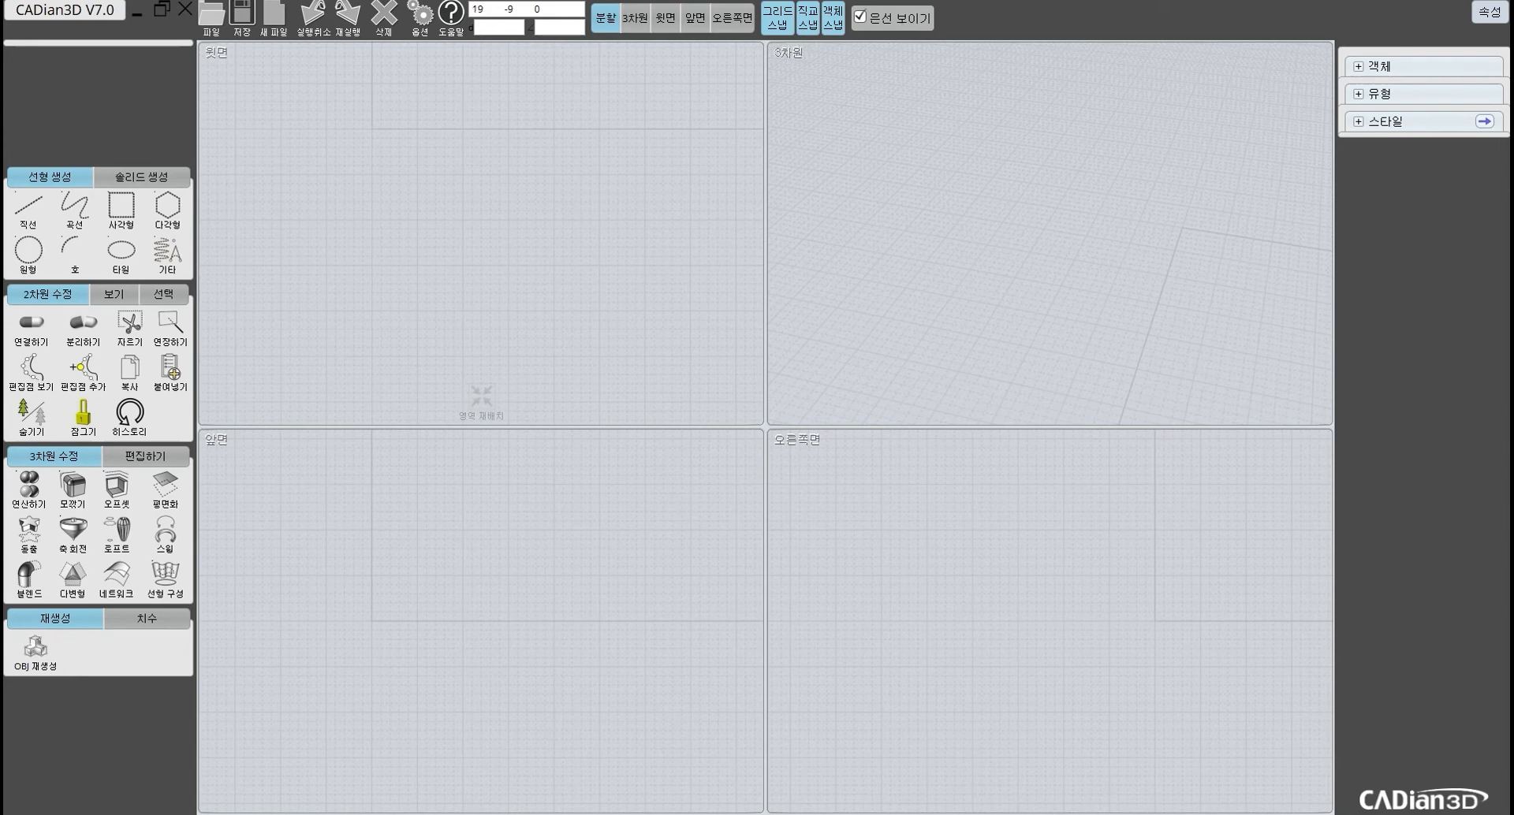
# Step: Draw an open S-shaped control-point curve (제어점) from four points in the top view
pyautogui.click(694, 18)
pyautogui.click(665, 18)
pyautogui.scroll(-3, 649, 155)
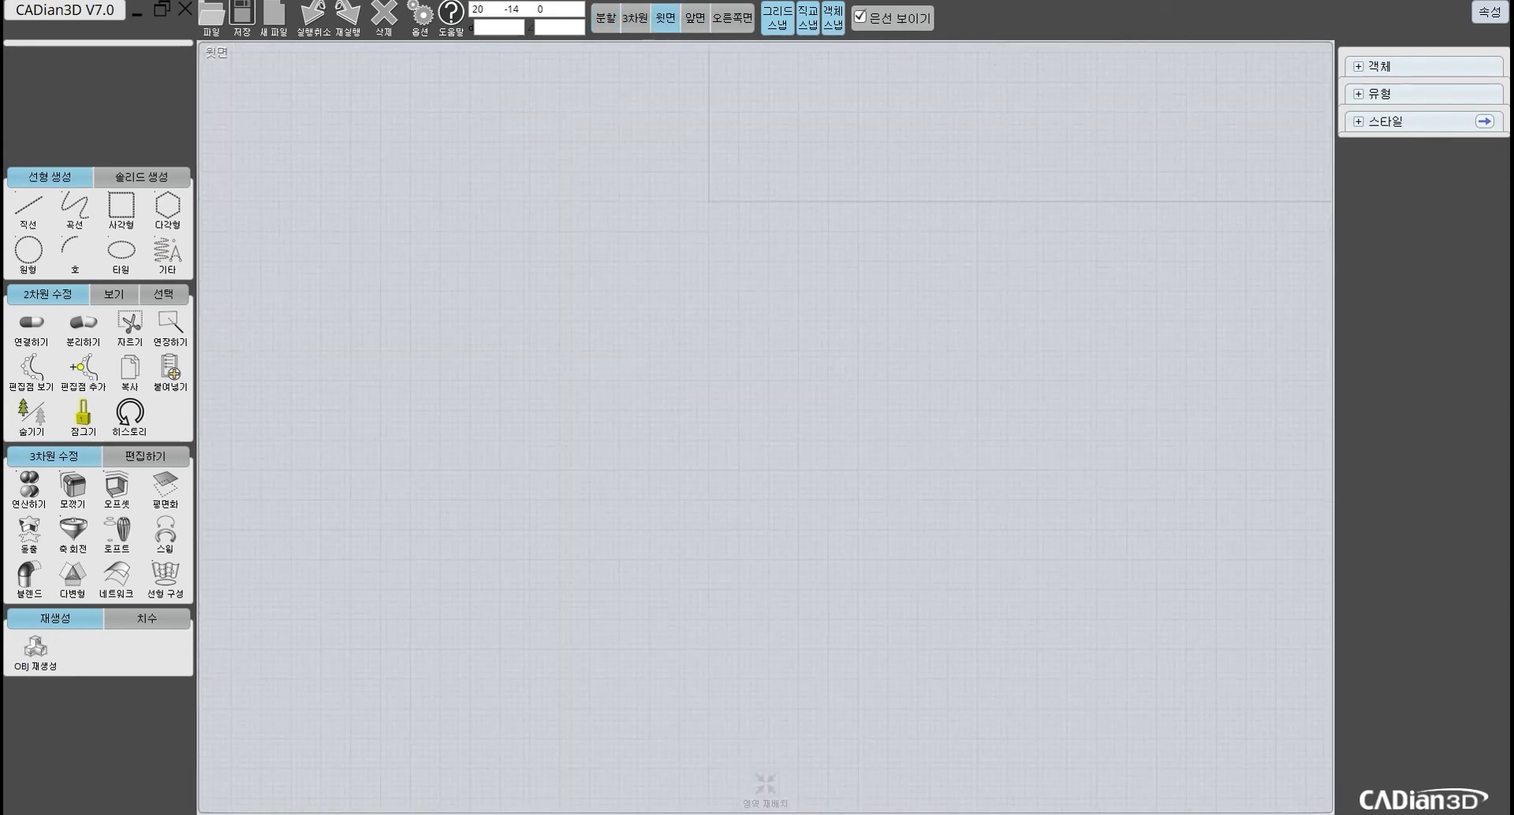
pyautogui.moveTo(802, 327); pyautogui.dragTo(730, 274, button='middle')
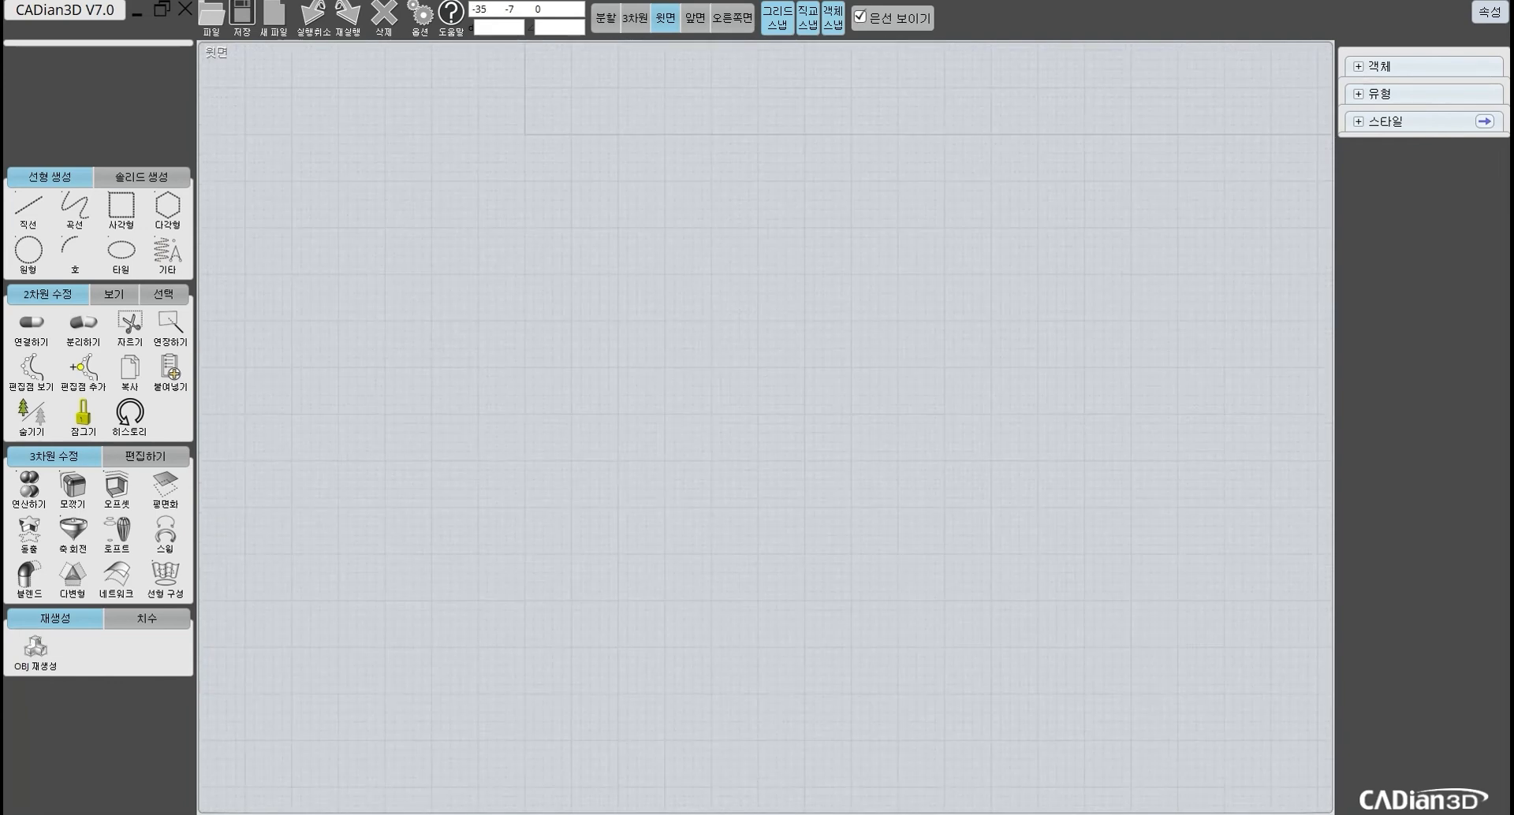
pyautogui.click(75, 209)
pyautogui.click(693, 191)
pyautogui.click(450, 283)
pyautogui.click(795, 433)
pyautogui.click(478, 554)
pyautogui.rightClick(792, 525)
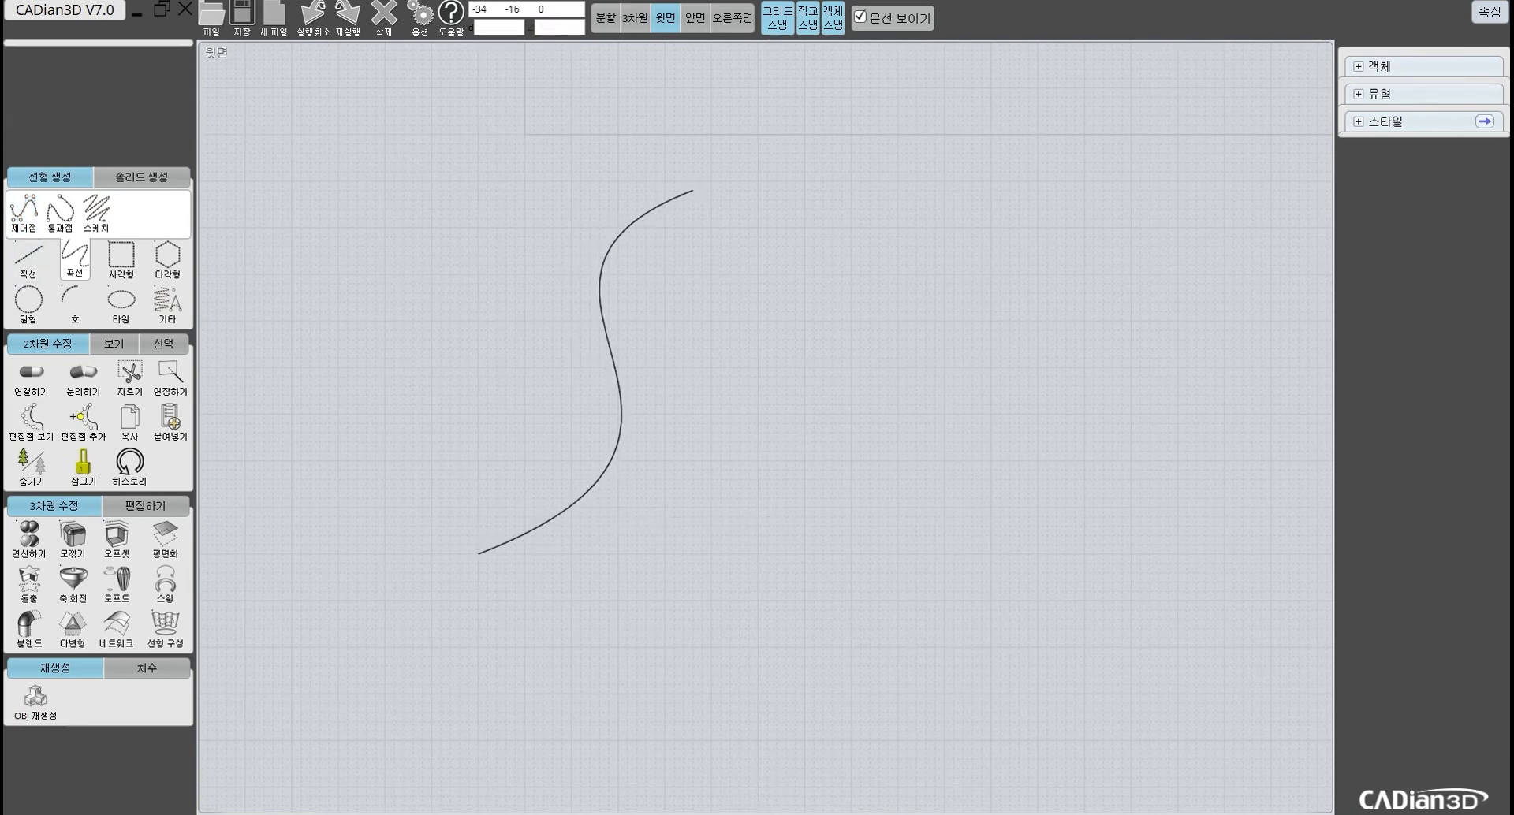
# Step: Draw a long slanted straight line beside the S-shaped curve, roughly as tall as the curve
pyautogui.click(27, 259)
pyautogui.click(860, 191)
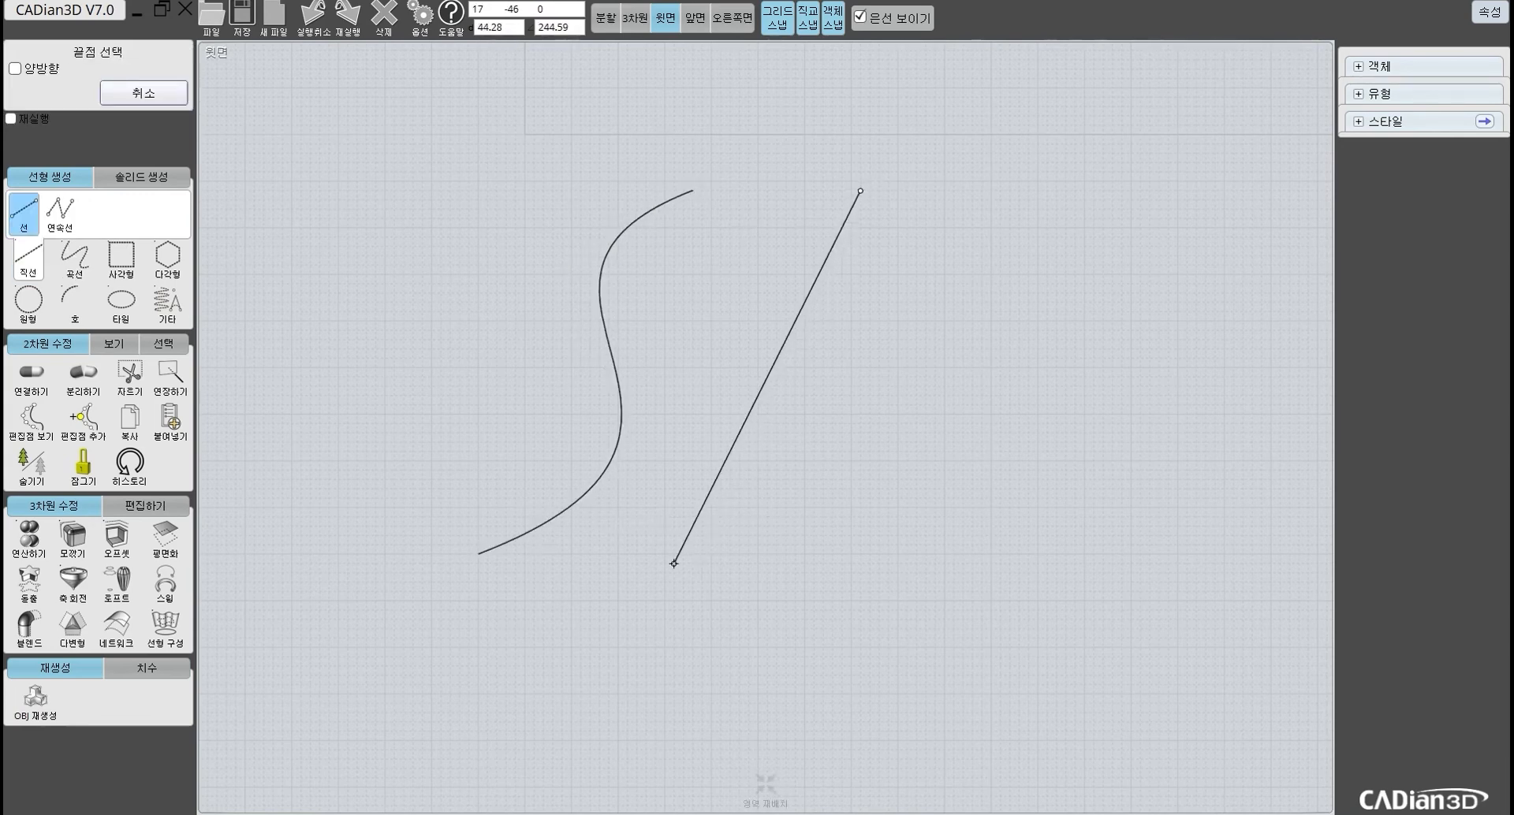
pyautogui.click(684, 601)
pyautogui.moveTo(684, 601); pyautogui.dragTo(518, 604, button='middle')
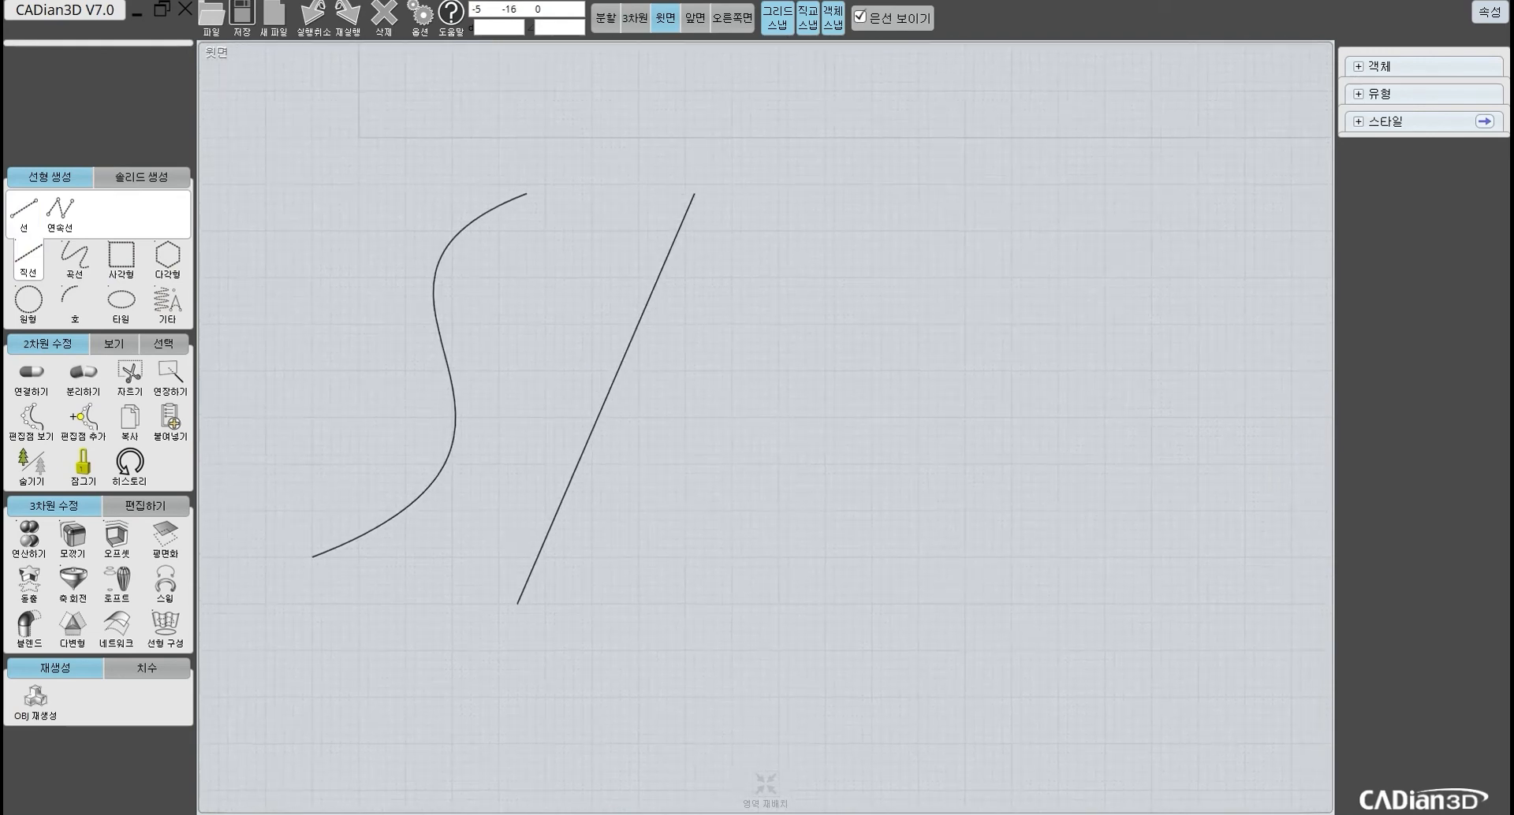
# Step: Draw a tall, narrow corner rectangle 7 units wide to the right of the slanted line
pyautogui.click(121, 256)
pyautogui.click(806, 203)
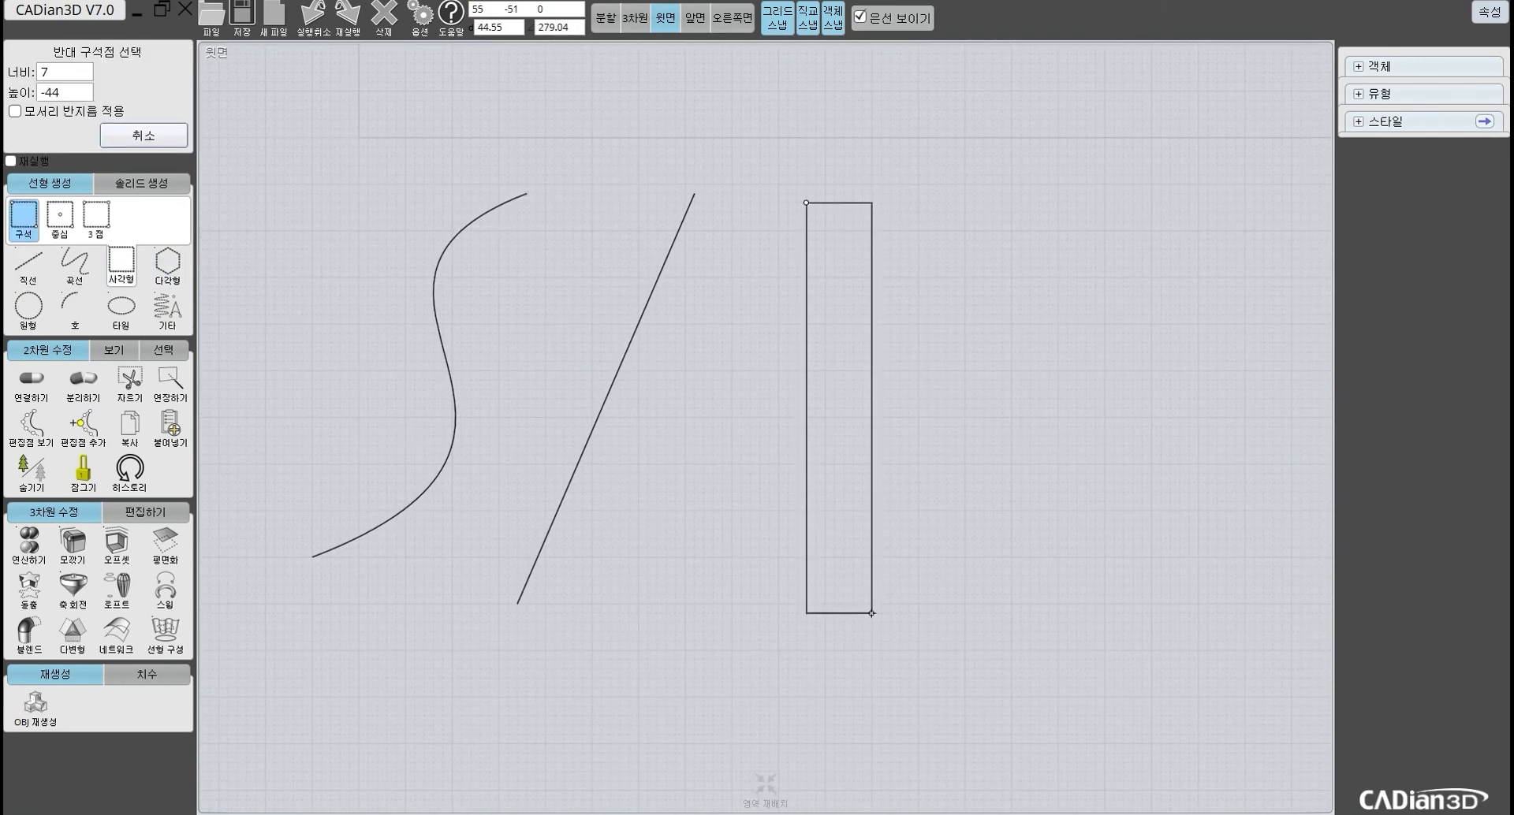
pyautogui.click(871, 604)
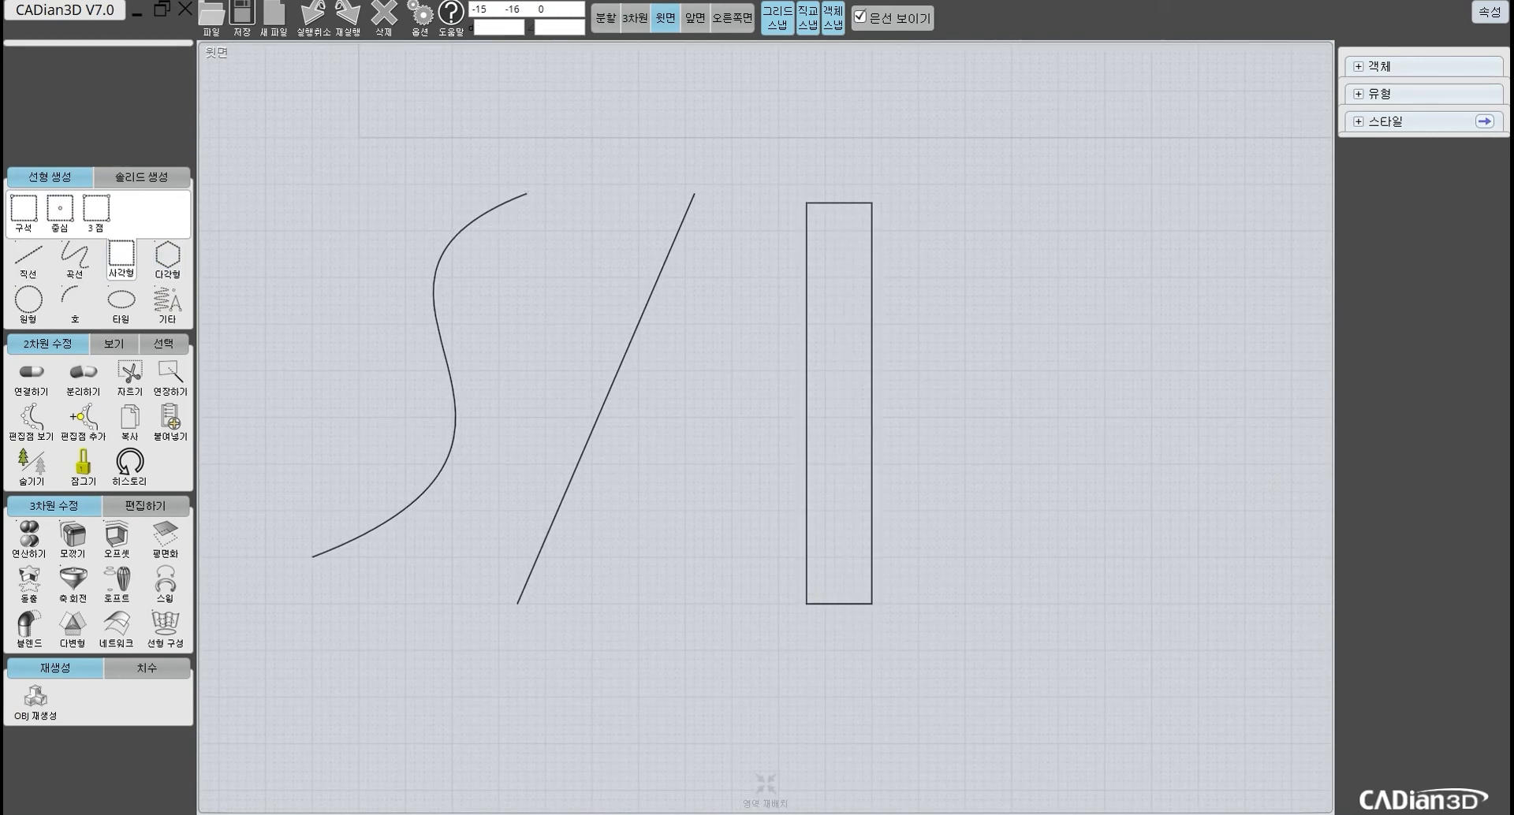
# Step: Draw a five-sided polygon from its center, about 15.2 × 14.5 units, to the right of the rectangle
pyautogui.click(168, 256)
pyautogui.click(1057, 230)
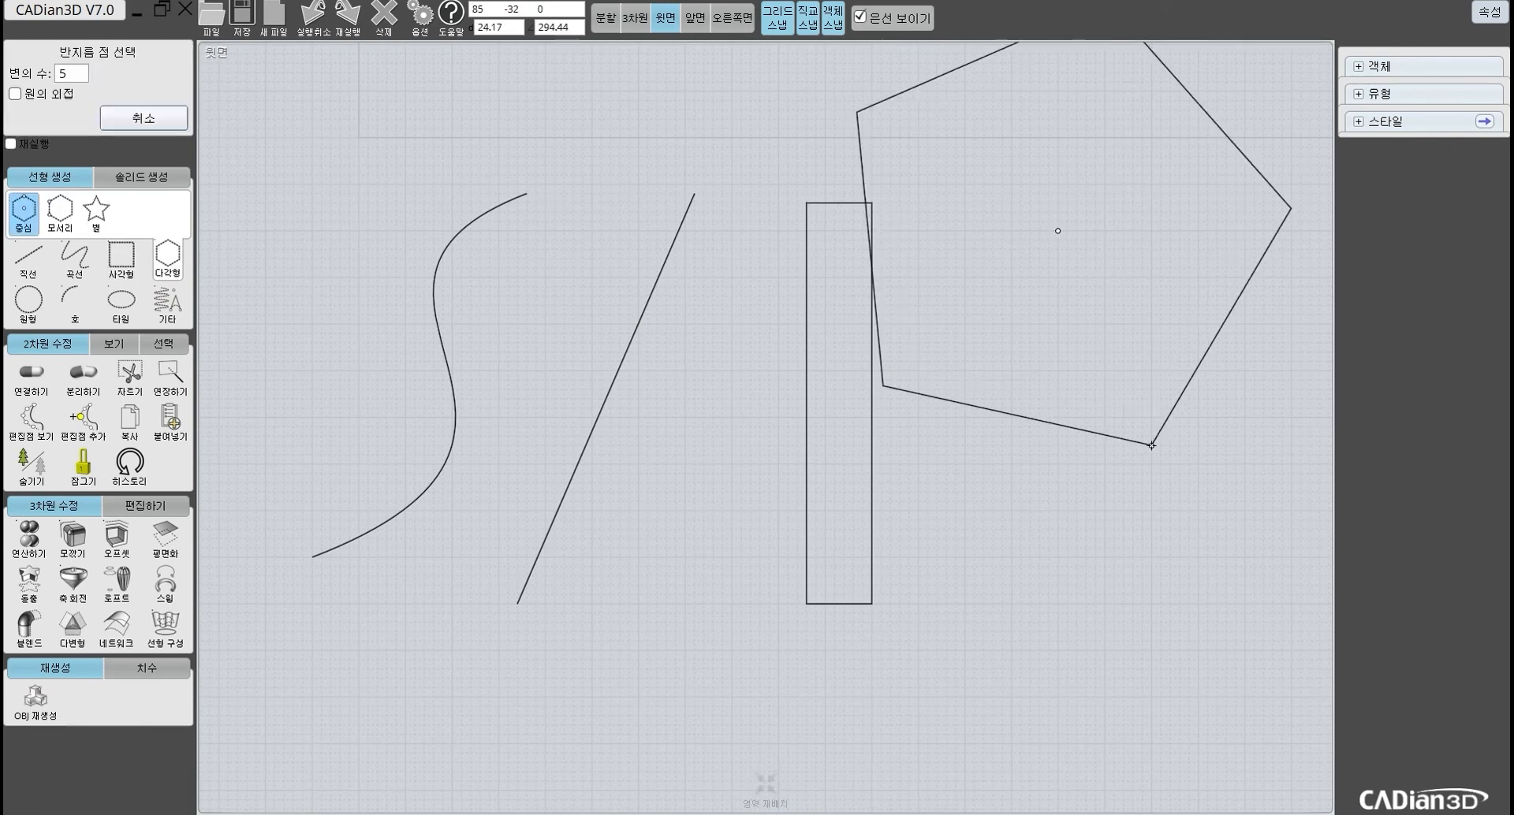
pyautogui.click(1067, 324)
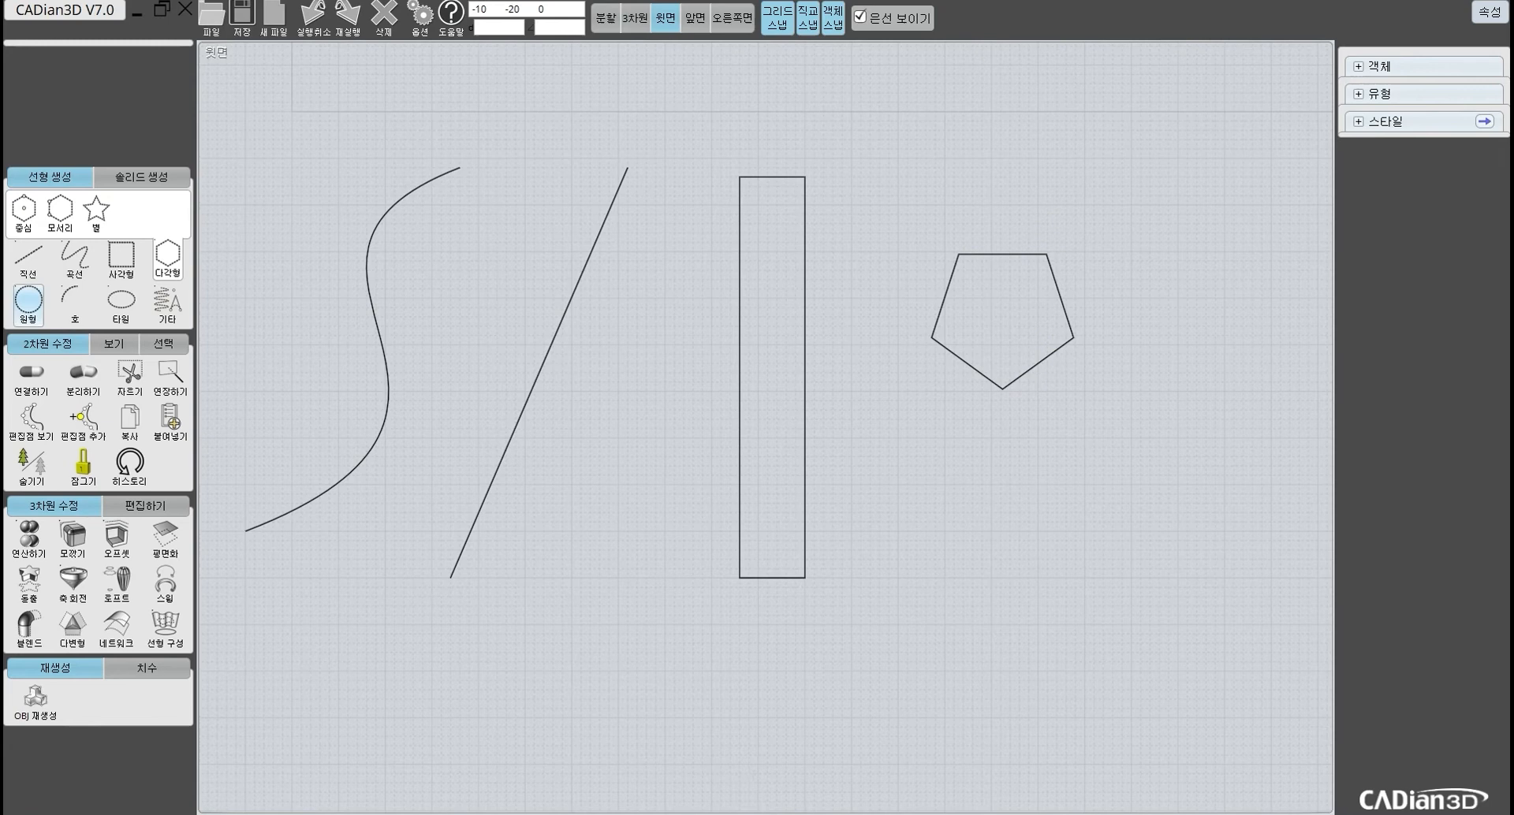
# Step: Draw a center-based circle below the pentagon and move the pentagon straight up to widen the gap between them
pyautogui.click(28, 302)
pyautogui.click(962, 466)
pyautogui.click(1017, 496)
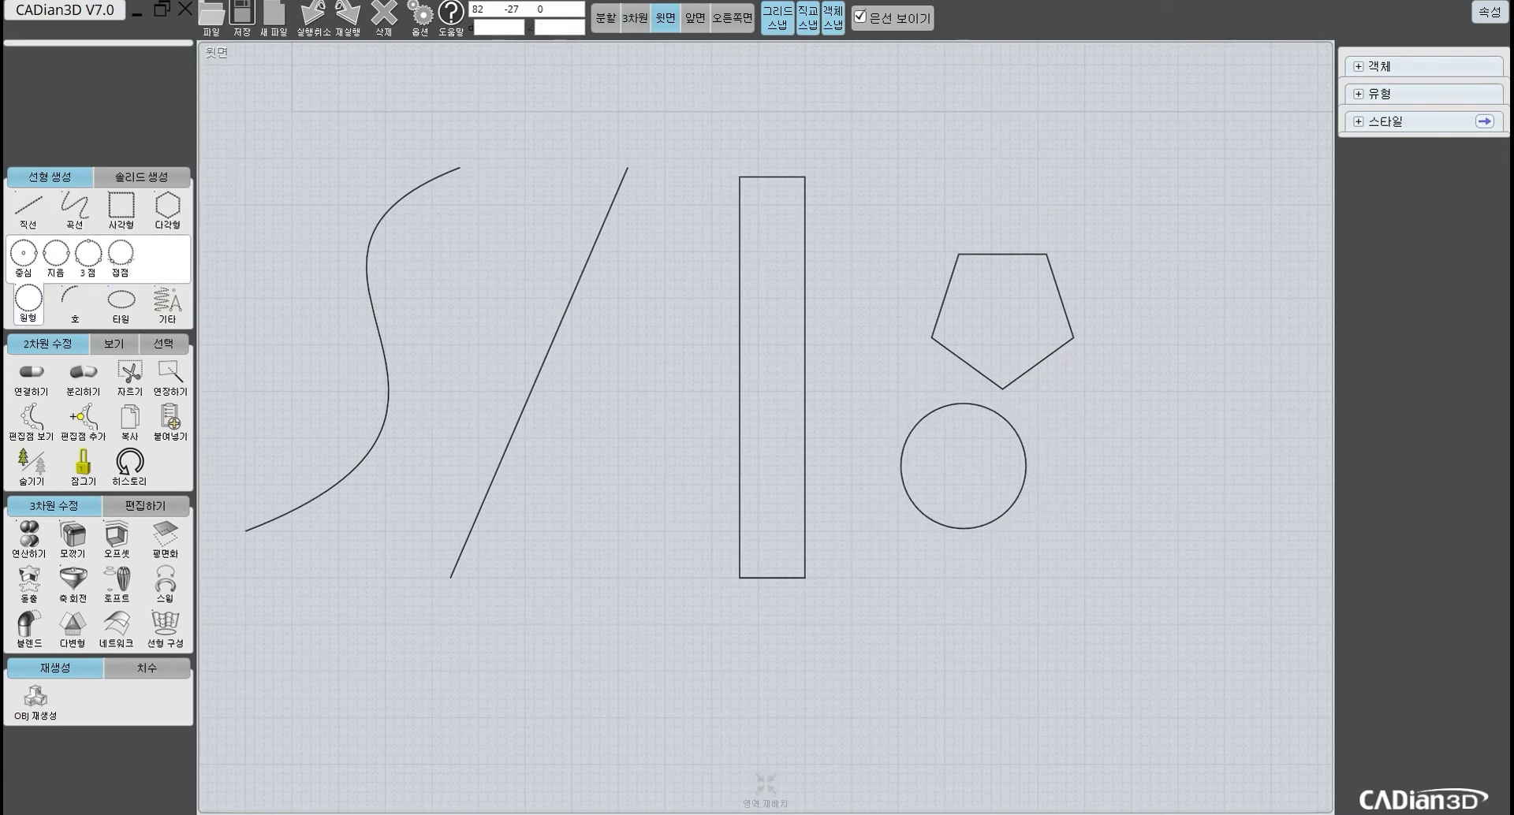
pyautogui.moveTo(1037, 364); pyautogui.dragTo(1037, 298)
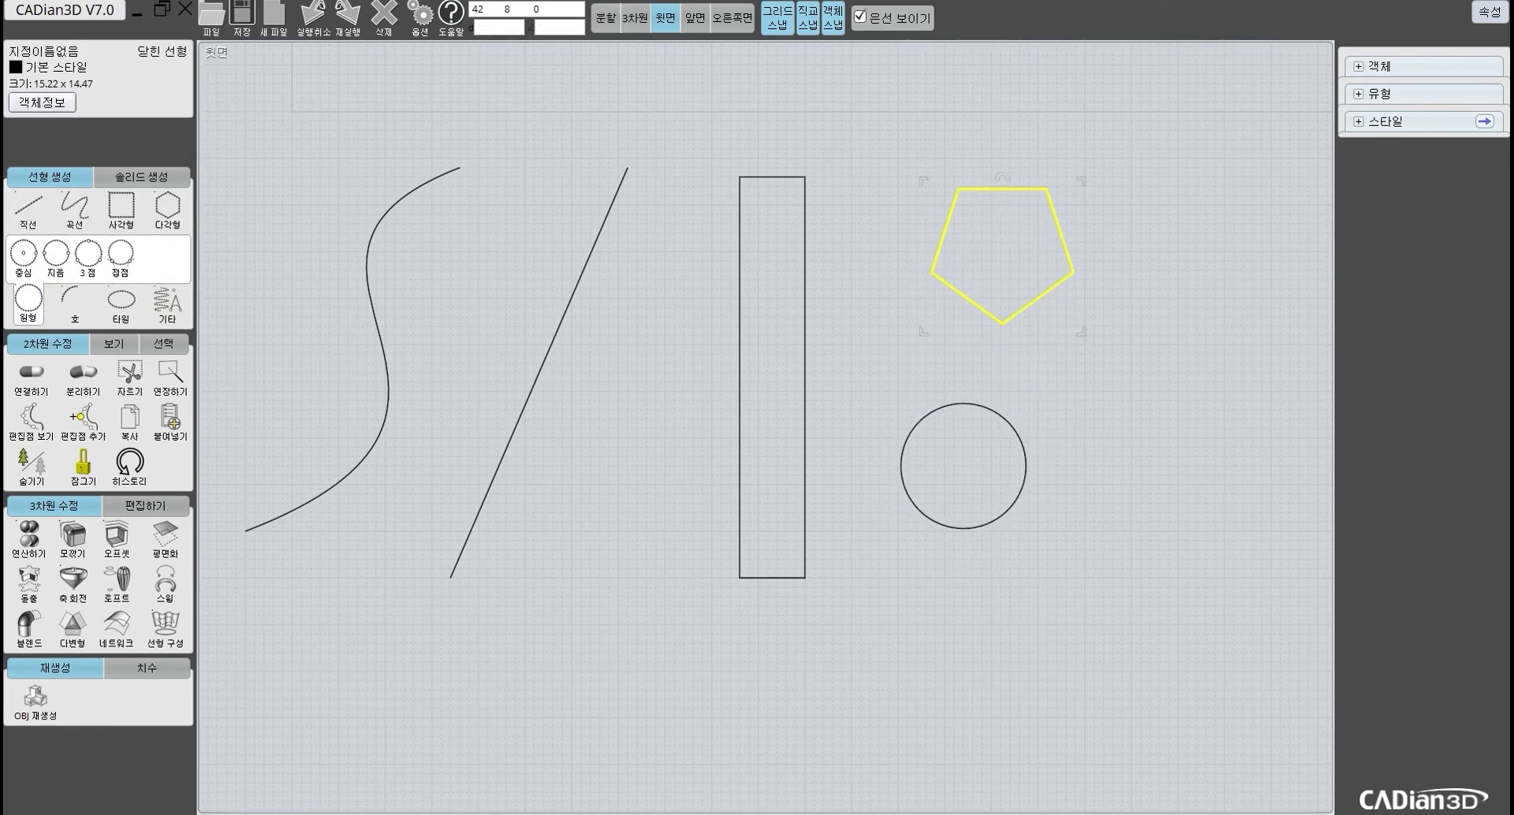
# Step: Show the profiles in the 3D view and single out the two open ones, the S-shaped curve and the slanted line
pyautogui.click(634, 18)
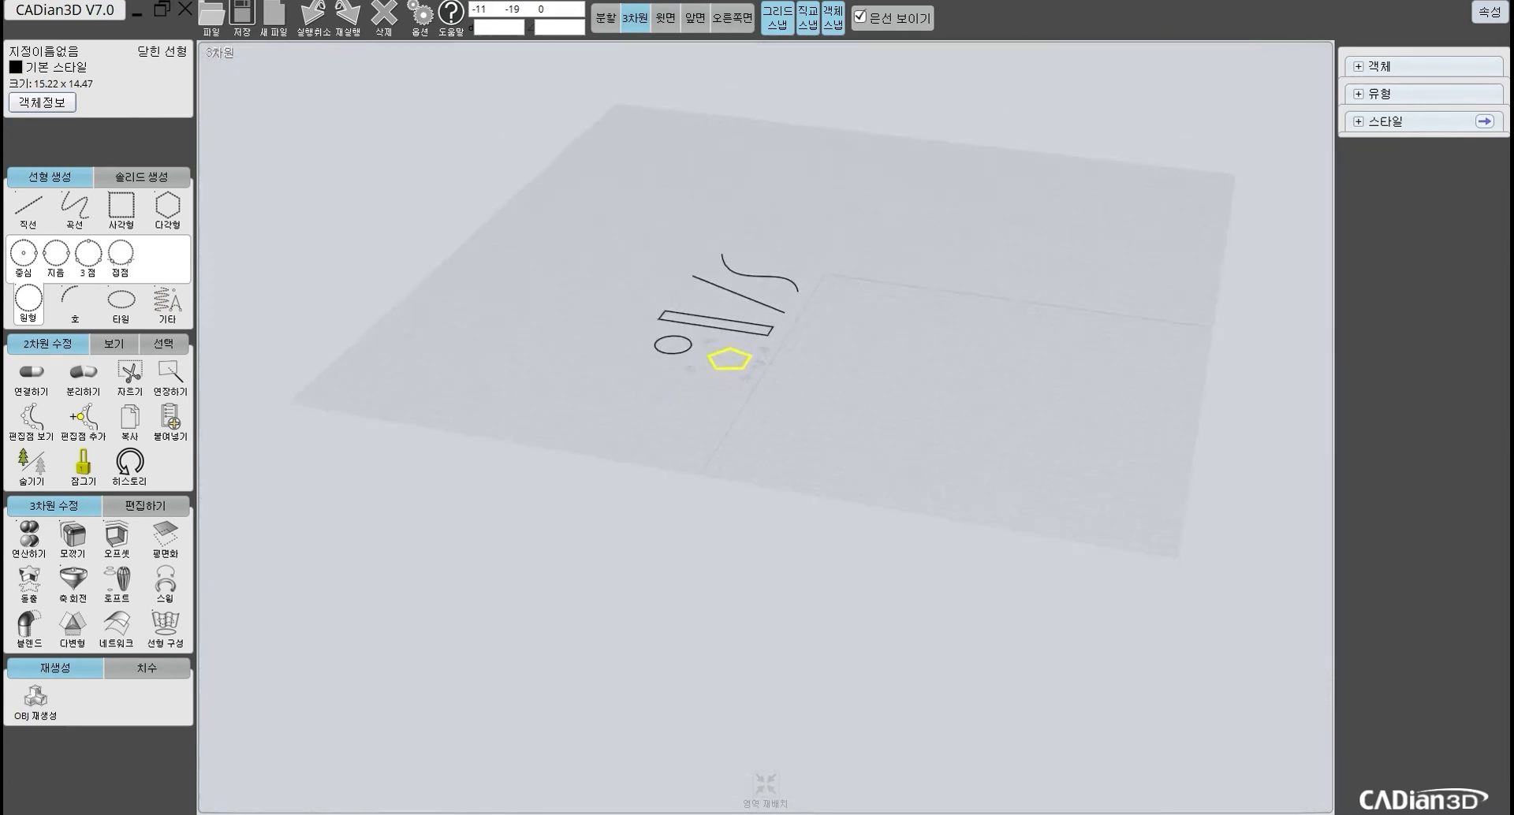
pyautogui.moveTo(788, 371); pyautogui.dragTo(800, 327, button='right')
pyautogui.scroll(4, 800, 327)
pyautogui.moveTo(996, 311); pyautogui.dragTo(1175, 243, button='middle')
pyautogui.click(1188, 277)
pyautogui.moveTo(1191, 277); pyautogui.dragTo(1143, 366, button='right')
pyautogui.scroll(-4, 1147, 369)
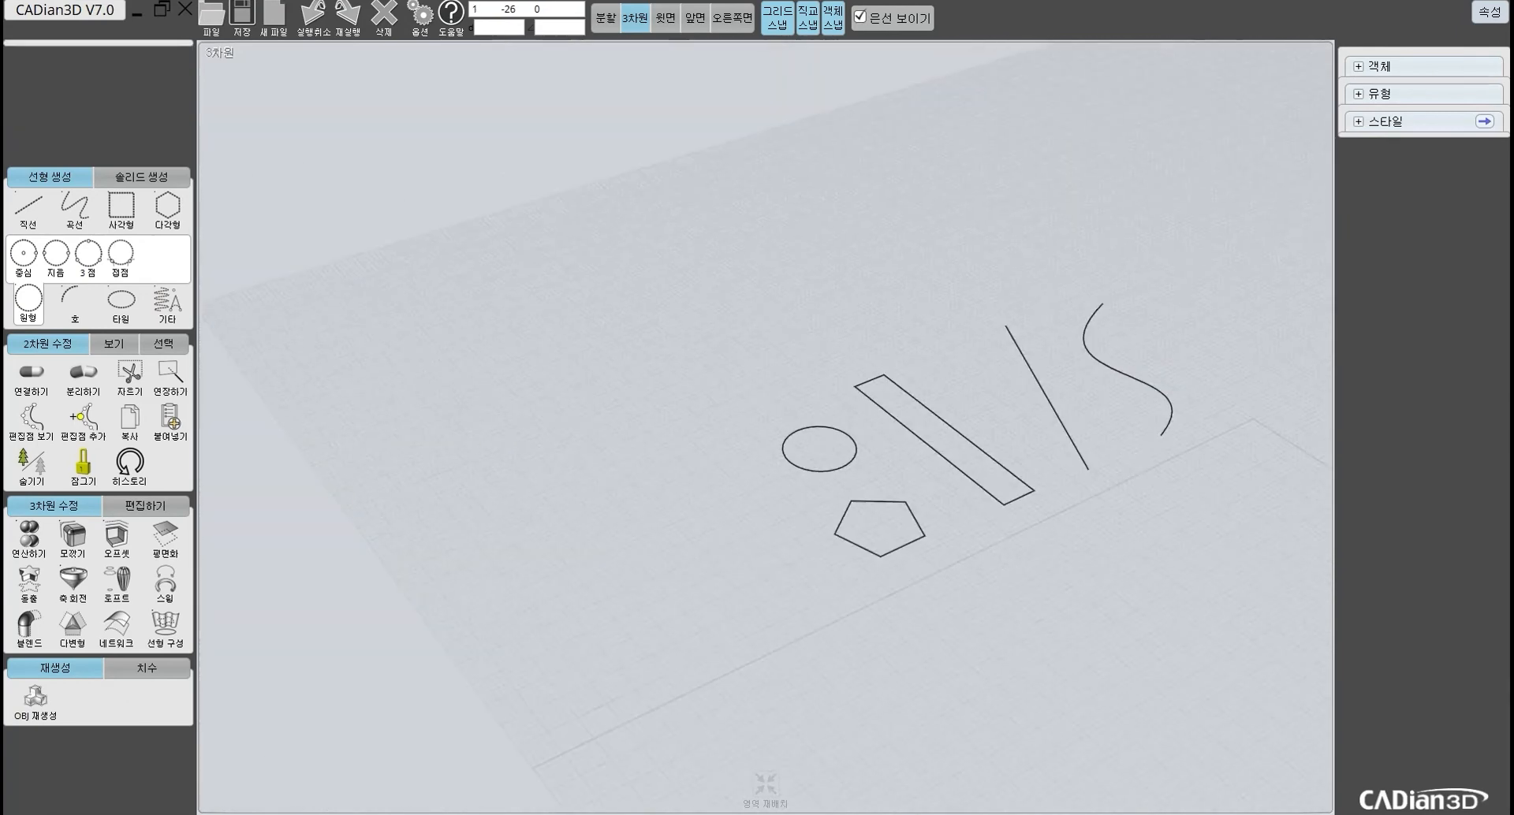
pyautogui.click(1127, 386)
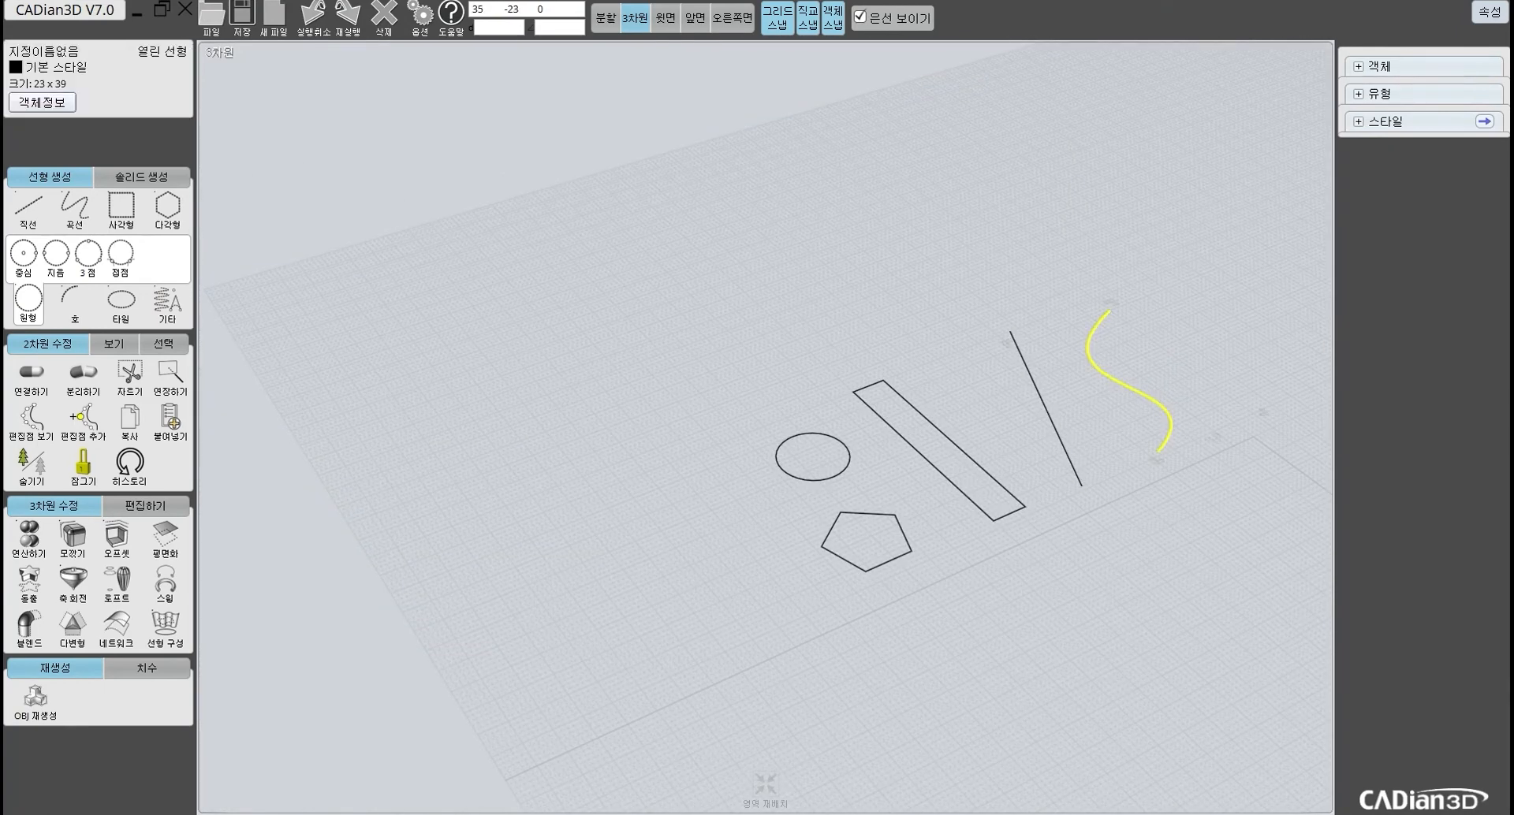
pyautogui.click(1041, 400)
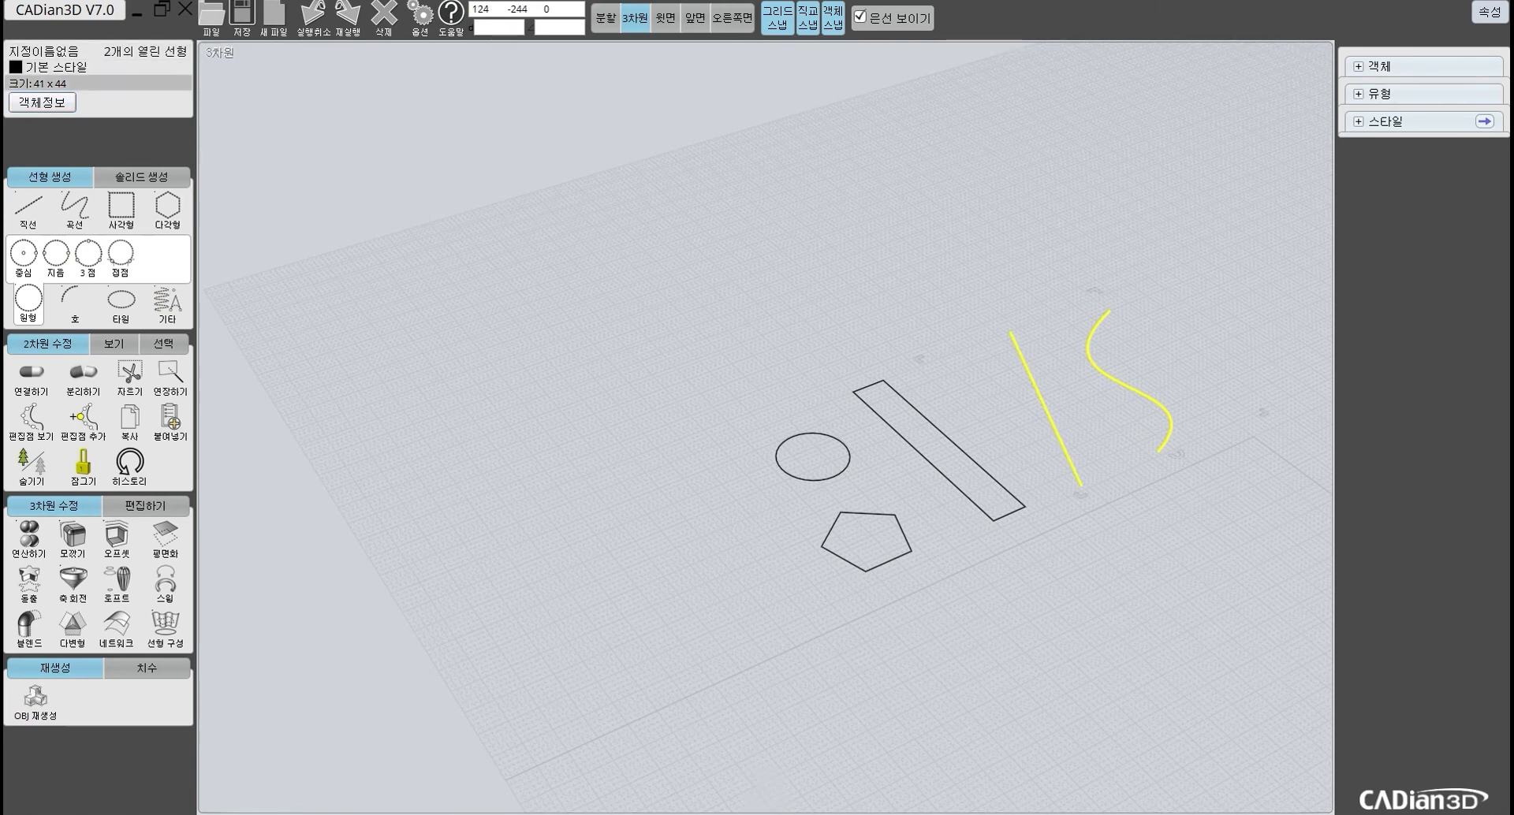
pyautogui.click(741, 200)
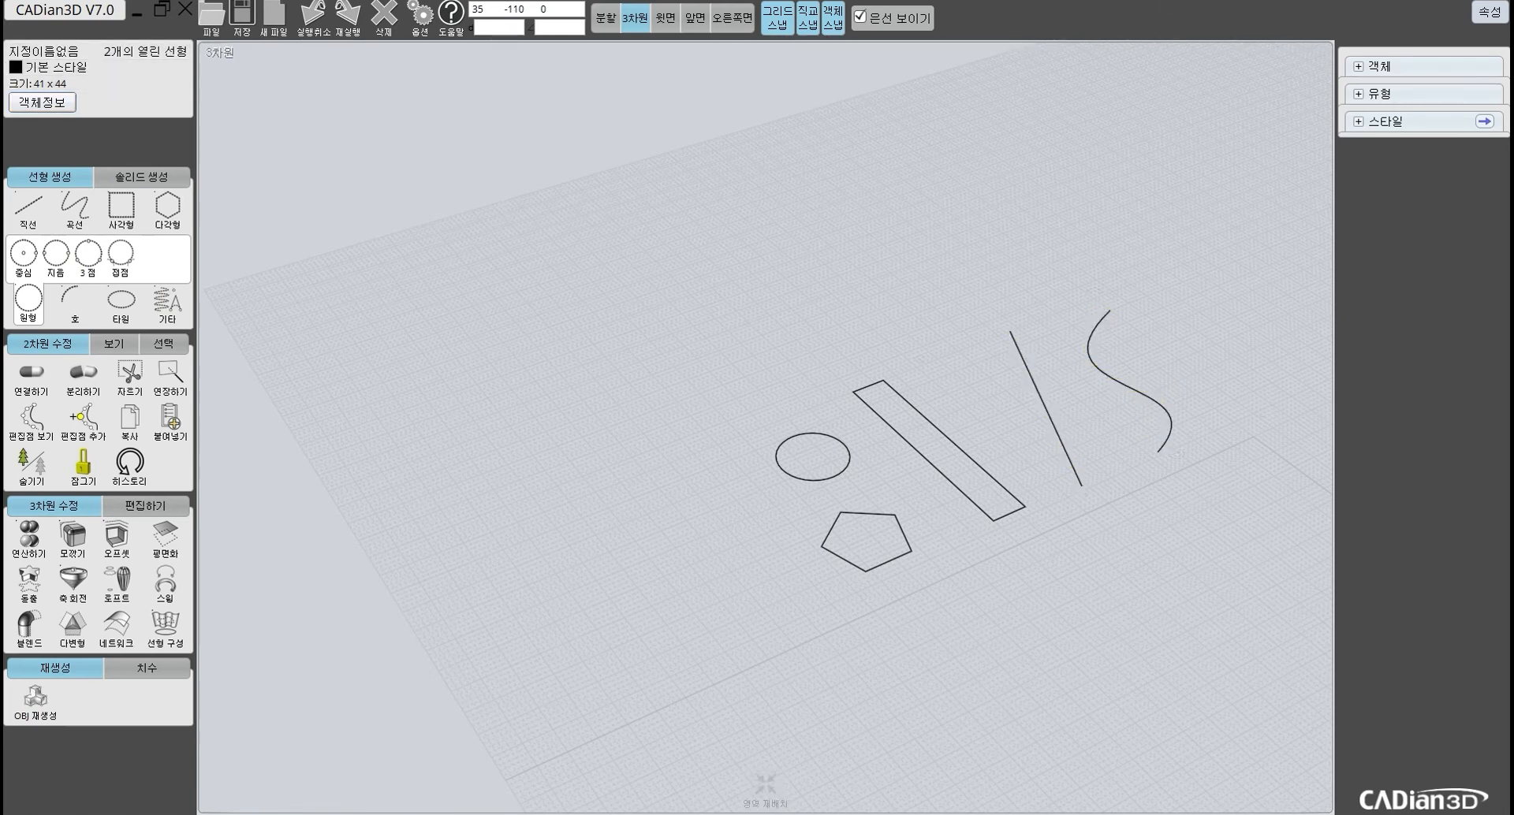
# Step: Extrude the slanted straight line 18 units upward into a surface, trying the both-directions option but leaving it off
pyautogui.click(28, 583)
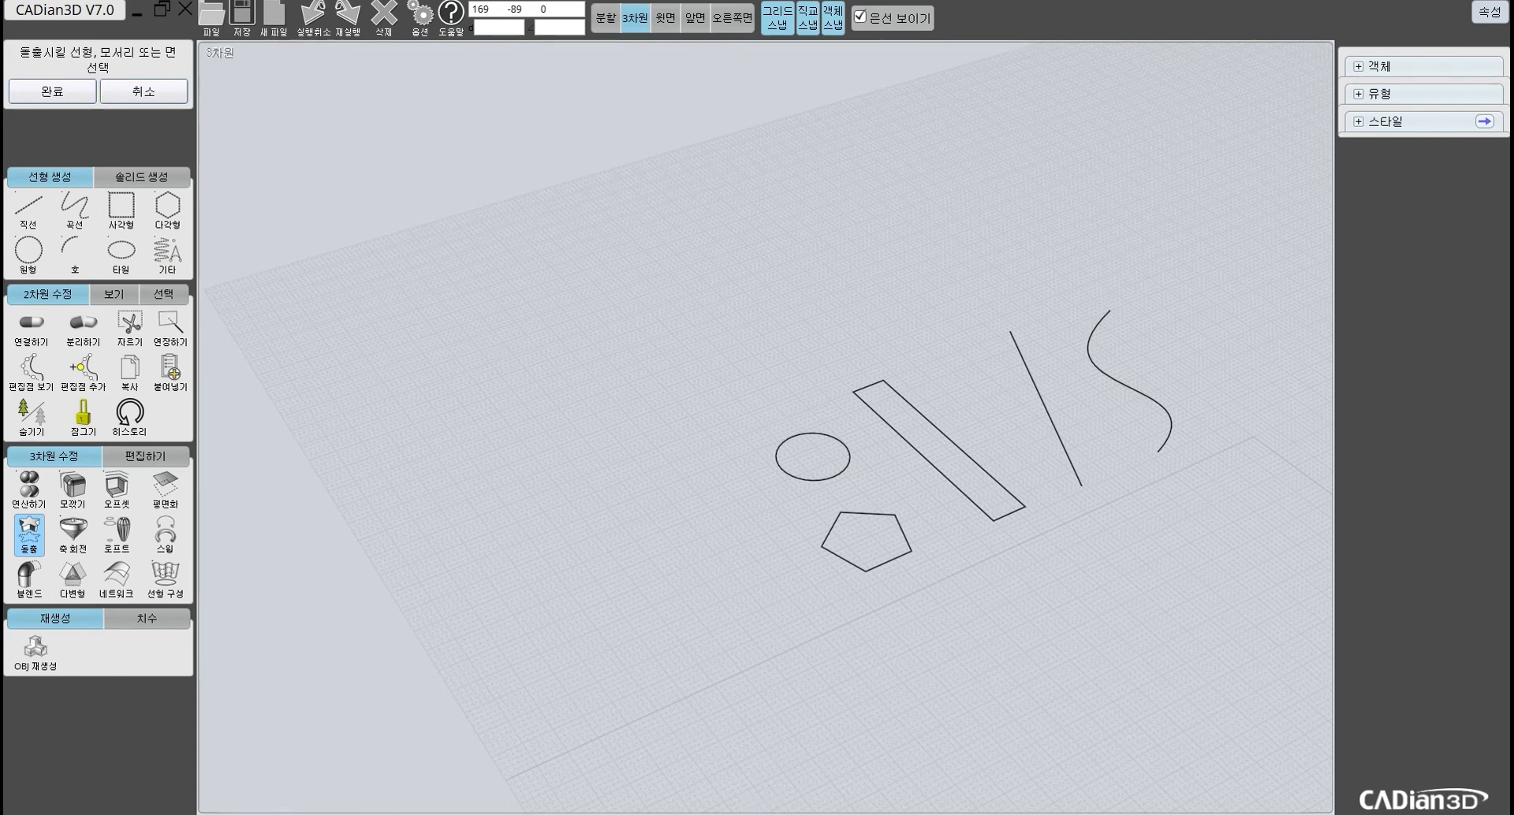
pyautogui.moveTo(1051, 410); pyautogui.dragTo(871, 387, button='middle')
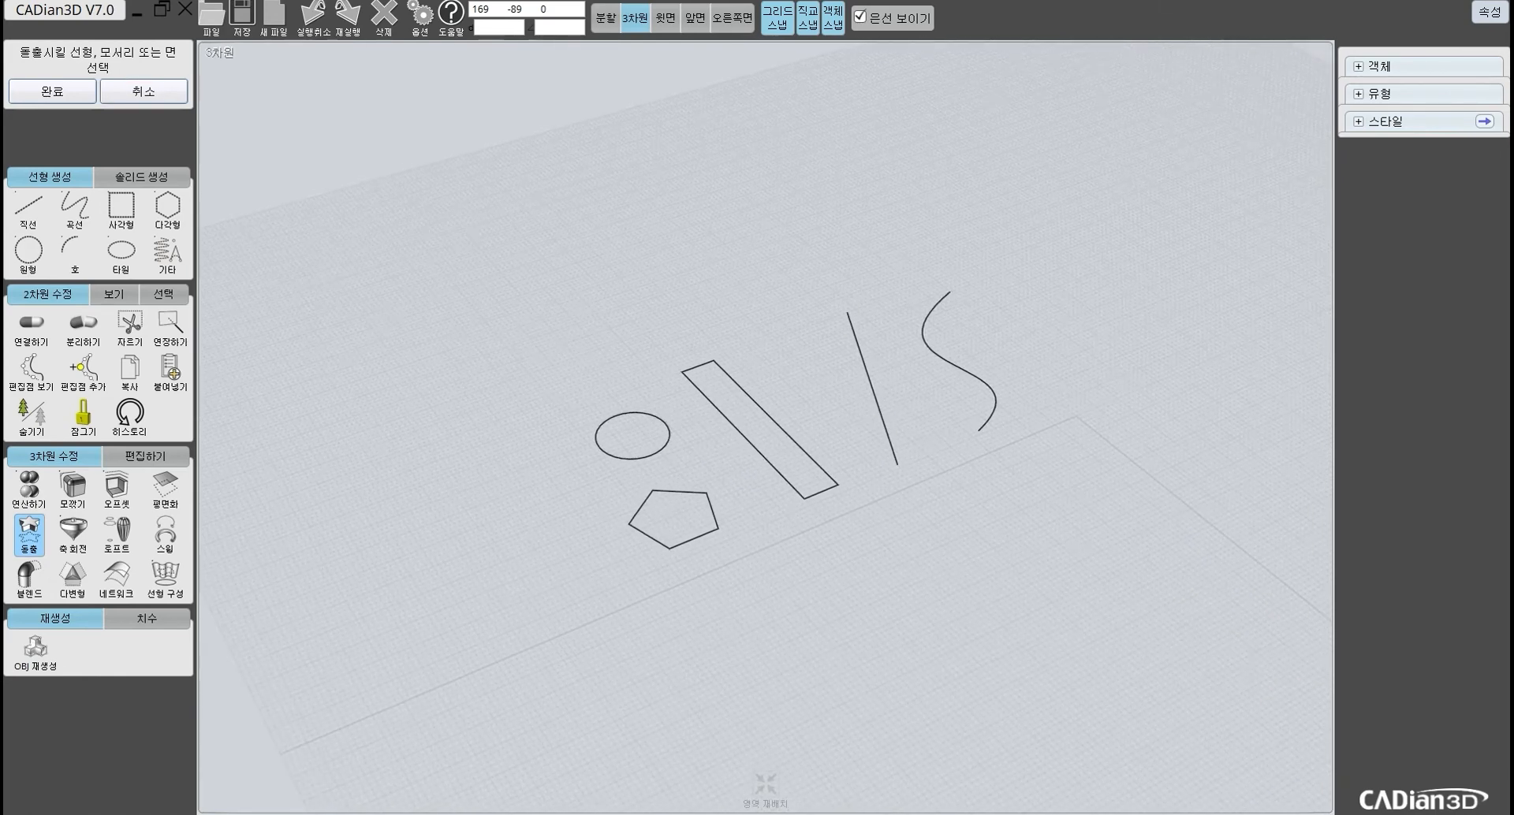
pyautogui.click(871, 386)
pyautogui.click(53, 91)
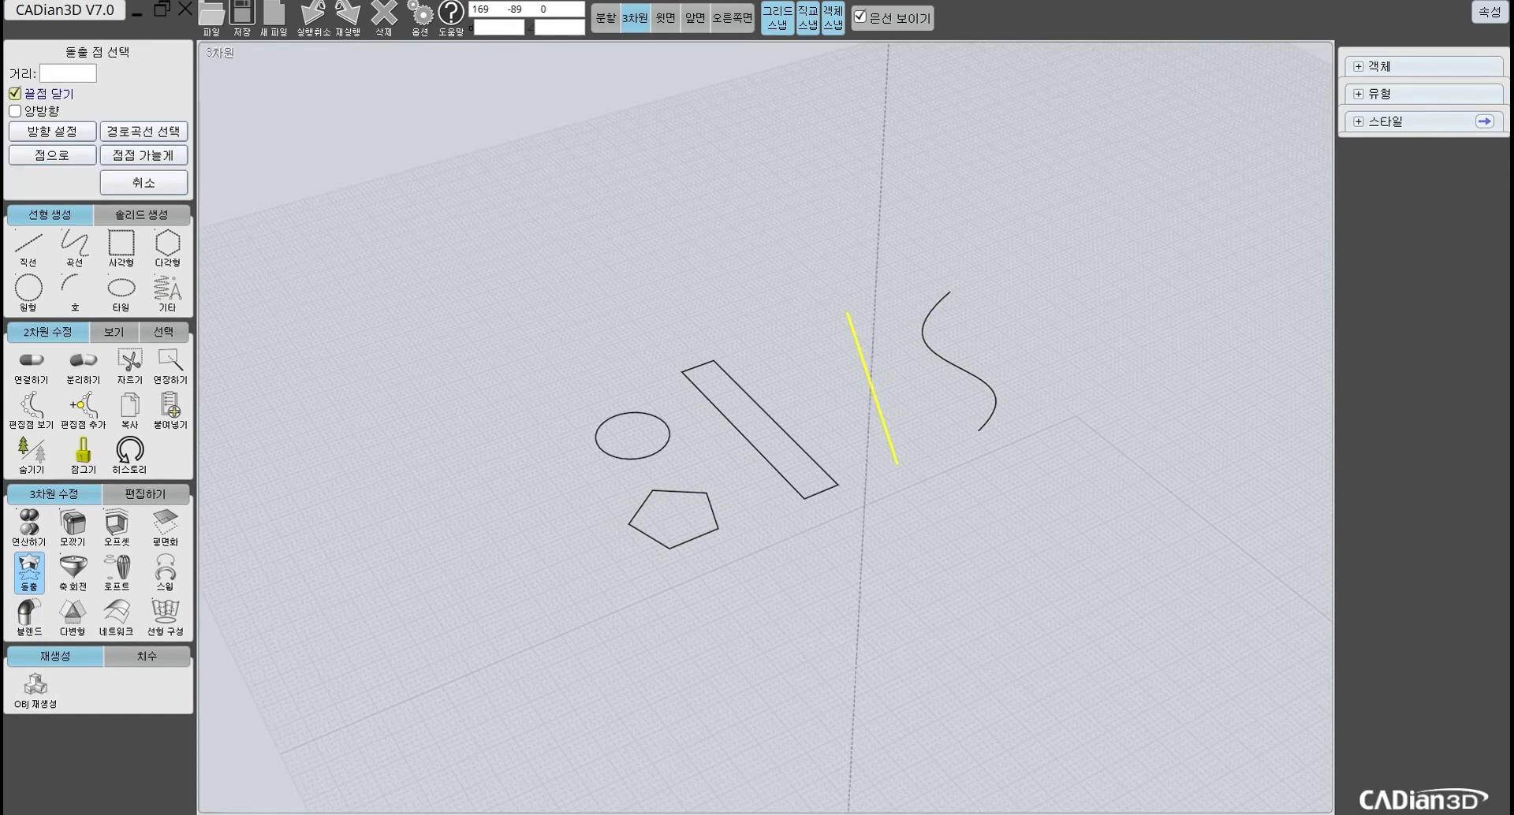
pyautogui.moveTo(875, 386); pyautogui.dragTo(875, 453, button='middle')
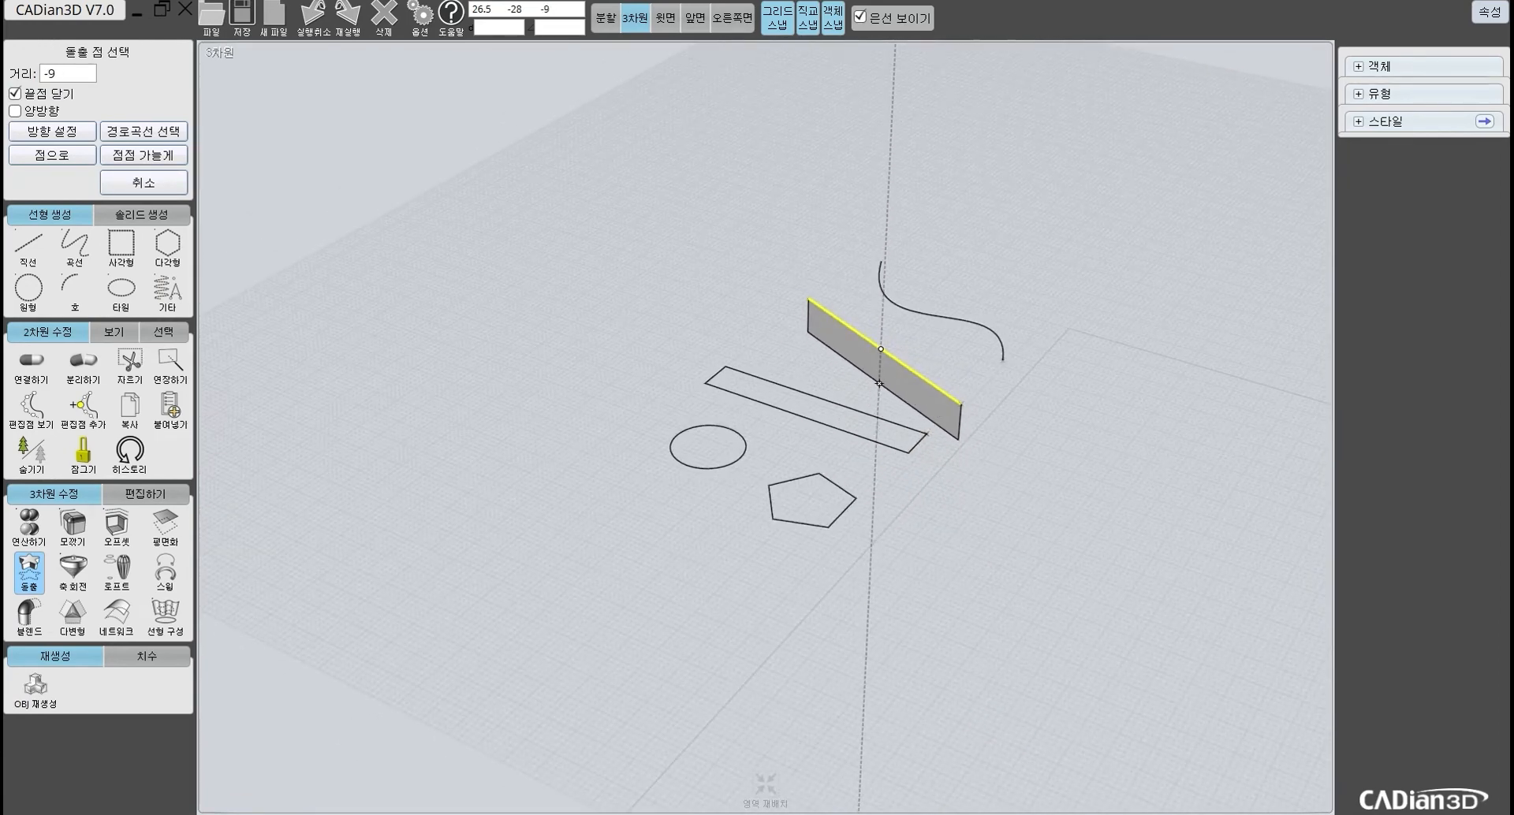
pyautogui.scroll(3, 799, 361)
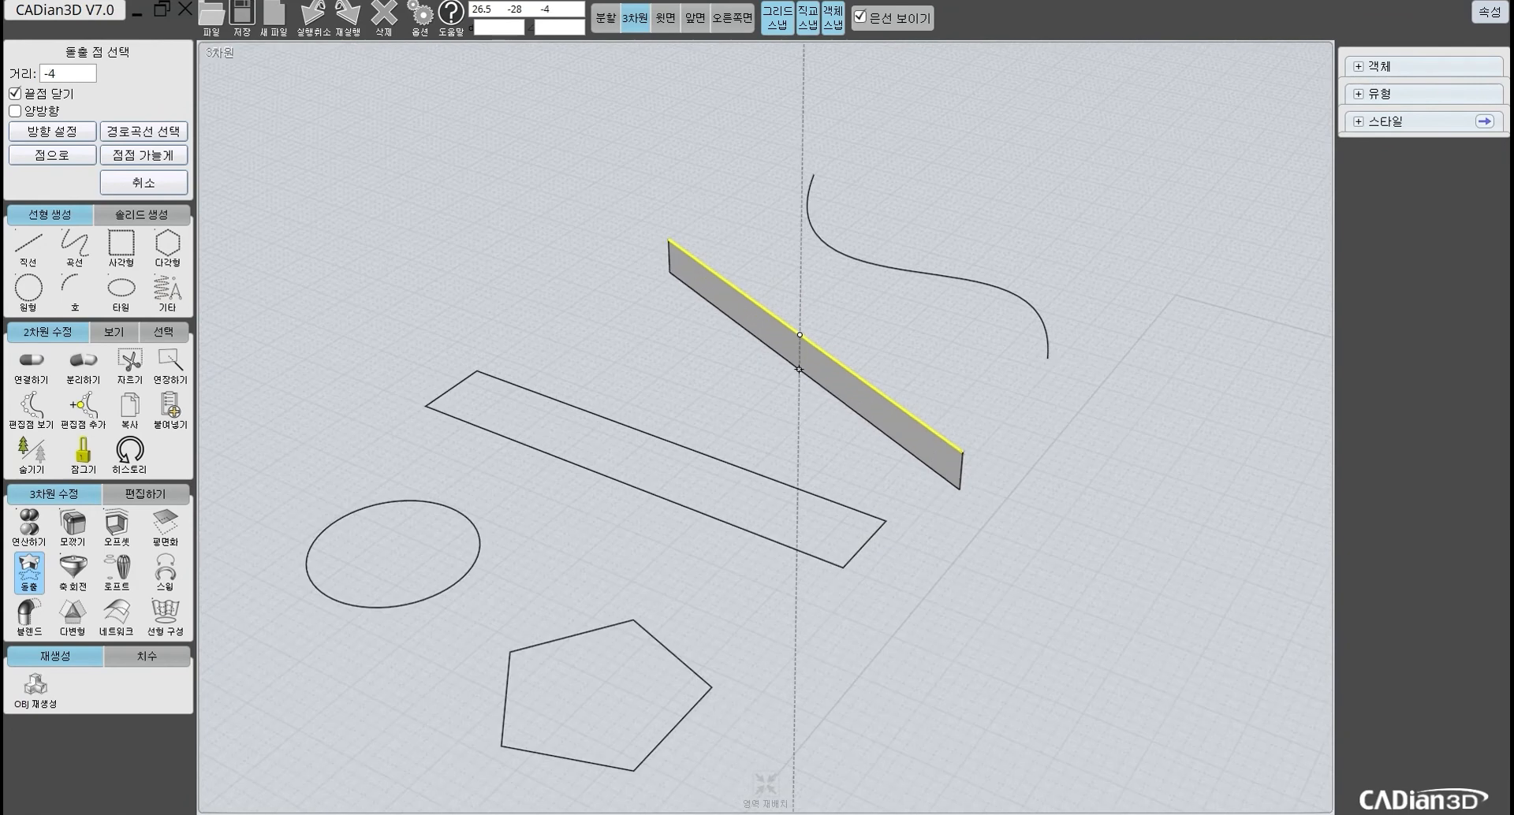
pyautogui.scroll(2, 799, 369)
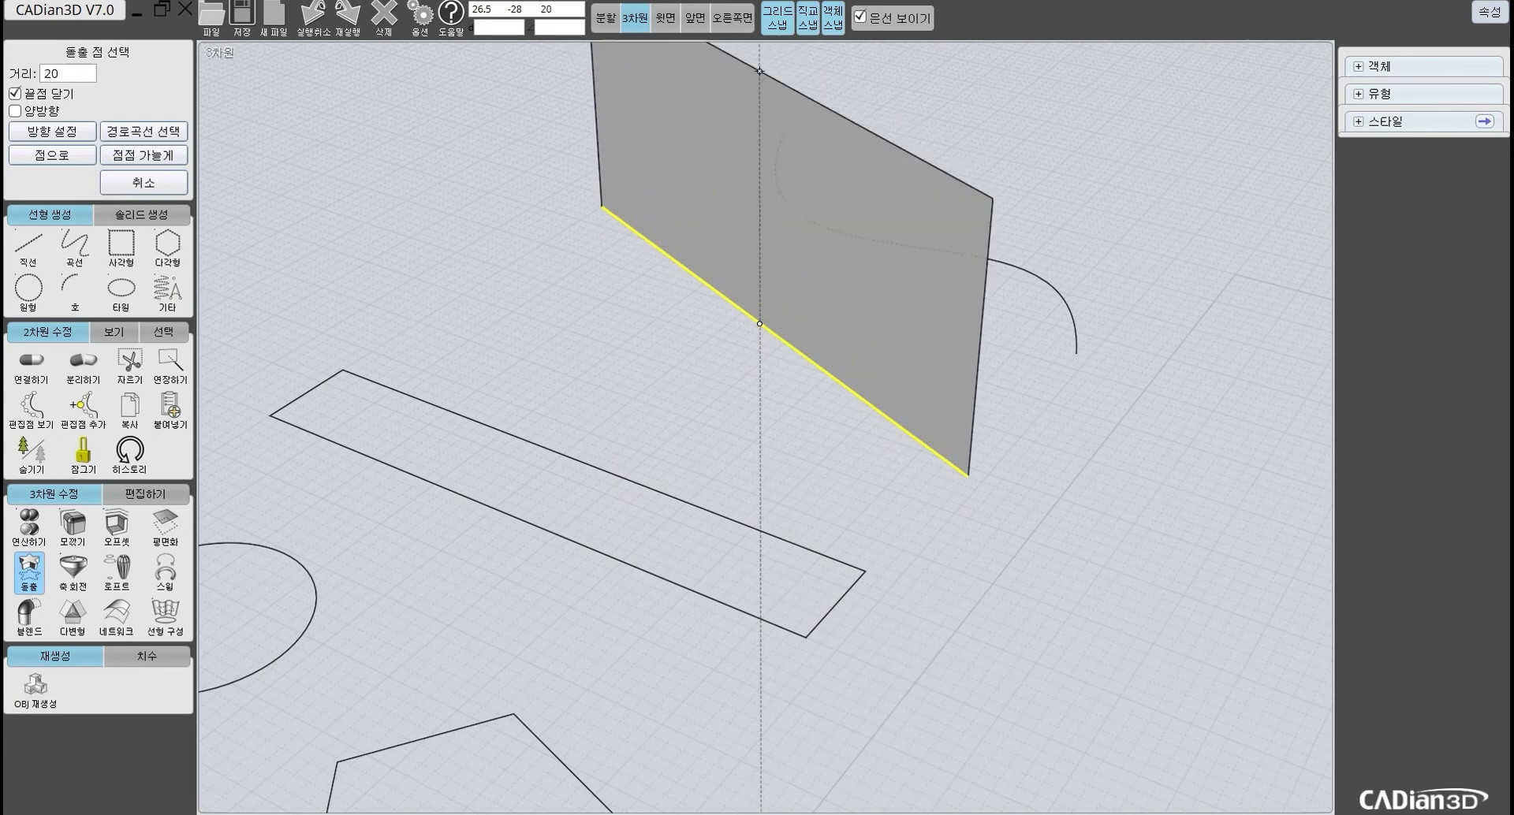
pyautogui.click(15, 112)
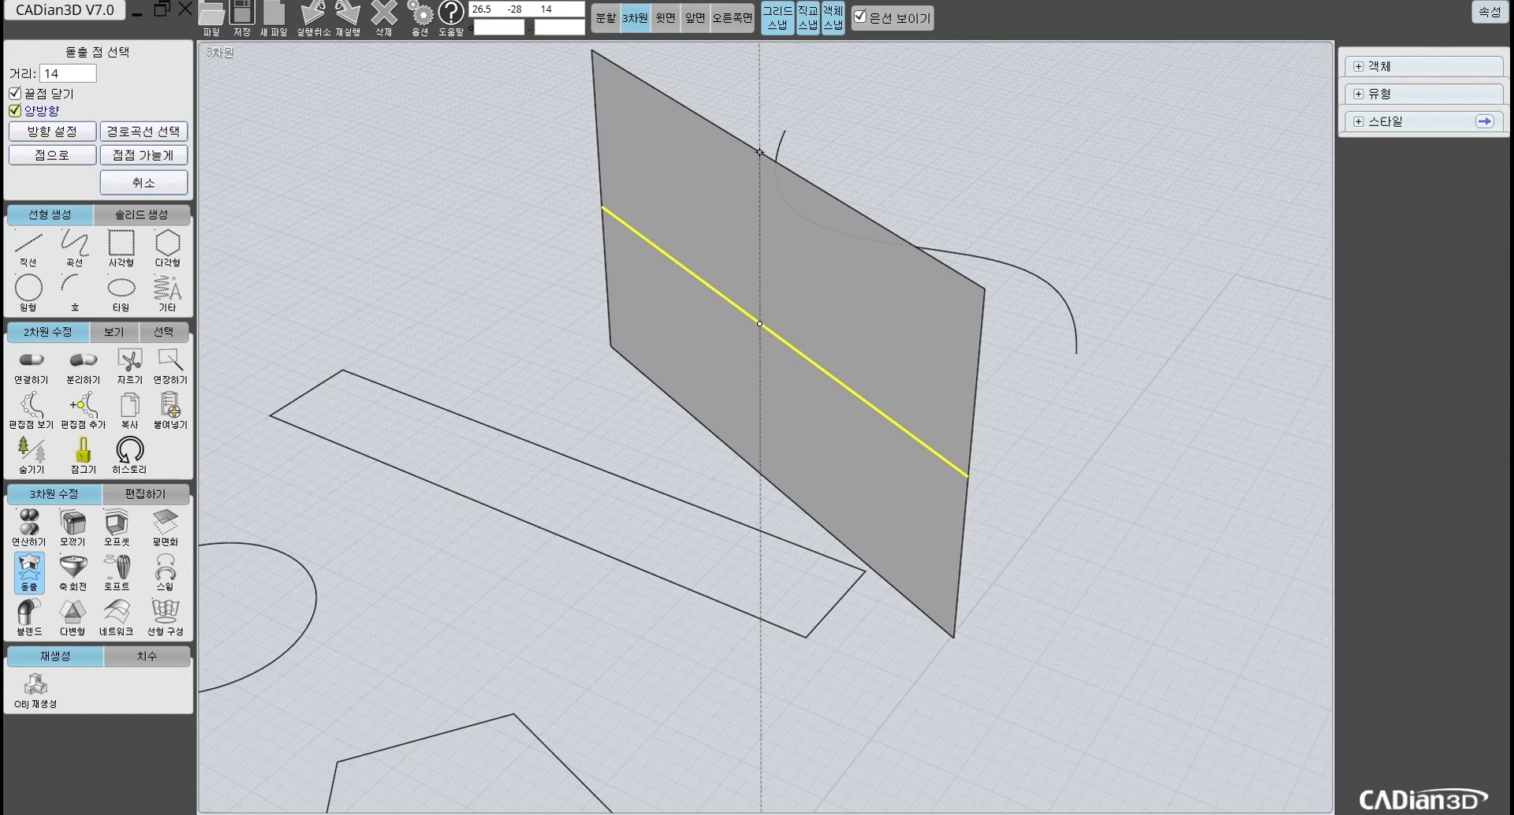
pyautogui.click(15, 111)
pyautogui.moveTo(761, 369); pyautogui.dragTo(595, 505, button='middle')
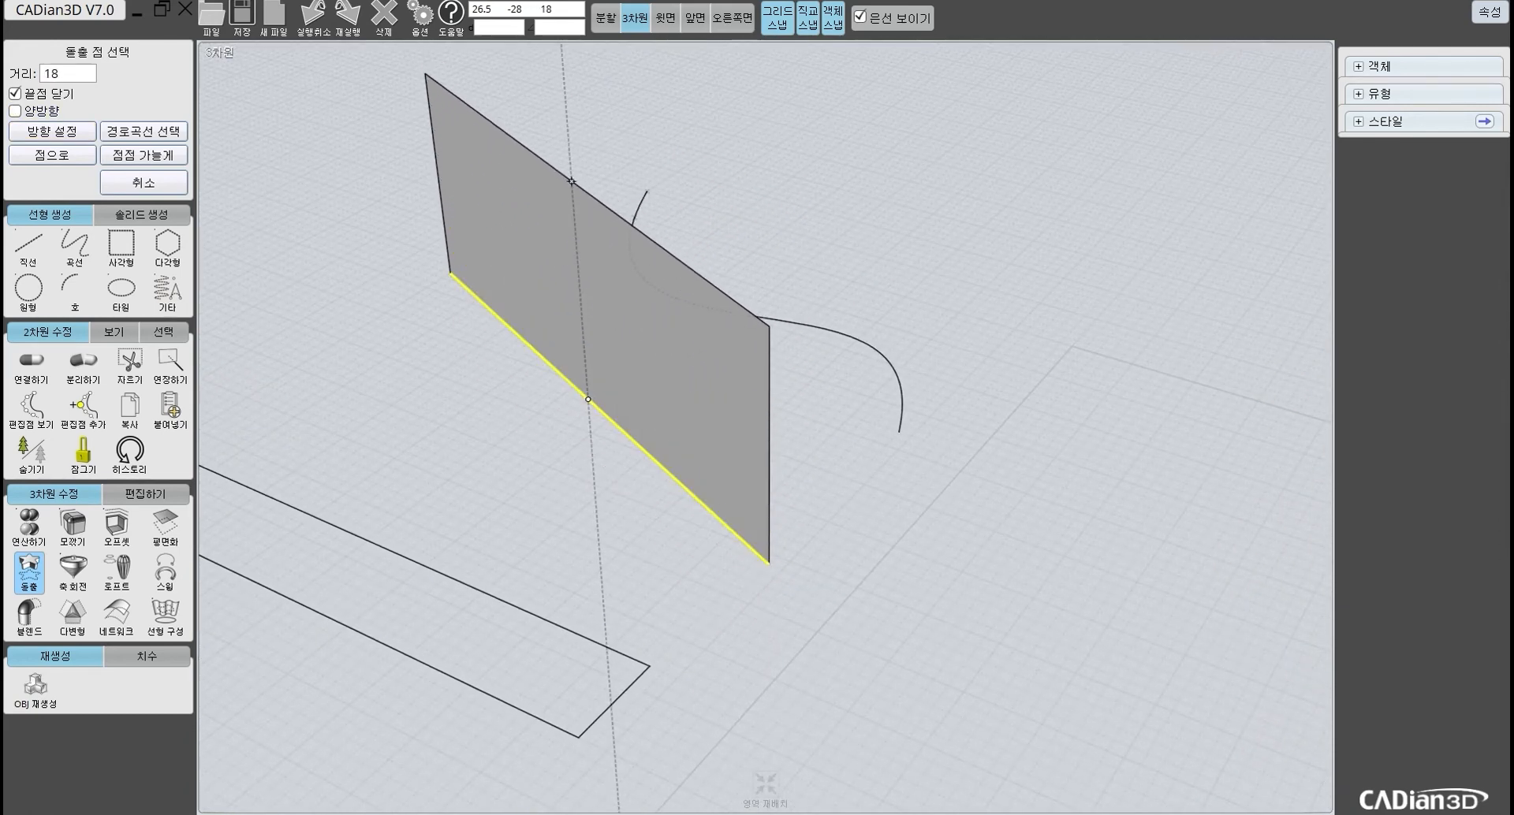
pyautogui.click(572, 181)
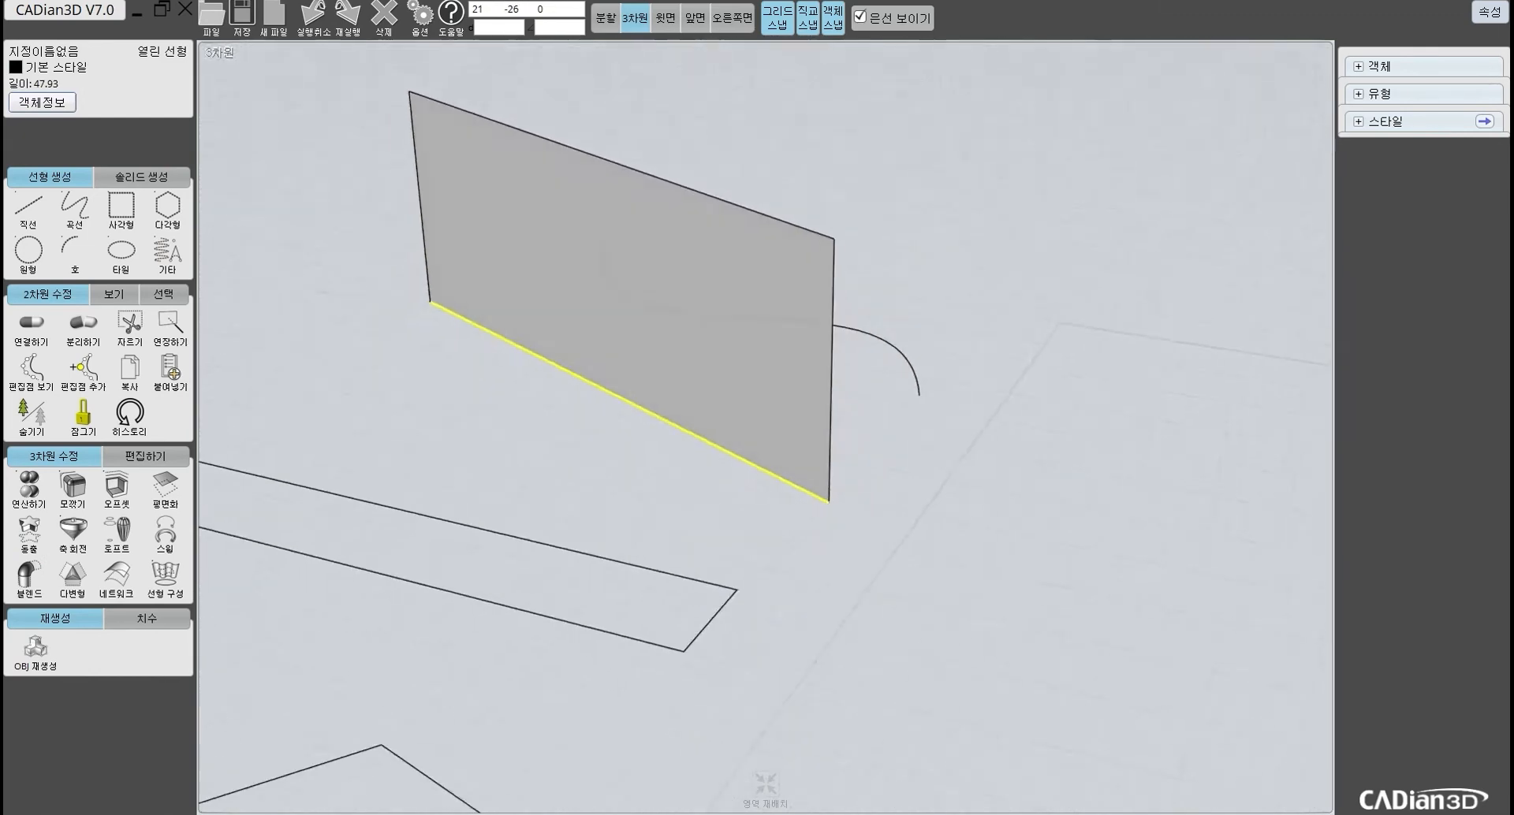
# Step: Examine the wall extruded from the slanted line from several sides and check its object type
pyautogui.moveTo(791, 524); pyautogui.dragTo(791, 548, button='right')
pyautogui.press('Escape')
pyautogui.moveTo(709, 583); pyautogui.dragTo(796, 543, button='right')
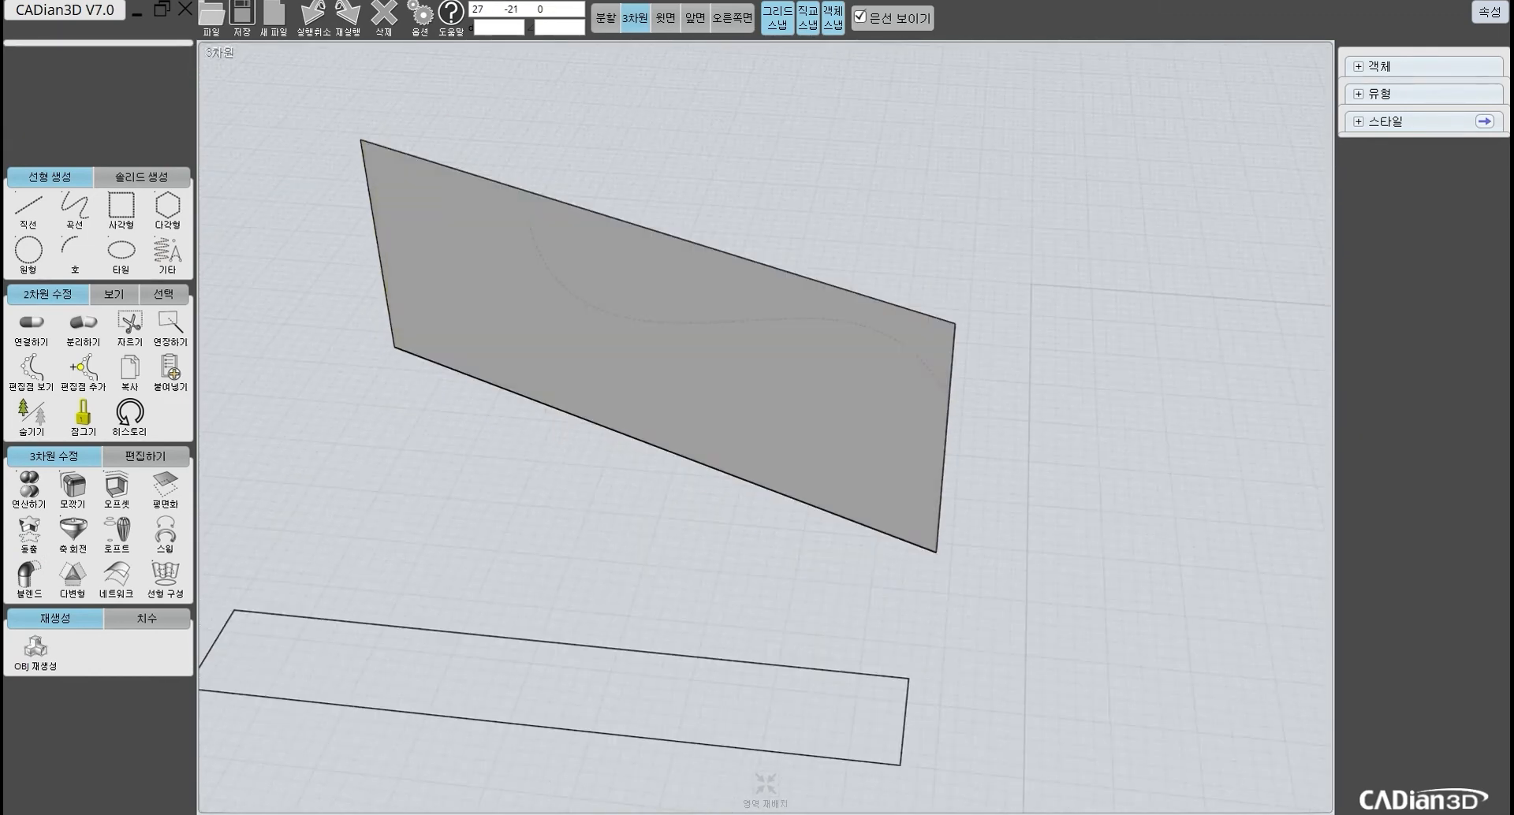
pyautogui.click(776, 426)
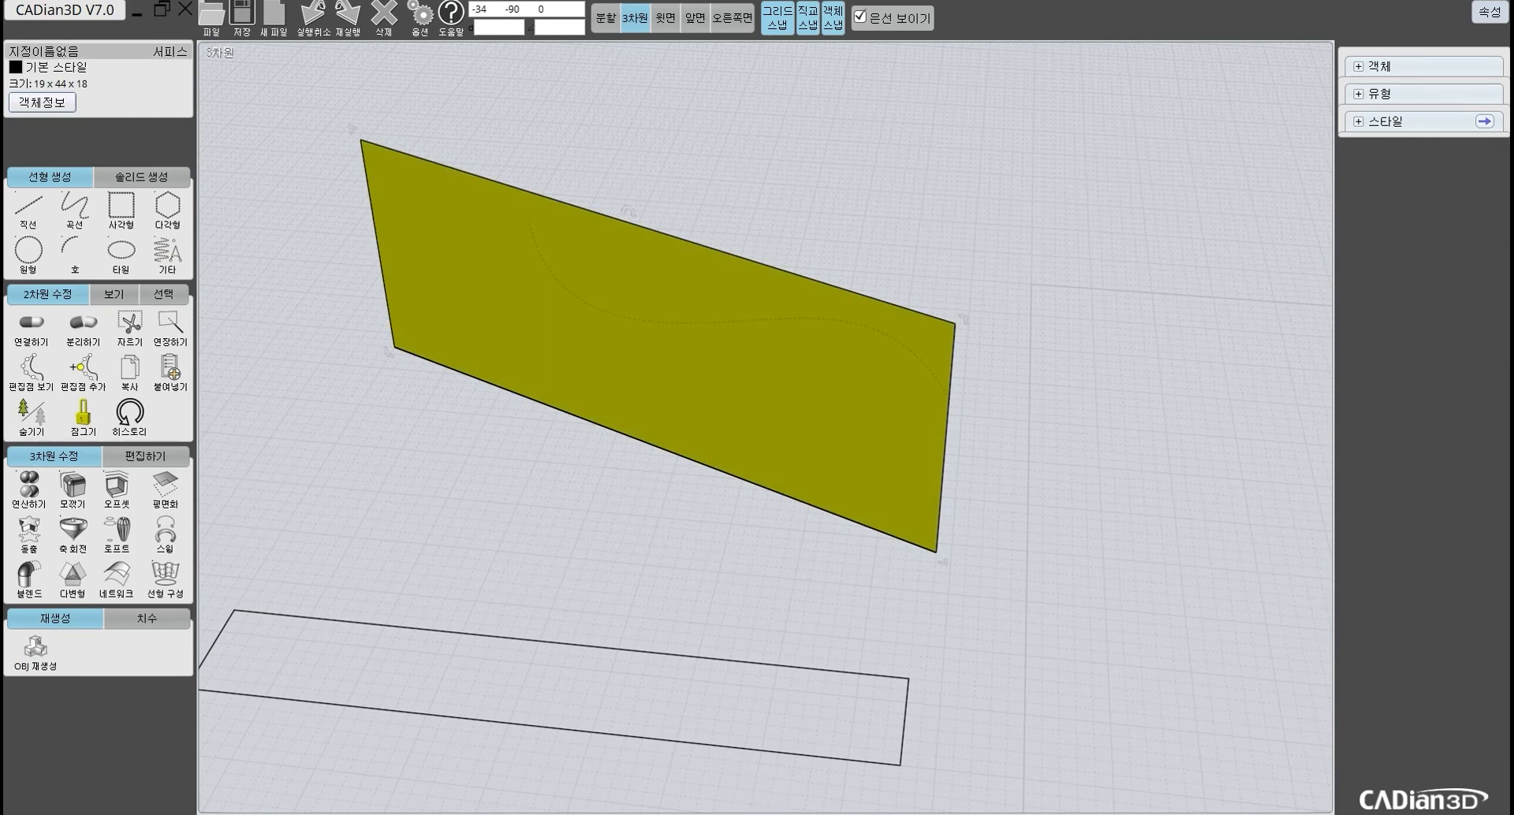
pyautogui.moveTo(836, 536); pyautogui.dragTo(678, 536, button='right')
pyautogui.press('Escape')
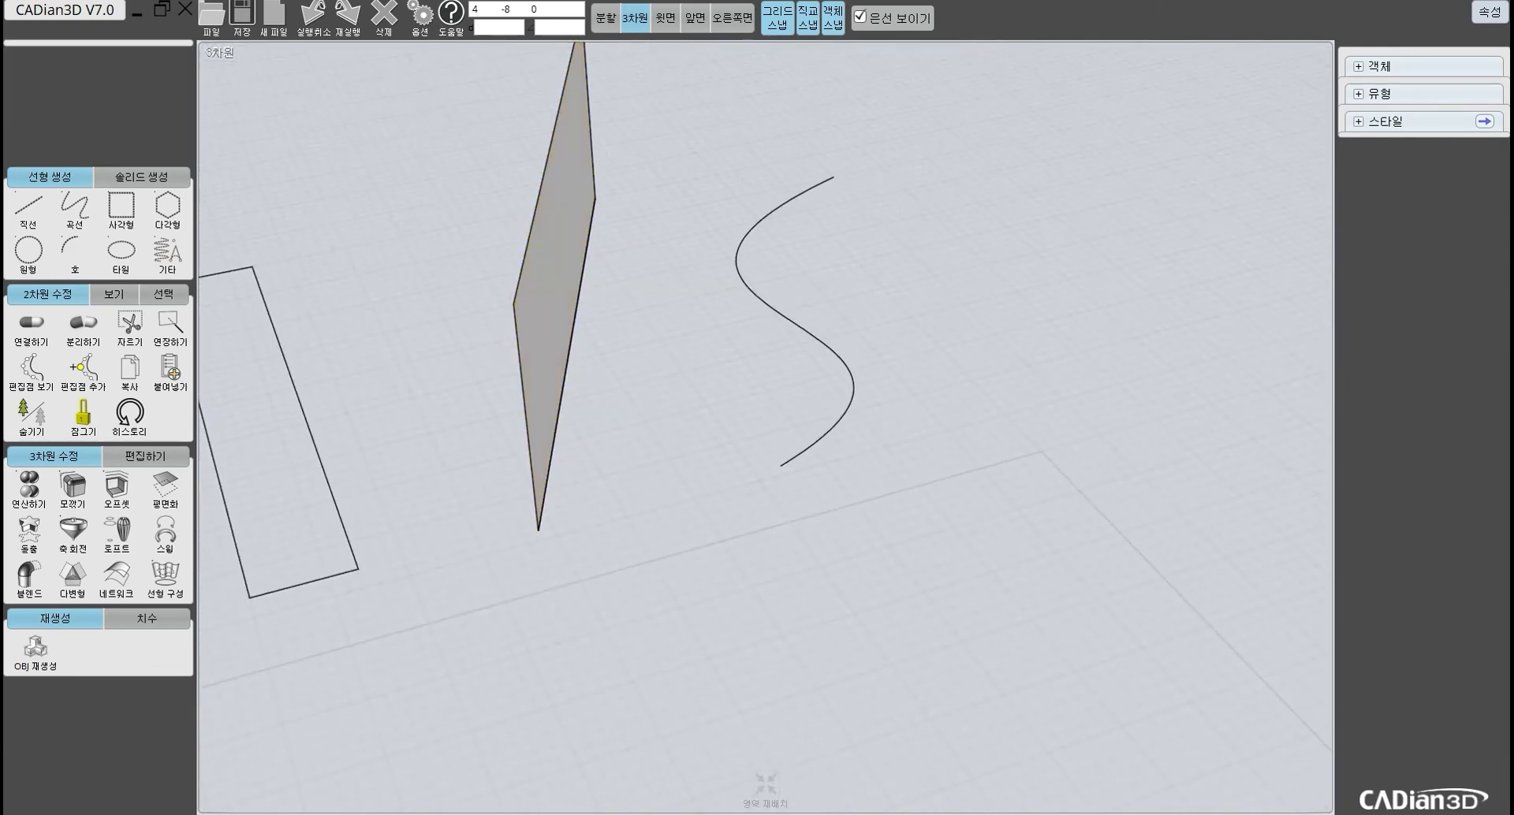
# Step: Extrude the S-shaped curve 16 units upward into a curved surface and check its object type
pyautogui.click(851, 398)
pyautogui.moveTo(824, 428); pyautogui.dragTo(816, 488, button='middle')
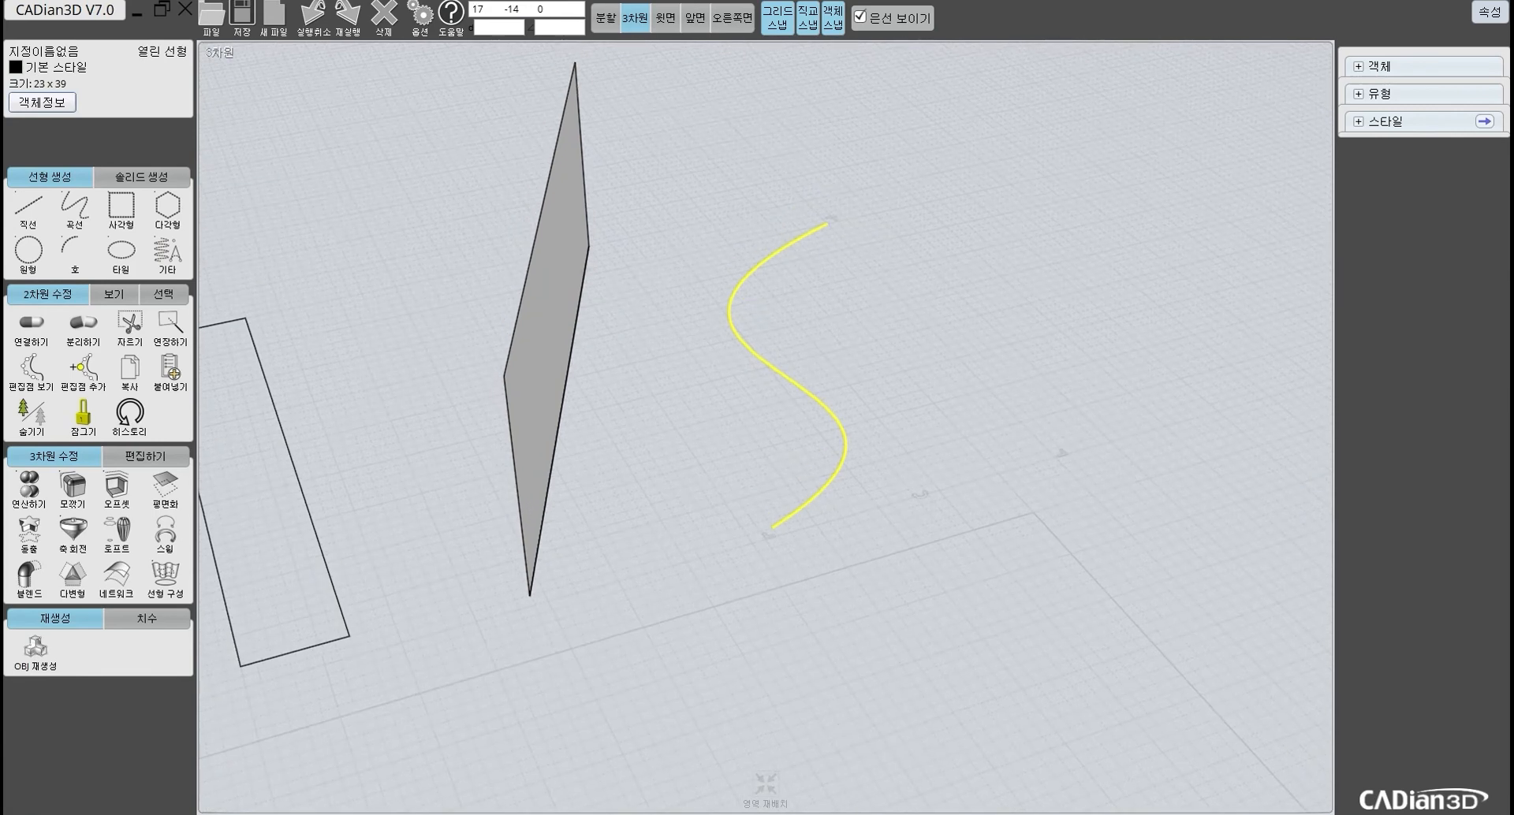
pyautogui.click(29, 534)
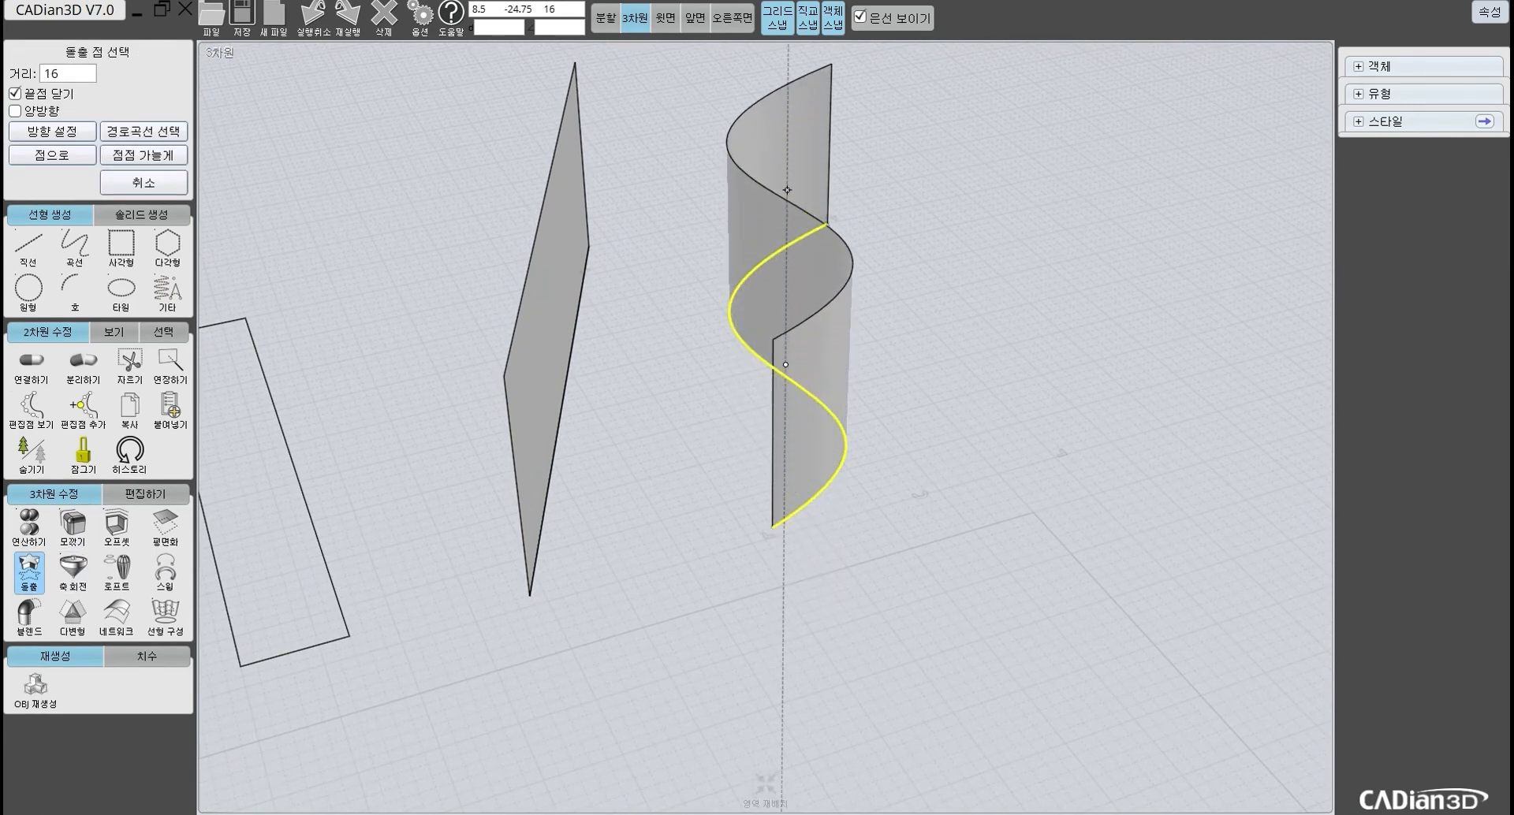
pyautogui.click(787, 190)
pyautogui.moveTo(787, 190); pyautogui.dragTo(985, 261, button='right')
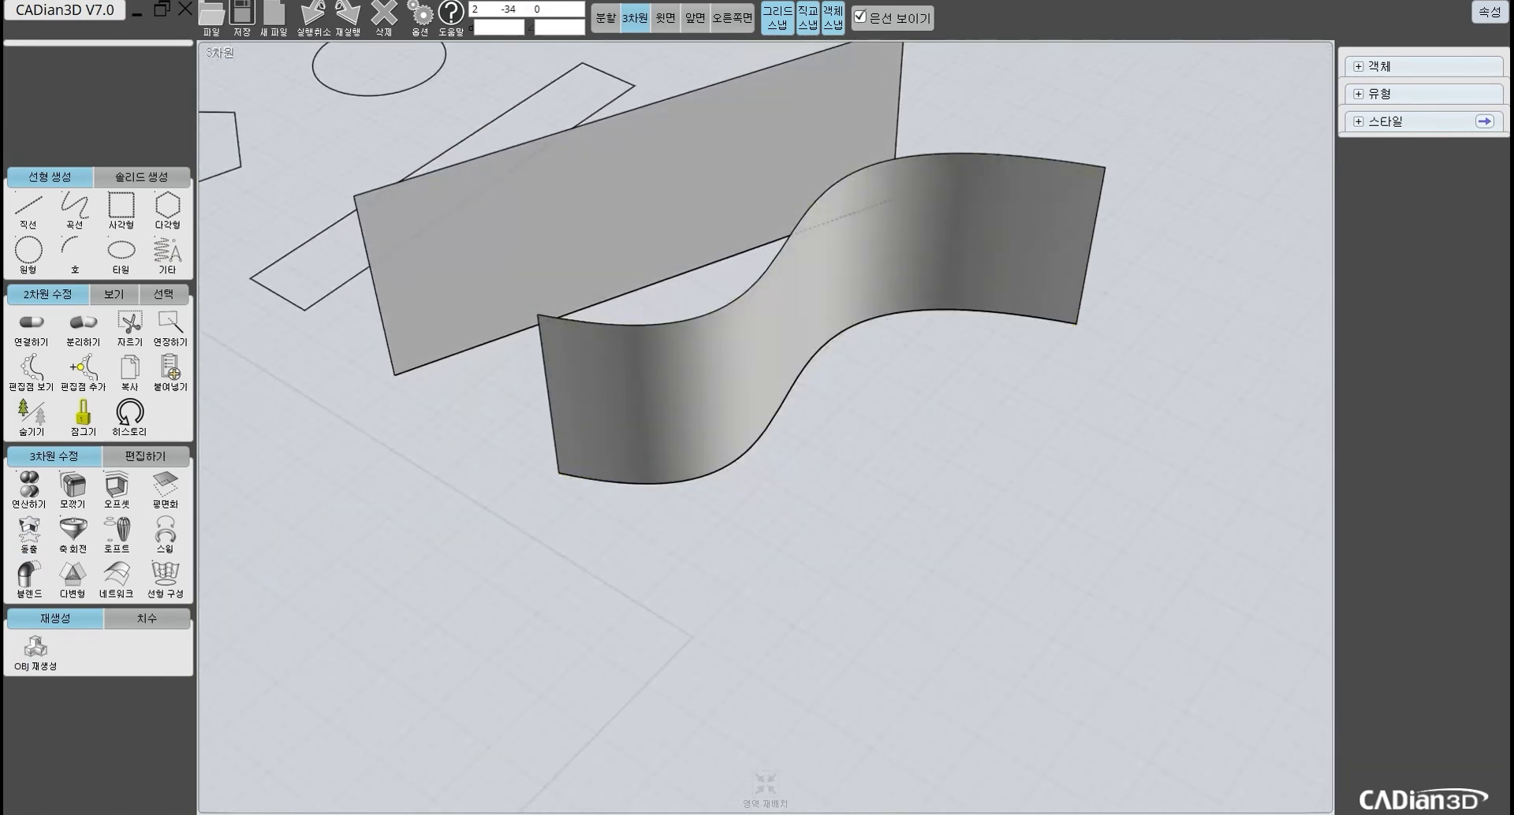
pyautogui.click(820, 268)
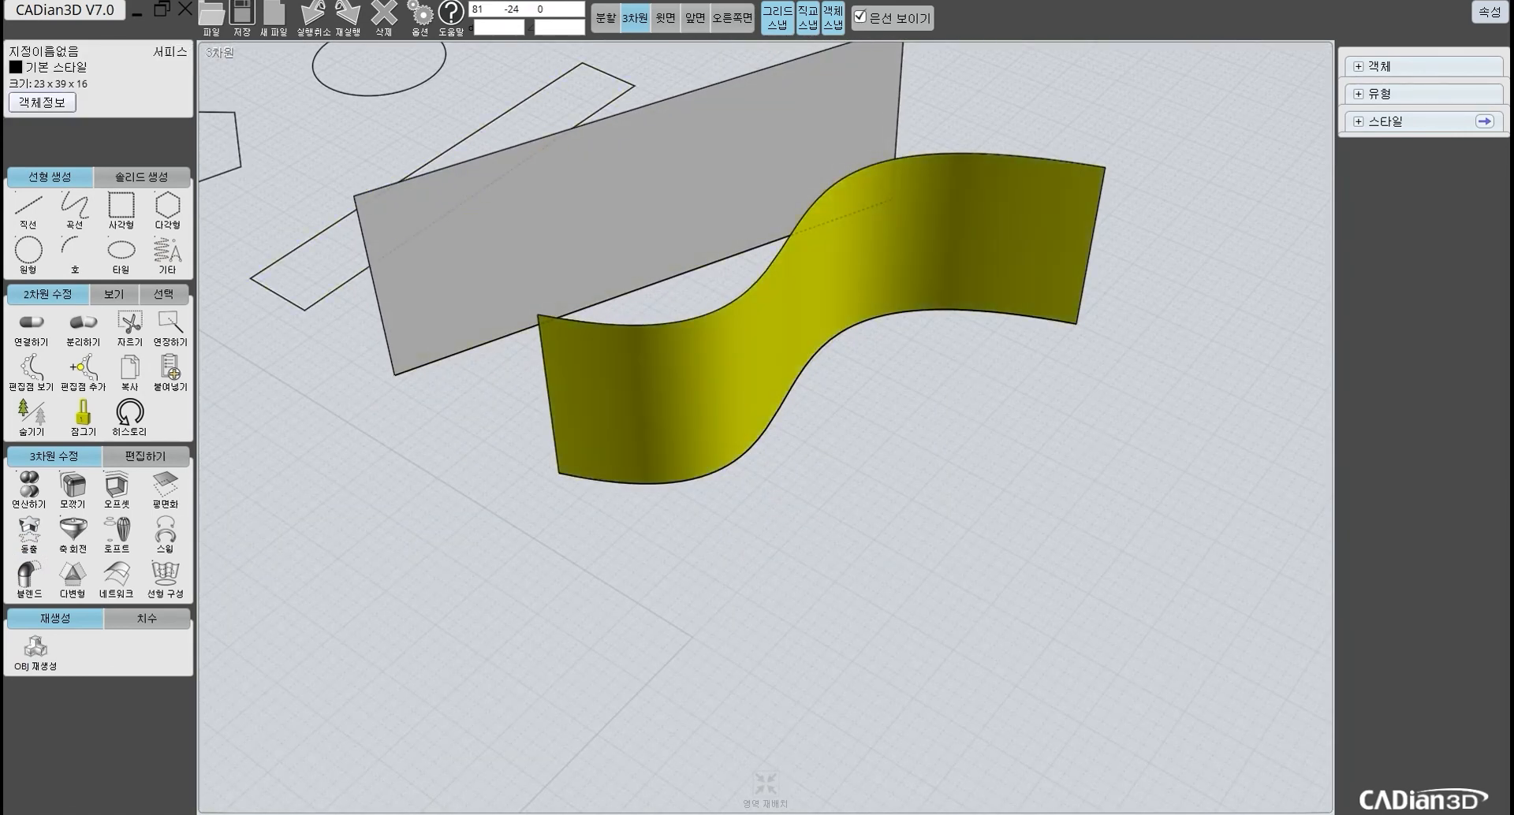
pyautogui.moveTo(710, 394); pyautogui.dragTo(954, 406, button='middle')
pyautogui.moveTo(709, 473); pyautogui.dragTo(986, 481, button='right')
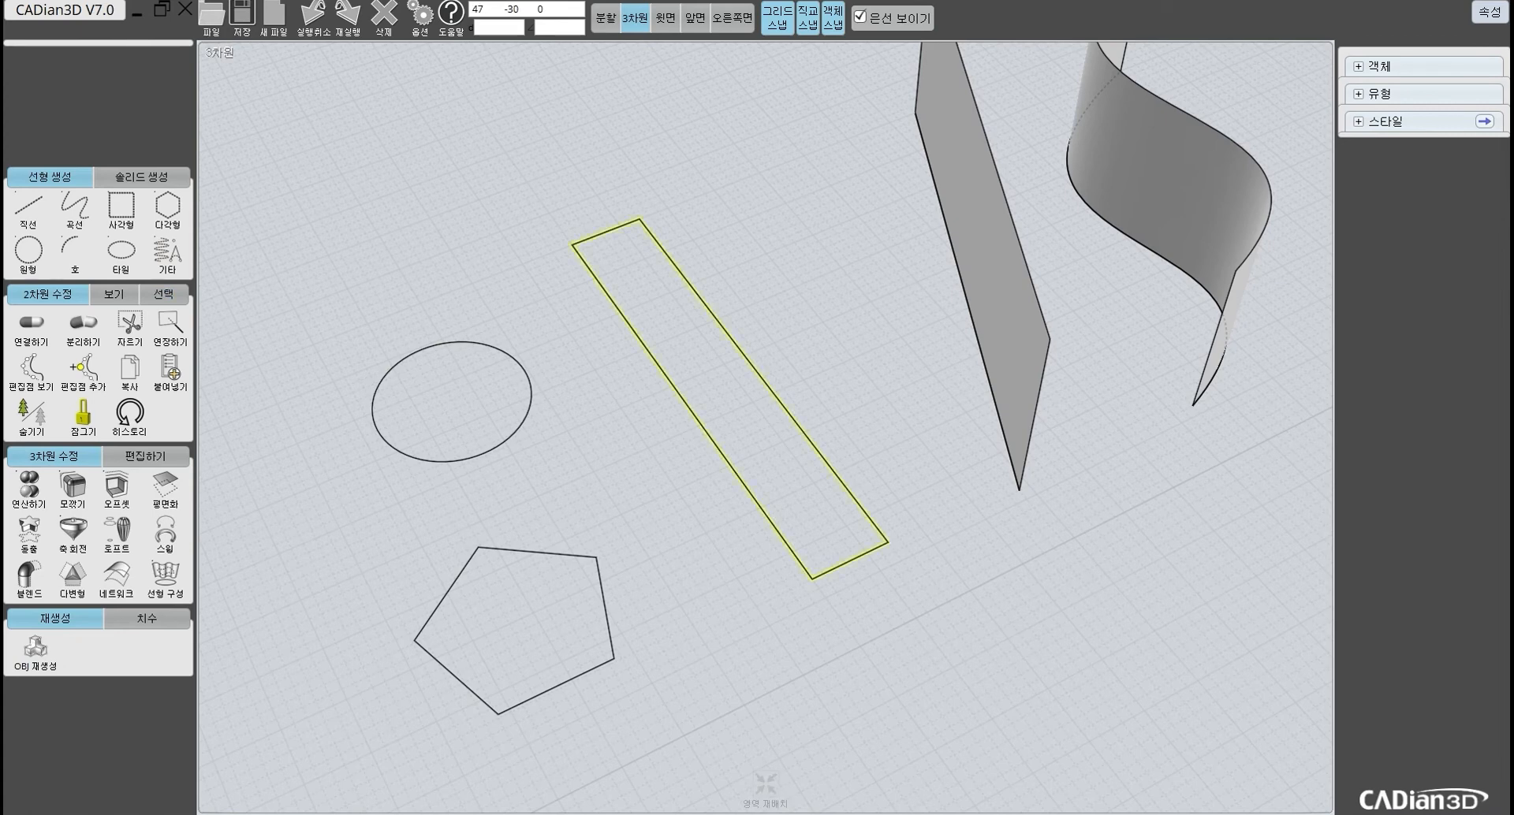
# Step: Extrude the long, narrow rectangle 21 units upward into a closed box and check its object type
pyautogui.click(692, 412)
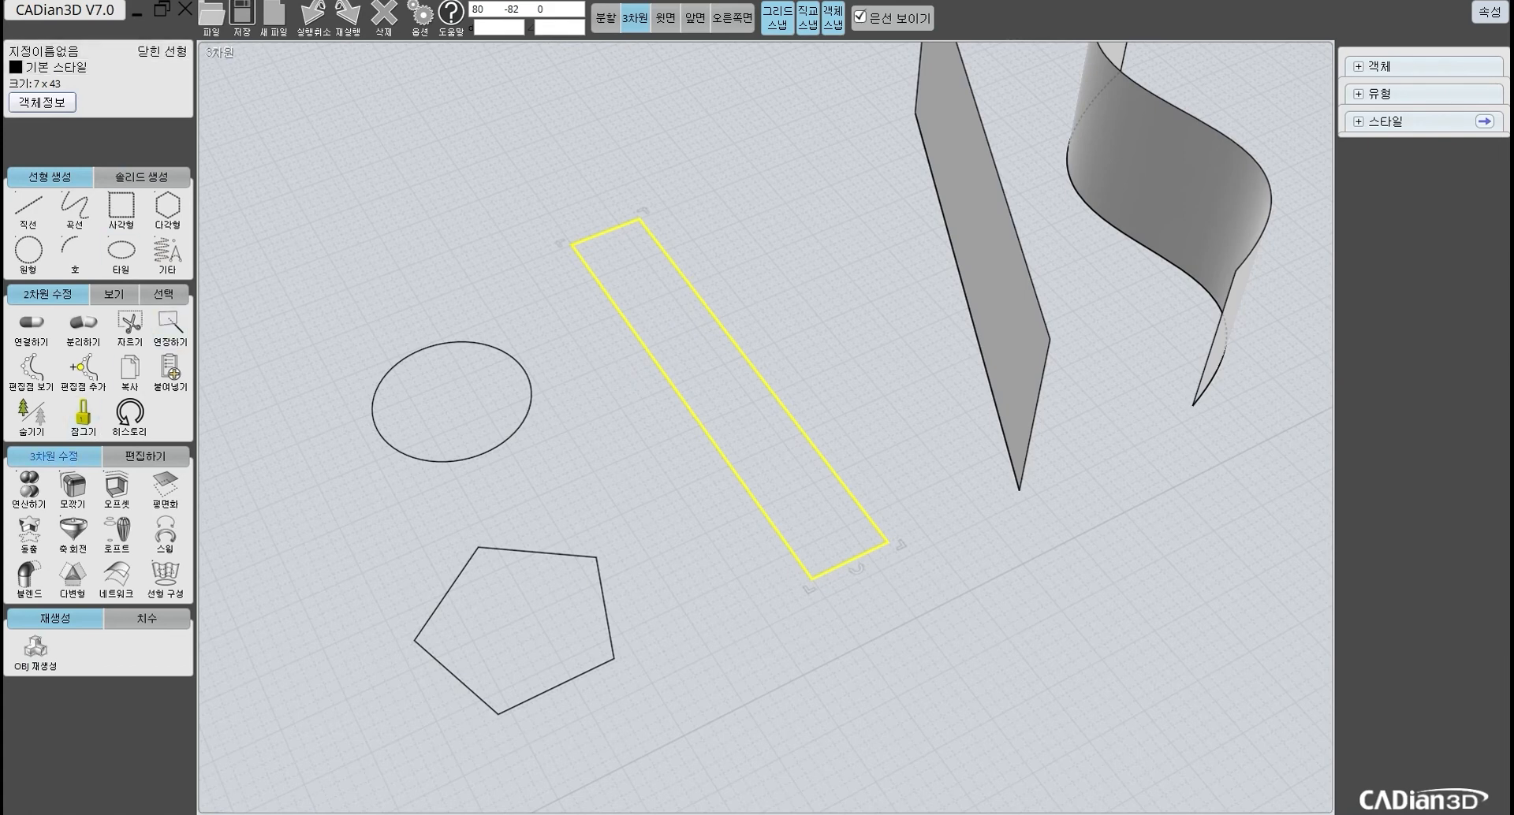
pyautogui.click(29, 534)
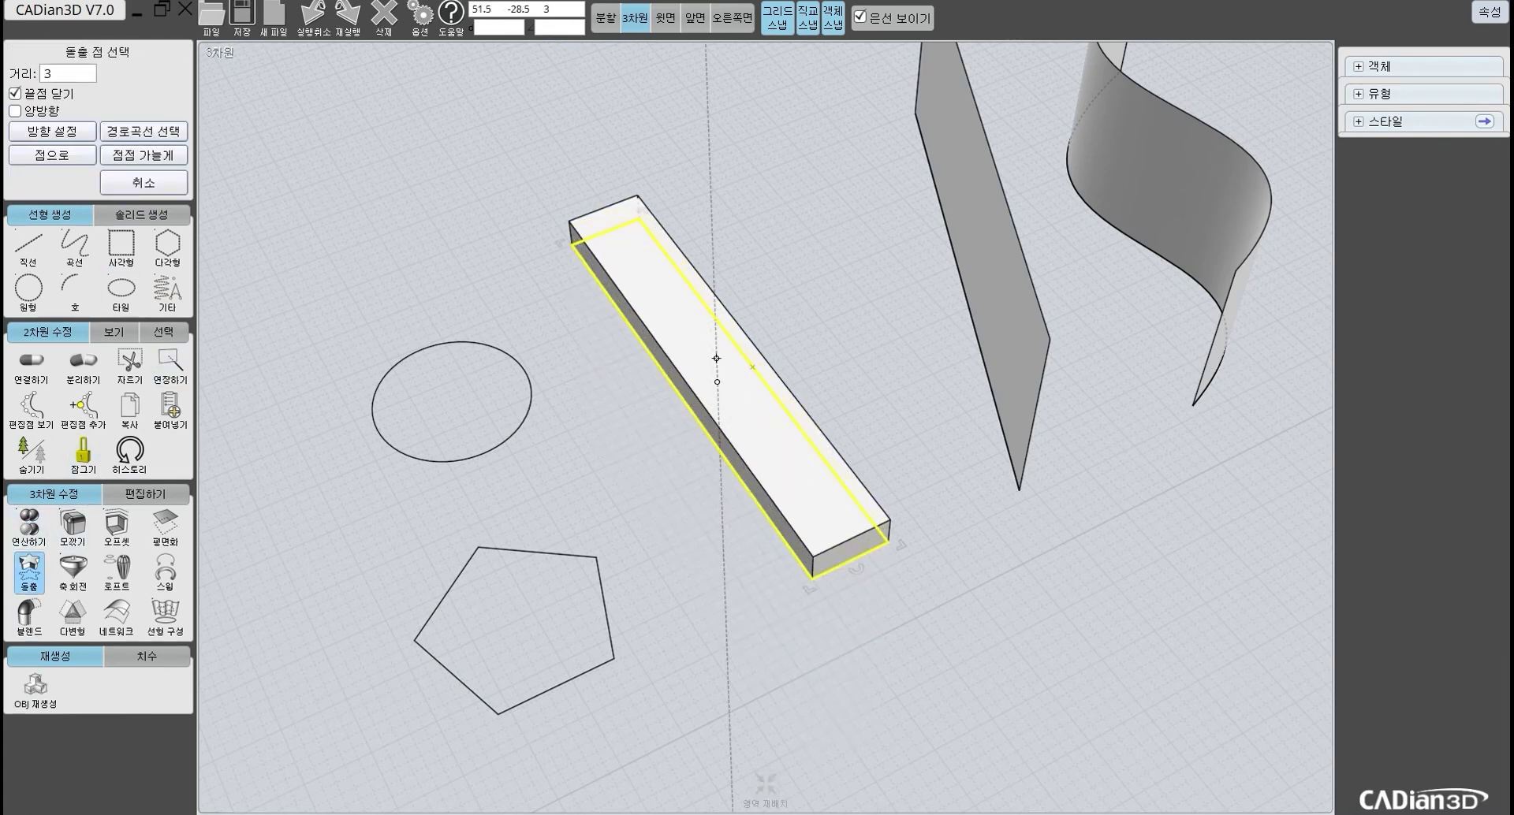
pyautogui.moveTo(711, 227); pyautogui.dragTo(643, 328, button='middle')
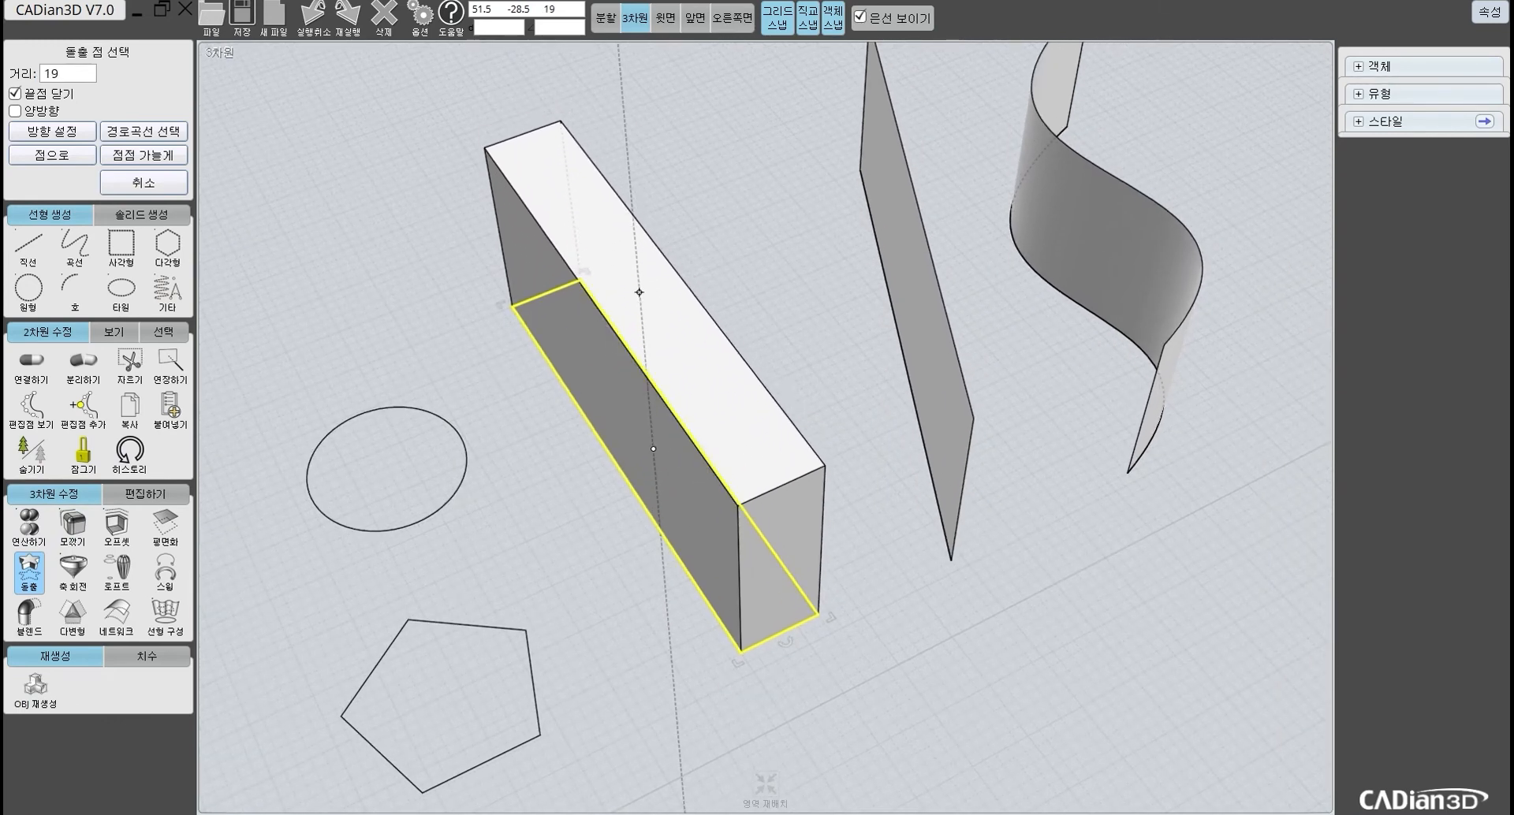
pyautogui.moveTo(642, 339); pyautogui.dragTo(641, 410, button='middle')
pyautogui.moveTo(642, 241); pyautogui.dragTo(639, 259, button='middle')
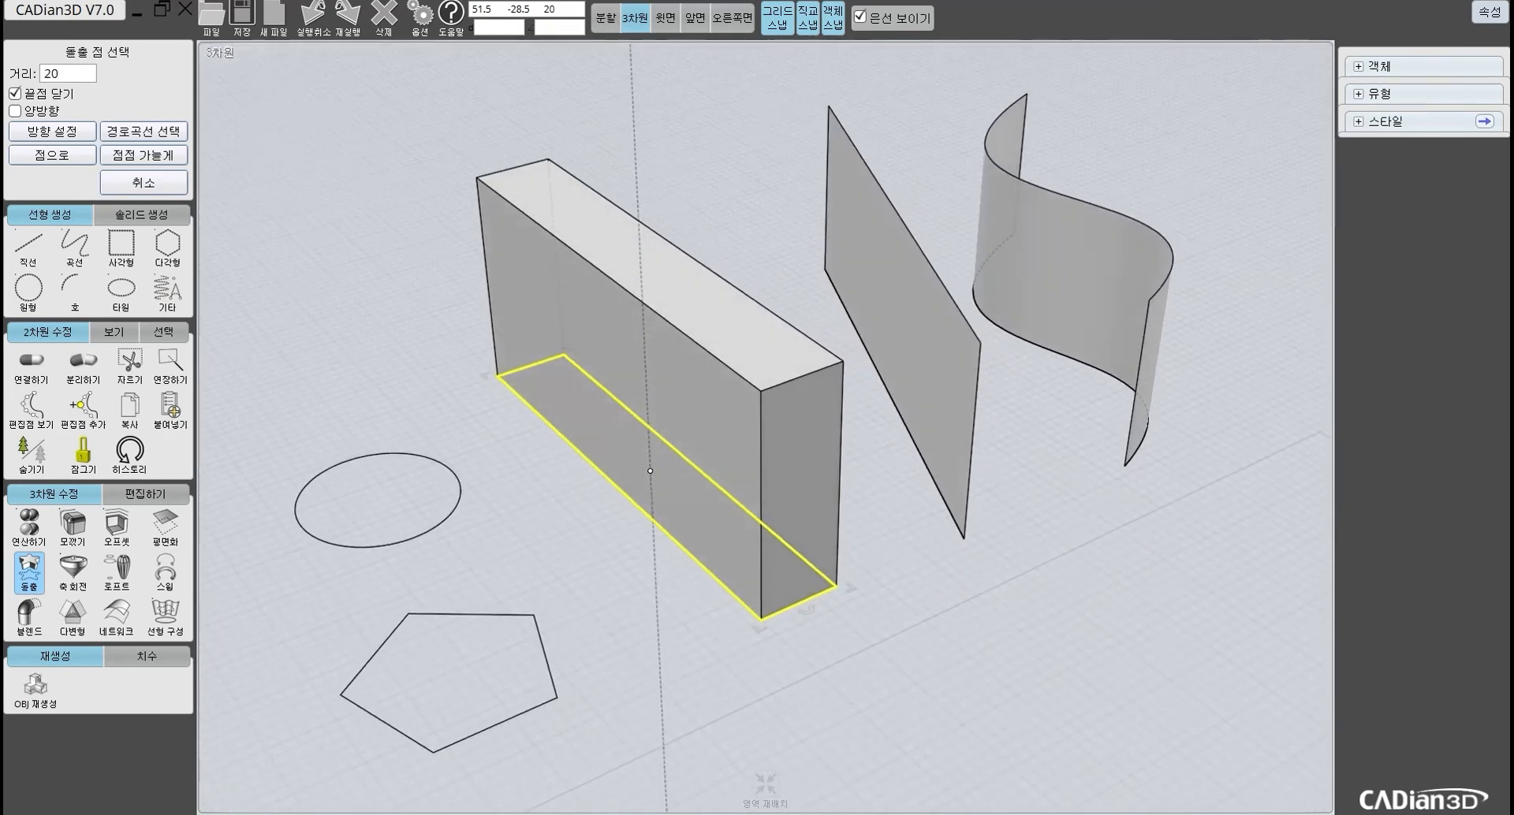
pyautogui.click(640, 248)
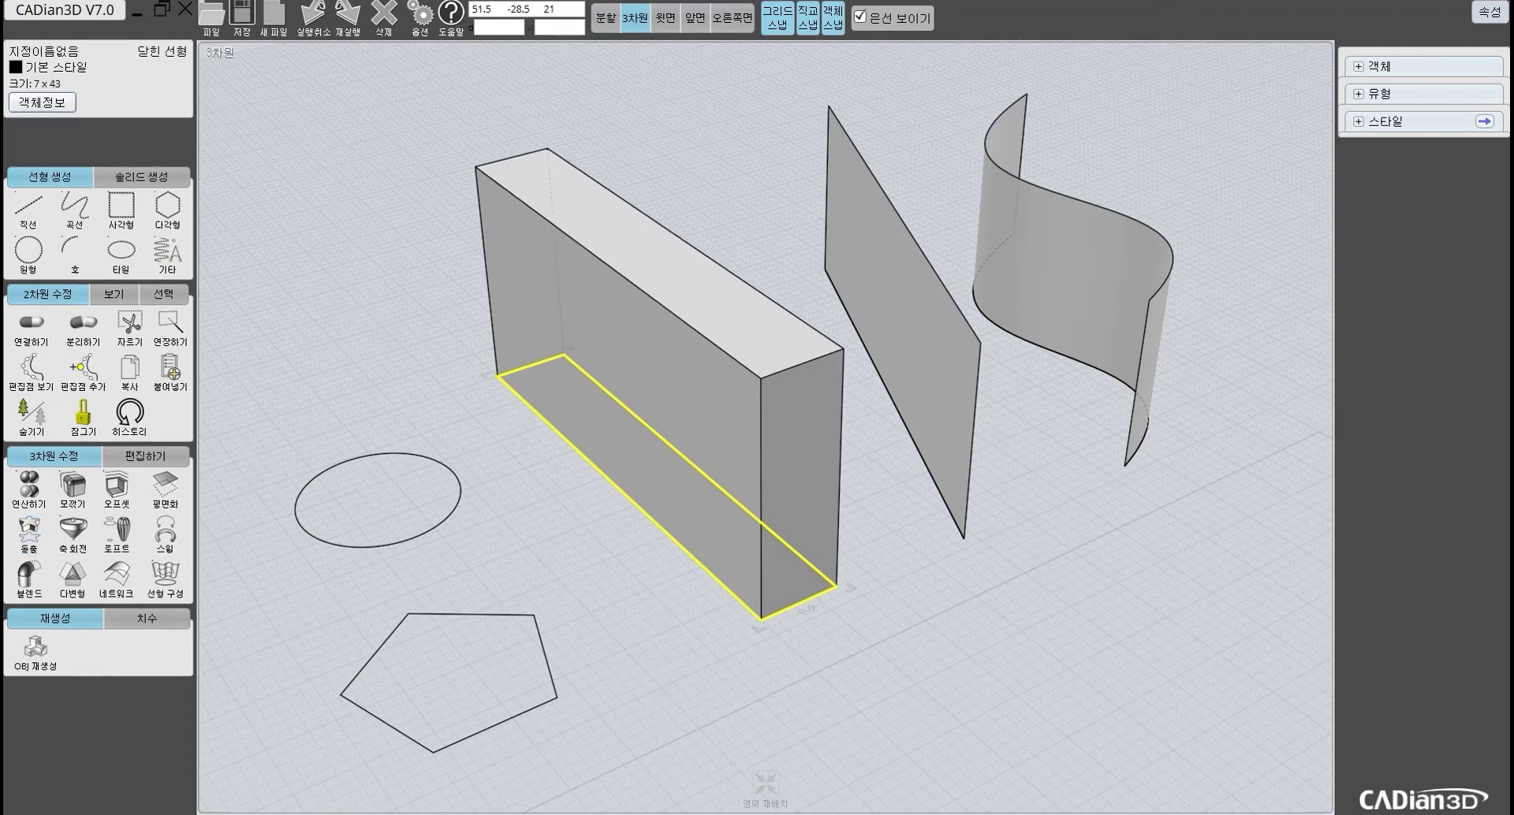
pyautogui.moveTo(639, 247); pyautogui.dragTo(599, 236, button='middle')
pyautogui.click(763, 281)
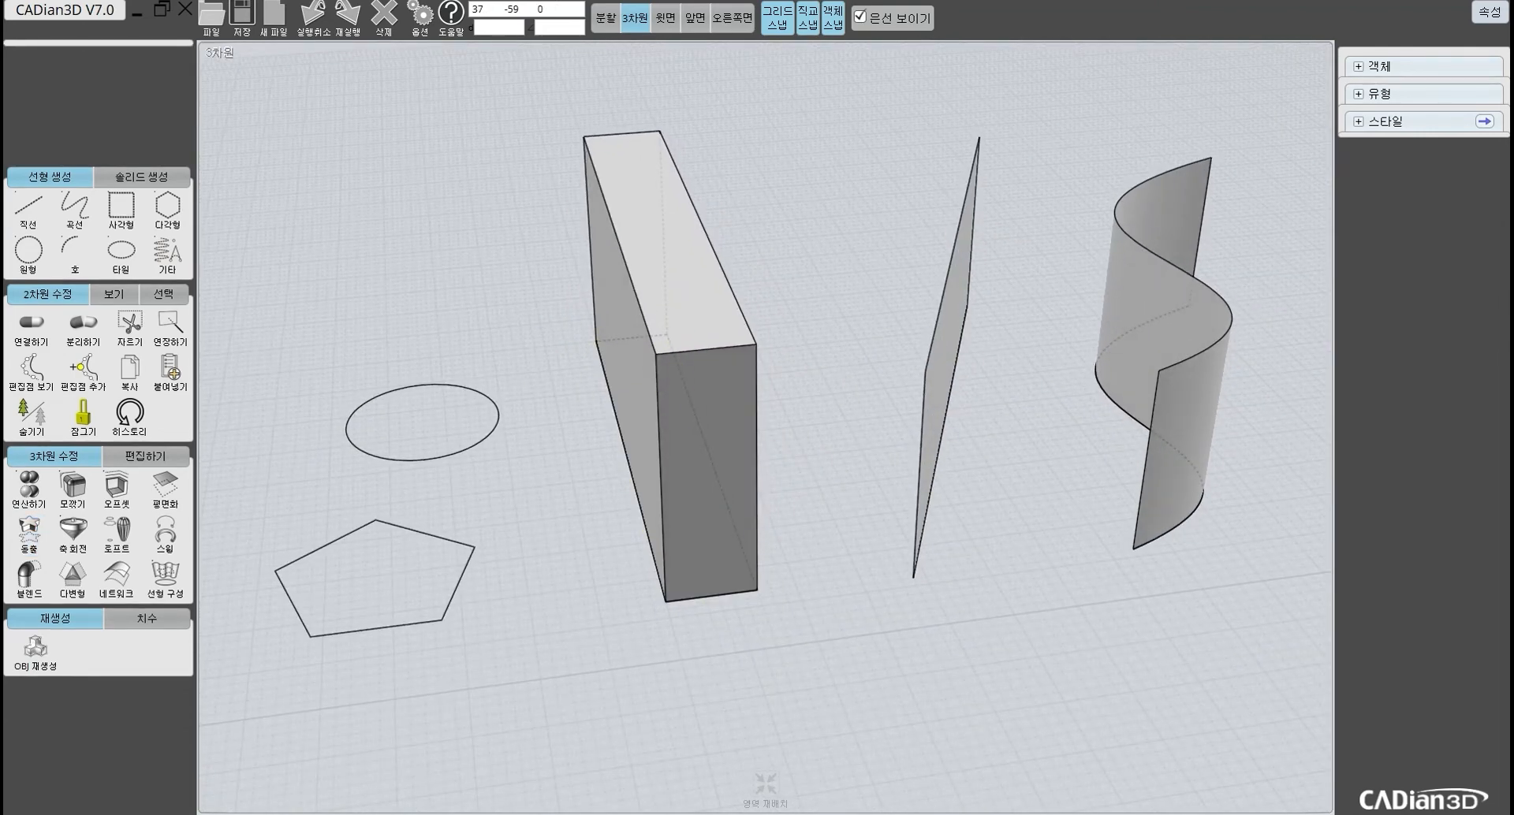
pyautogui.moveTo(568, 299); pyautogui.dragTo(809, 282, button='right')
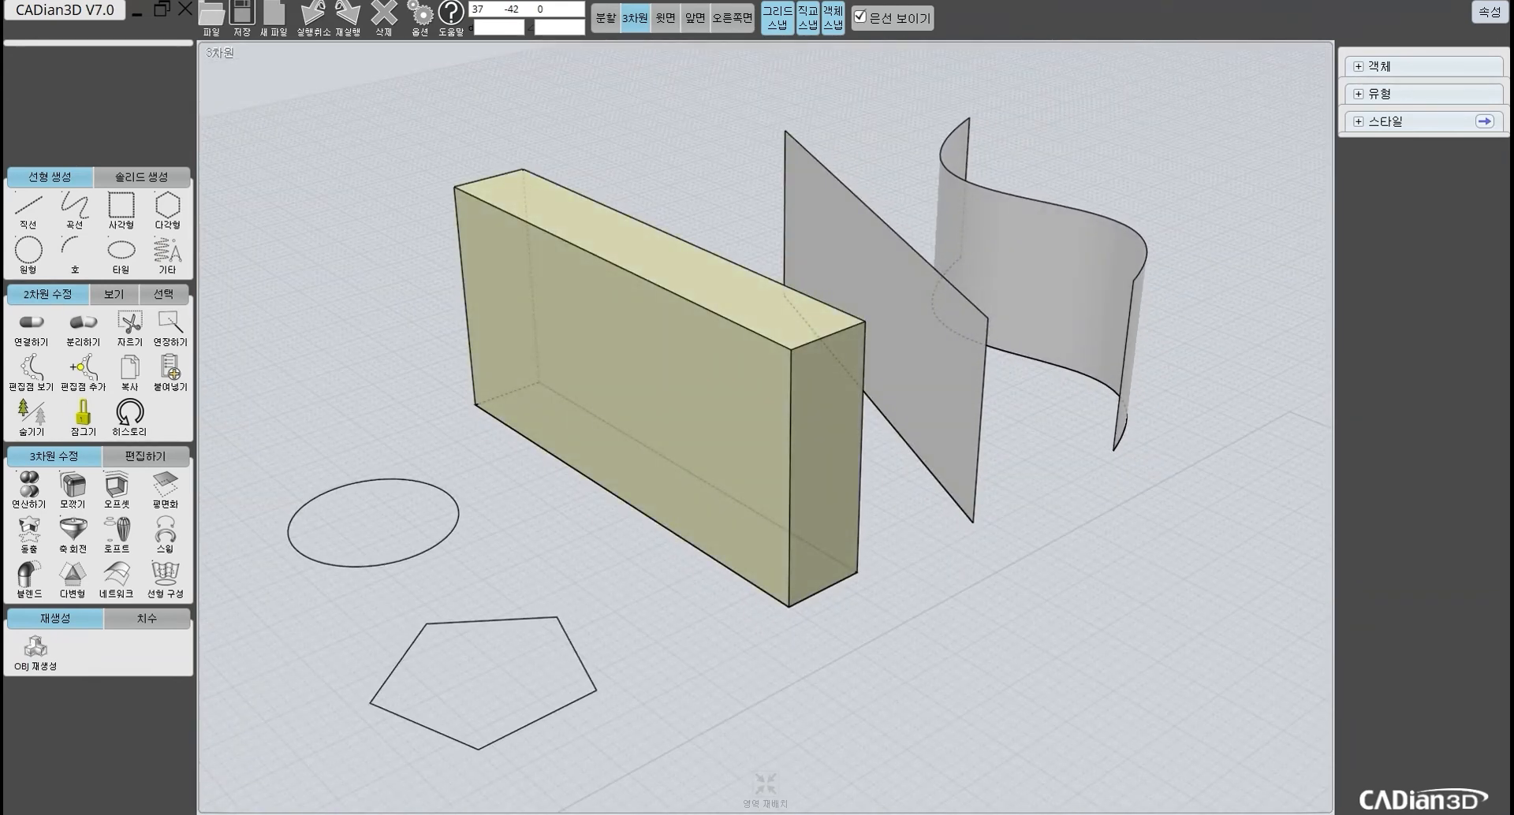
pyautogui.click(658, 378)
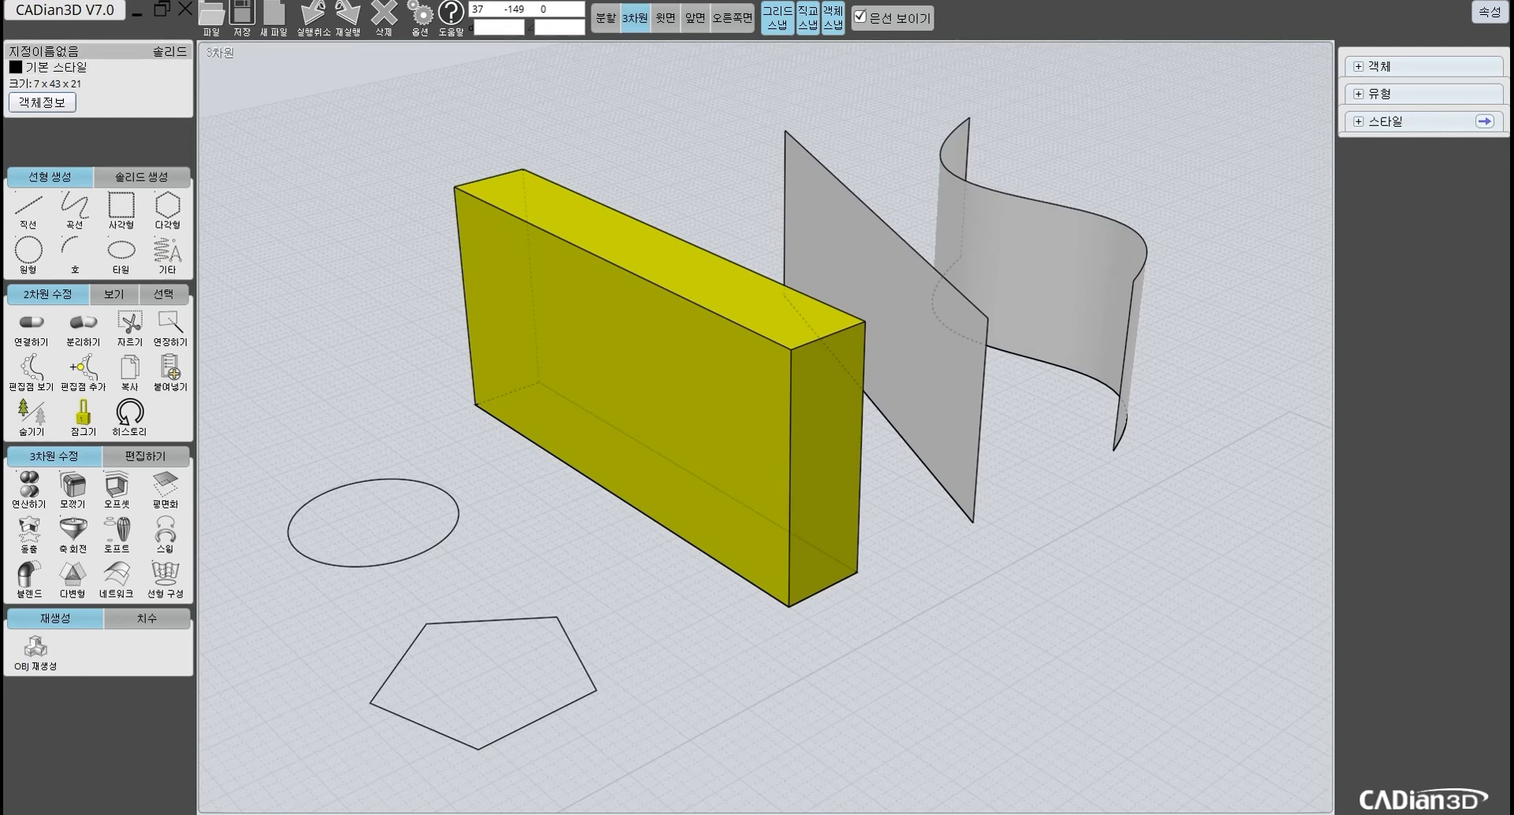
# Step: Extrude the circle upward into a closed cylinder roughly as tall as the neighbouring box
pyautogui.moveTo(514, 251); pyautogui.dragTo(657, 273, button='middle')
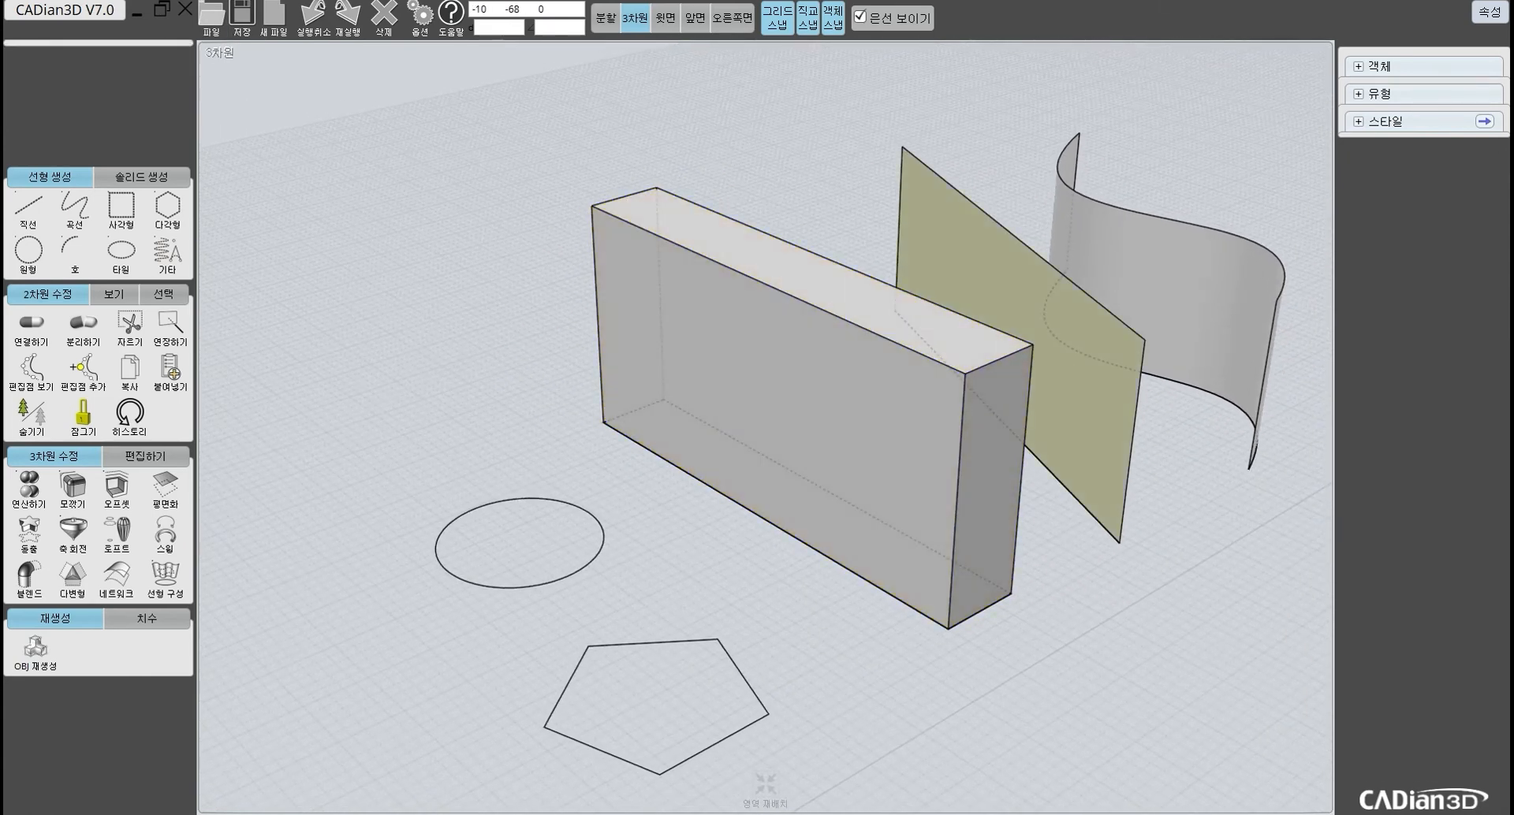
pyautogui.moveTo(710, 315); pyautogui.dragTo(659, 371, button='right')
pyautogui.moveTo(659, 370); pyautogui.dragTo(792, 264, button='middle')
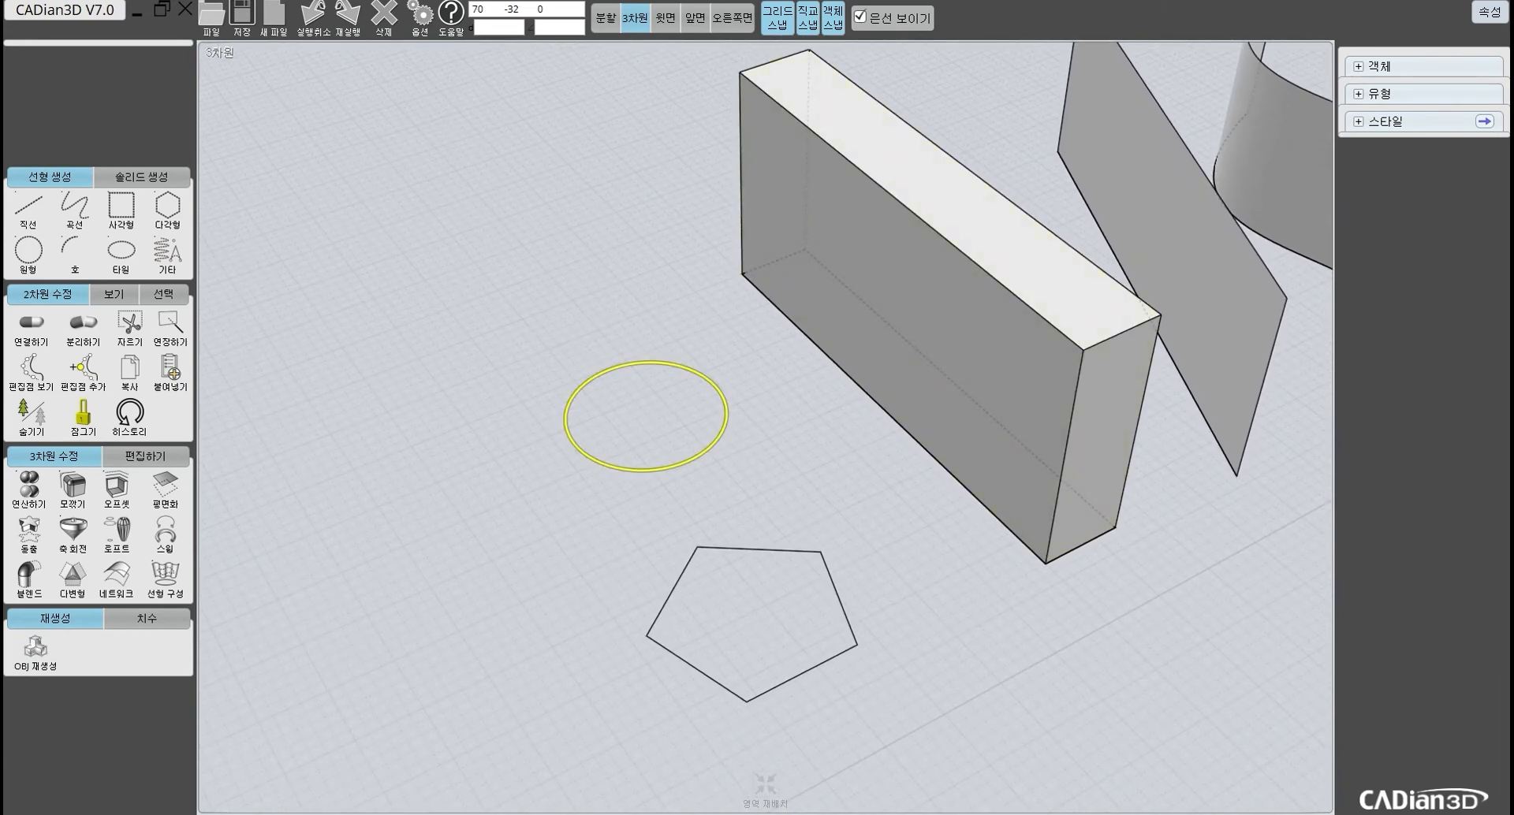
pyautogui.click(643, 470)
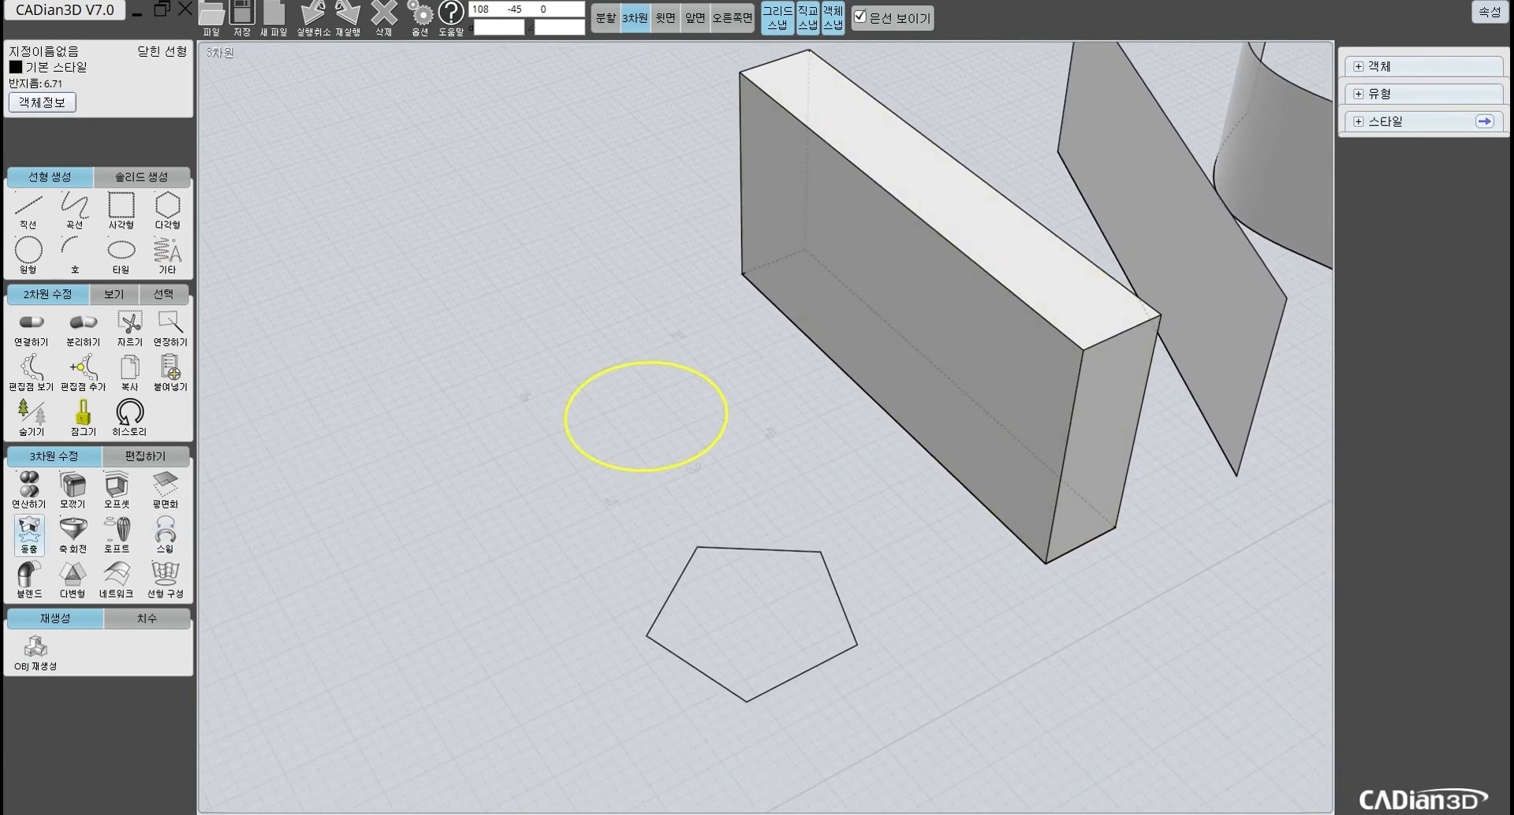
pyautogui.click(28, 533)
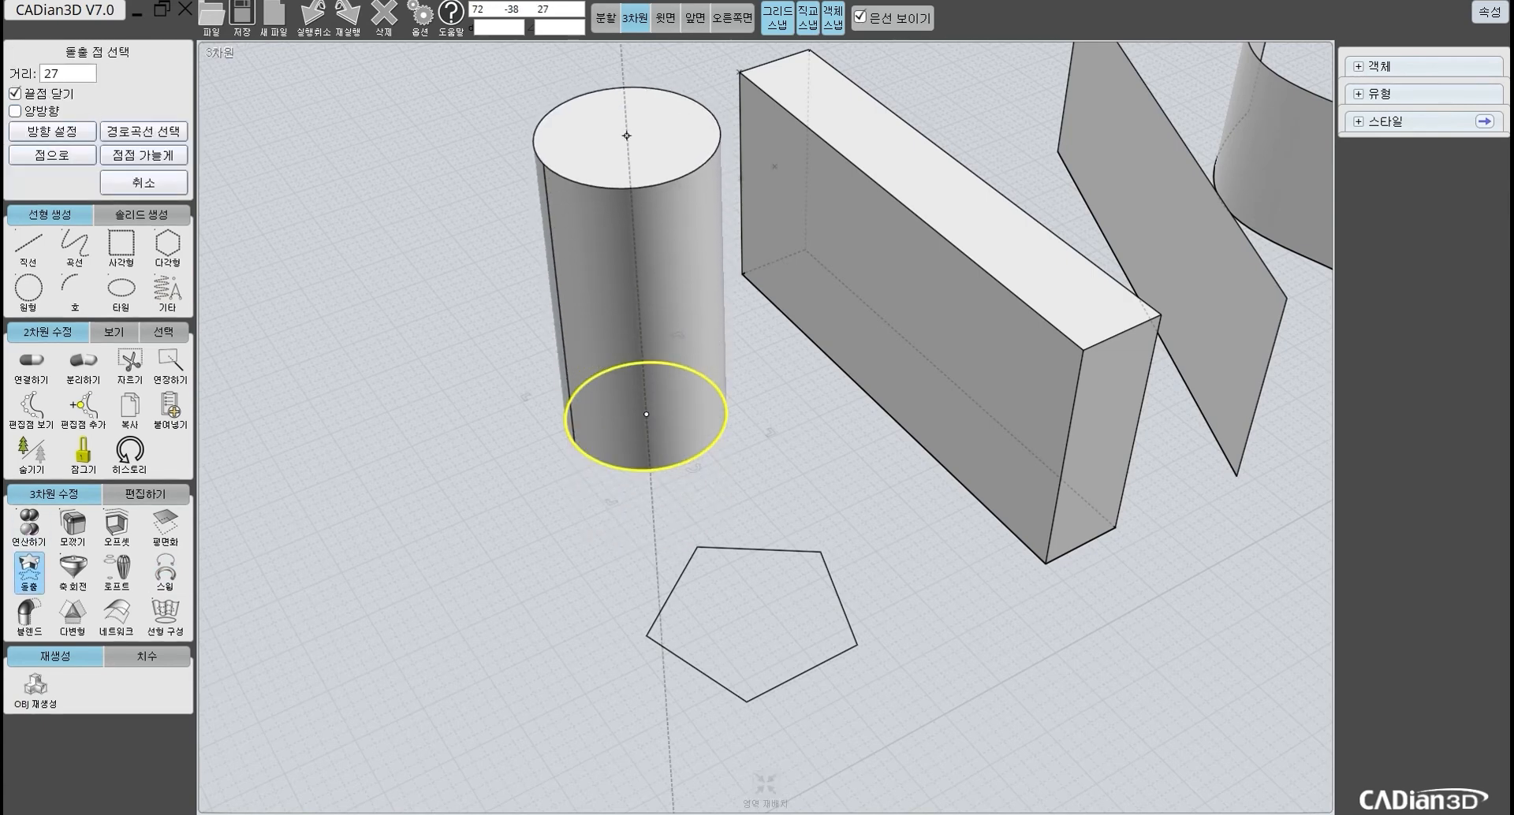
pyautogui.click(630, 193)
pyautogui.click(779, 419)
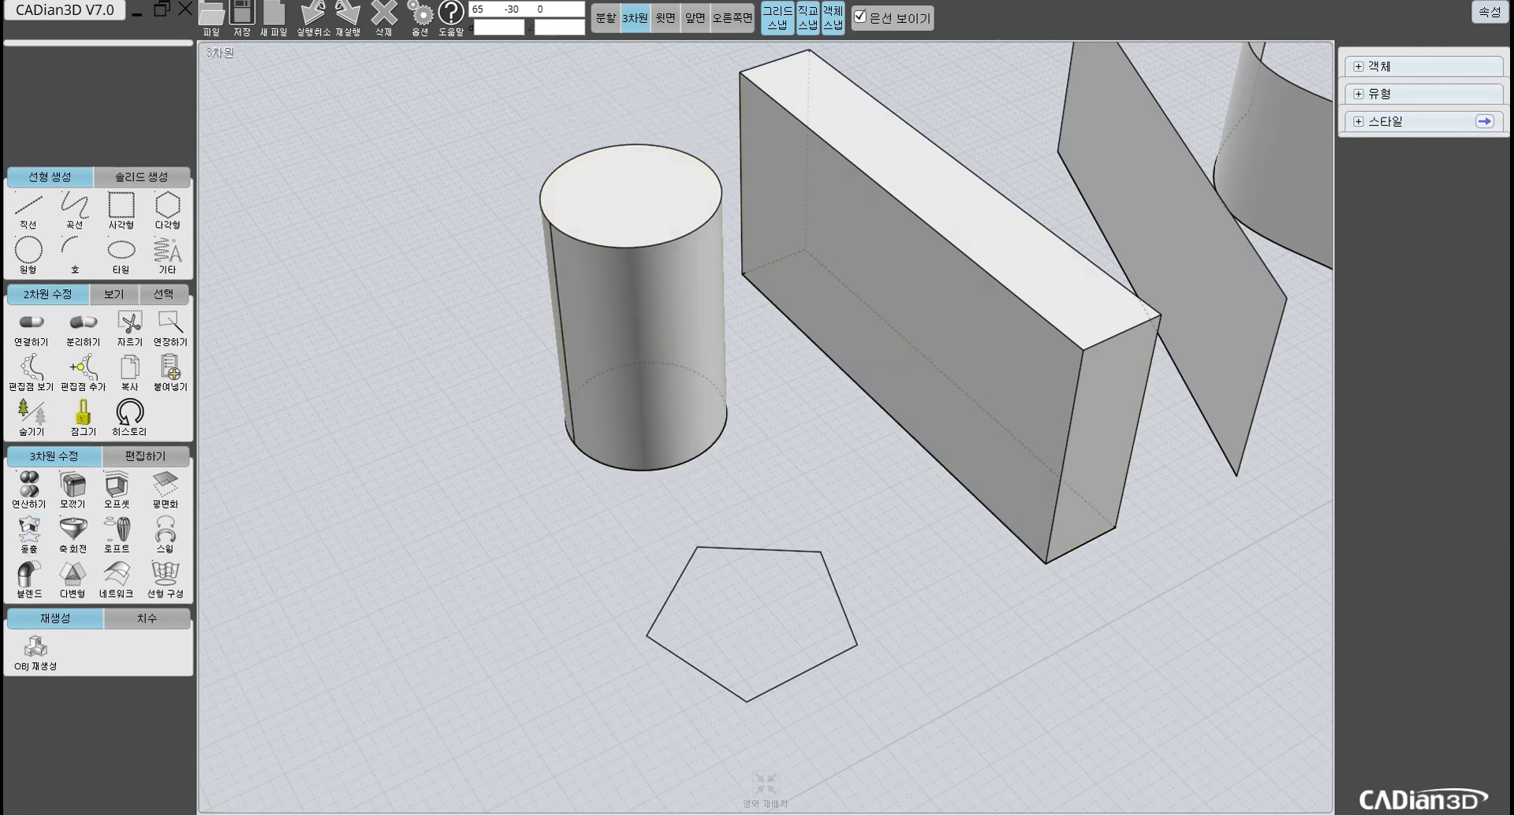
# Step: Convert the pentagon outline in front of the cylinder into a flat surface
pyautogui.moveTo(783, 424); pyautogui.dragTo(783, 282, button='middle')
pyautogui.moveTo(796, 442); pyautogui.dragTo(788, 481, button='right')
pyautogui.moveTo(788, 481); pyautogui.dragTo(788, 538, button='middle')
pyautogui.click(822, 494)
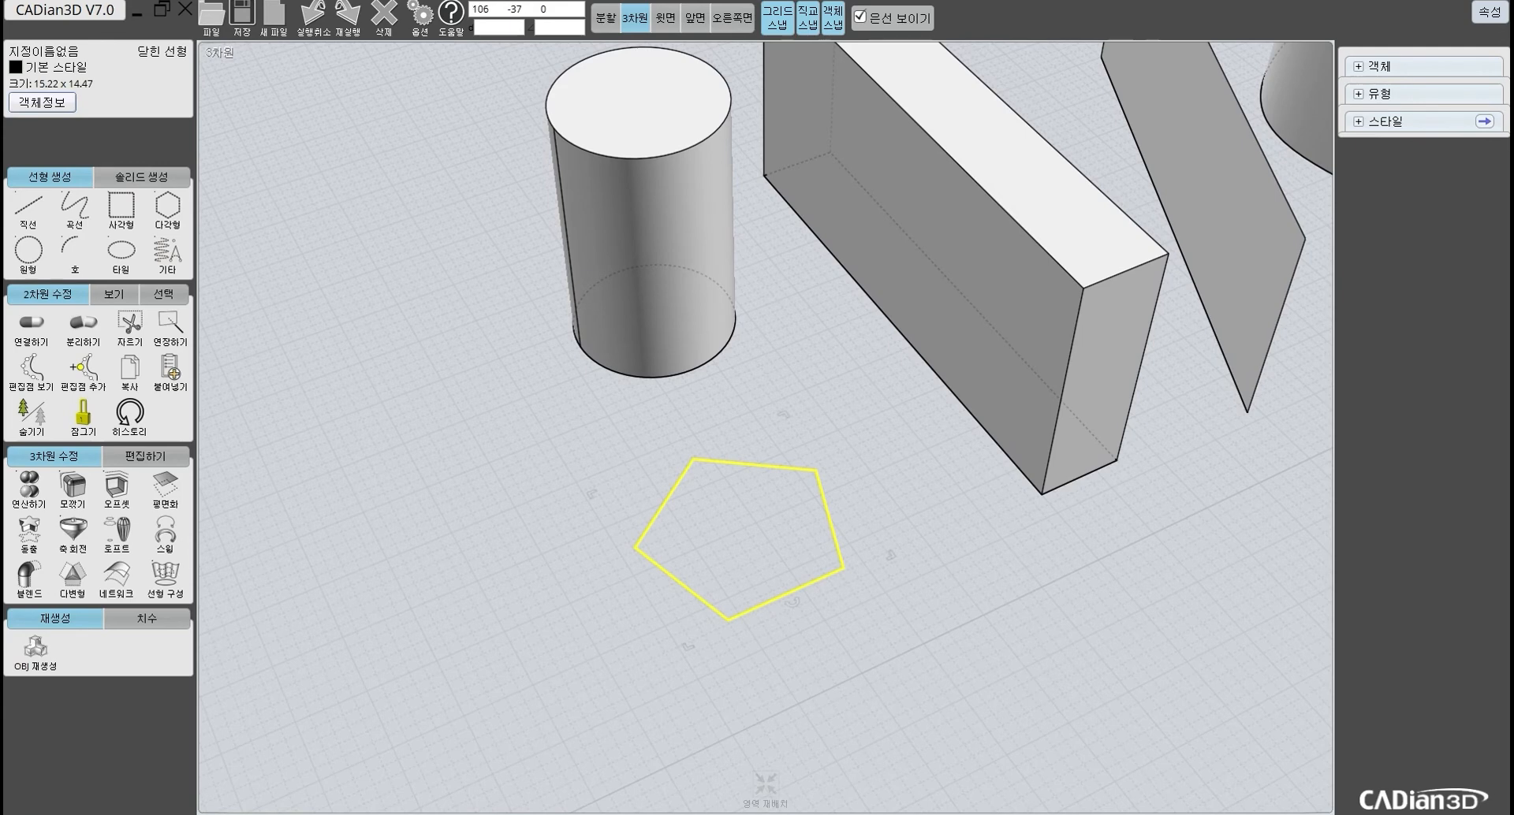
pyautogui.click(165, 489)
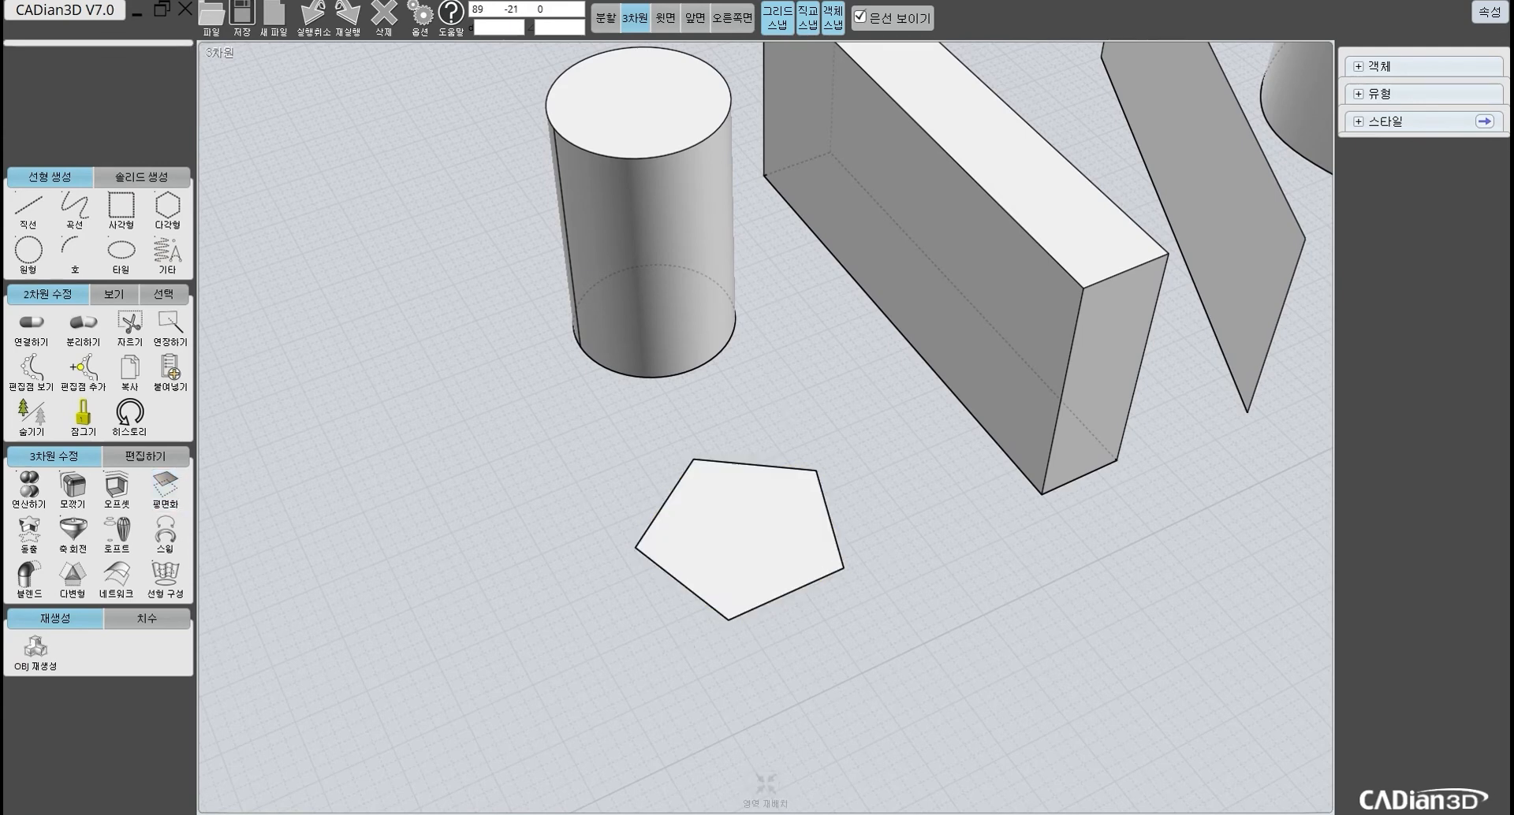
# Step: Extrude the flat pentagon surface 27 units upward into a solid prism
pyautogui.click(747, 542)
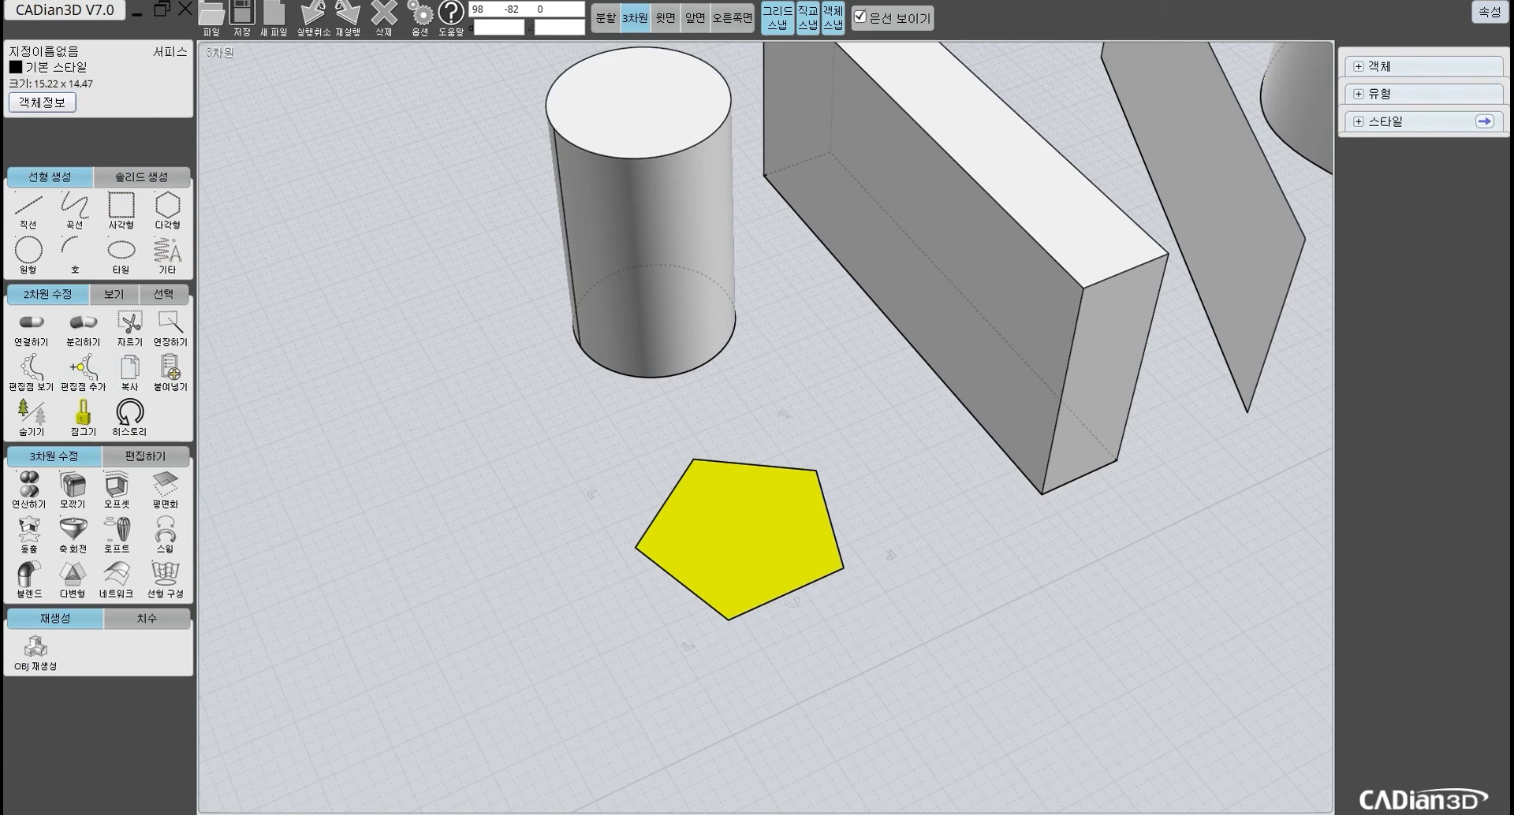
pyautogui.click(28, 534)
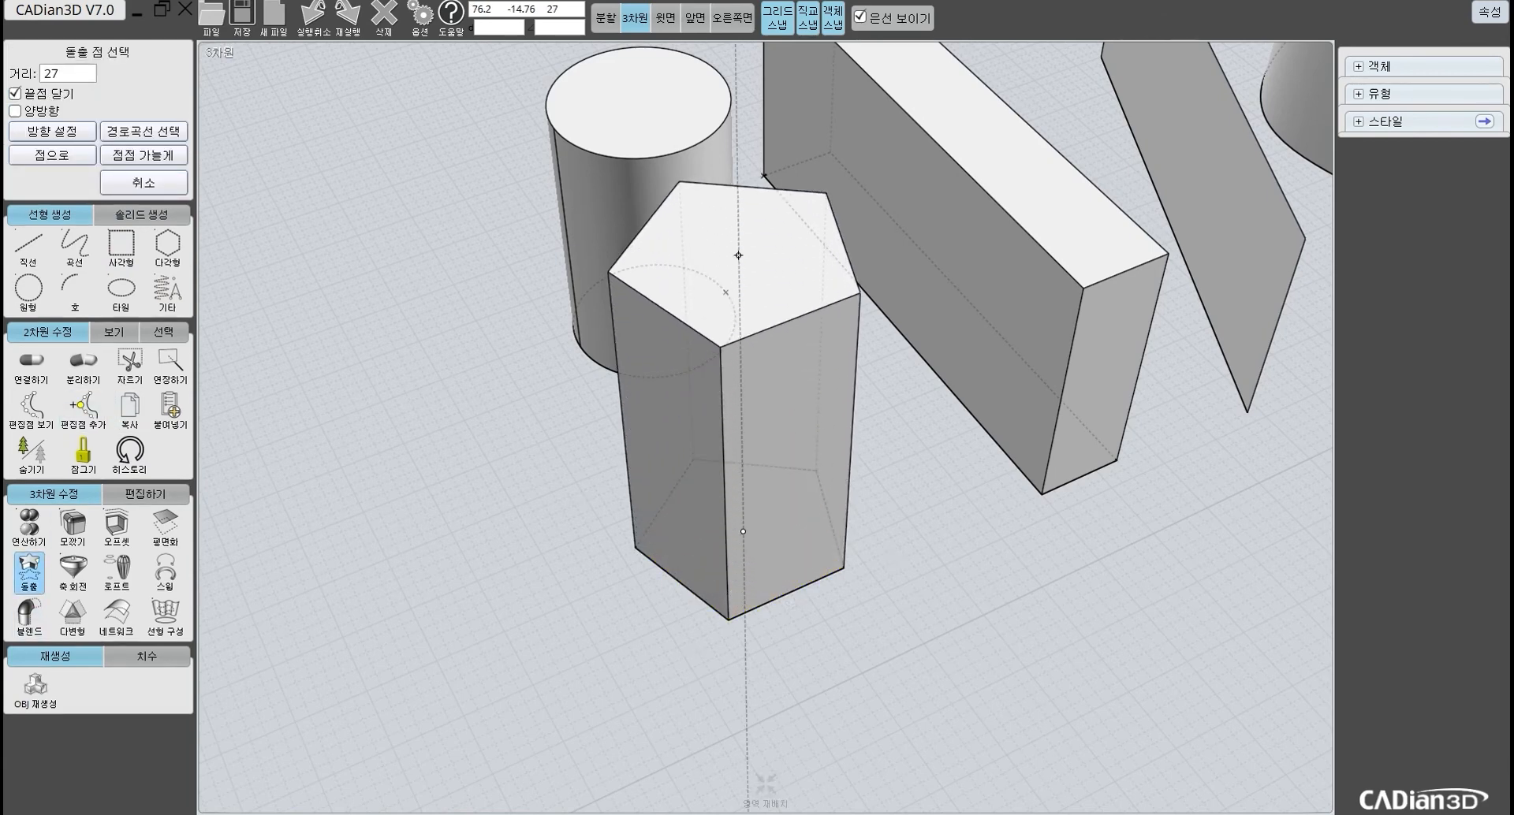
pyautogui.click(738, 254)
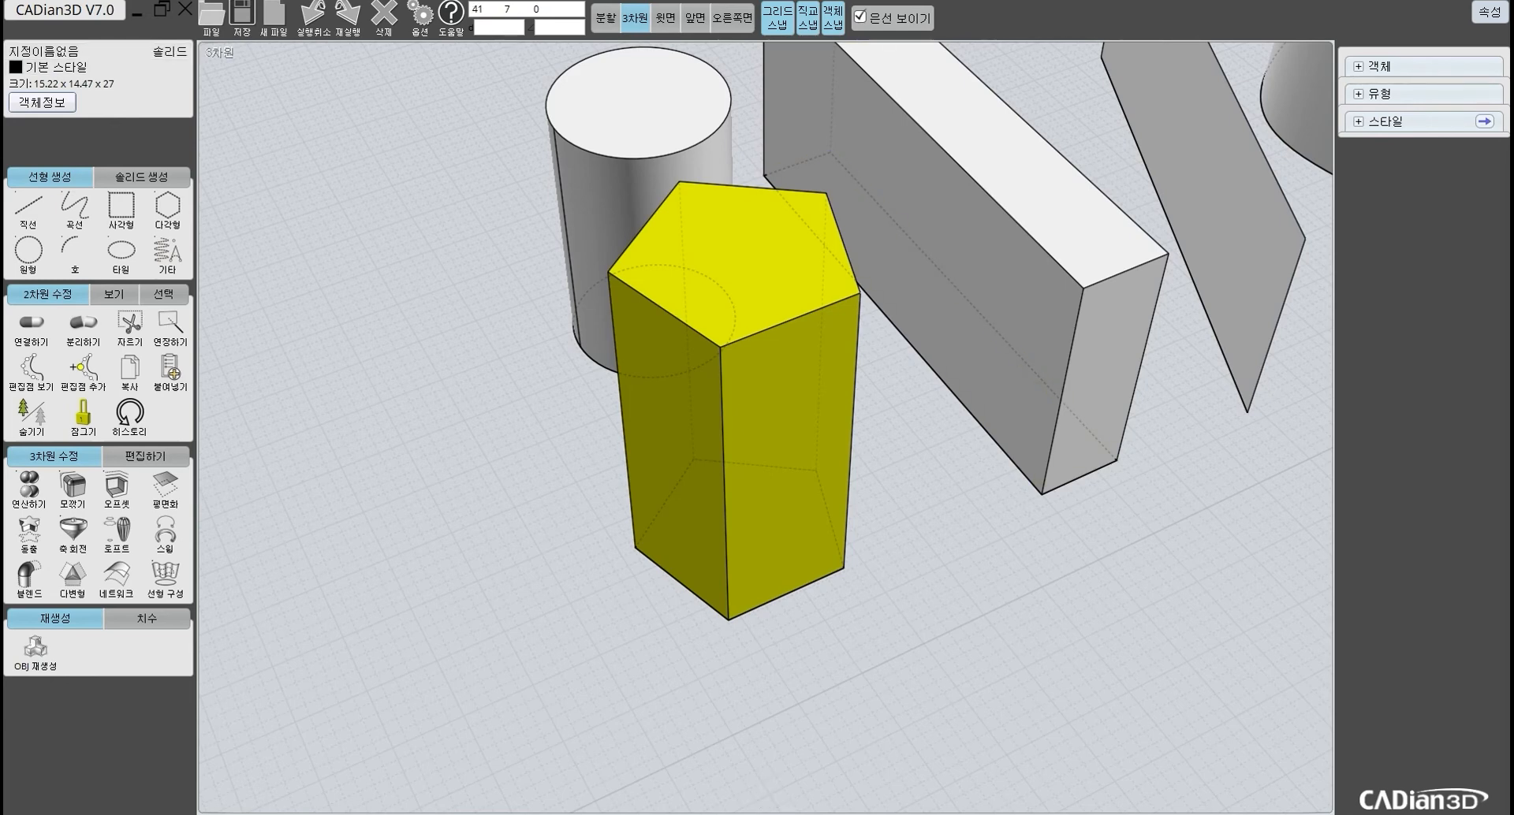
pyautogui.click(1017, 622)
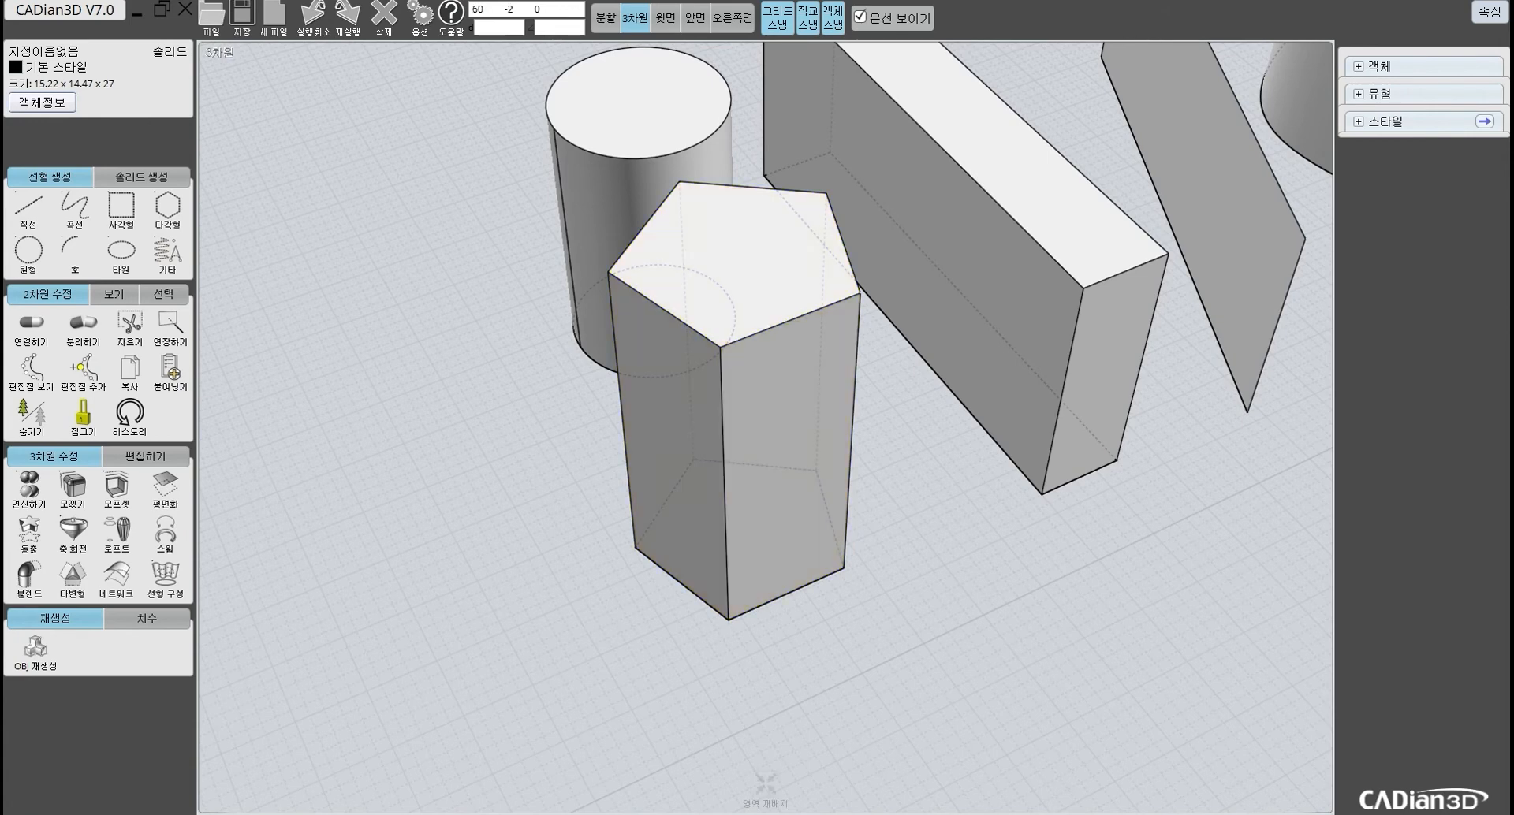
# Step: Examine all the extruded solids and surfaces from several sides, from the pentagonal prism across to the S-shaped wall
pyautogui.moveTo(731, 603); pyautogui.dragTo(666, 591, button='right')
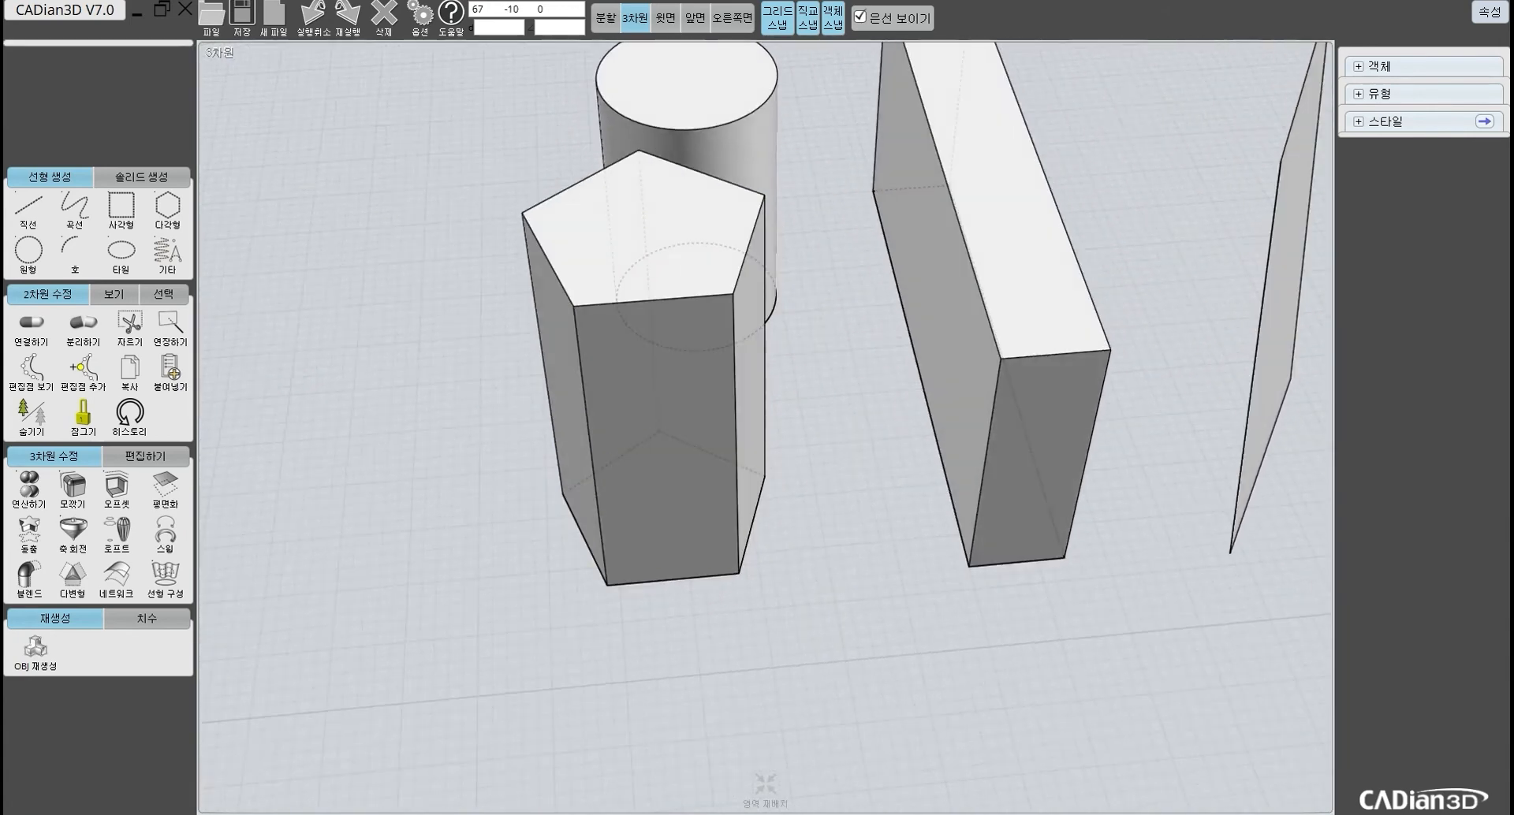
pyautogui.moveTo(962, 516); pyautogui.dragTo(904, 556, button='middle')
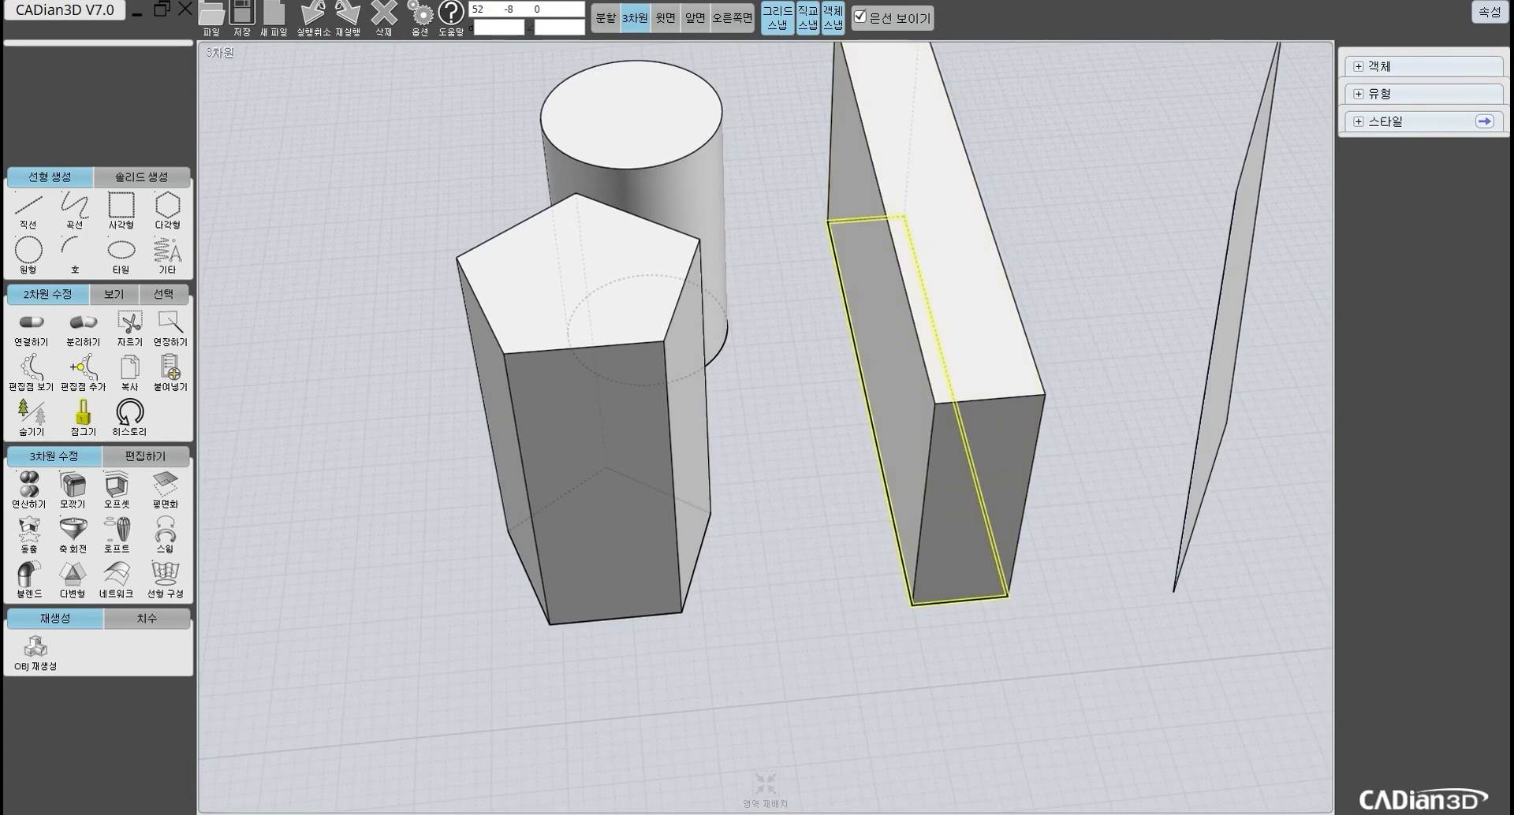
pyautogui.moveTo(907, 526); pyautogui.dragTo(805, 544, button='middle')
pyautogui.moveTo(1135, 563); pyautogui.dragTo(1056, 579, button='right')
pyautogui.moveTo(1057, 579); pyautogui.dragTo(891, 585, button='middle')
pyautogui.click(930, 545)
pyautogui.moveTo(1096, 702); pyautogui.dragTo(963, 698, button='middle')
pyautogui.click(966, 513)
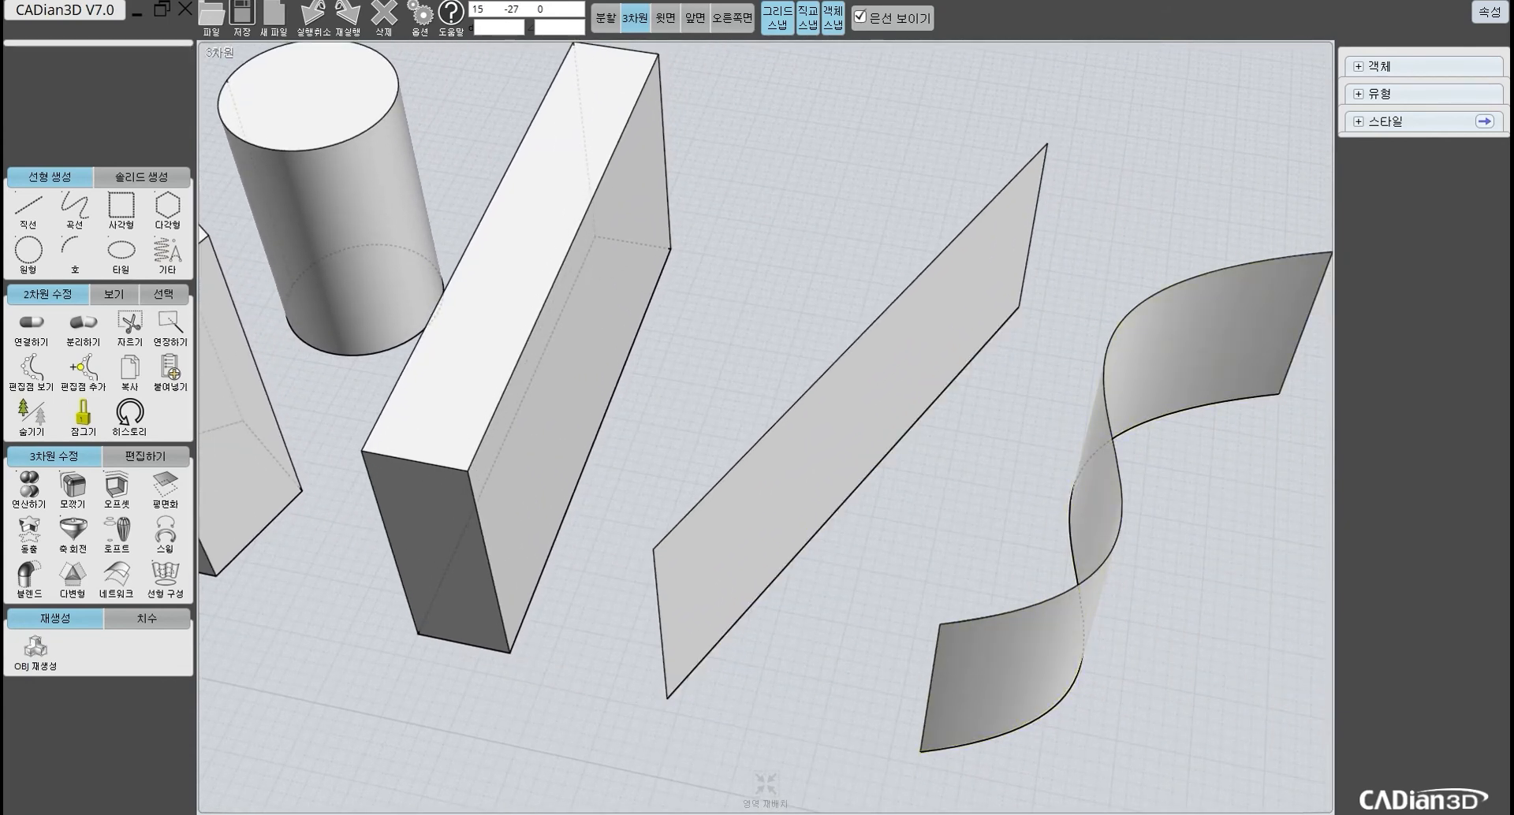
pyautogui.scroll(-5, 966, 510)
pyautogui.moveTo(966, 511); pyautogui.dragTo(1048, 504, button='right')
pyautogui.scroll(3, 1015, 461)
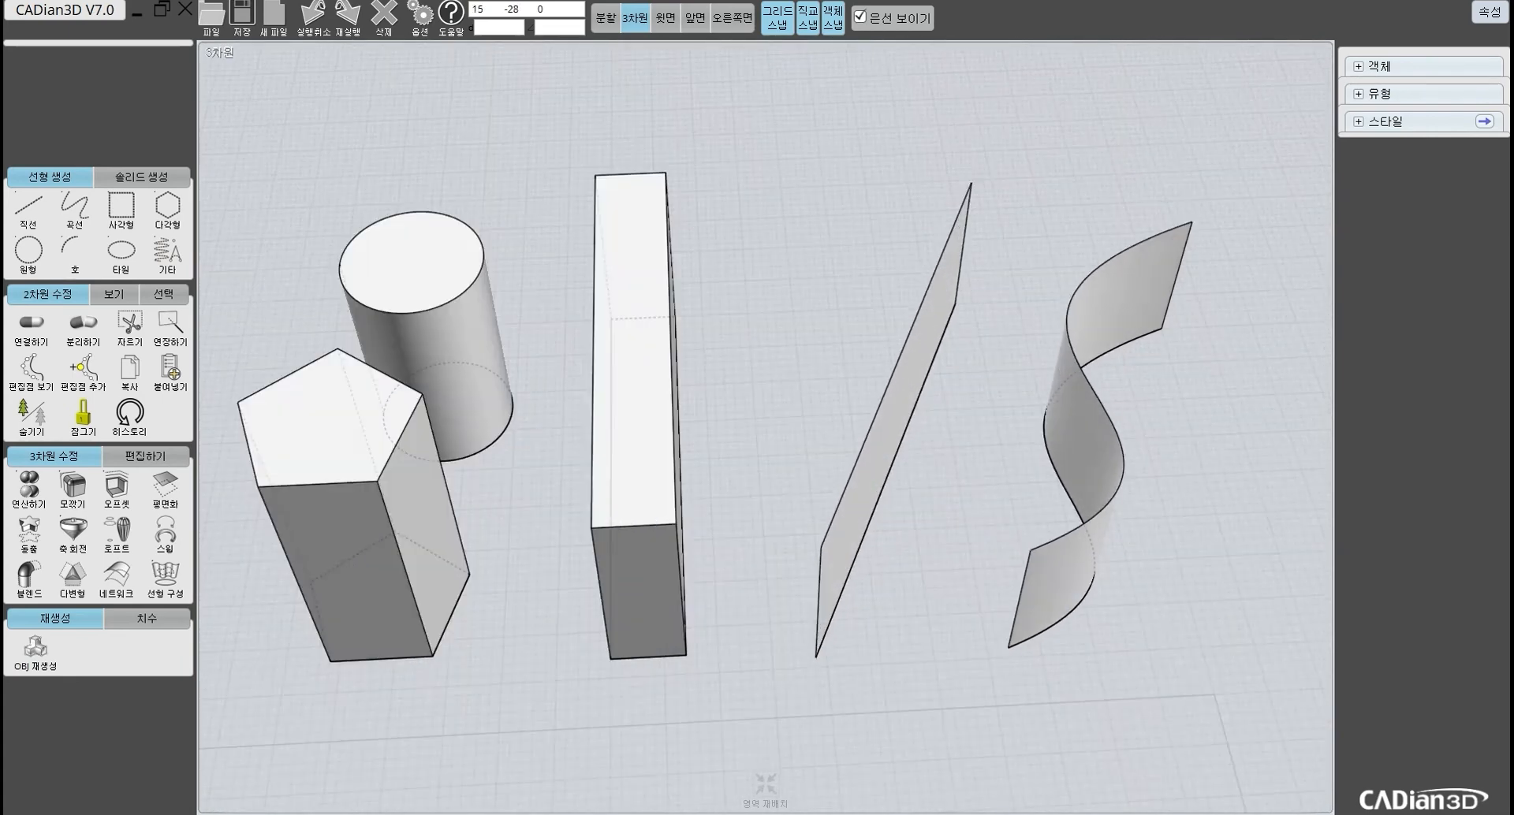
# Step: Delete the long box, the cylinder and the pentagonal prism together with their base profiles
pyautogui.hotkey('ctrl', 'a')
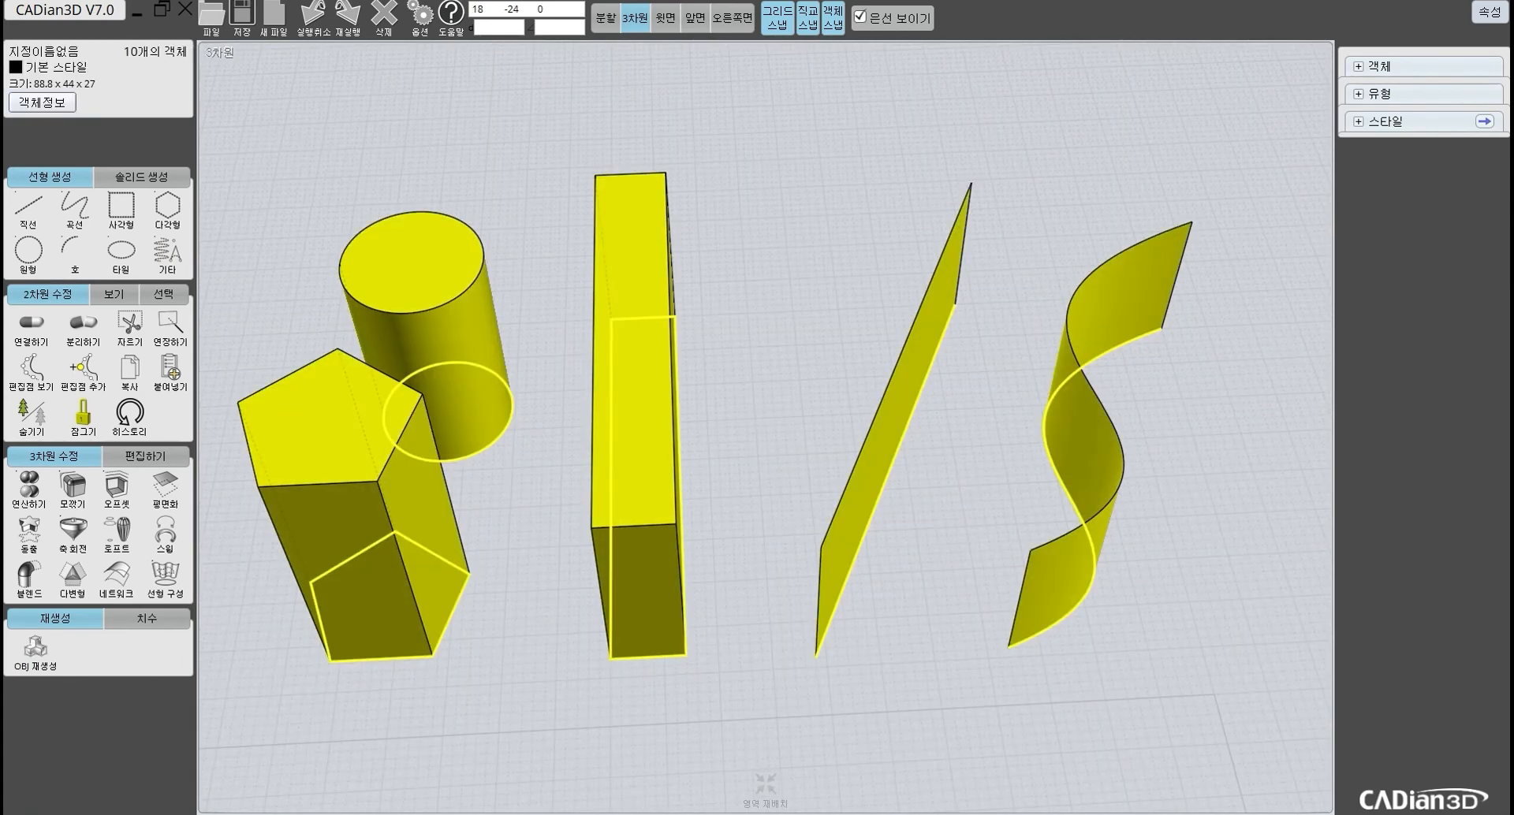
pyautogui.click(1006, 503)
pyautogui.click(635, 483)
pyautogui.press('Delete')
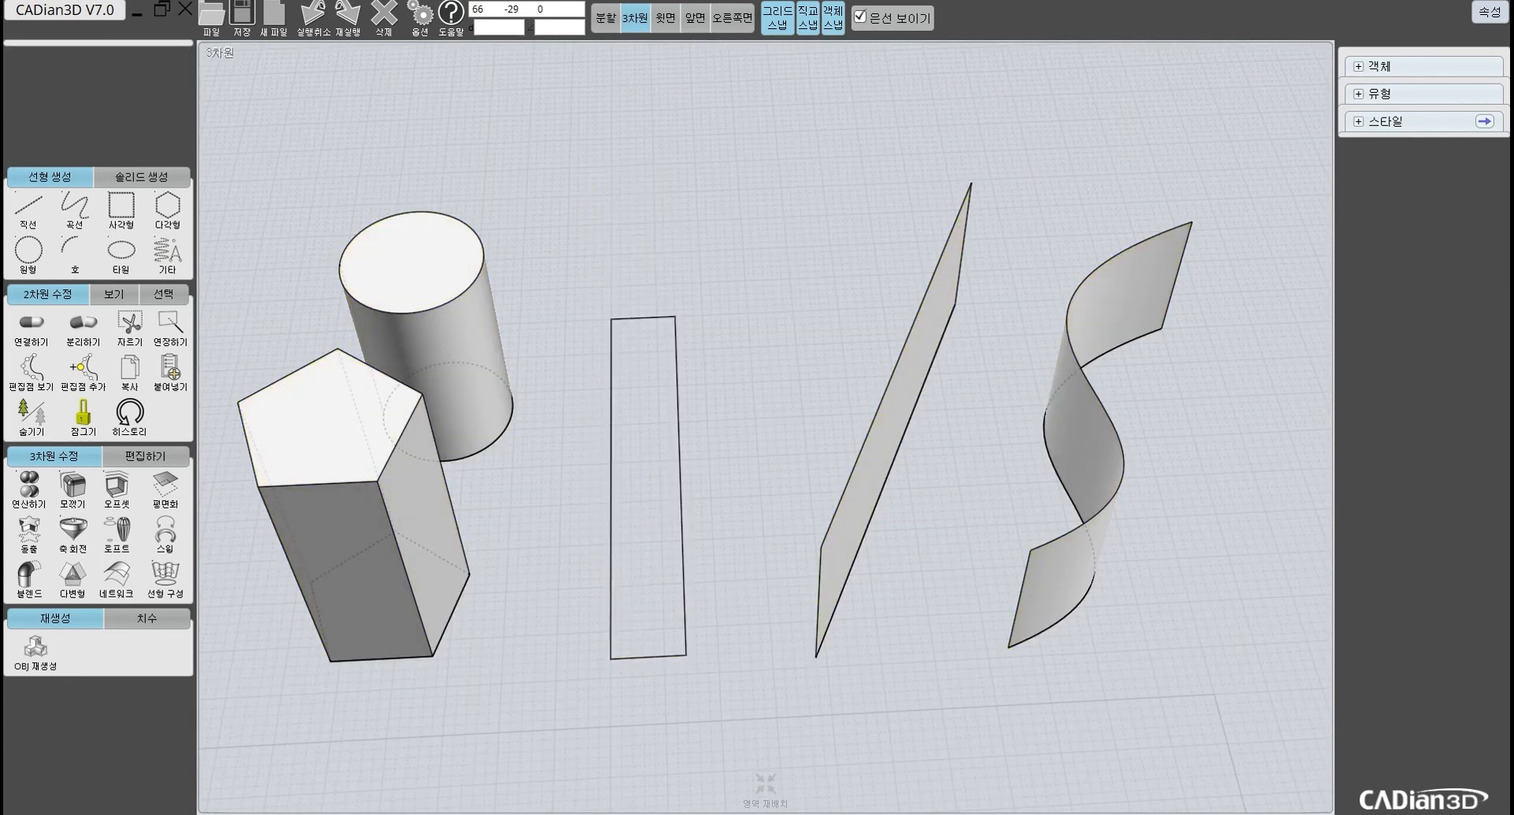
pyautogui.press('Delete')
pyautogui.moveTo(298, 288); pyautogui.dragTo(759, 749)
pyautogui.press('Delete')
# Step: Delete the flat slanted wall and the S-shaped surface, keeping the slanted line and the S-shaped curve
pyautogui.click(891, 417)
pyautogui.press('Delete')
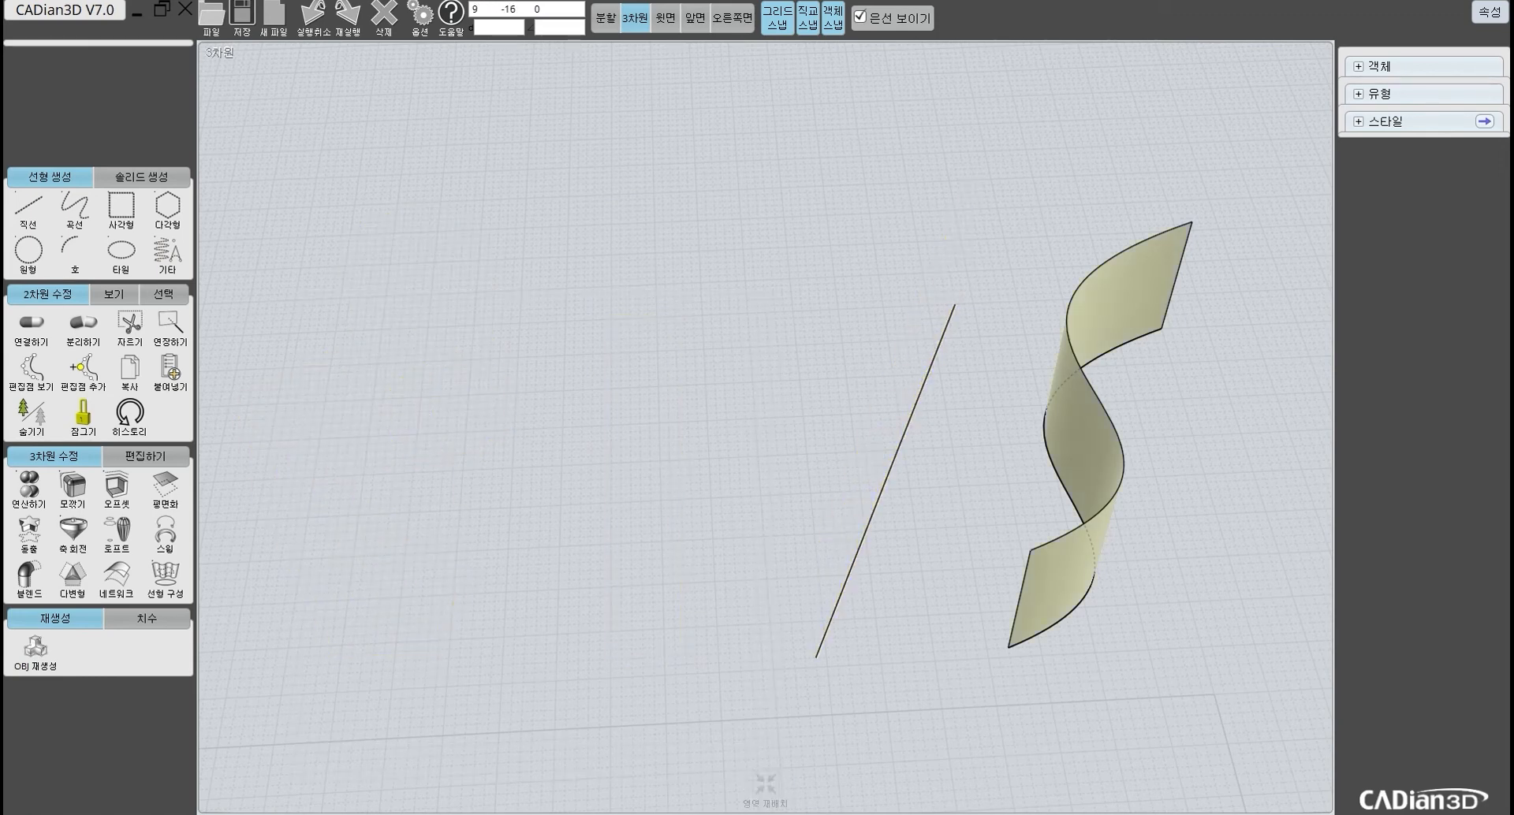
pyautogui.press('Delete')
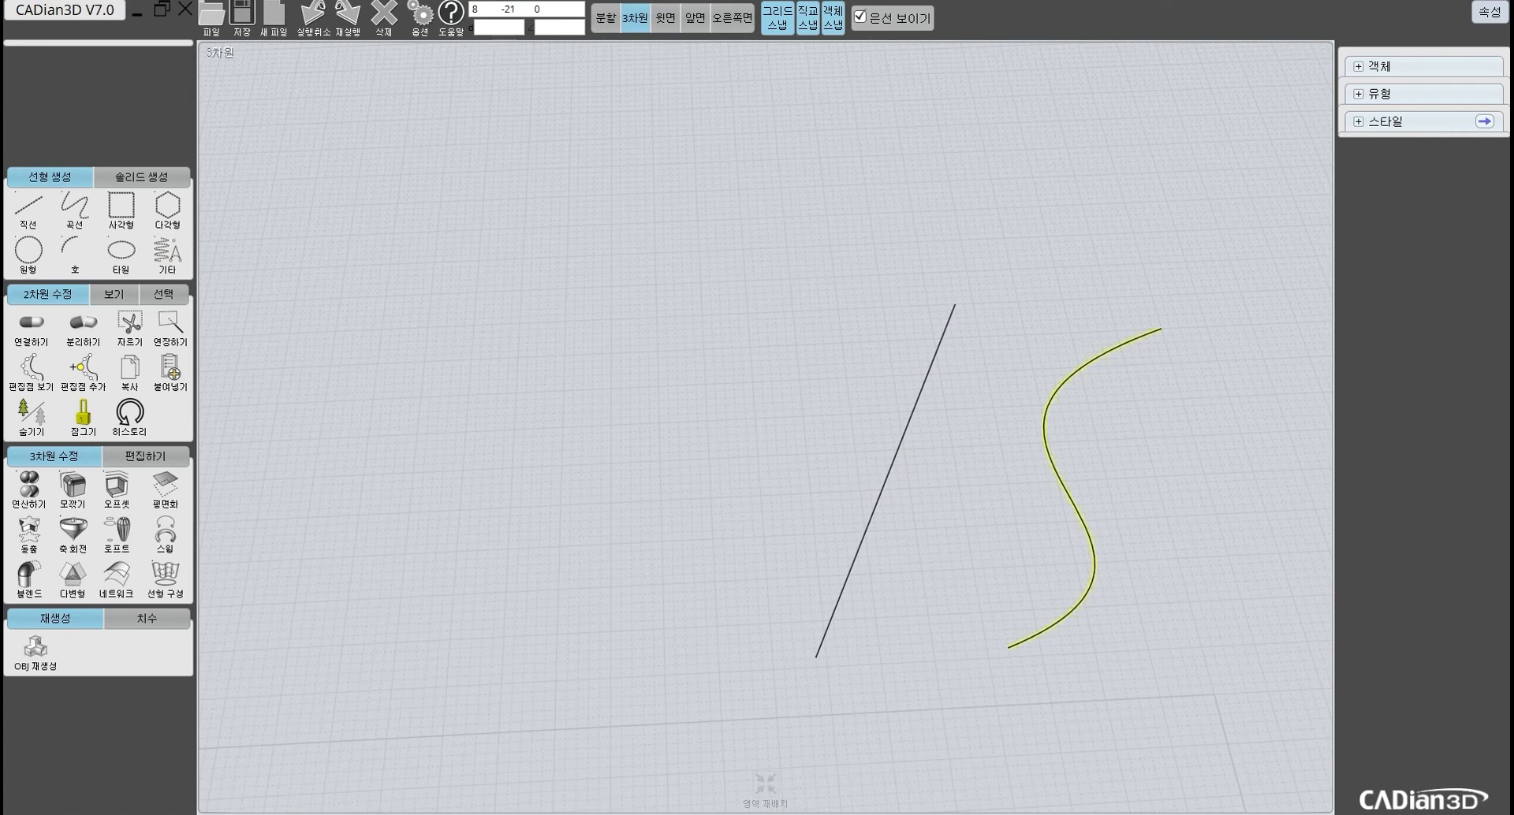
pyautogui.click(1045, 430)
pyautogui.press('Escape')
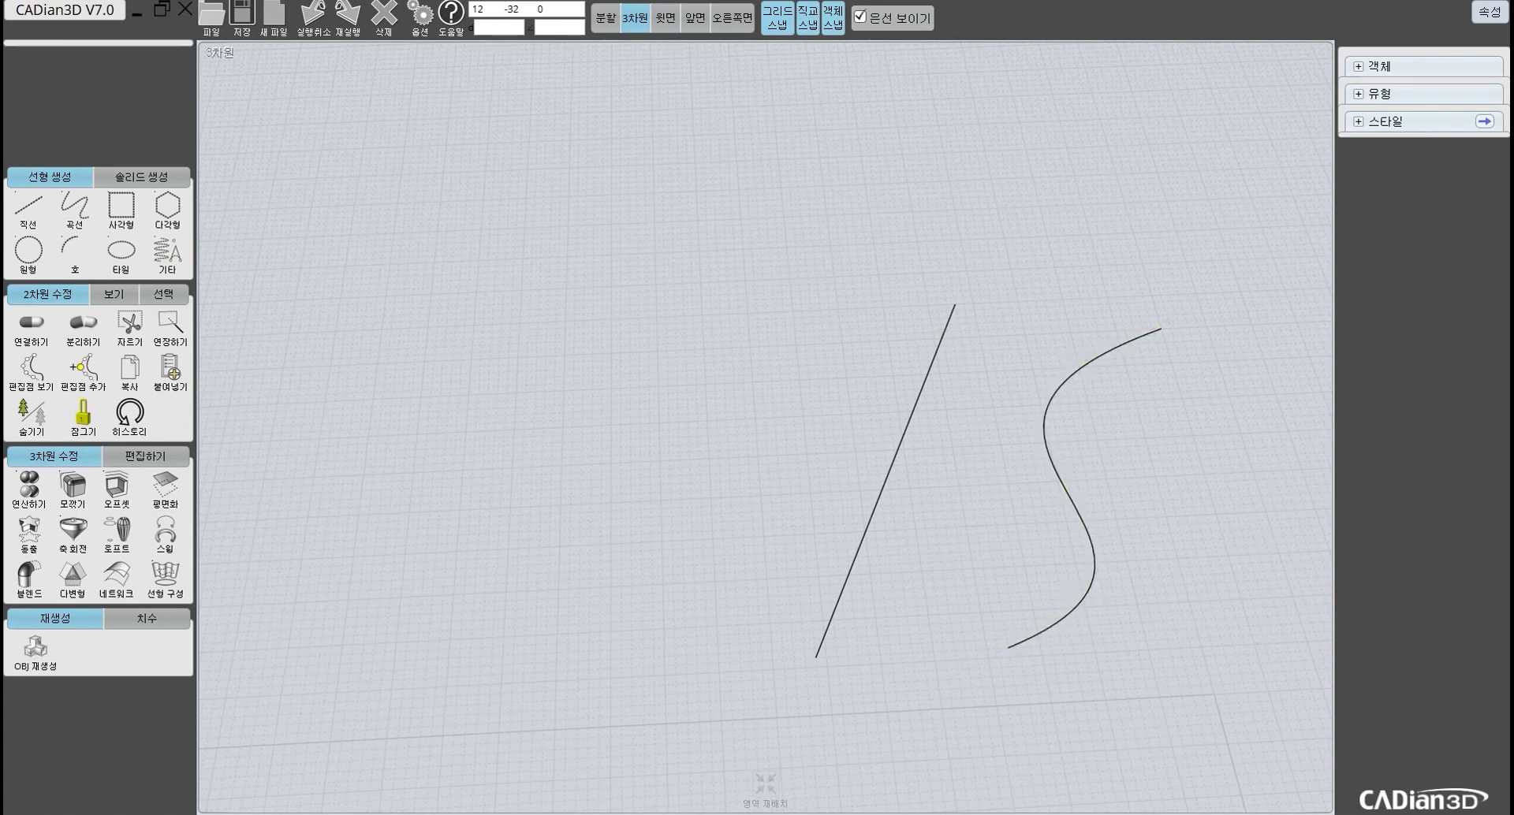
# Step: In the top view, offset the S-shaped curve and the slanted line by 3 units with closed ends to form two closed strips
pyautogui.doubleClick(487, 414)
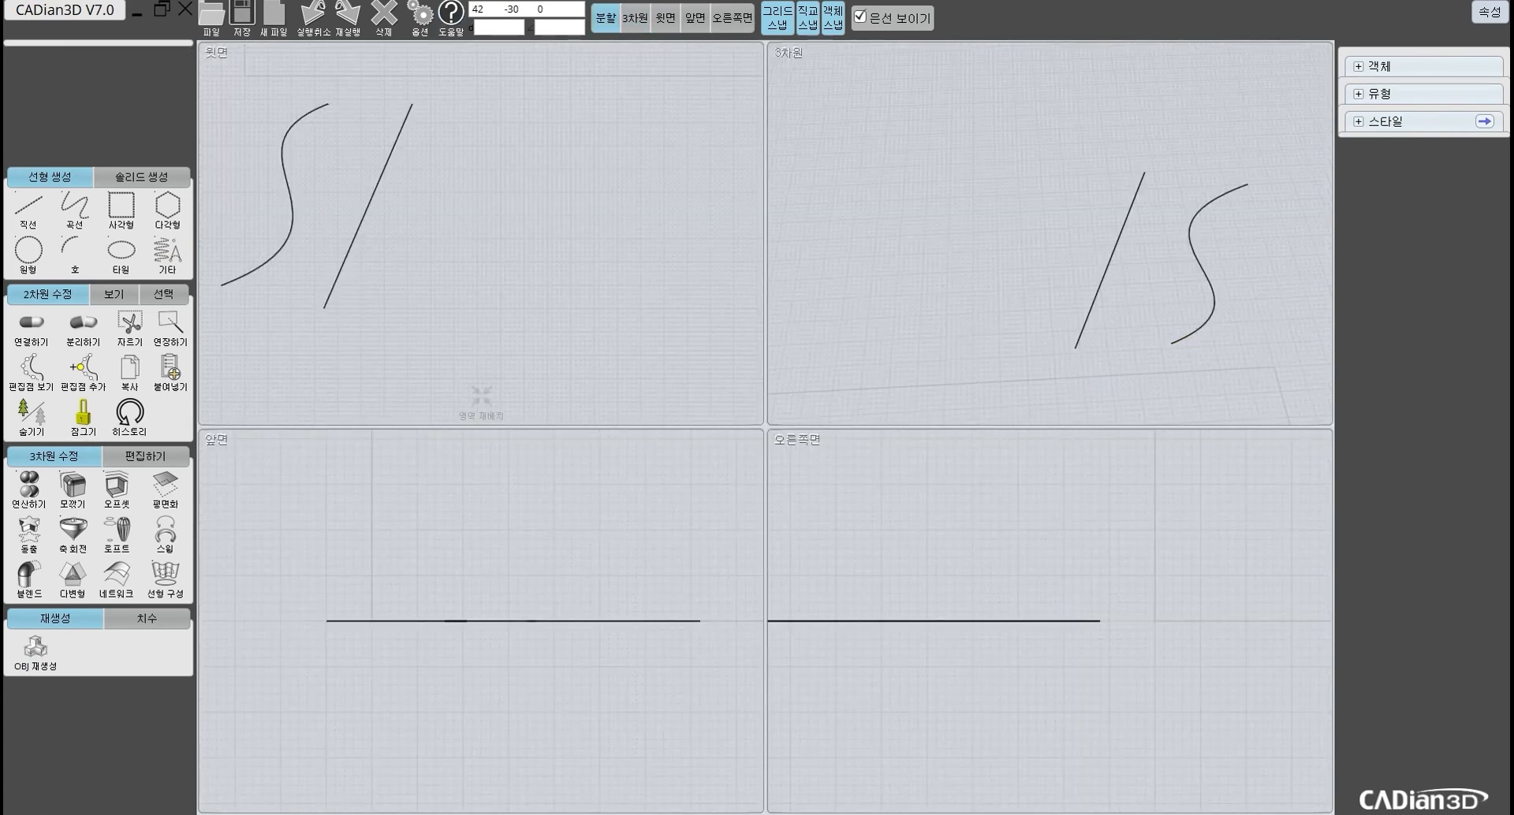
pyautogui.doubleClick(487, 414)
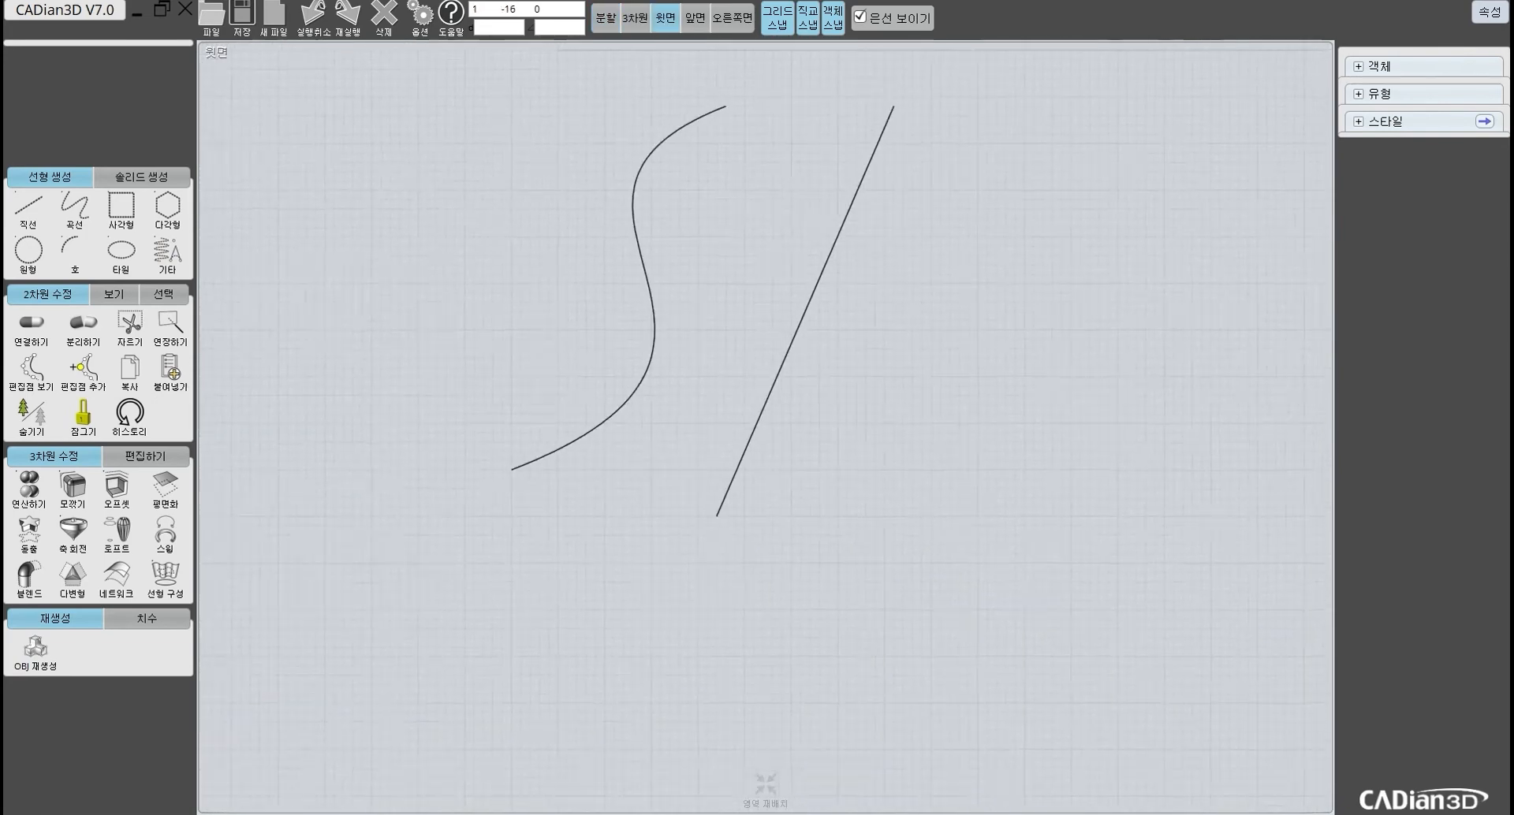
pyautogui.click(669, 363)
pyautogui.click(116, 487)
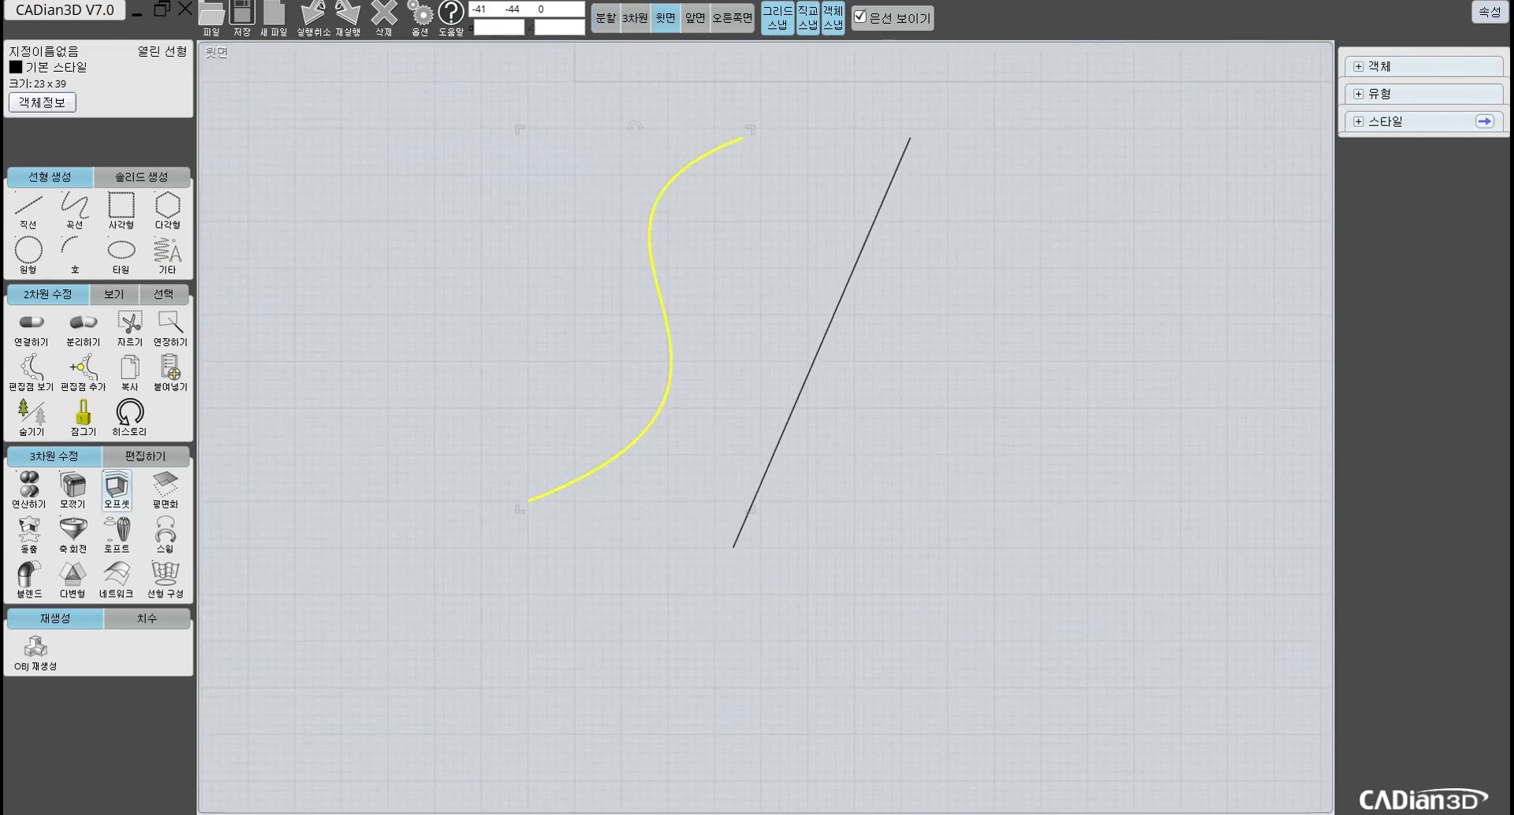
pyautogui.click(23, 490)
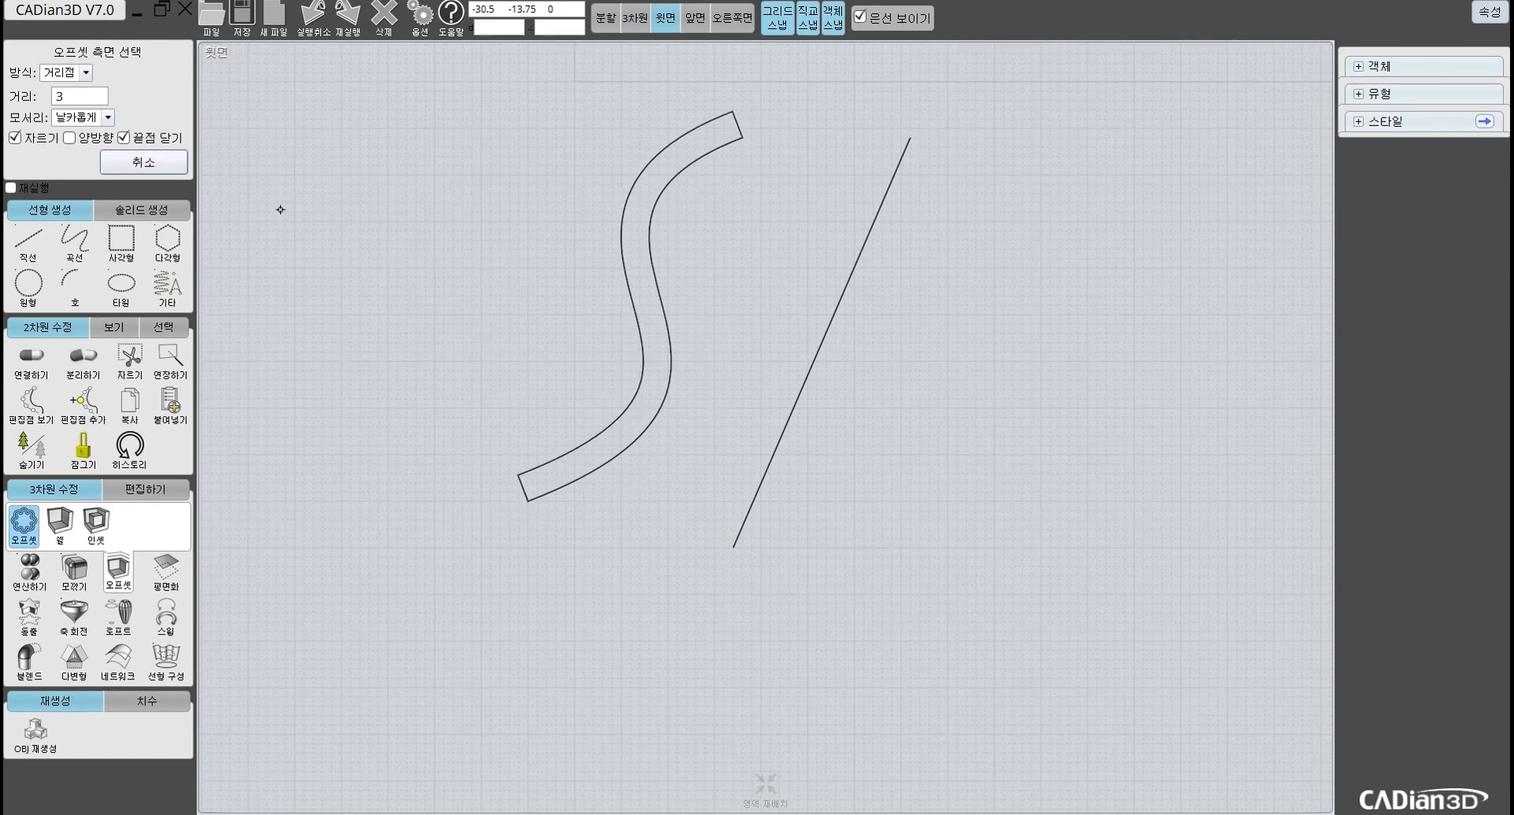
pyautogui.click(144, 161)
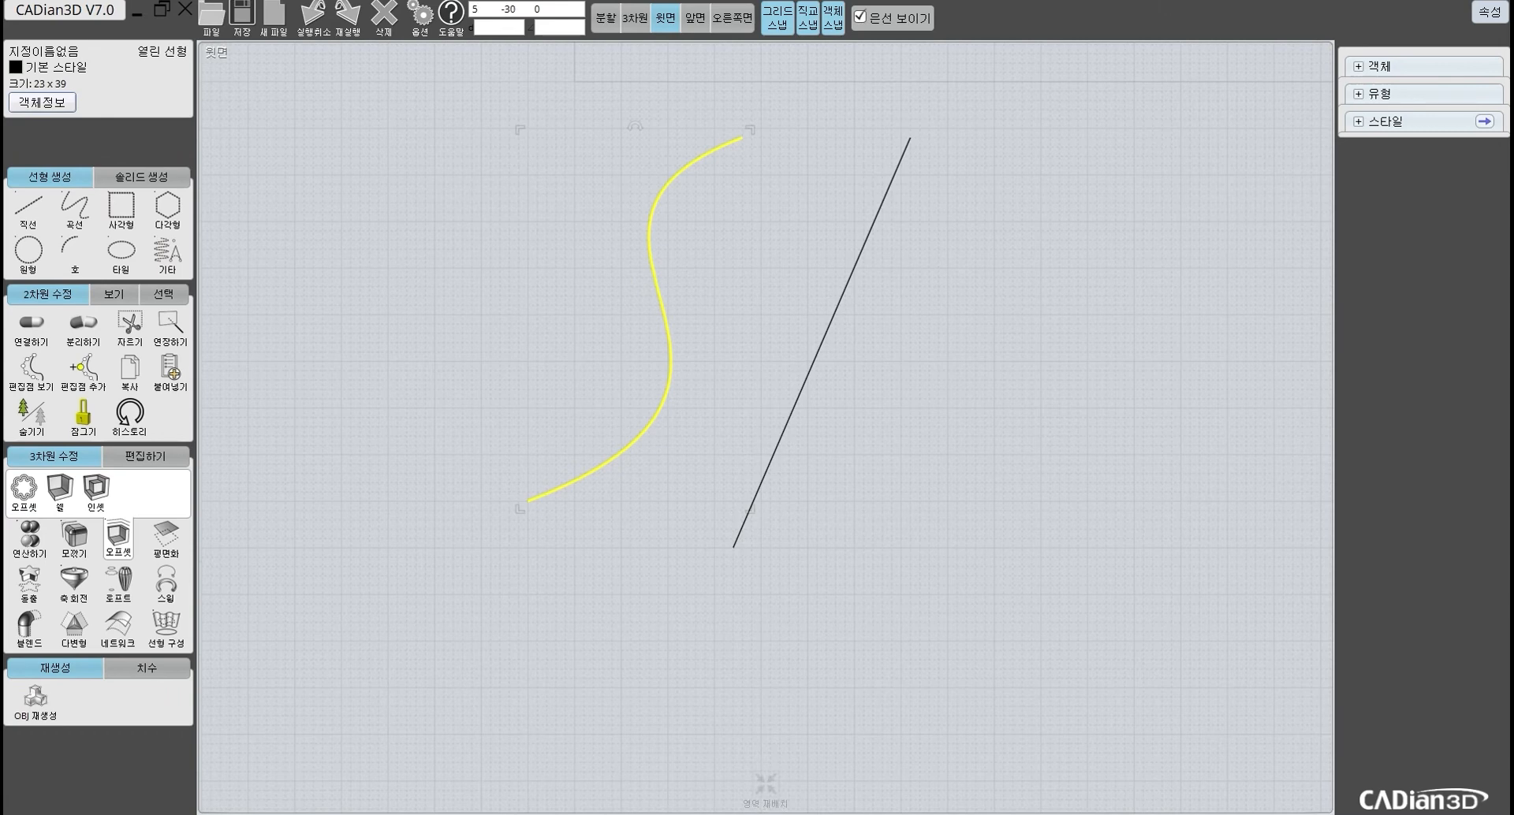
pyautogui.click(24, 487)
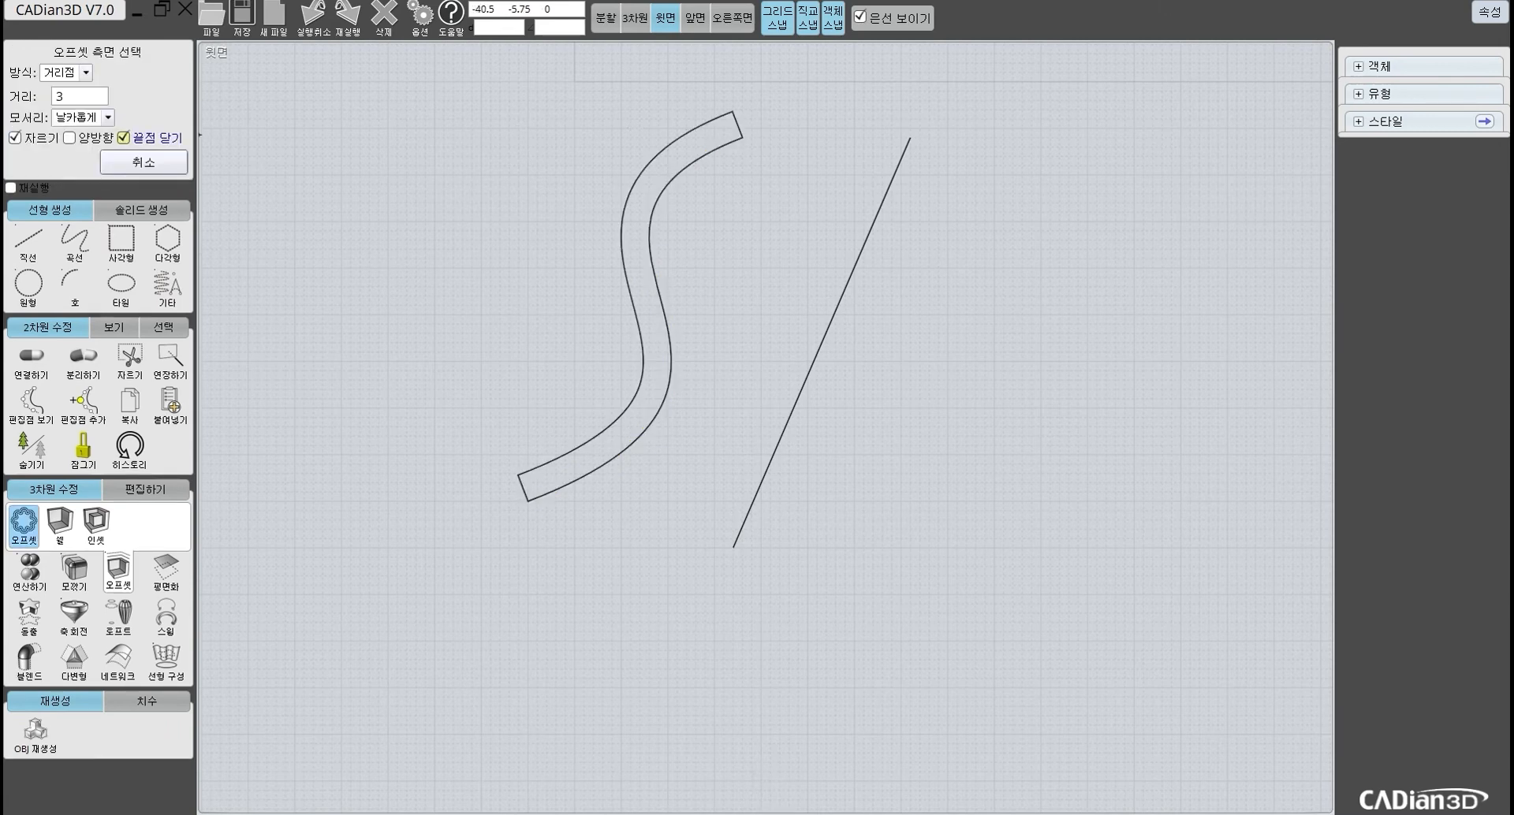
pyautogui.click(514, 424)
pyautogui.click(670, 380)
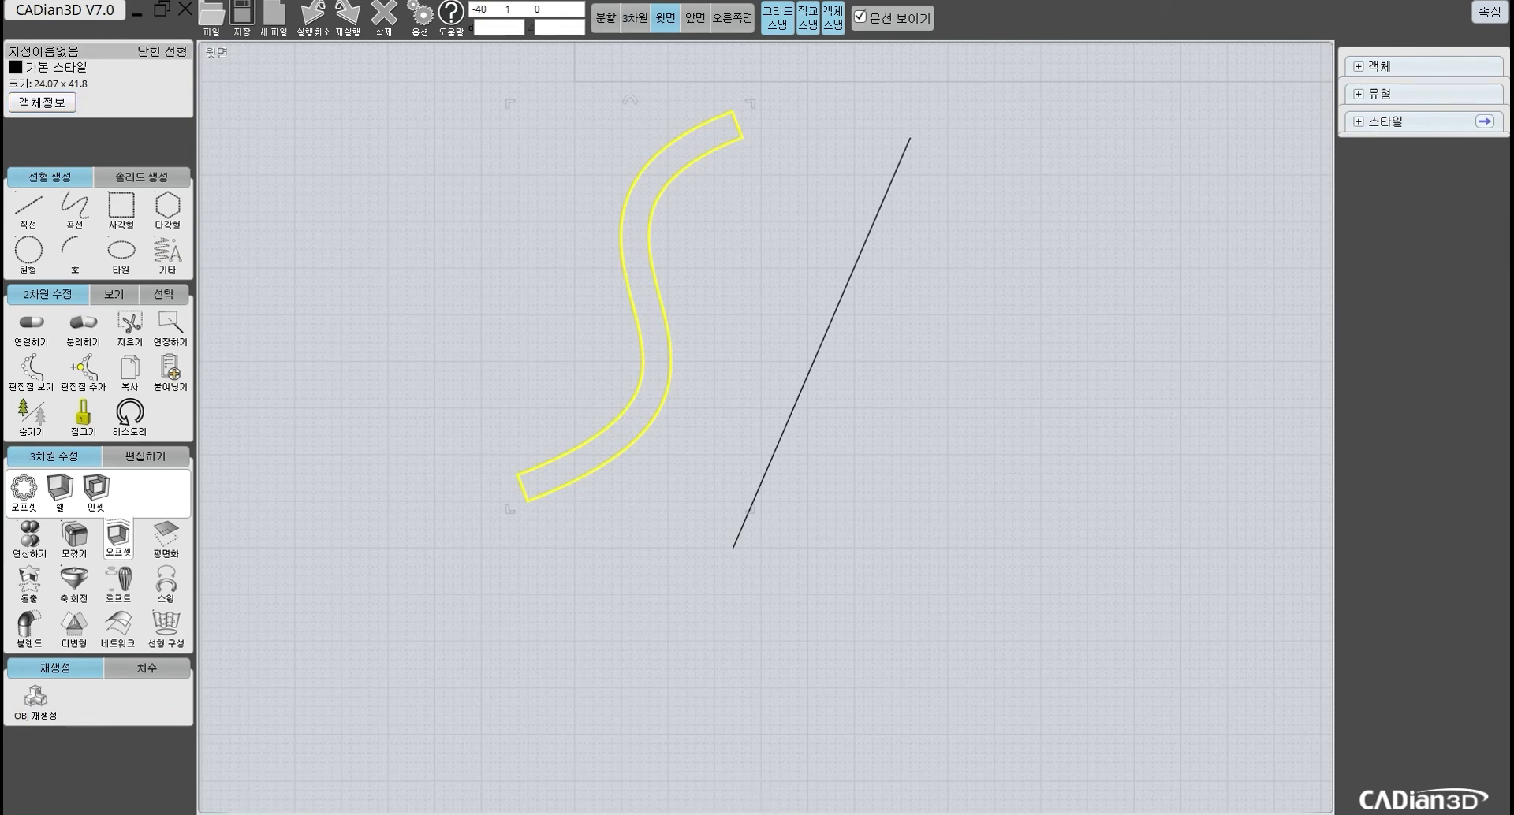
pyautogui.press('Escape')
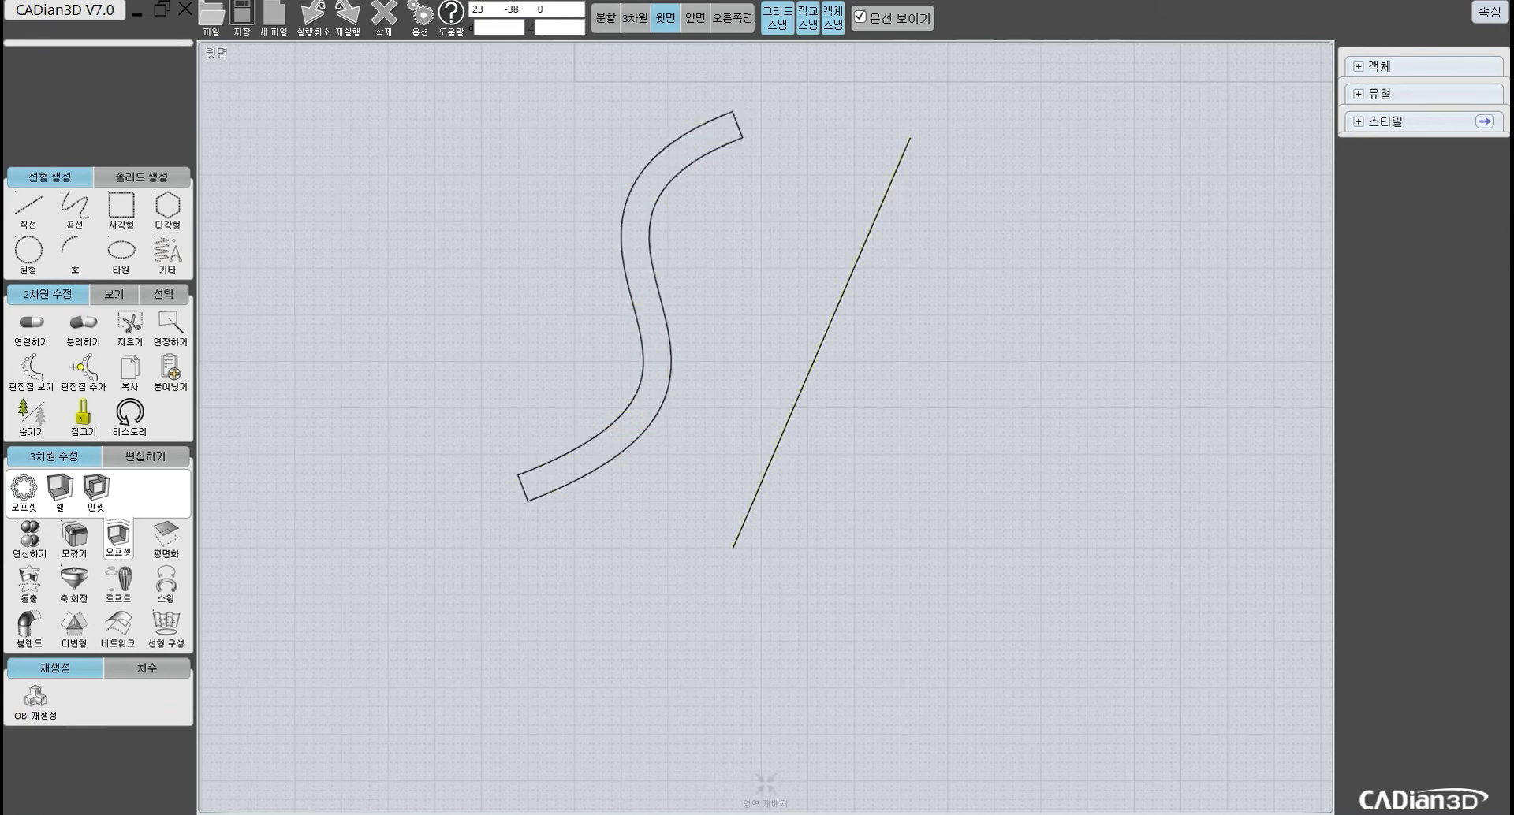
pyautogui.click(859, 258)
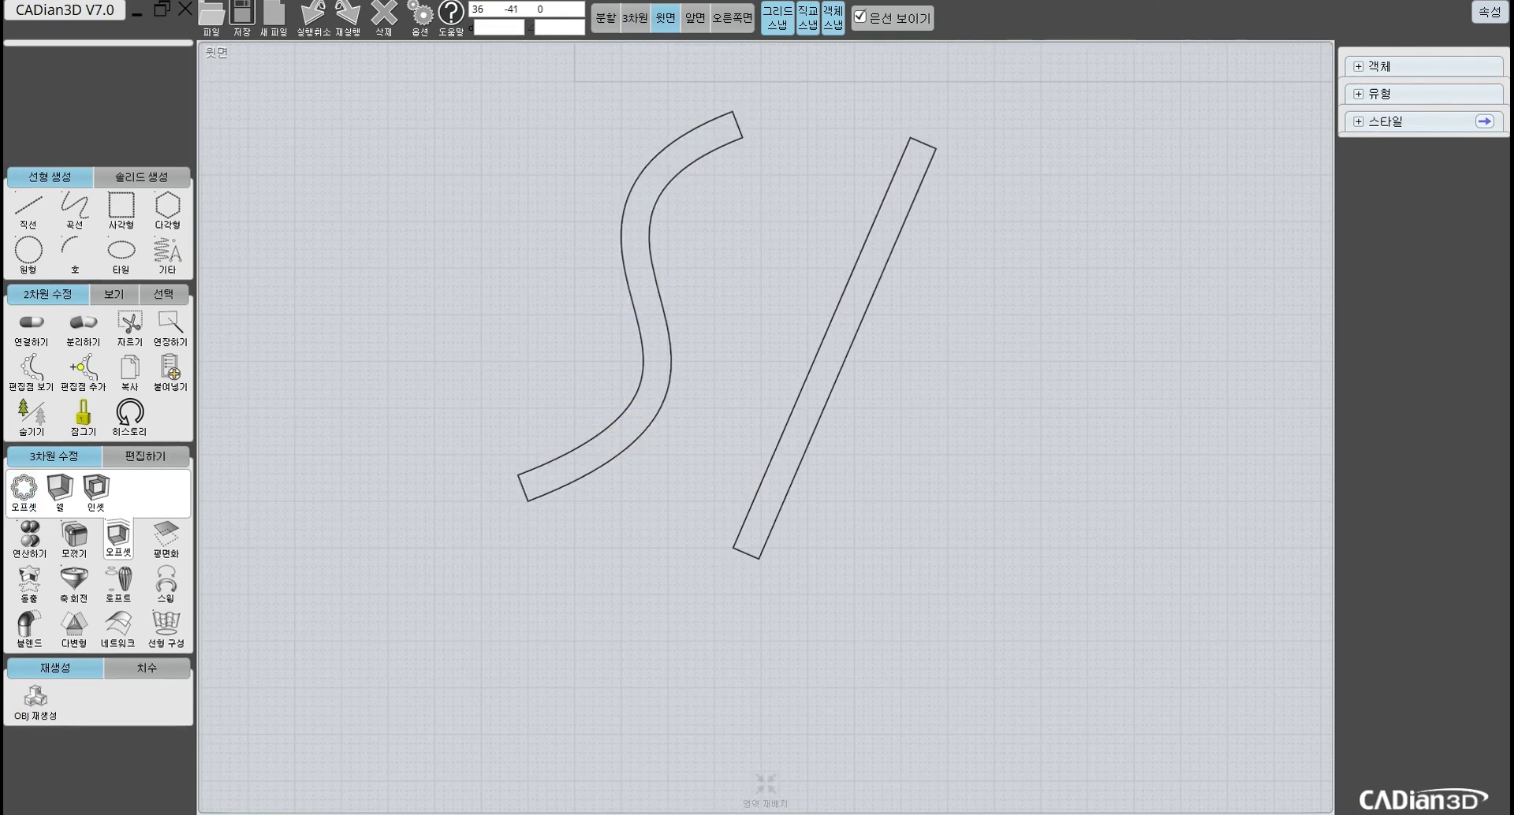
# Step: Extrude both closed strips together 23 units upward in the 3D view
pyautogui.click(786, 427)
pyautogui.click(670, 369)
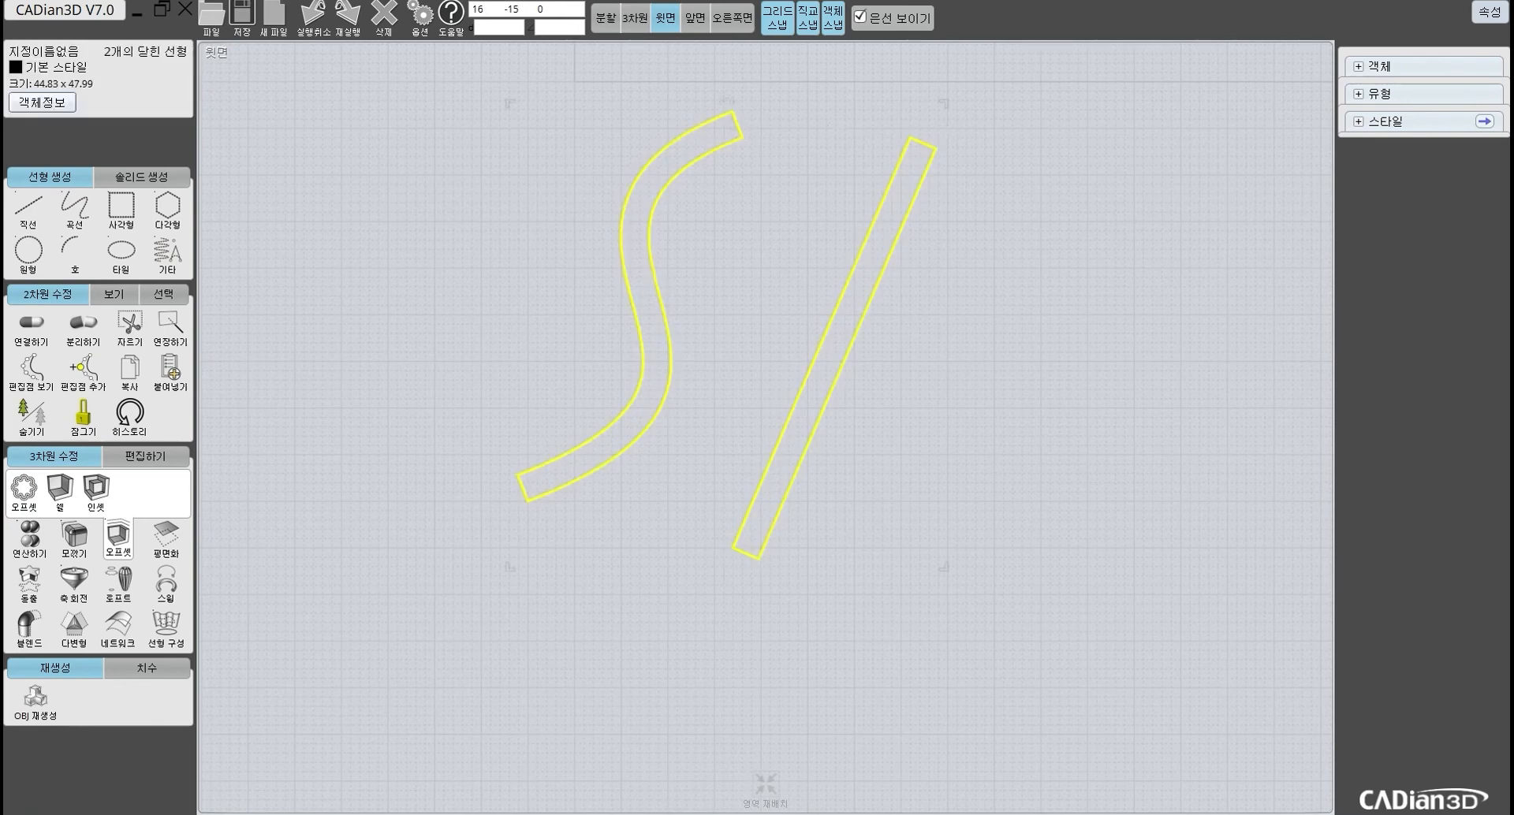
pyautogui.click(635, 18)
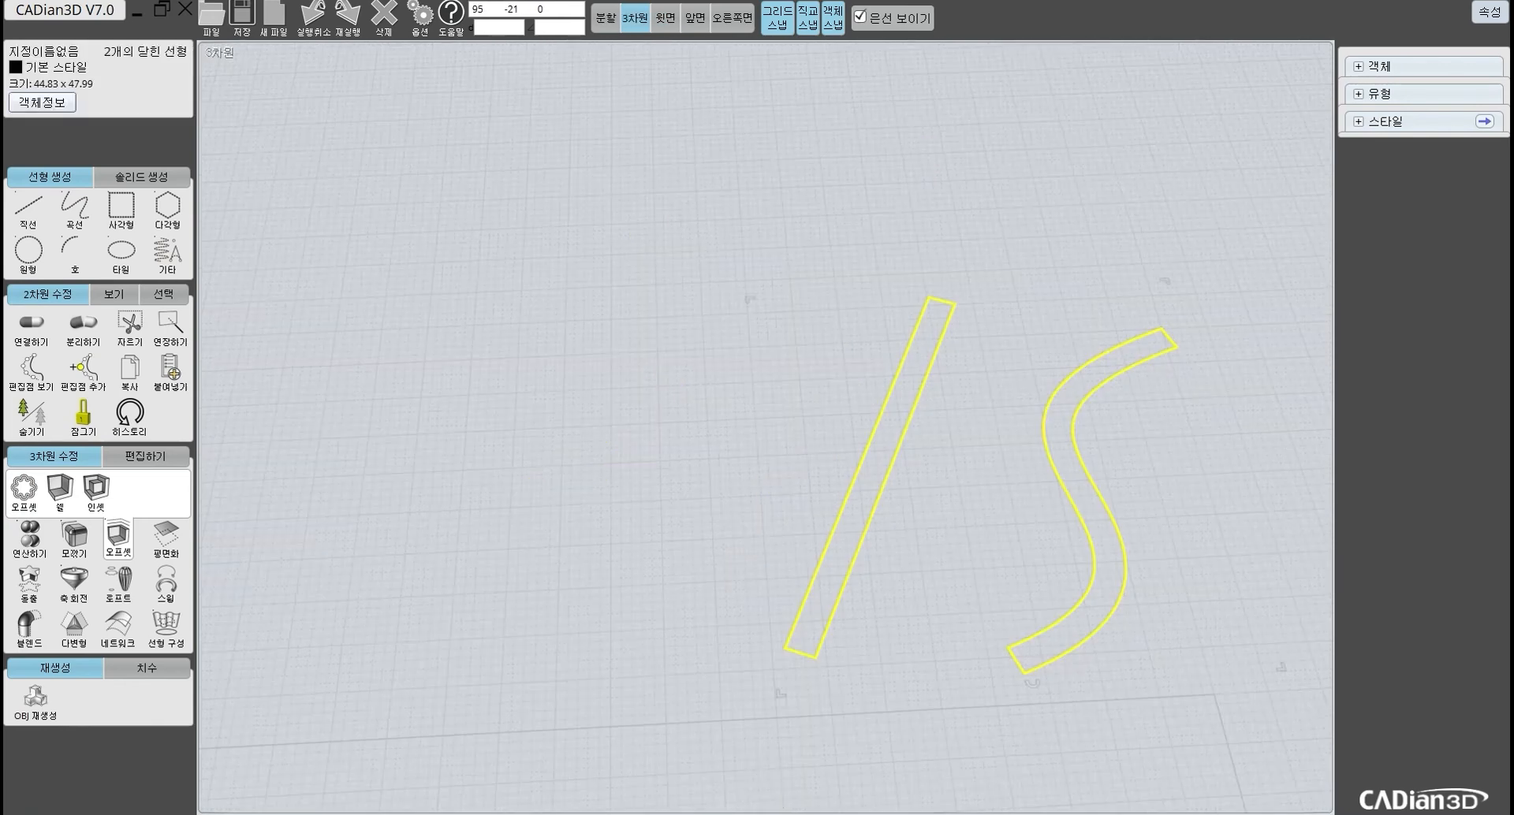
pyautogui.click(28, 584)
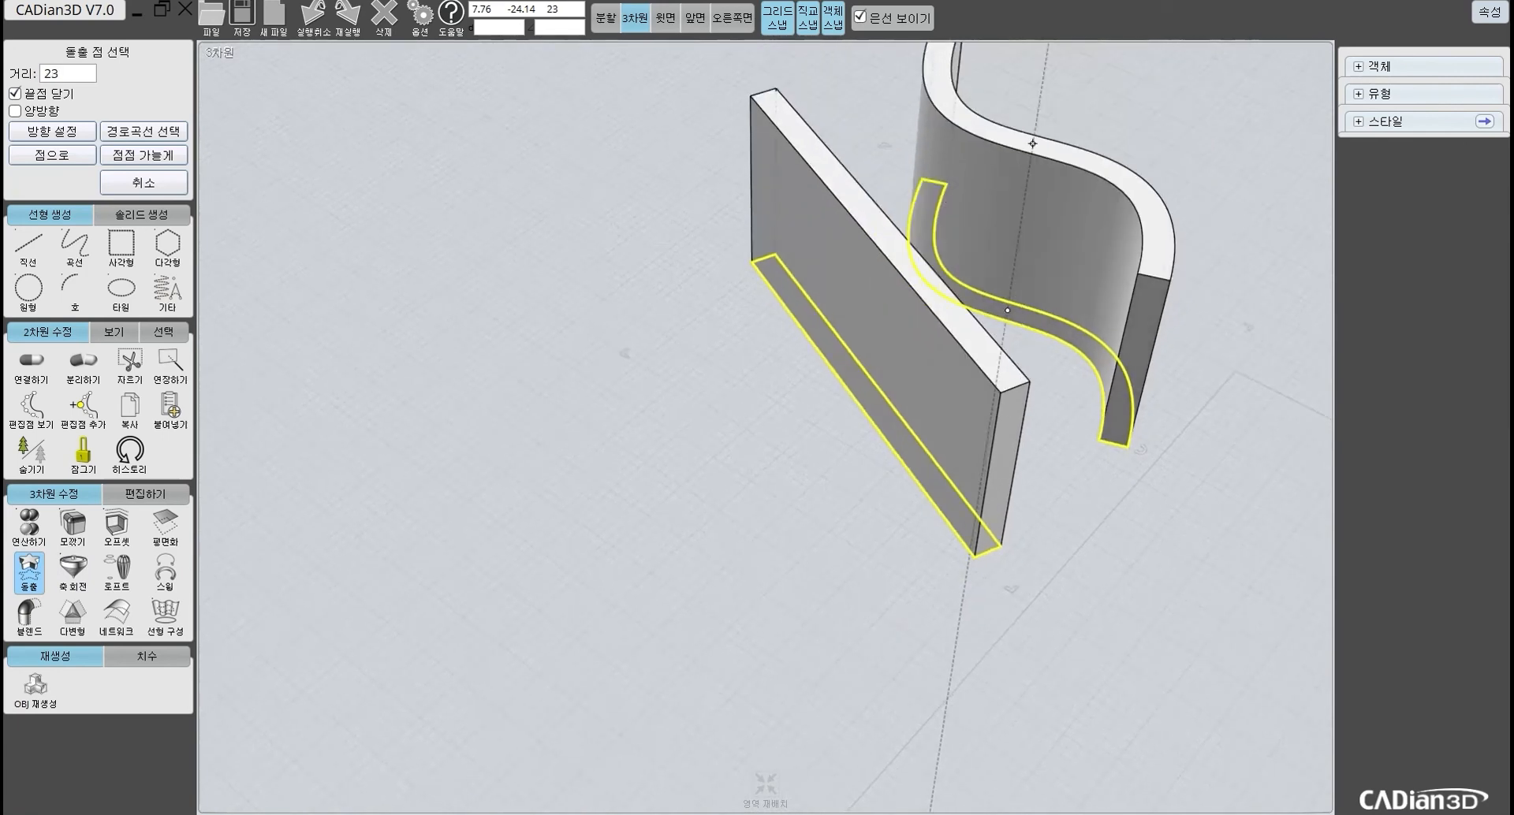
pyautogui.press('Return')
pyautogui.click(1221, 308)
# Step: Check the object types of the curved and straight thick walls and examine them from several sides
pyautogui.click(1086, 296)
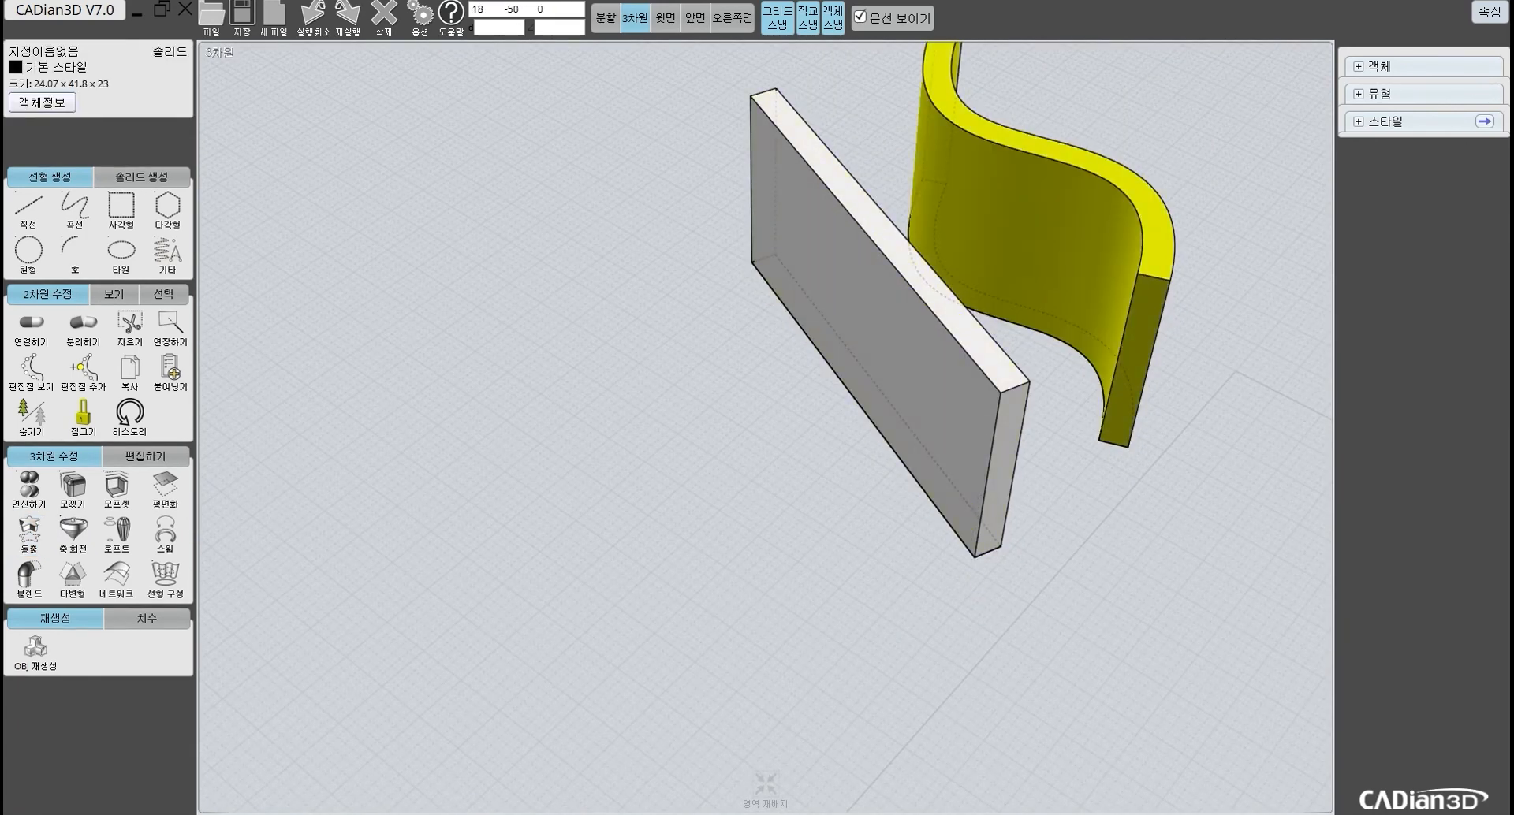
pyautogui.click(733, 280)
pyautogui.click(812, 284)
pyautogui.moveTo(1046, 323); pyautogui.dragTo(908, 451, button='middle')
pyautogui.click(907, 467)
pyautogui.click(919, 402)
pyautogui.click(1202, 347)
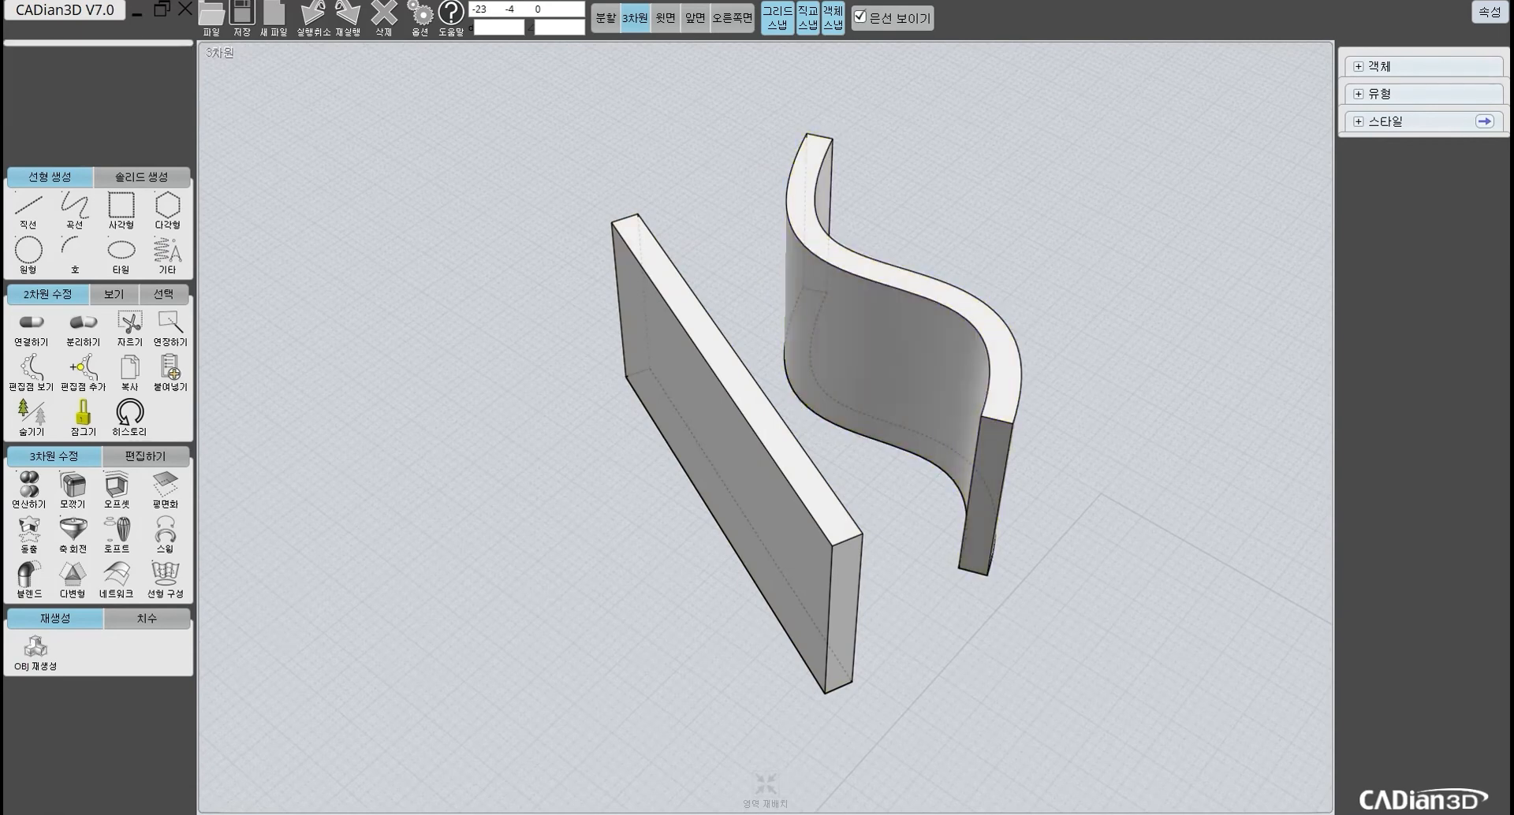
pyautogui.moveTo(1098, 433); pyautogui.dragTo(819, 359, button='right')
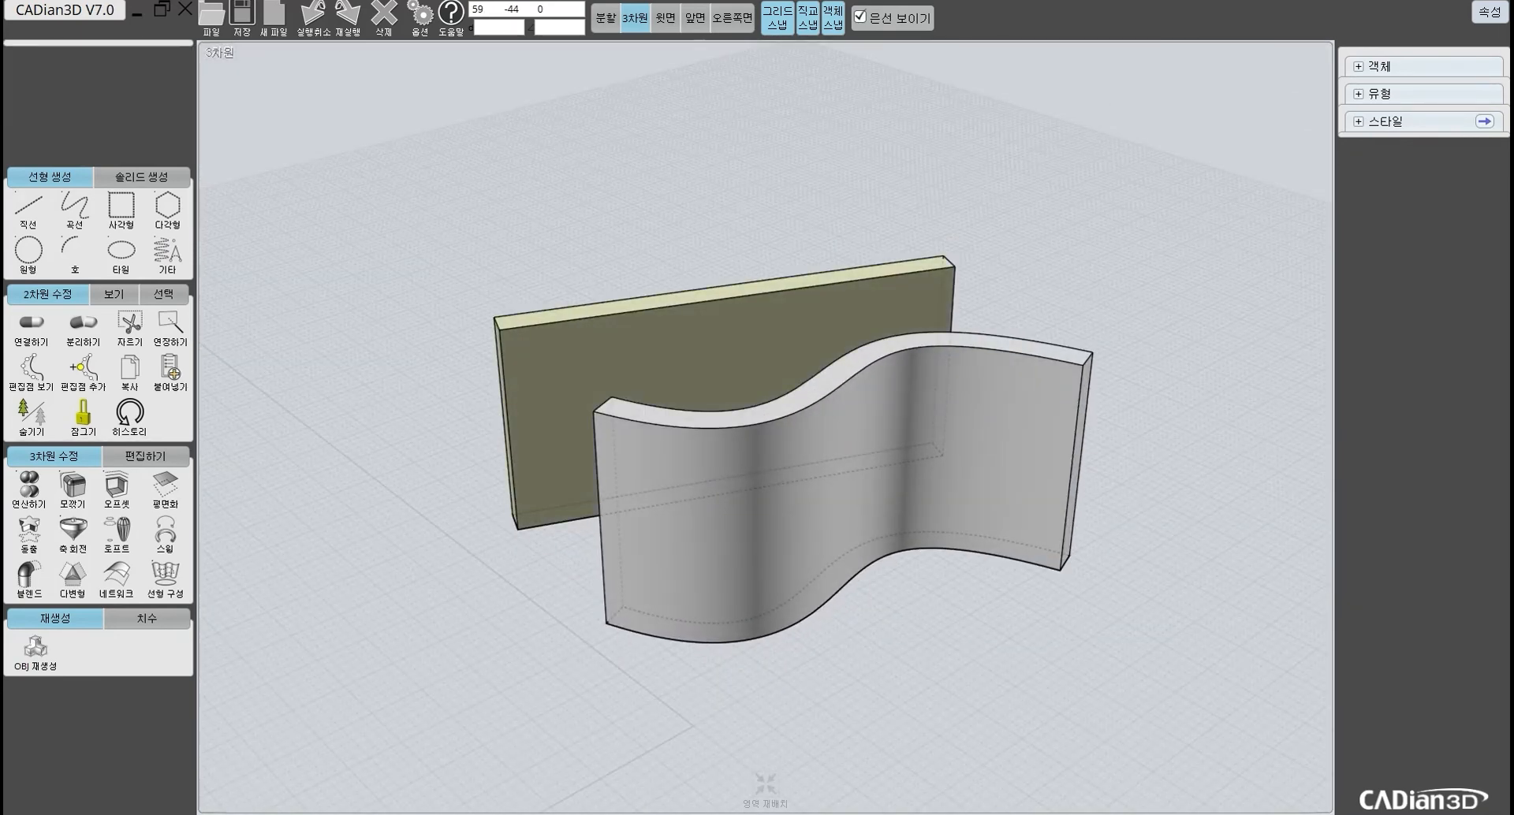
pyautogui.moveTo(725, 355); pyautogui.dragTo(851, 425, button='right')
pyautogui.moveTo(859, 505); pyautogui.dragTo(701, 414, button='right')
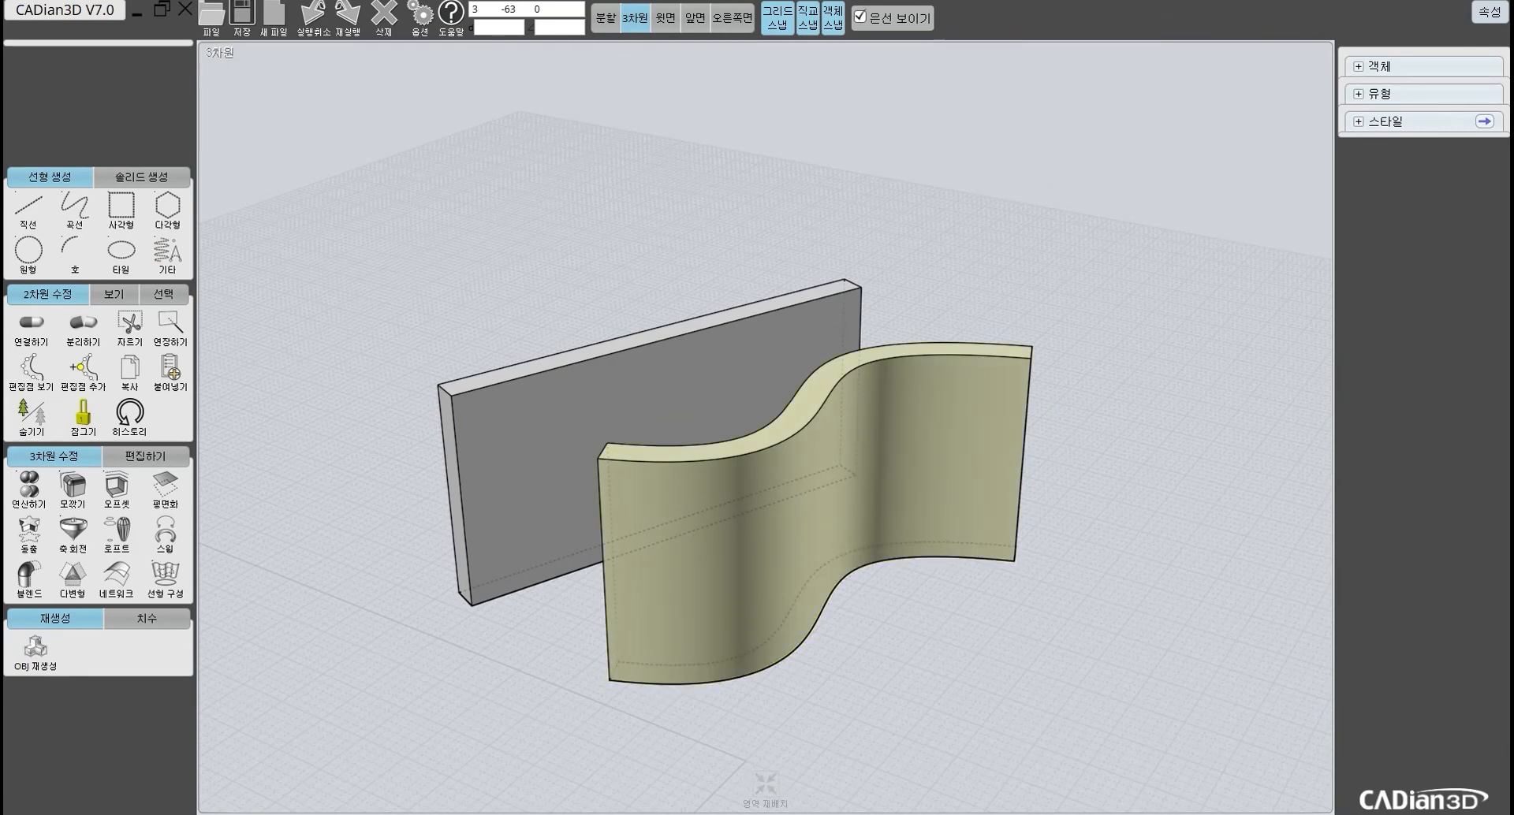
pyautogui.moveTo(765, 591)
pyautogui.mouseDown(button='right')
pyautogui.moveTo(847, 607)
pyautogui.moveTo(781, 599)
pyautogui.mouseUp(button='right')
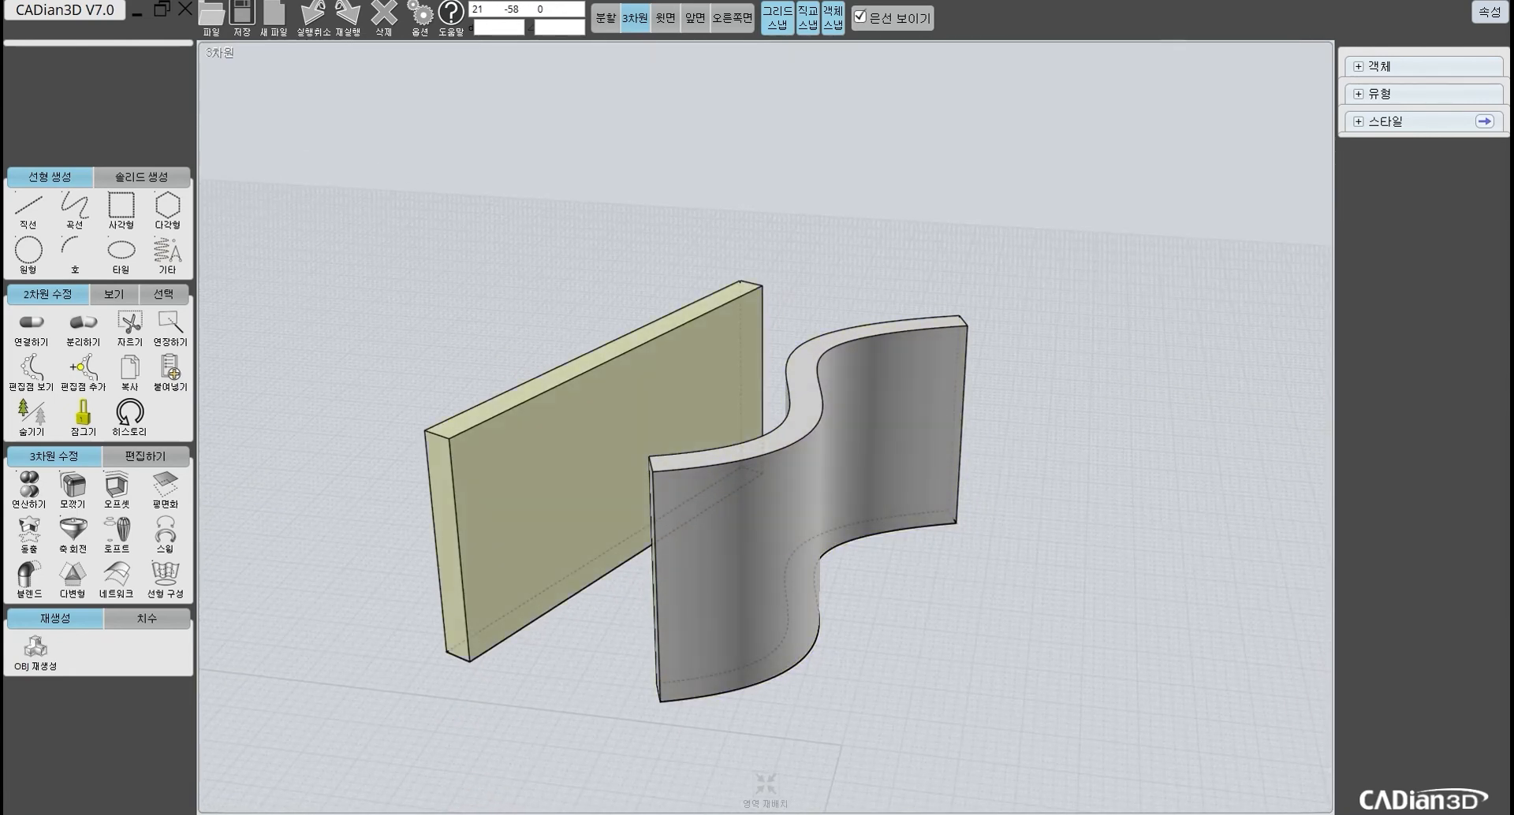
# Step: Delete both thick walls and their base outlines, and switch to the four-view layout
pyautogui.click(867, 489)
pyautogui.click(600, 473)
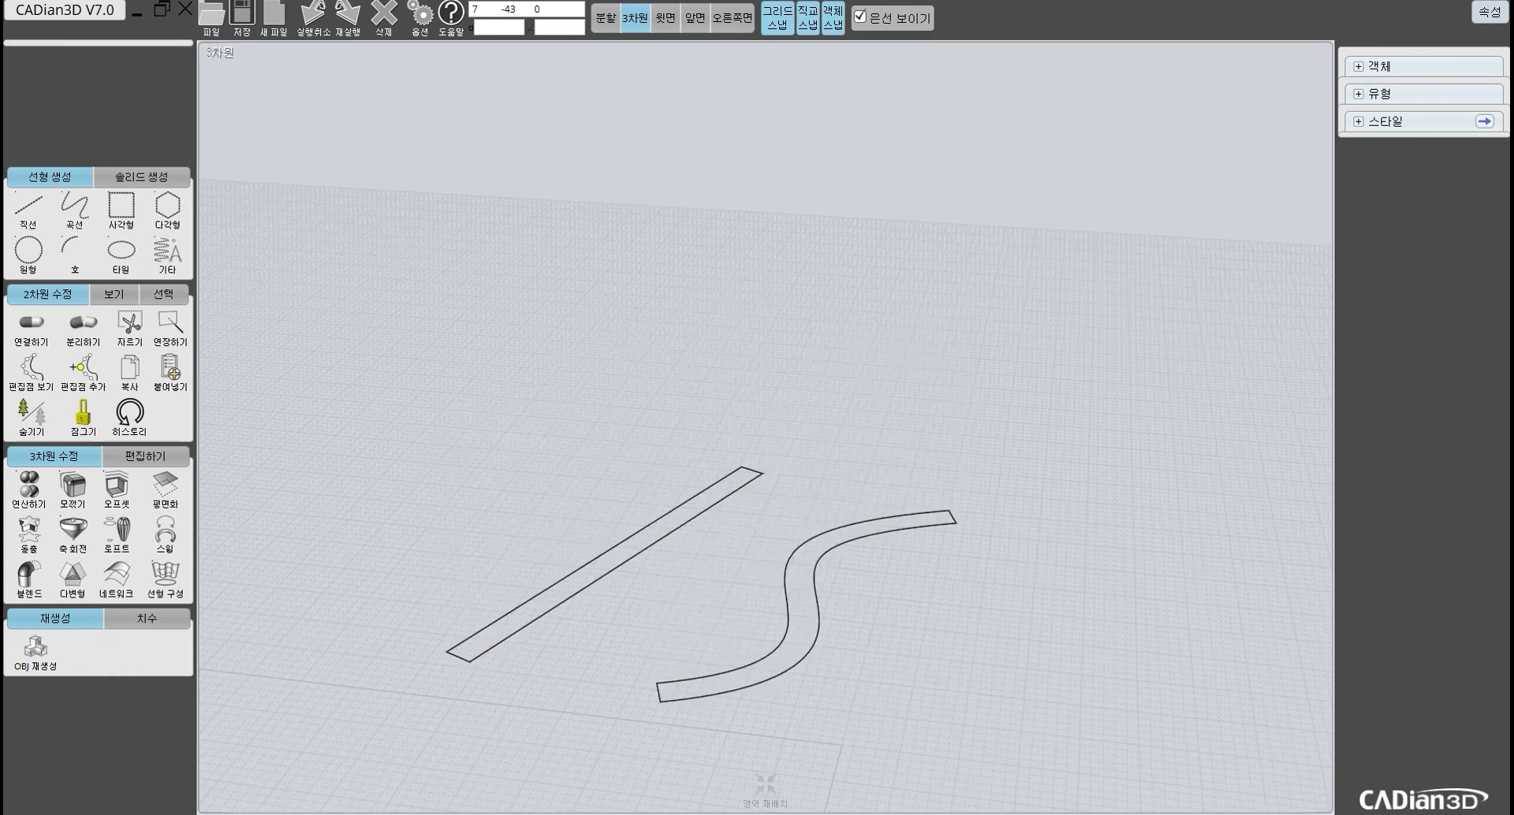
pyautogui.click(800, 599)
pyautogui.click(599, 563)
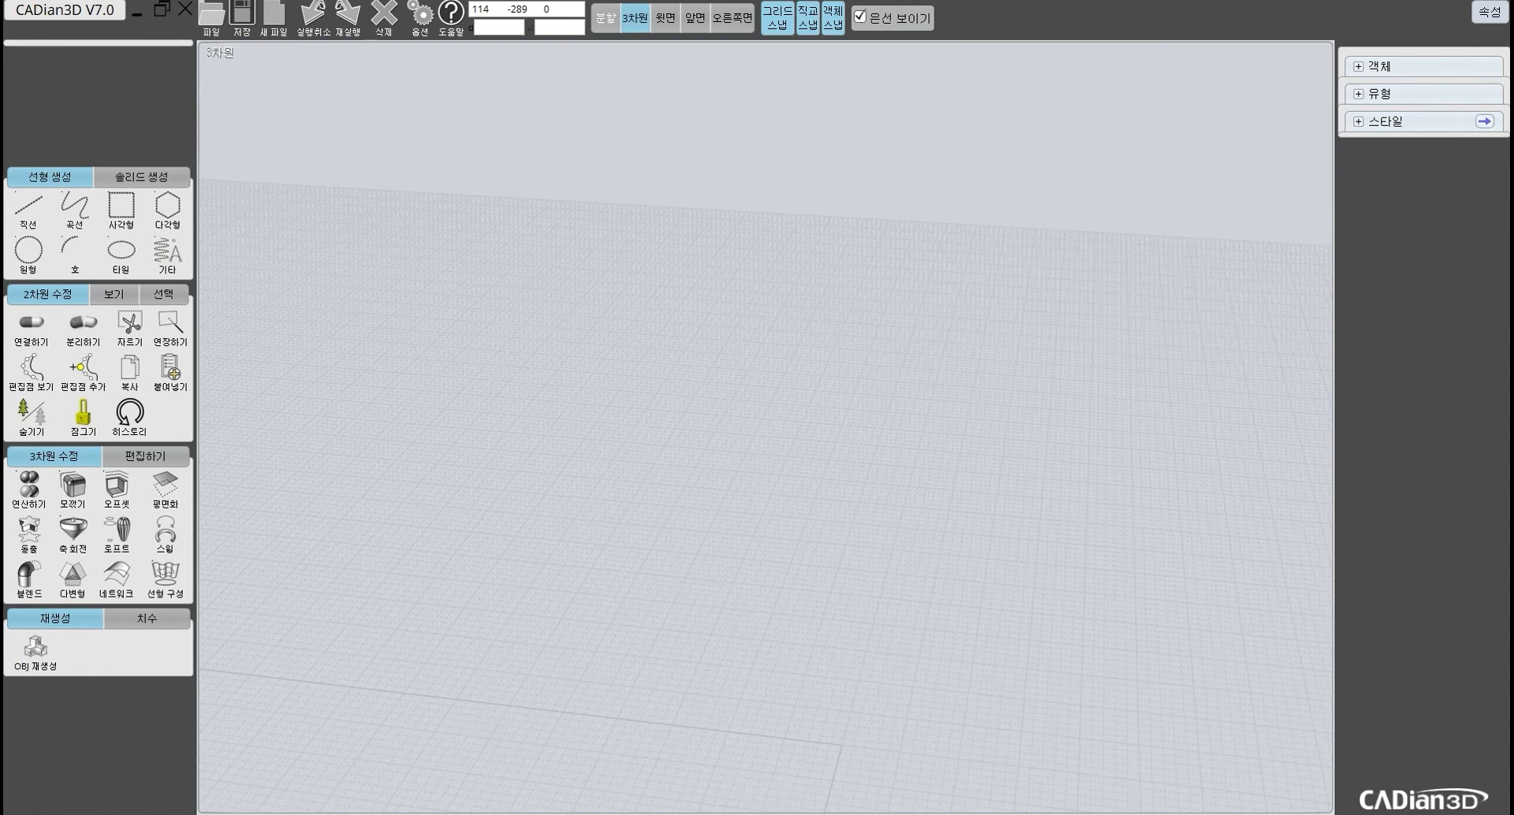
pyautogui.click(605, 17)
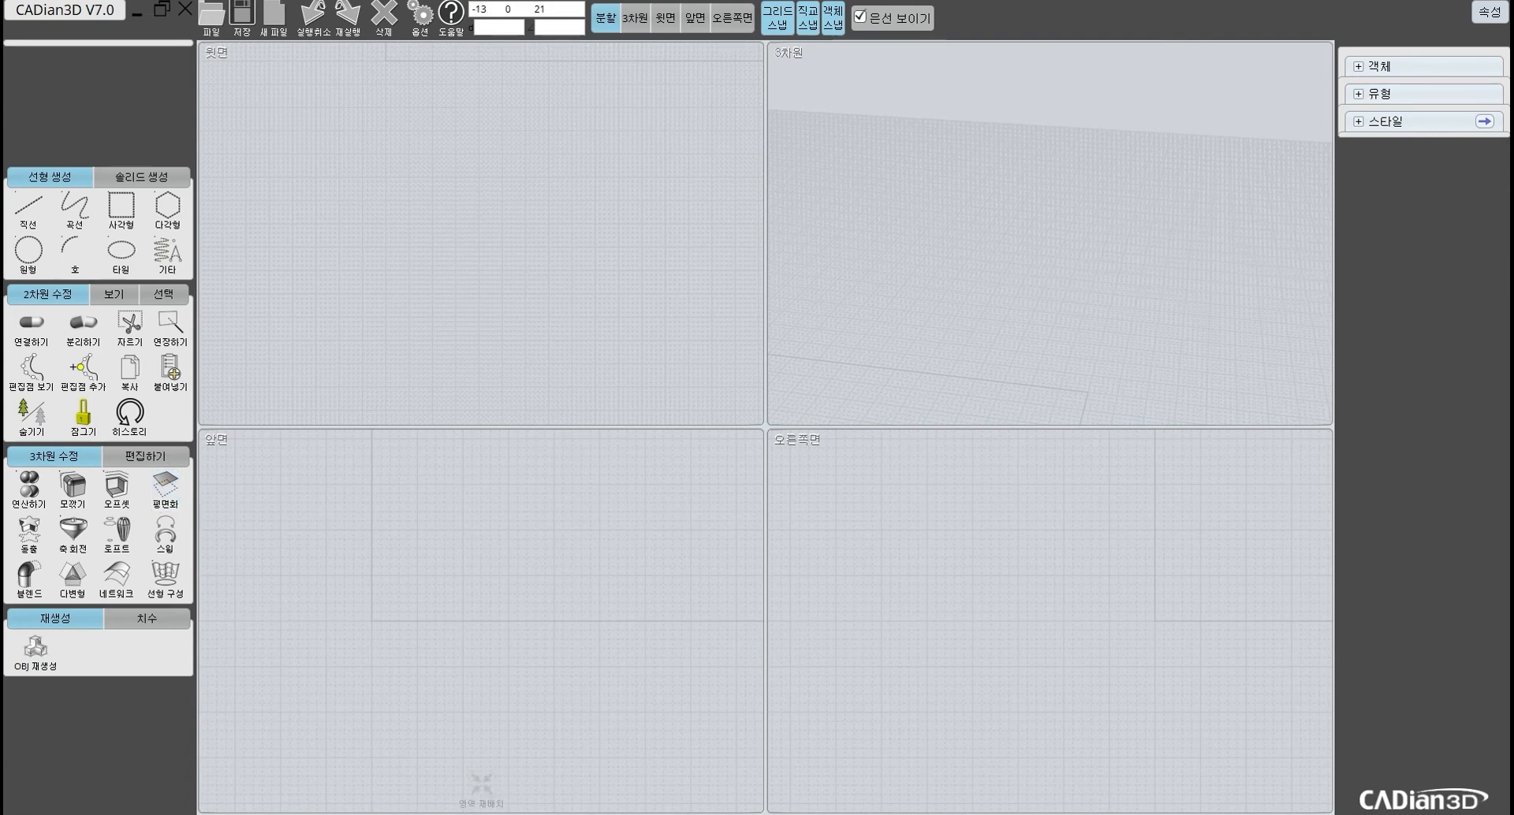
# Step: Refit the empty views, then switch to the browser, search Naver images for 몬스터볼 and open the Monster Ball Bluetooth Speaker picture
pyautogui.click(481, 394)
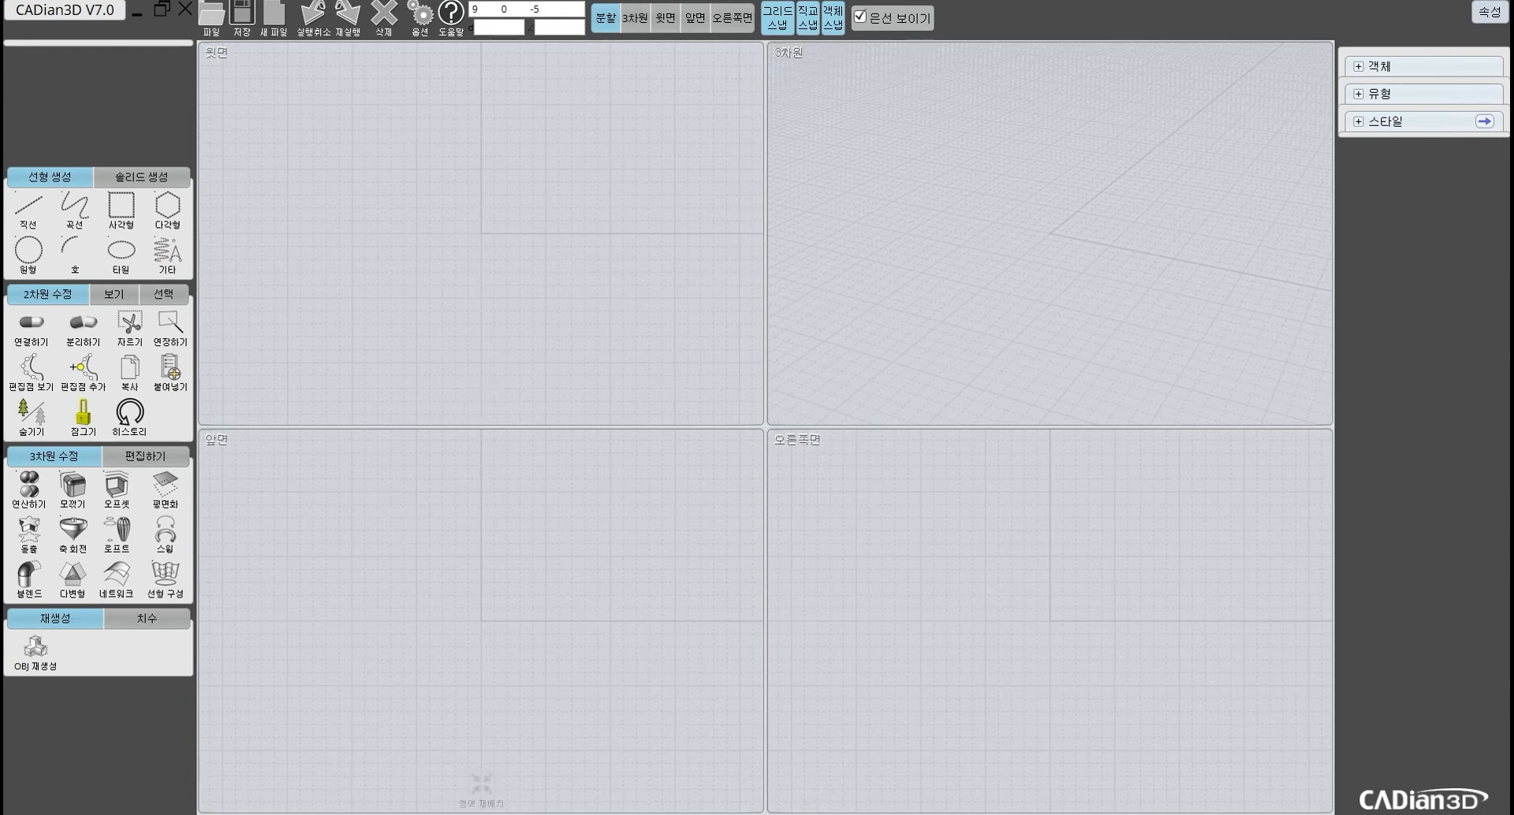
pyautogui.moveTo(411, 814)
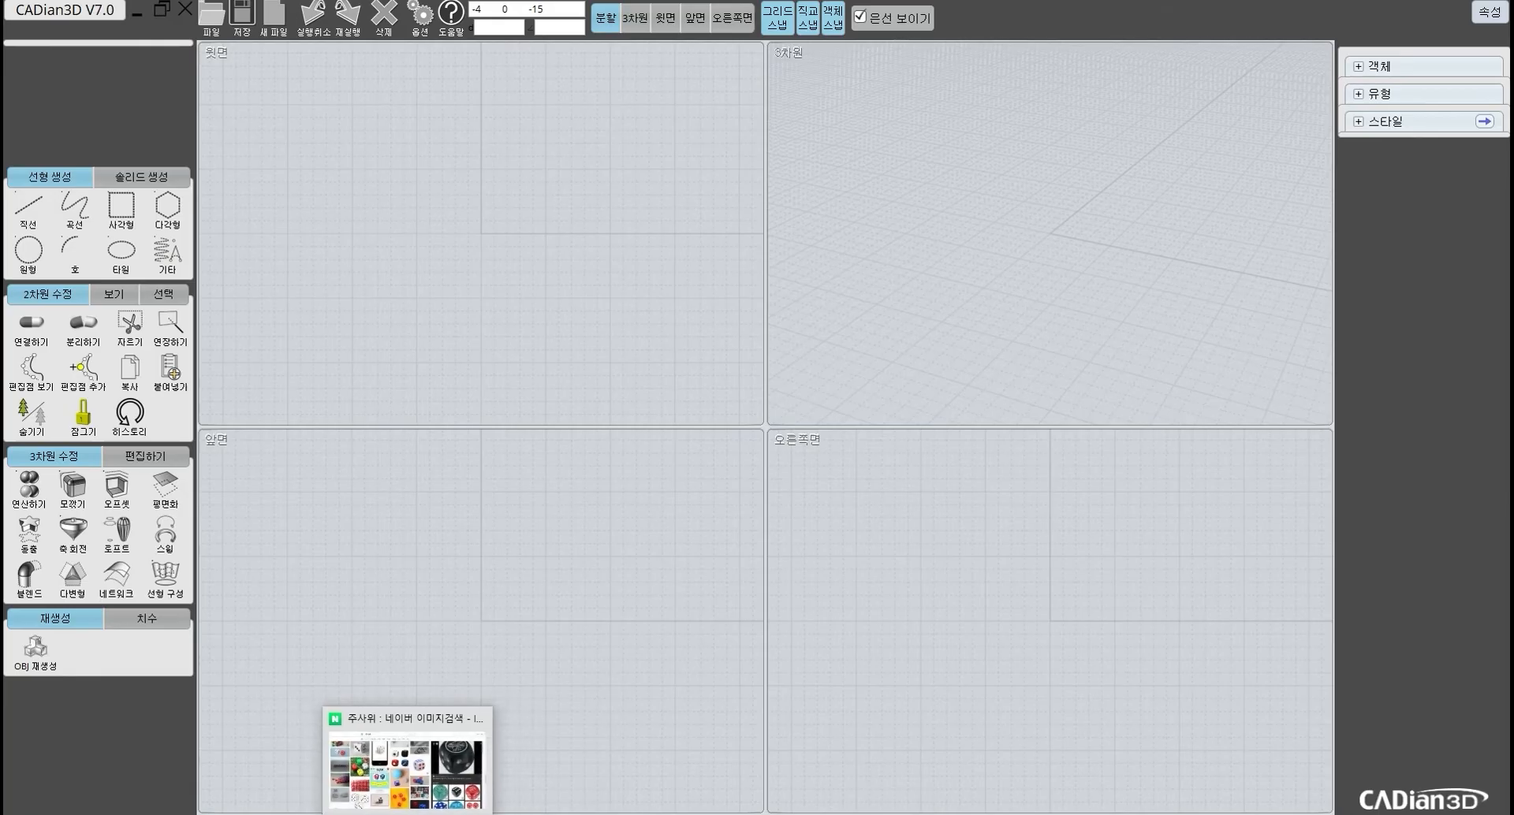
pyautogui.click(407, 760)
pyautogui.click(417, 102)
pyautogui.click(417, 102)
pyautogui.moveTo(418, 102); pyautogui.dragTo(350, 102)
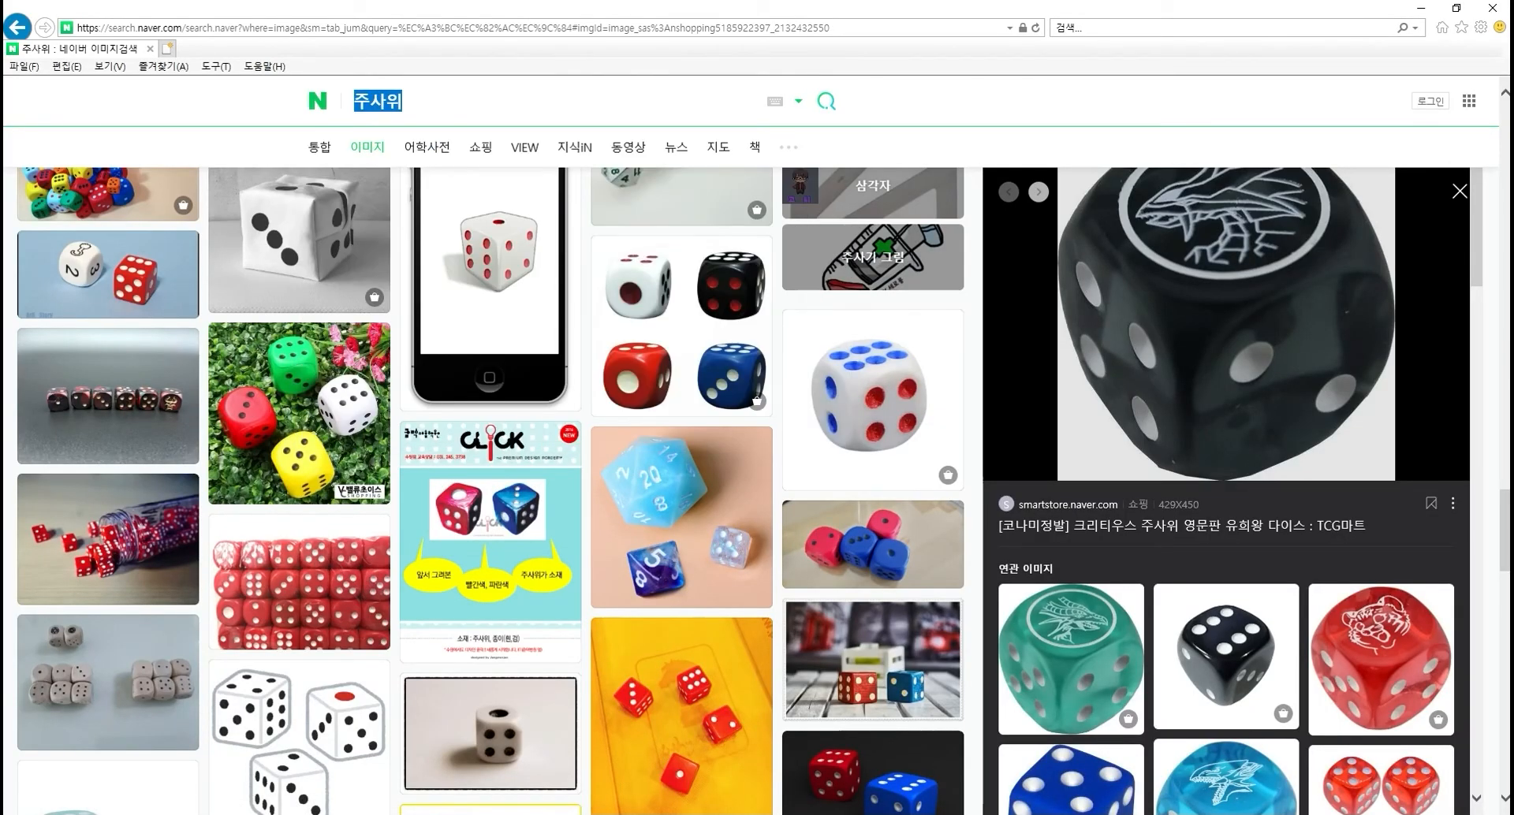
pyautogui.write('몬스터보')
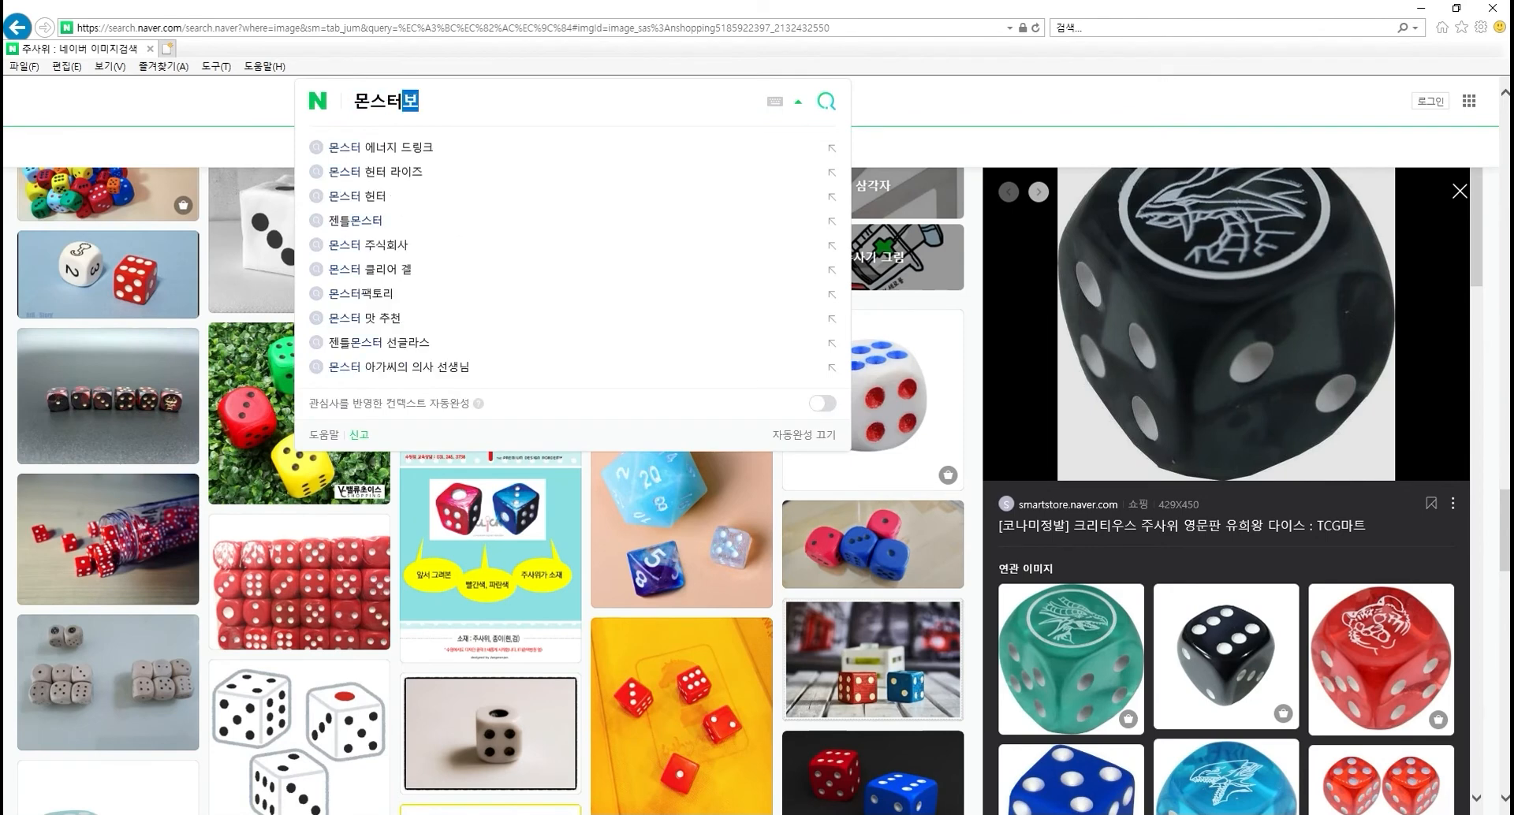
pyautogui.write('ㄹ')
pyautogui.press('Return')
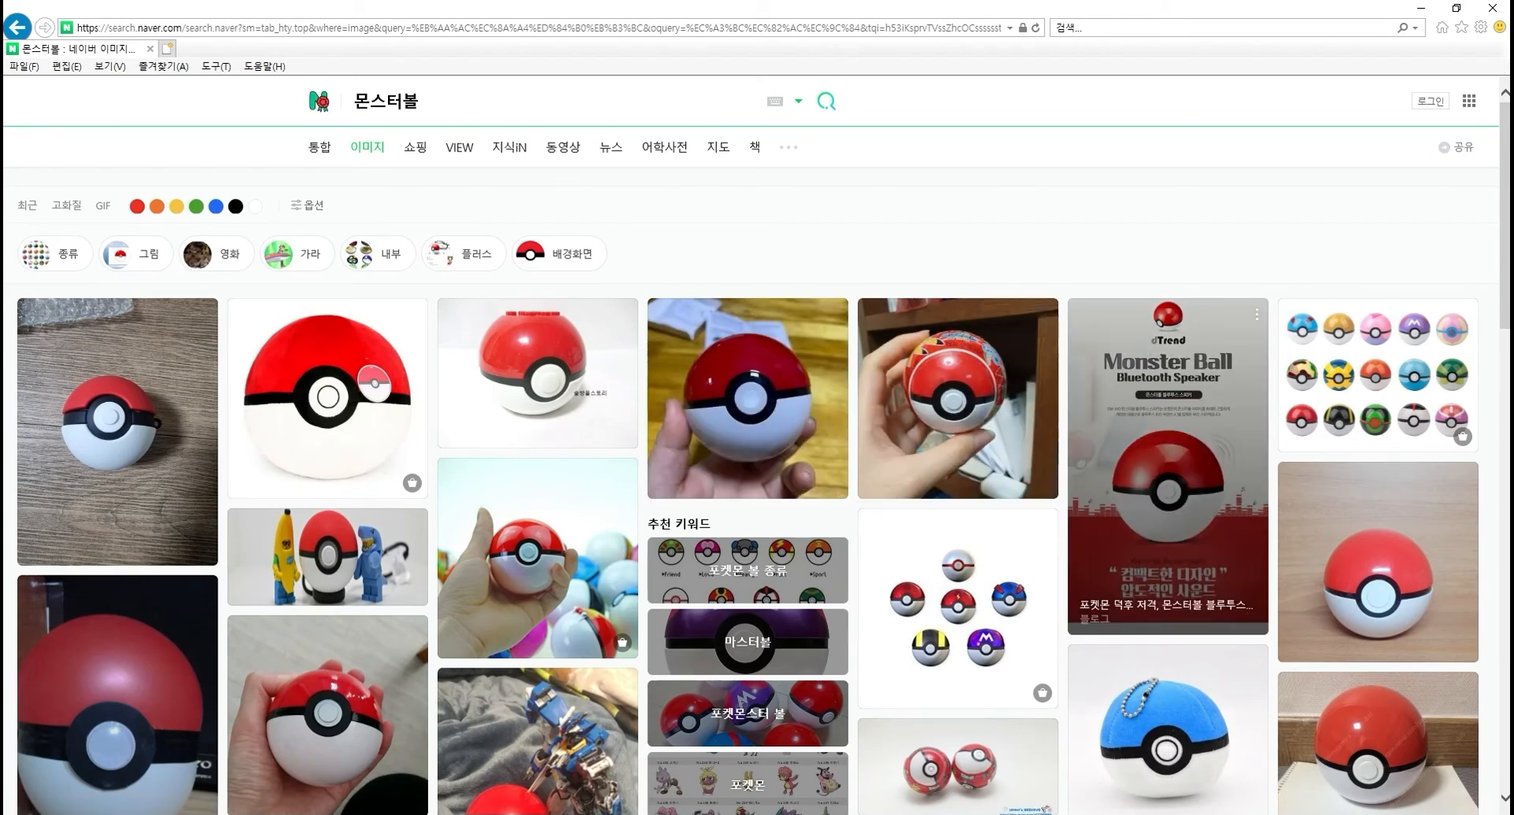
pyautogui.click(1087, 429)
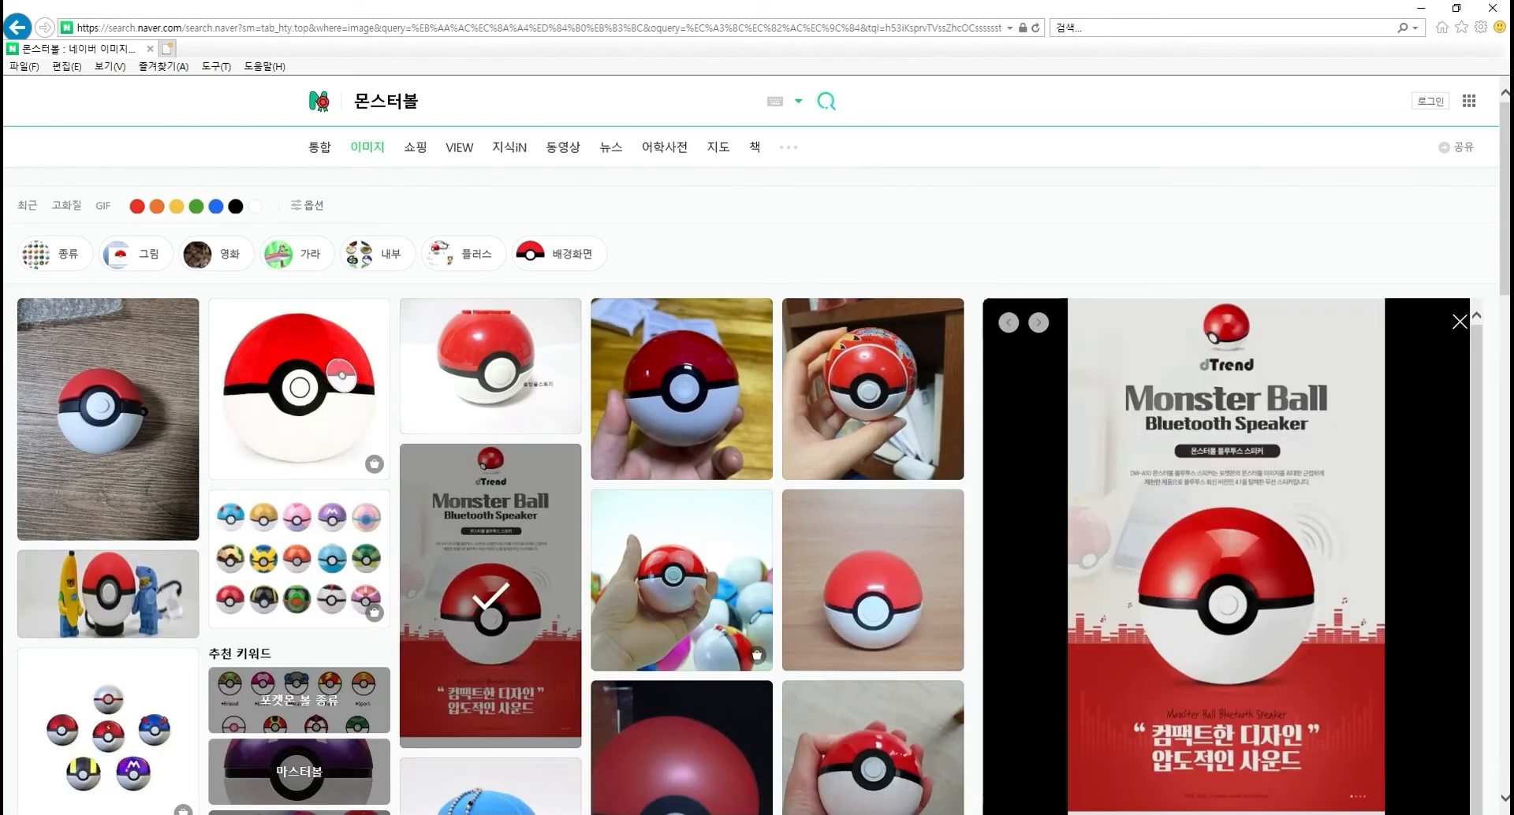
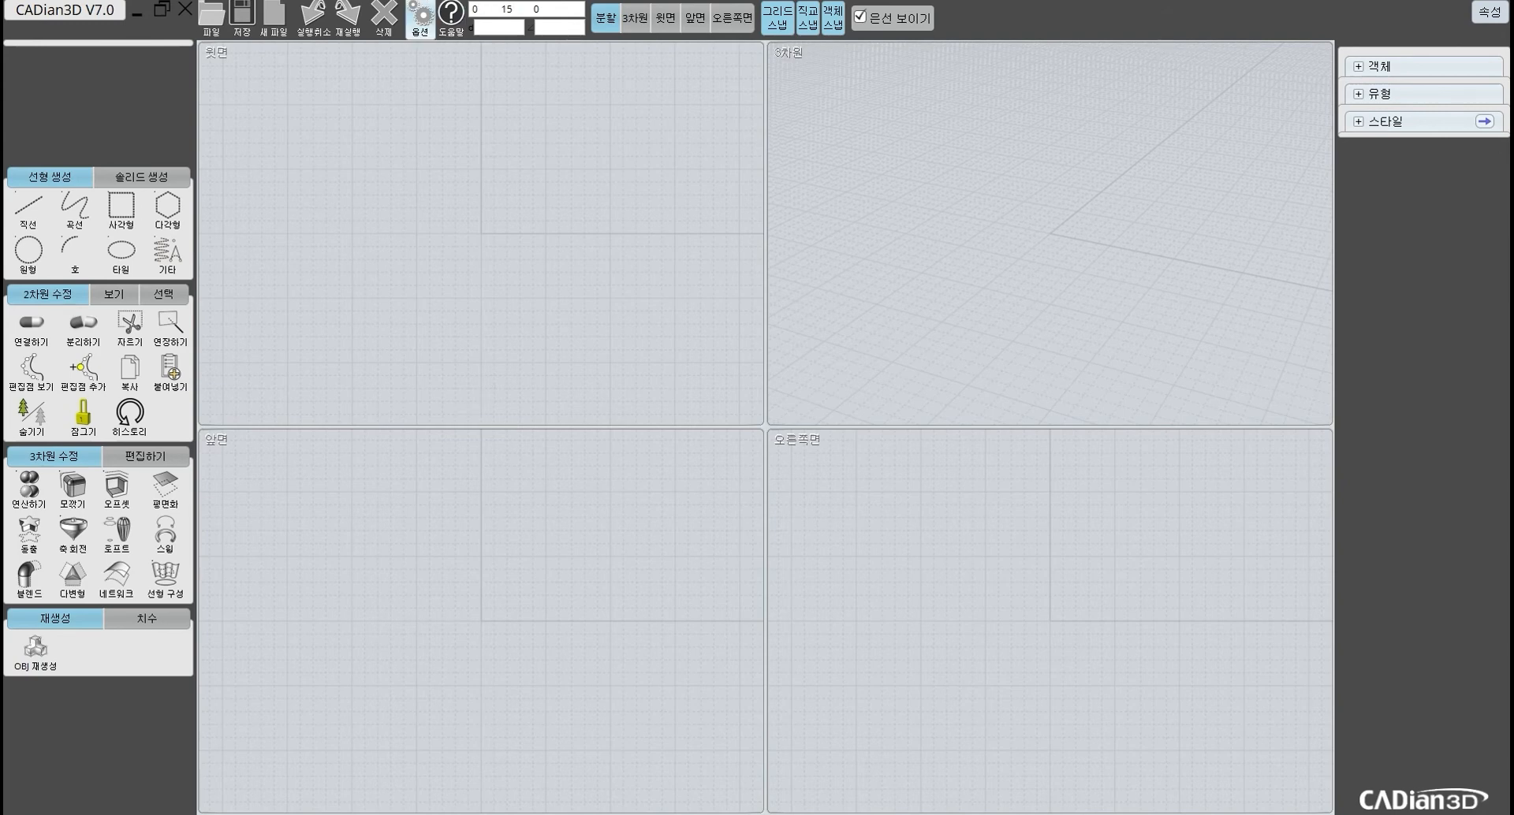
# Step: Set the drawing unit to millimetres (밀리미터) in the CADian3D options
pyautogui.click(420, 17)
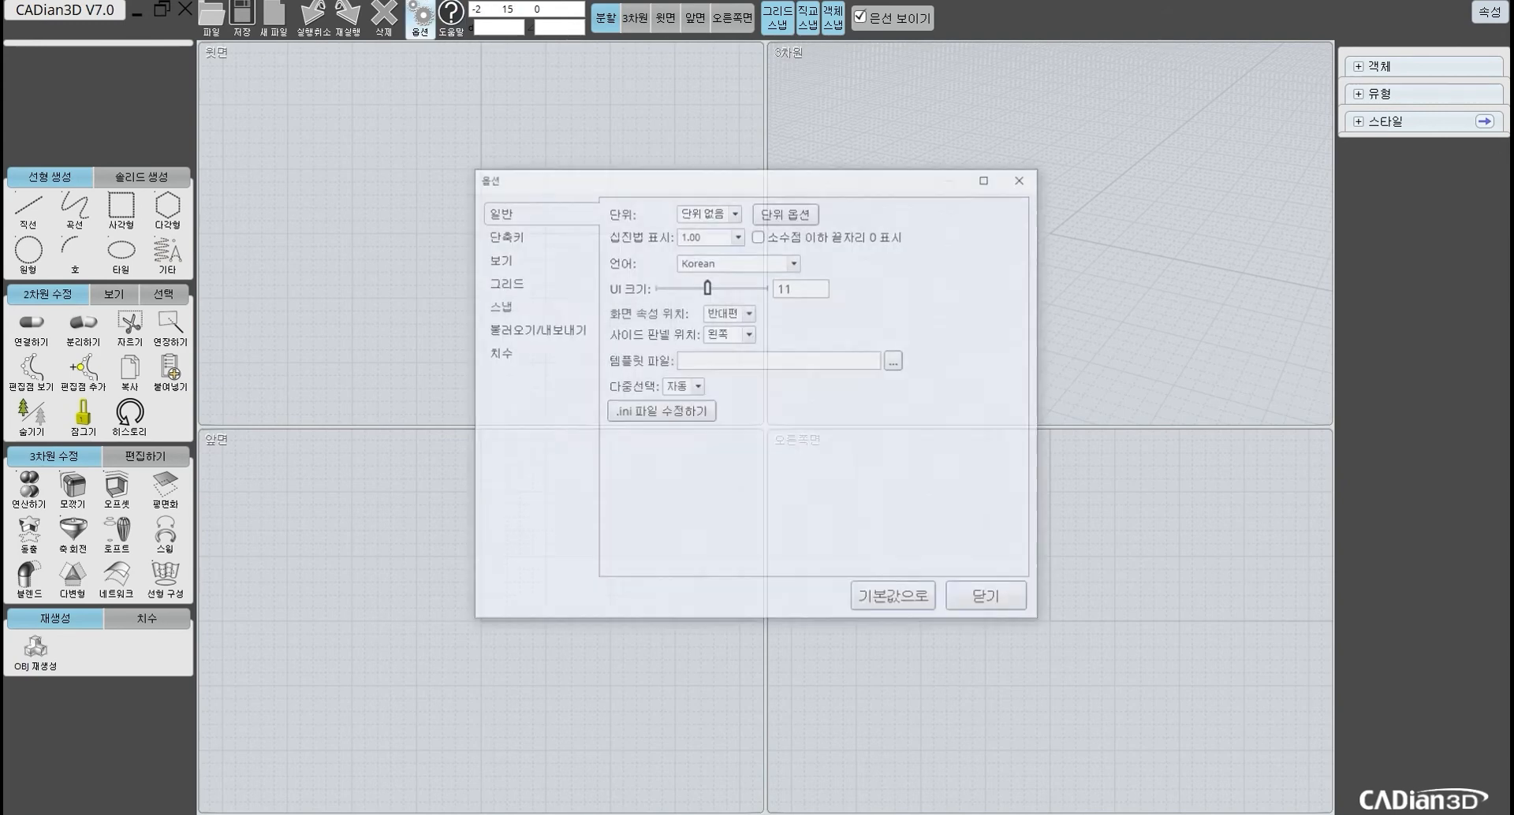
pyautogui.click(735, 212)
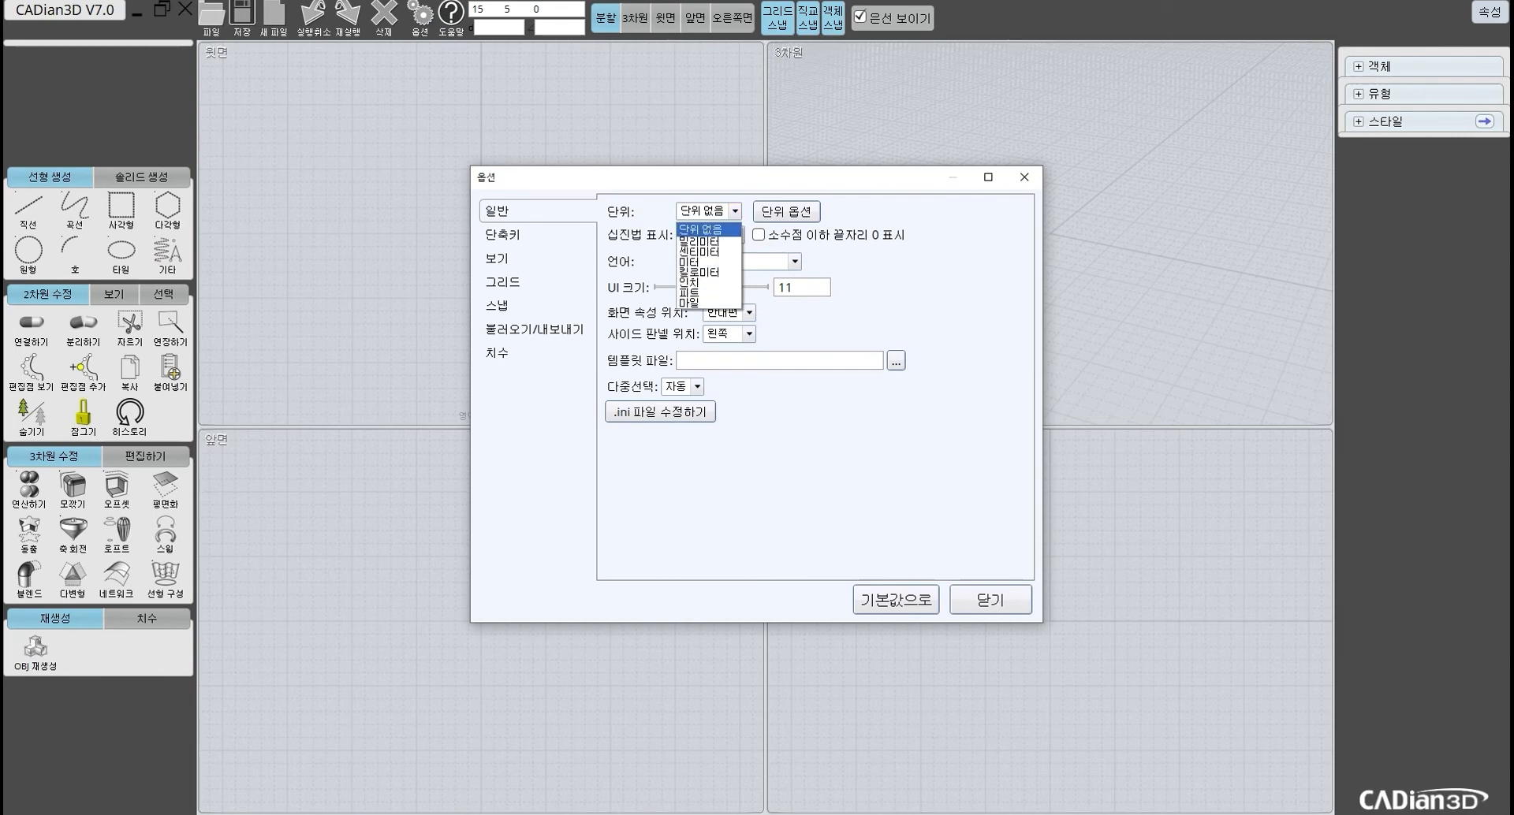
pyautogui.click(699, 241)
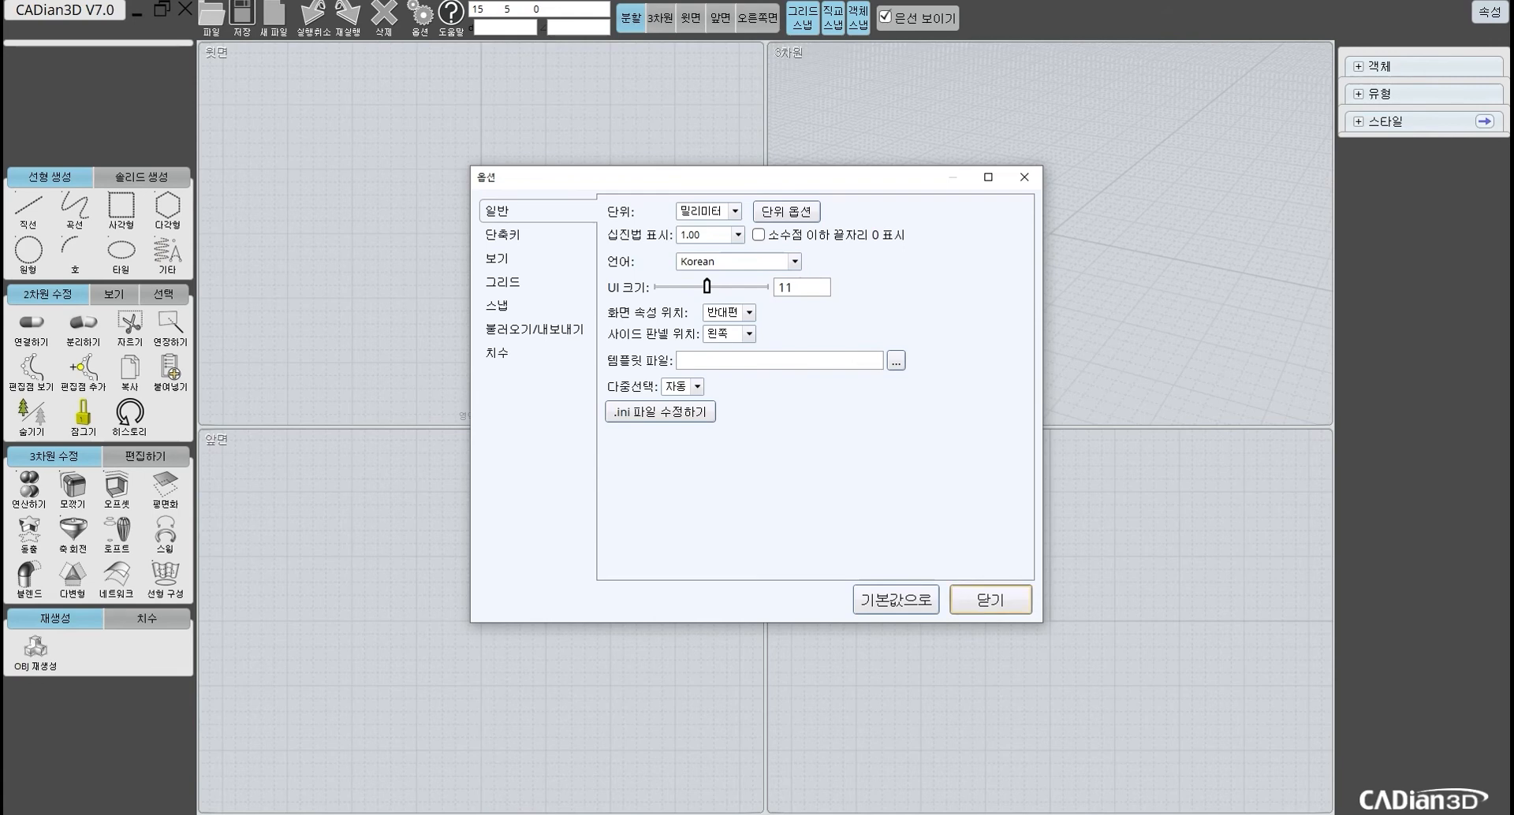
pyautogui.click(990, 599)
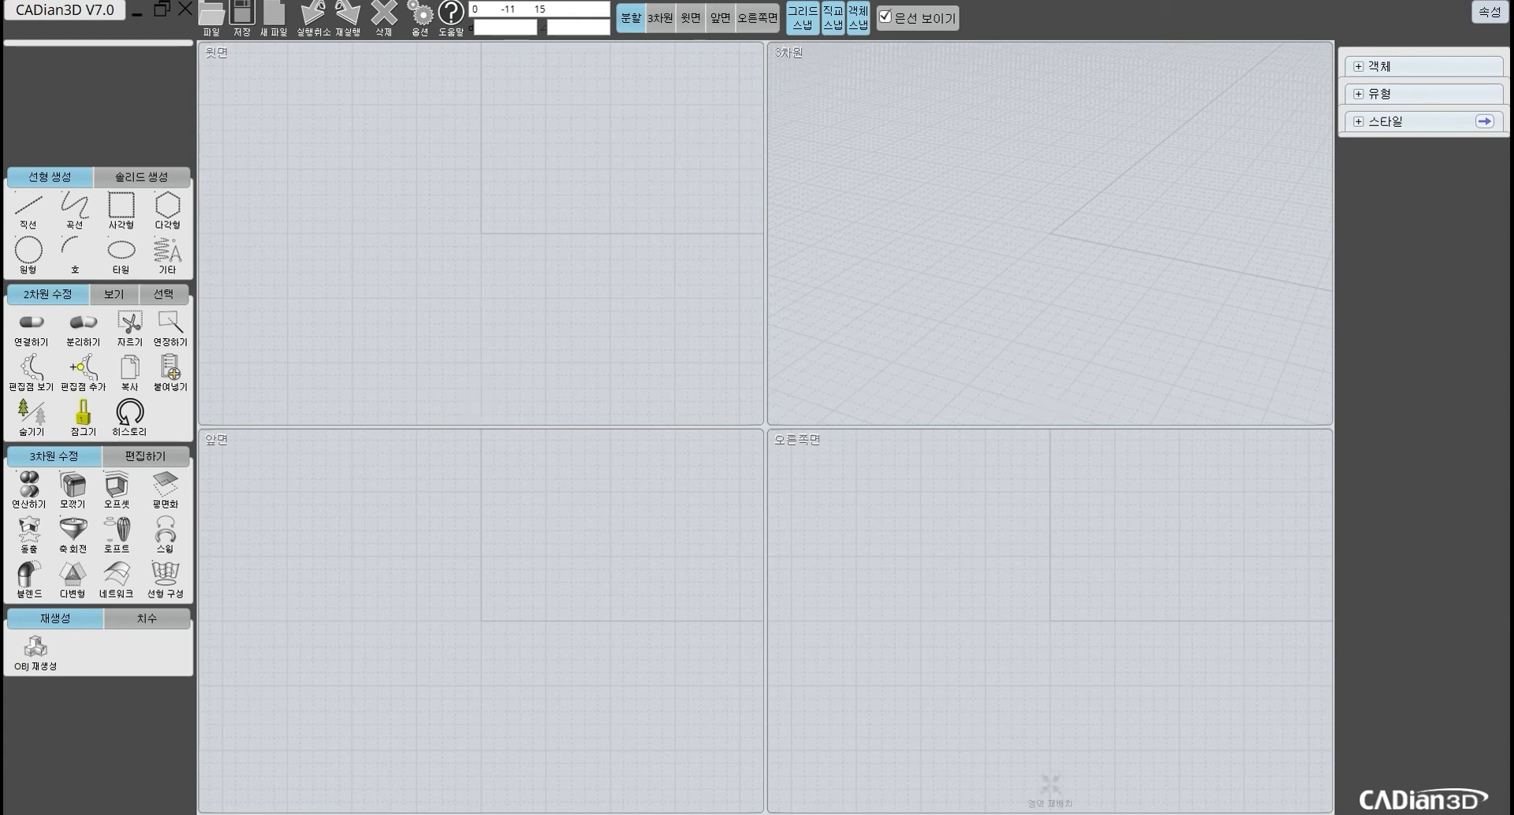
# Step: Look through the single top, front and 3D views and settle on the top view (윗면) for drawing
pyautogui.click(690, 18)
pyautogui.click(720, 18)
pyautogui.click(756, 17)
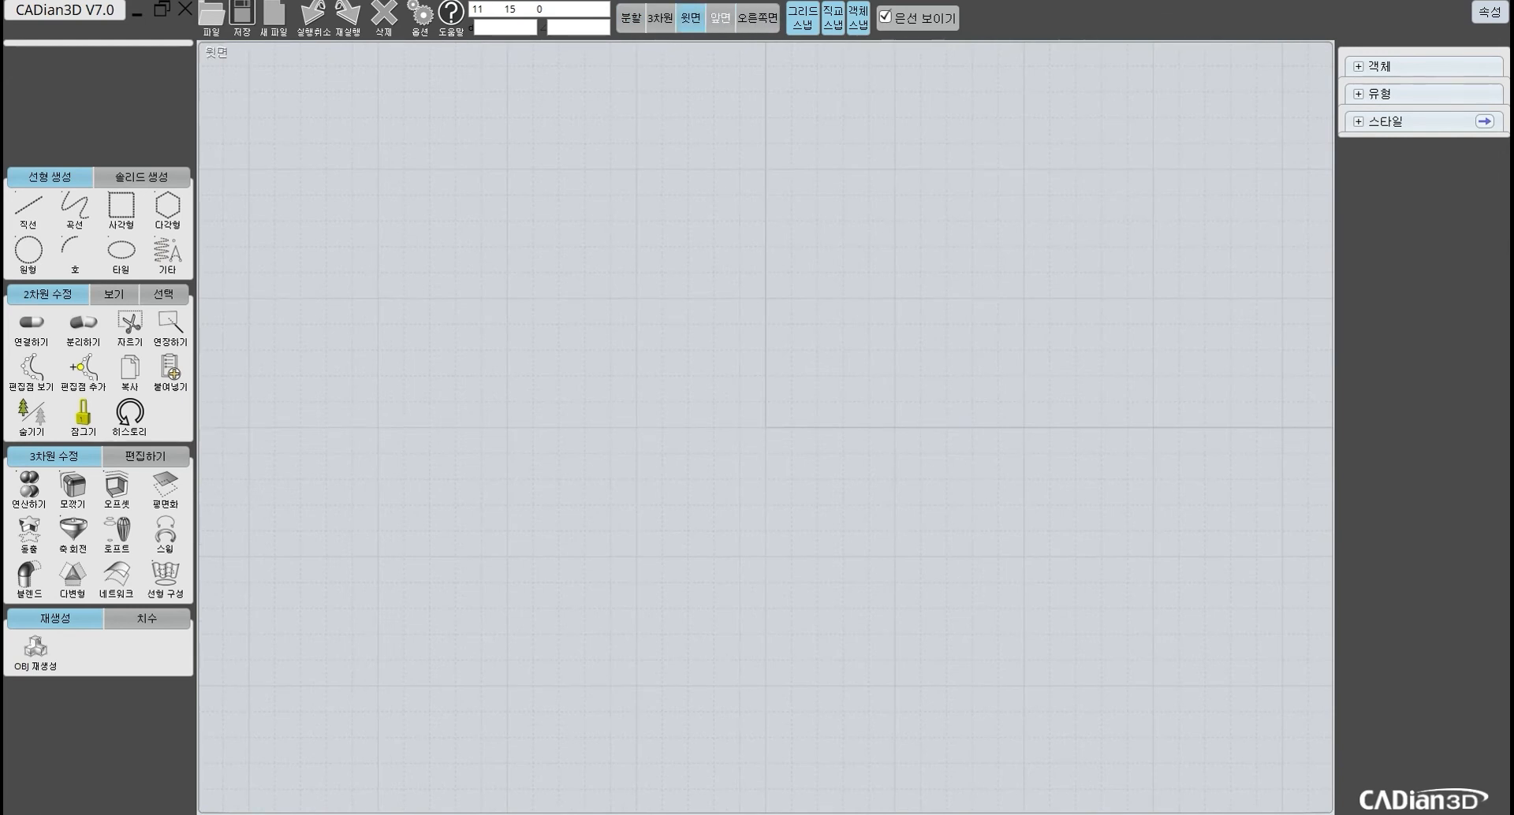
pyautogui.click(691, 17)
pyautogui.click(720, 18)
pyautogui.click(691, 17)
pyautogui.click(659, 17)
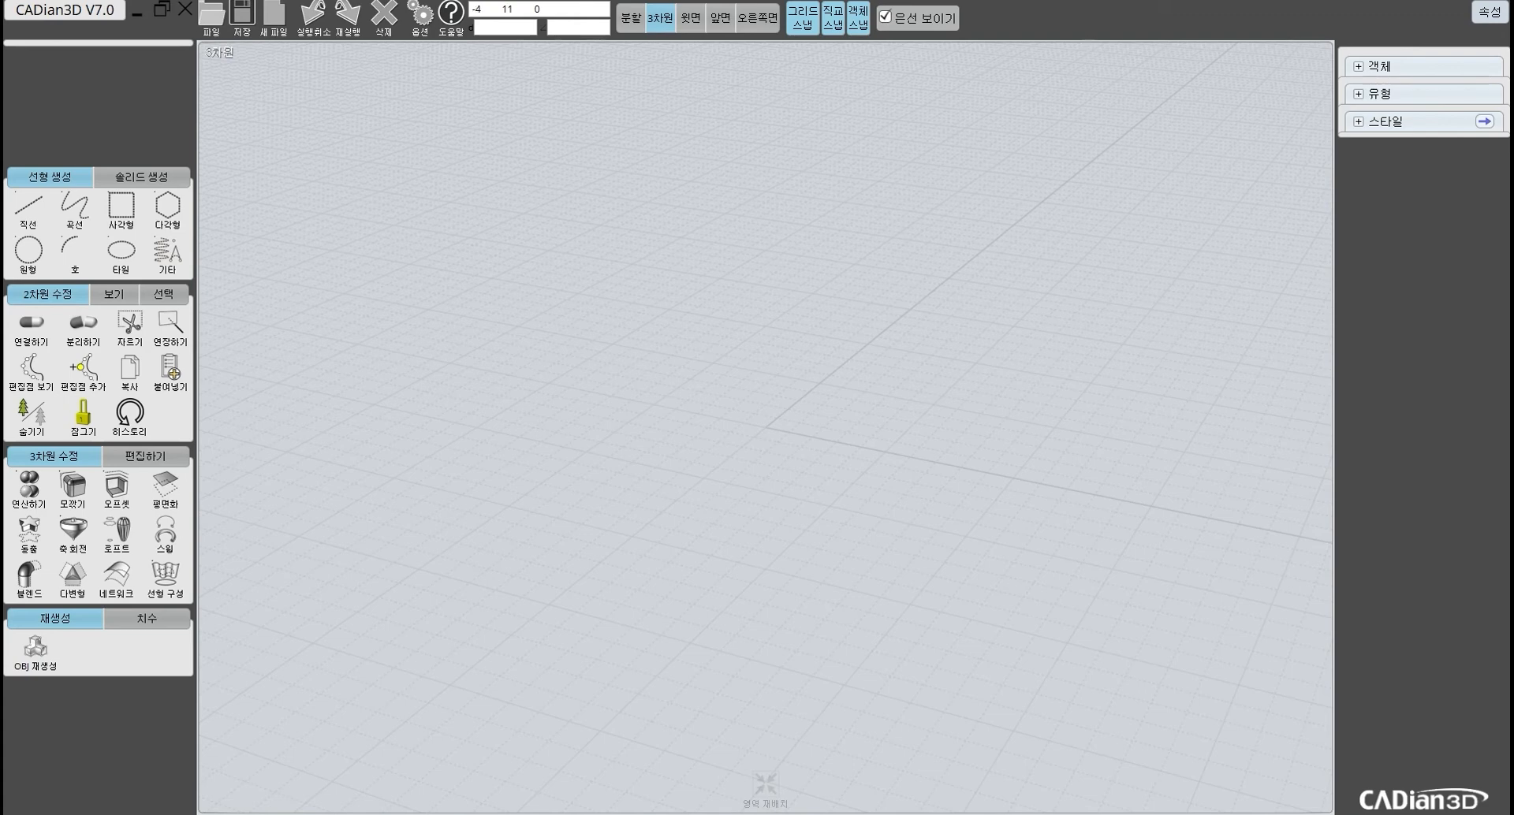
pyautogui.click(691, 17)
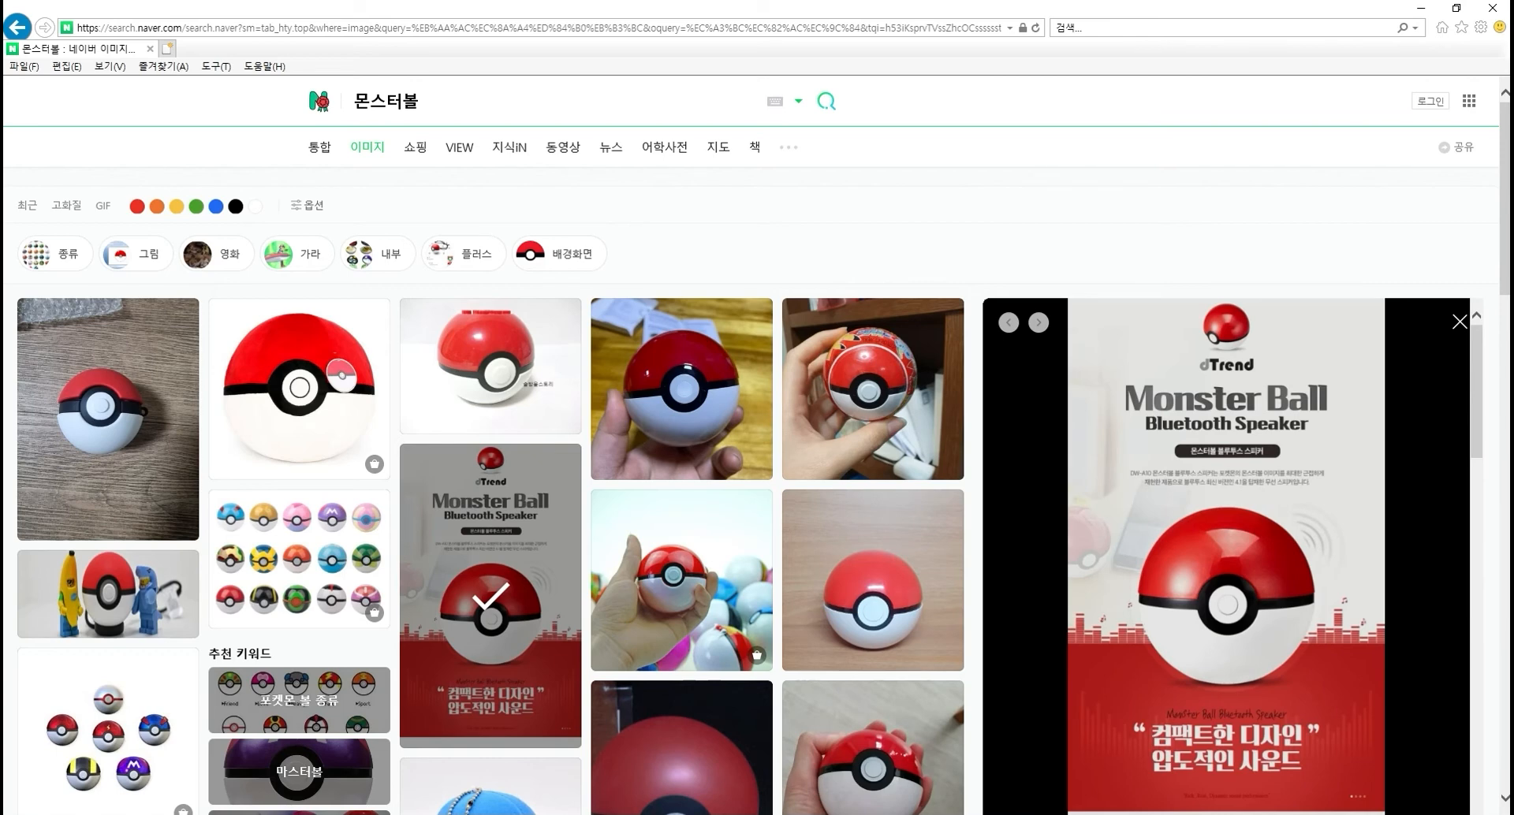
# Step: Open the blog post behind the Monster Ball speaker picture in the browser and examine the large image of the ball
pyautogui.scroll(-3, 1226, 556)
pyautogui.scroll(-3, 1226, 555)
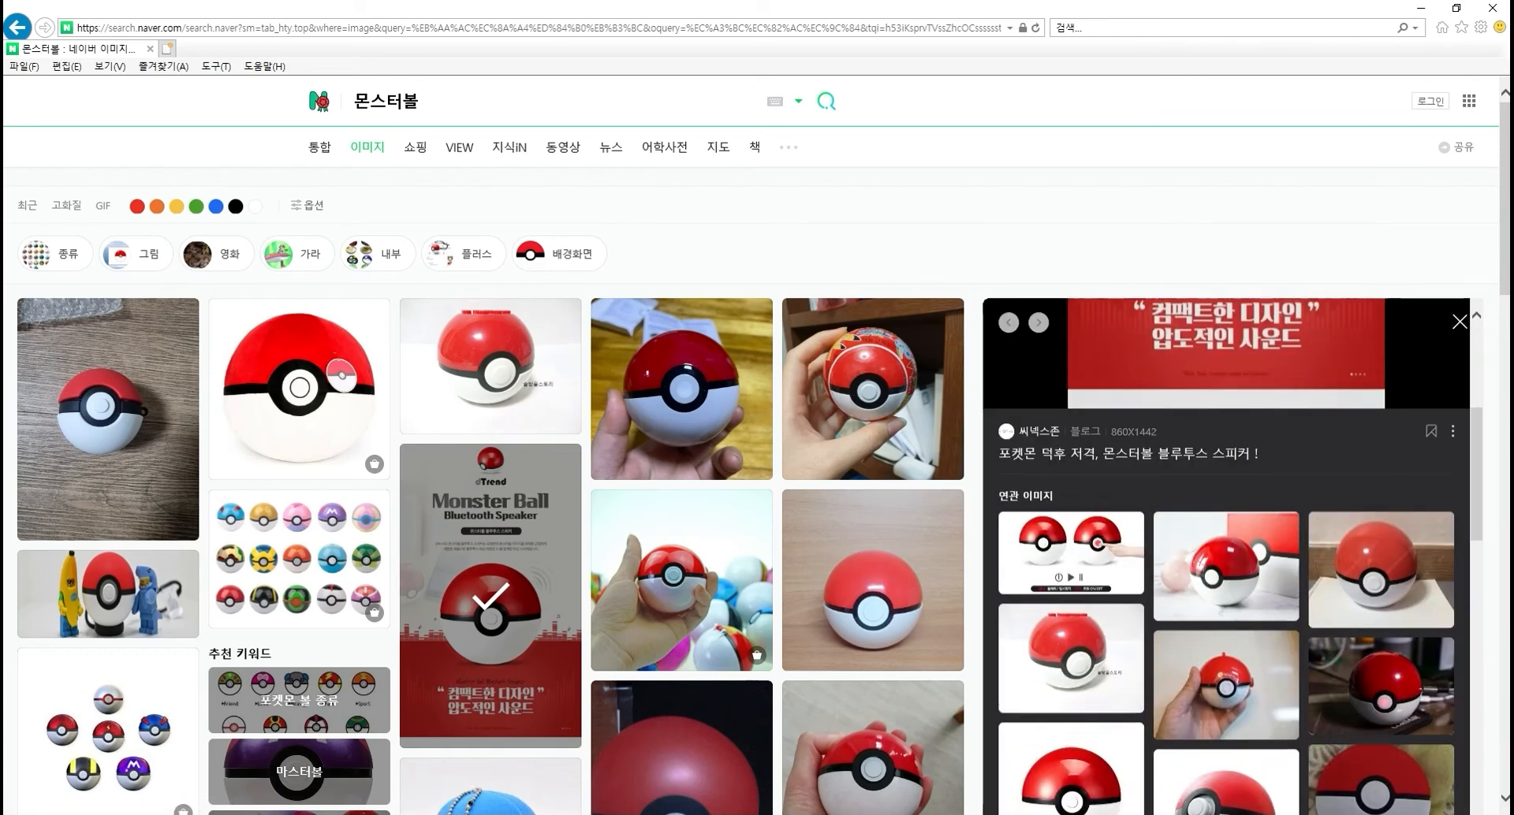
pyautogui.scroll(2, 1127, 463)
pyautogui.scroll(-2, 1127, 463)
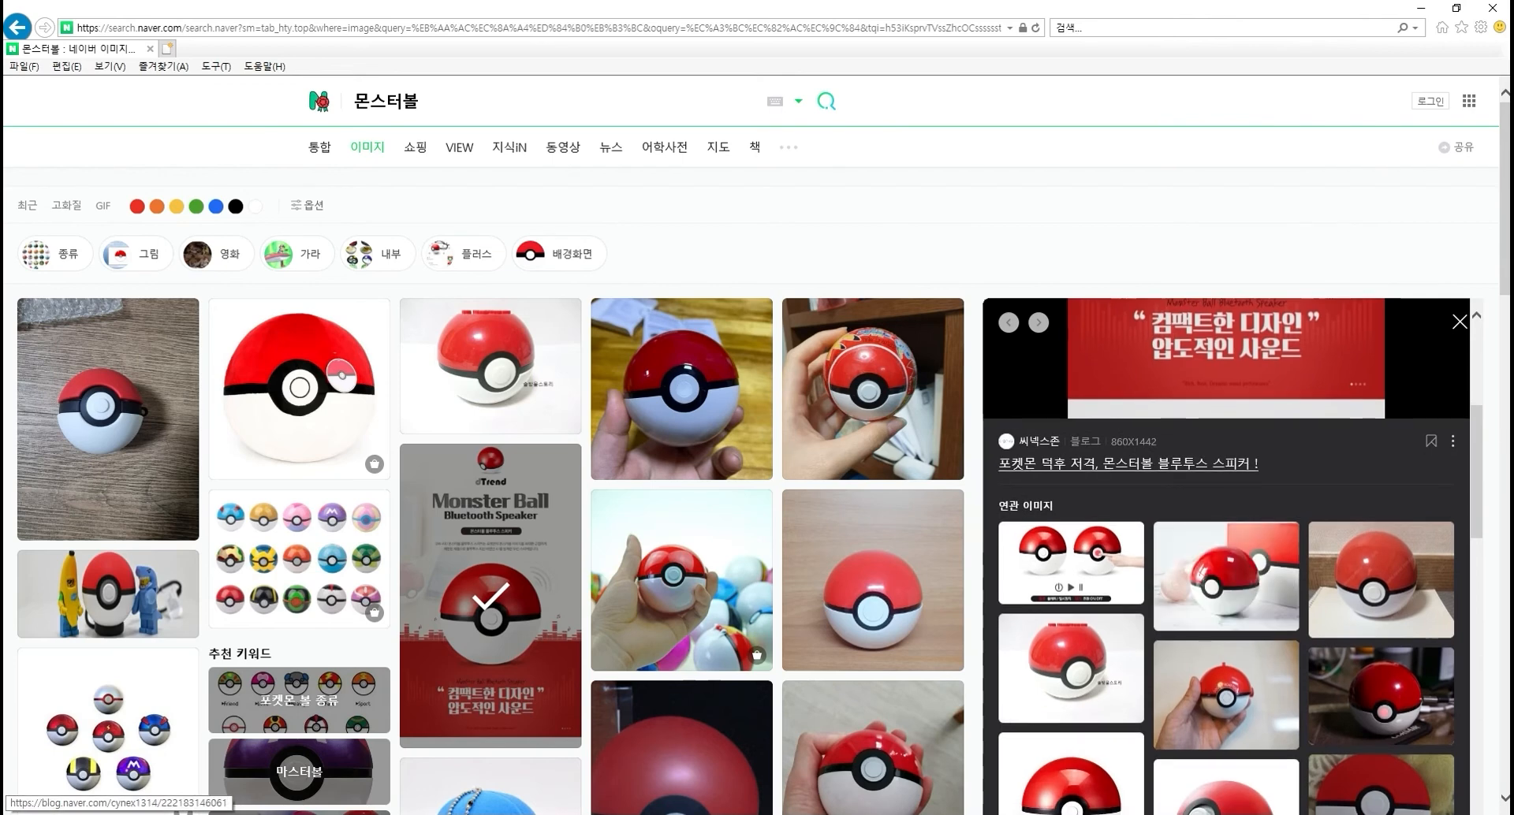
pyautogui.click(1127, 463)
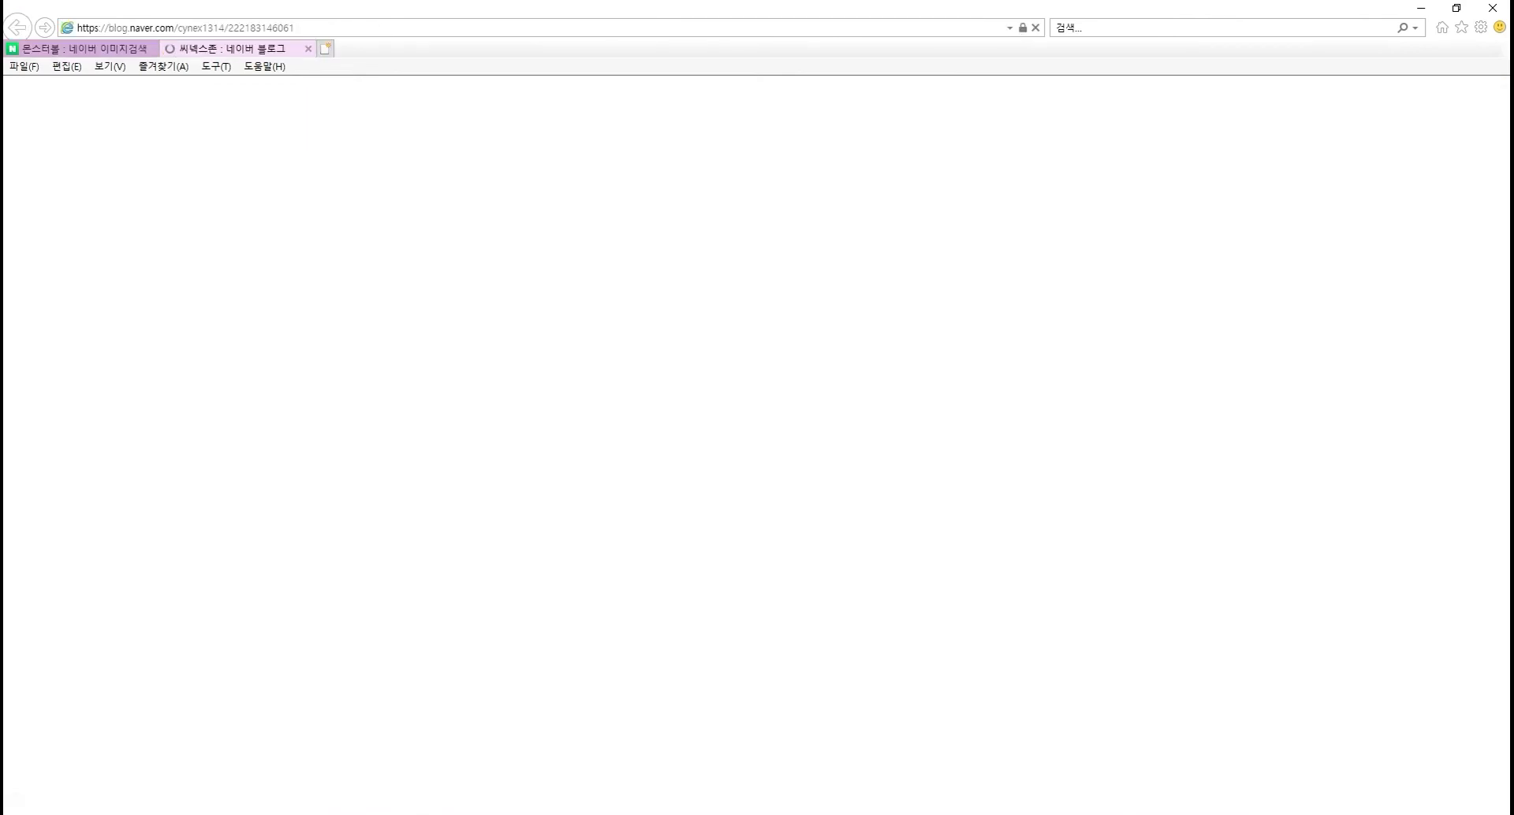
pyautogui.scroll(-10, 751, 447)
pyautogui.scroll(4, 750, 464)
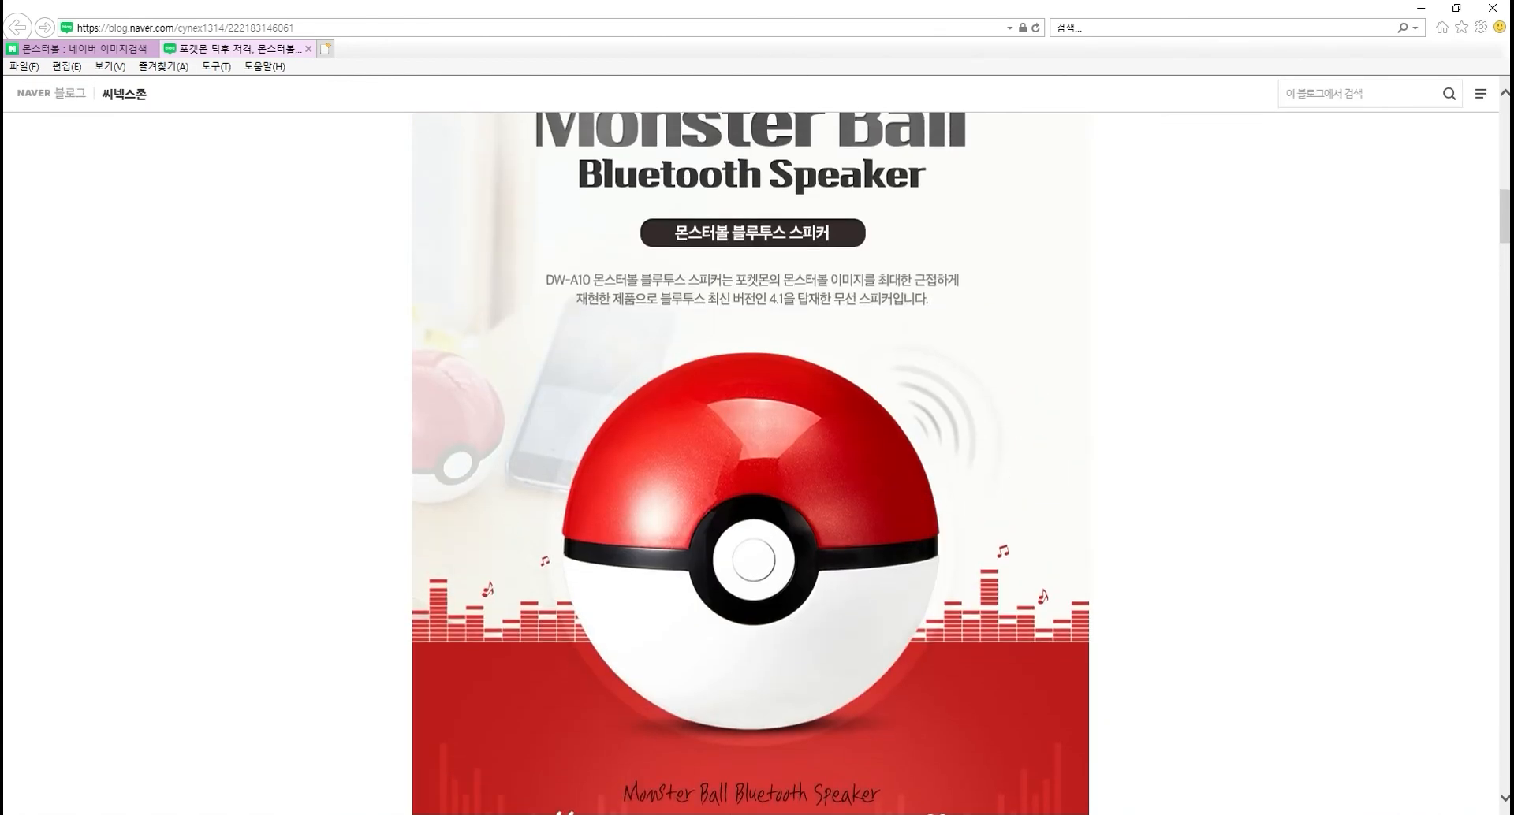
pyautogui.scroll(-1, 750, 464)
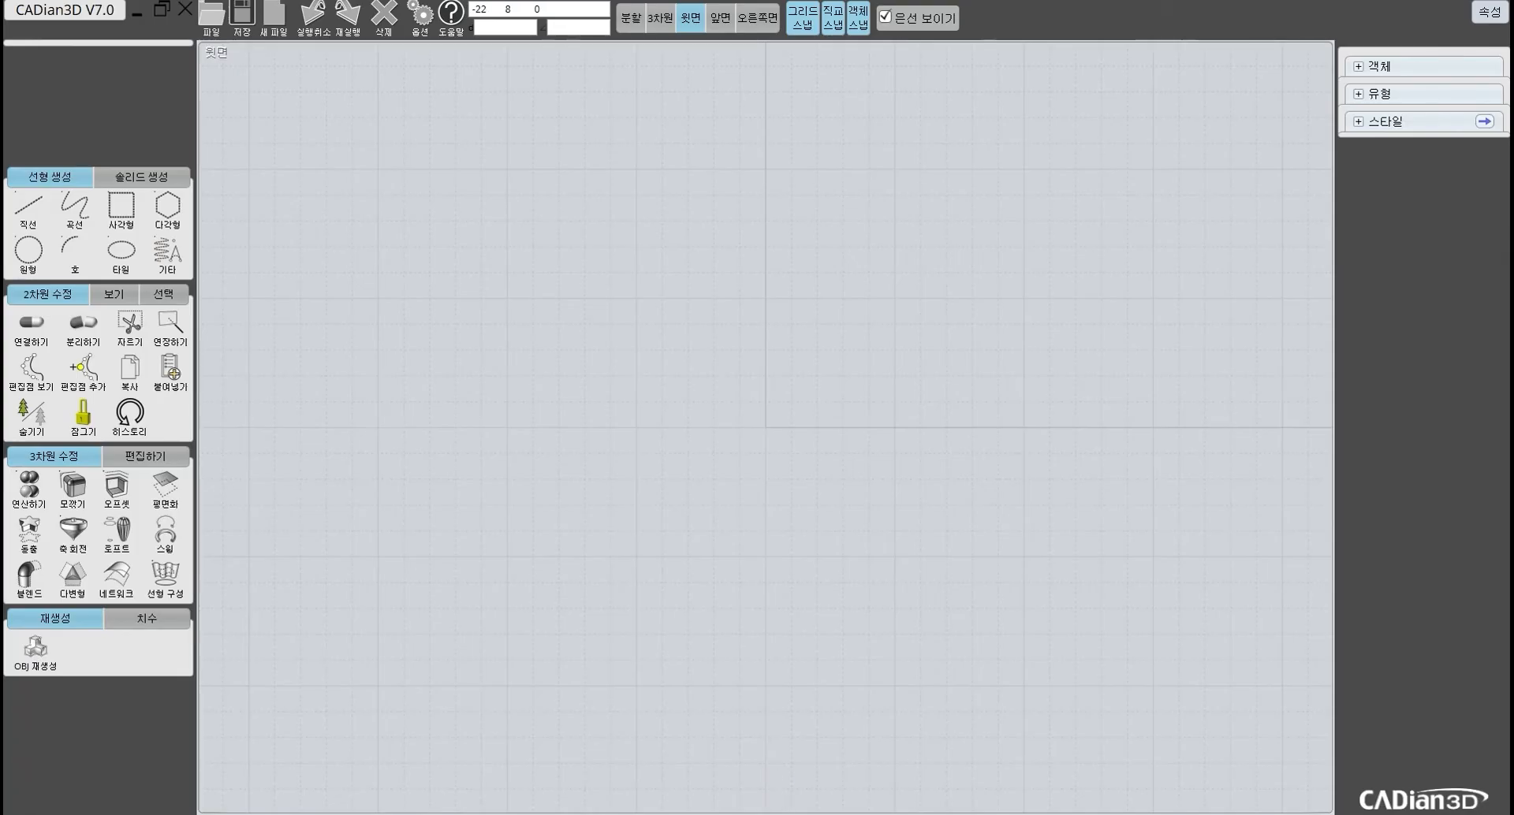
# Step: In CADian3D's top view, draw a centre-point circle with a 30 mm radius at the origin
pyautogui.click(28, 250)
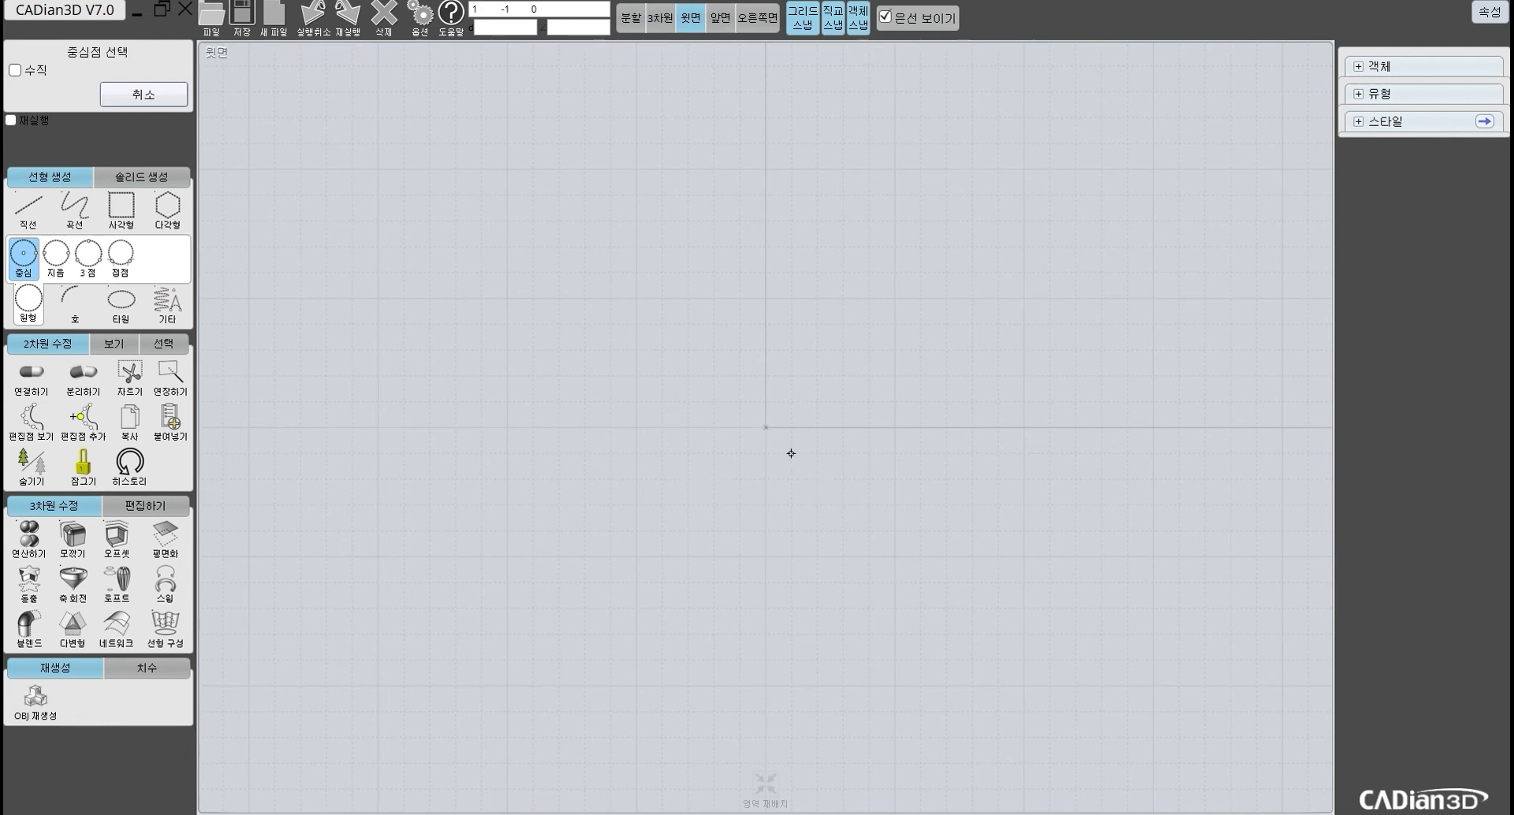
pyautogui.click(764, 428)
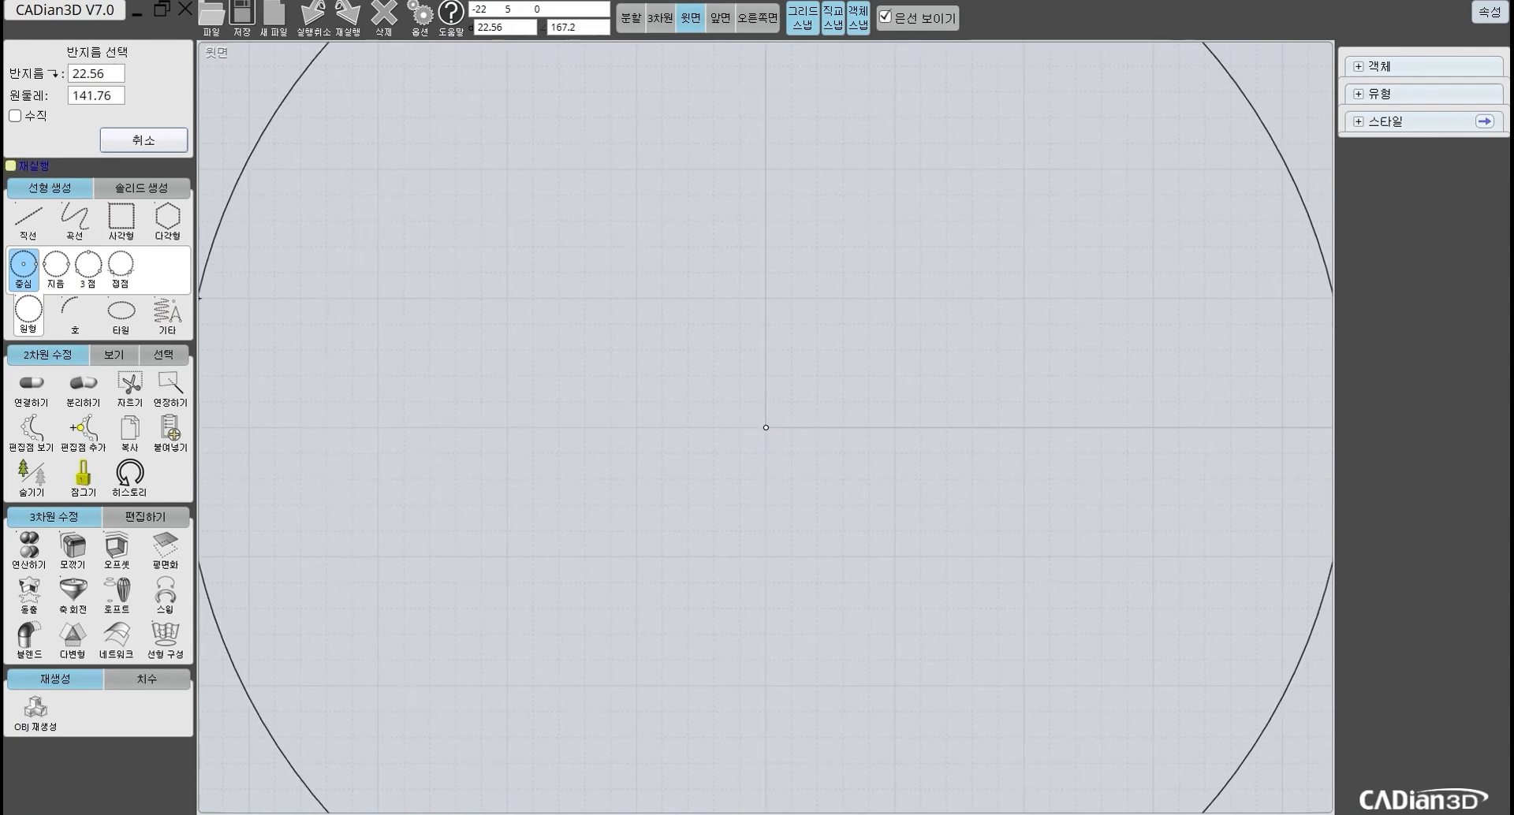
pyautogui.click(104, 74)
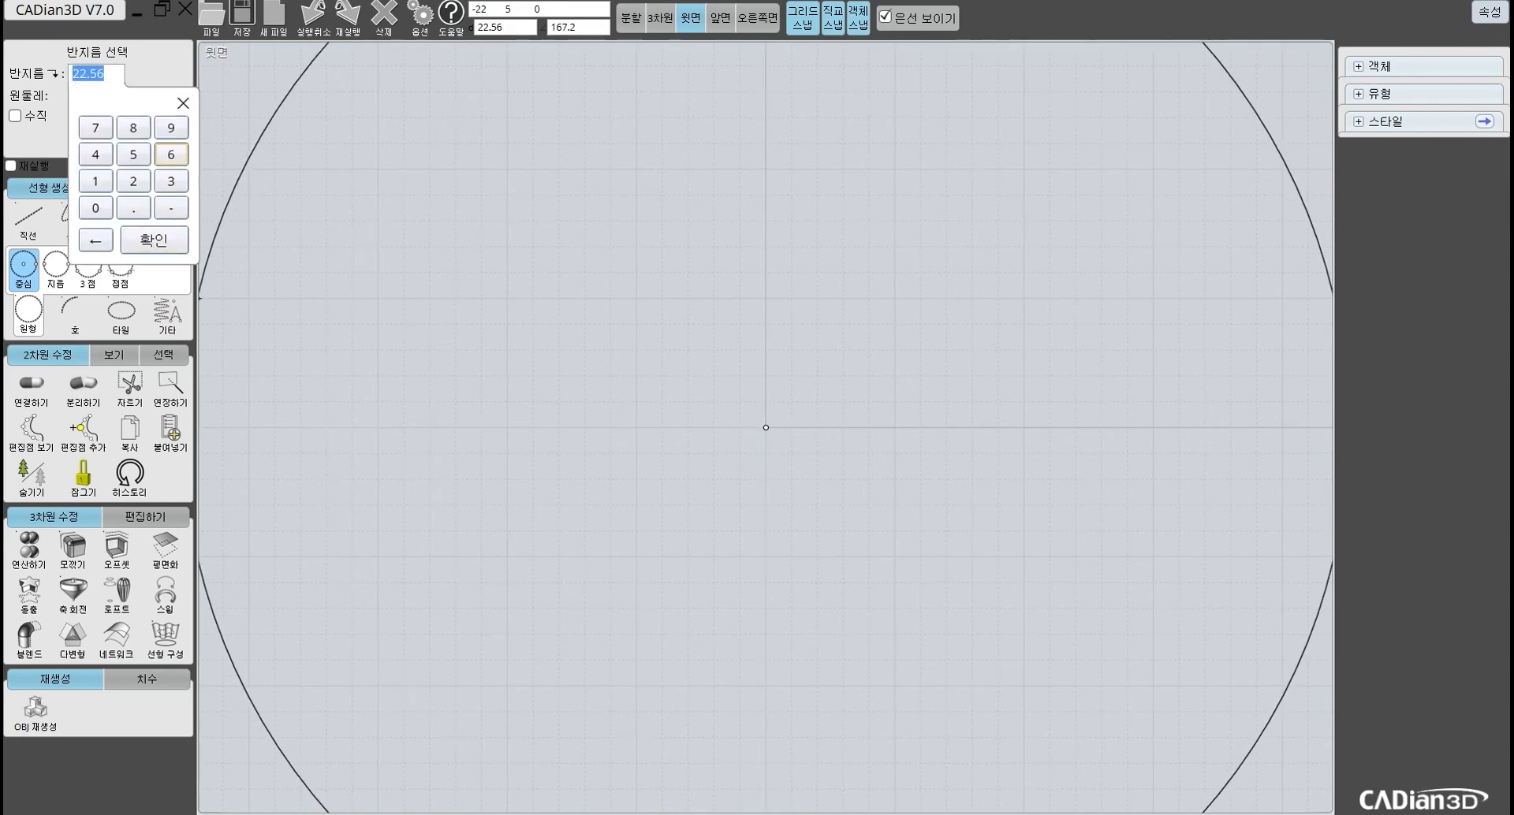
pyautogui.click(171, 181)
pyautogui.click(95, 207)
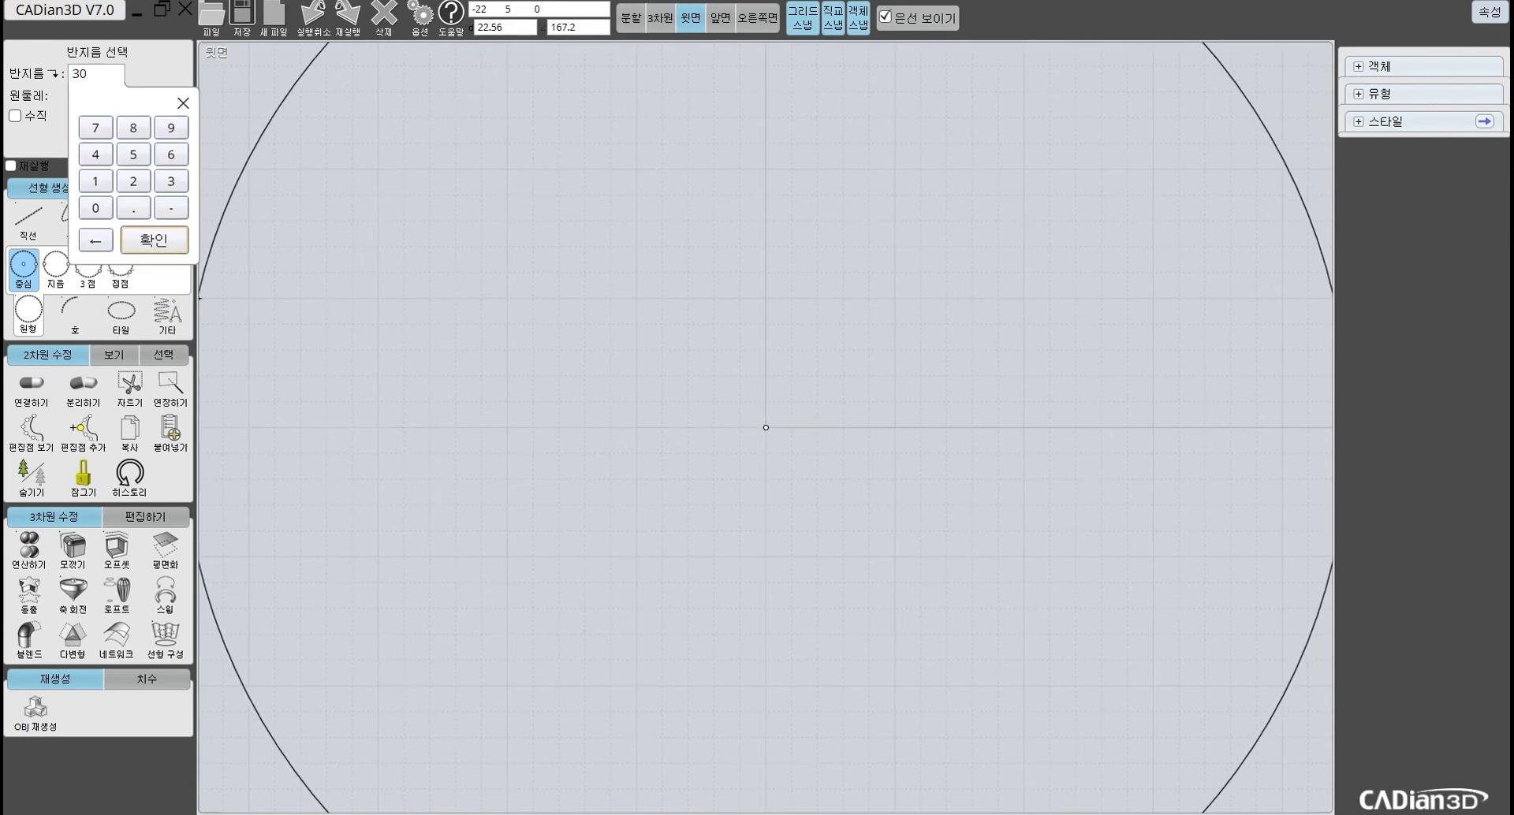
pyautogui.click(154, 239)
pyautogui.scroll(-4, 894, 394)
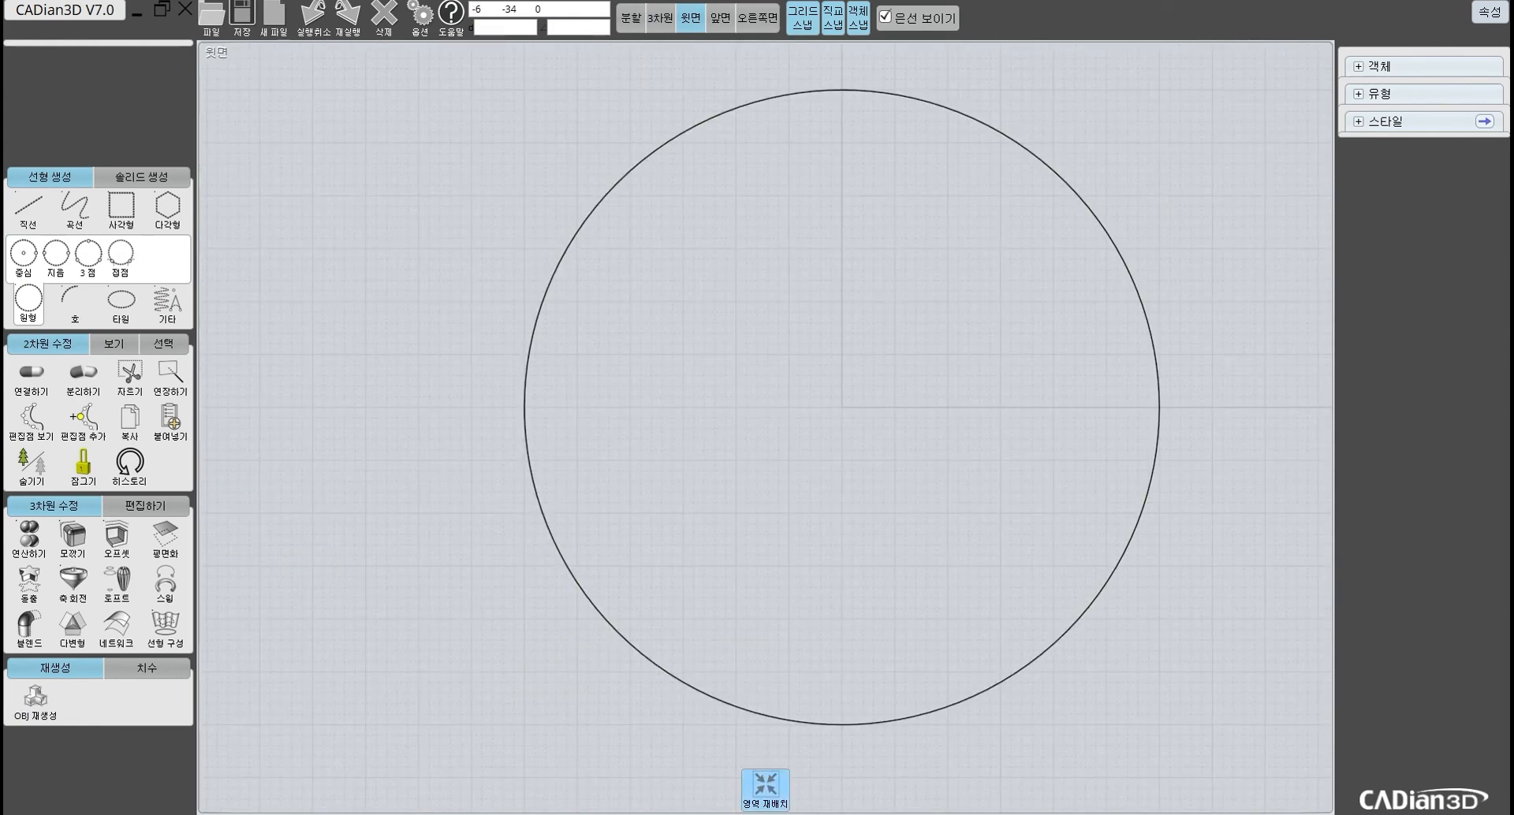
pyautogui.click(765, 790)
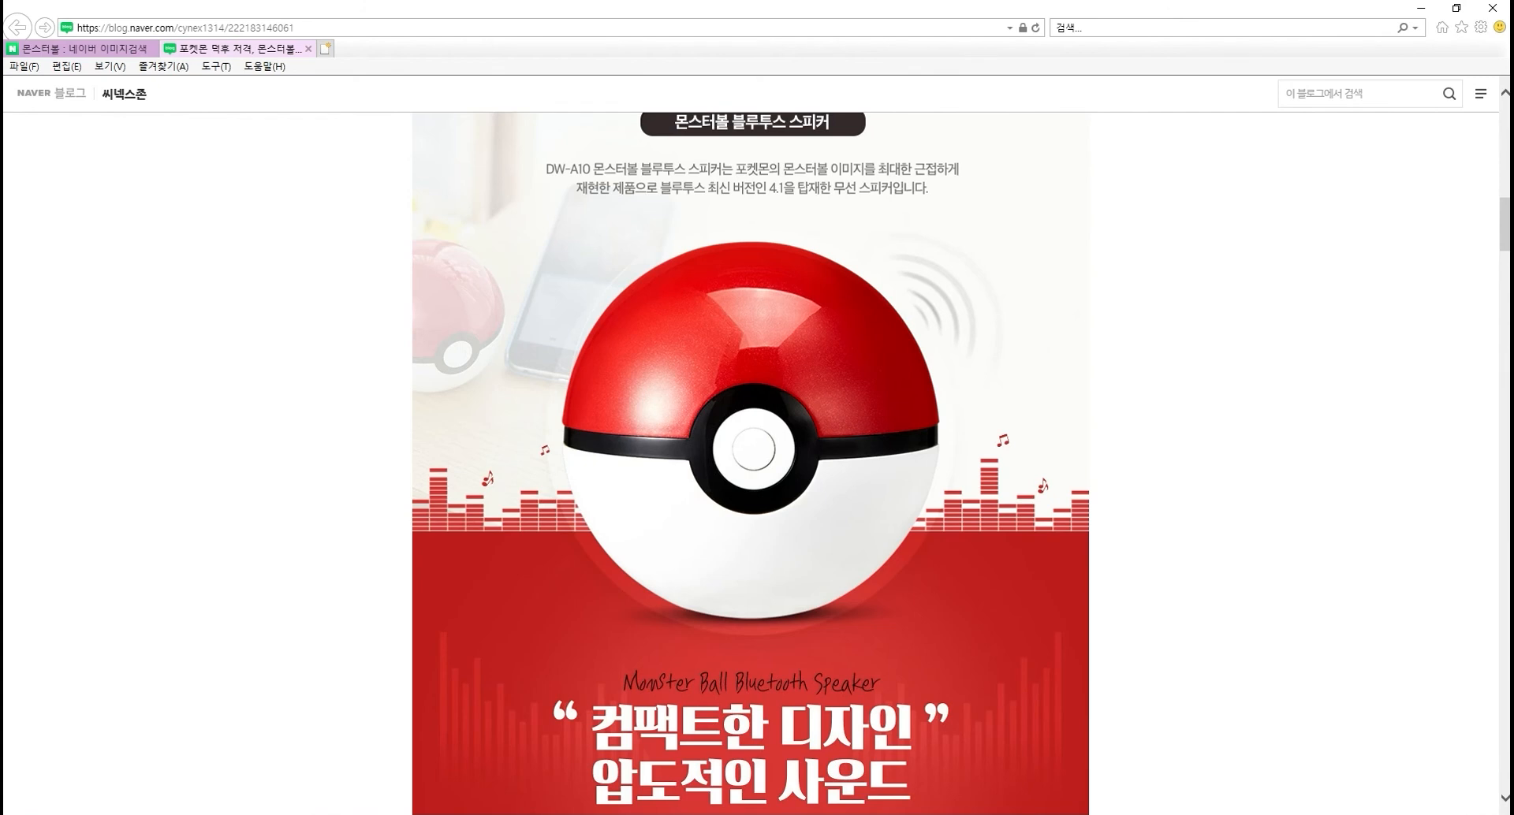
# Step: Draw a concentric circle with a 12 mm radius at the origin inside the large circle
pyautogui.hotkey('alt', 'Tab')
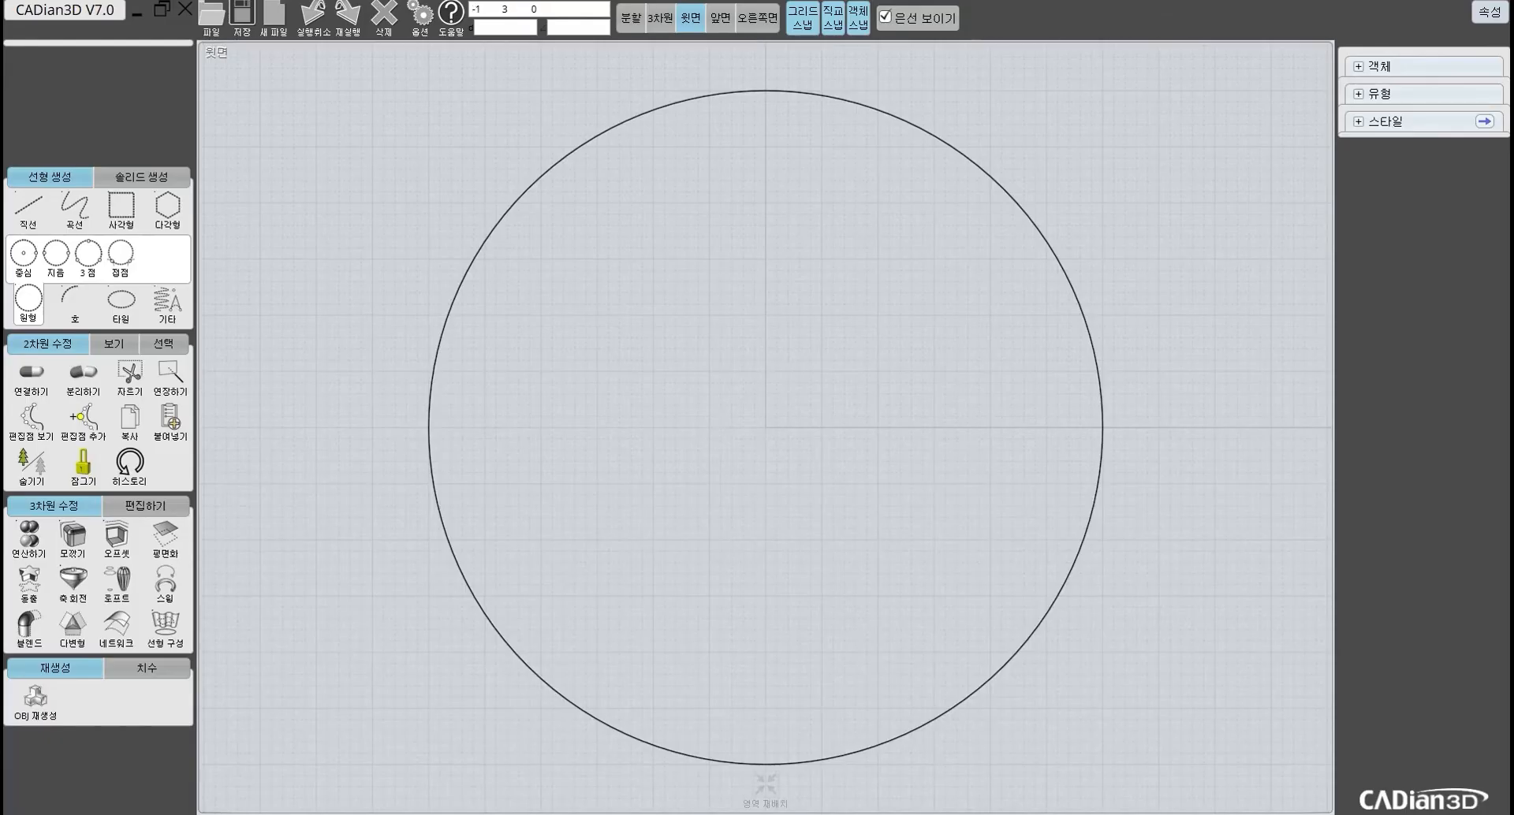
pyautogui.click(24, 254)
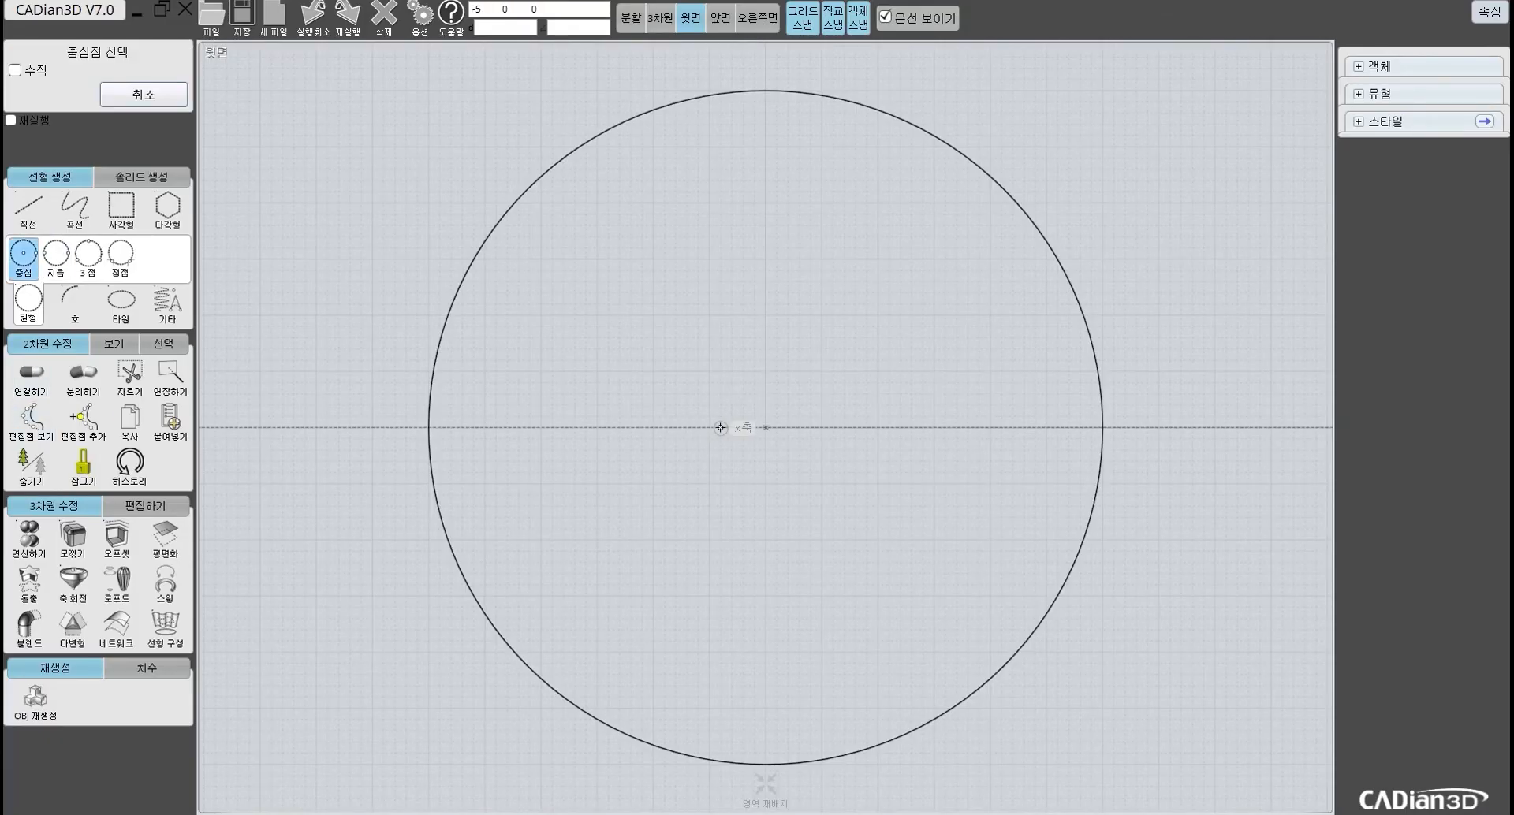
pyautogui.click(765, 428)
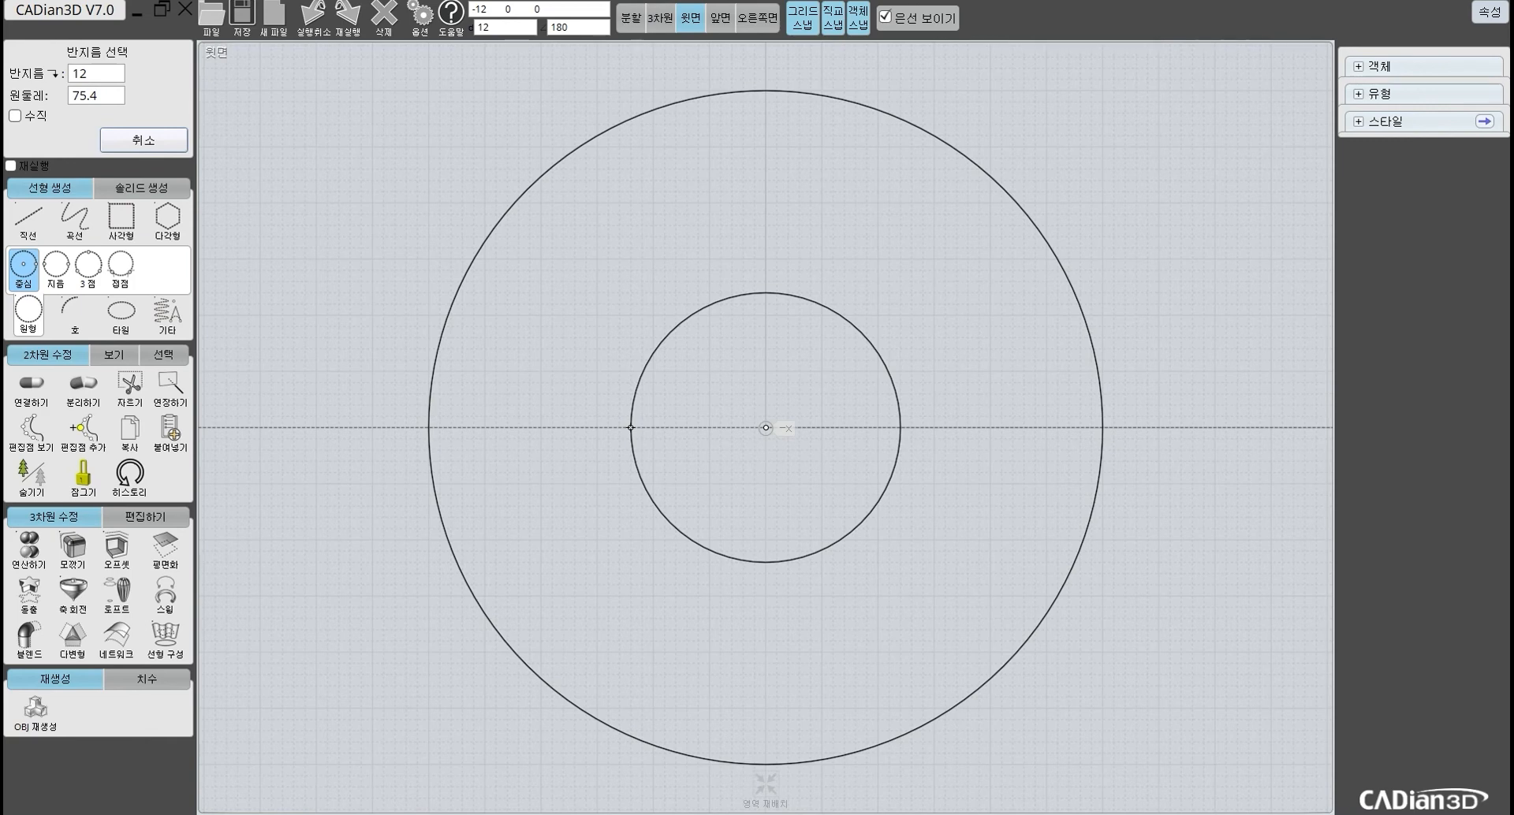
pyautogui.click(631, 427)
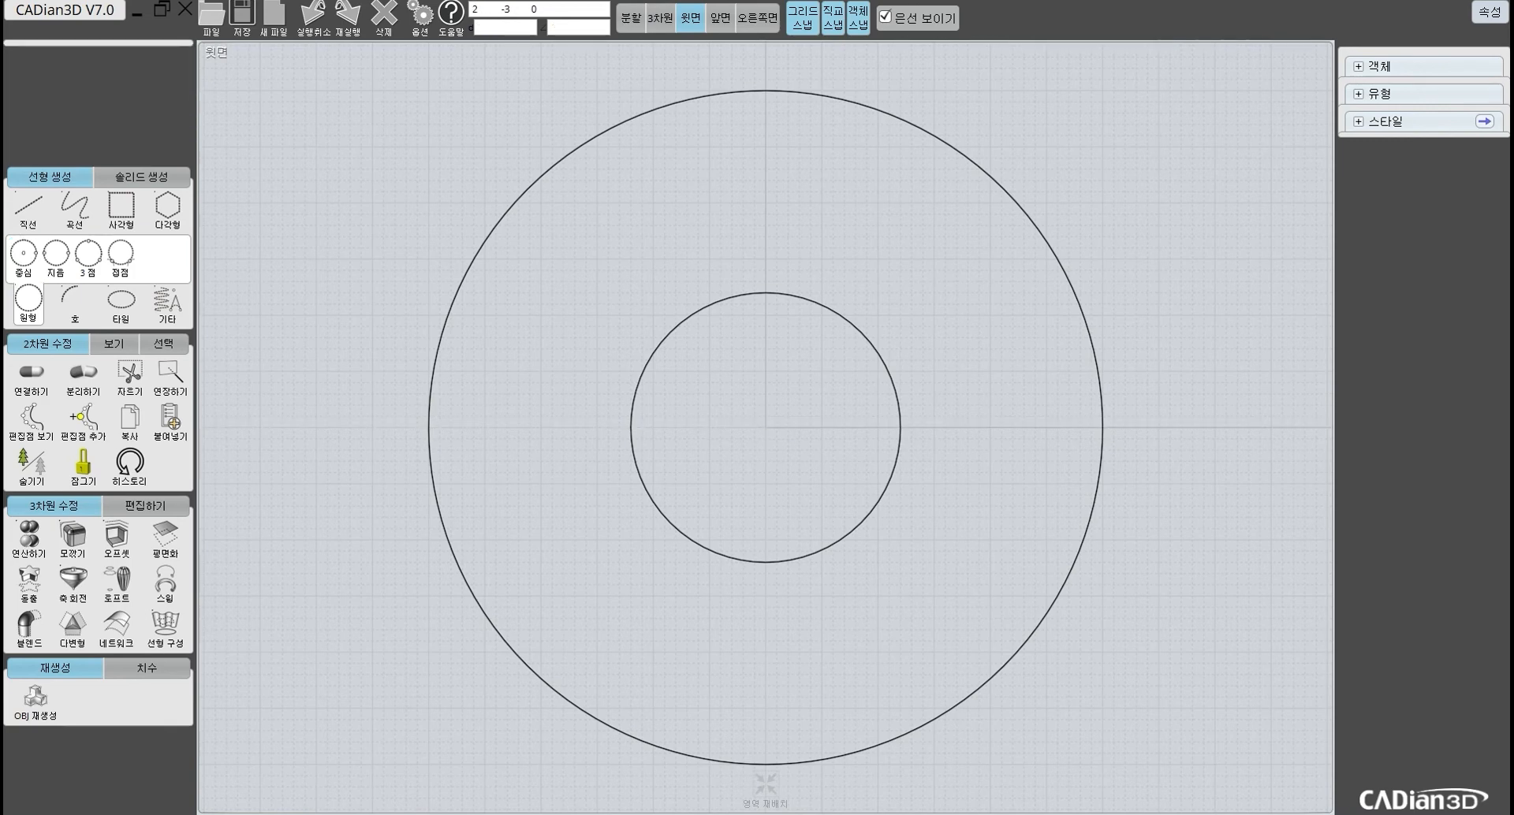
# Step: Check the reference picture, then draw a third concentric circle with an 8 mm radius at the origin
pyautogui.hotkey('alt', 'Tab')
pyautogui.click(24, 253)
pyautogui.click(764, 427)
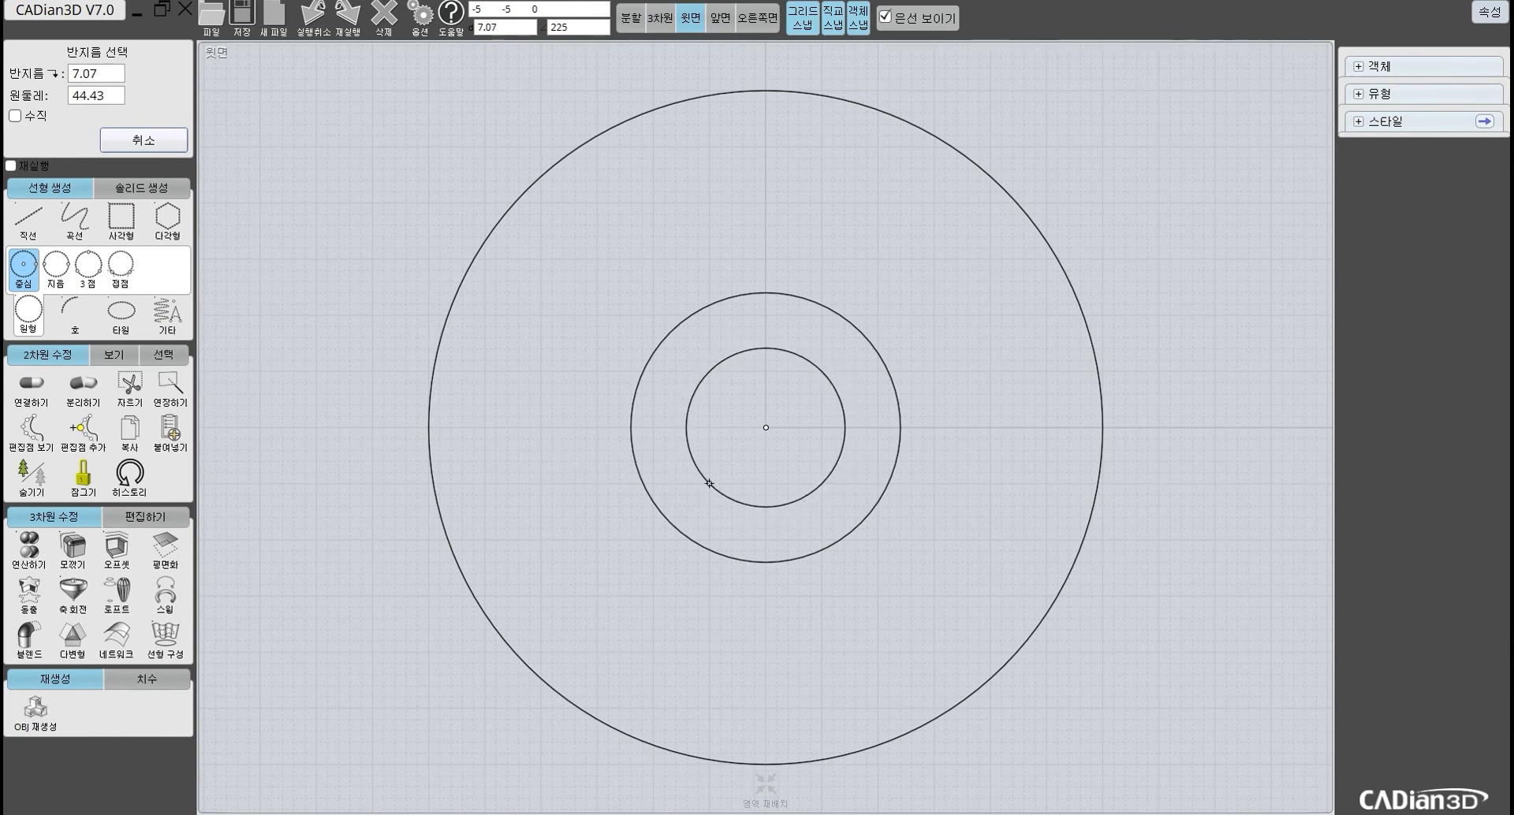
pyautogui.click(103, 73)
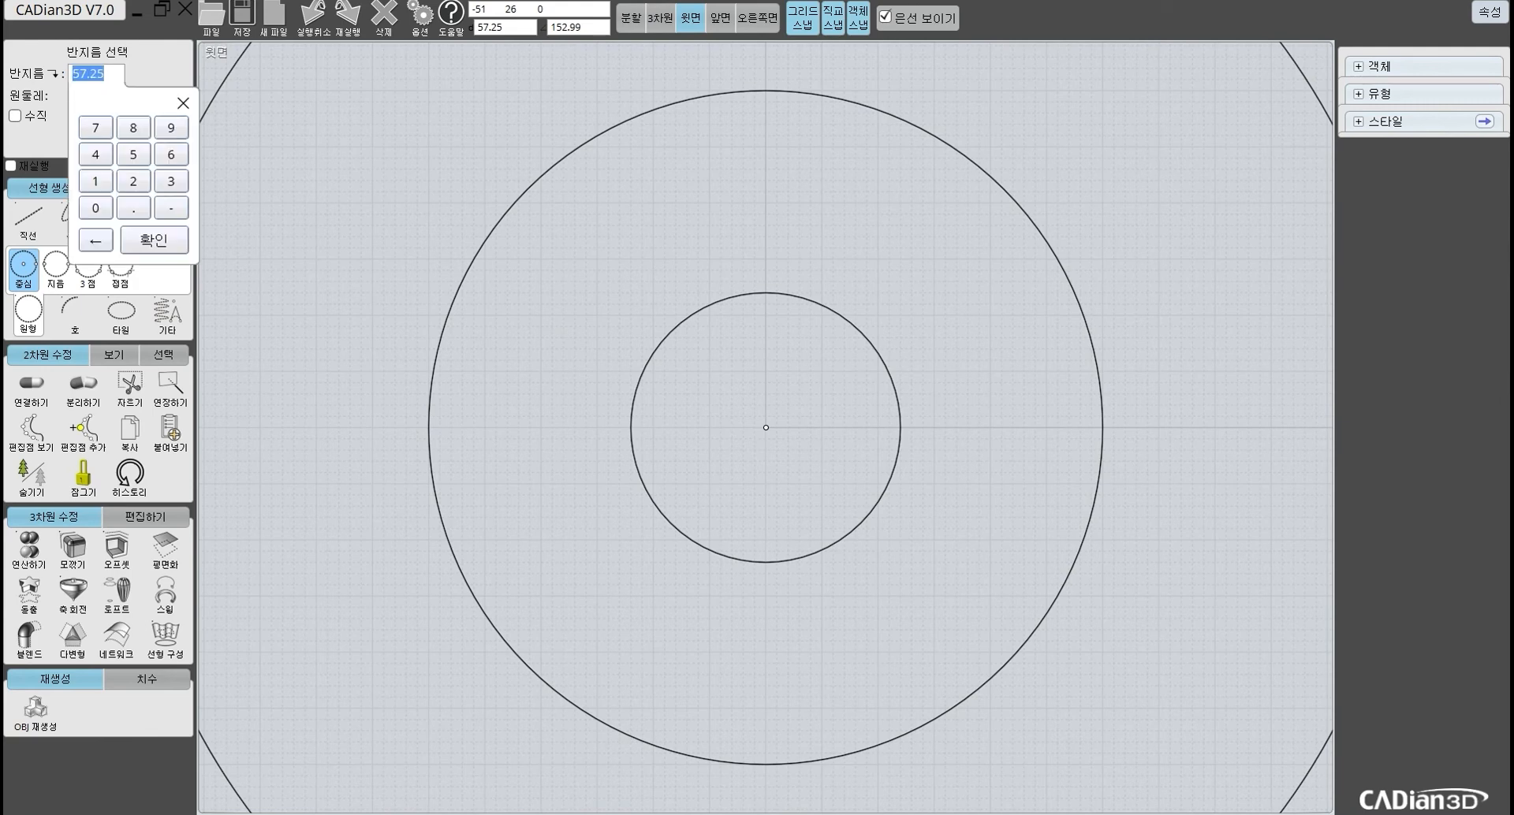
pyautogui.click(133, 128)
pyautogui.click(154, 240)
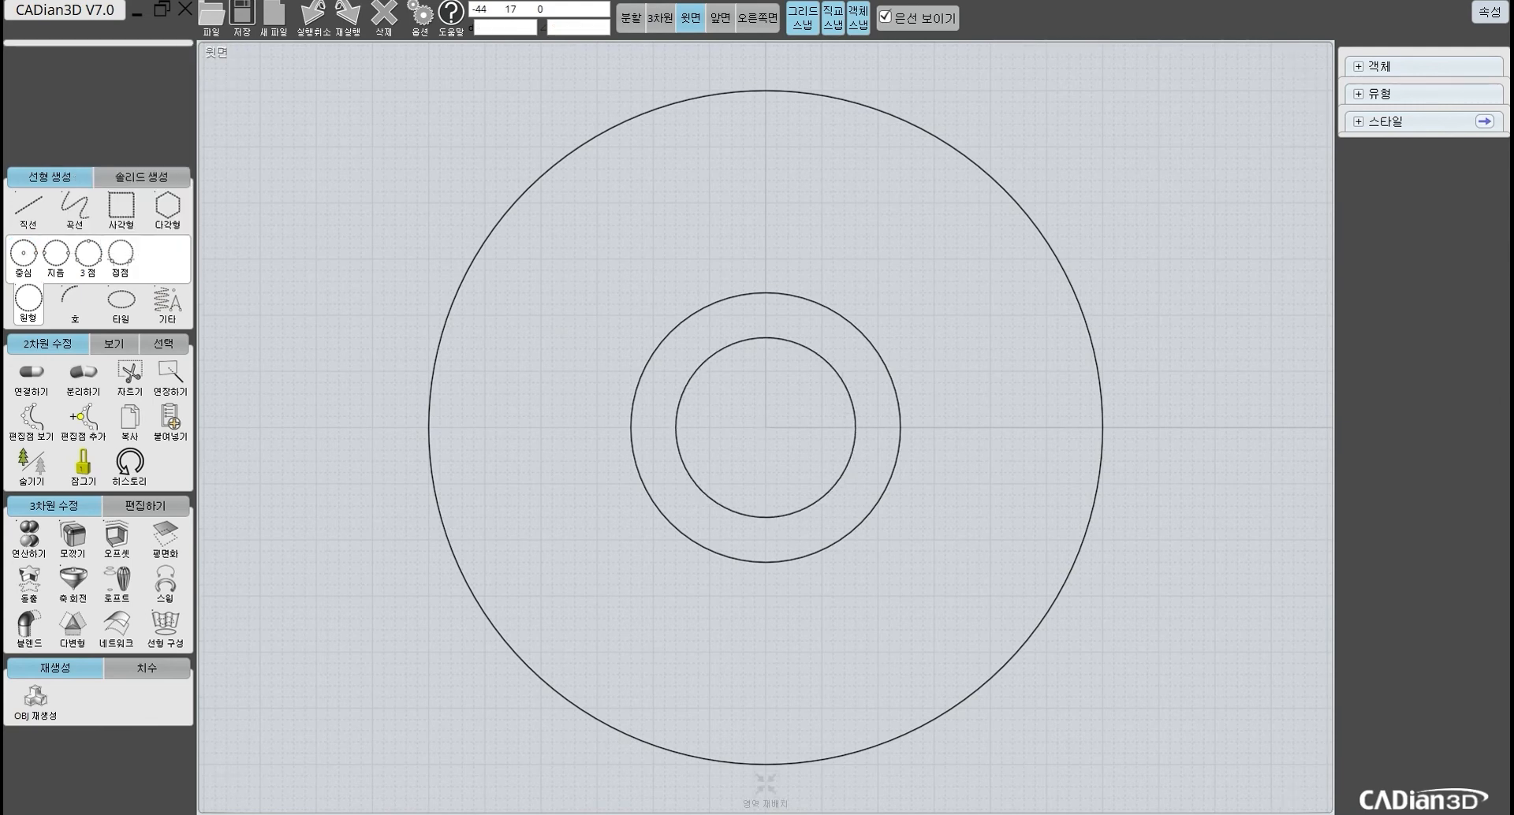
pyautogui.scroll(5, 667, 430)
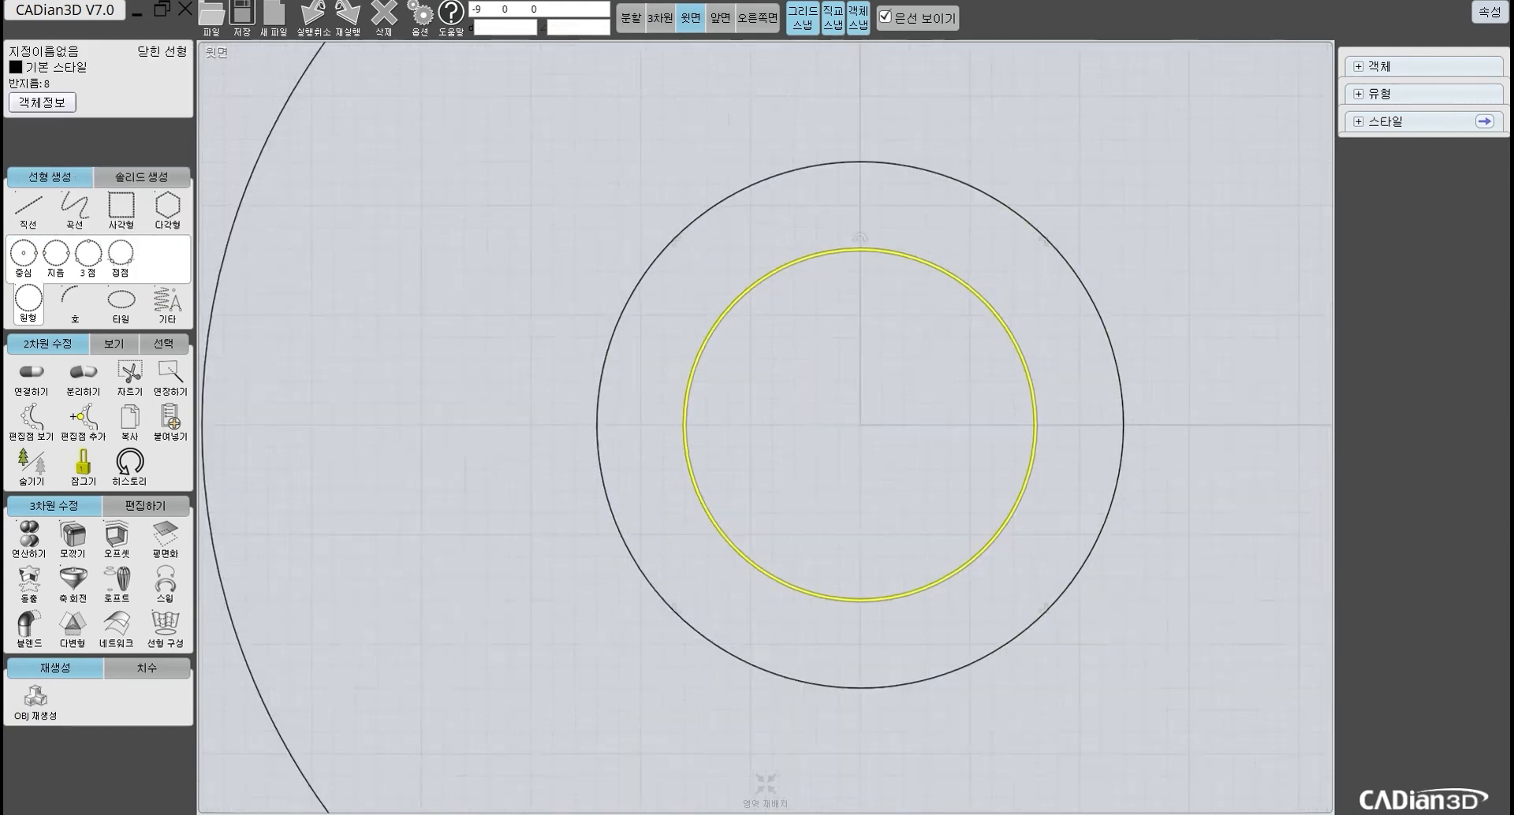
pyautogui.scroll(3, 605, 424)
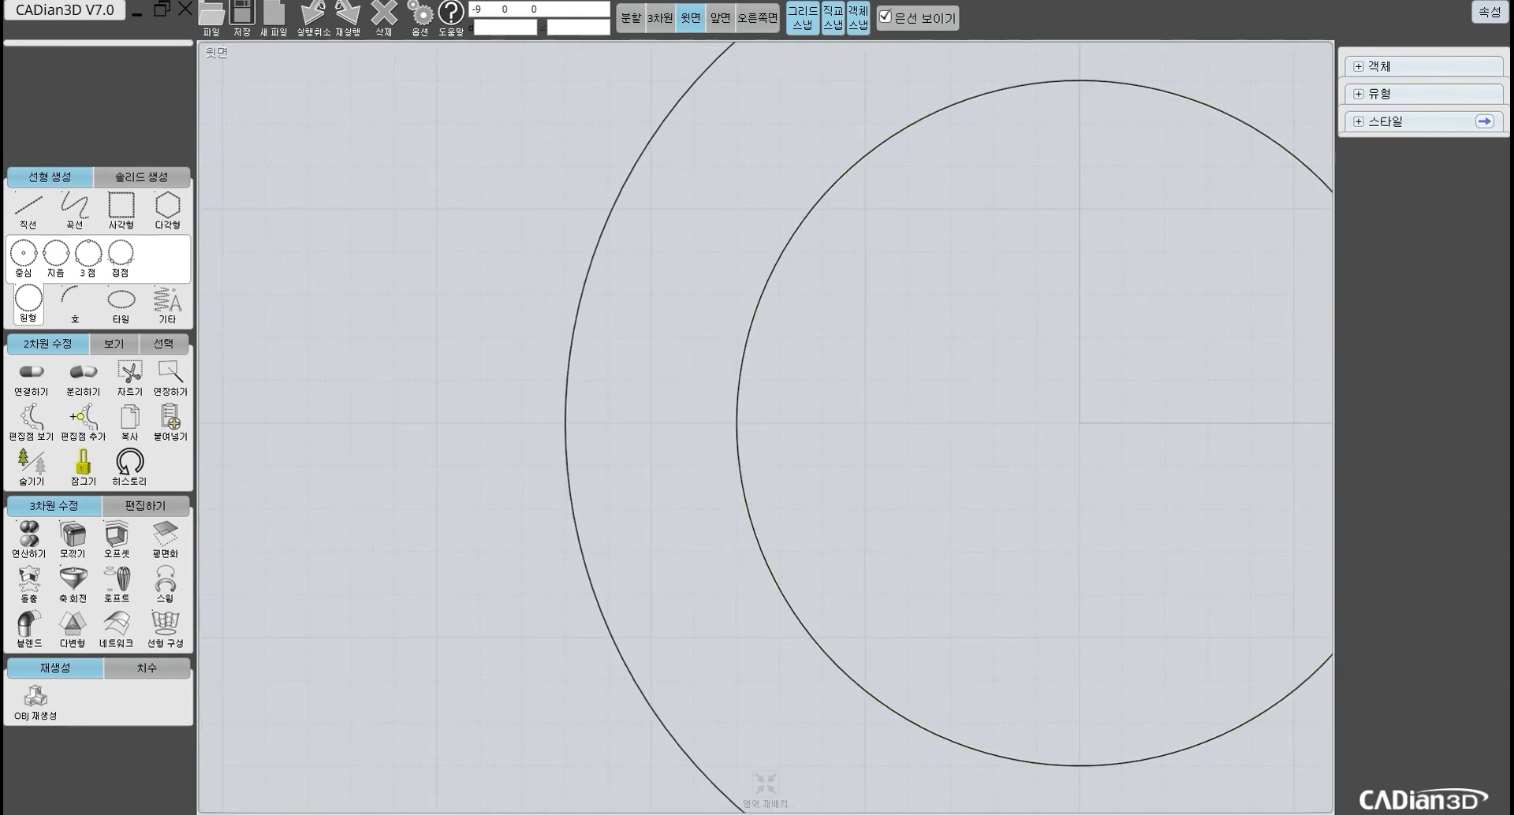
pyautogui.scroll(-4, 690, 417)
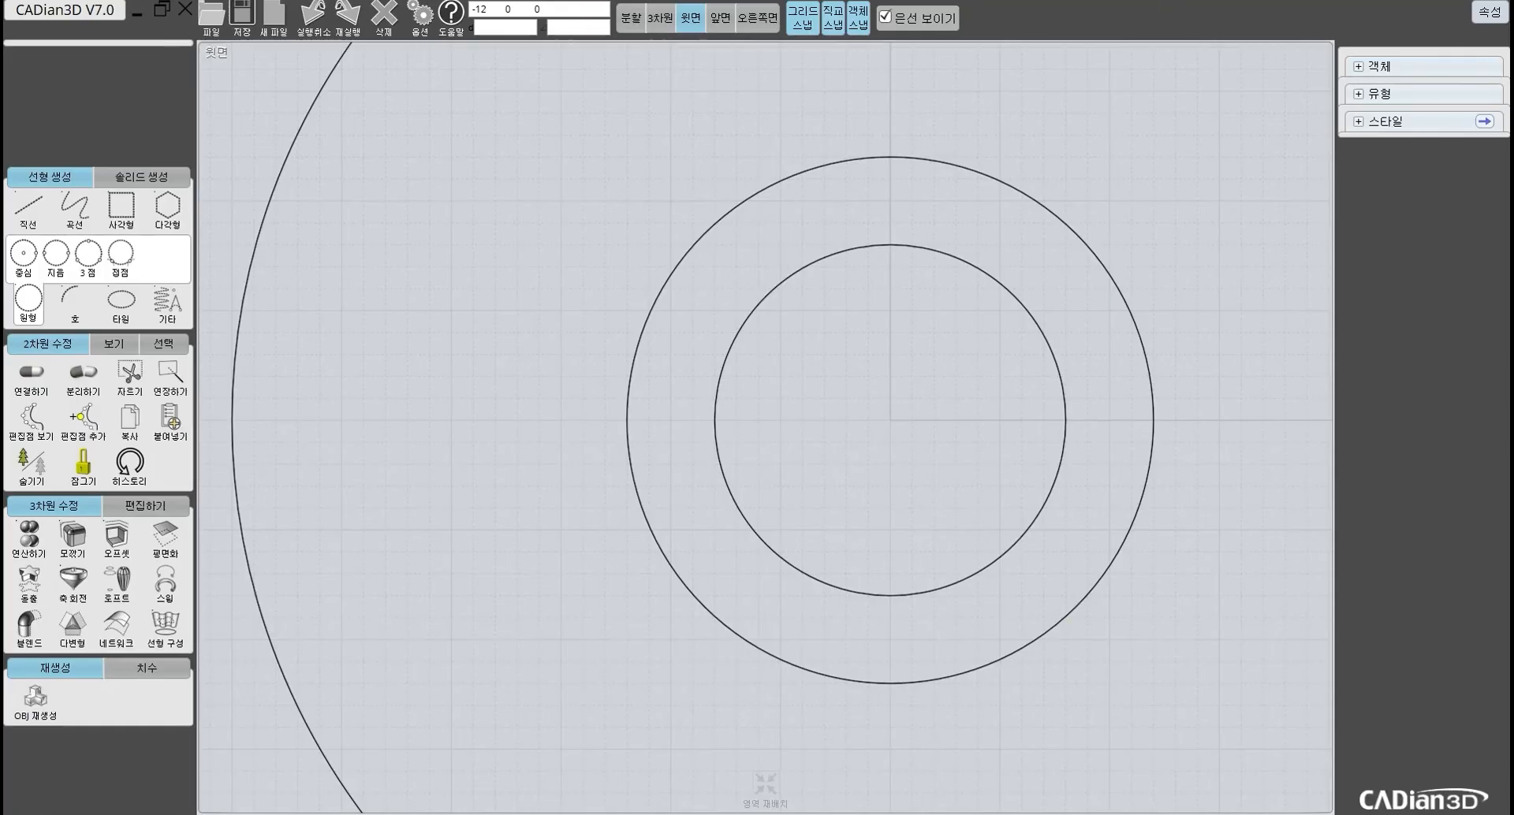
# Step: Check the reference picture in the browser, then draw a 70 × 4 mm centre-based rectangle at the origin across the circles
pyautogui.scroll(3, 552, 355)
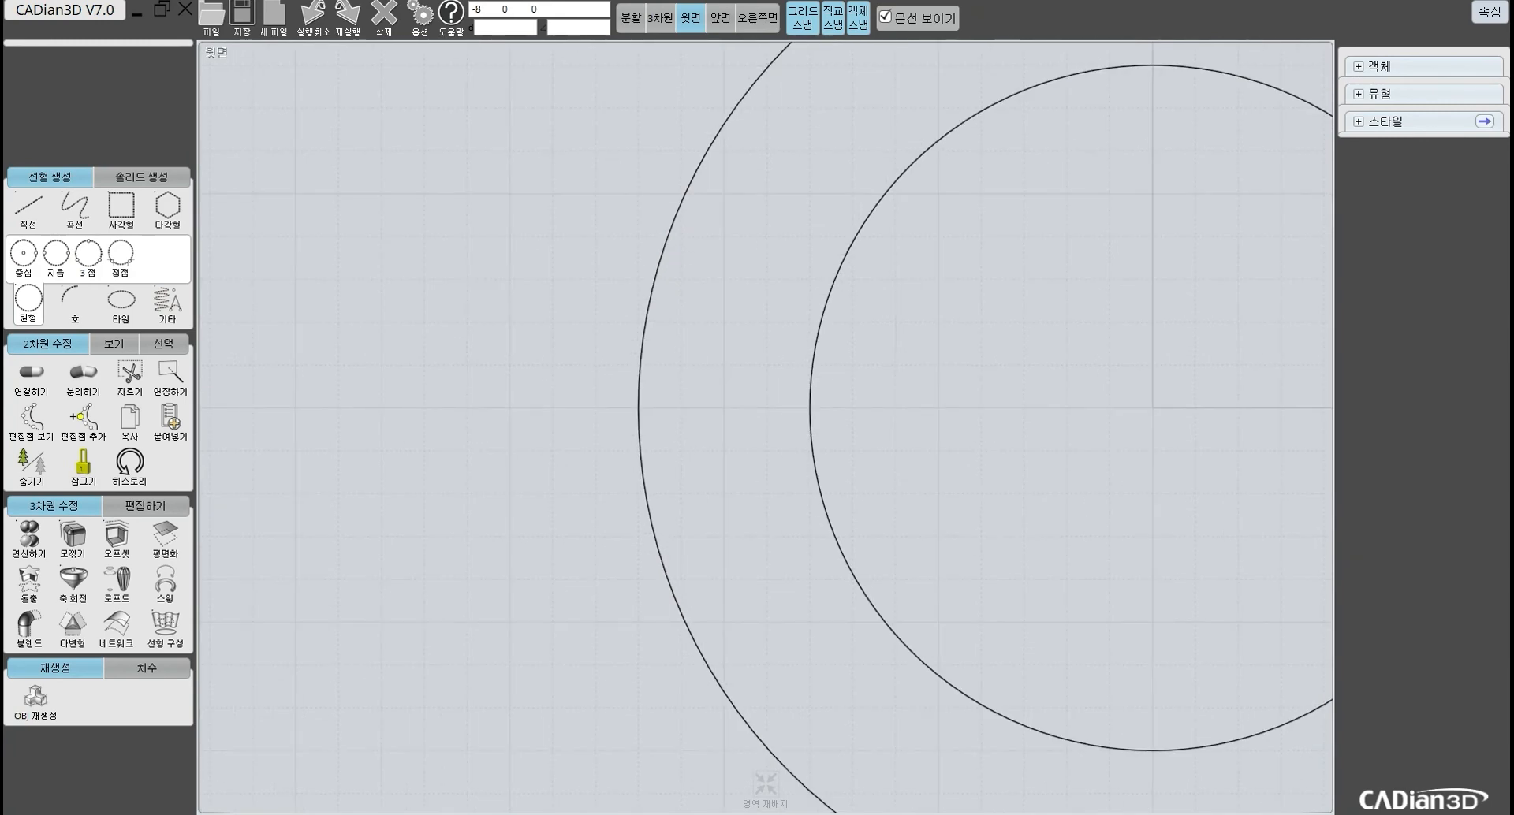
pyautogui.scroll(-5, 631, 390)
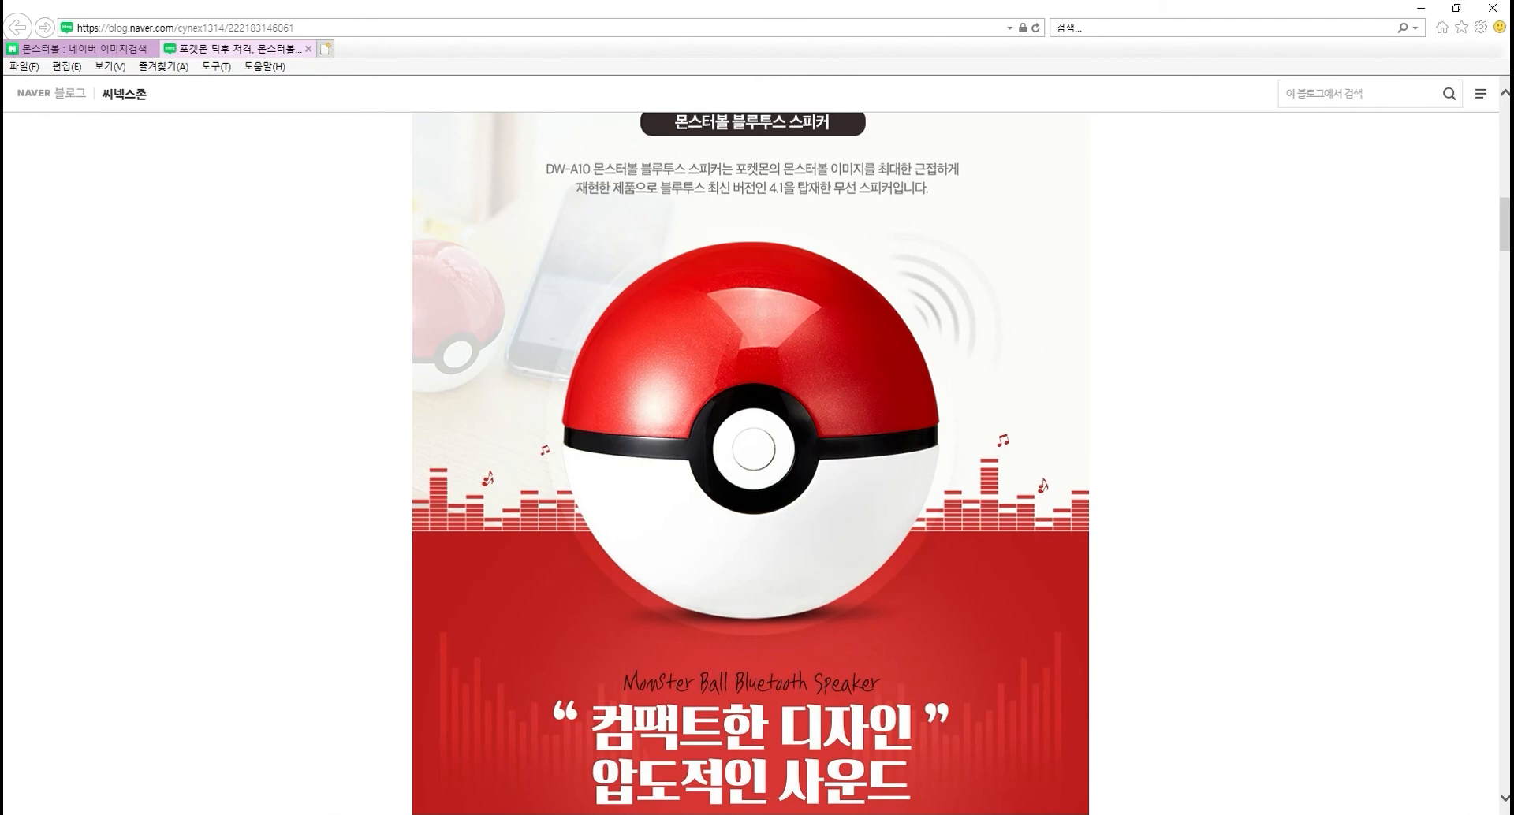
pyautogui.hotkey('alt', 'Tab')
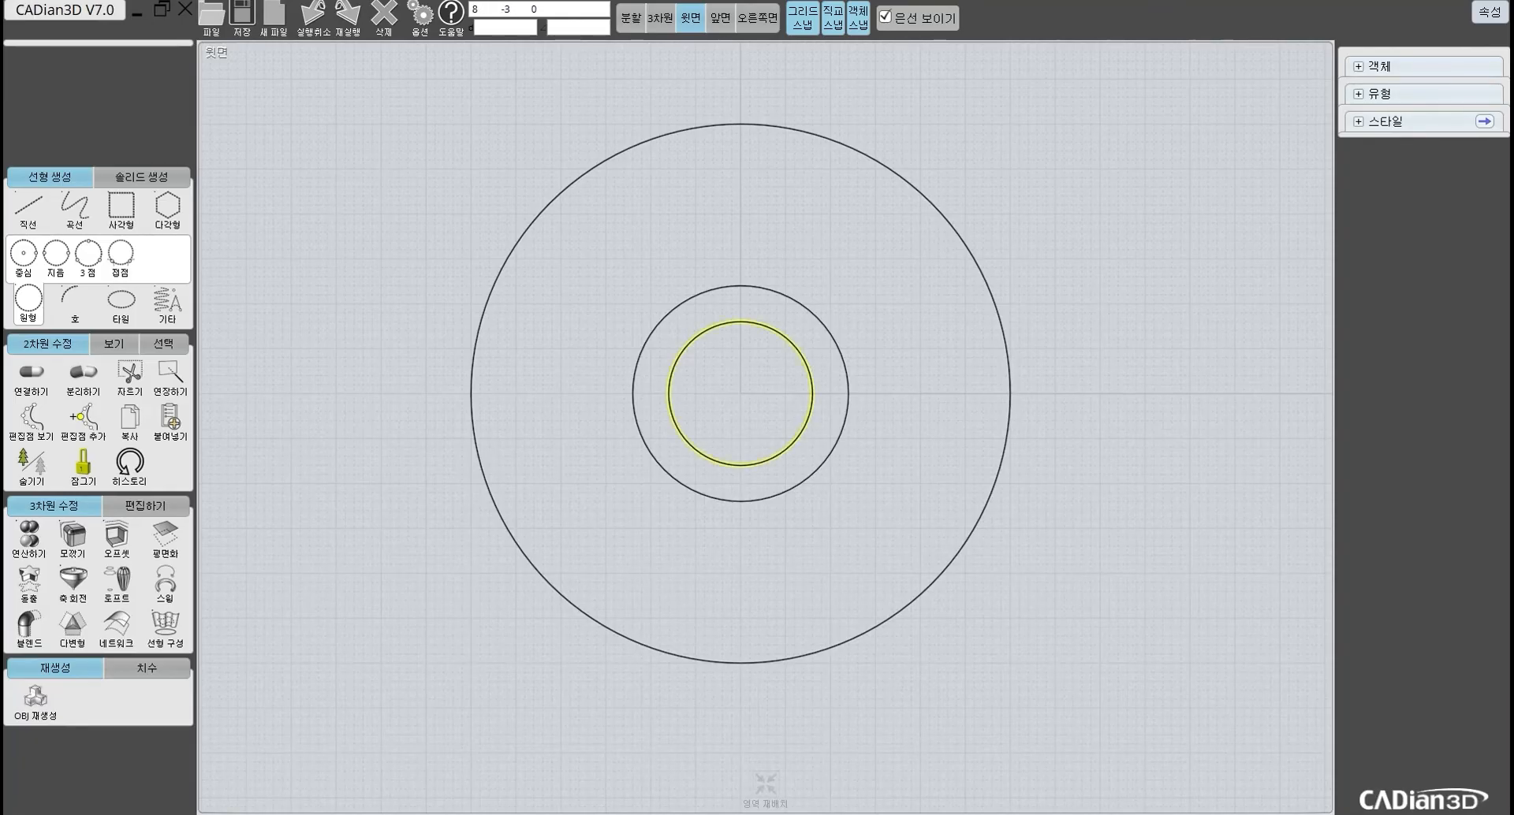
pyautogui.hotkey('alt', 'Tab')
pyautogui.click(120, 211)
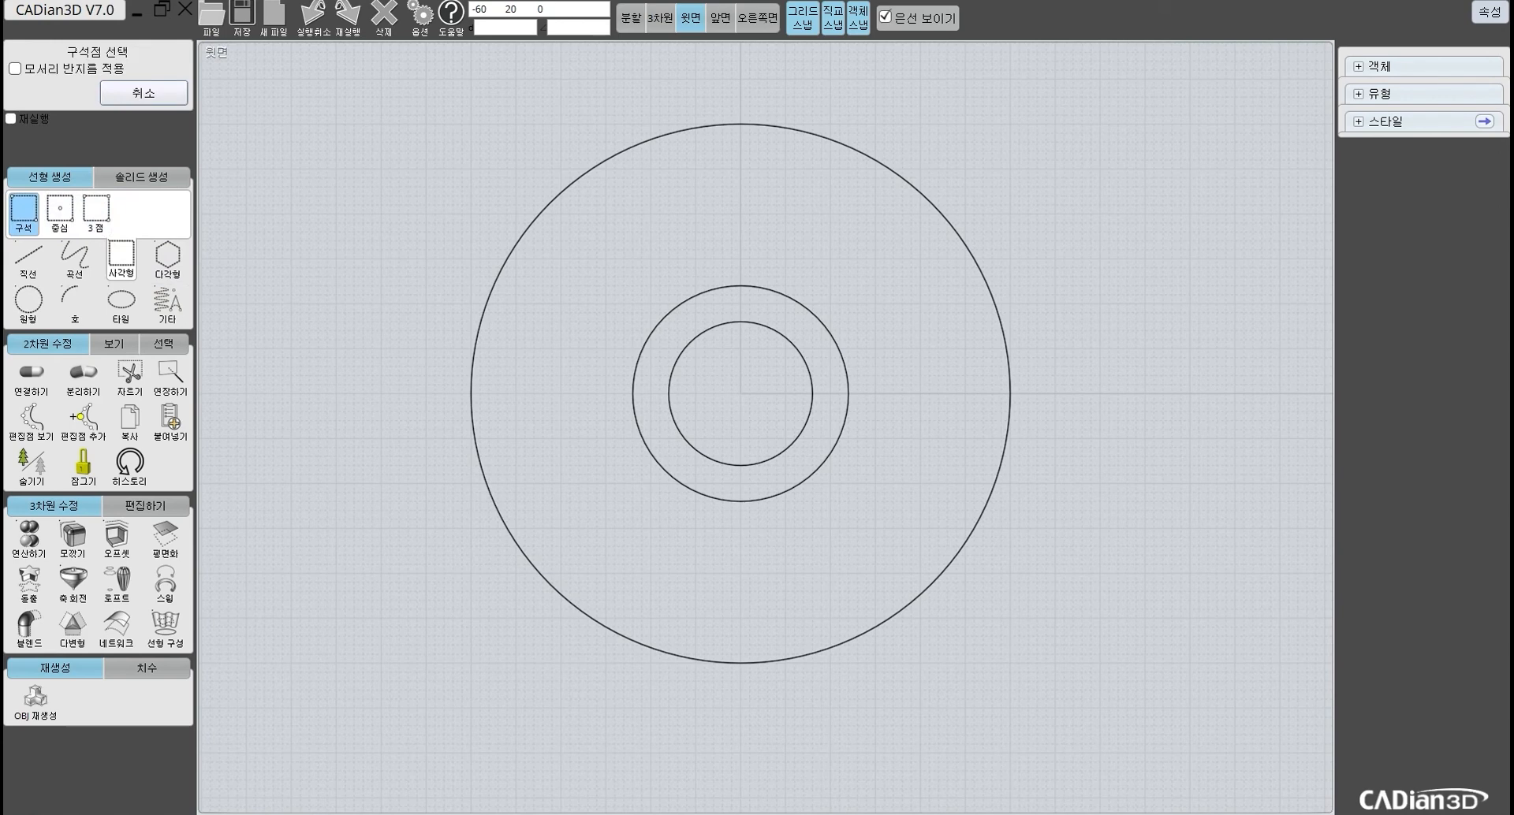
pyautogui.click(60, 210)
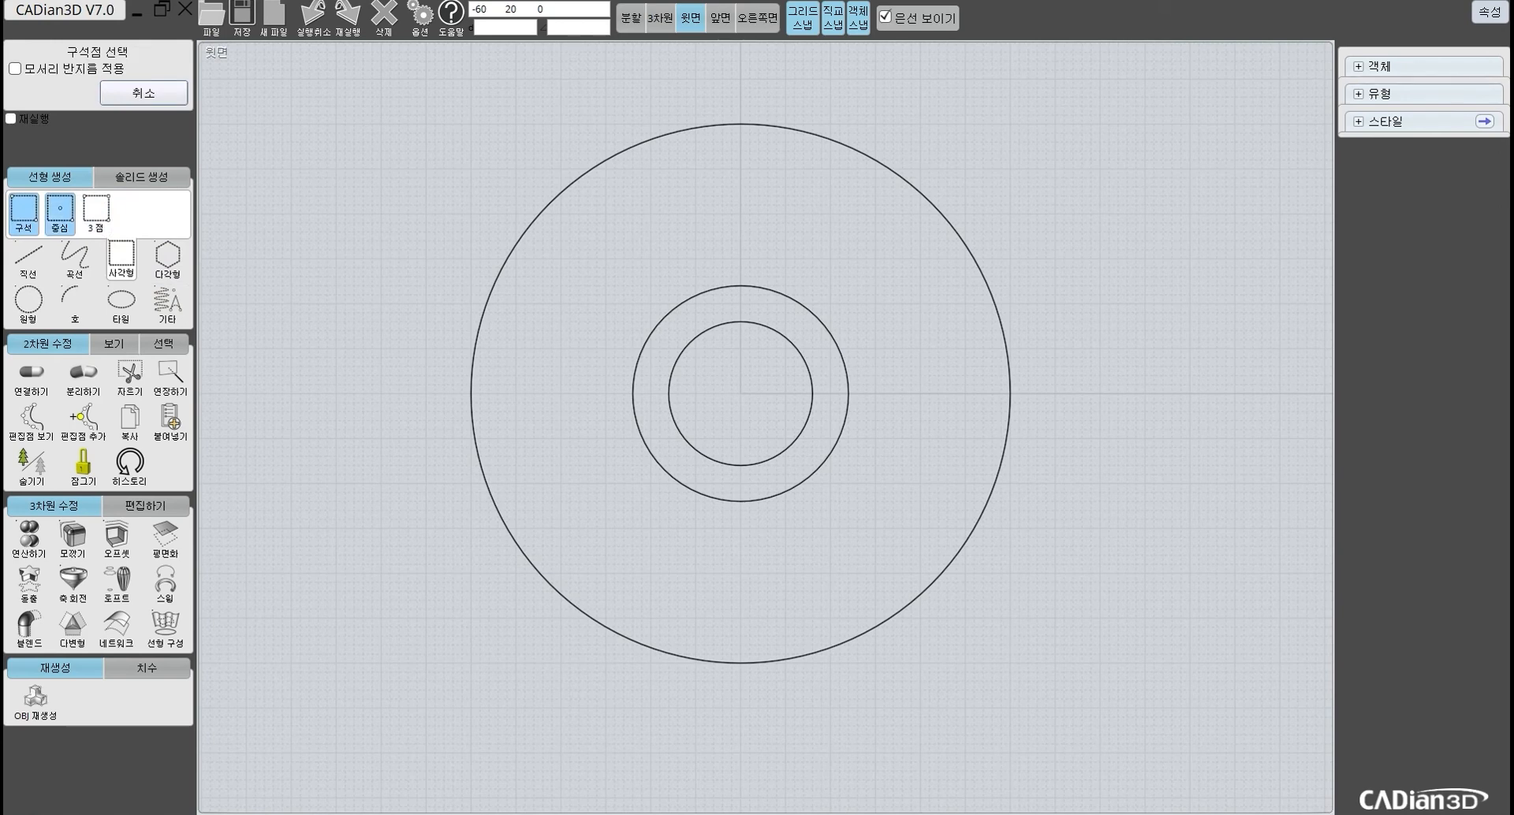
pyautogui.click(741, 393)
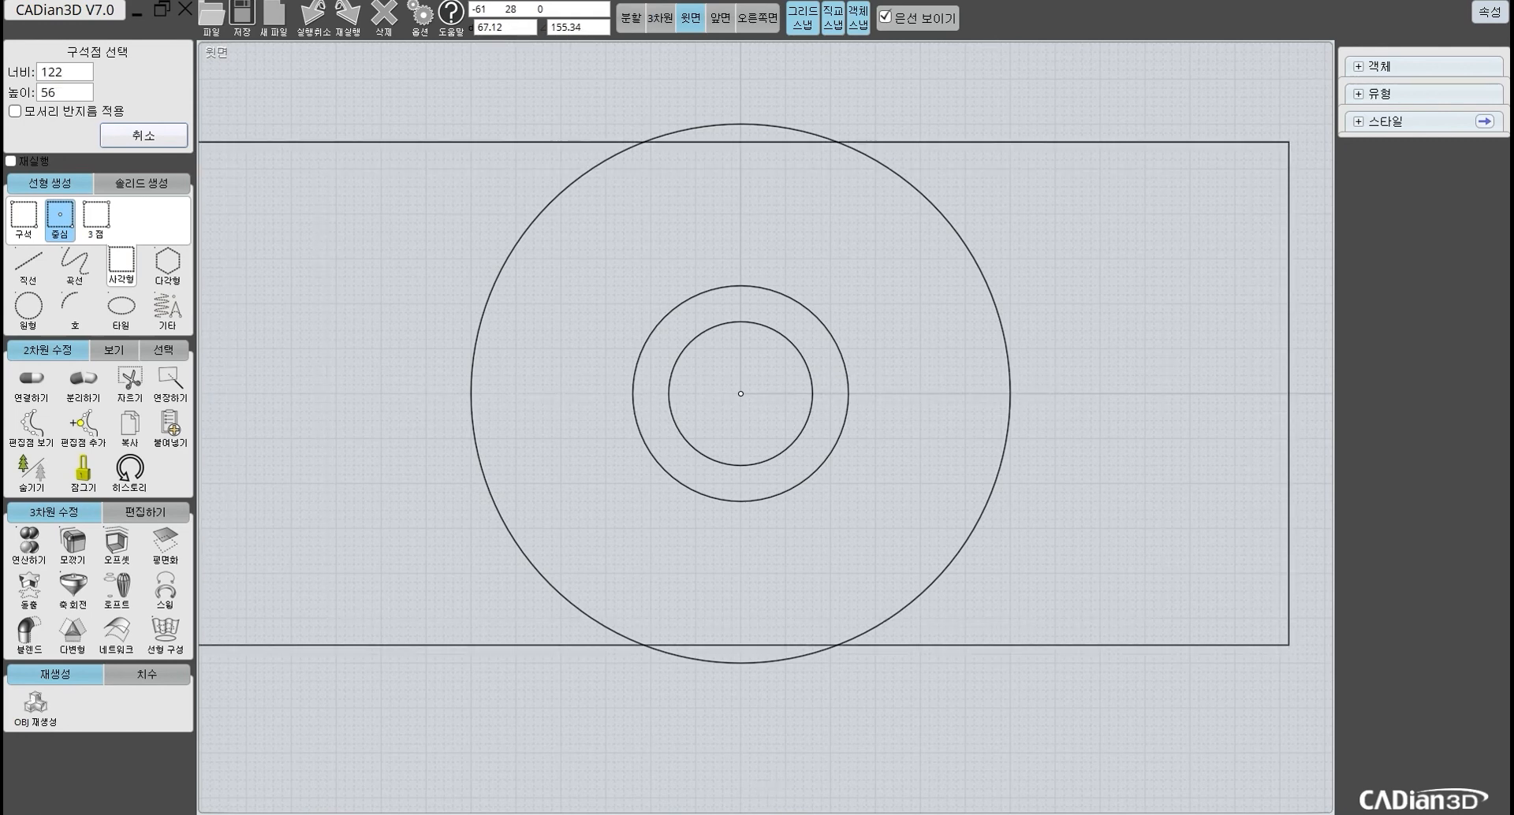
pyautogui.click(64, 72)
pyautogui.click(63, 125)
pyautogui.click(64, 206)
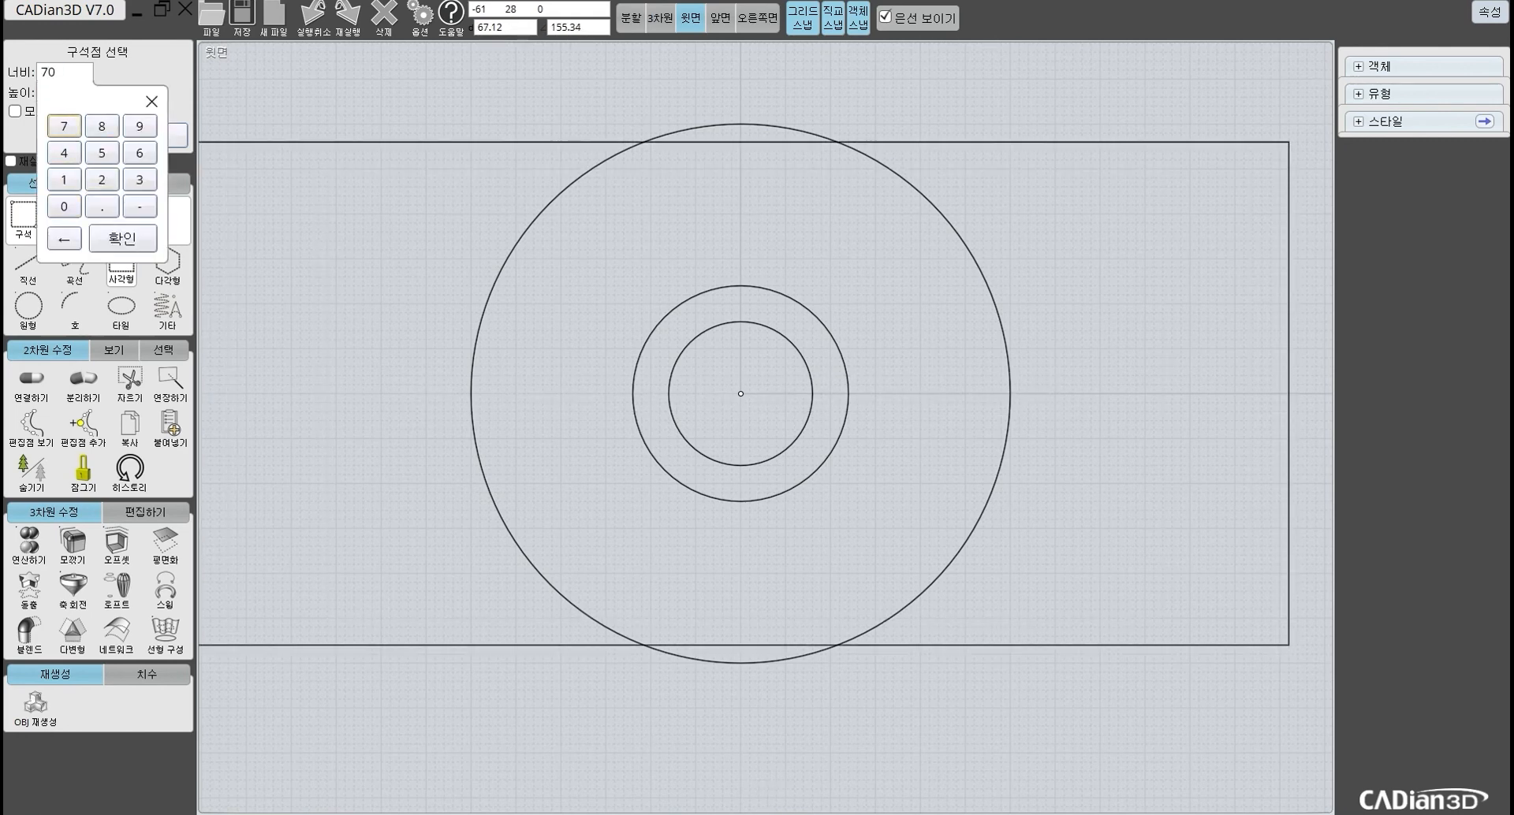
pyautogui.click(122, 237)
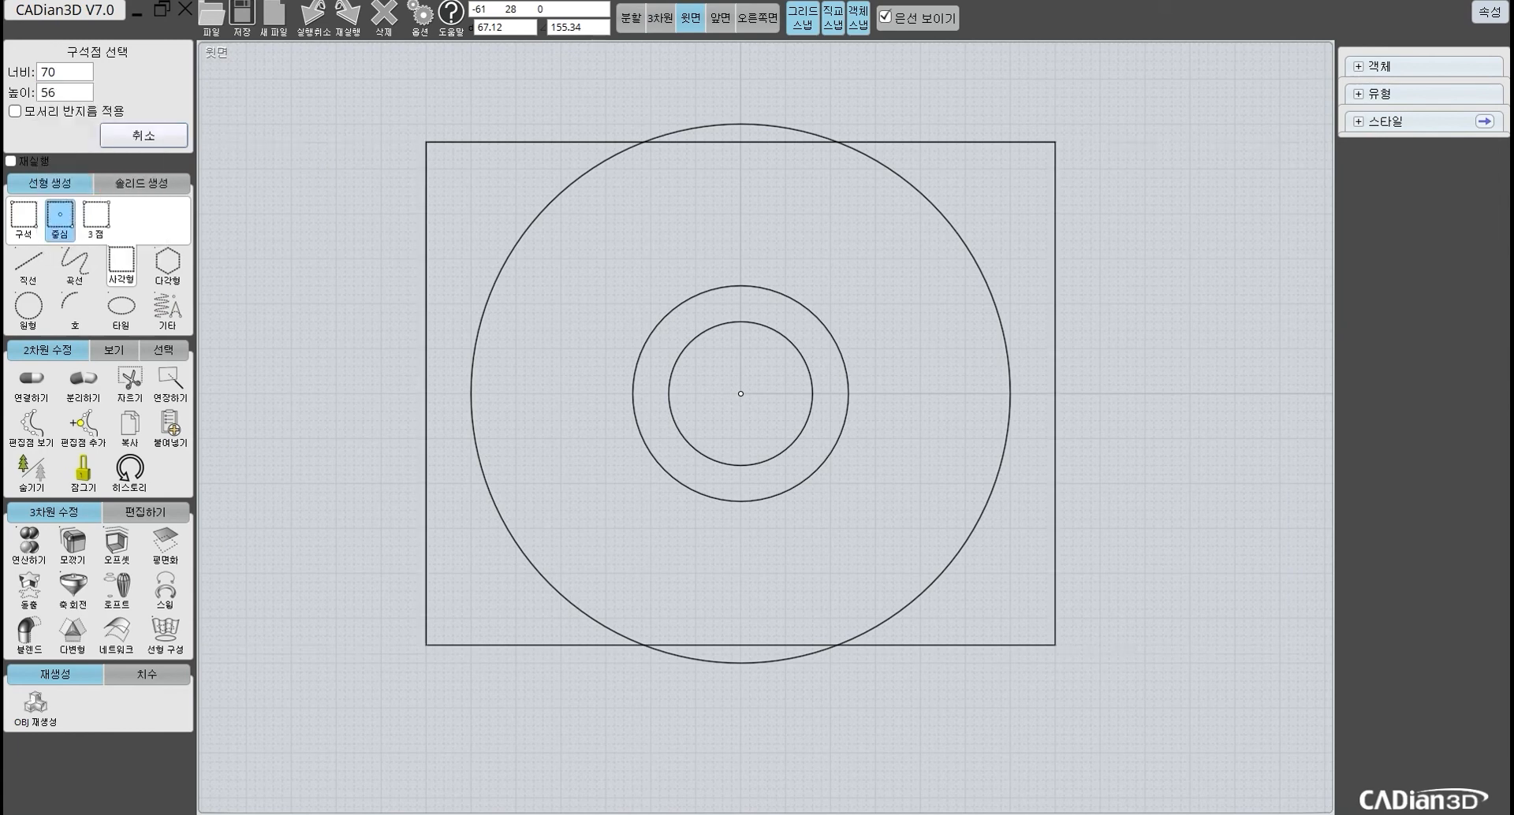
pyautogui.click(65, 92)
pyautogui.click(64, 173)
pyautogui.click(123, 259)
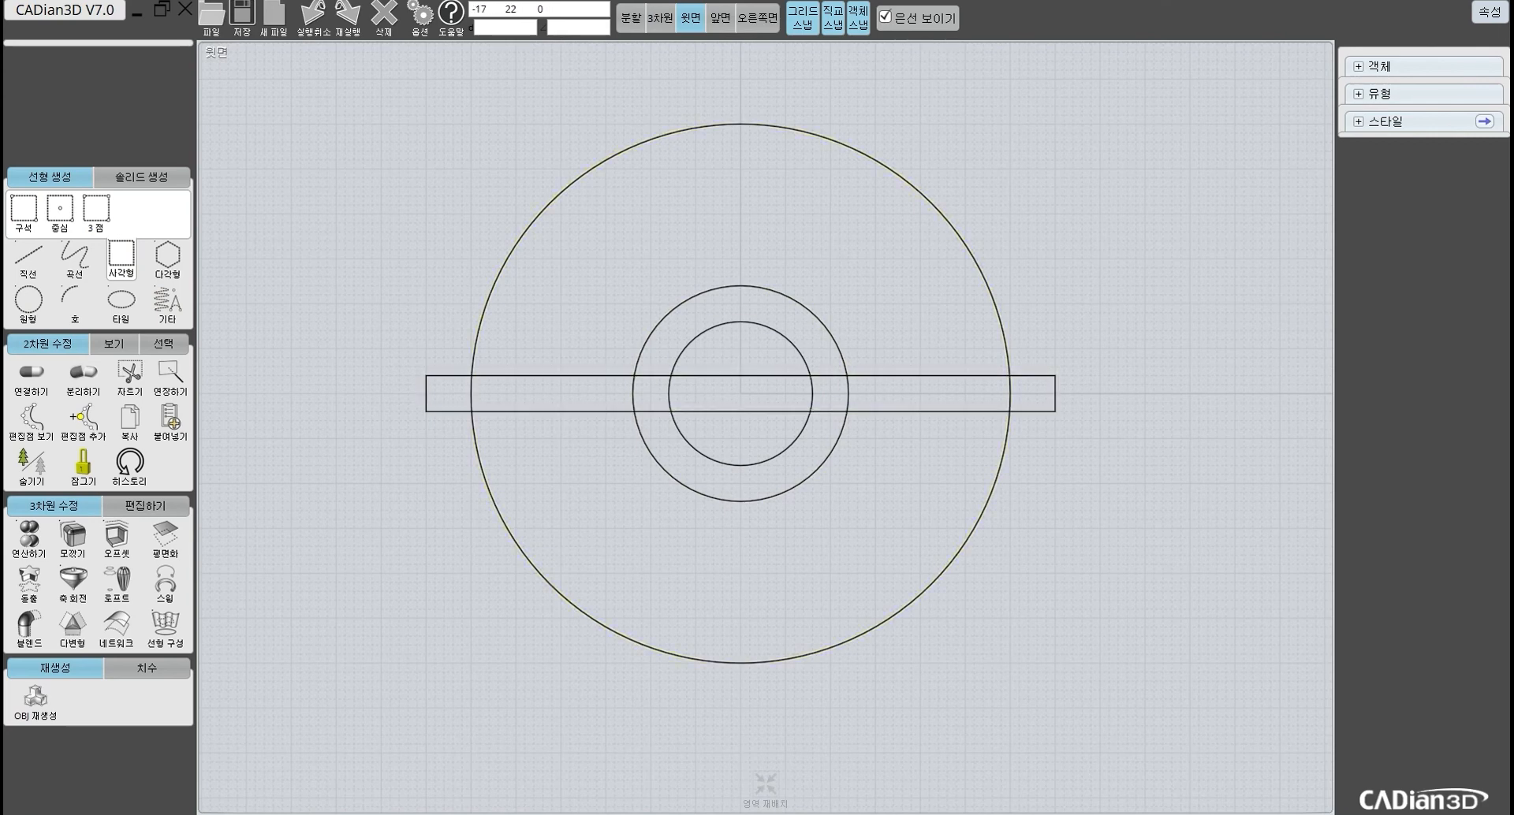
# Step: Cut the three circles and the rectangle at all their mutual intersections, keeping every piece
pyautogui.moveTo(328, 85); pyautogui.dragTo(1191, 734)
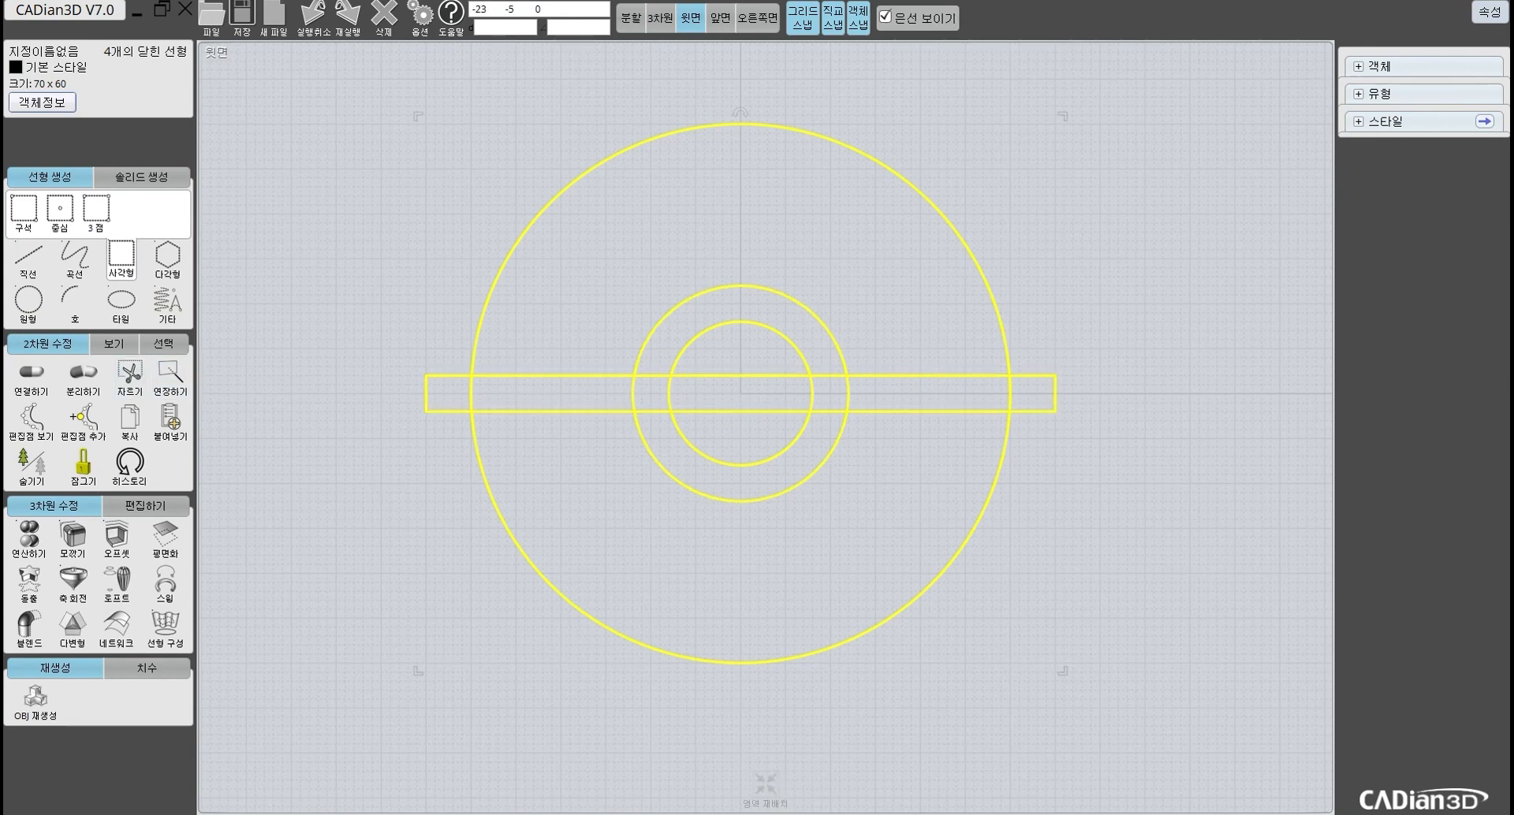
pyautogui.click(362, 132)
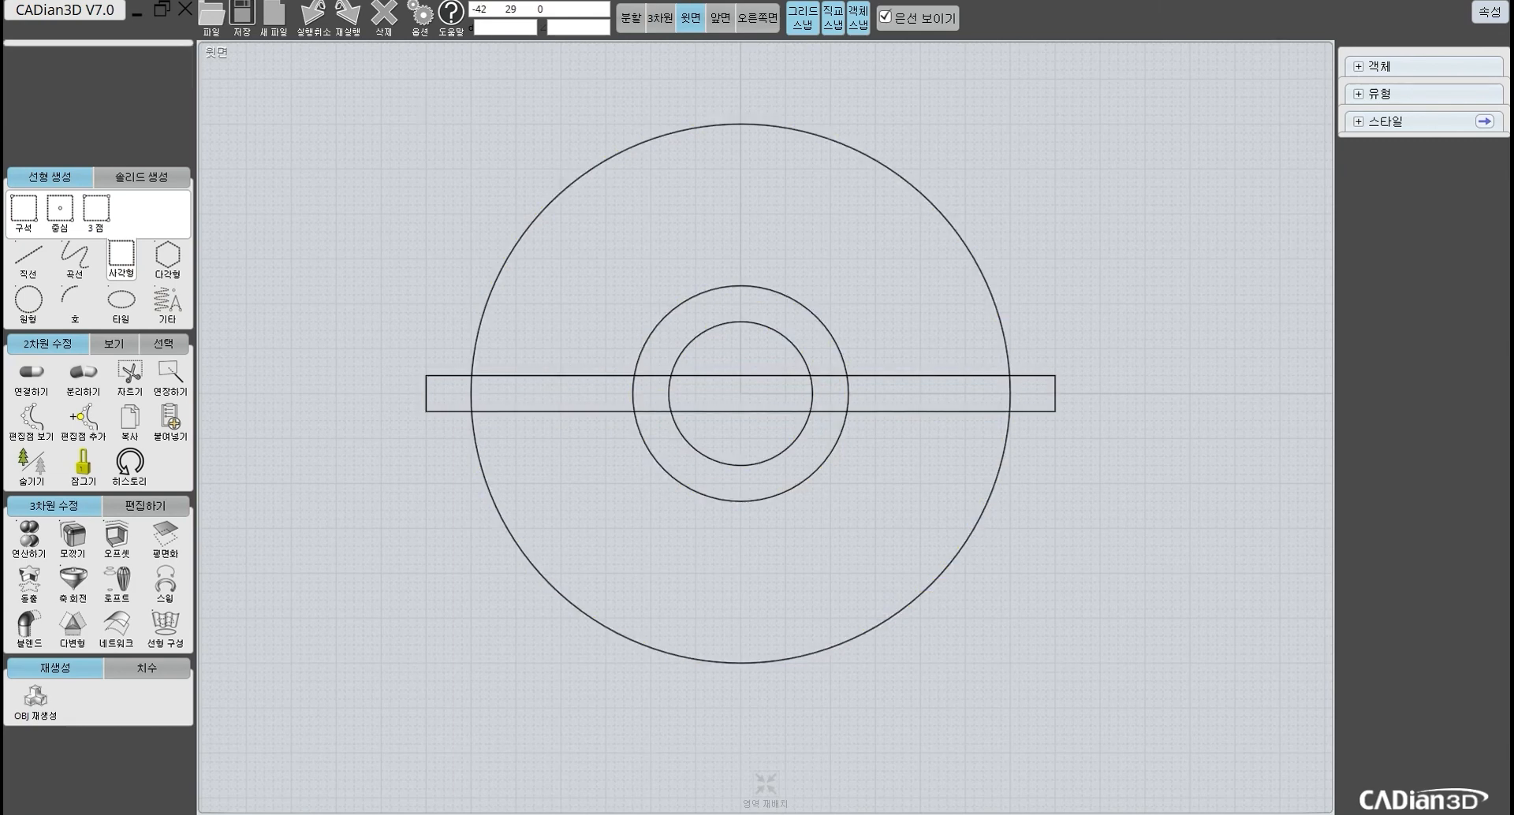
pyautogui.moveTo(324, 85)
pyautogui.mouseDown()
pyautogui.moveTo(801, 397)
pyautogui.moveTo(1121, 676)
pyautogui.moveTo(1300, 800)
pyautogui.moveTo(1192, 750)
pyautogui.moveTo(1277, 793)
pyautogui.mouseUp()
pyautogui.press('Escape')
pyautogui.moveTo(1221, 74); pyautogui.dragTo(395, 631)
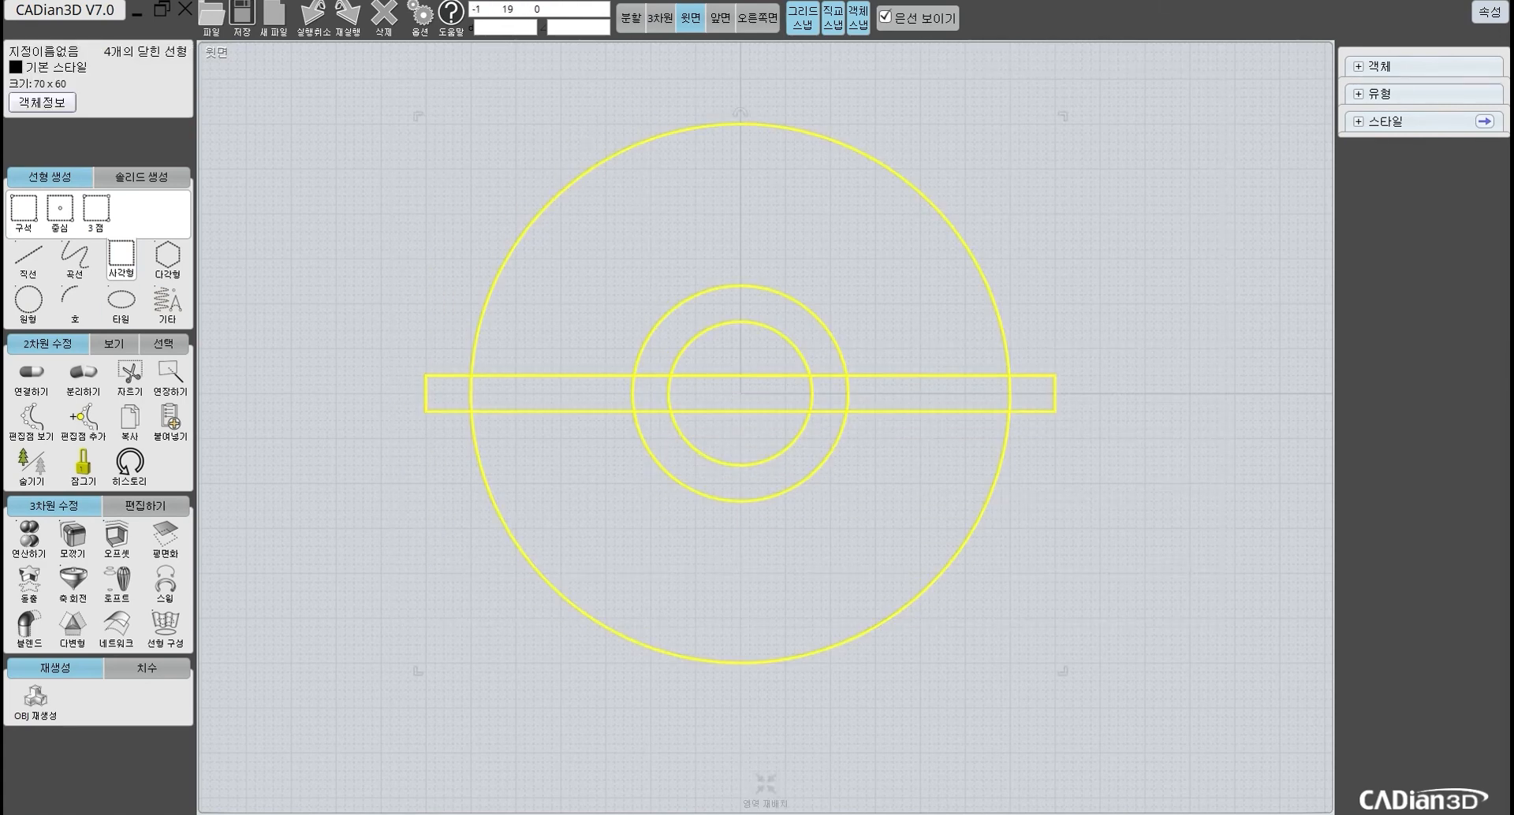
pyautogui.click(130, 376)
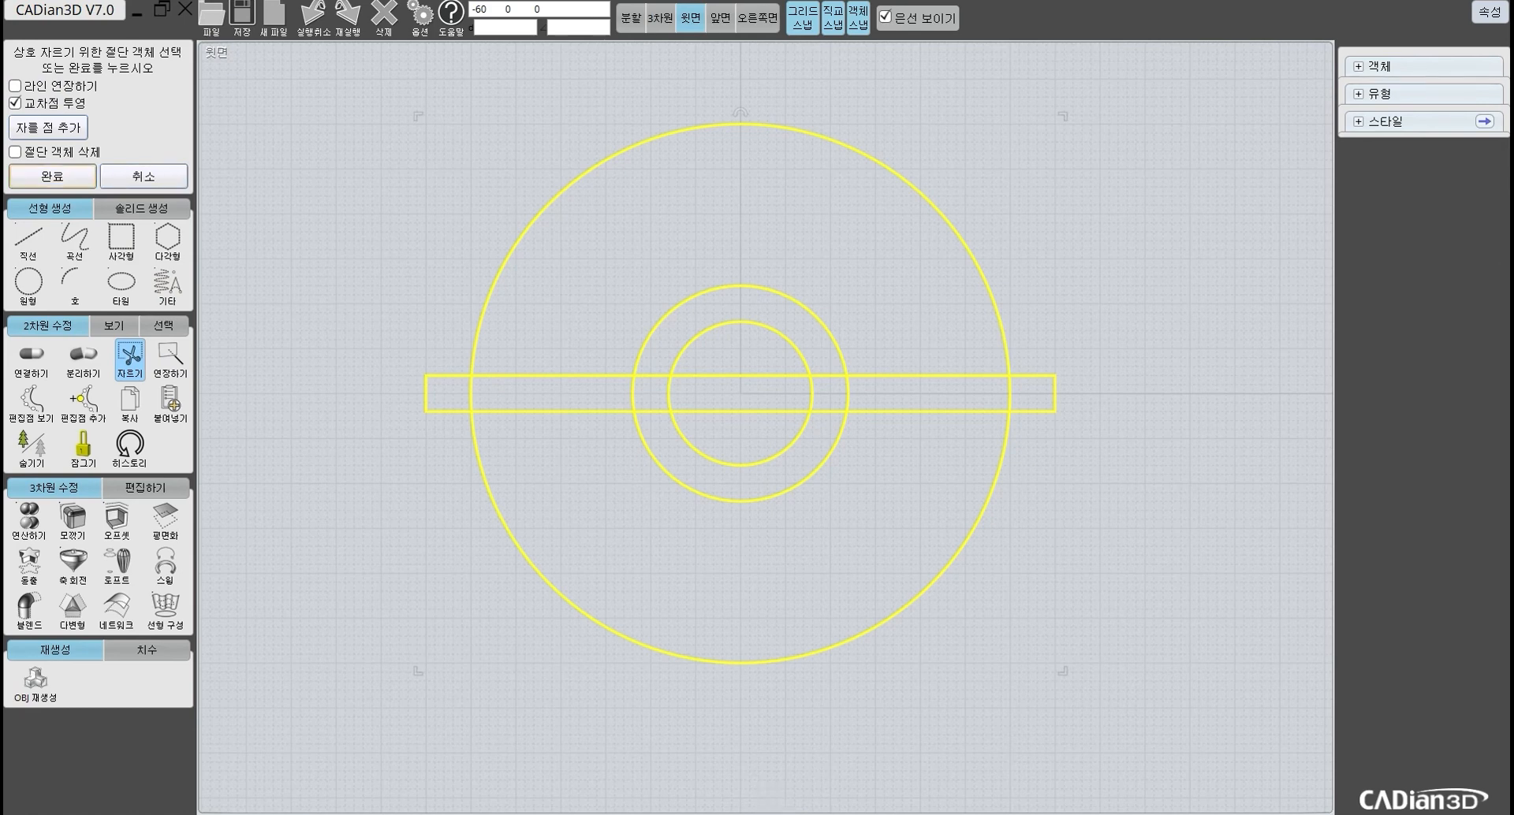
pyautogui.click(53, 176)
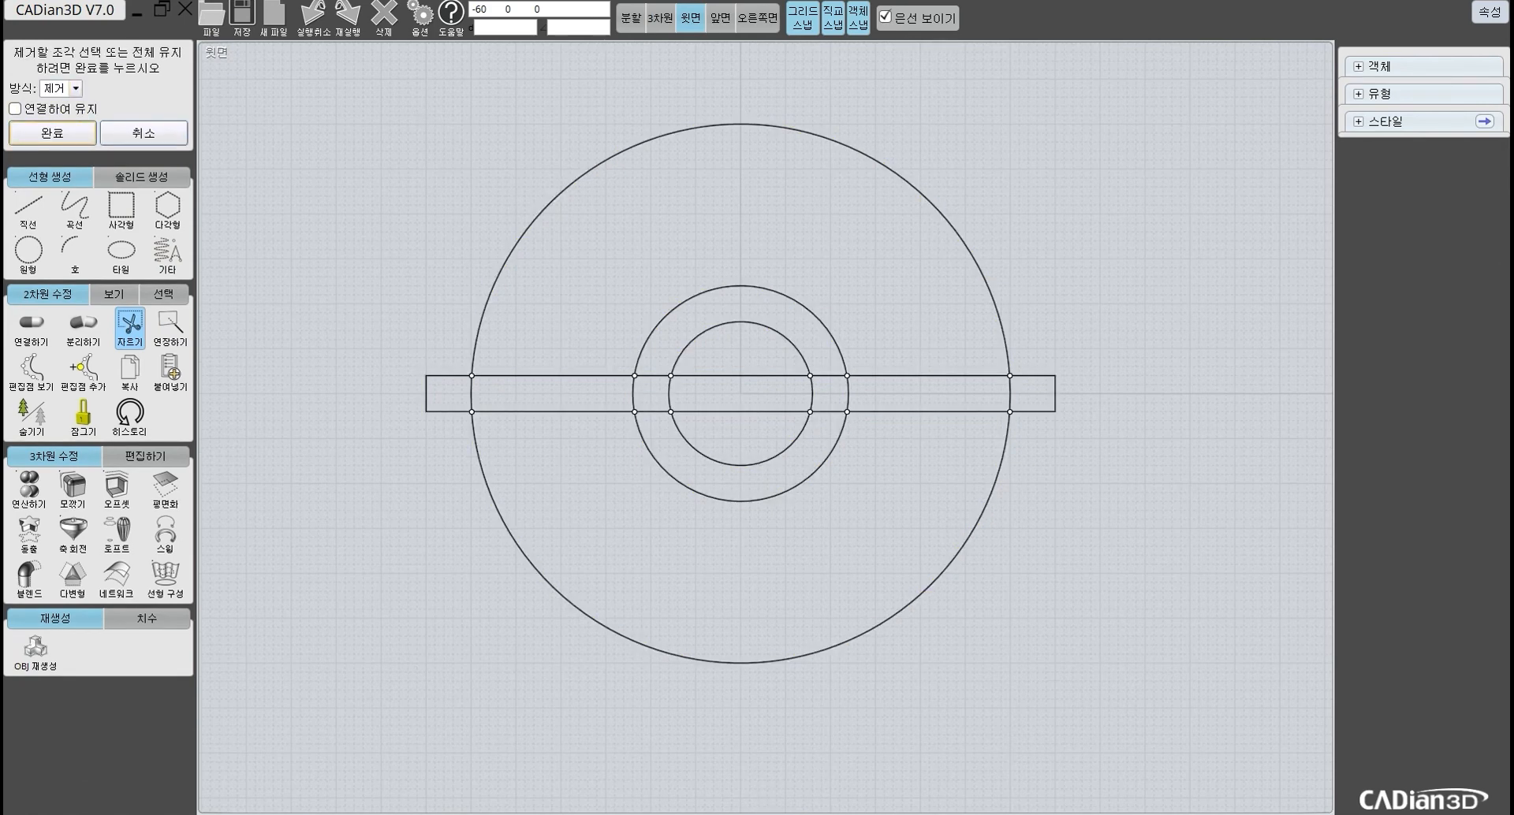
pyautogui.click(52, 132)
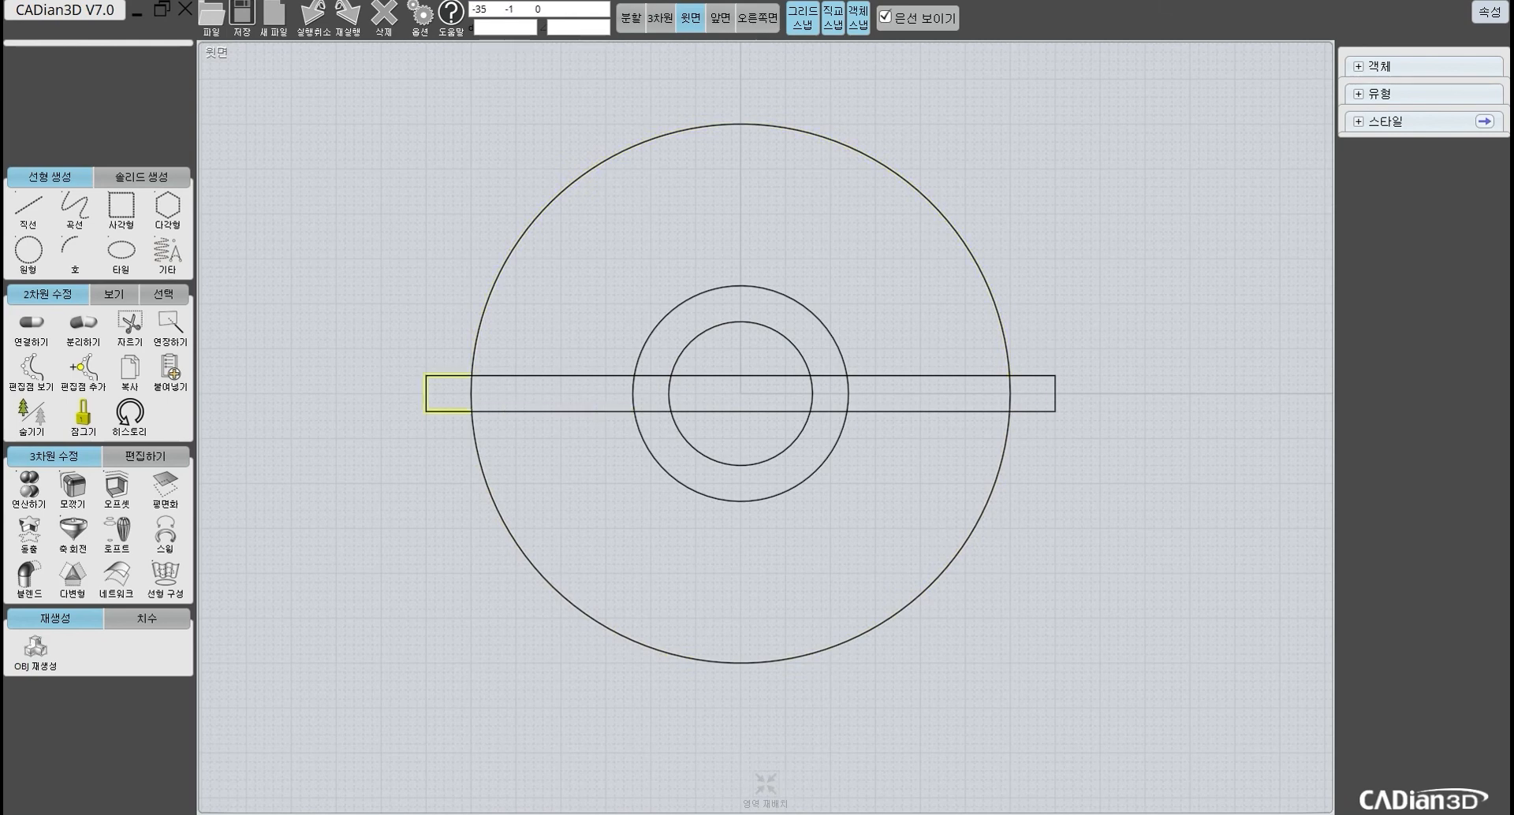
# Step: Delete the rectangle's left end outside the large circle, the middle circle's left arc within the band, and the band lines in the ring there
pyautogui.click(448, 392)
pyautogui.press('Delete')
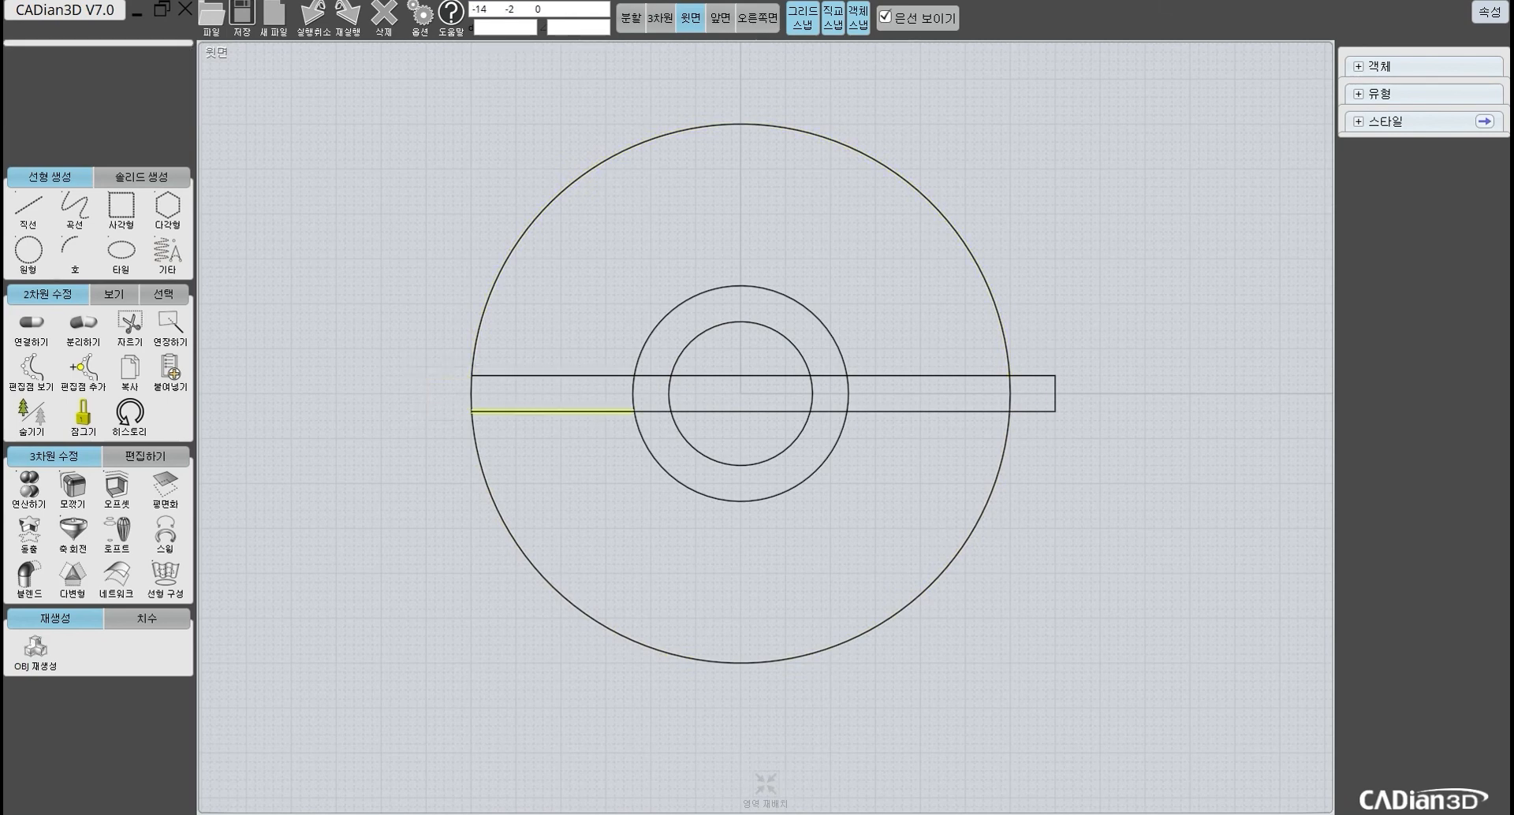
pyautogui.click(632, 394)
pyautogui.press('Delete')
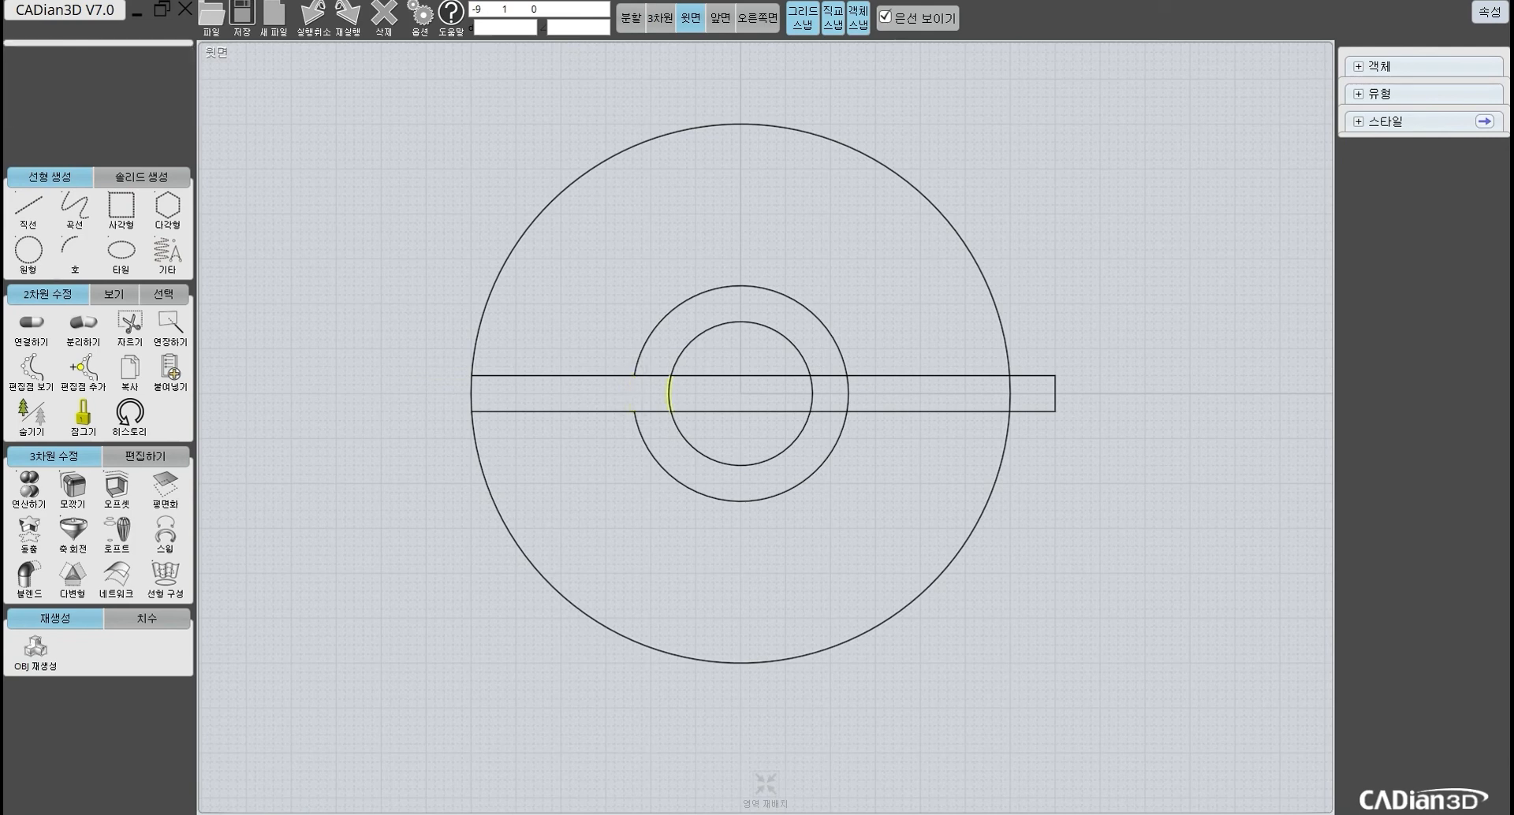
pyautogui.click(650, 376)
pyautogui.press('Delete')
pyautogui.click(652, 412)
pyautogui.press('Delete')
# Step: Delete the remaining band lines inside the middle circle, its right arc within the band, and the rectangle's right end outside the large circle
pyautogui.click(768, 412)
pyautogui.press('Delete')
pyautogui.click(829, 412)
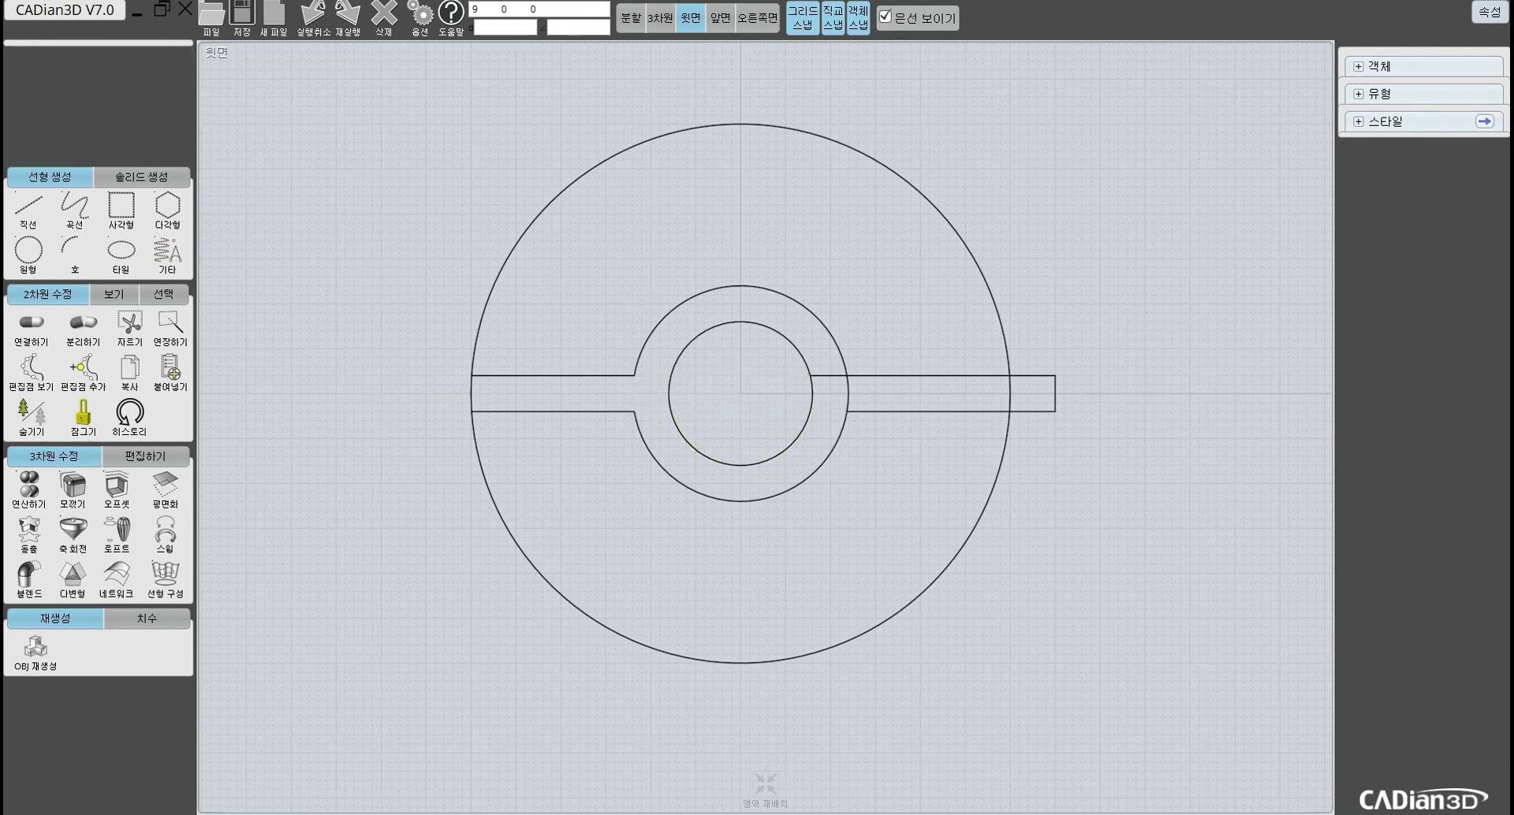
pyautogui.click(828, 376)
pyautogui.click(847, 393)
pyautogui.click(1053, 393)
pyautogui.moveTo(1100, 474); pyautogui.dragTo(1081, 494, button='middle')
# Step: Check the reference picture, then connect the upper half's outer arc, inner arc and two band lines into one outline
pyautogui.hotkey('alt', 'Tab')
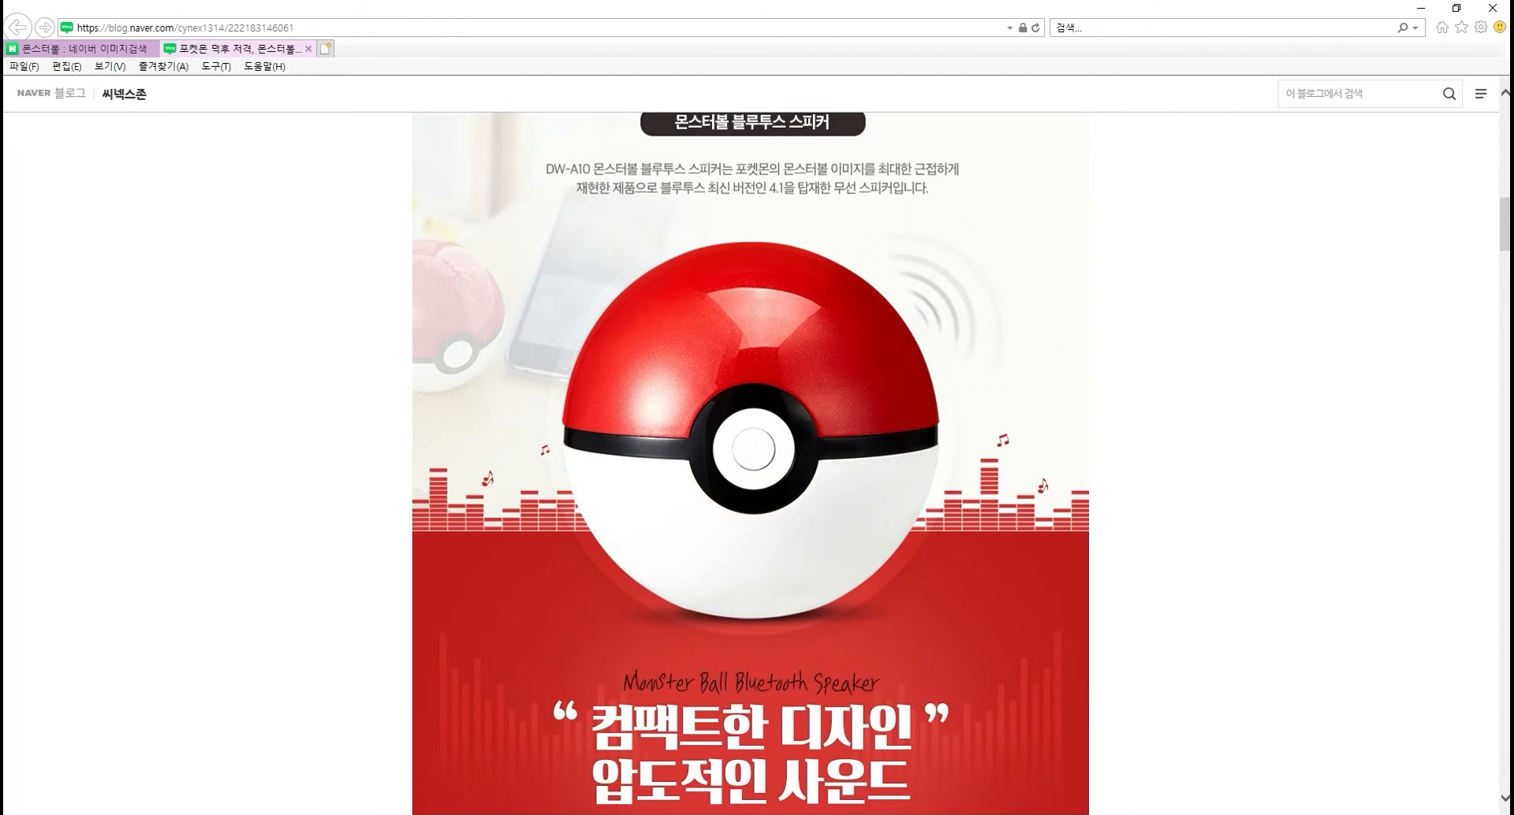
pyautogui.hotkey('alt', 'Tab')
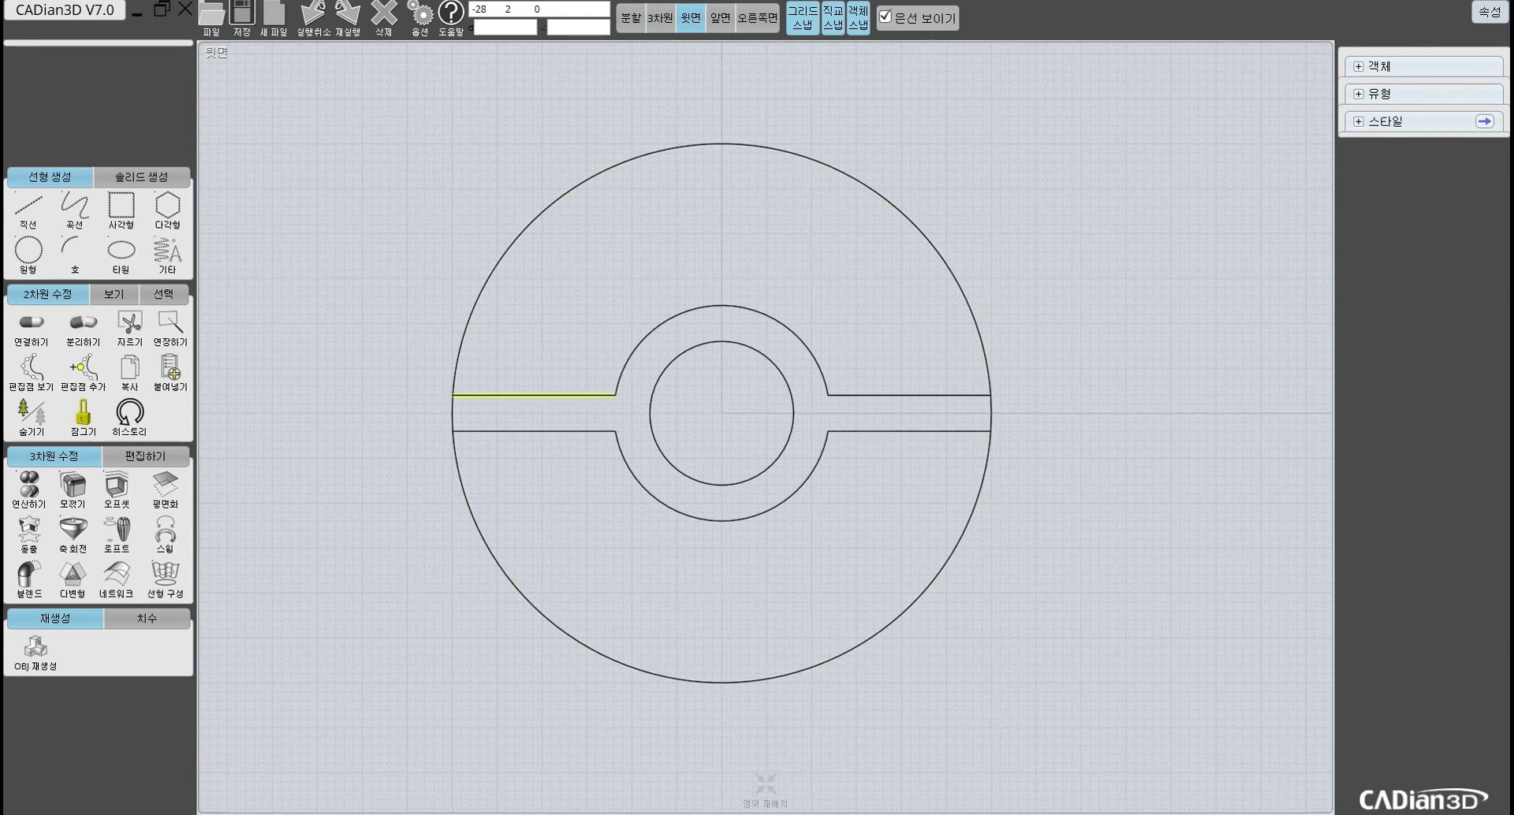
pyautogui.click(465, 395)
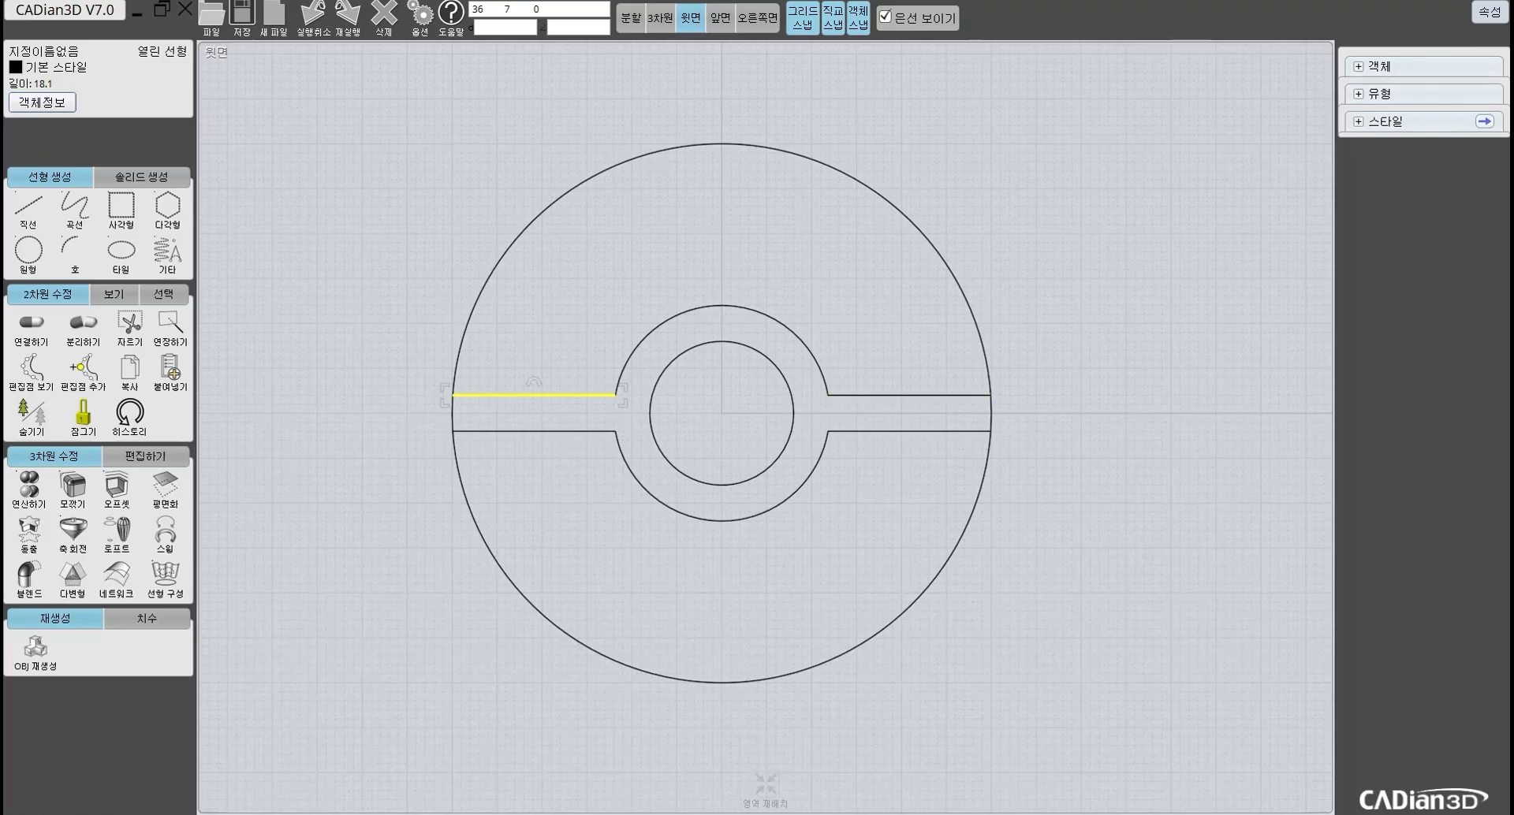
pyautogui.click(1044, 350)
pyautogui.click(922, 395)
pyautogui.click(808, 348)
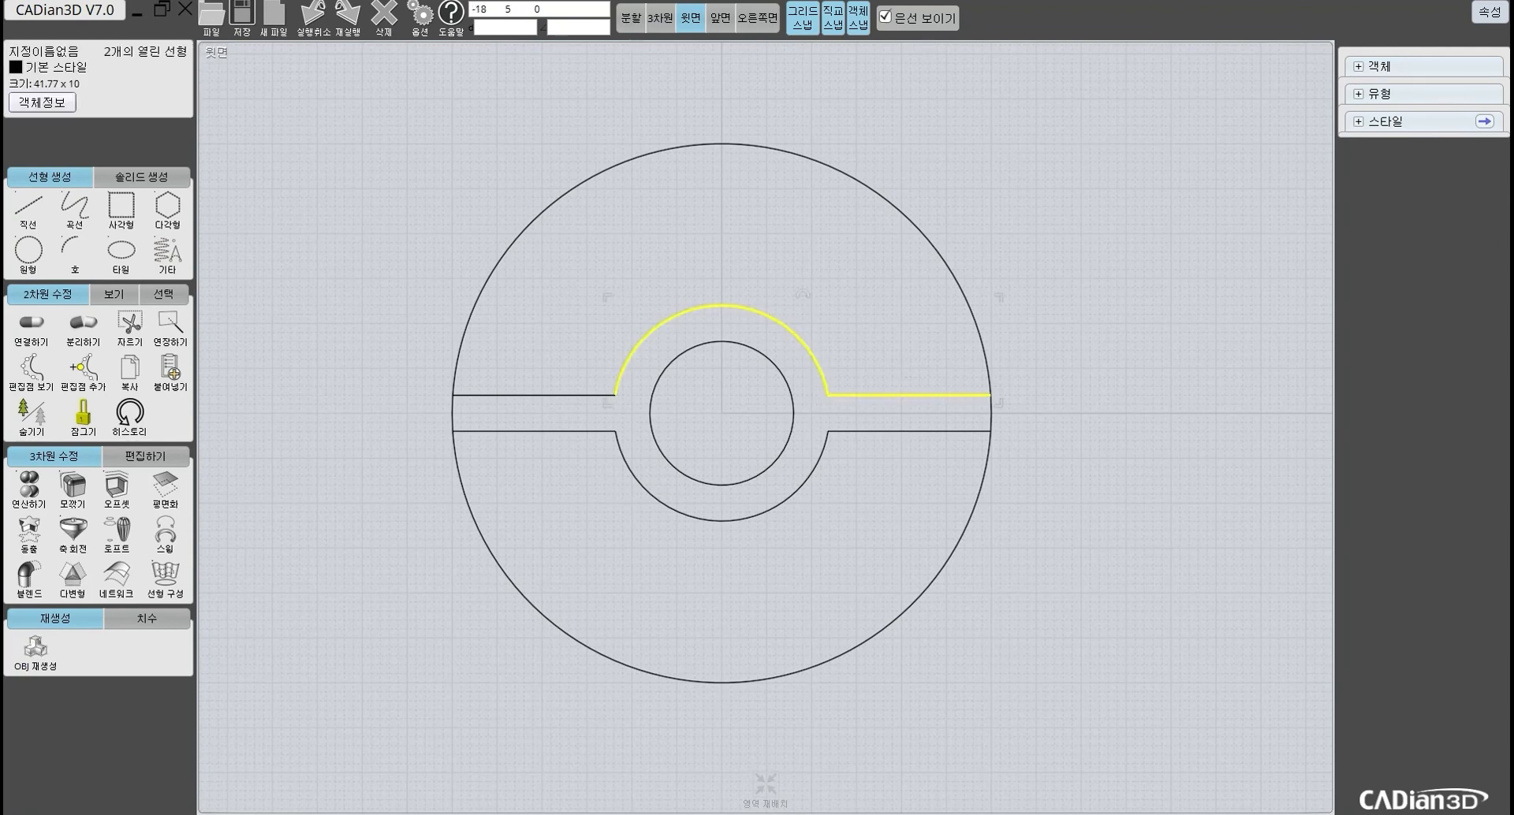
pyautogui.click(555, 395)
pyautogui.click(537, 215)
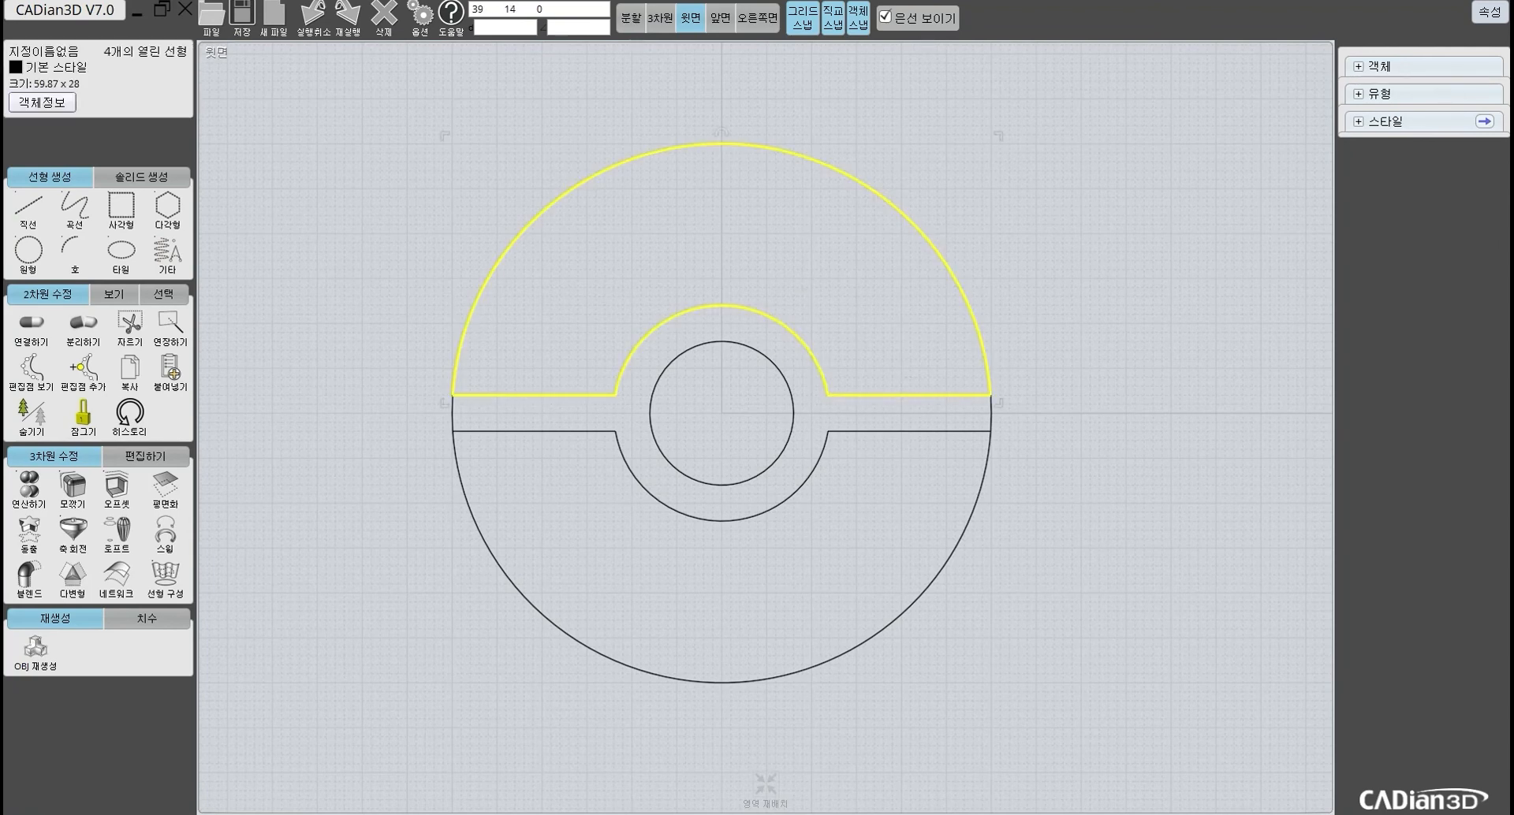
pyautogui.click(31, 327)
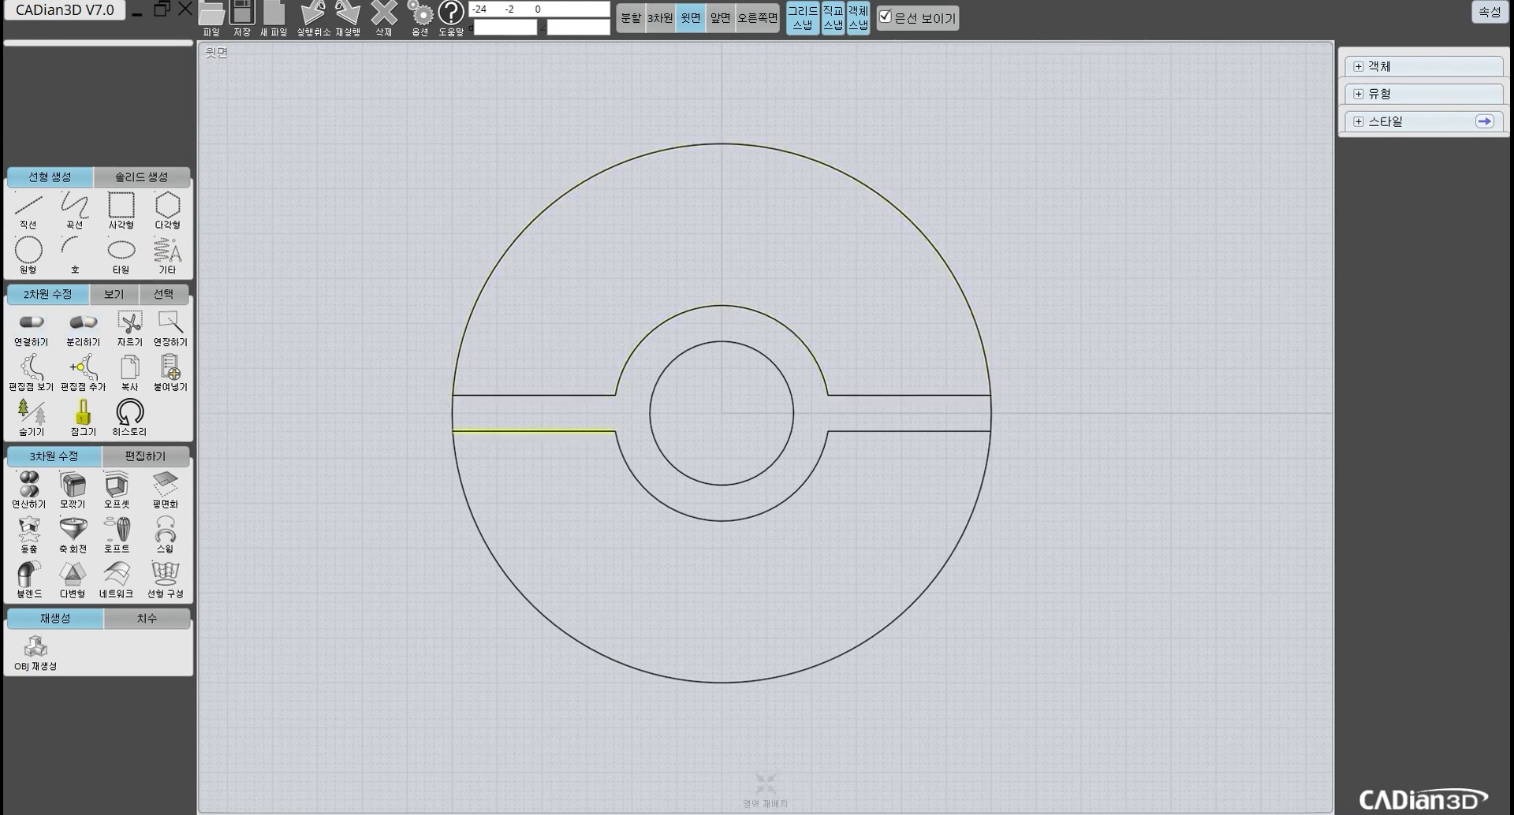
# Step: Delete the two short arcs of the large circle that close the band at its left and right ends
pyautogui.click(453, 418)
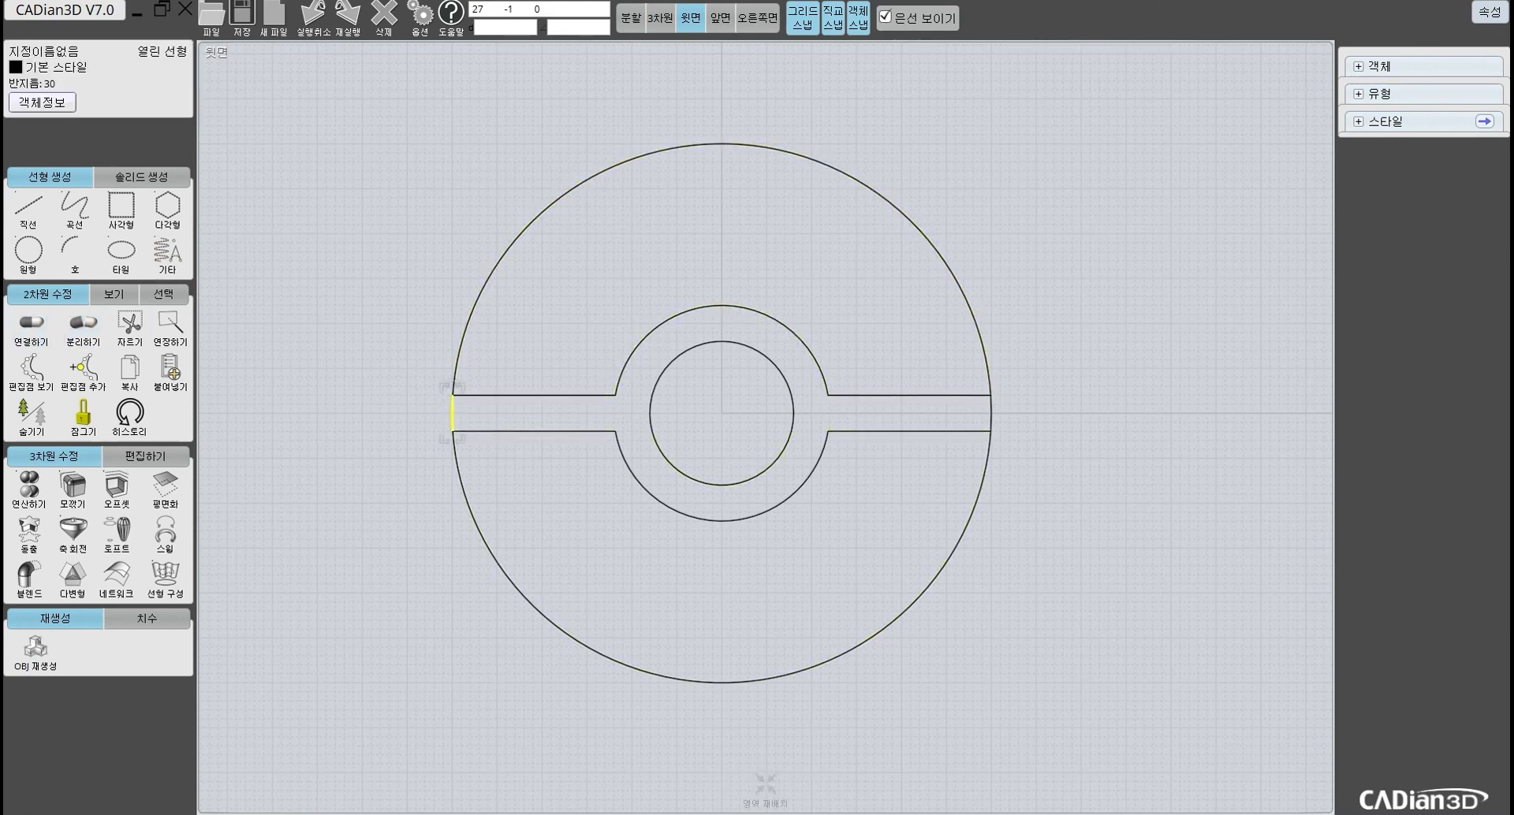
pyautogui.press('Delete')
pyautogui.click(990, 414)
pyautogui.press('Delete')
# Step: Connect the lower half's outer arc, inner arc and two band lines into one closed outline
pyautogui.moveTo(399, 399)
pyautogui.mouseDown()
pyautogui.moveTo(762, 517)
pyautogui.moveTo(1080, 655)
pyautogui.moveTo(1080, 738)
pyautogui.mouseUp()
pyautogui.moveTo(402, 96)
pyautogui.mouseDown()
pyautogui.moveTo(1133, 778)
pyautogui.moveTo(1128, 802)
pyautogui.mouseUp()
pyautogui.click(32, 327)
pyautogui.click(308, 405)
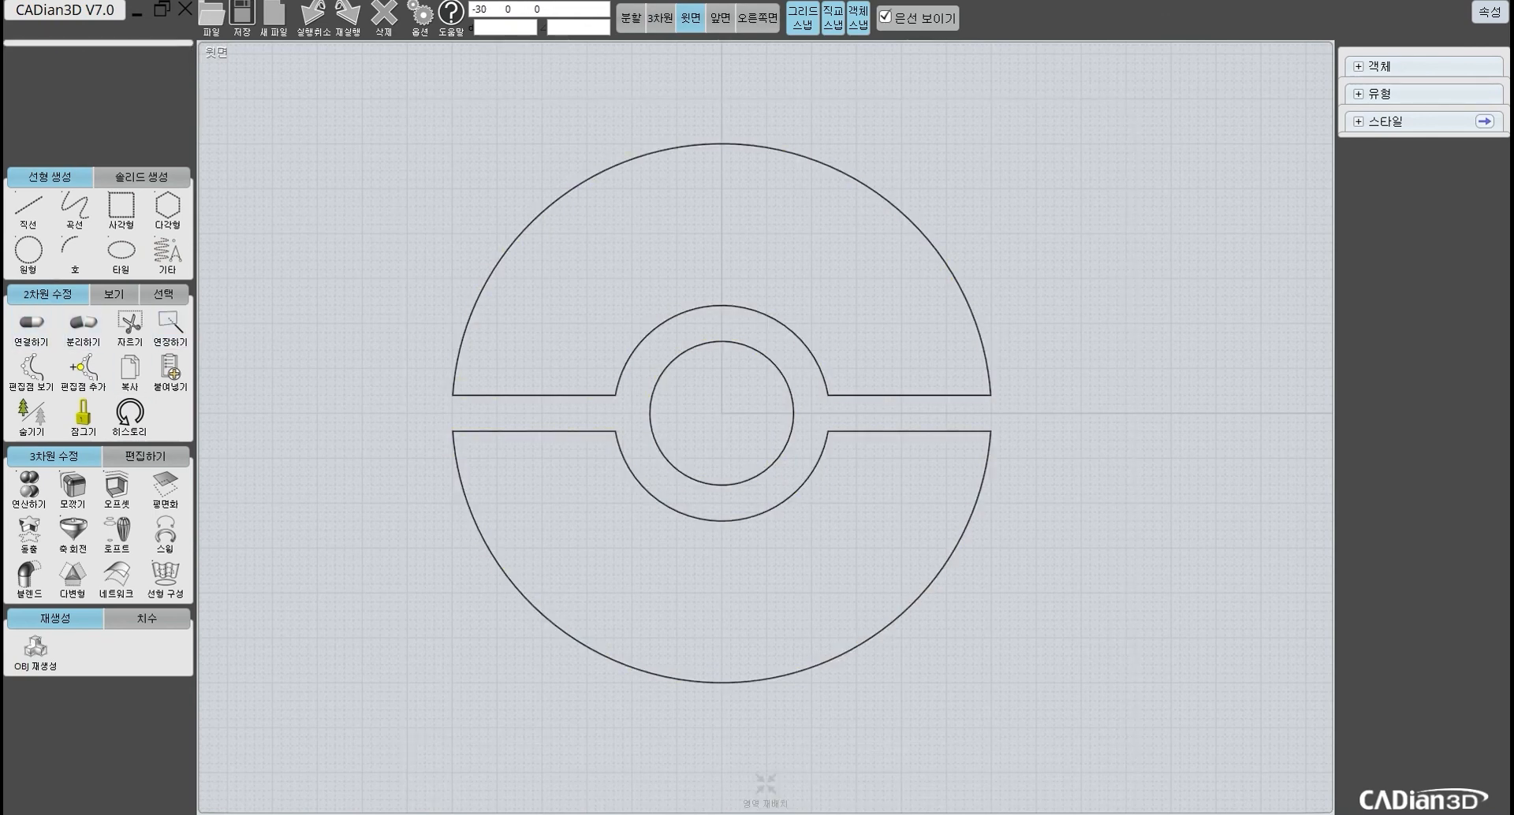
# Step: Select the upper half, lower half and small circle individually to check that each is a single closed outline
pyautogui.click(483, 431)
pyautogui.click(380, 395)
pyautogui.click(533, 395)
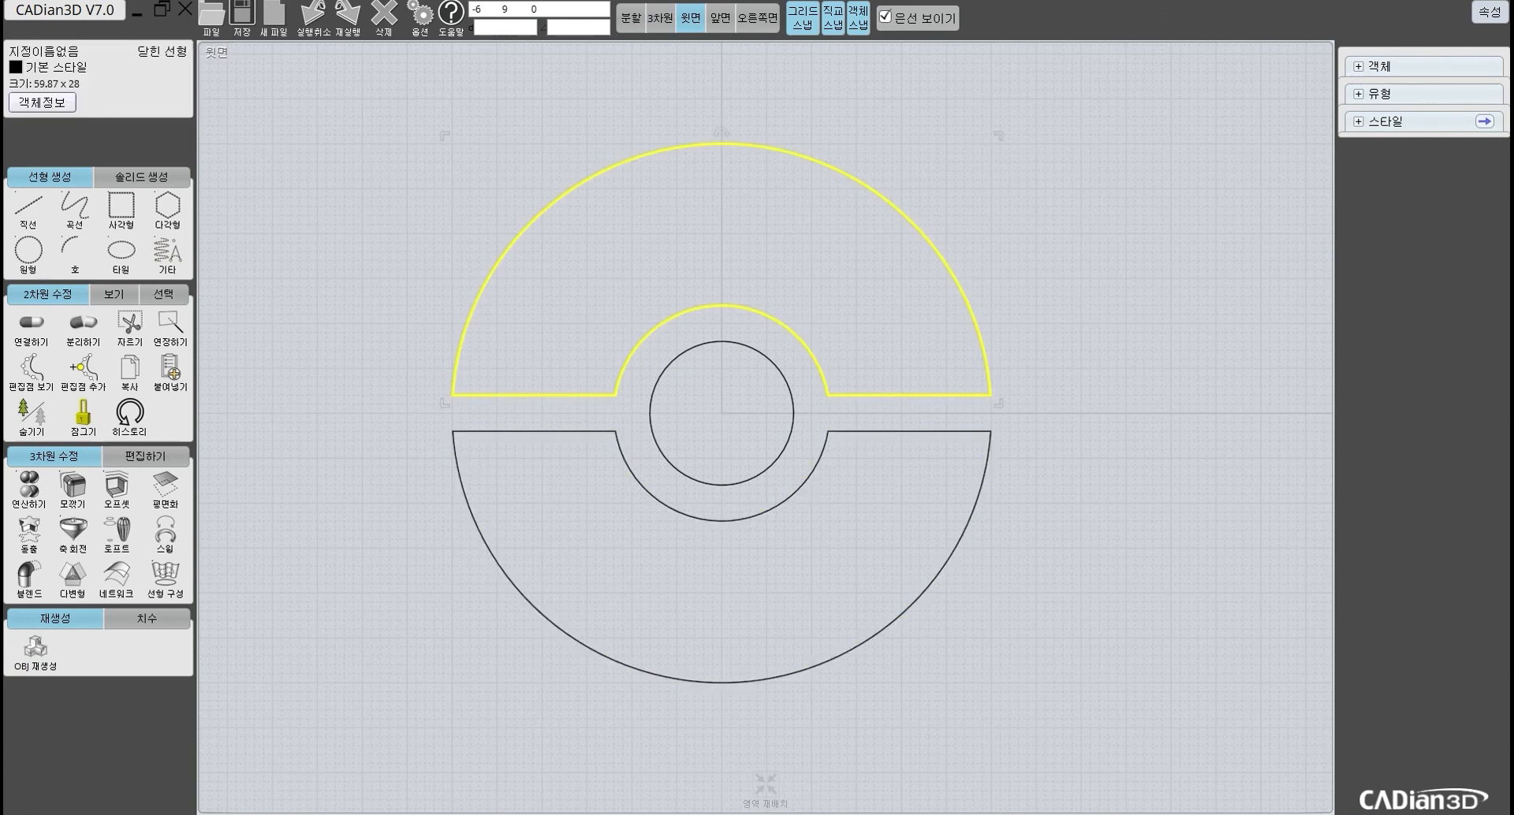
pyautogui.click(406, 405)
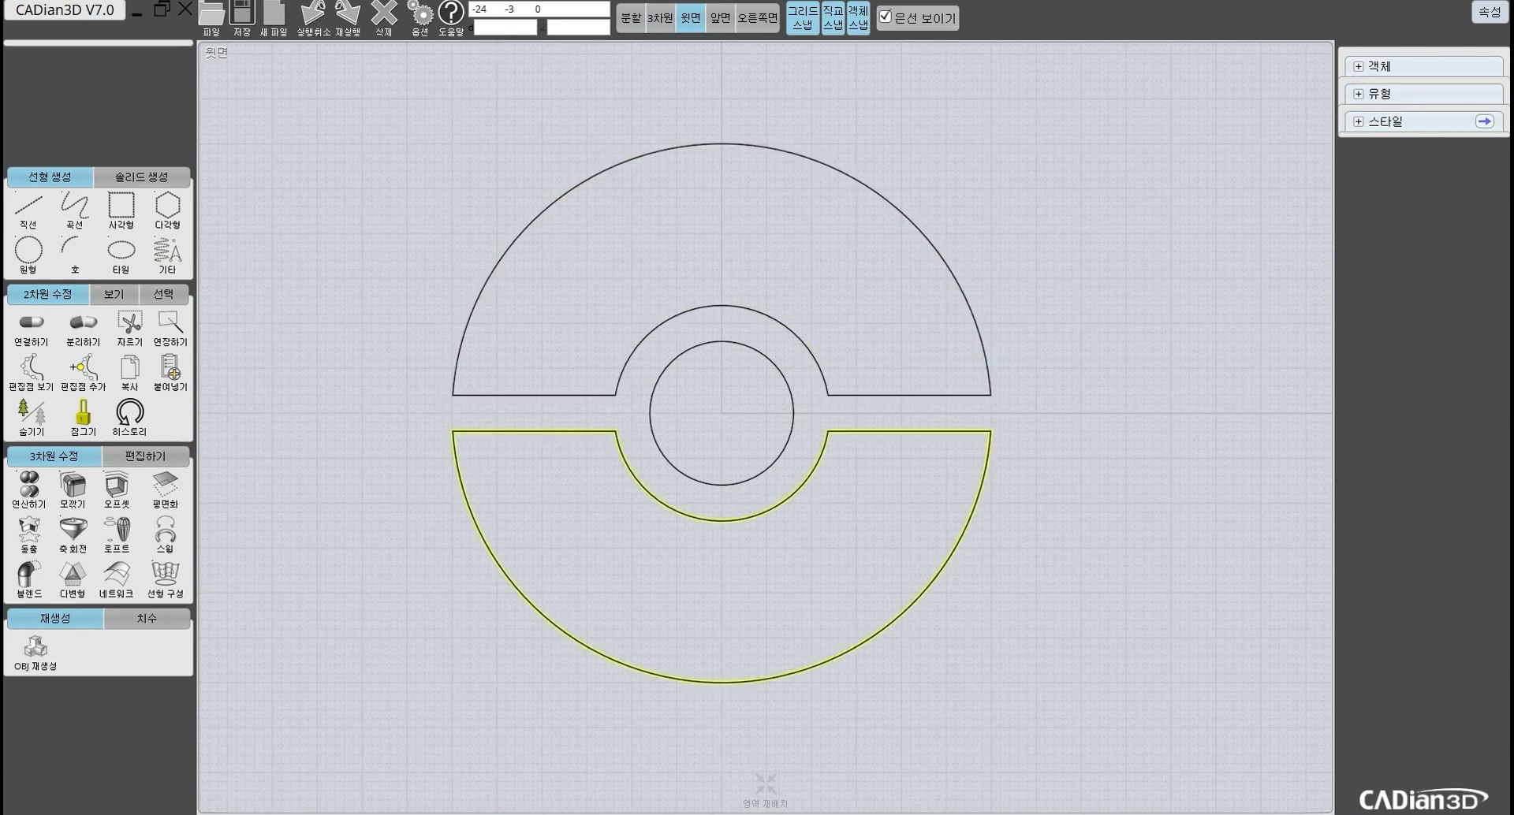
pyautogui.click(488, 431)
pyautogui.click(739, 395)
pyautogui.click(772, 362)
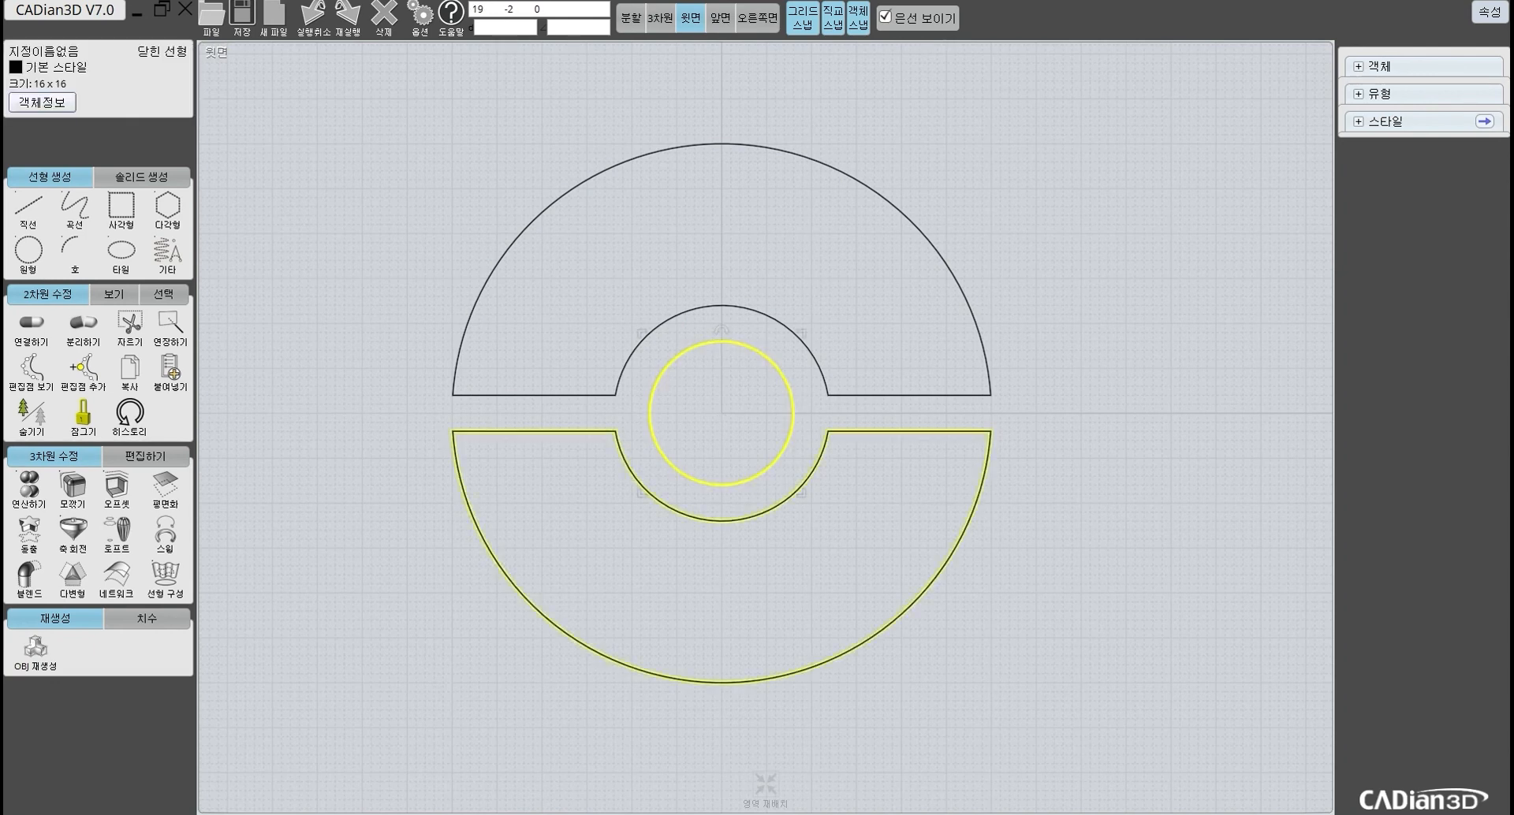
pyautogui.click(1126, 305)
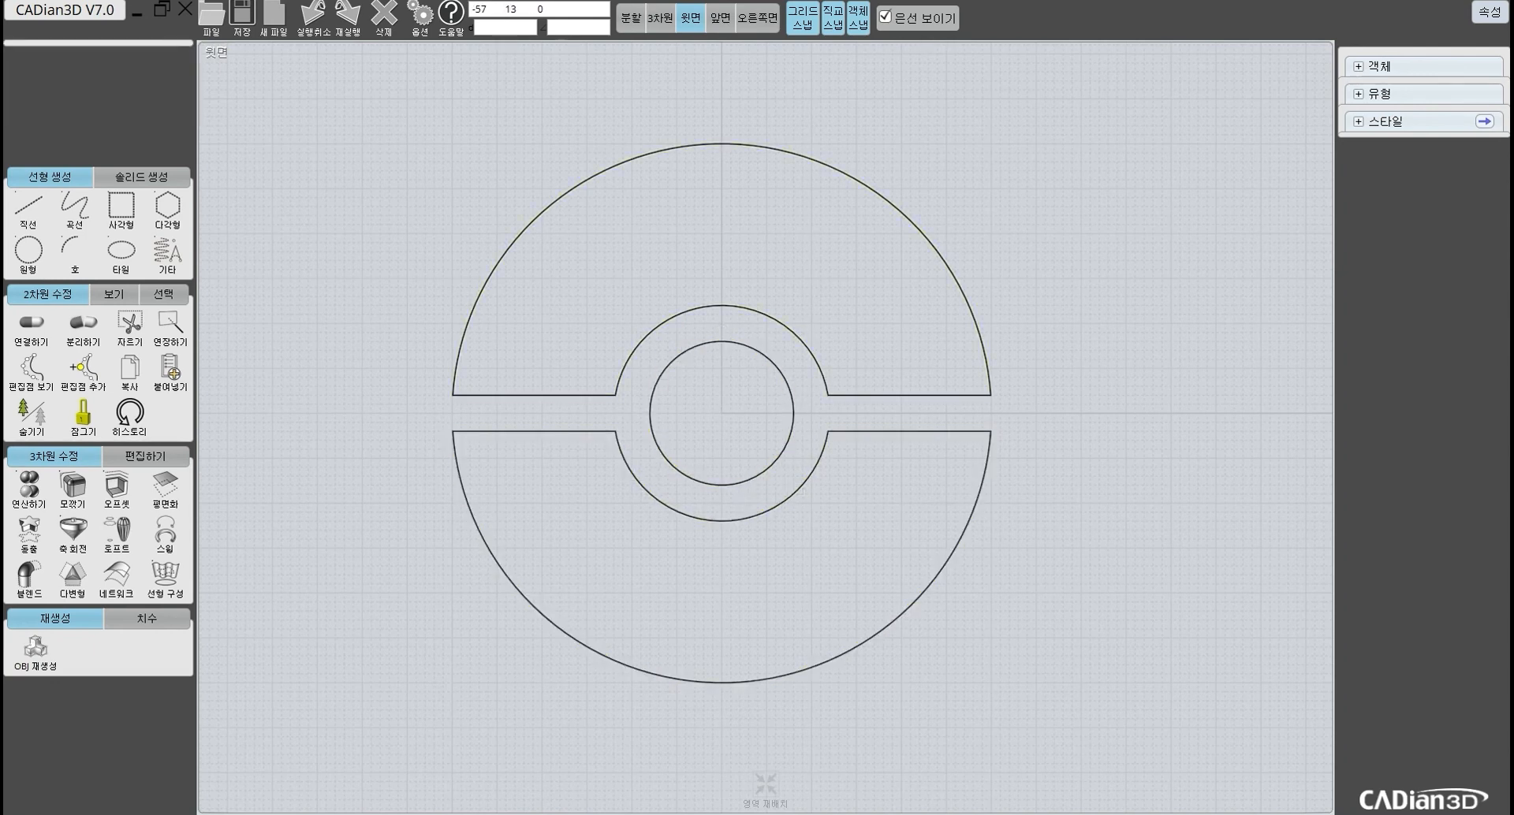
# Step: Draw a centre-point circle with a 30 mm radius at the origin around both halves and check the complete set of outlines
pyautogui.click(29, 250)
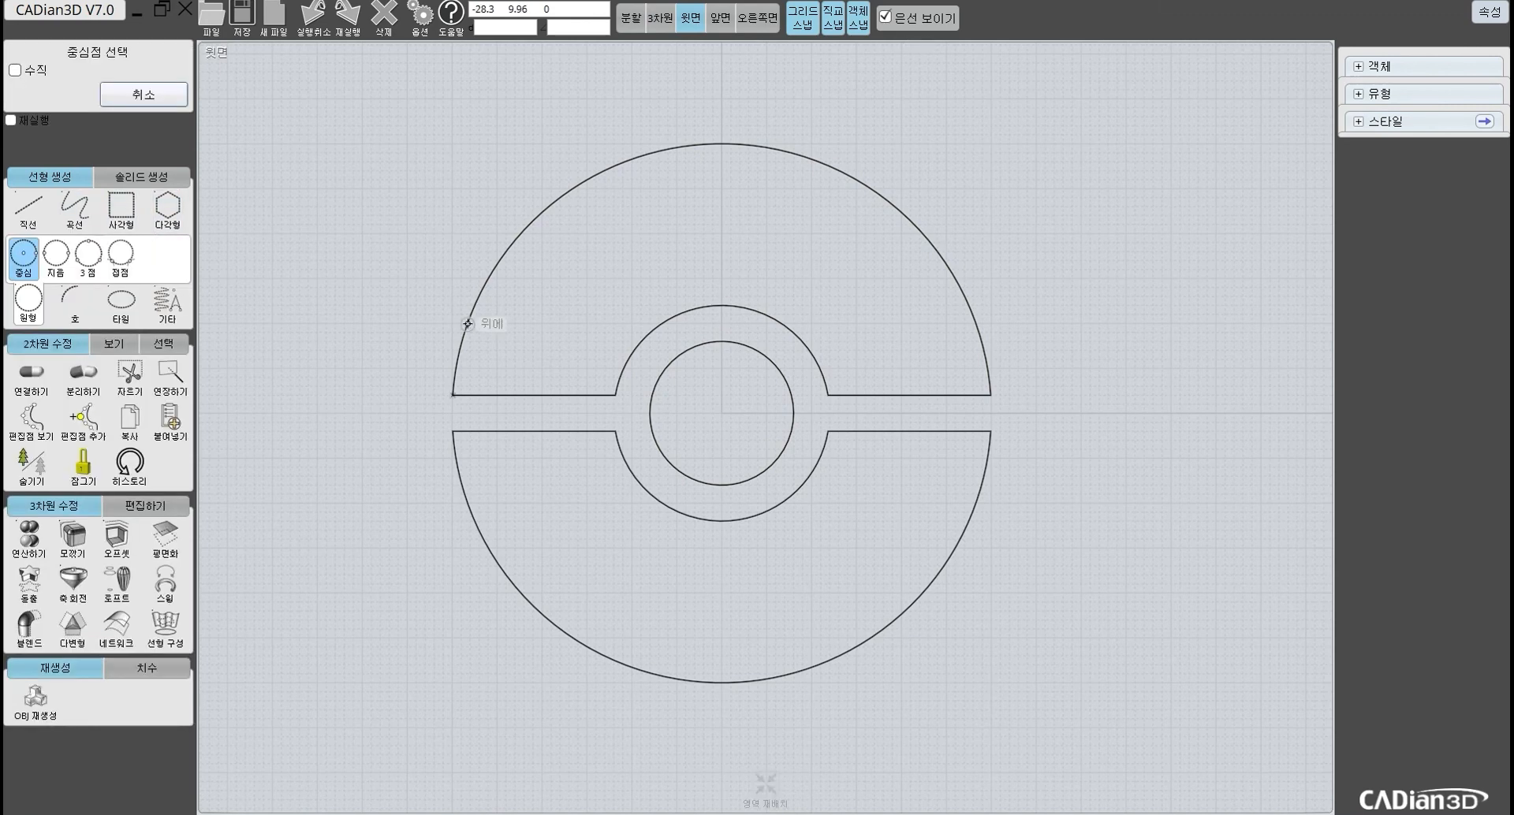
pyautogui.click(721, 413)
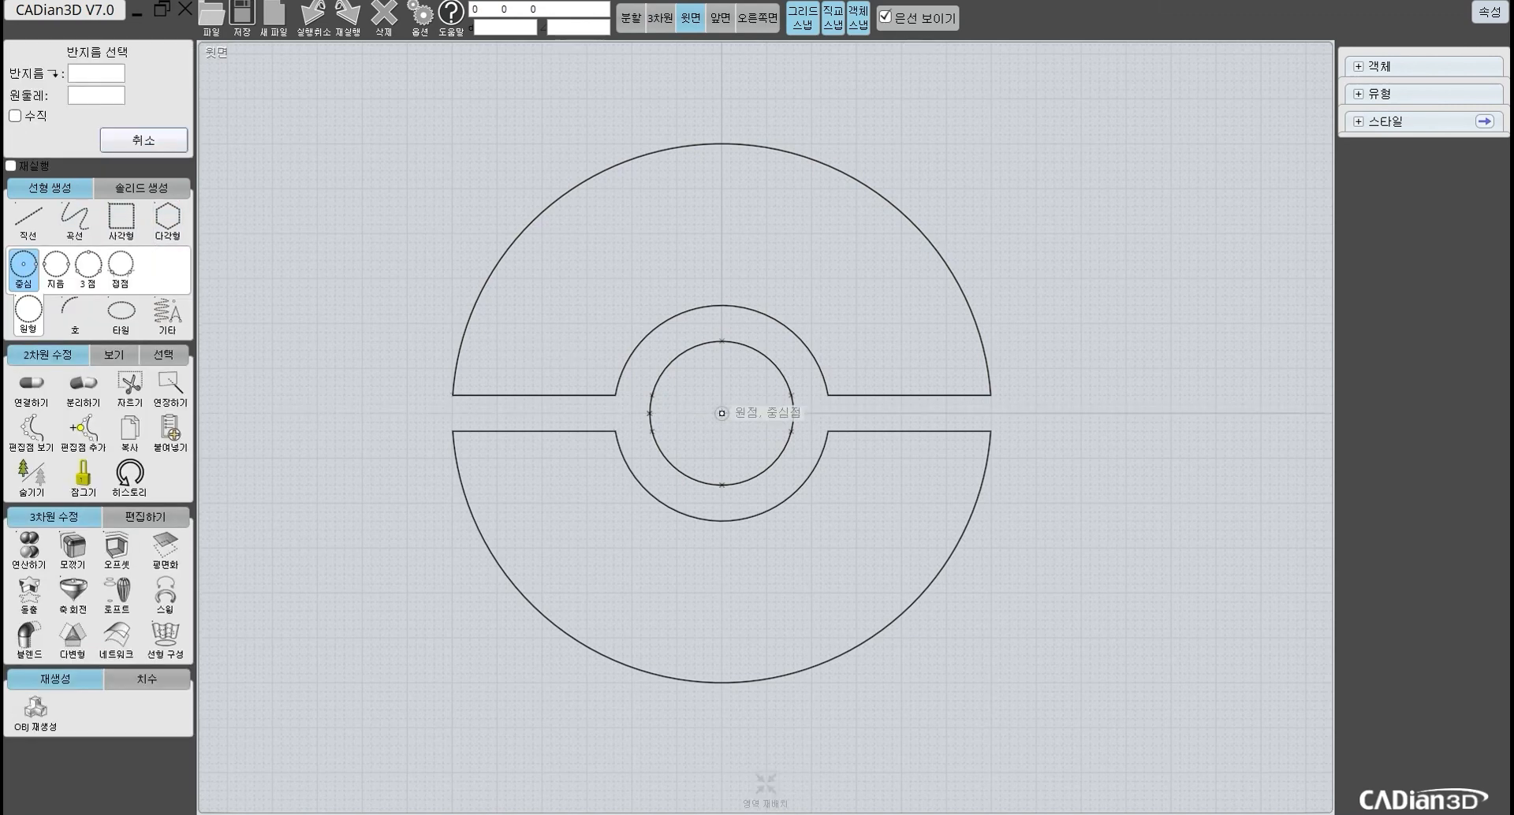
pyautogui.click(721, 682)
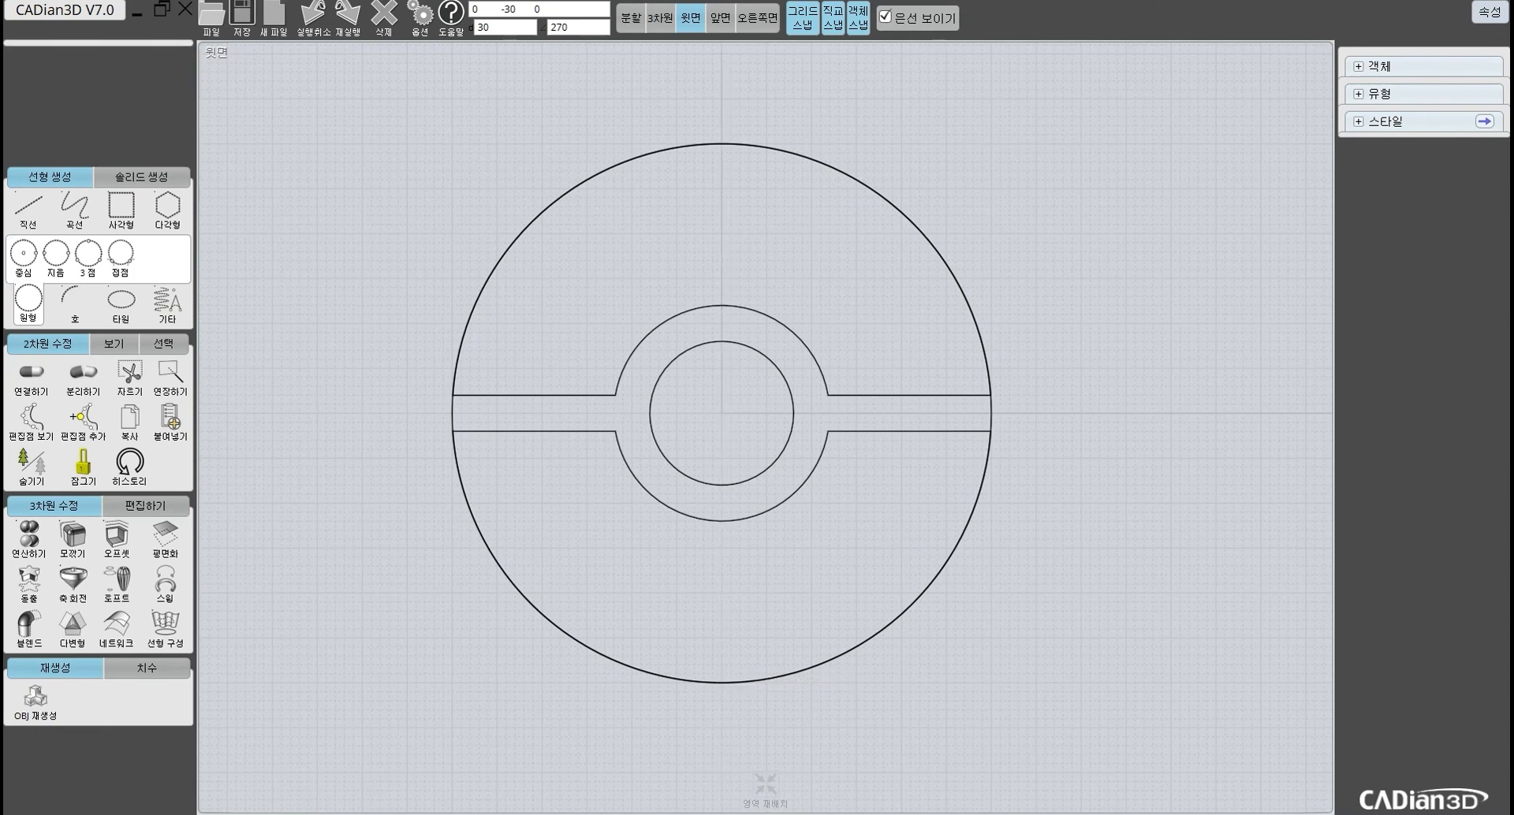
pyautogui.hotkey('ctrl', 'a')
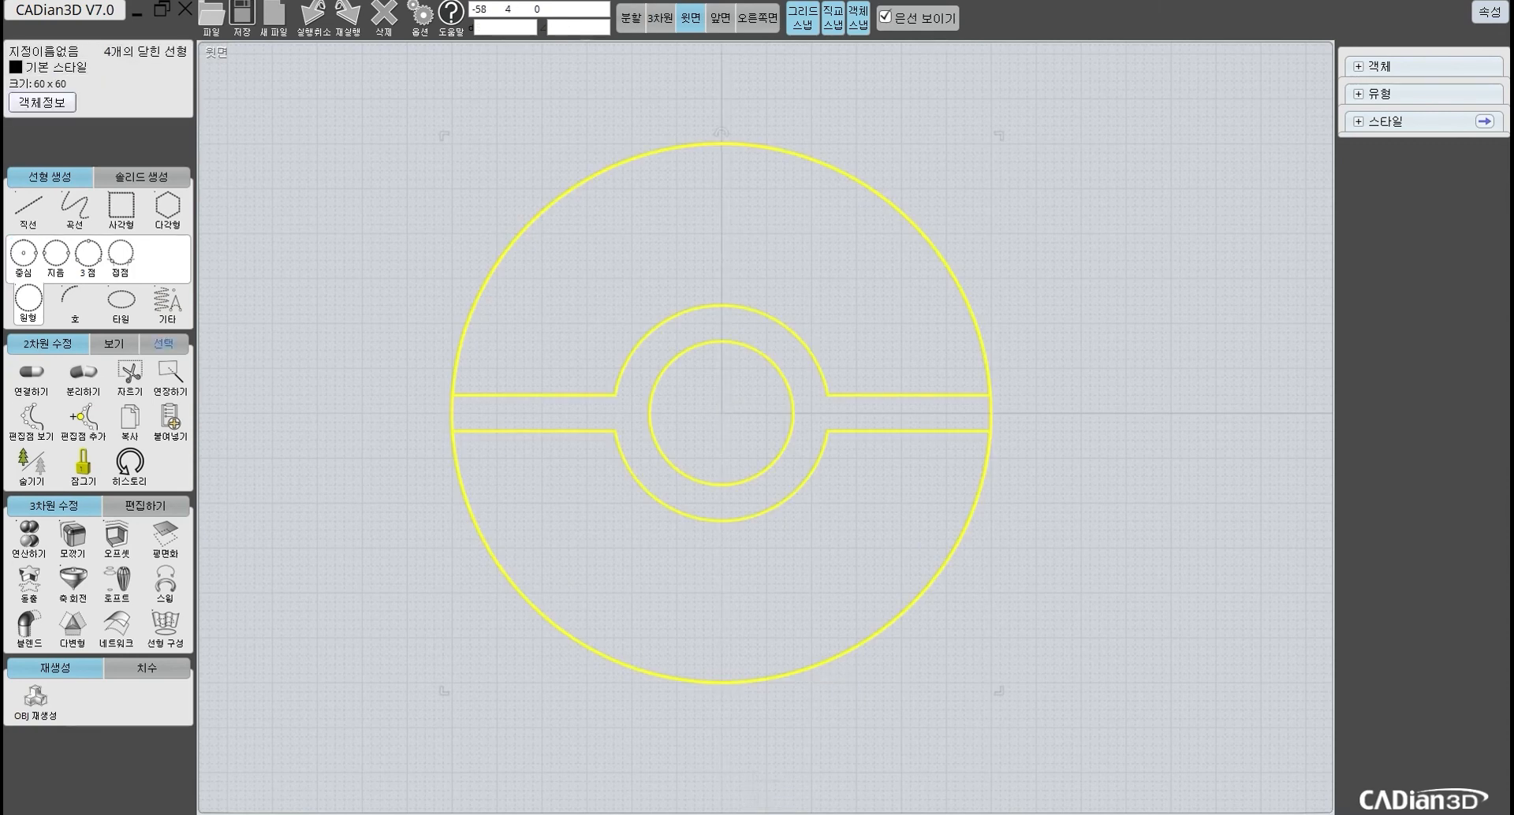
pyautogui.click(1089, 548)
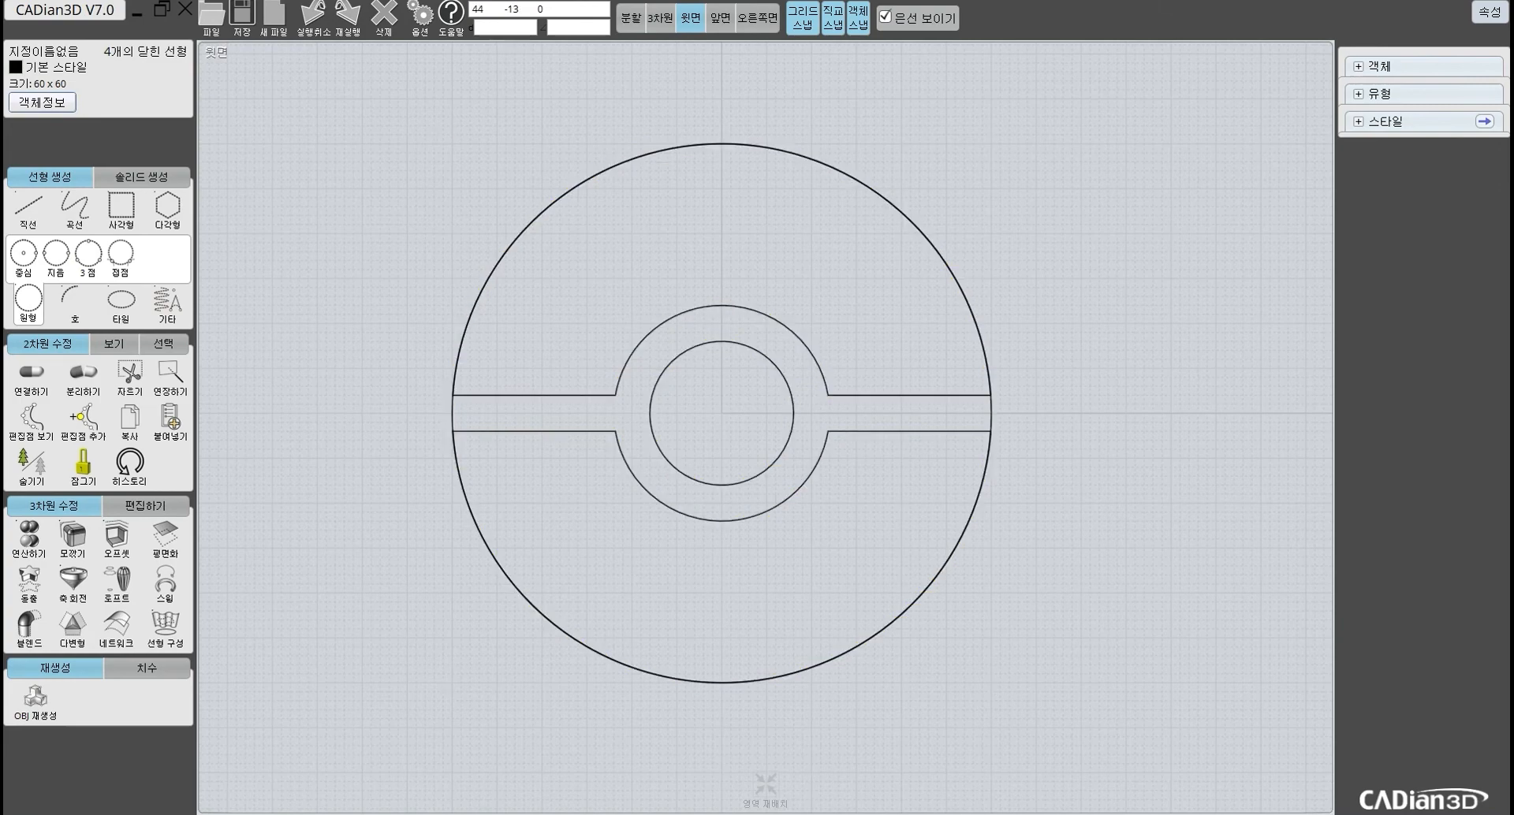
# Step: Compare the finished top-view outlines with the Monster Ball picture in the browser
pyautogui.hotkey('alt', 'Tab')
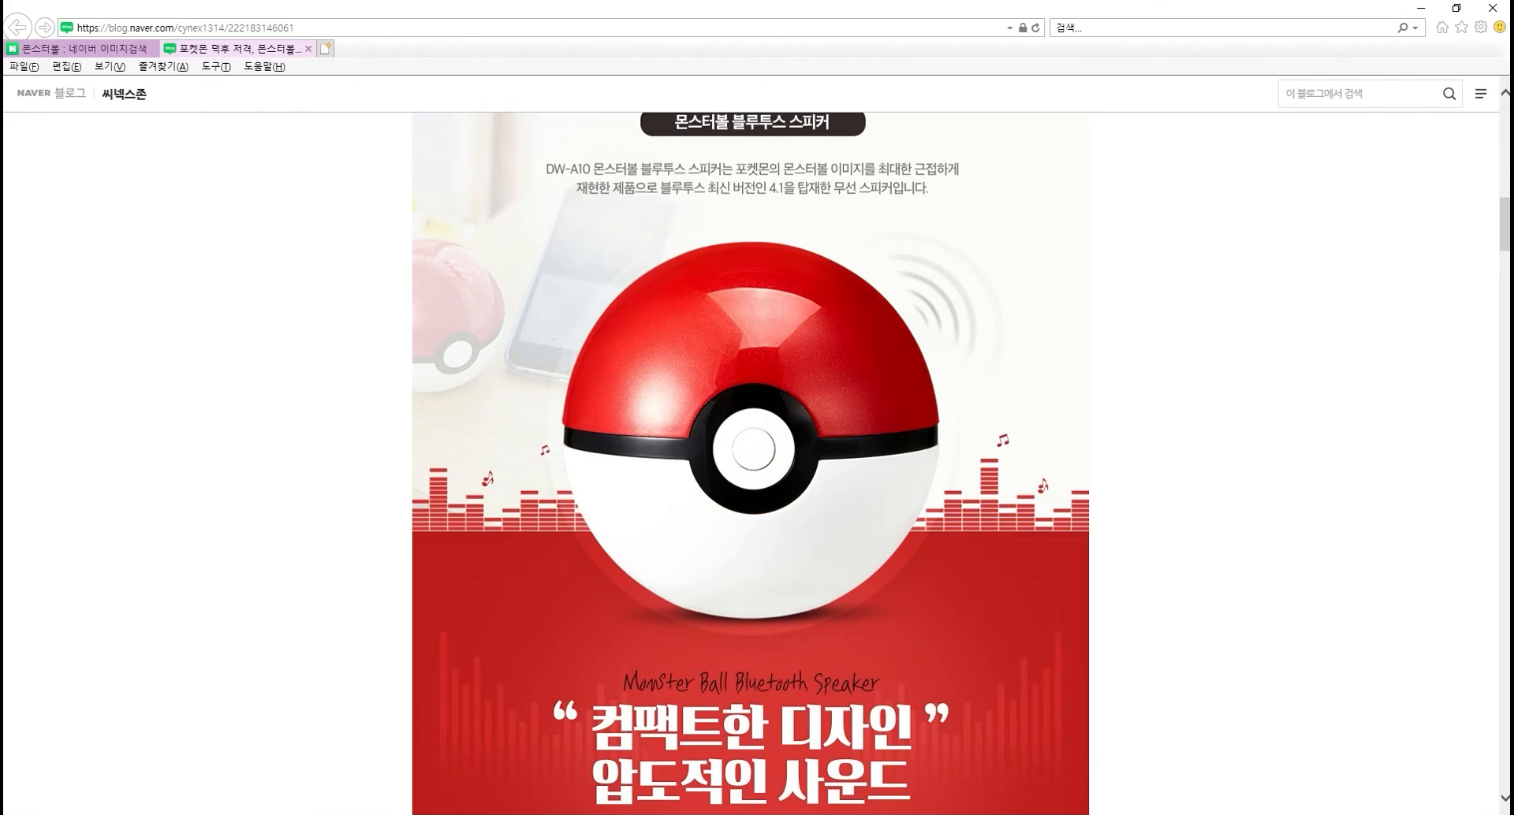
pyautogui.hotkey('alt', 'Tab')
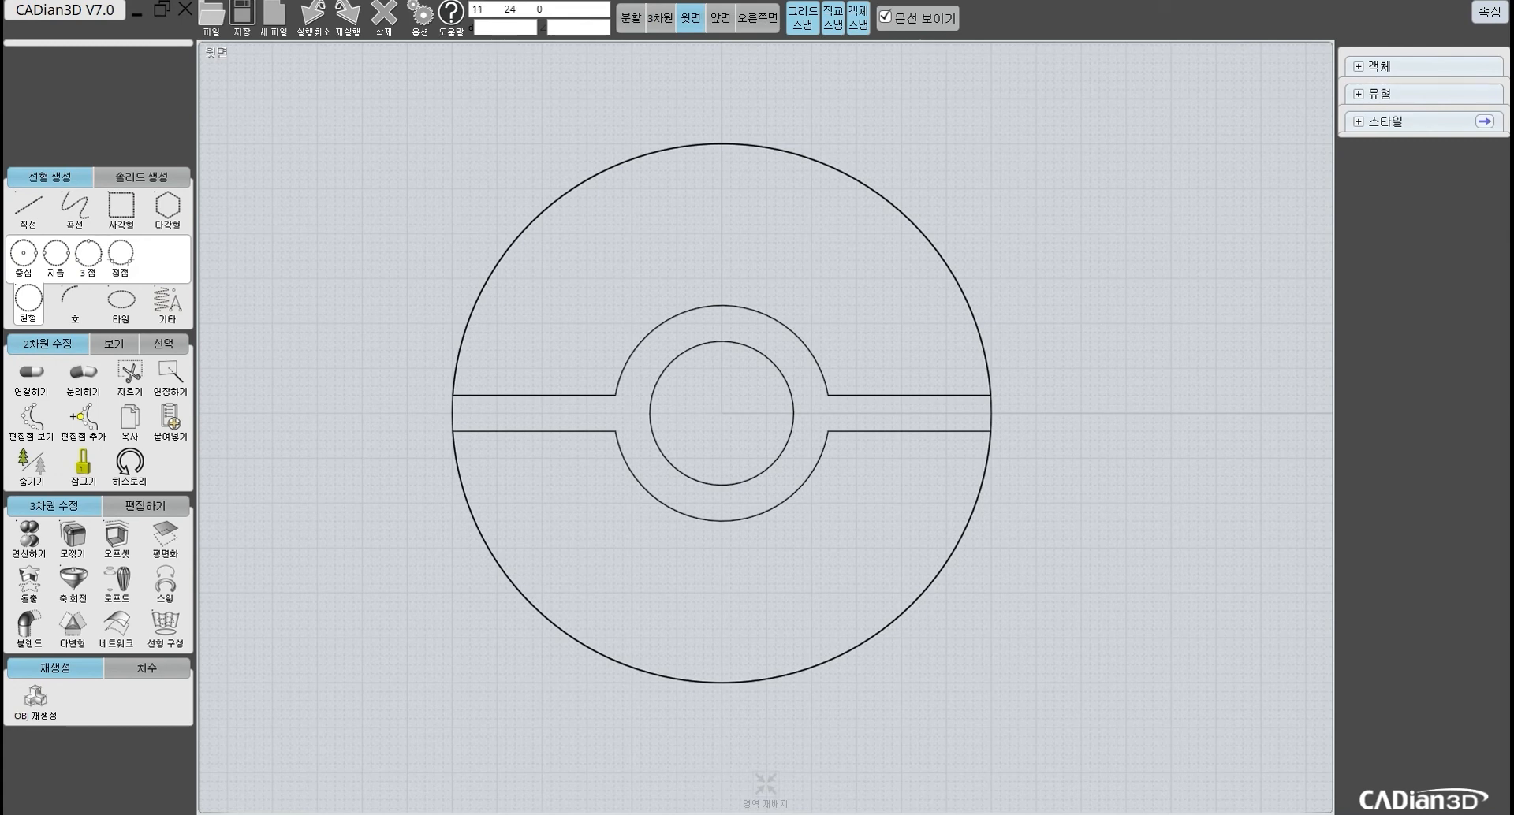
pyautogui.moveTo(375, 104); pyautogui.dragTo(567, 268)
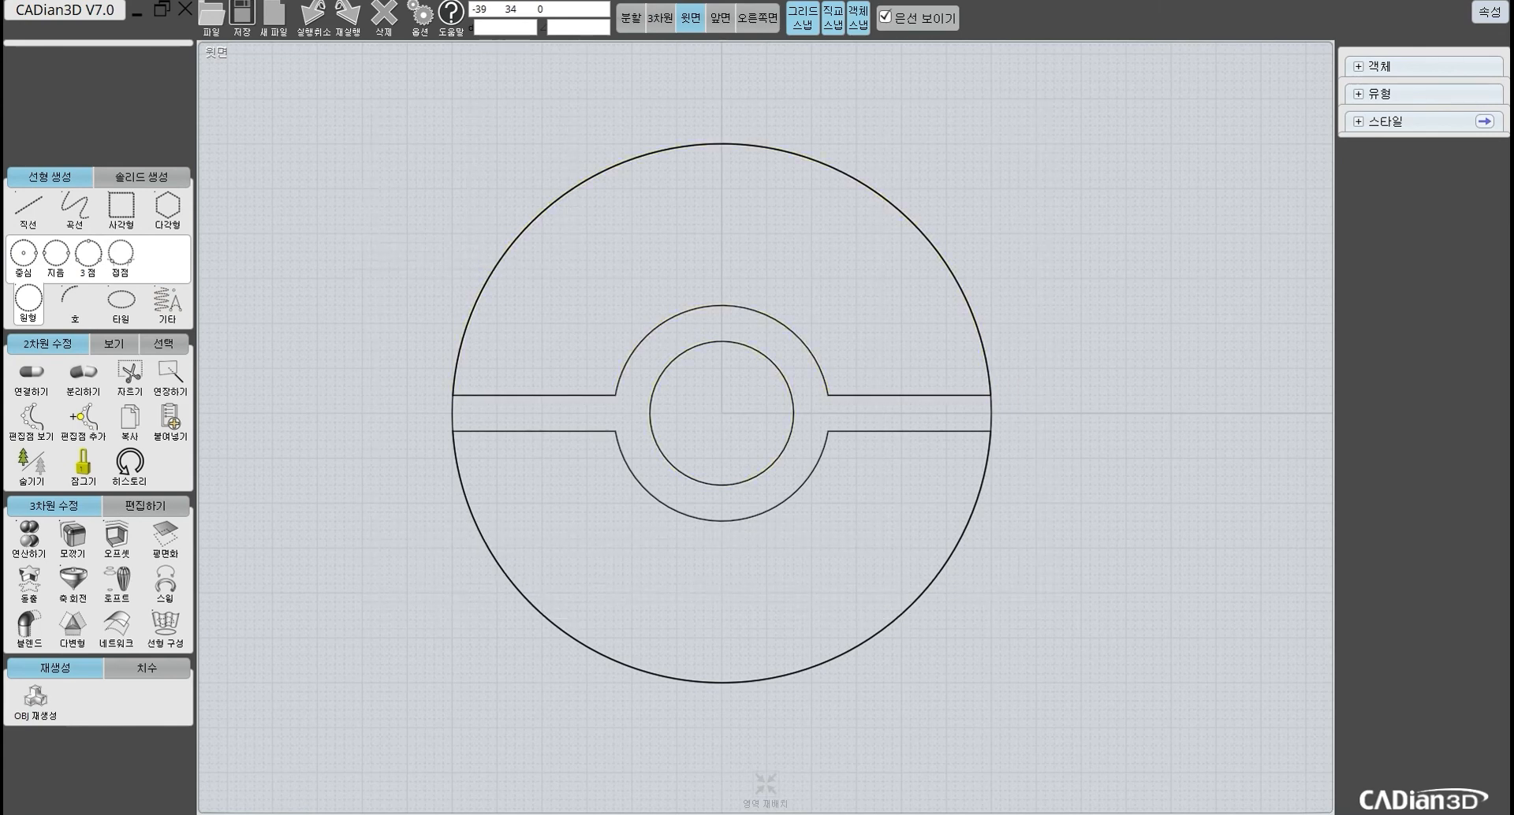